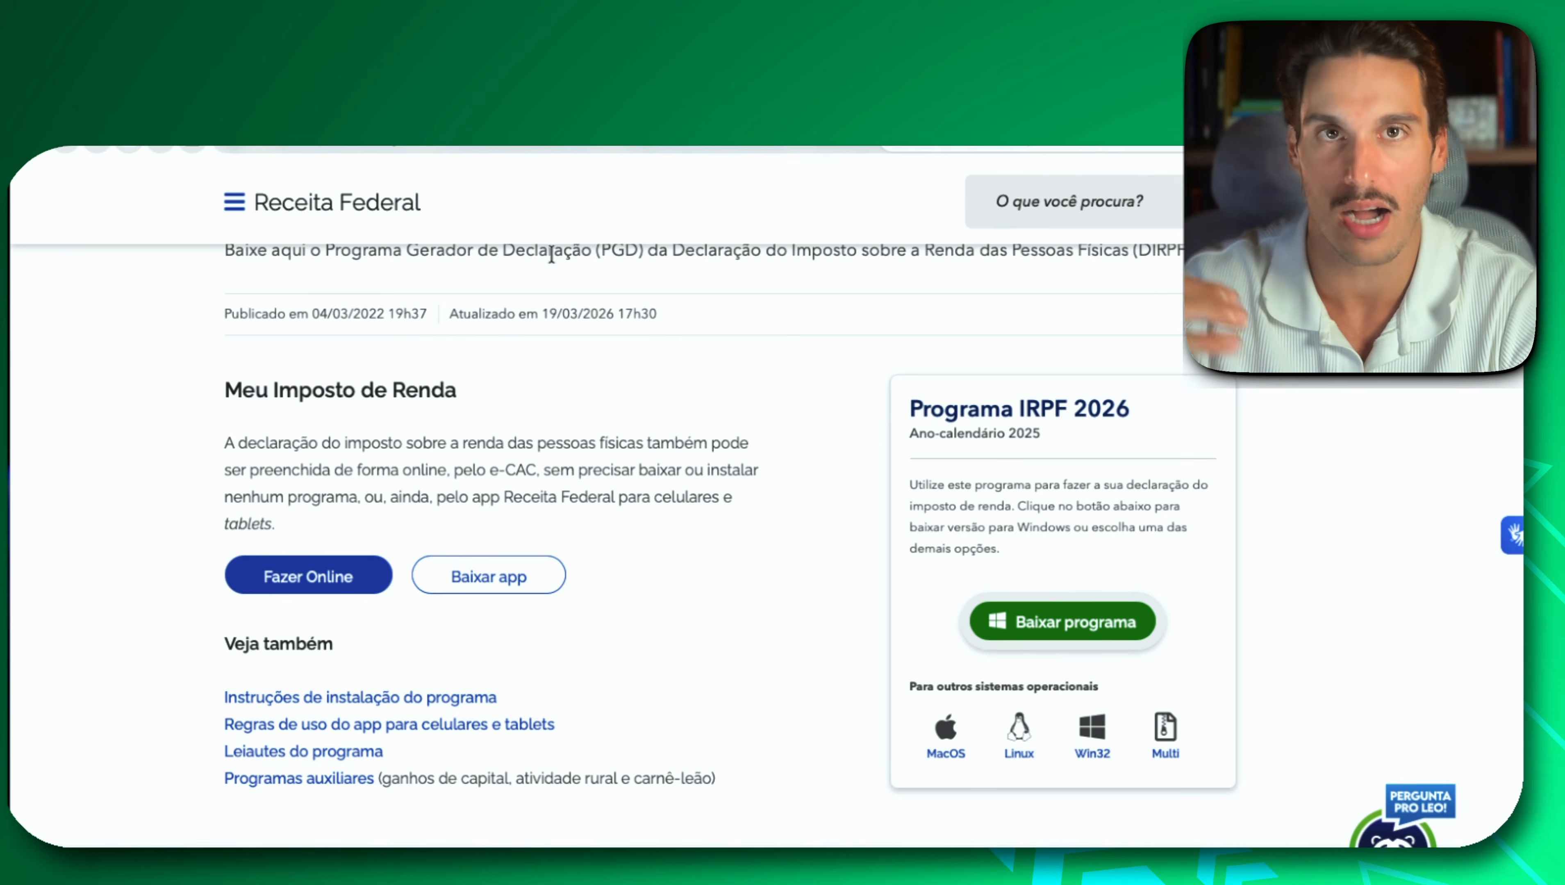
Switch to the step-by-step mind map and expand the Passo 2 branch to its Investidor 10 node.
left_click(432, 149)
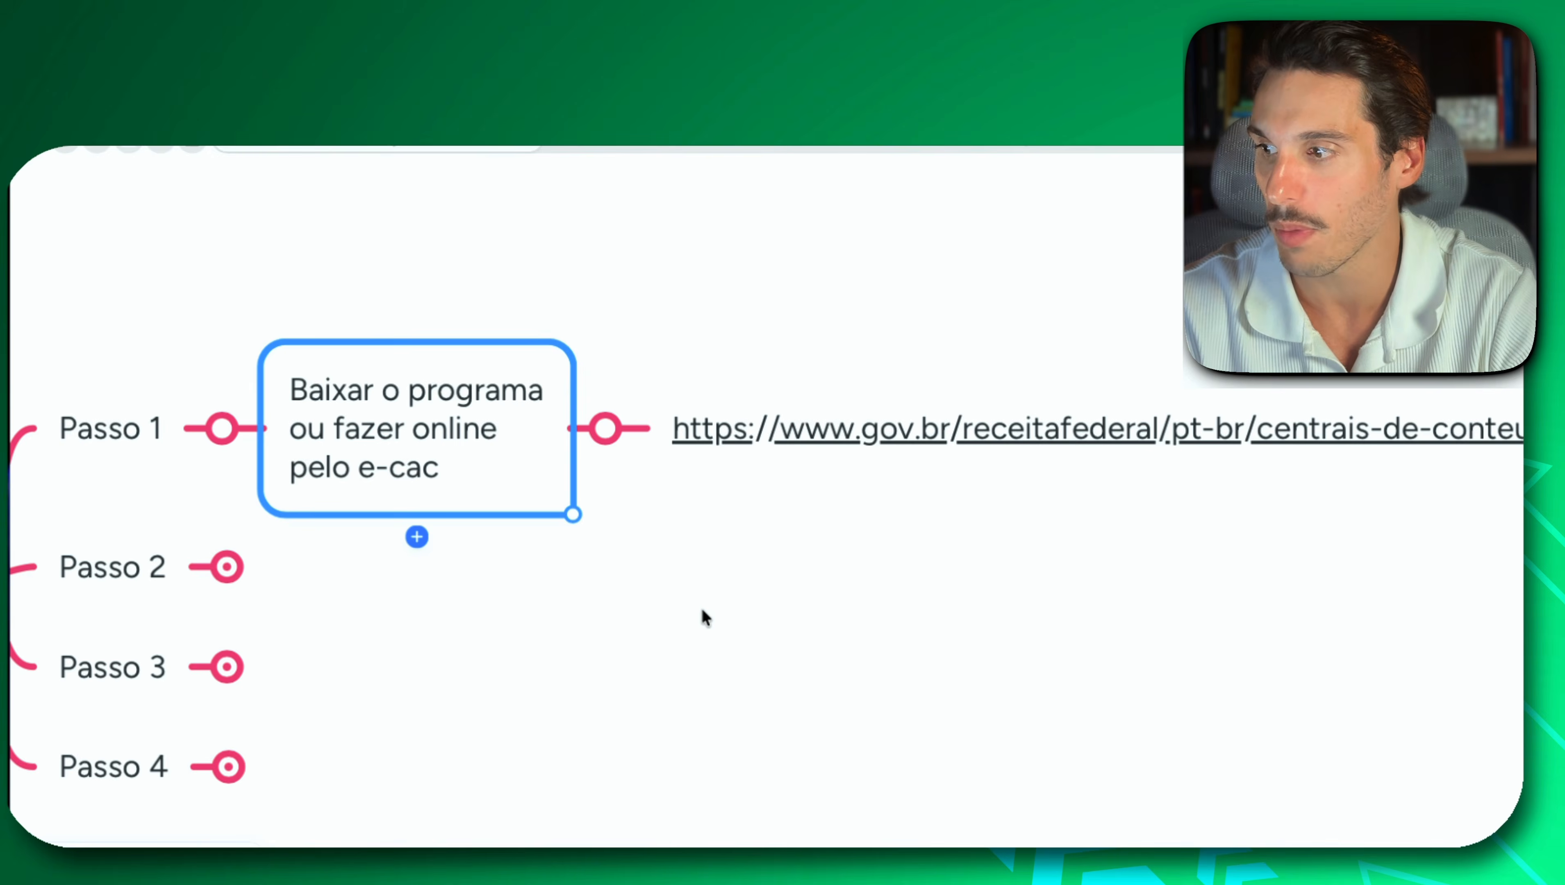
scroll(702, 610, "left", 4)
left_click(346, 544)
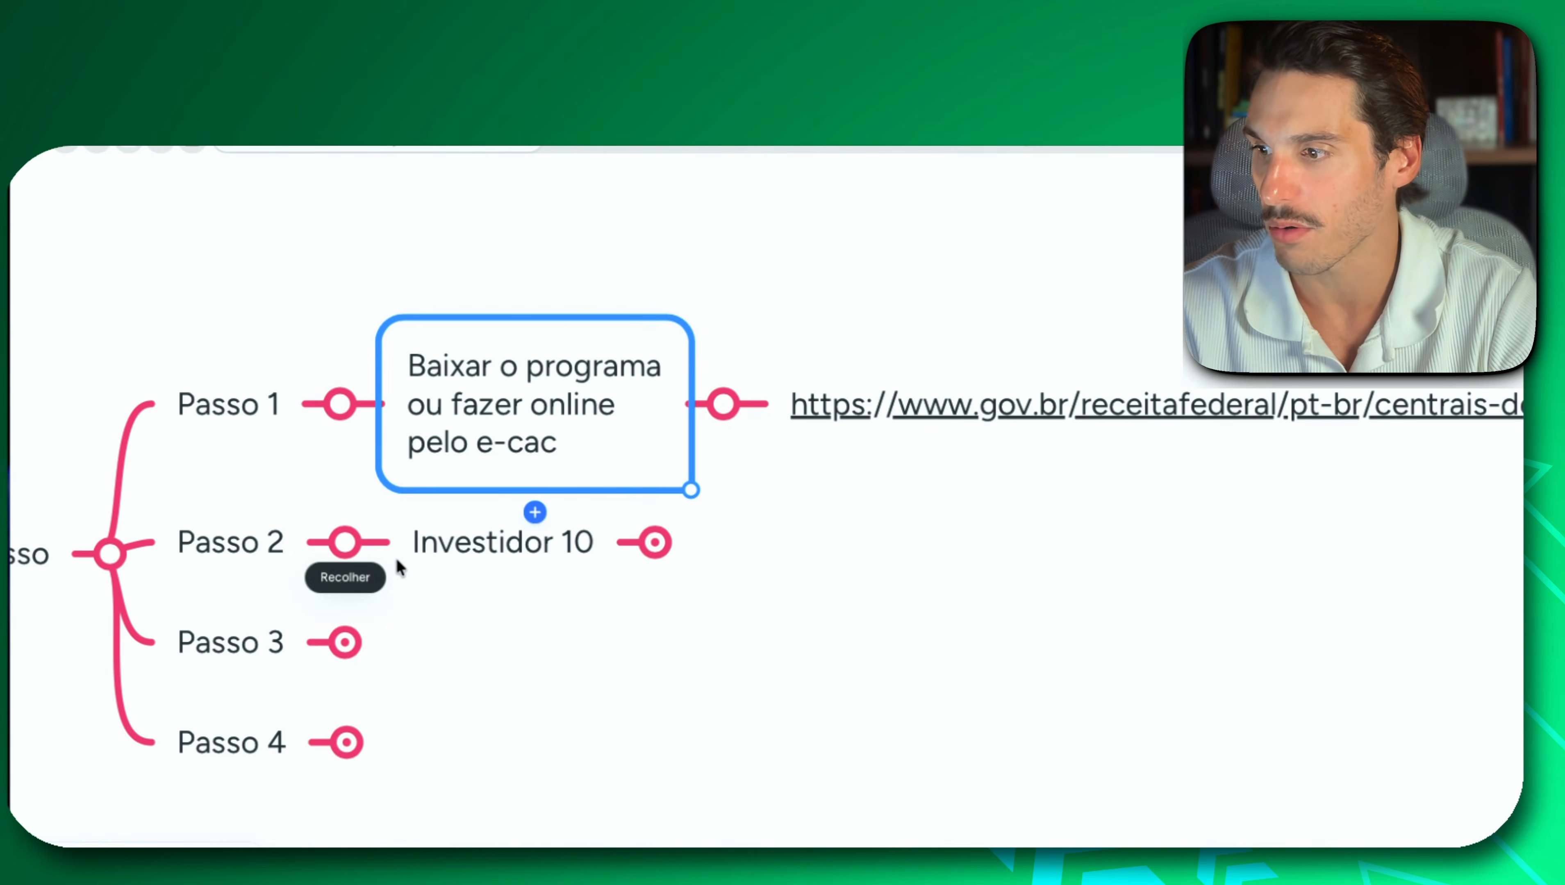
left_click(484, 555)
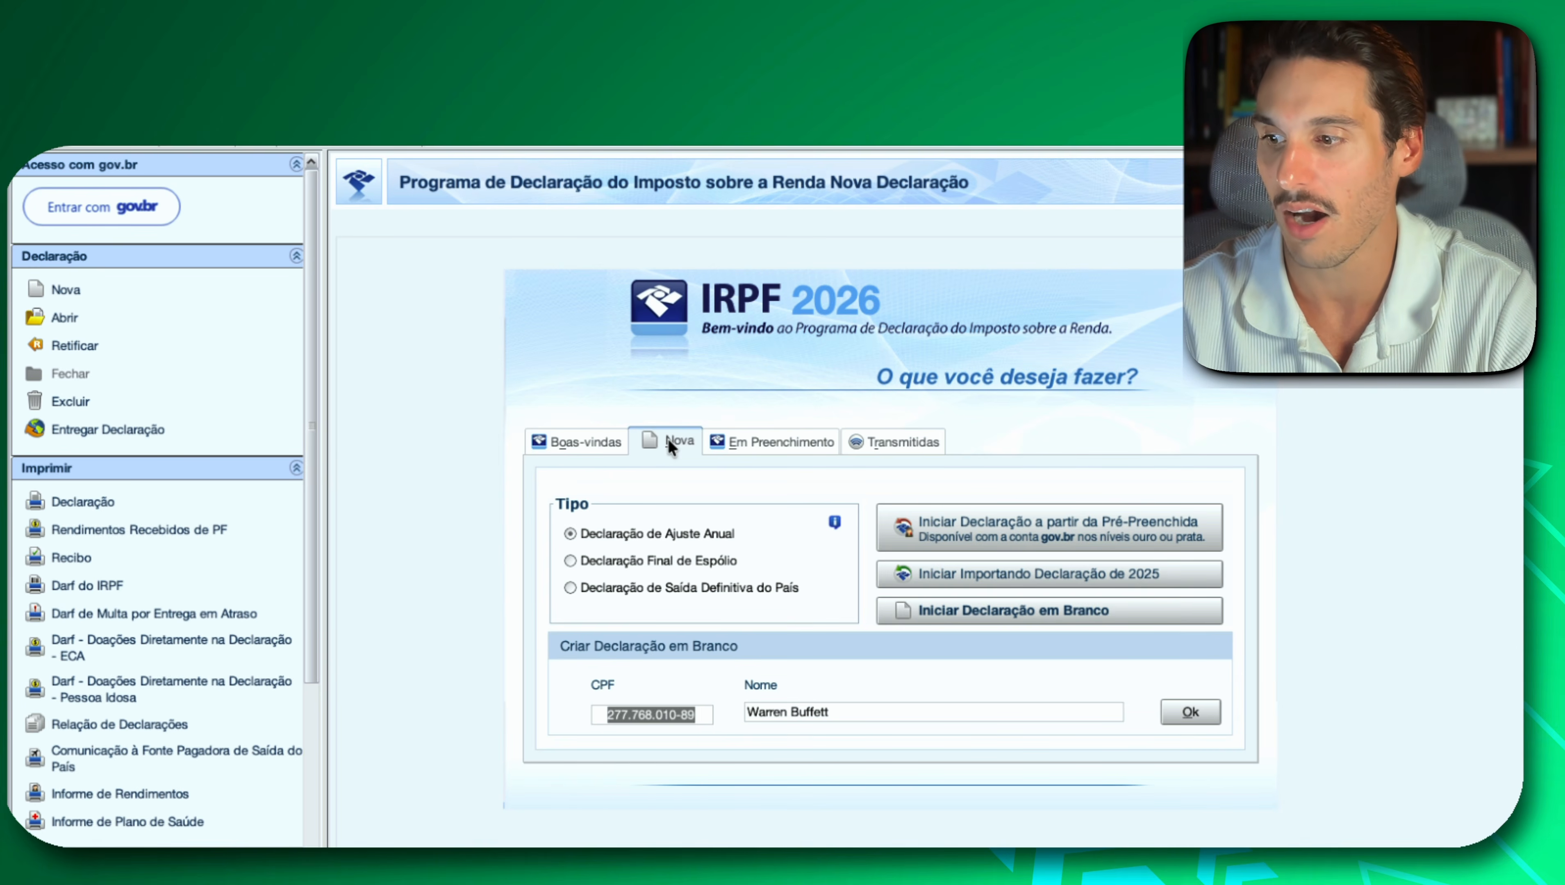
In the IRPF 2026 program, try to create a blank Declaração de Ajuste Anual with the prefilled CPF and name.
left_click(581, 447)
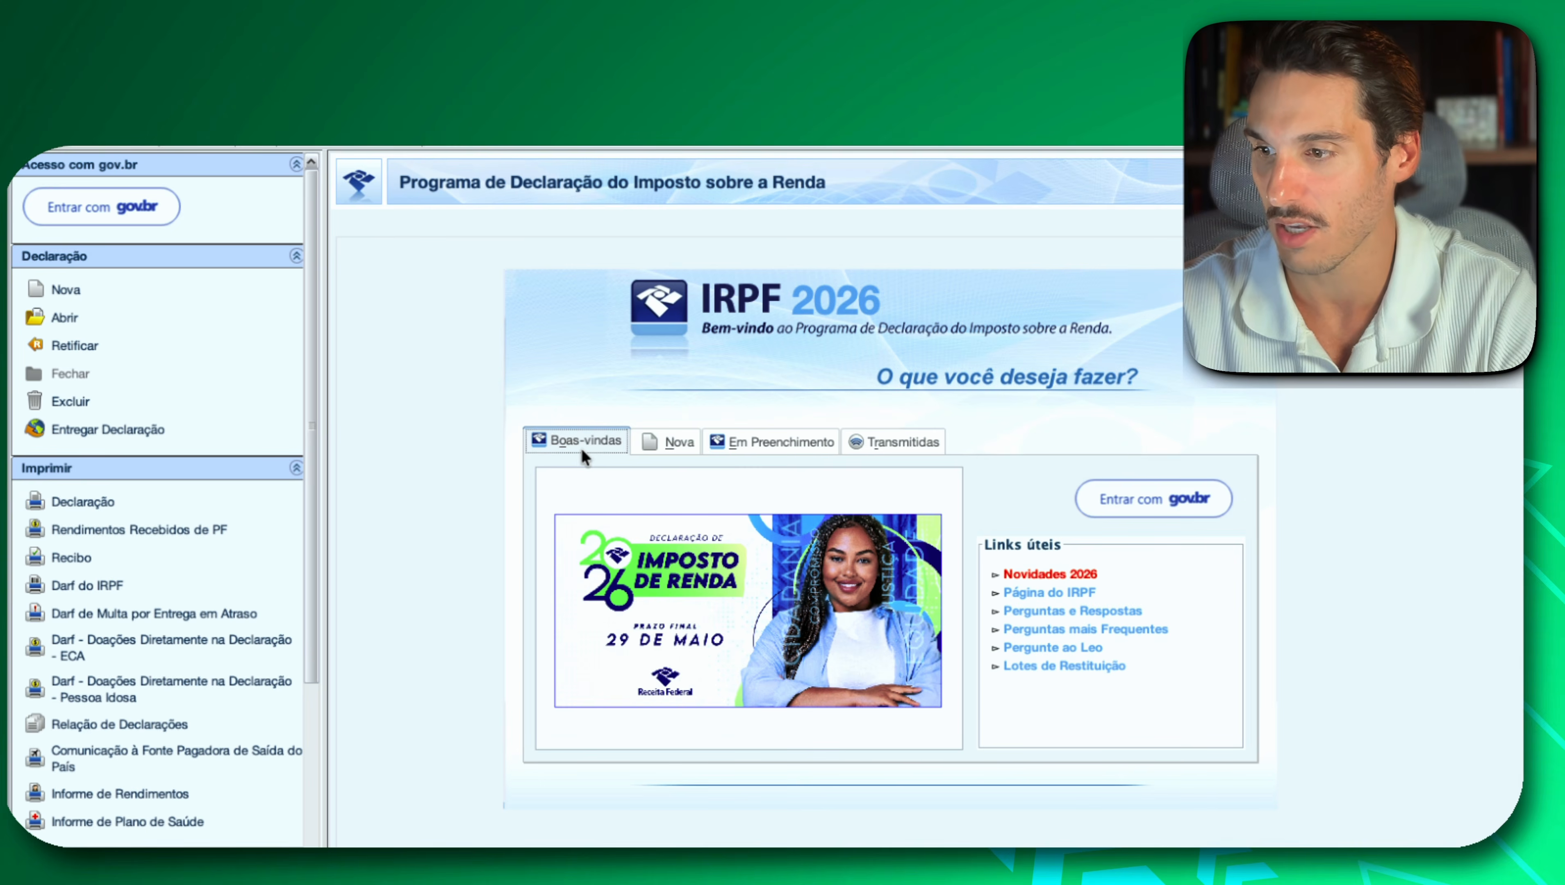
left_click(680, 443)
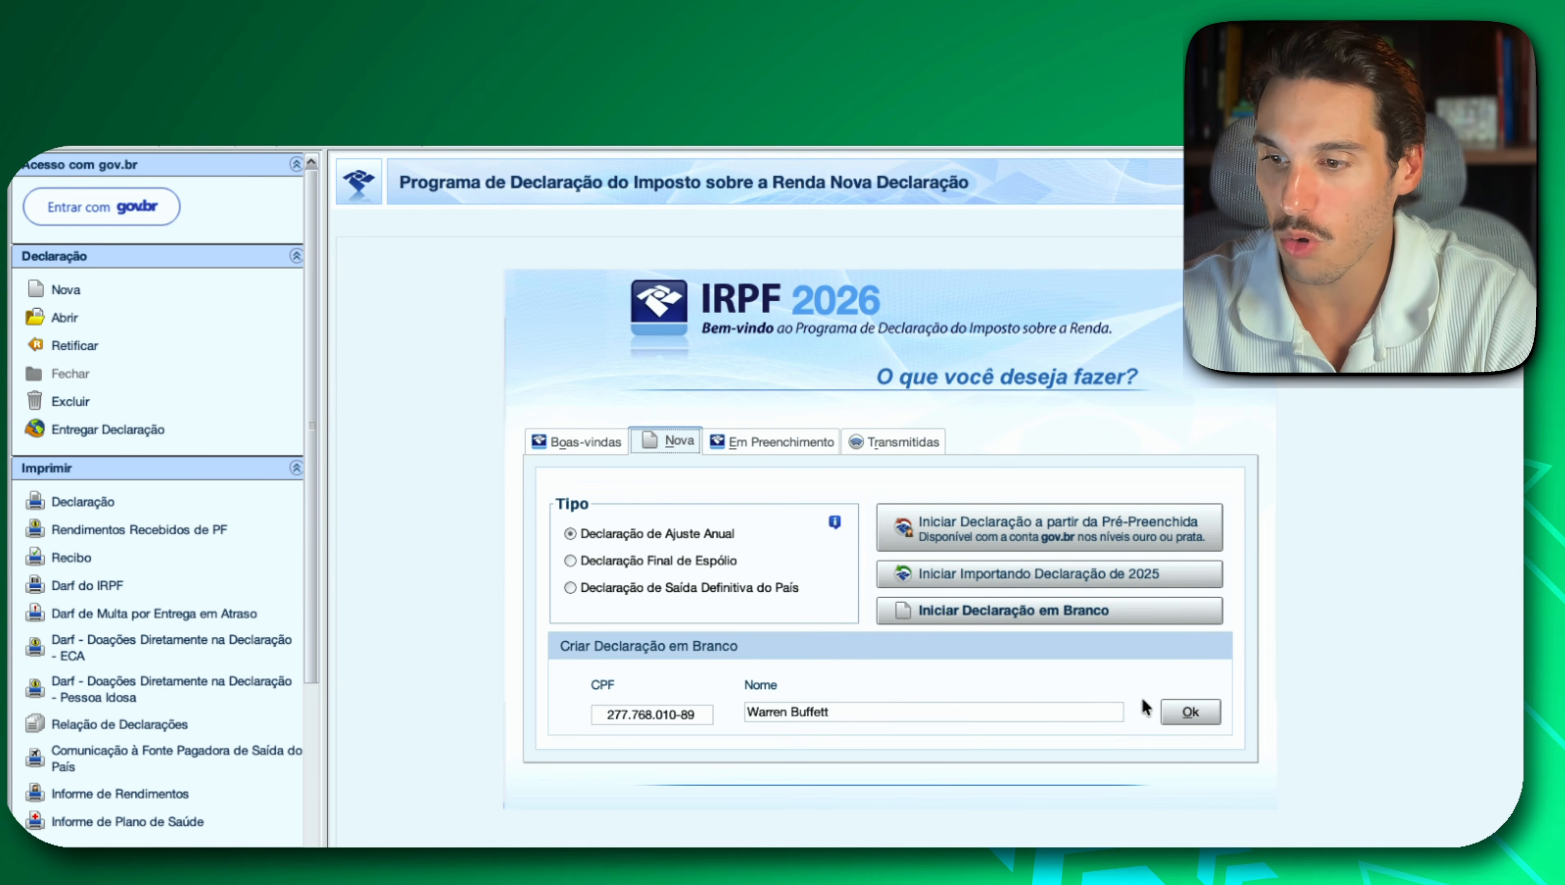
left_click(1175, 713)
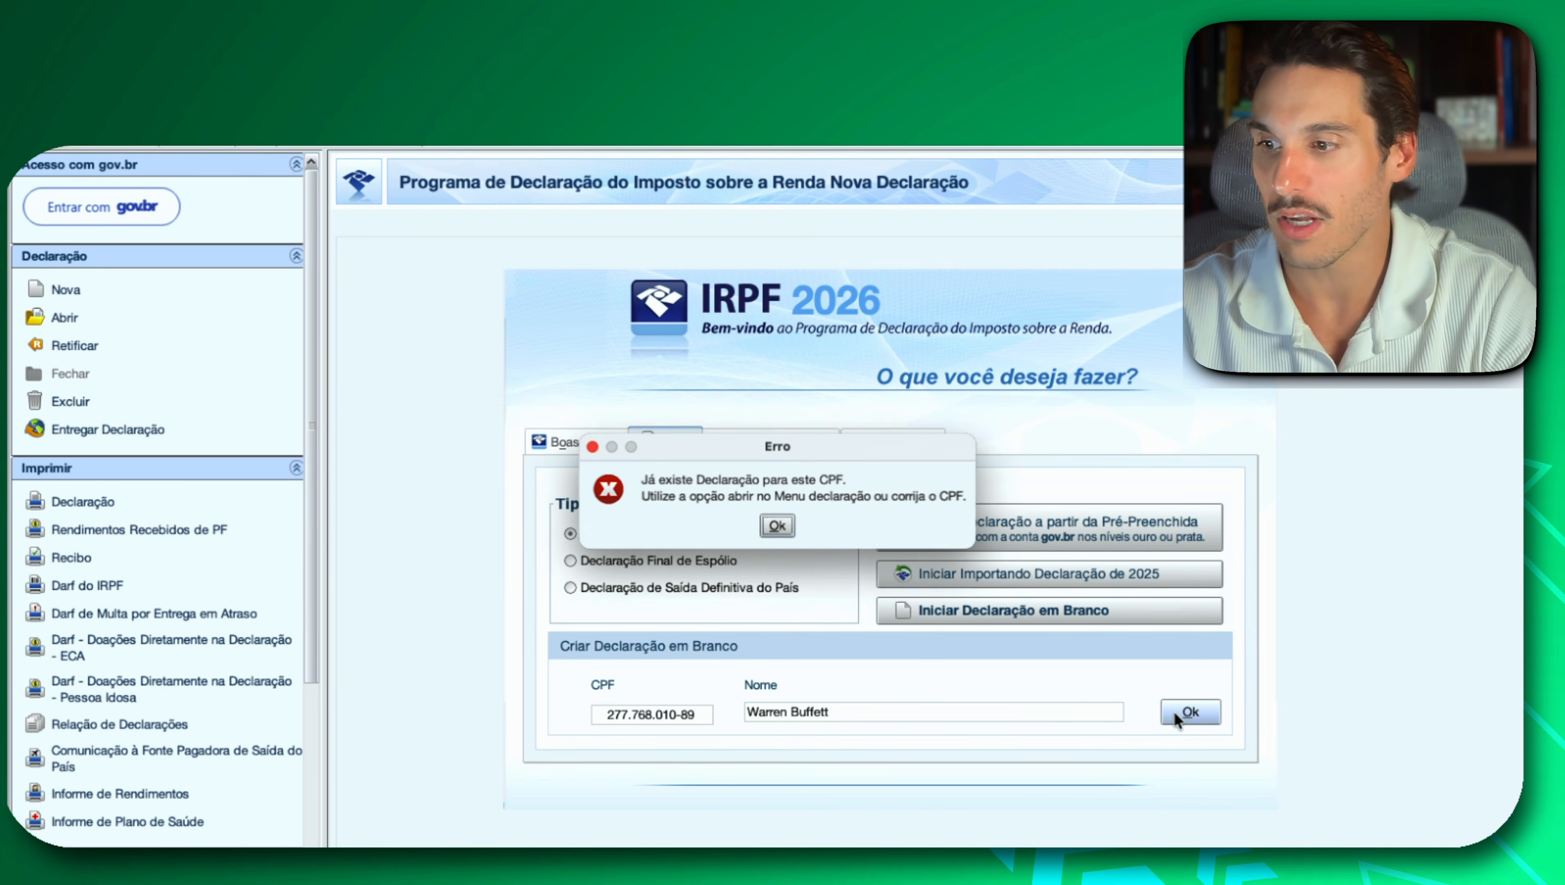
left_click(776, 526)
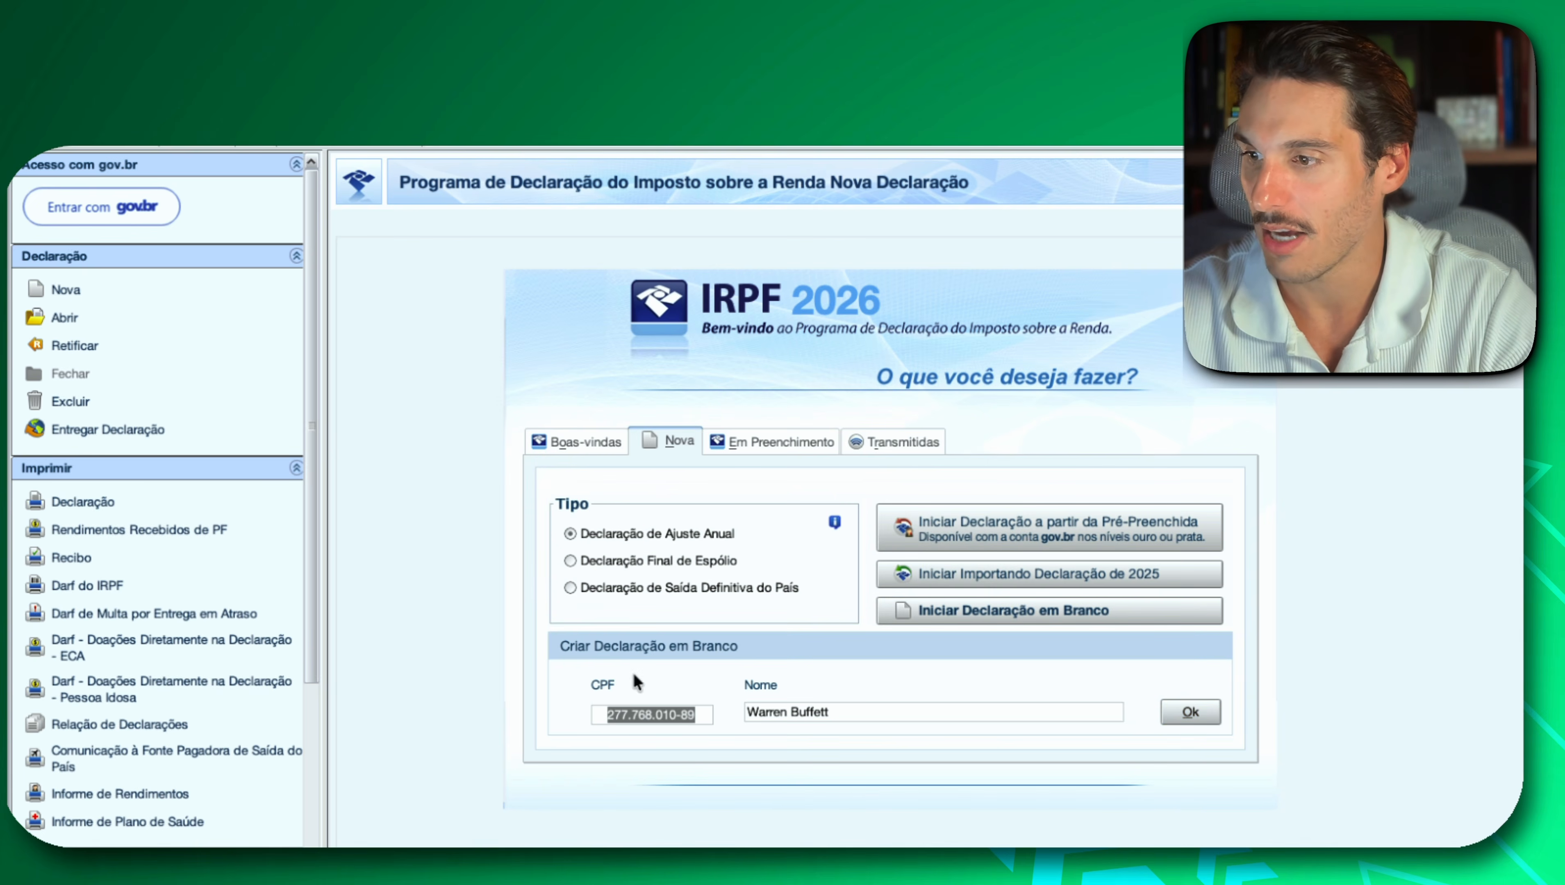
Open the taxpayer's existing declaration in progress and review its Identificação do Contribuinte form.
left_click(753, 431)
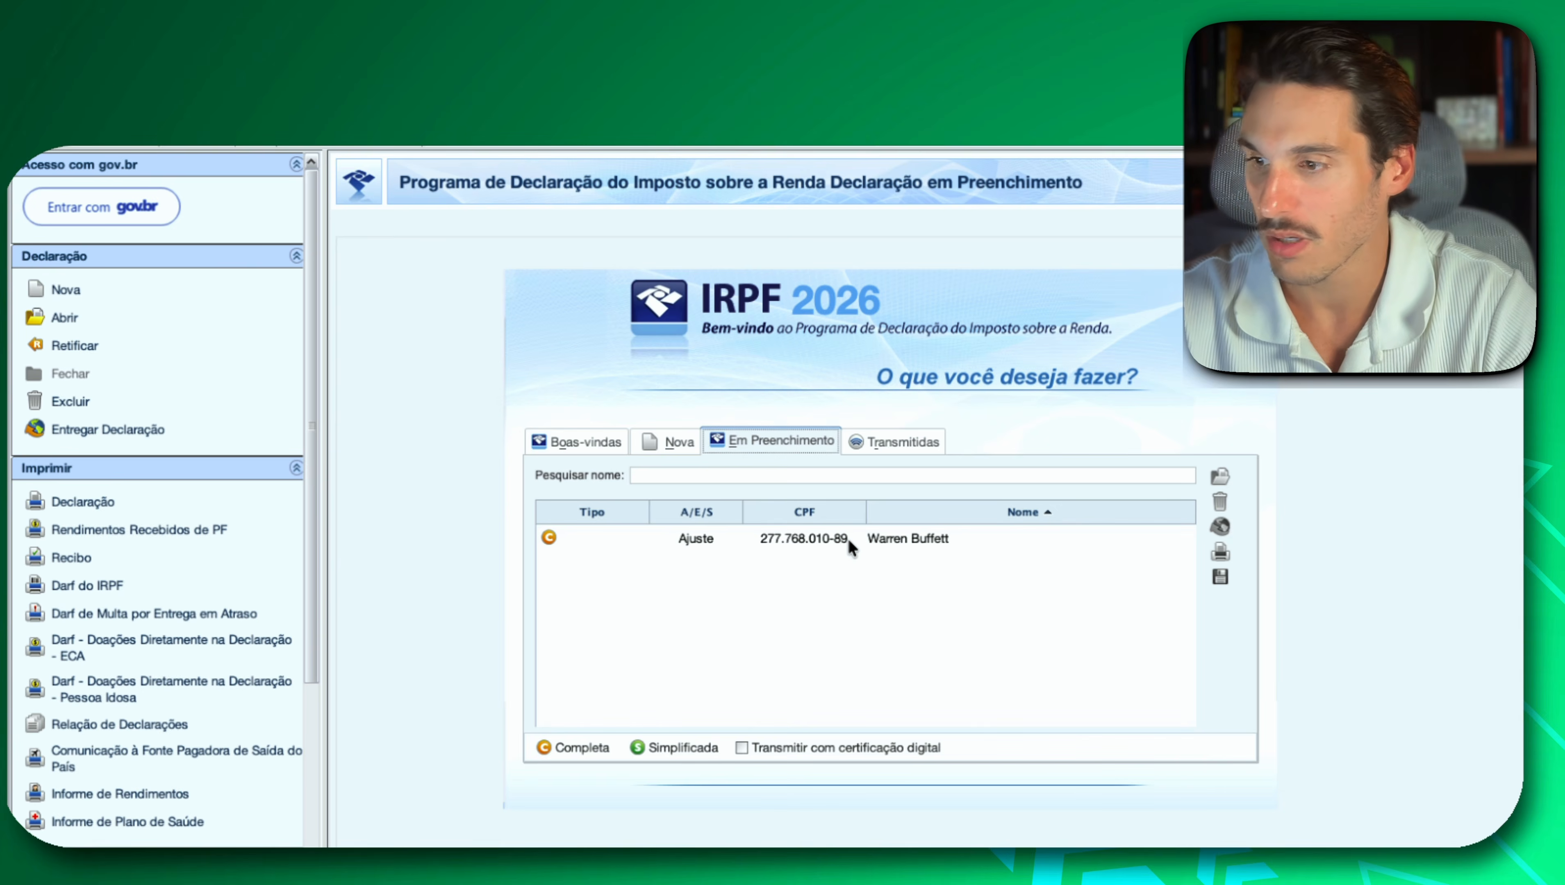
double_click(814, 541)
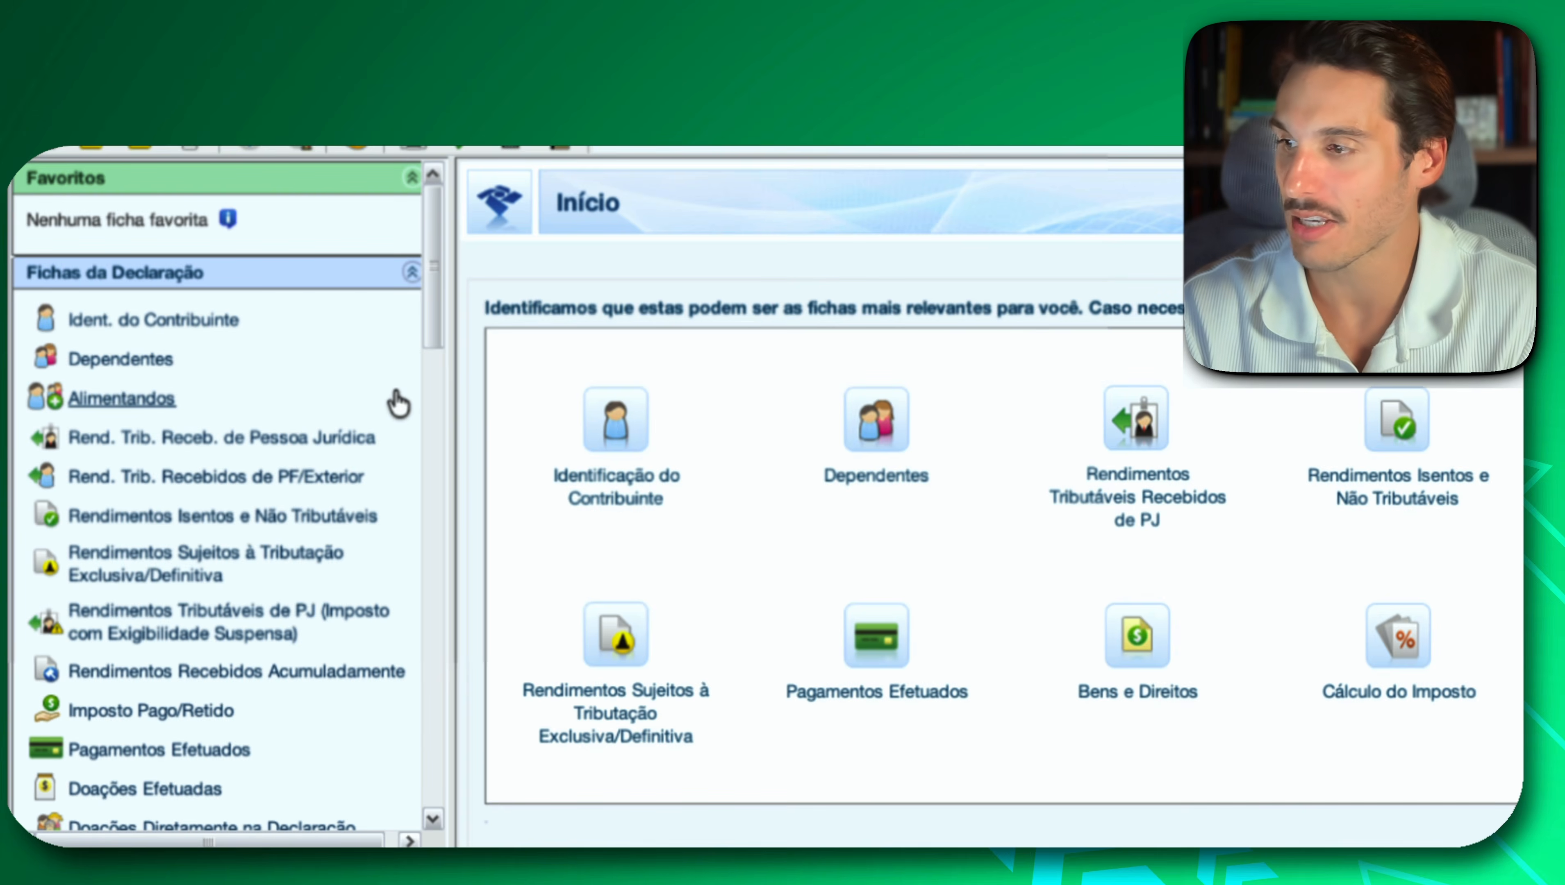
left_click(205, 323)
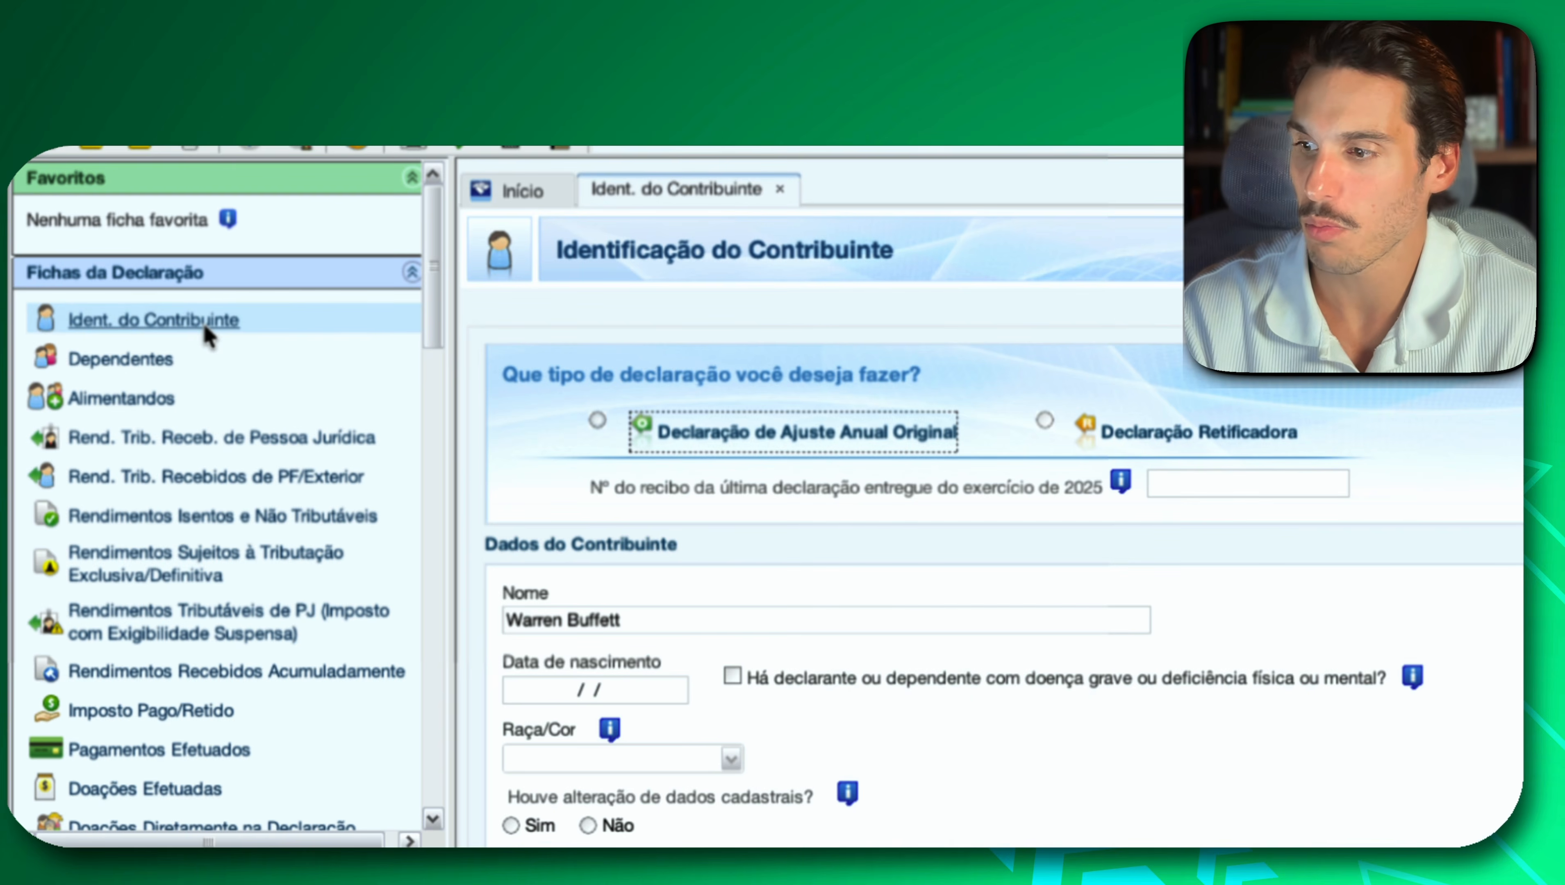
scroll(838, 583, "down", 2)
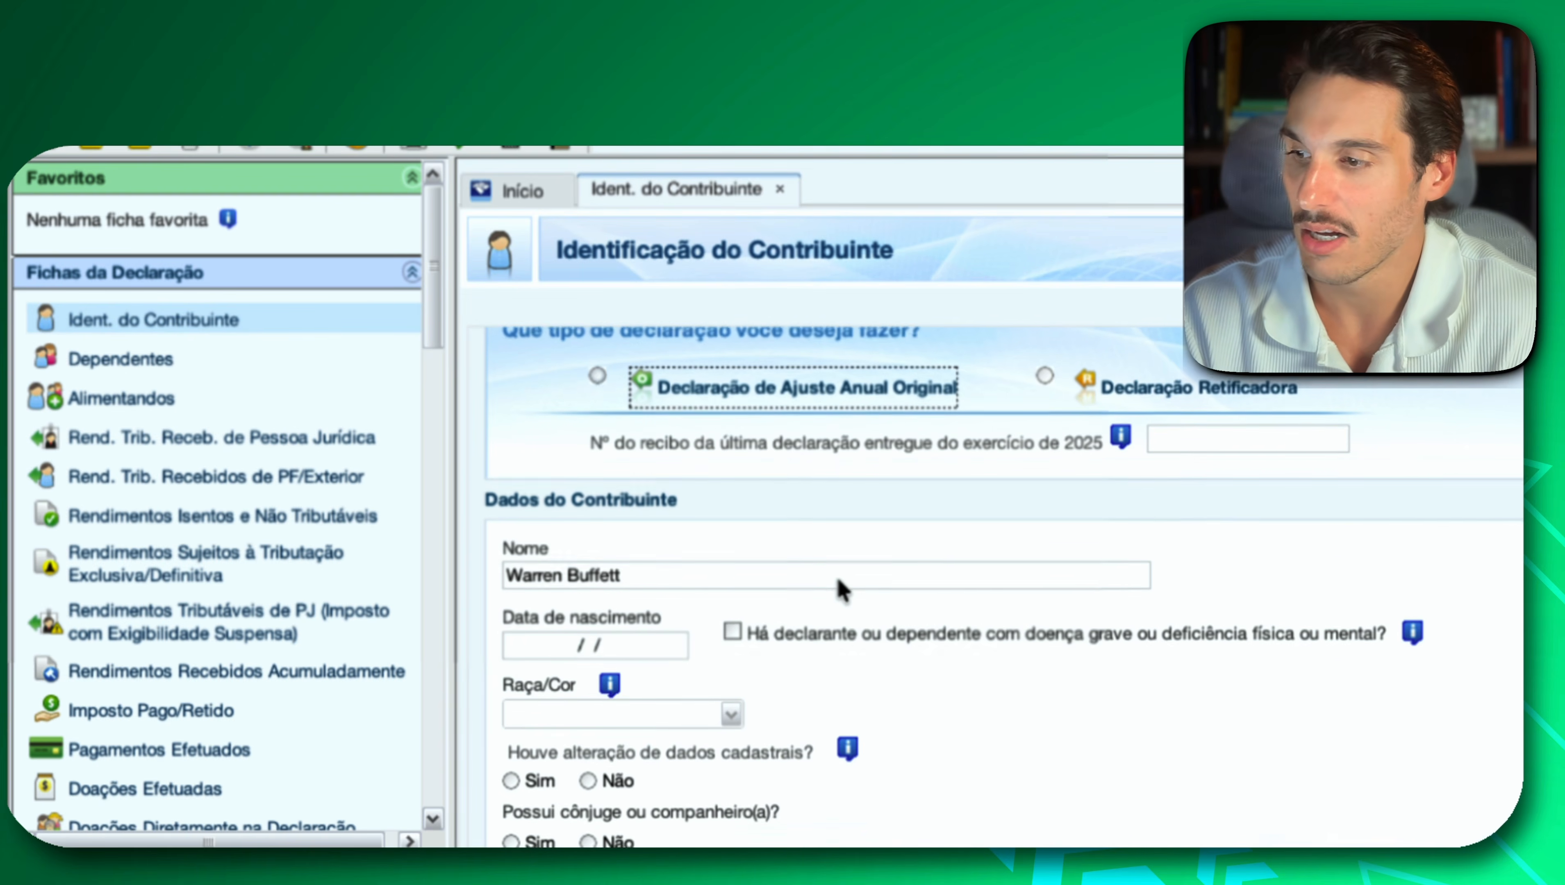
scroll(838, 583, "down", 5)
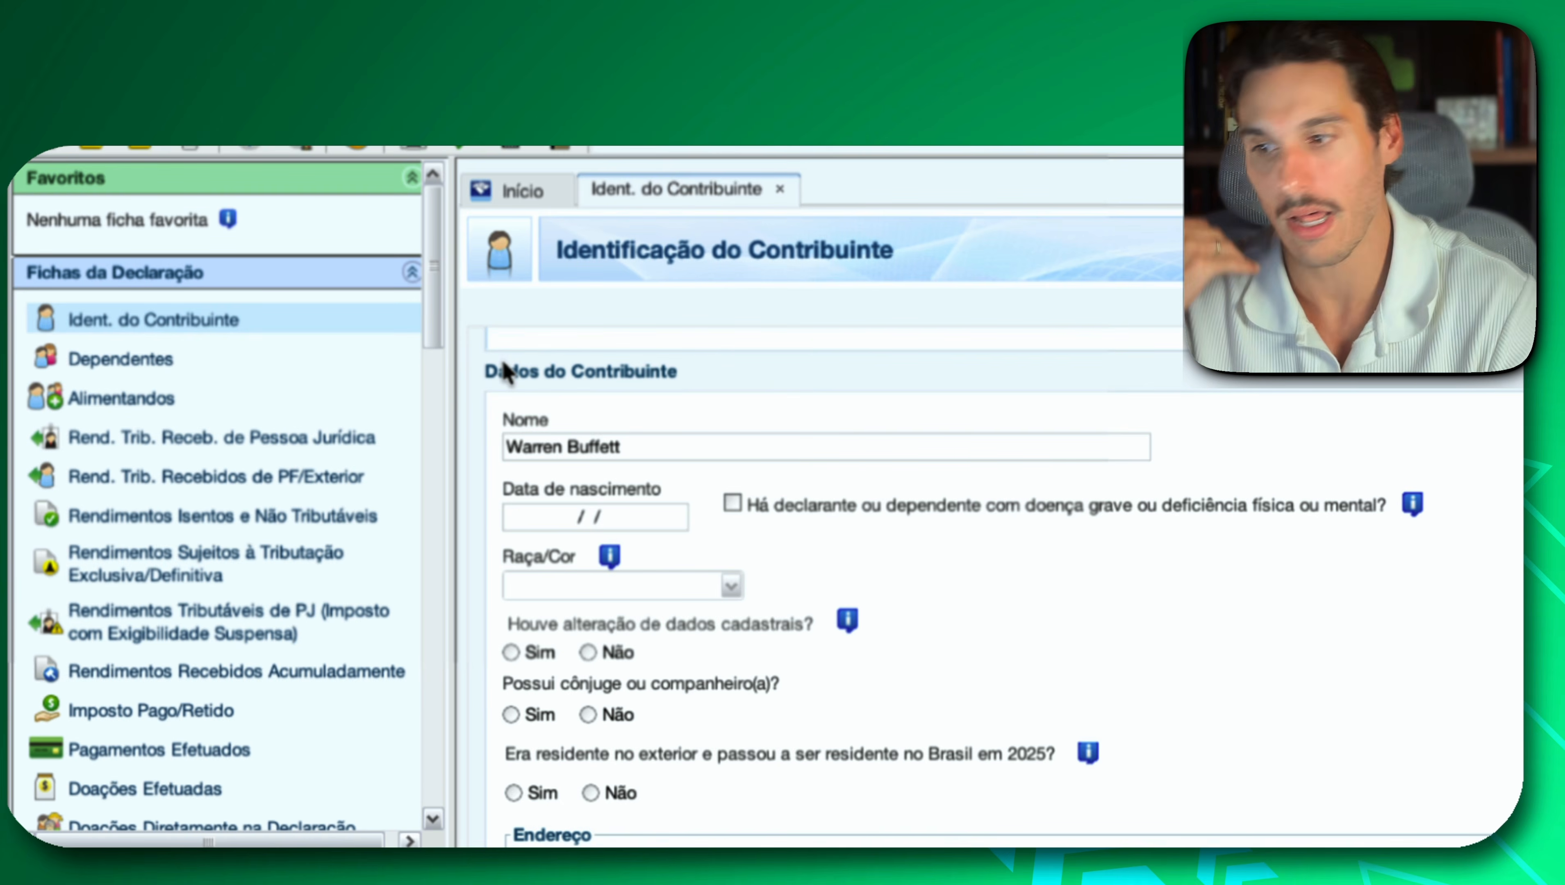
Review the Dependentes, Alimentandos and Rend. Trib. Receb. de Pessoa Jurídica forms of the declaration.
left_click(140, 367)
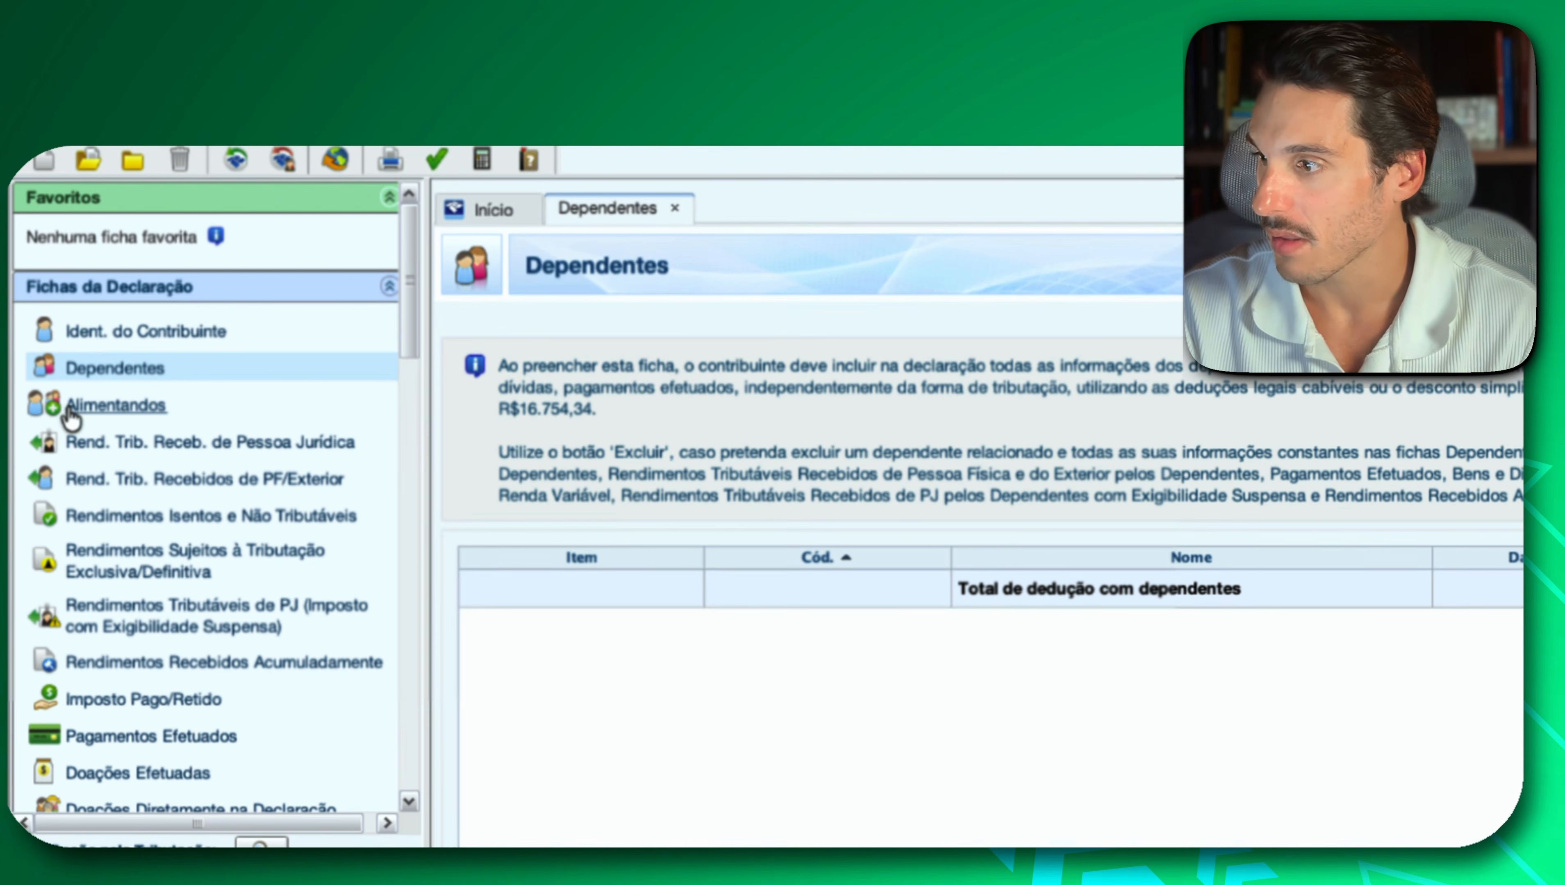
left_click(69, 410)
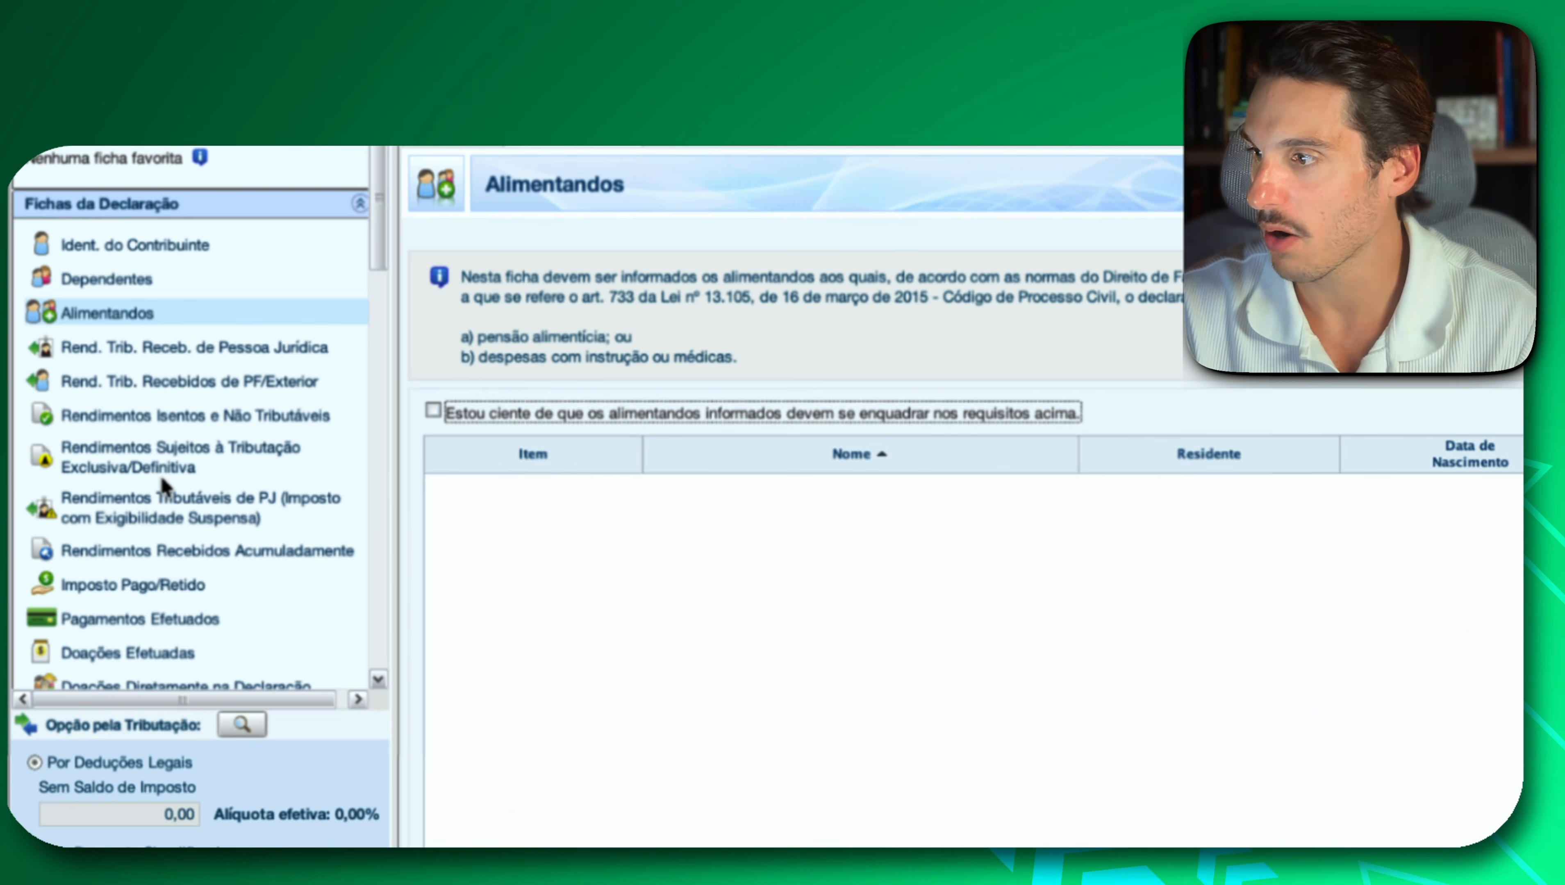
left_click(264, 350)
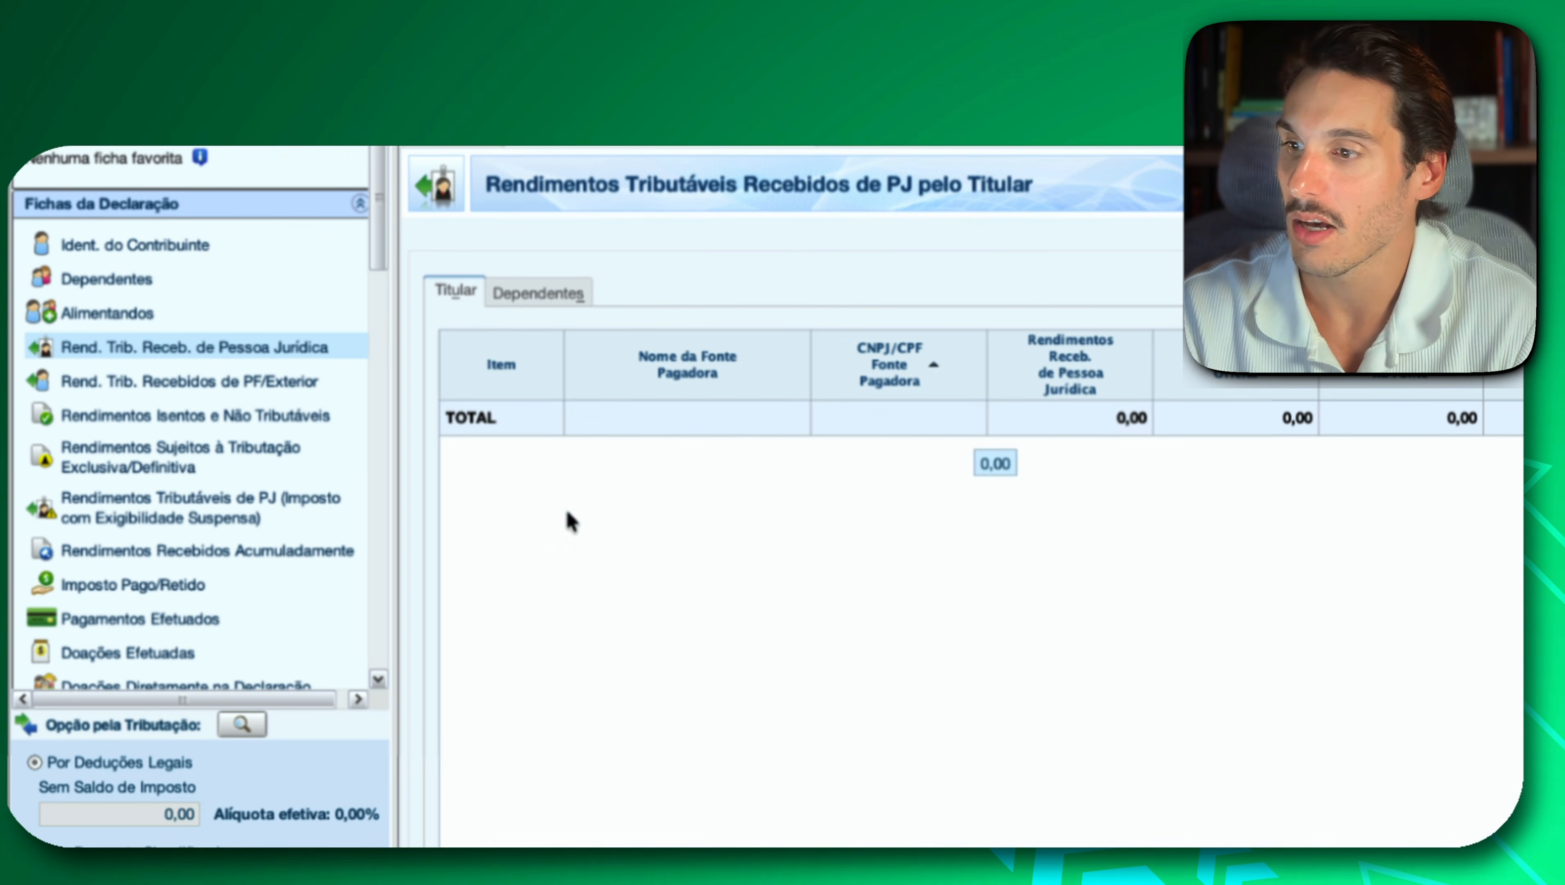
Open a blank March entry for non-salaried work income in the Rend. Trib. Recebidos de PF/Exterior form.
left_click(256, 381)
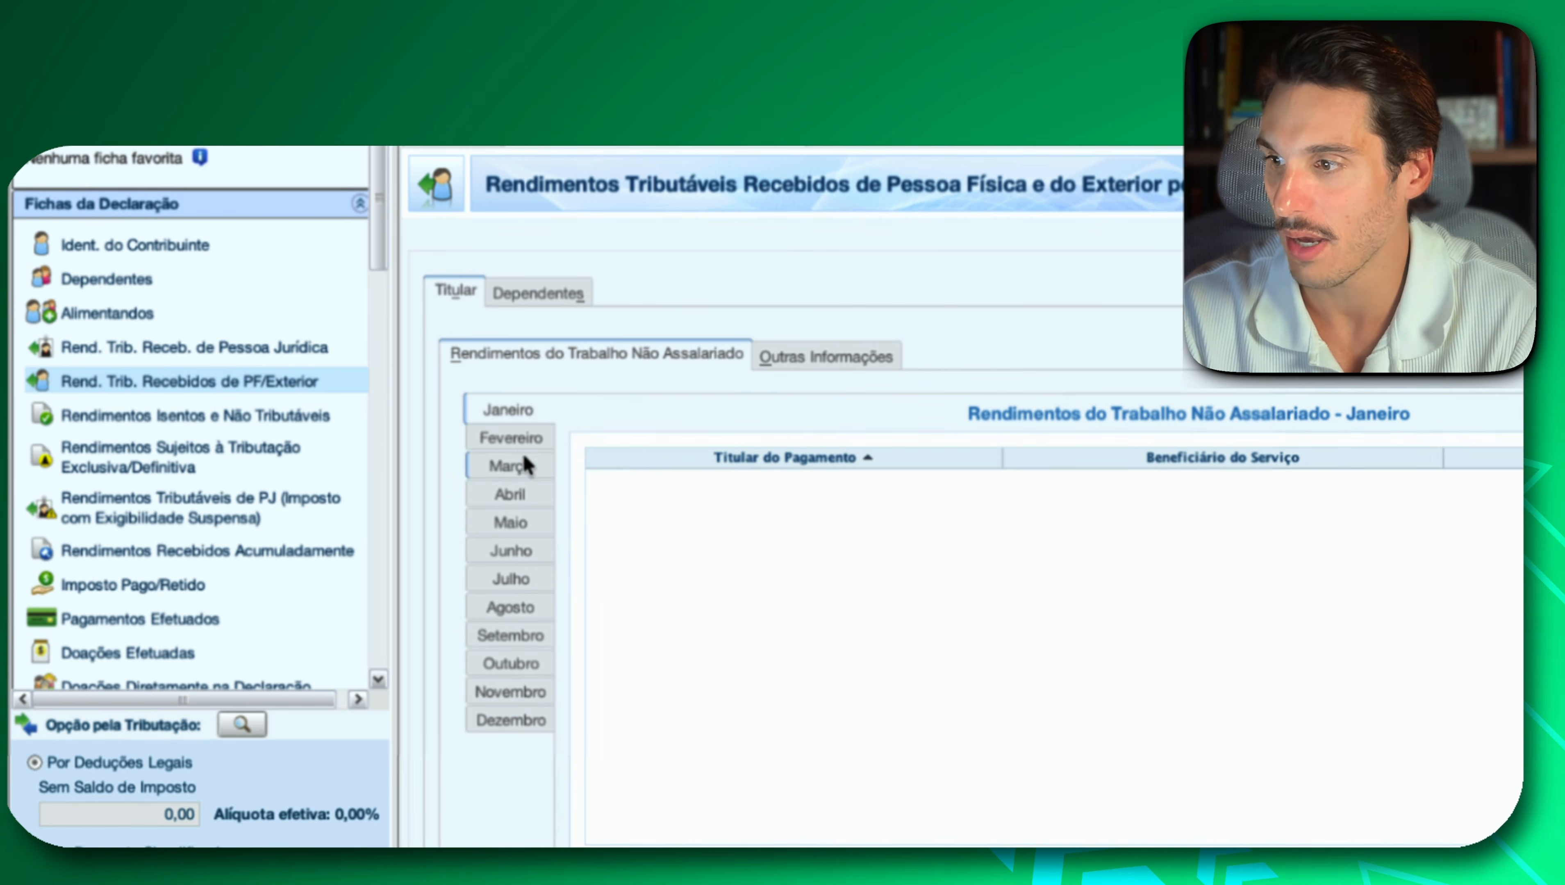
left_click(512, 441)
left_click(511, 471)
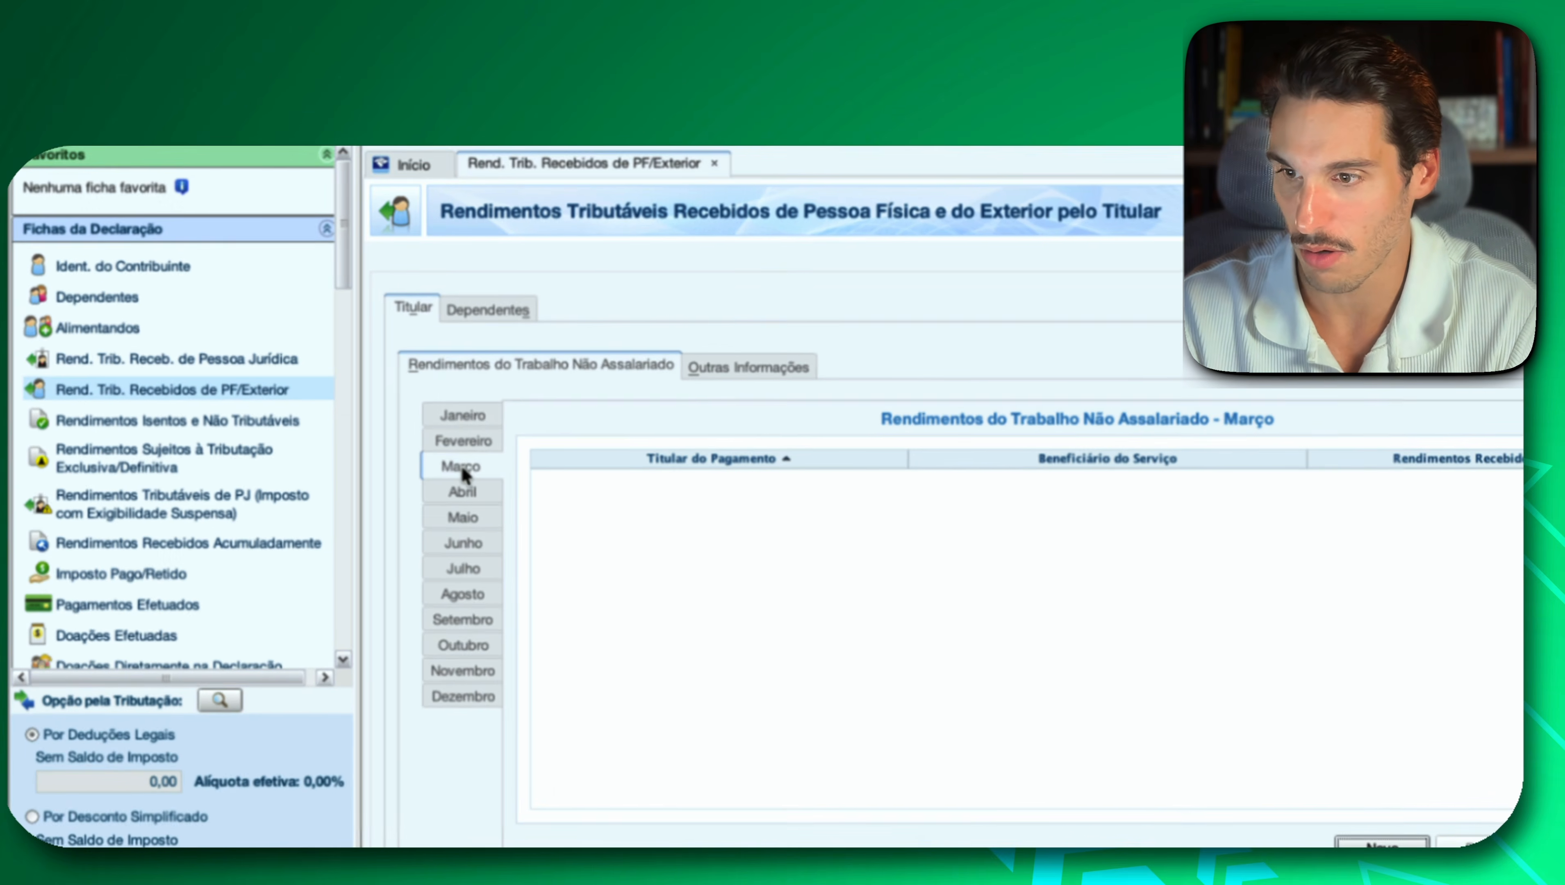
left_click(1343, 843)
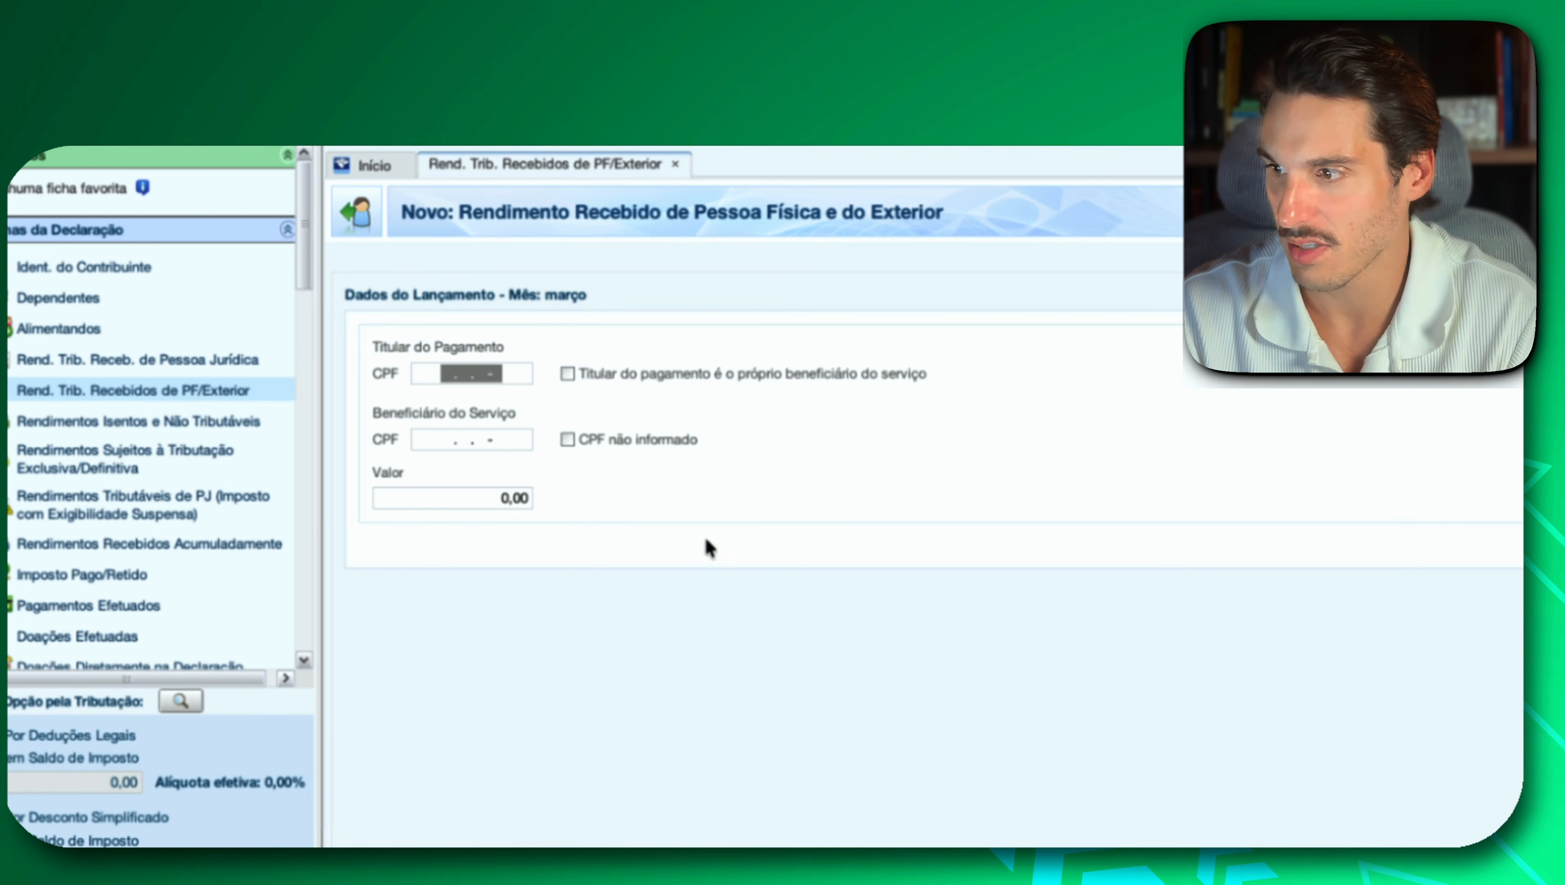
Review the forms for exempt income, exclusively taxed income, PJ income with suspended tax liability, and income received cumulatively.
left_click(46, 425)
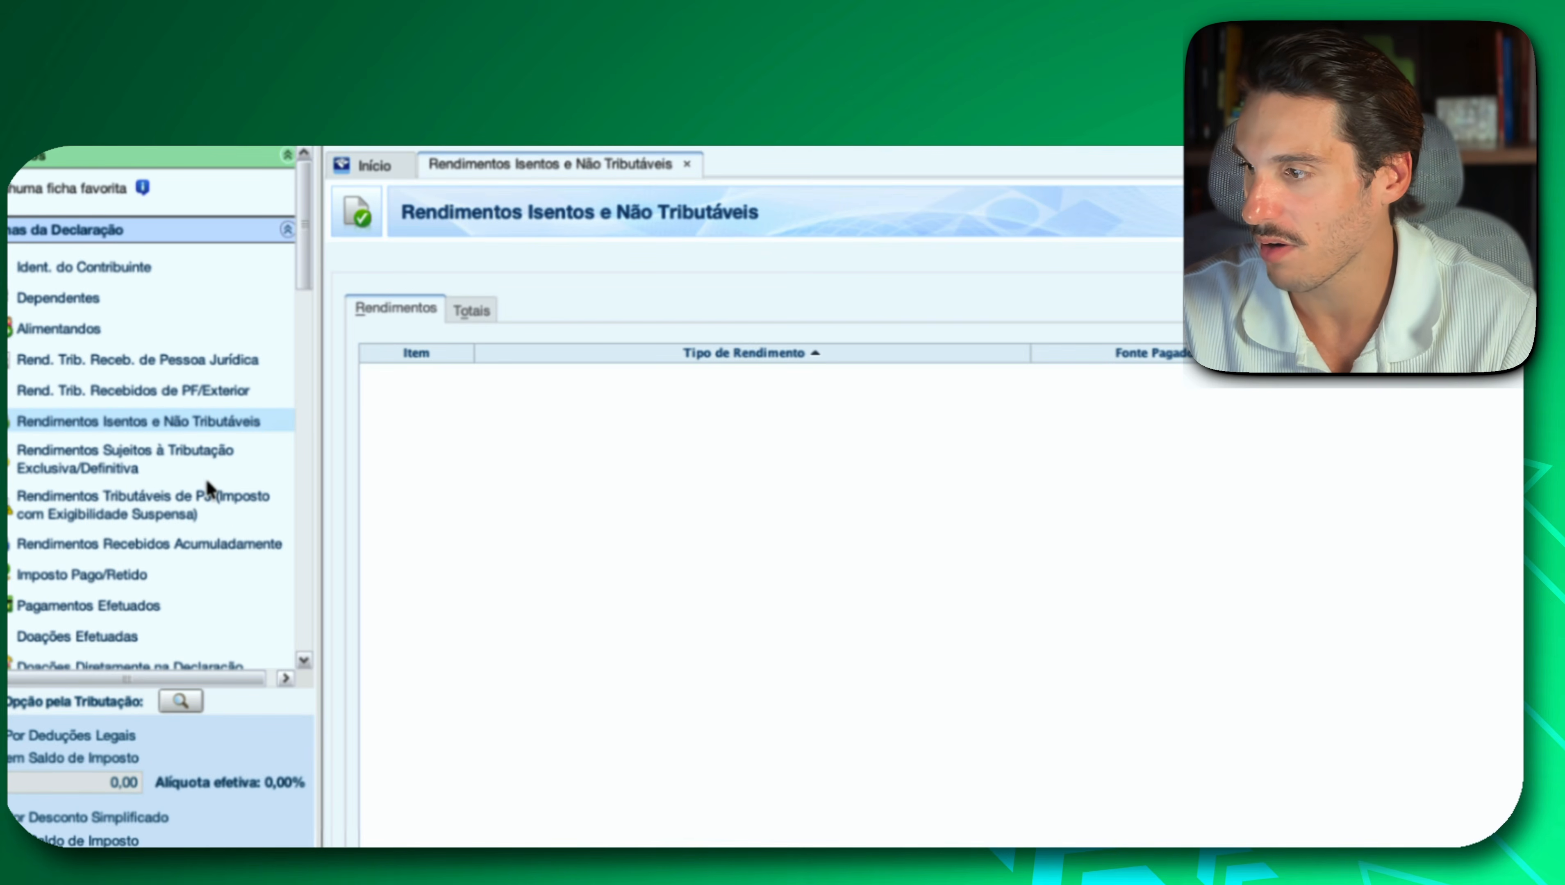
left_click(155, 466)
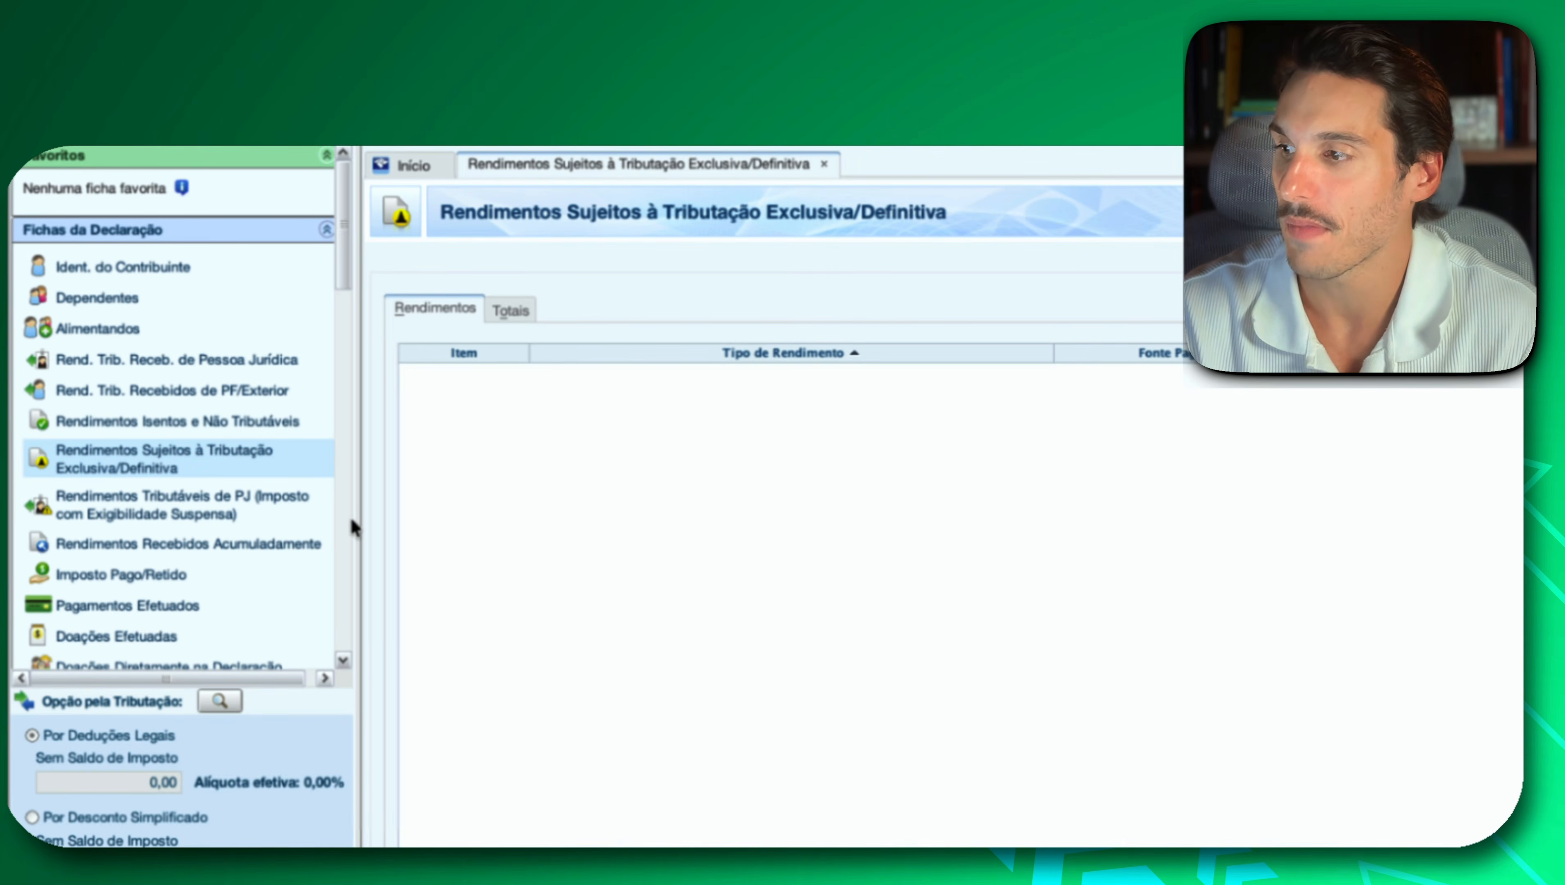
left_click(146, 521)
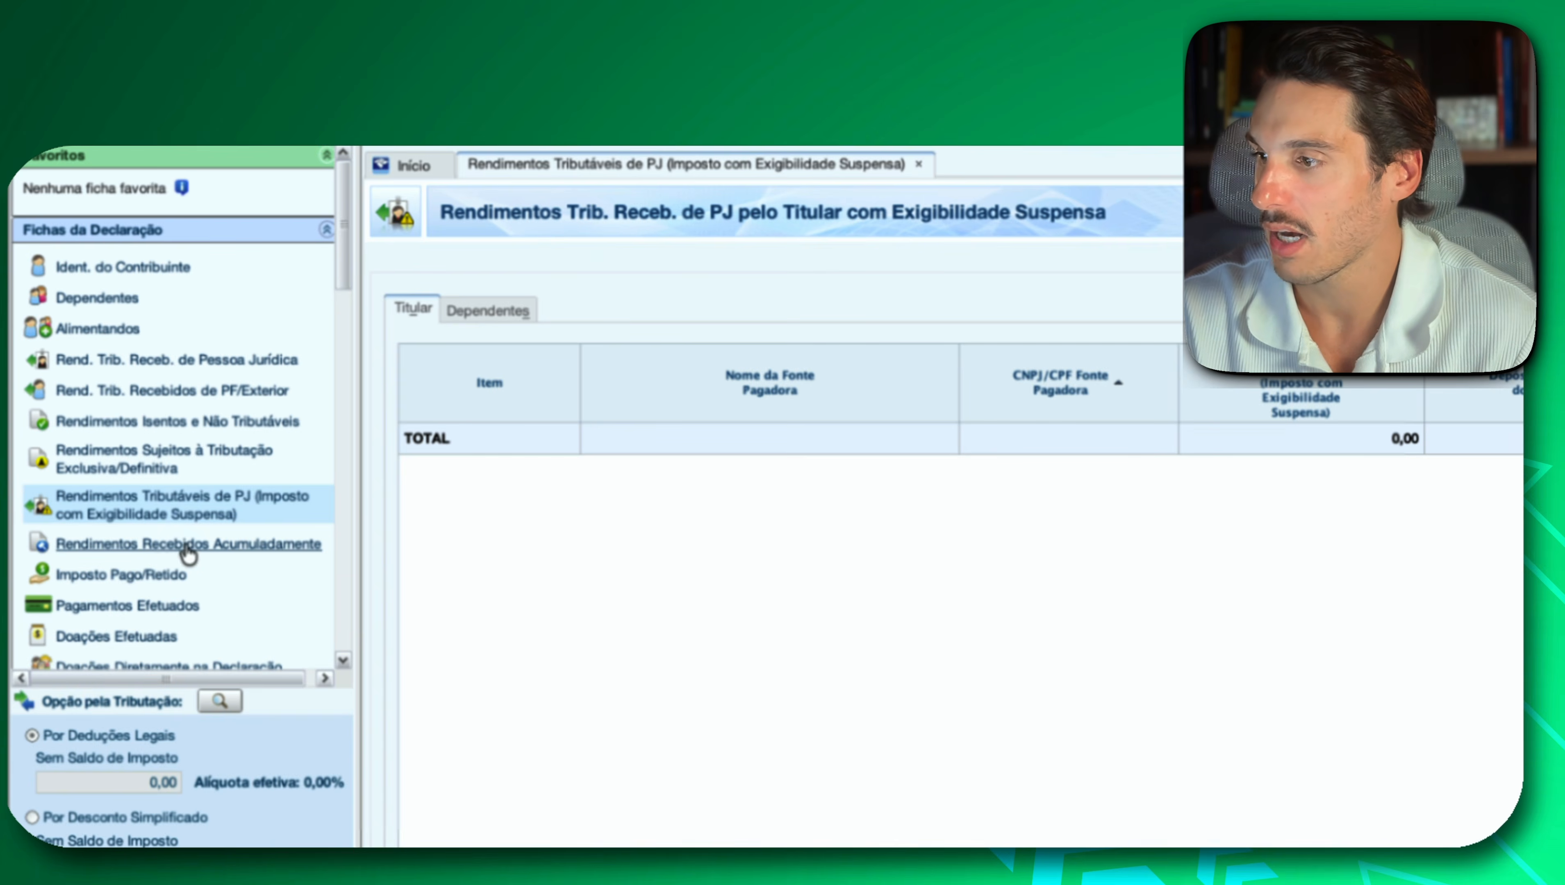
left_click(208, 544)
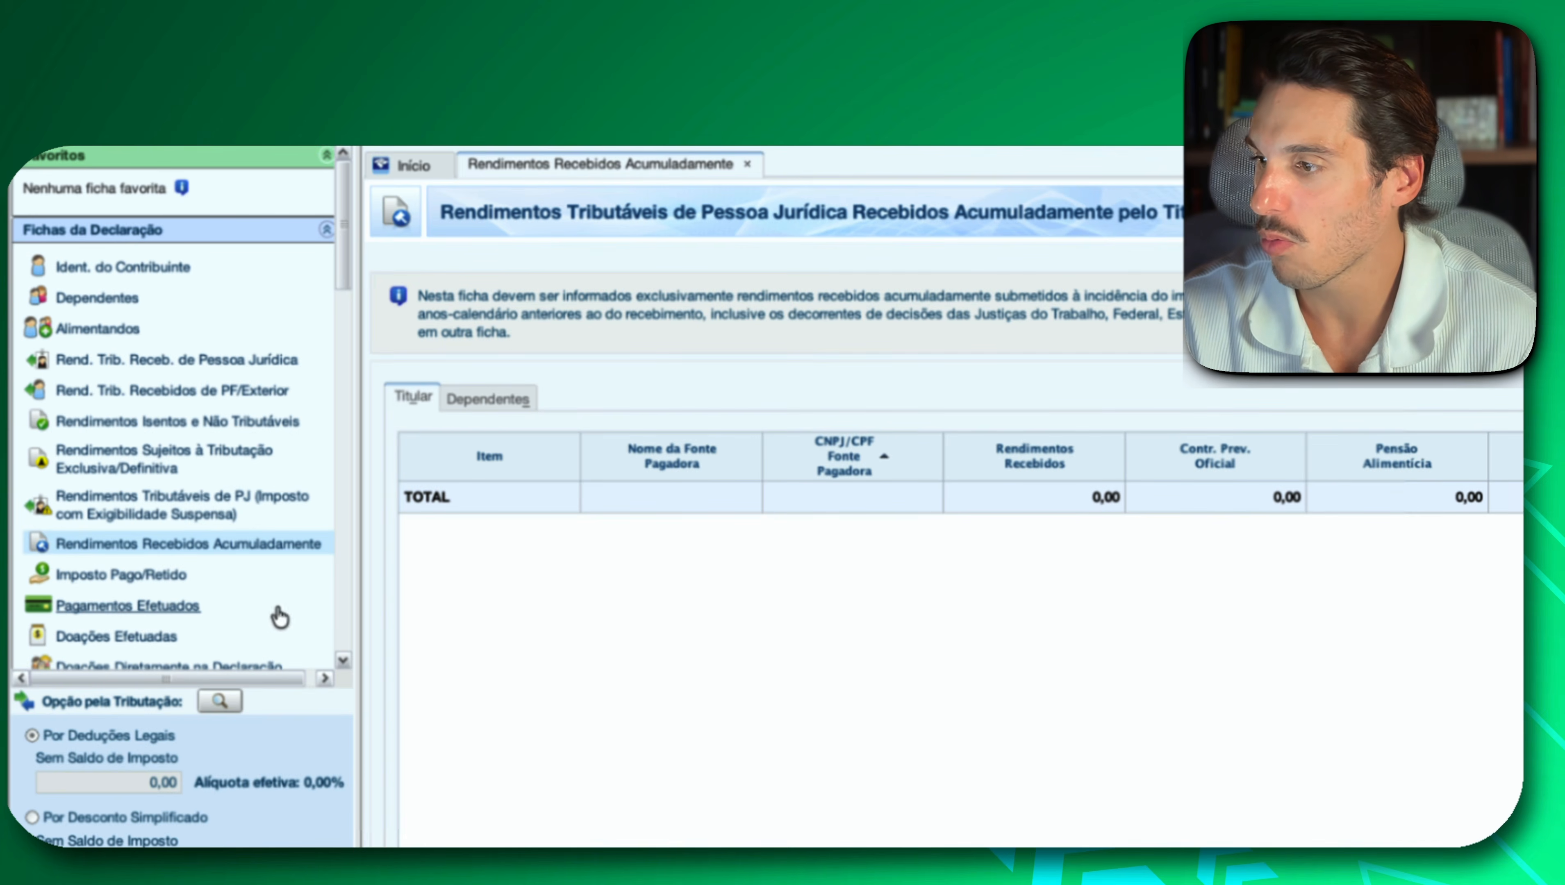
Review the Imposto Pago/Retido, Pagamentos Efetuados, Doações Efetuadas and Doações Diretamente na Declaração forms.
left_click(124, 576)
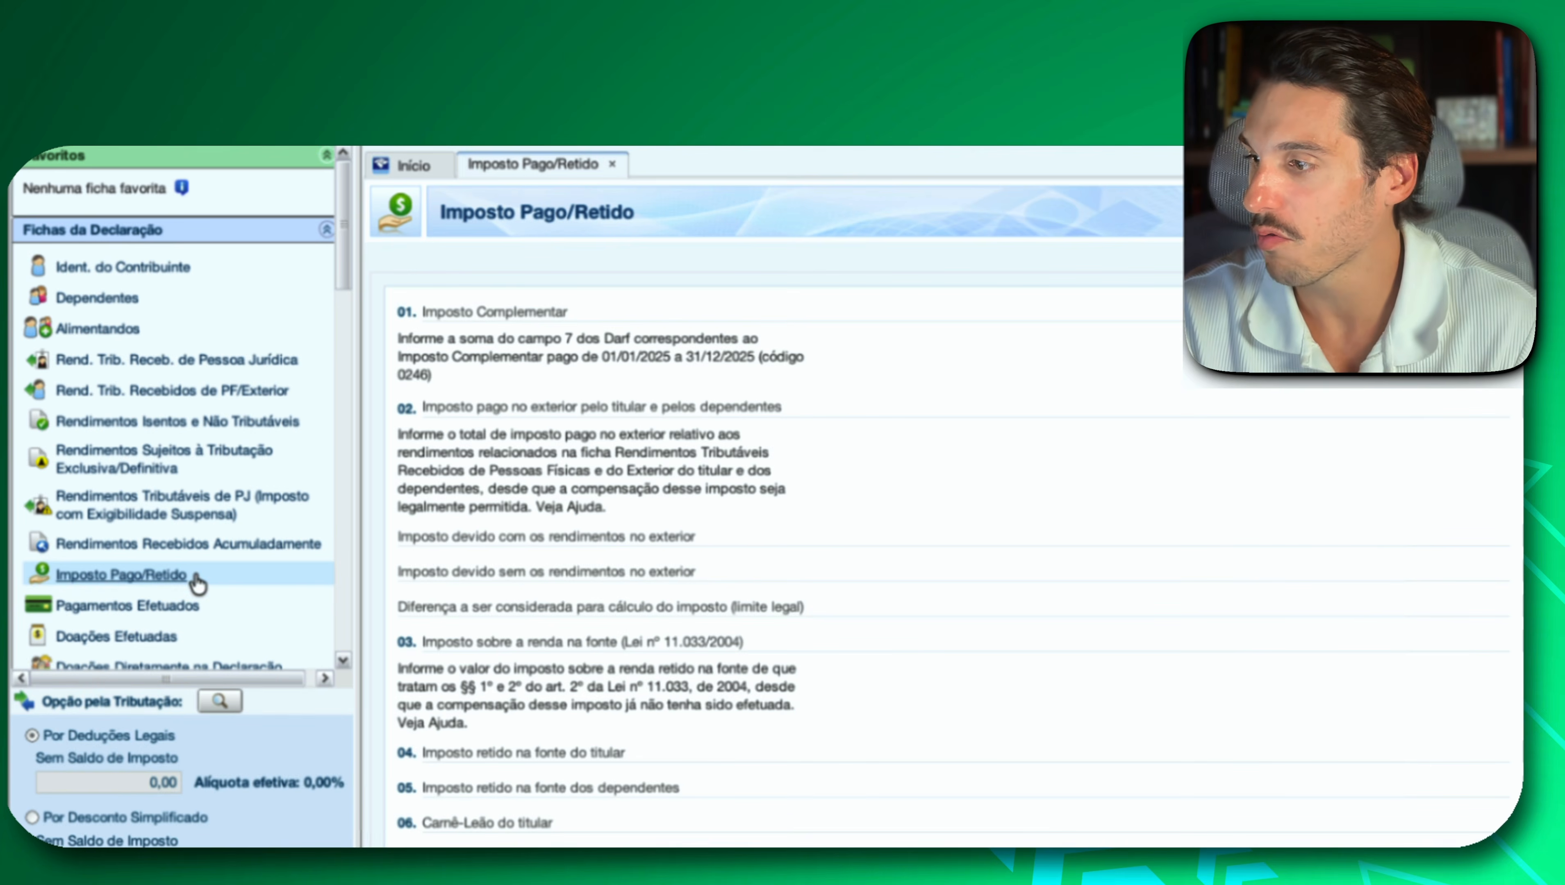
scroll(197, 583, "down", 2)
scroll(198, 583, "down", 1)
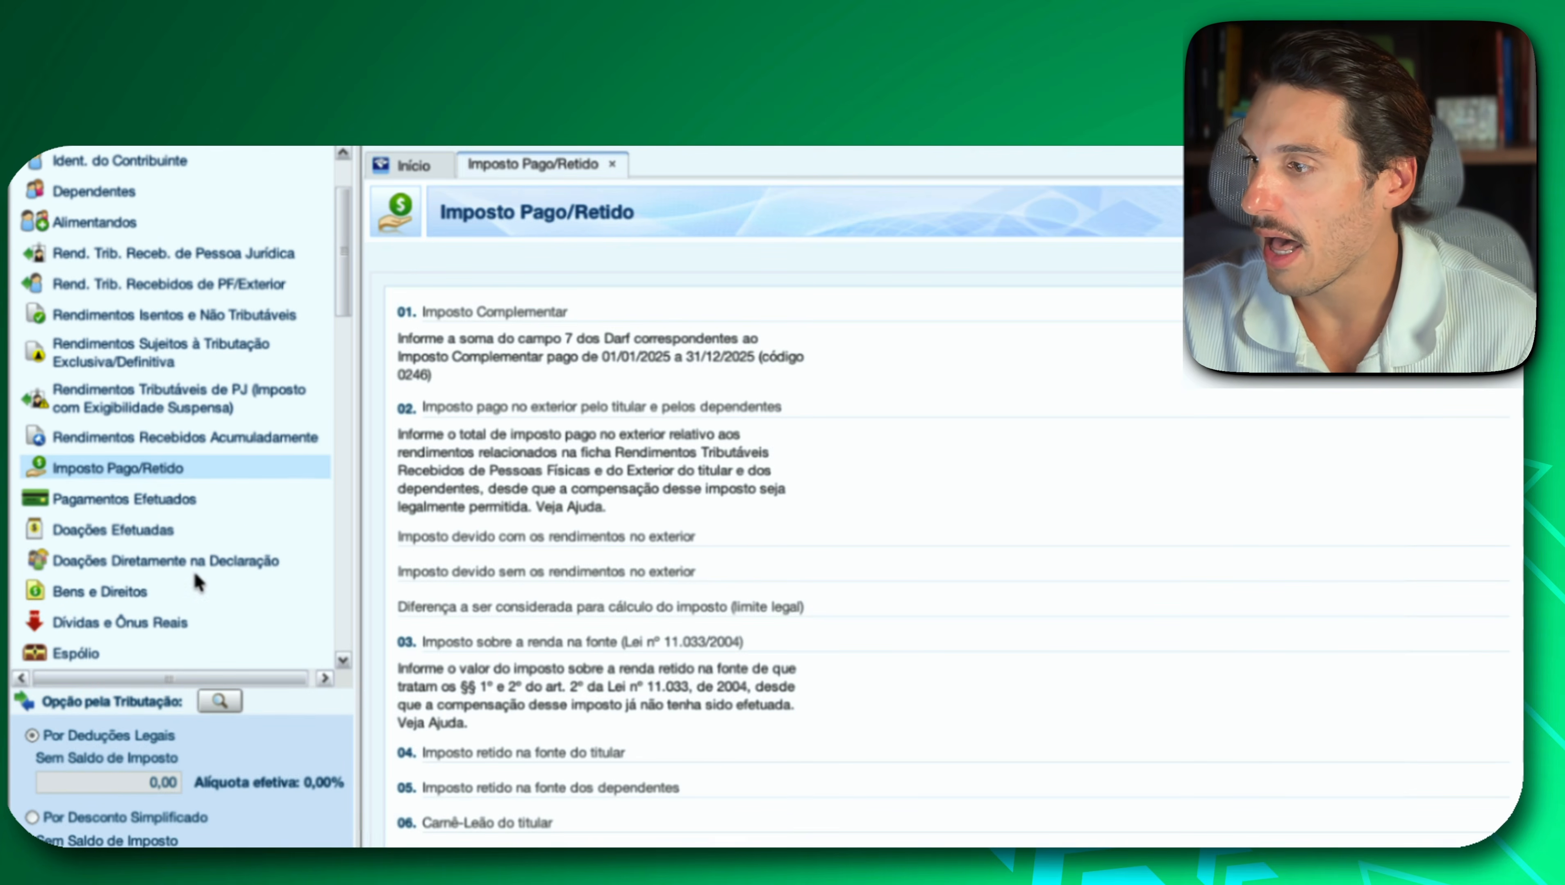
left_click(145, 498)
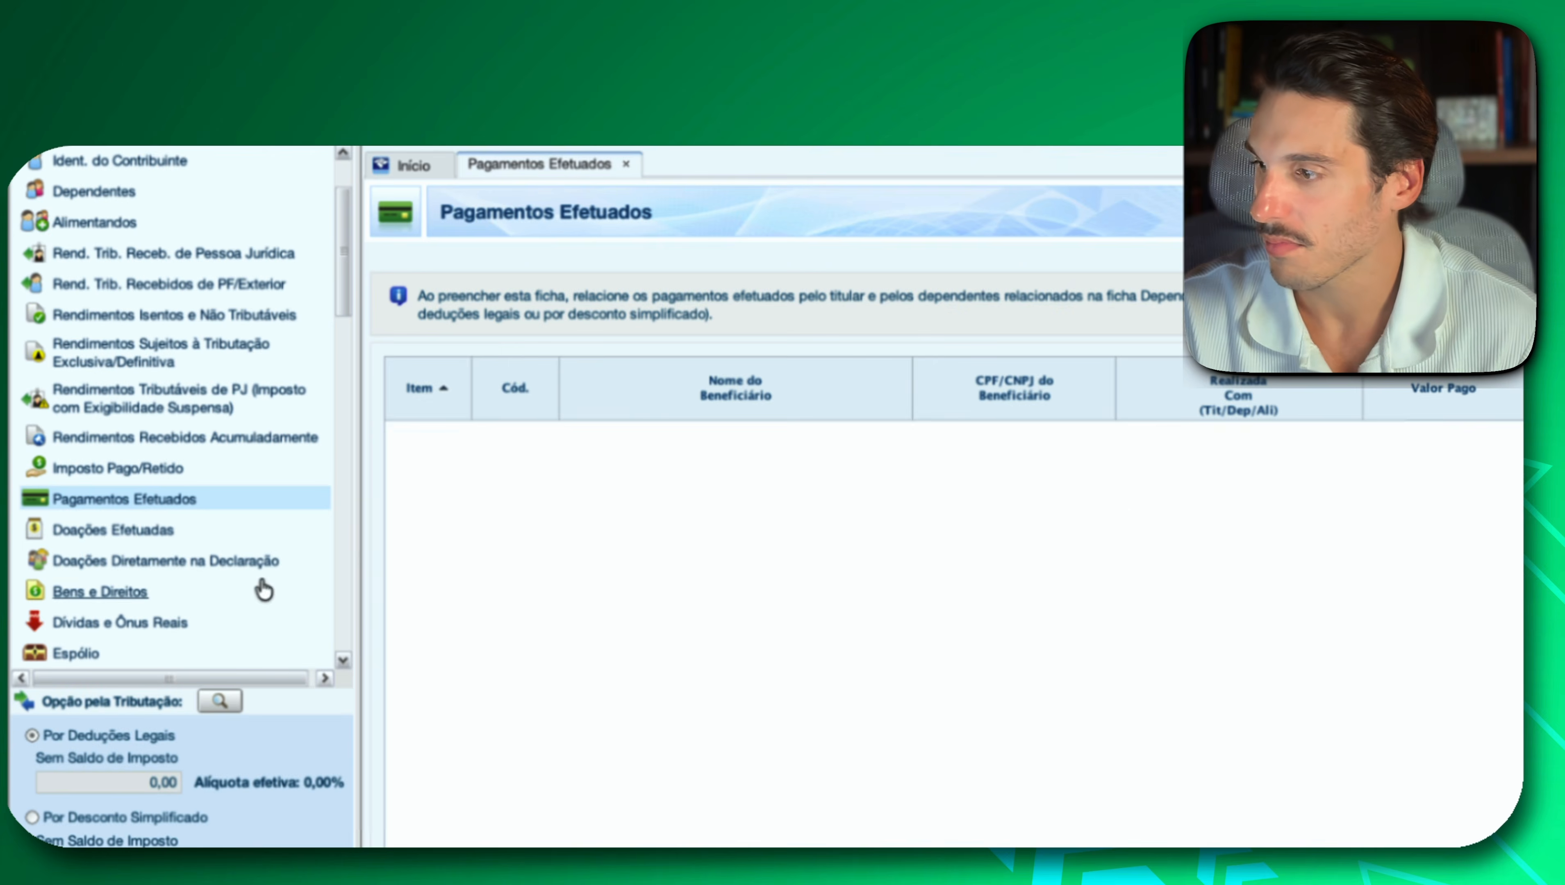
left_click(167, 531)
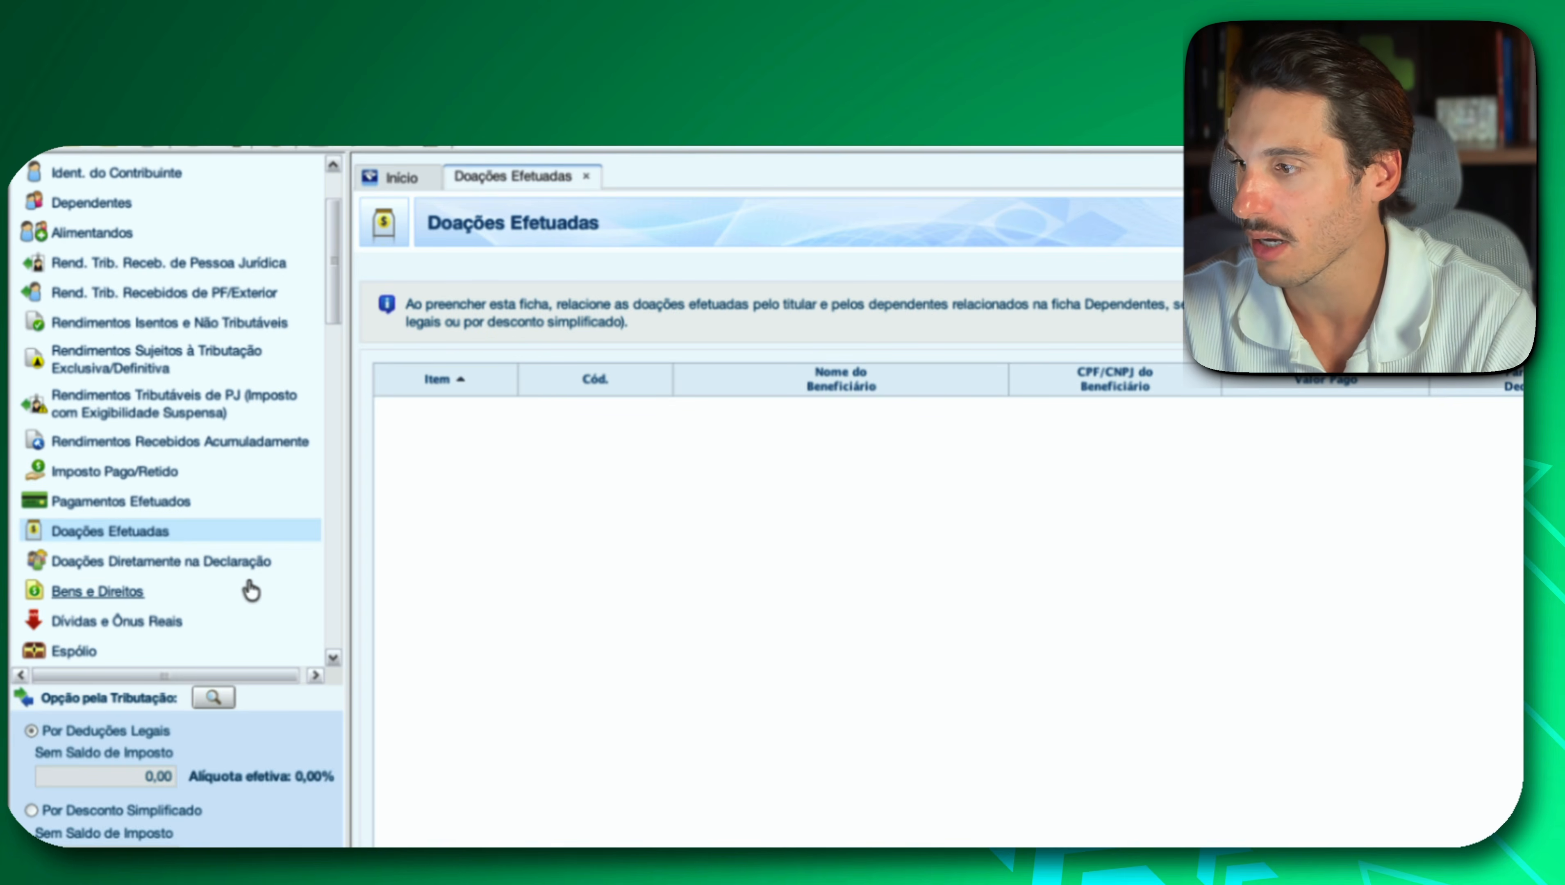
left_click(177, 563)
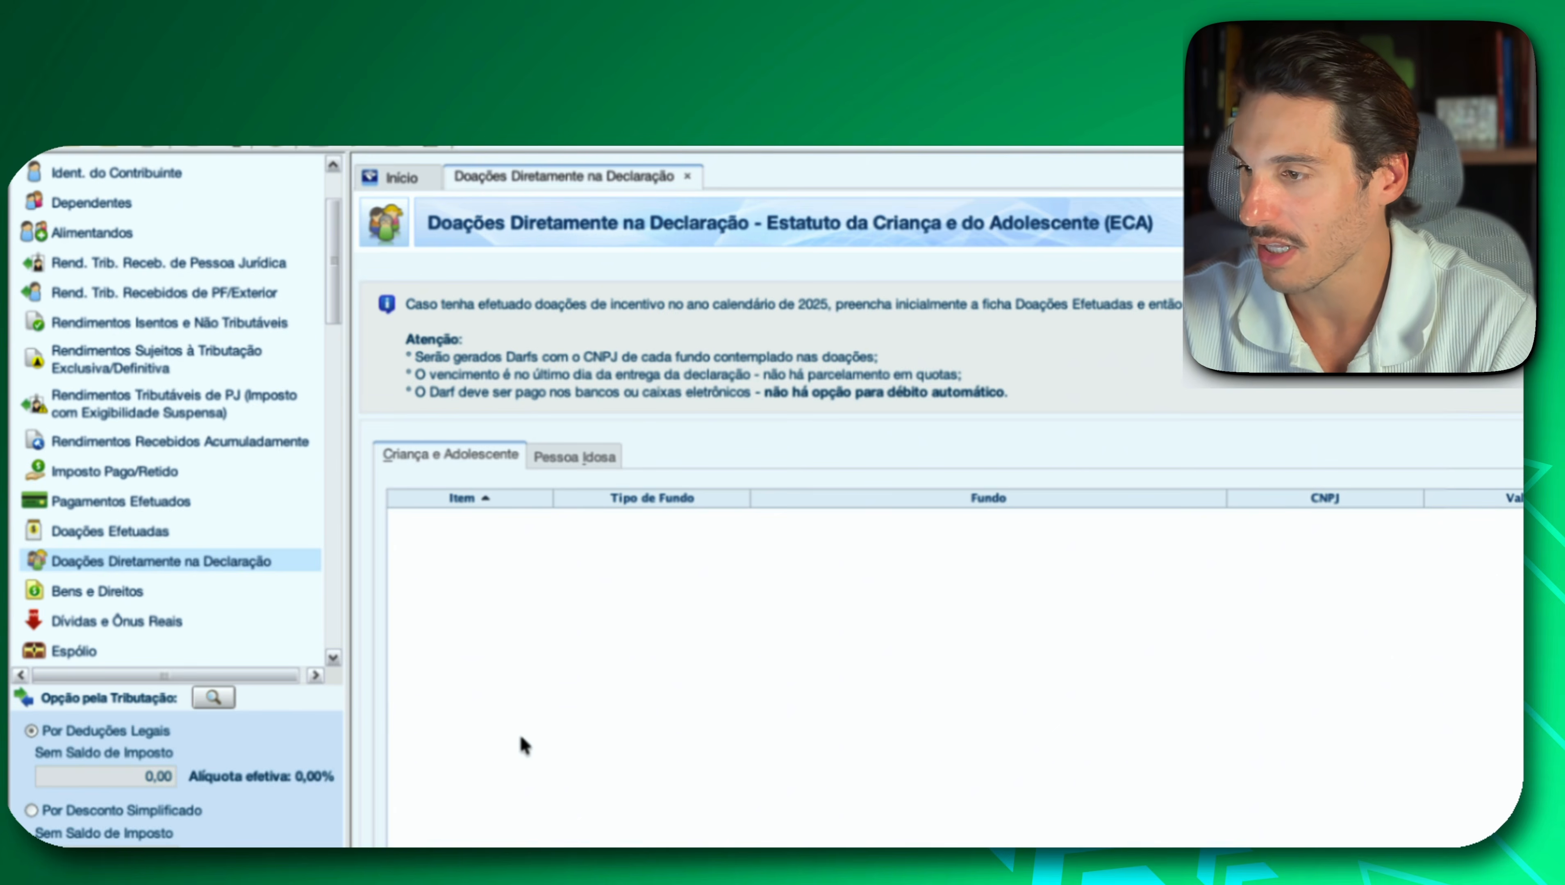
Review the Bens e Direitos form and the Dívidas e Ônus Reais form.
left_click(94, 592)
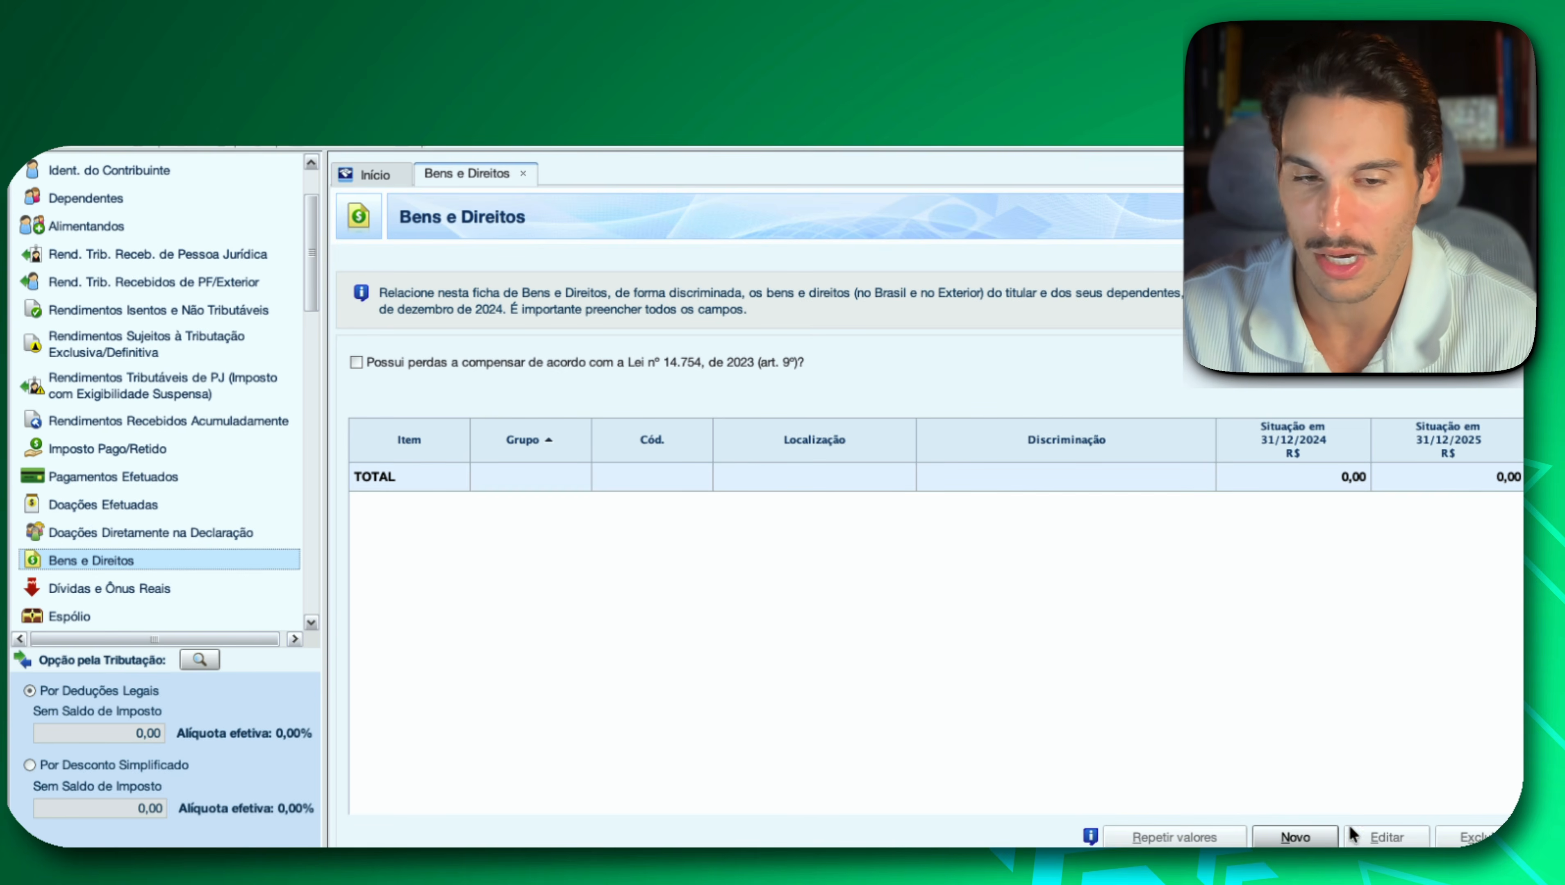
left_click(1335, 841)
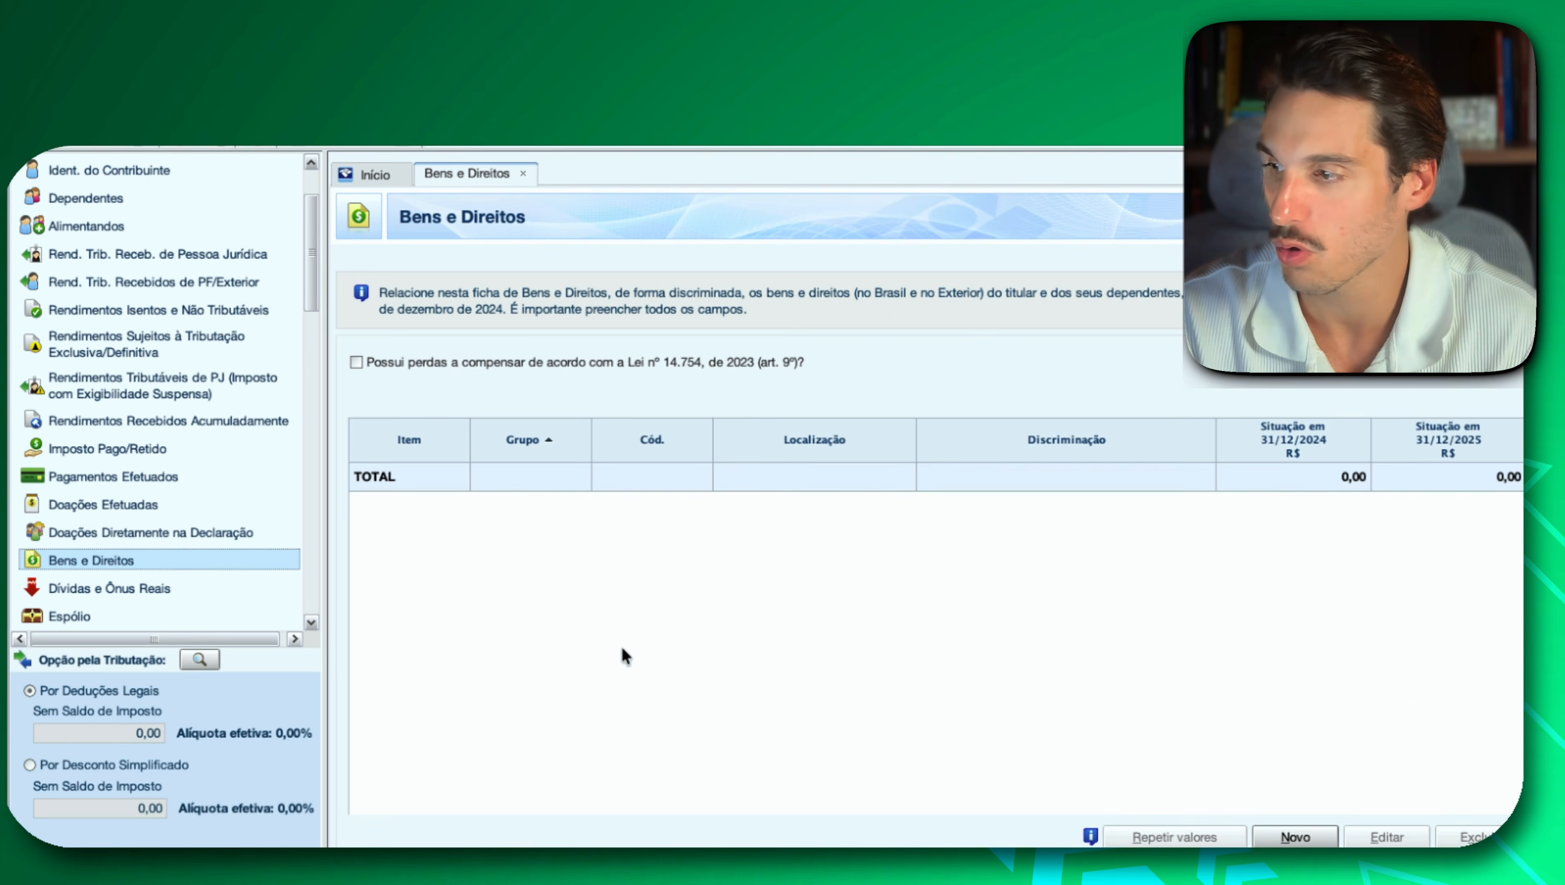
scroll(115, 533, "down", 3)
left_click(109, 531)
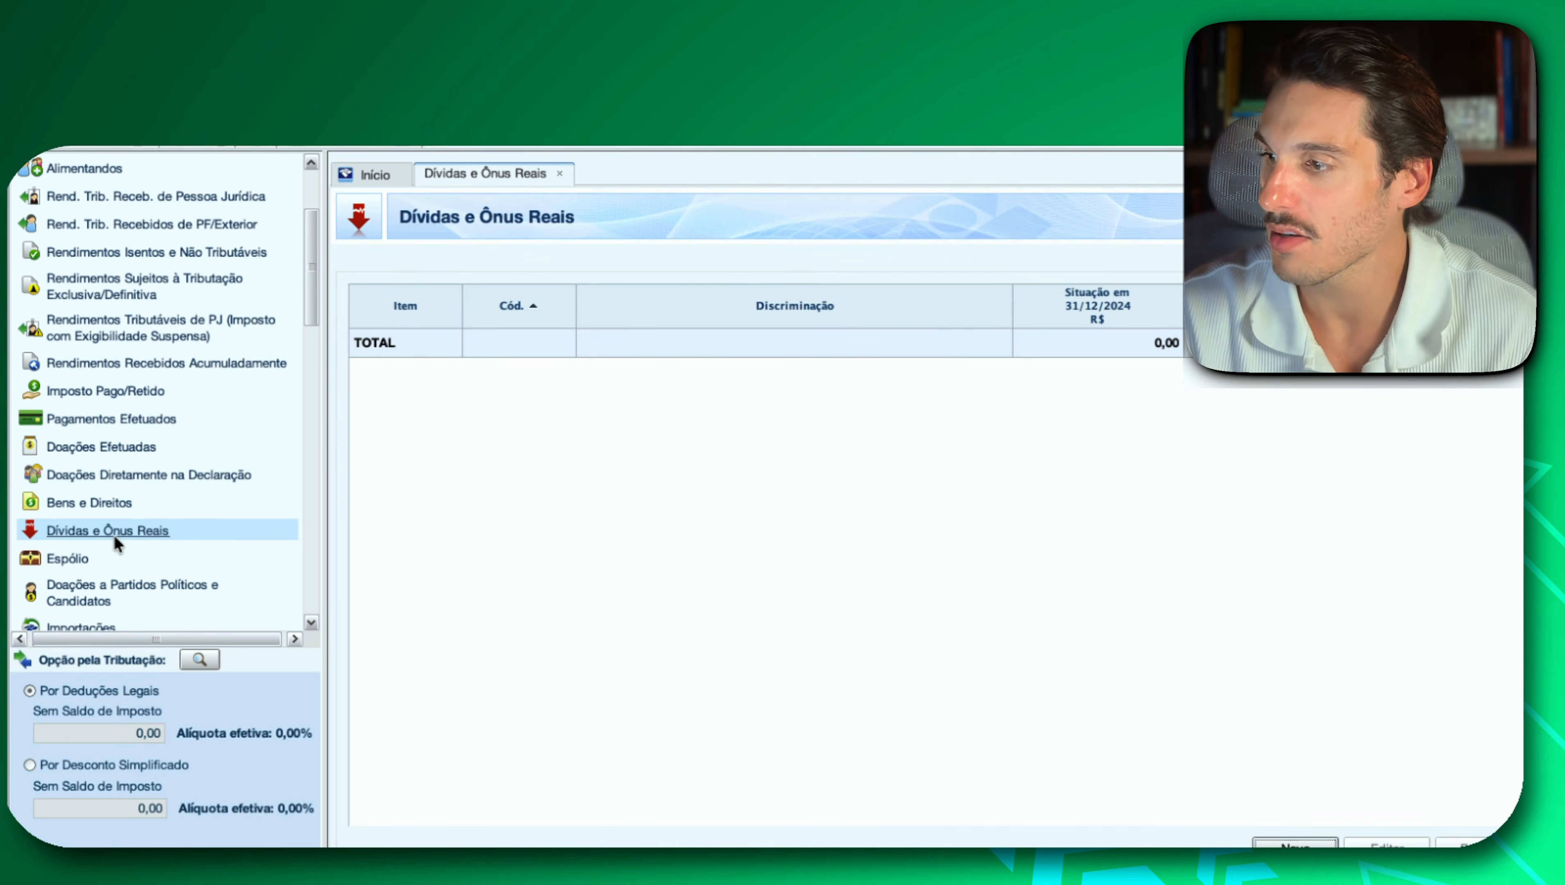
Review the Espólio, Doações a Partidos Políticos e Candidatos and Importações forms.
scroll(193, 479, "down", 3)
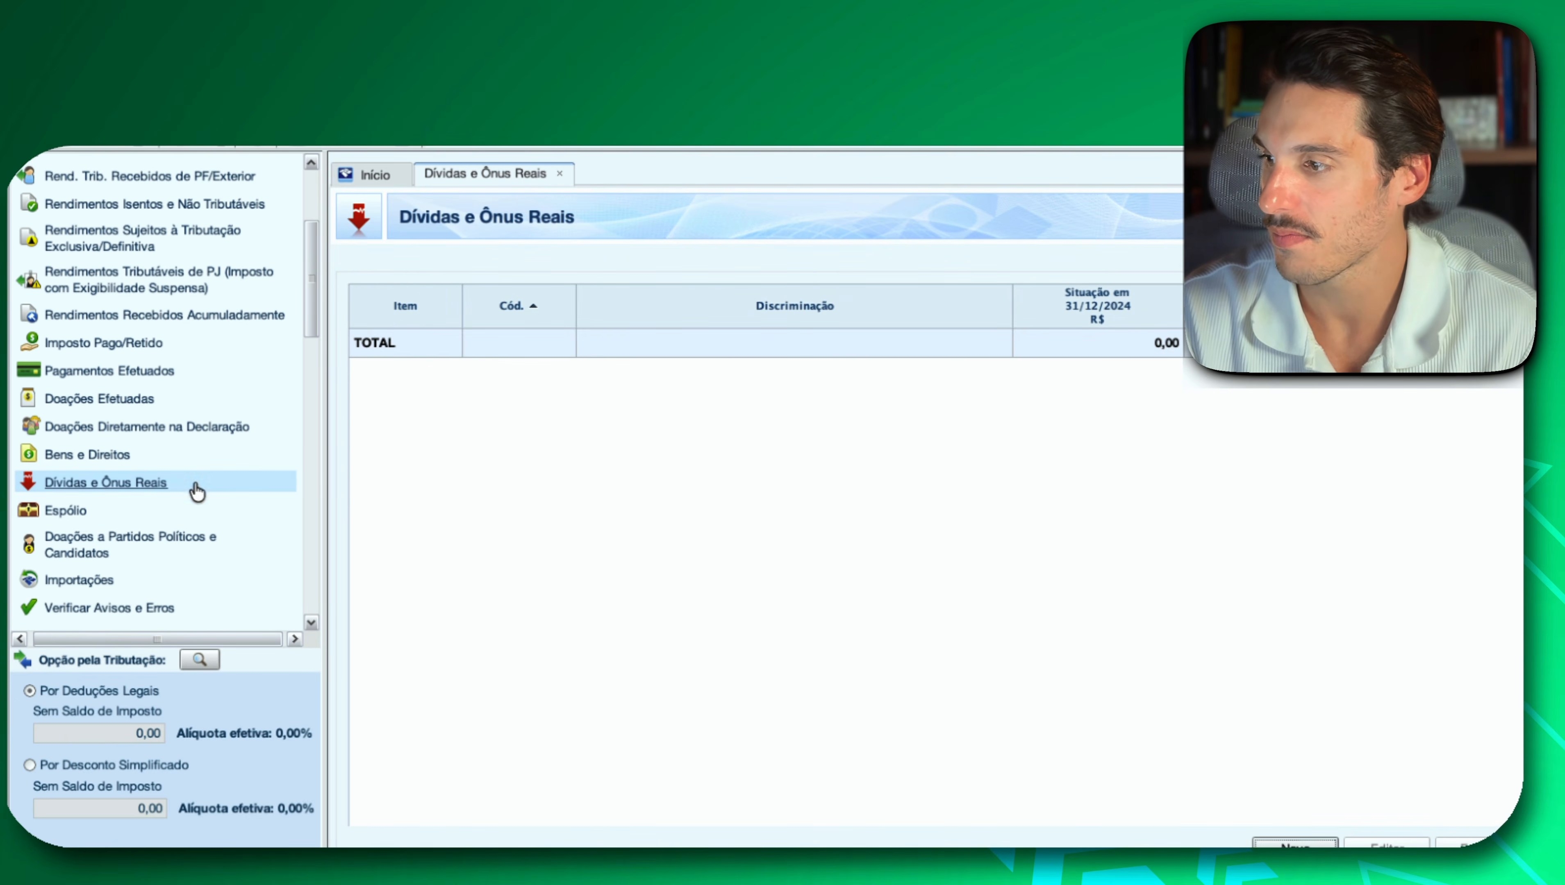
left_click(61, 512)
scroll(161, 428, "down", 2)
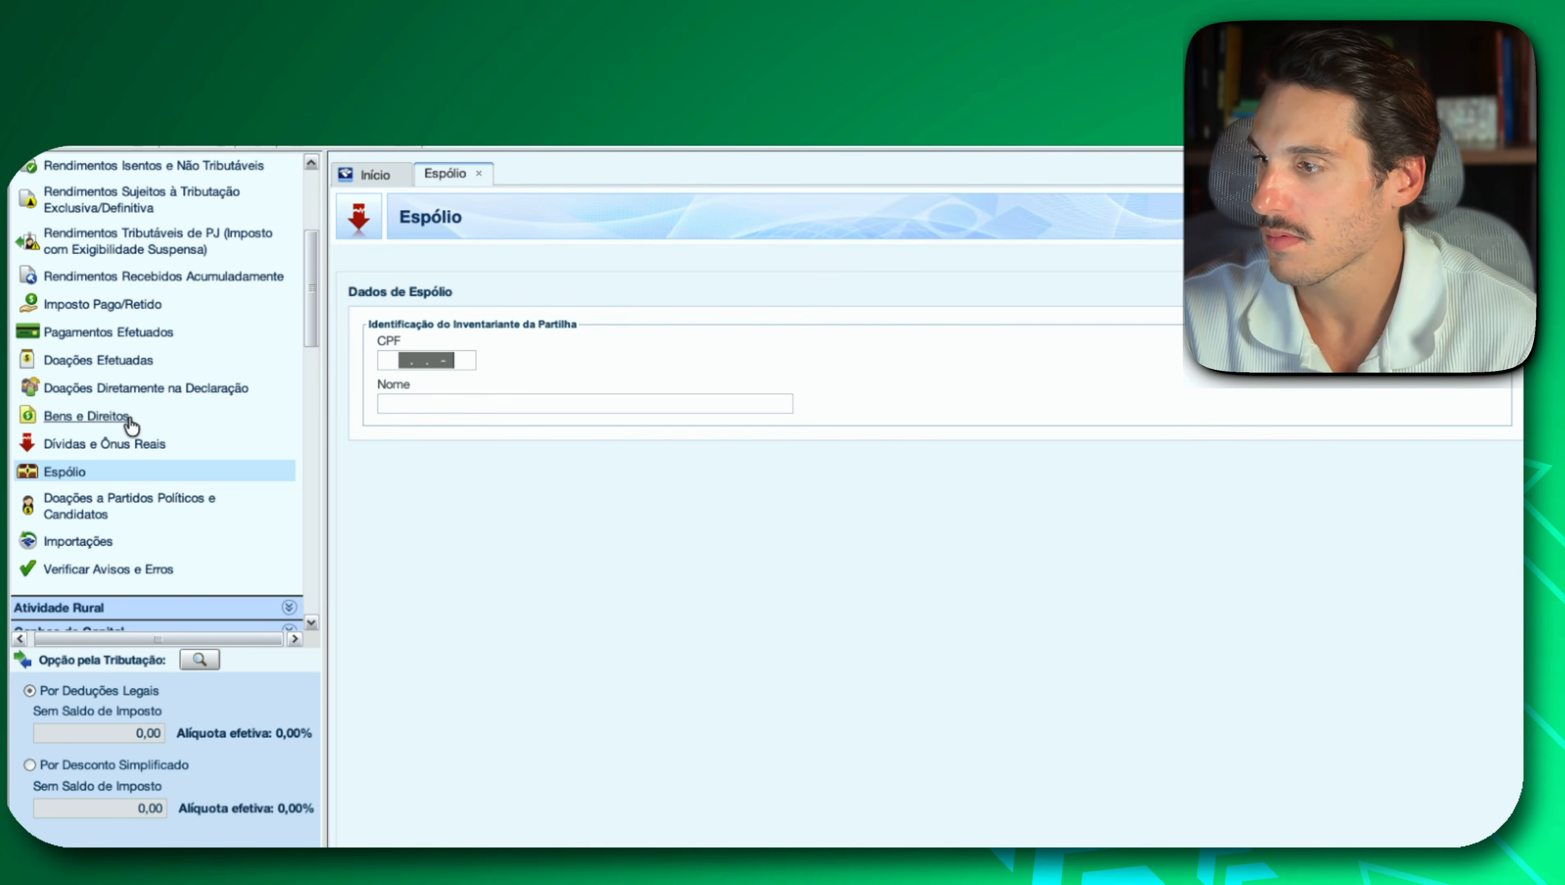
left_click(109, 513)
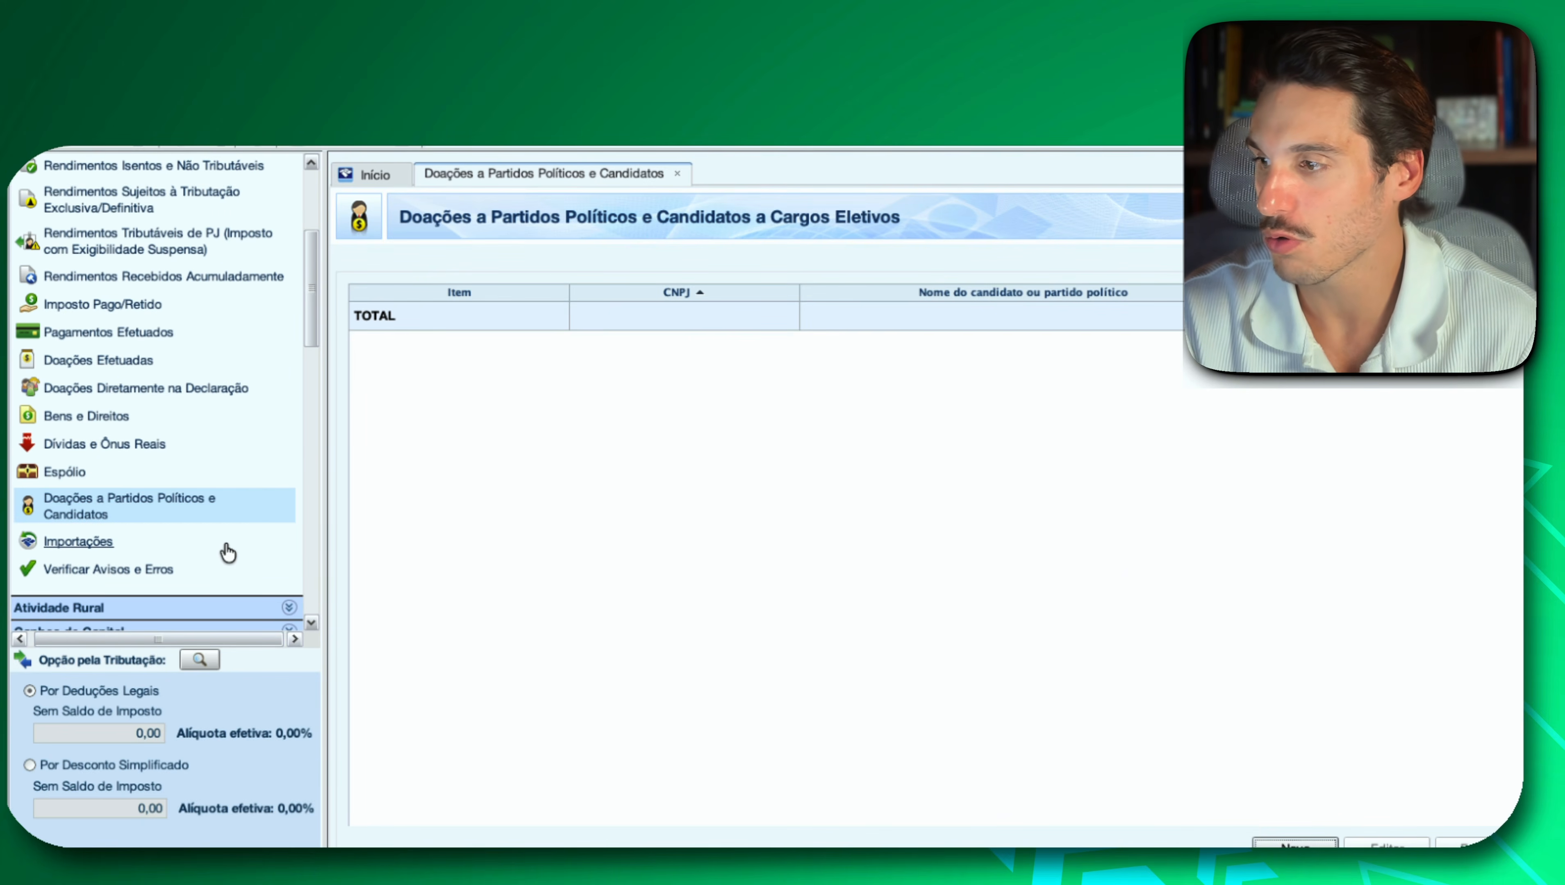
left_click(73, 543)
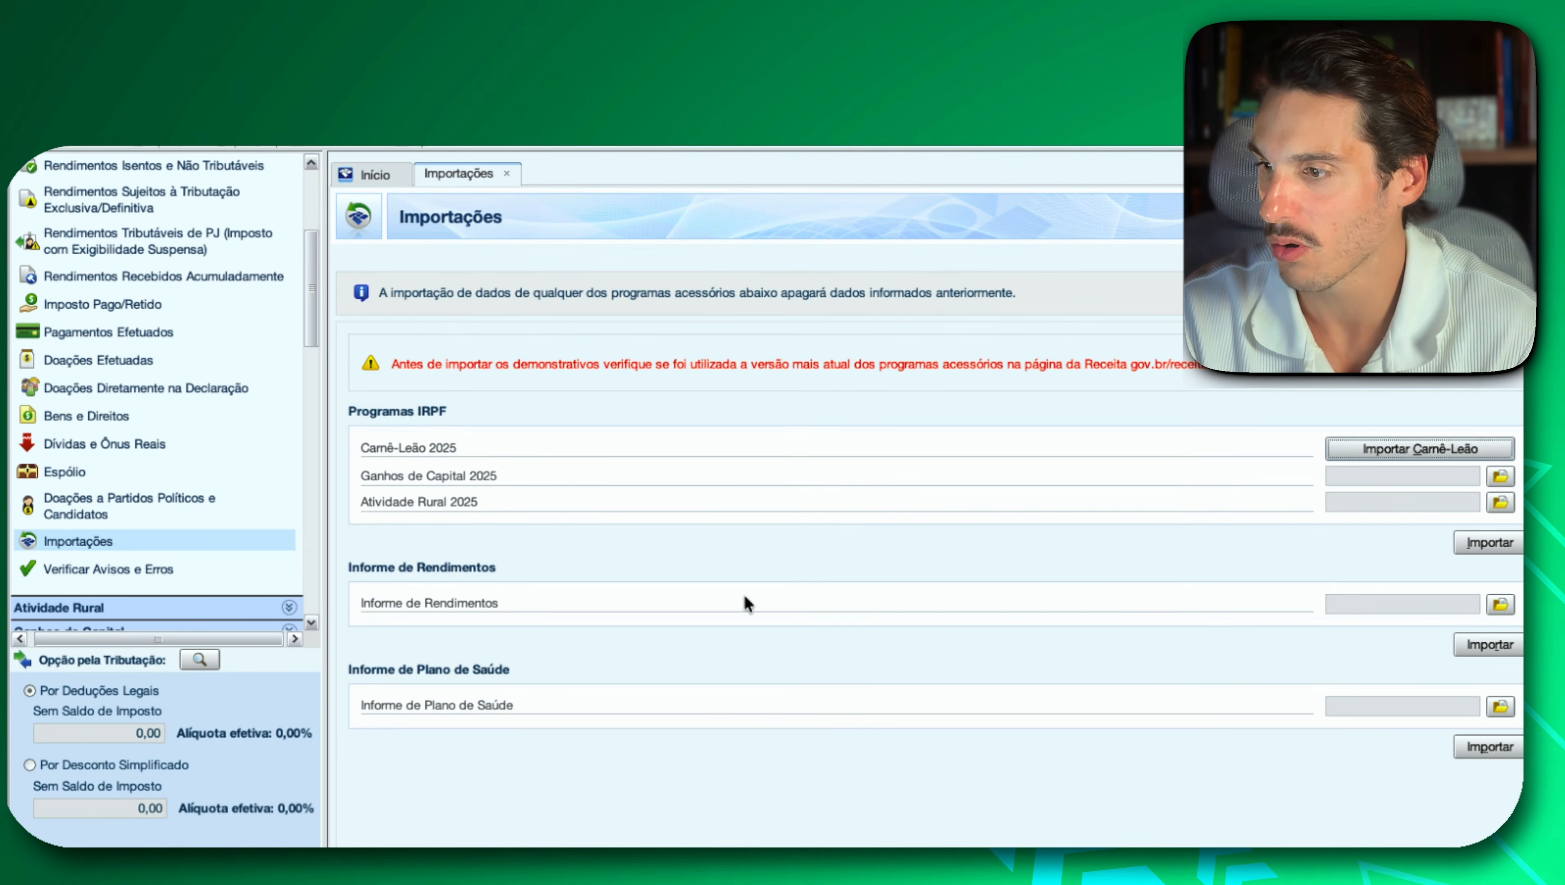
scroll(113, 500, "down", 1)
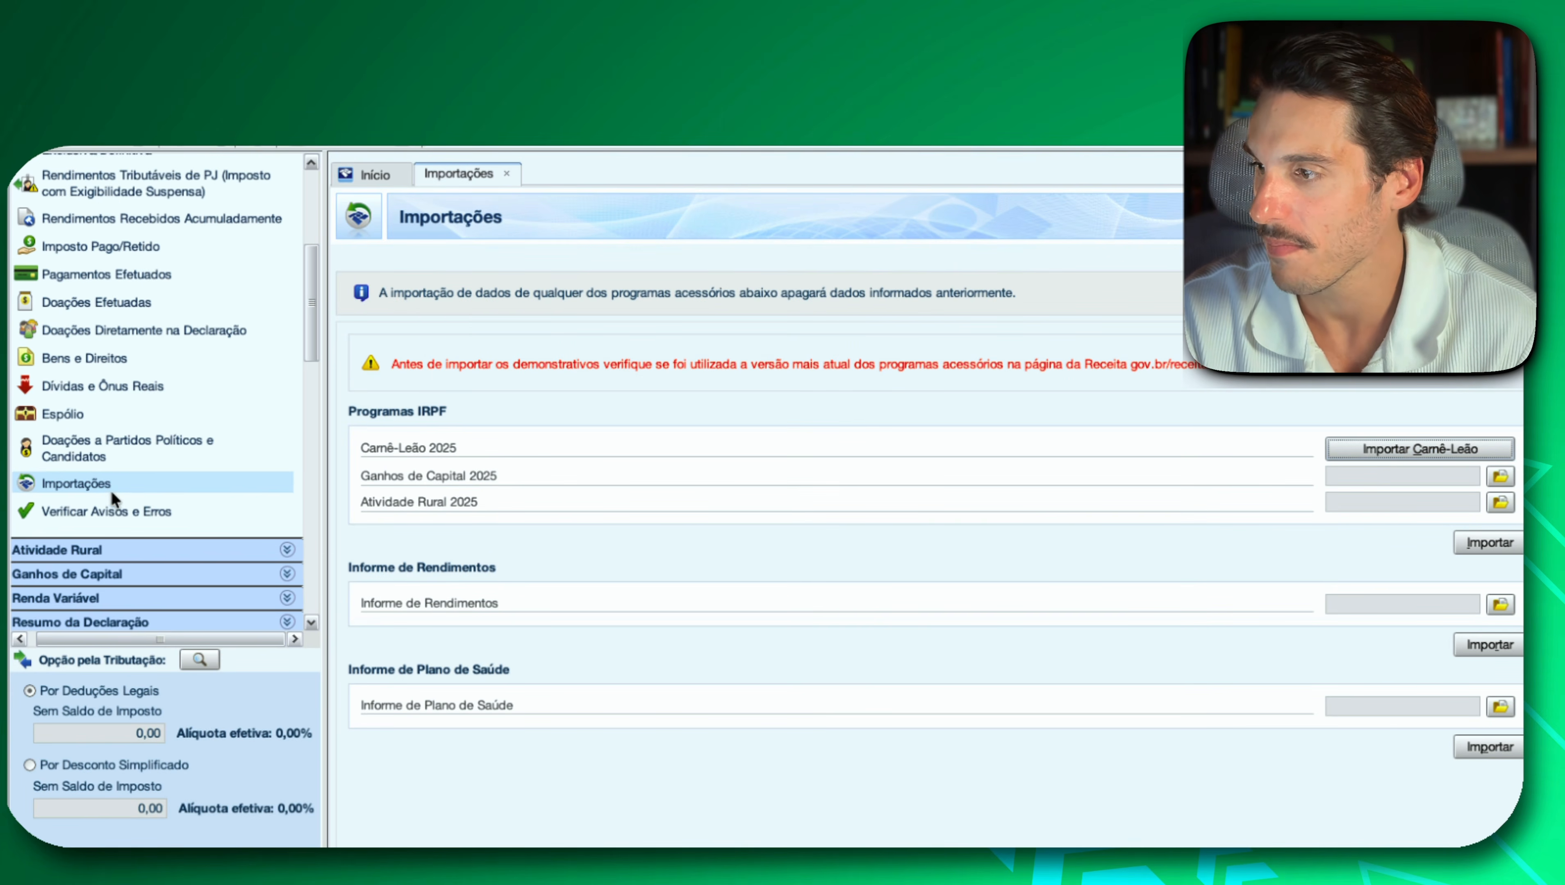
Check the declaration for filling warnings and errors, and review the list of Atividade Rural forms.
left_click(108, 511)
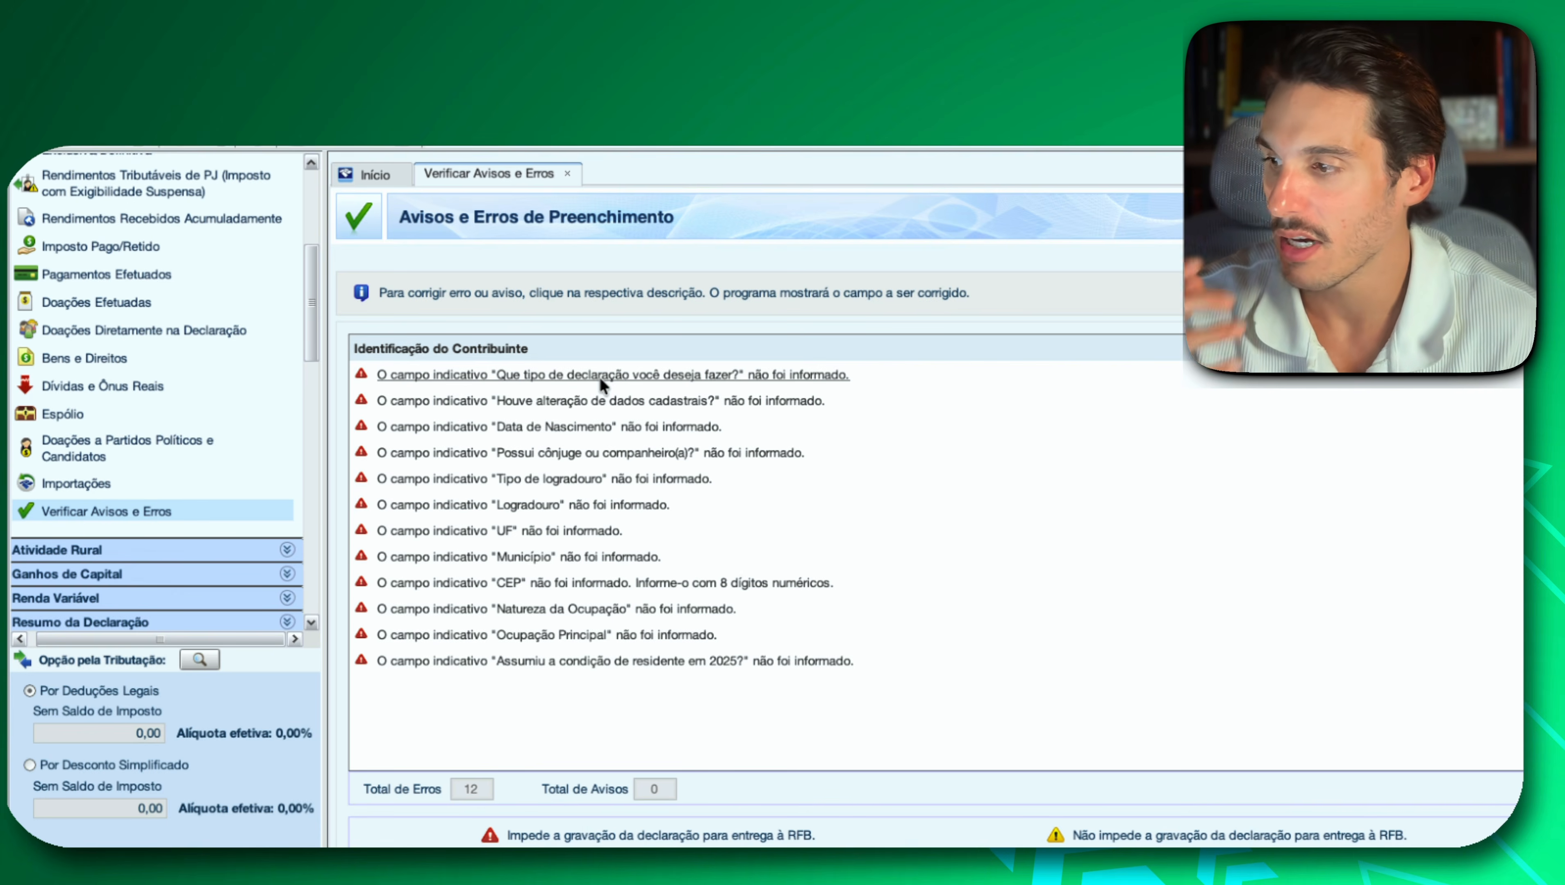
scroll(203, 459, "down", 2)
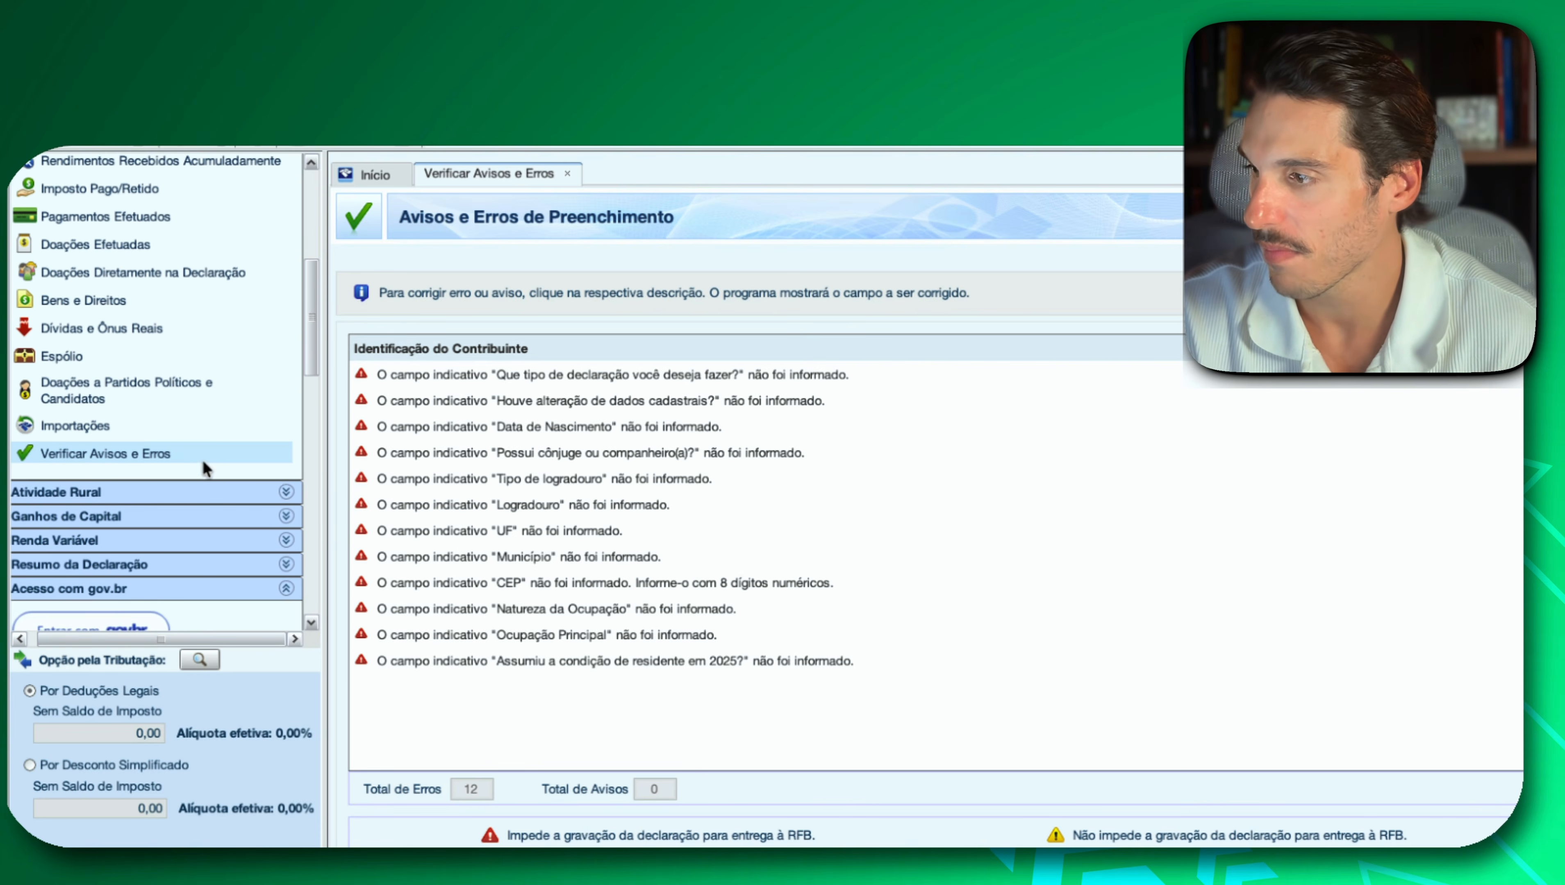
left_click(174, 493)
scroll(160, 406, "down", 2)
scroll(160, 407, "down", 4)
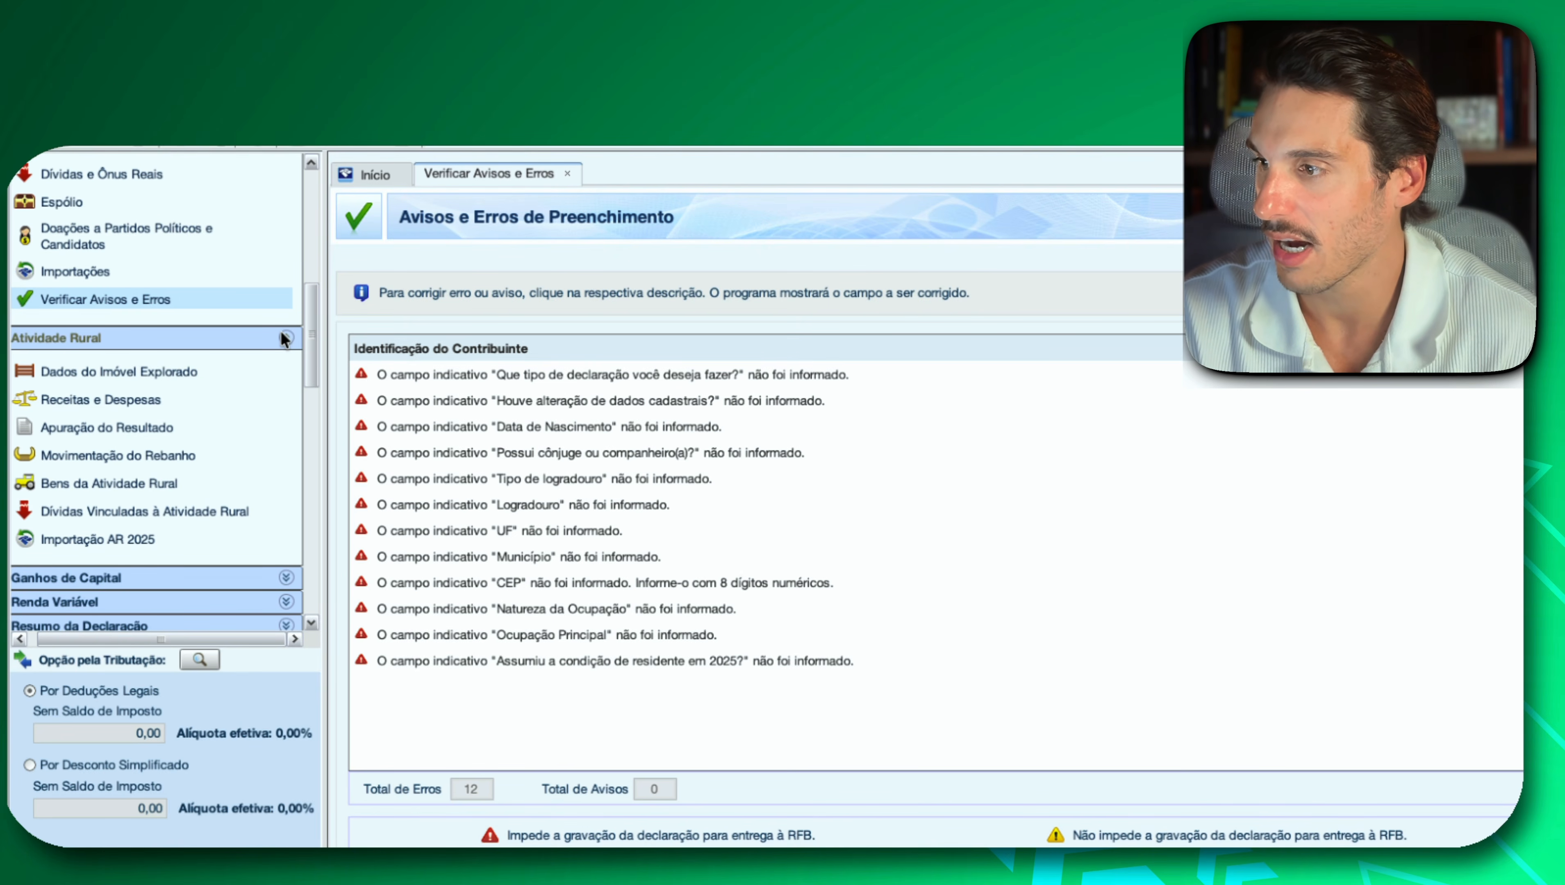
left_click(282, 336)
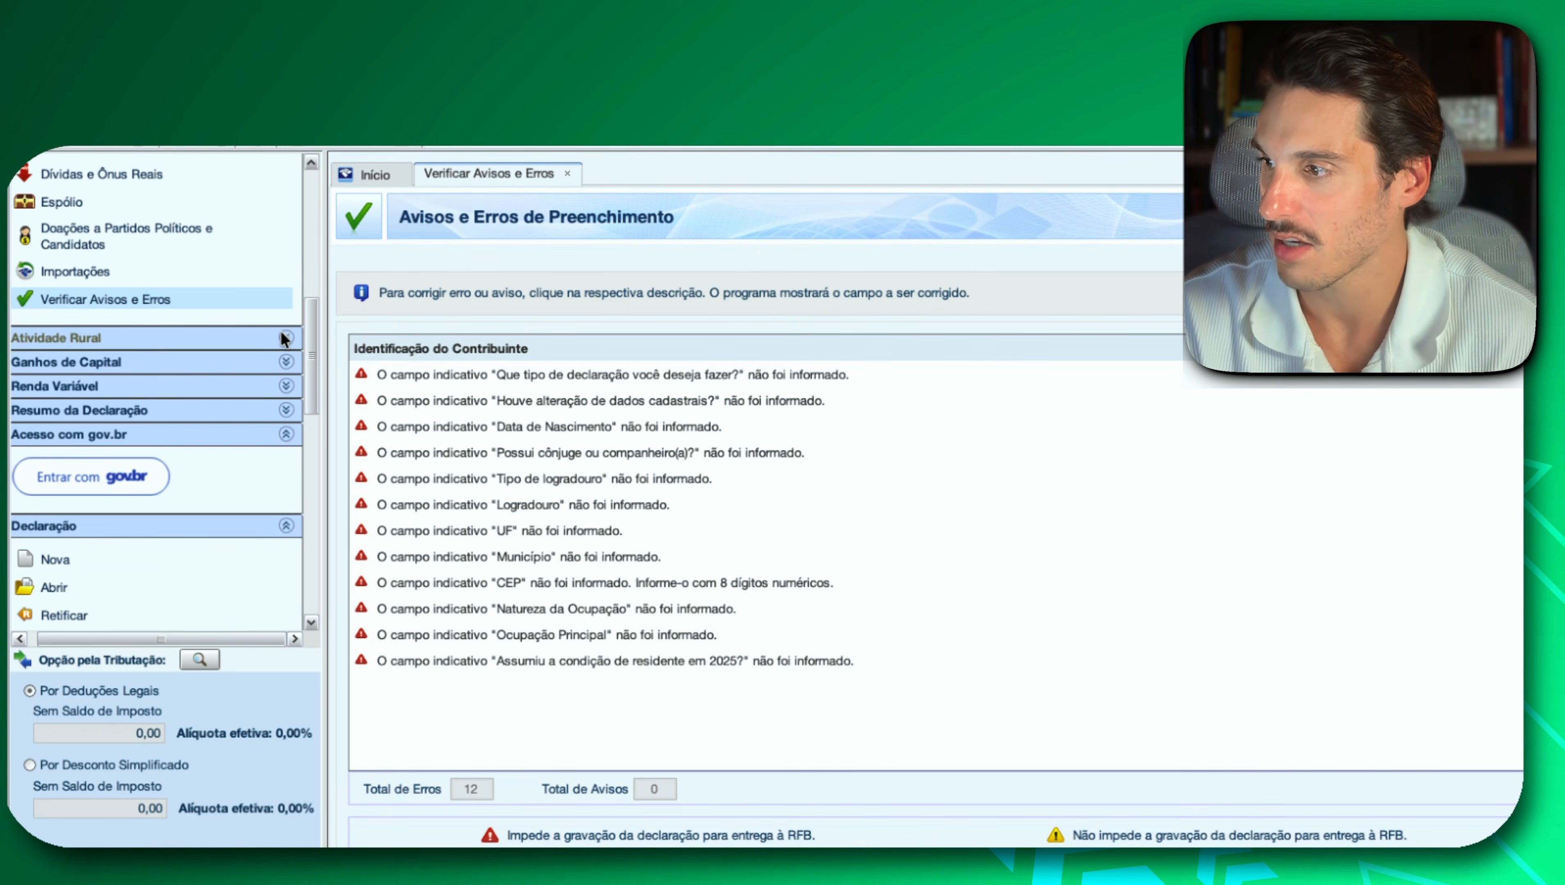
Review the Ganhos de Capital forms for Bens Imóveis, Direitos/Bens Móveis, Participações Societárias and Moedas em Espécie.
left_click(282, 361)
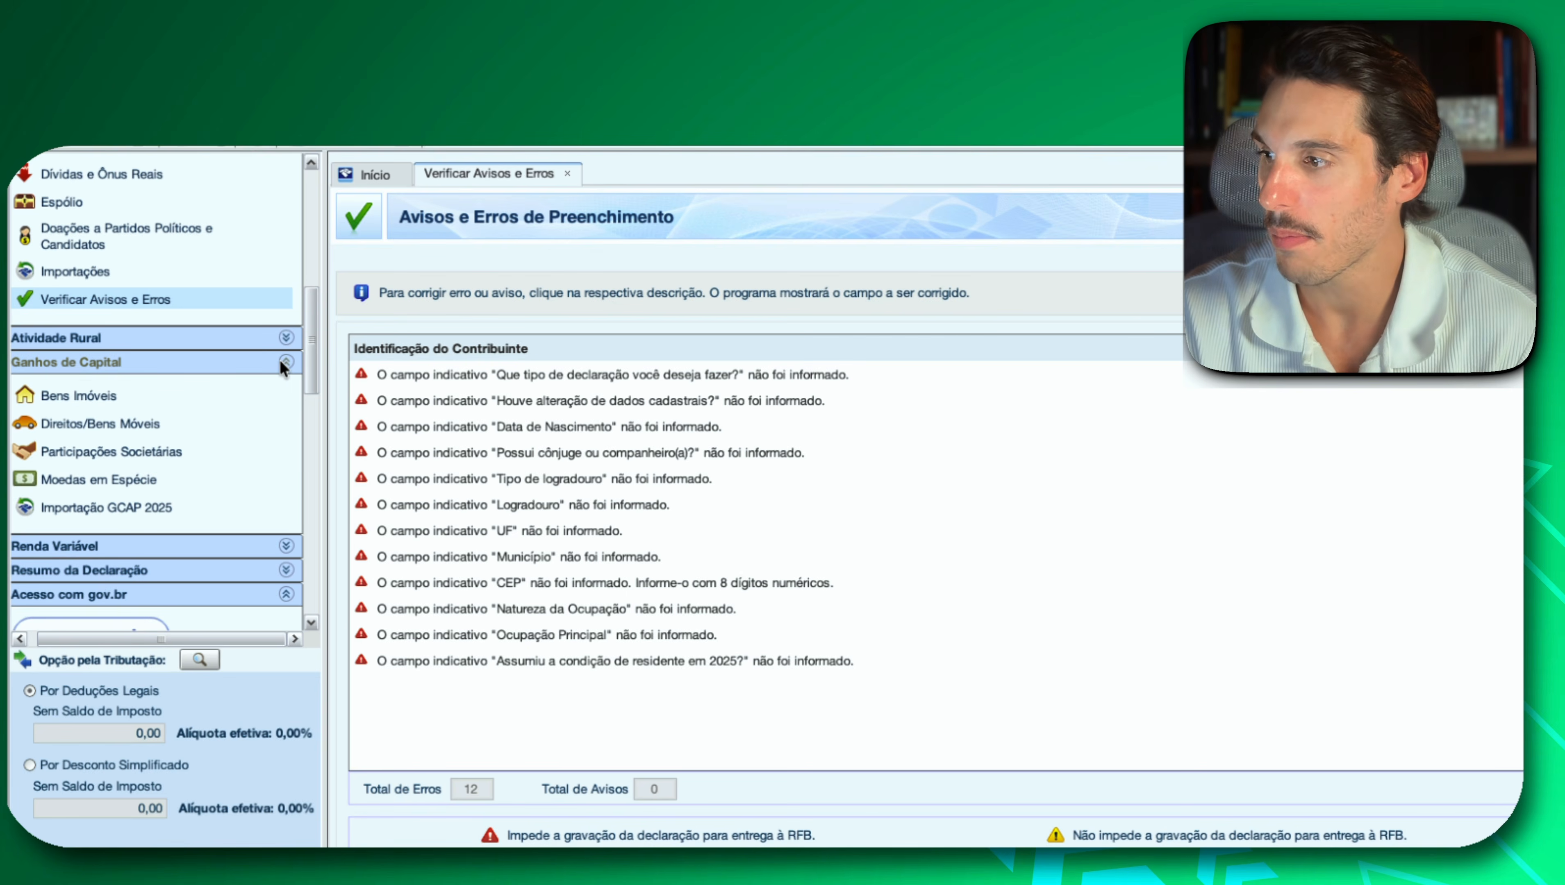
left_click(80, 396)
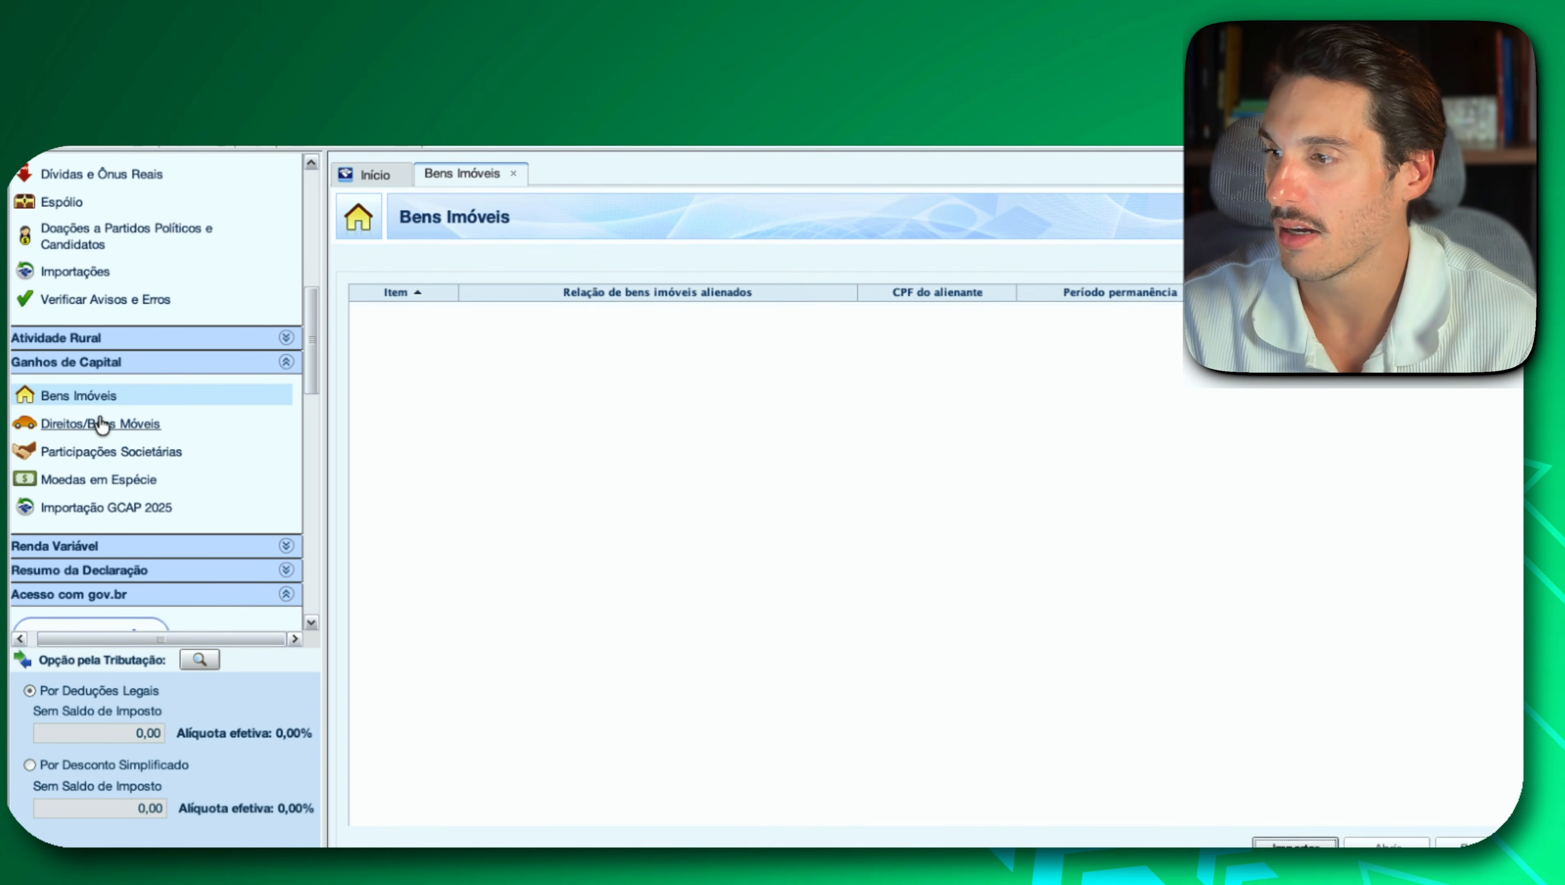
left_click(141, 424)
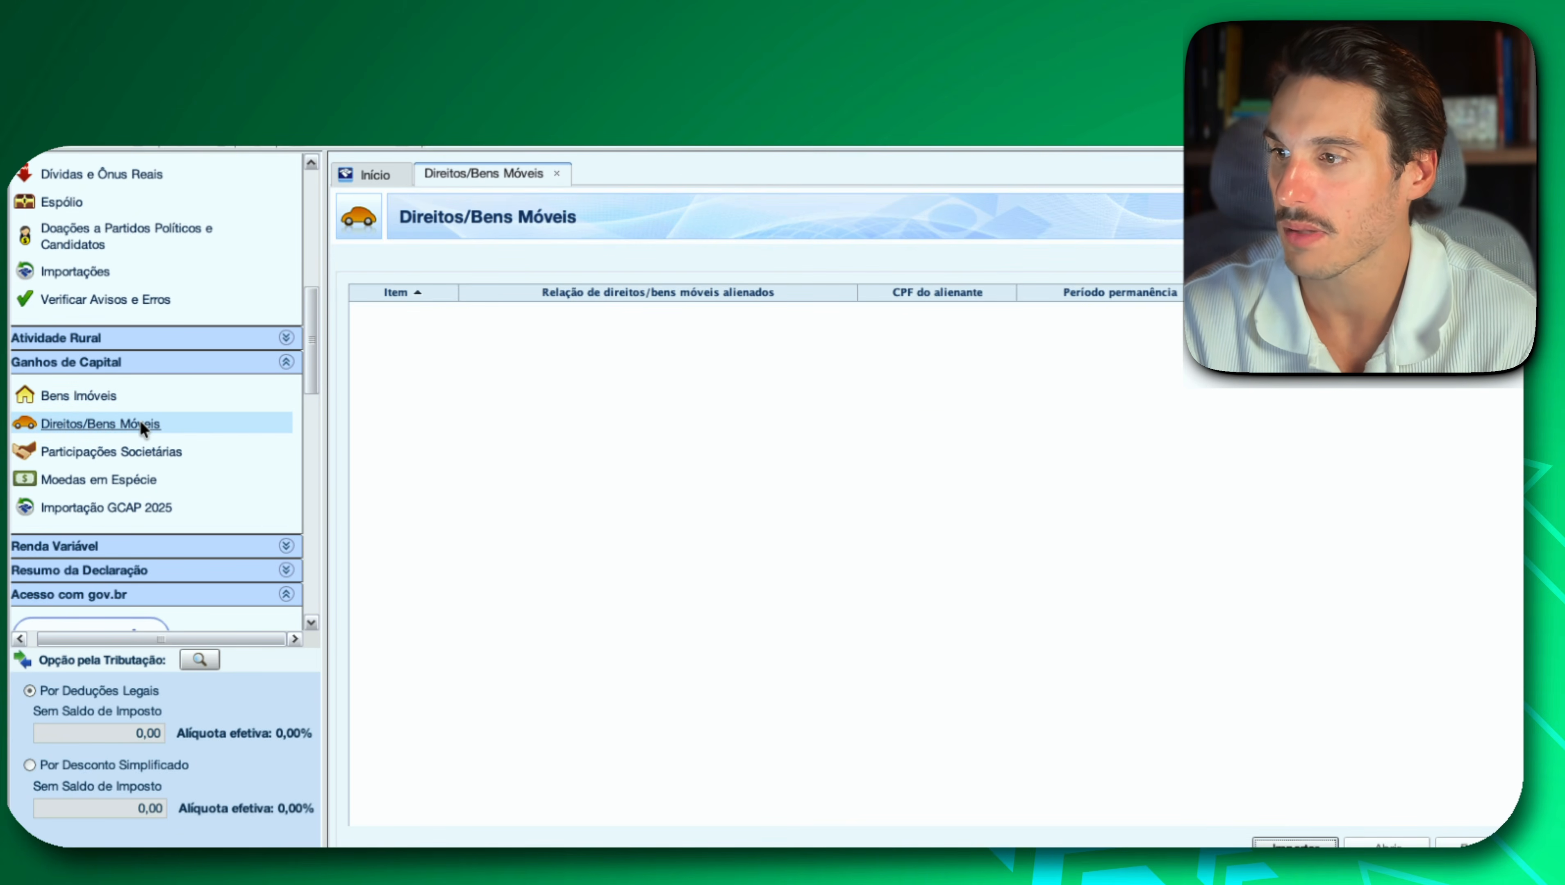
left_click(138, 459)
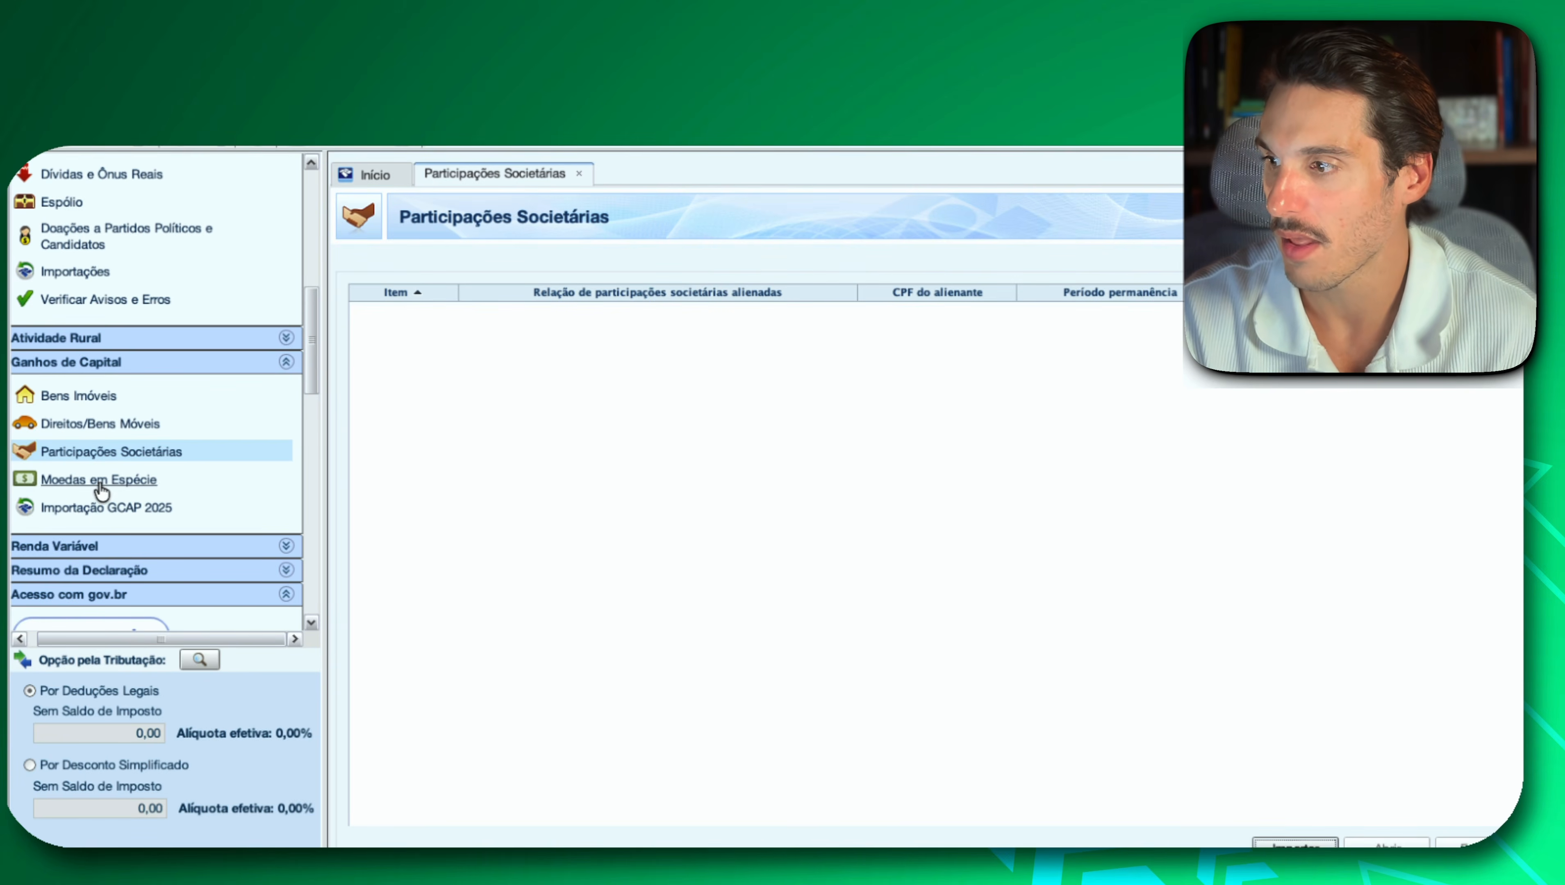
left_click(134, 481)
scroll(133, 481, "down", 1)
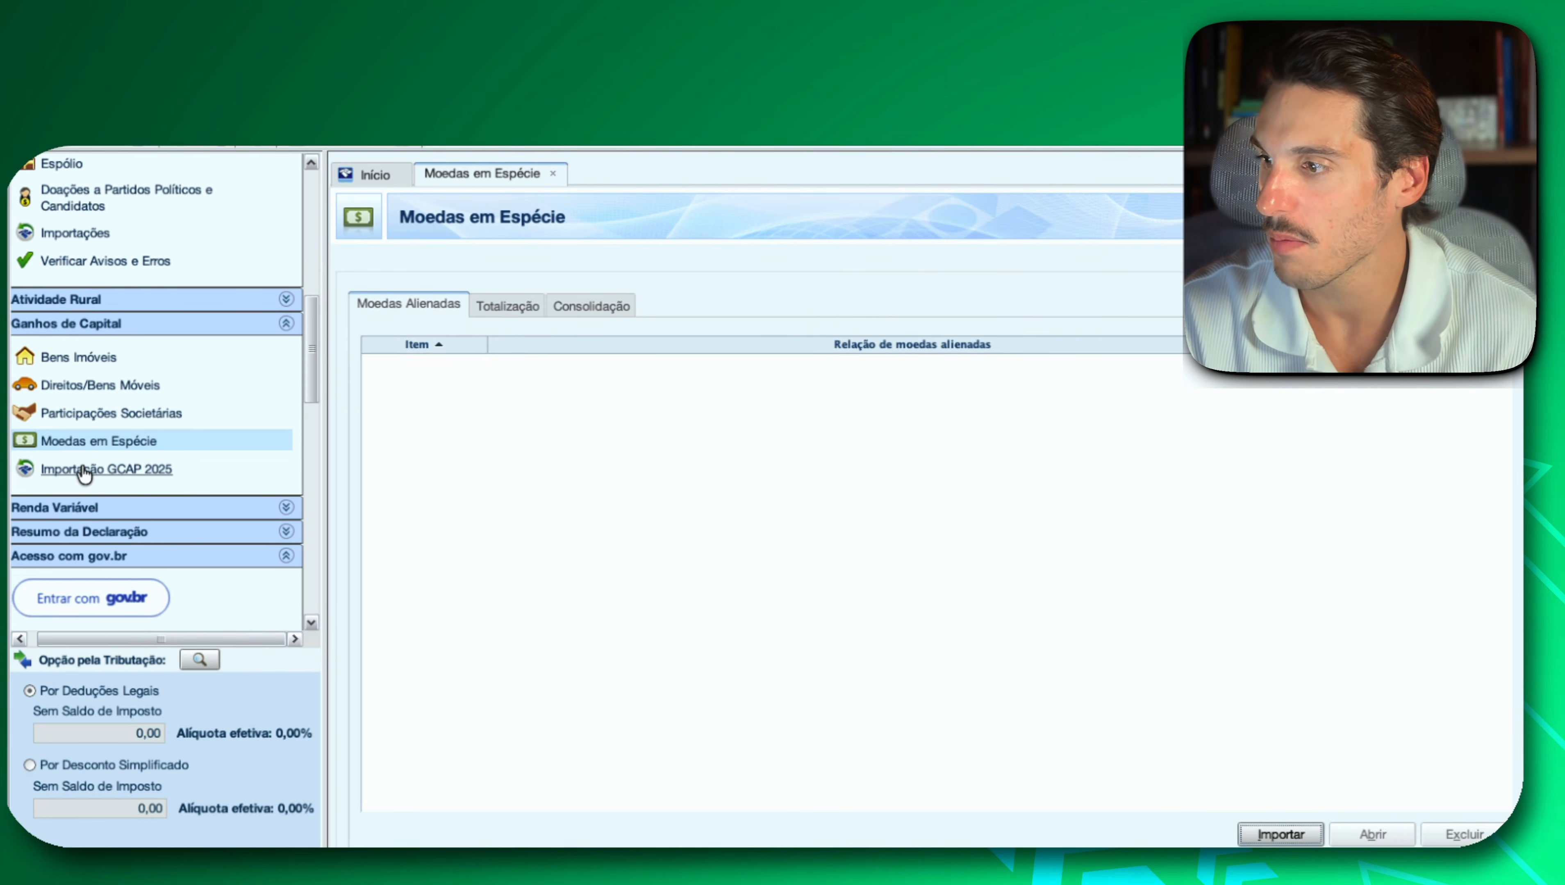
left_click(285, 324)
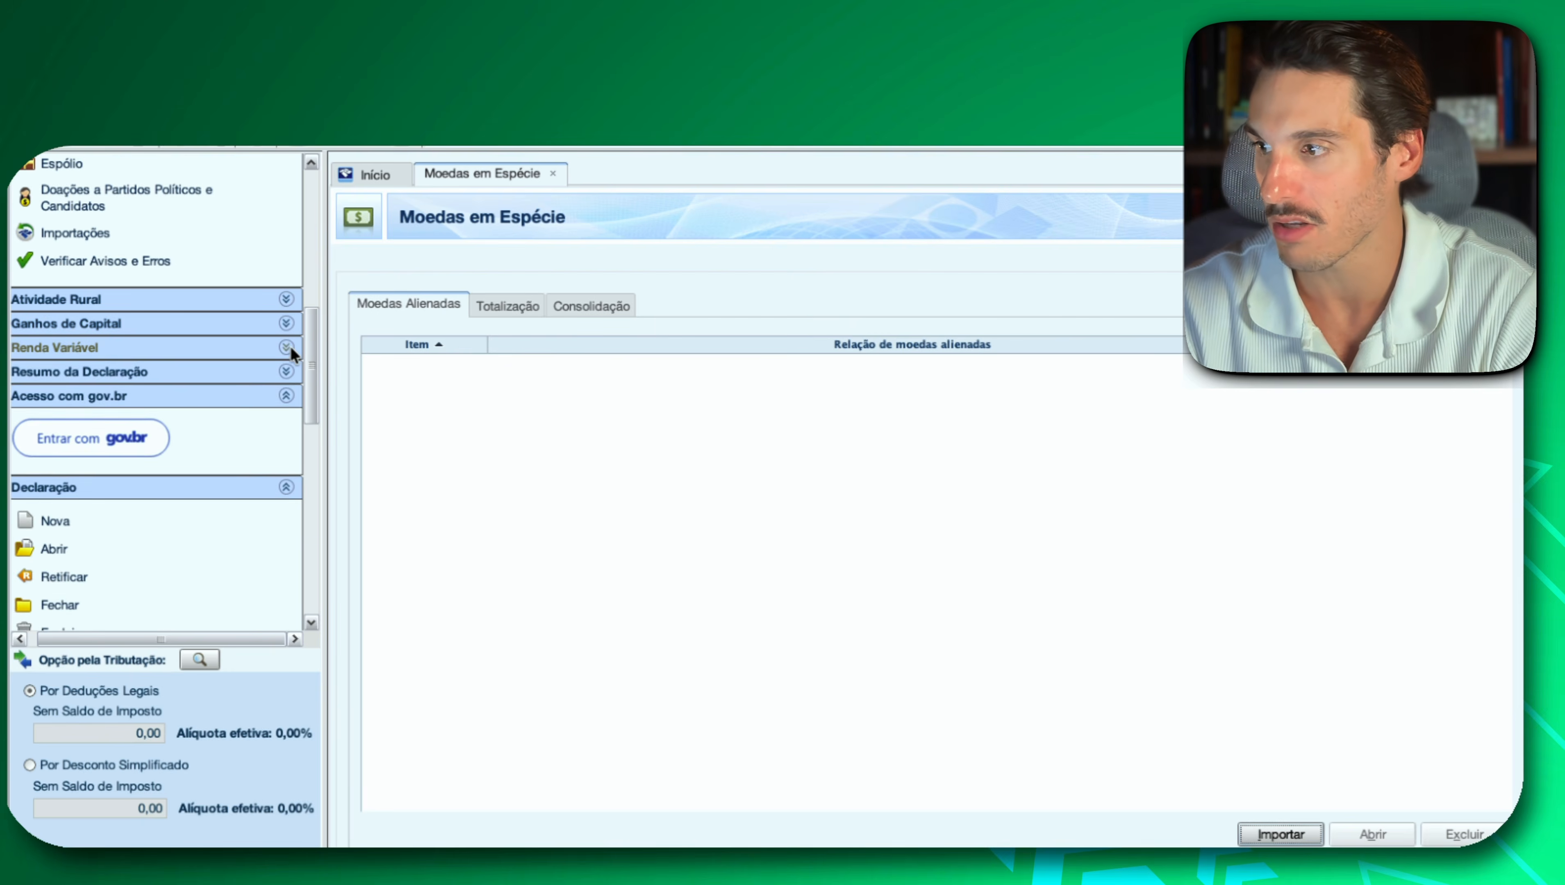
Review which forms the Renda Variável and Resumo da Declaração sections contain.
left_click(288, 348)
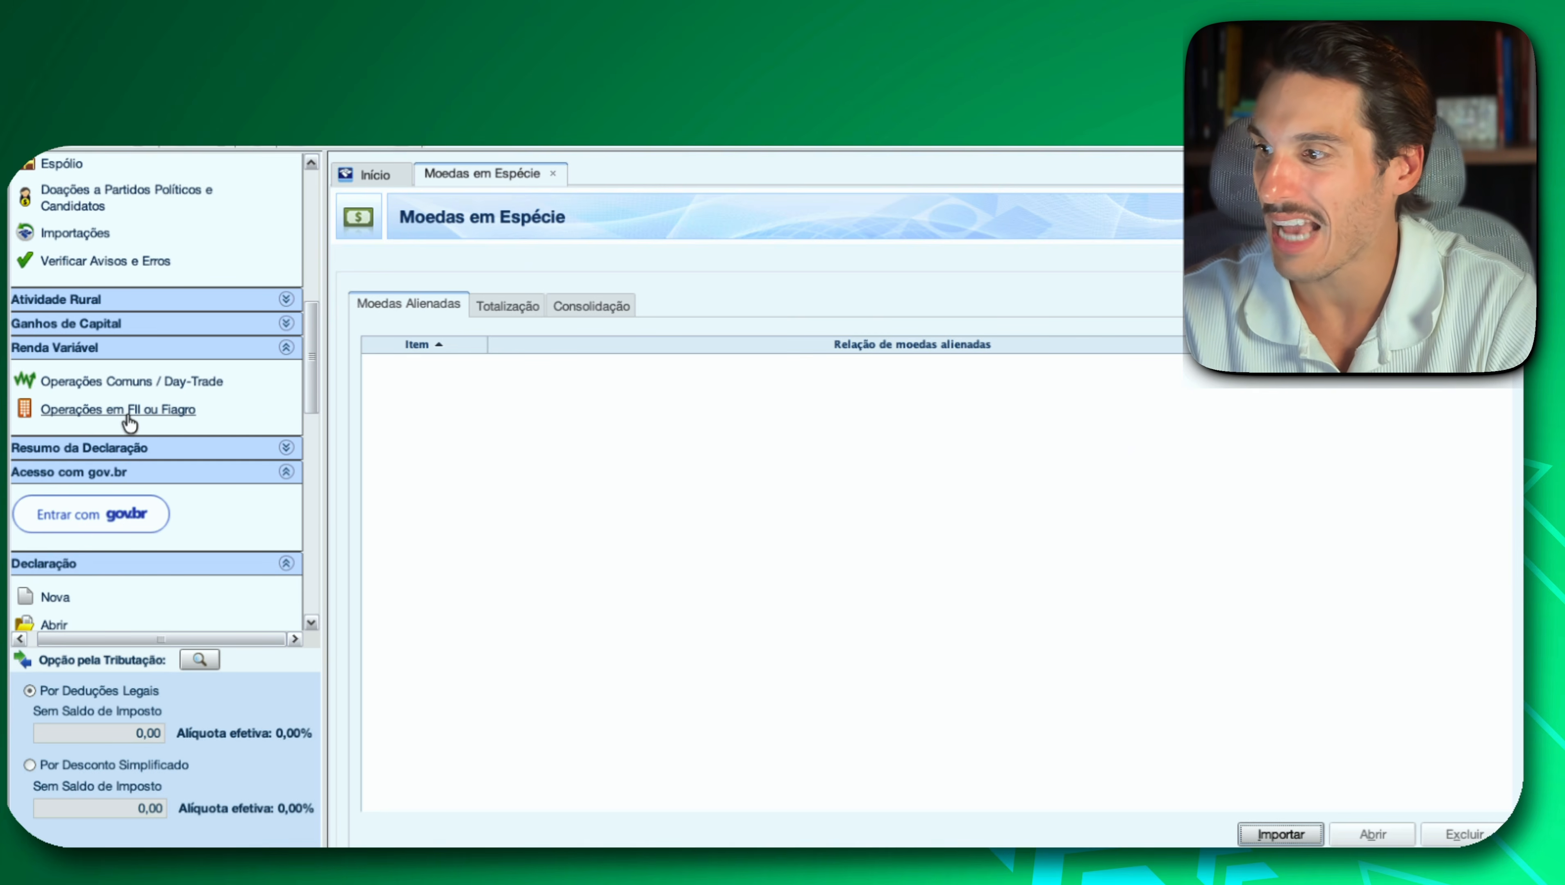
left_click(287, 346)
left_click(284, 372)
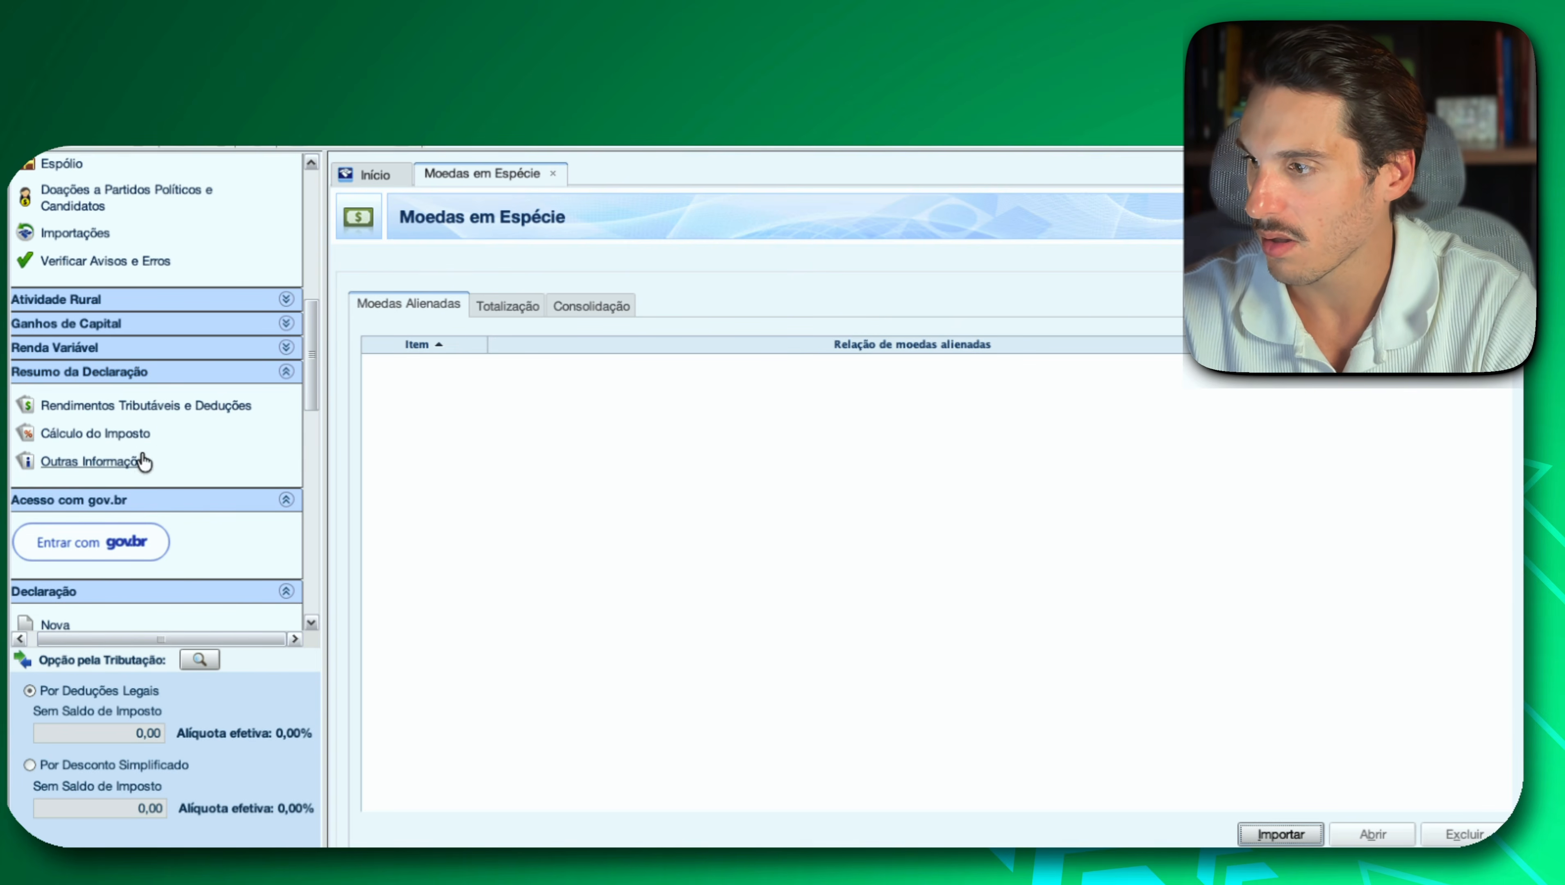
left_click(280, 494)
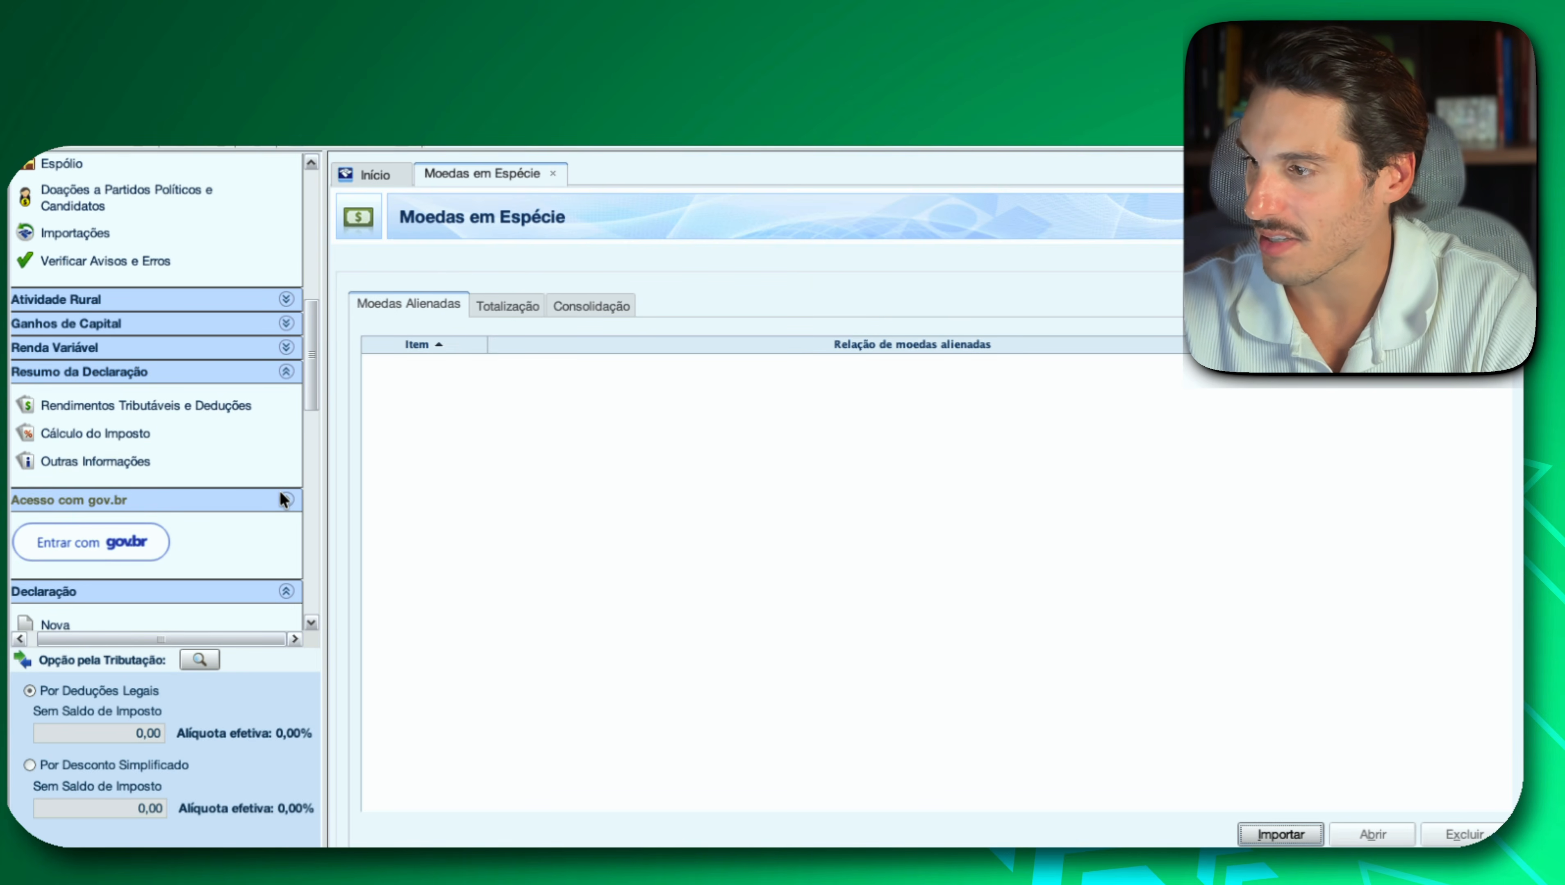
Look through the gov.br access, Declaração and Imprimir options below the declaration forms.
scroll(192, 472, "down", 2)
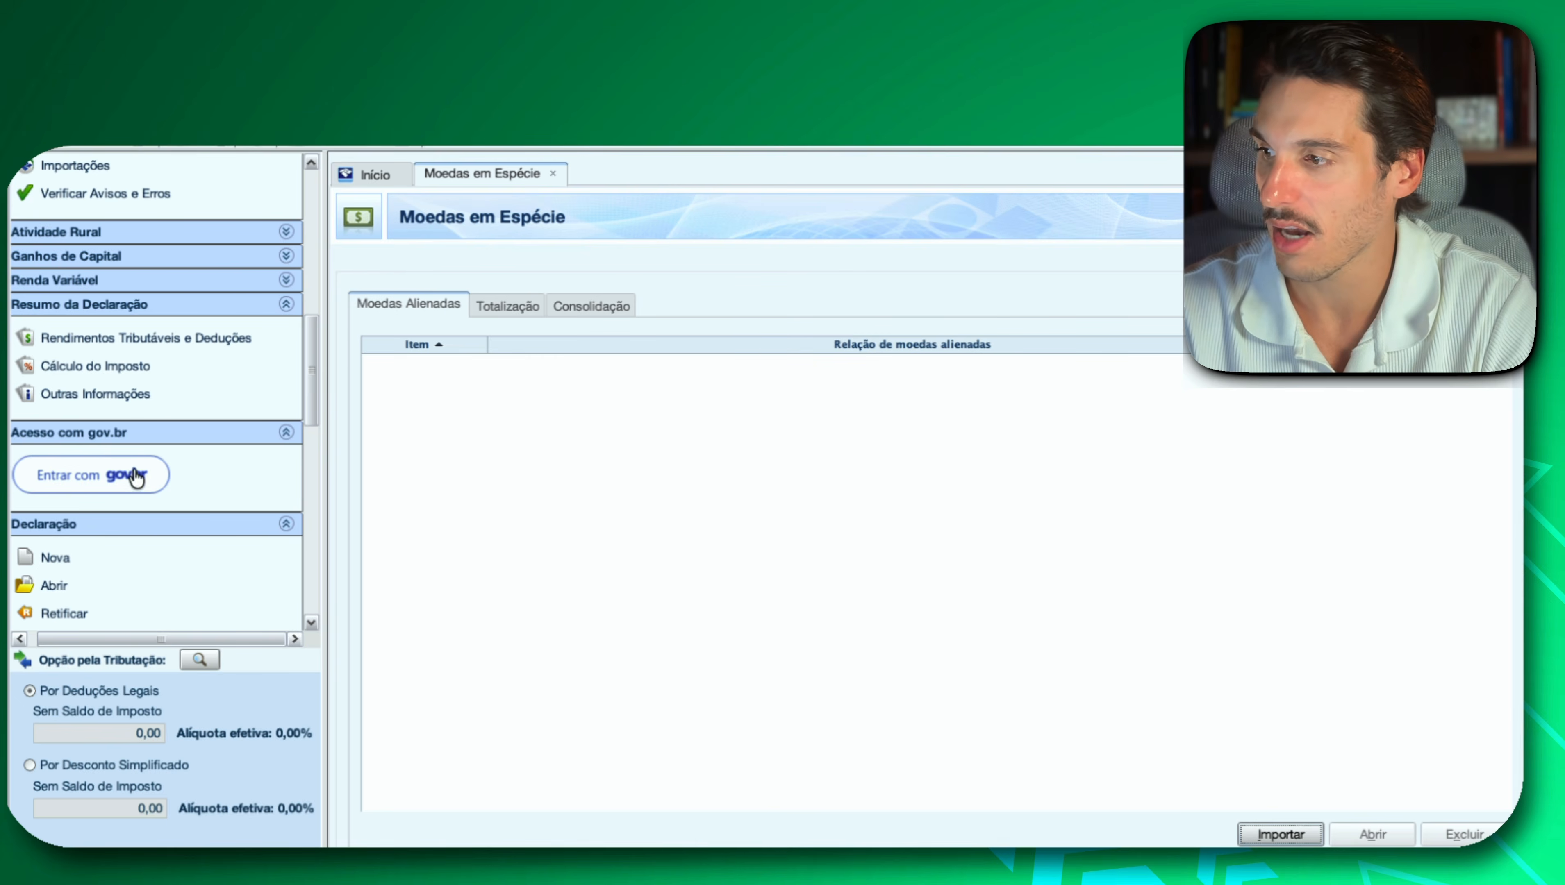
scroll(227, 489, "down", 8)
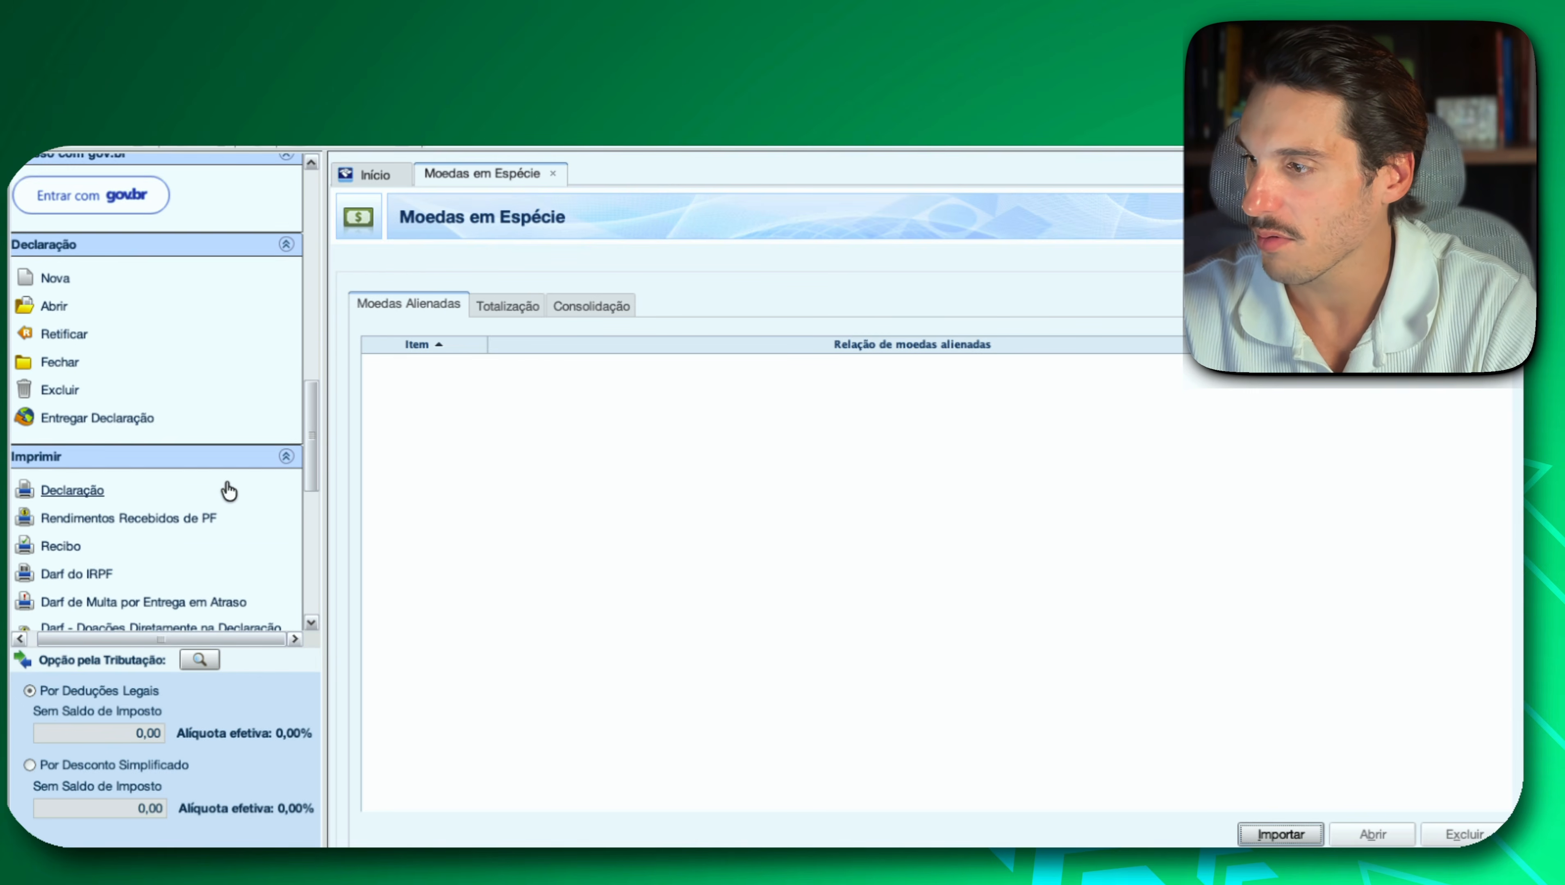
scroll(226, 482, "down", 2)
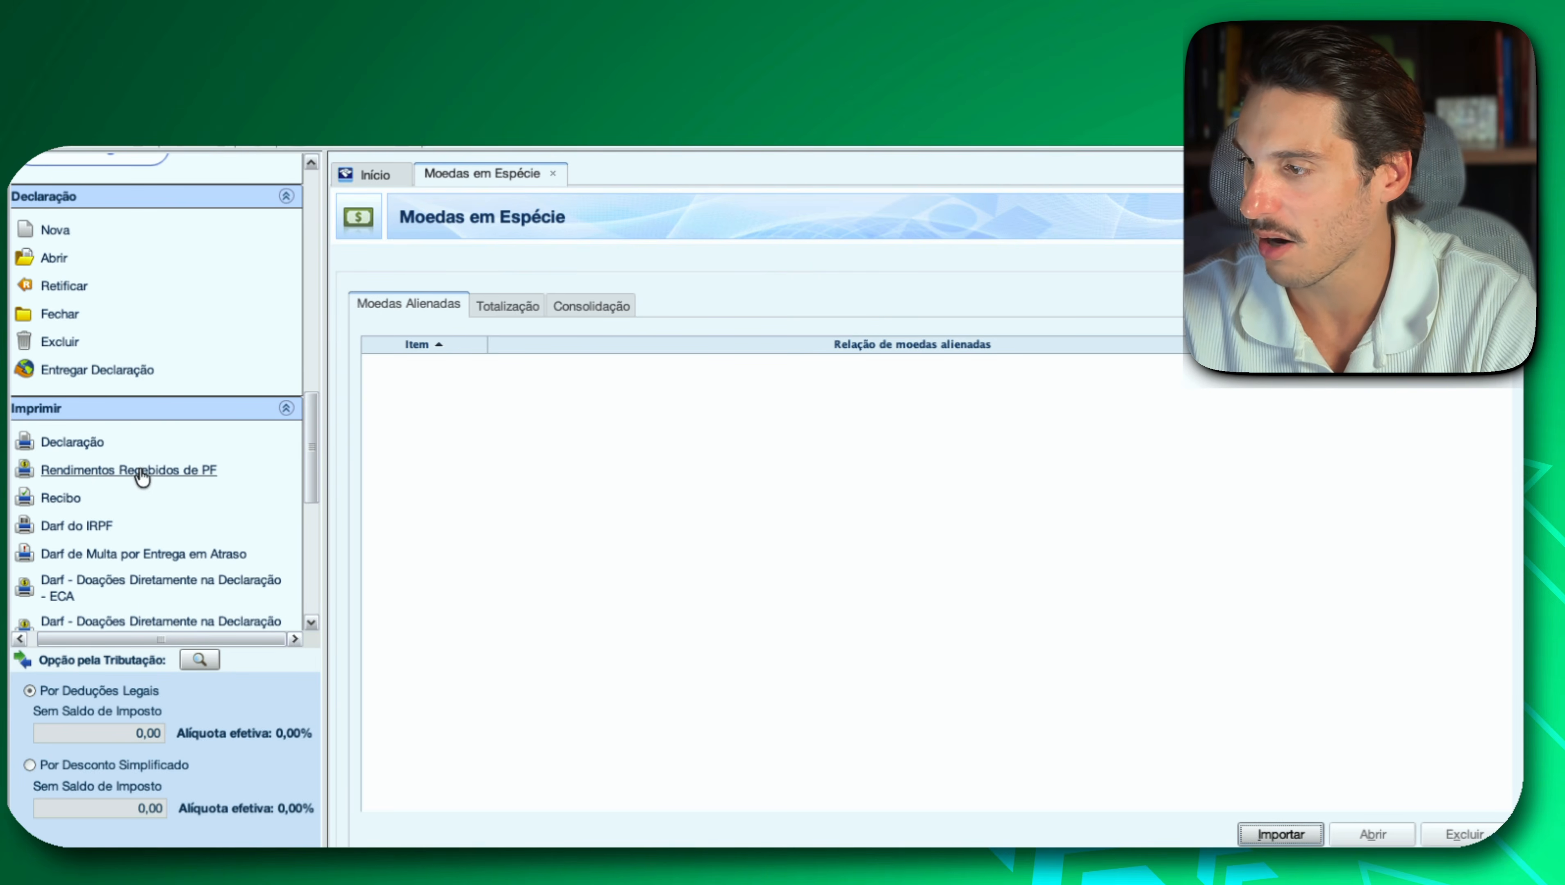
scroll(117, 471, "down", 12)
scroll(117, 472, "down", 1)
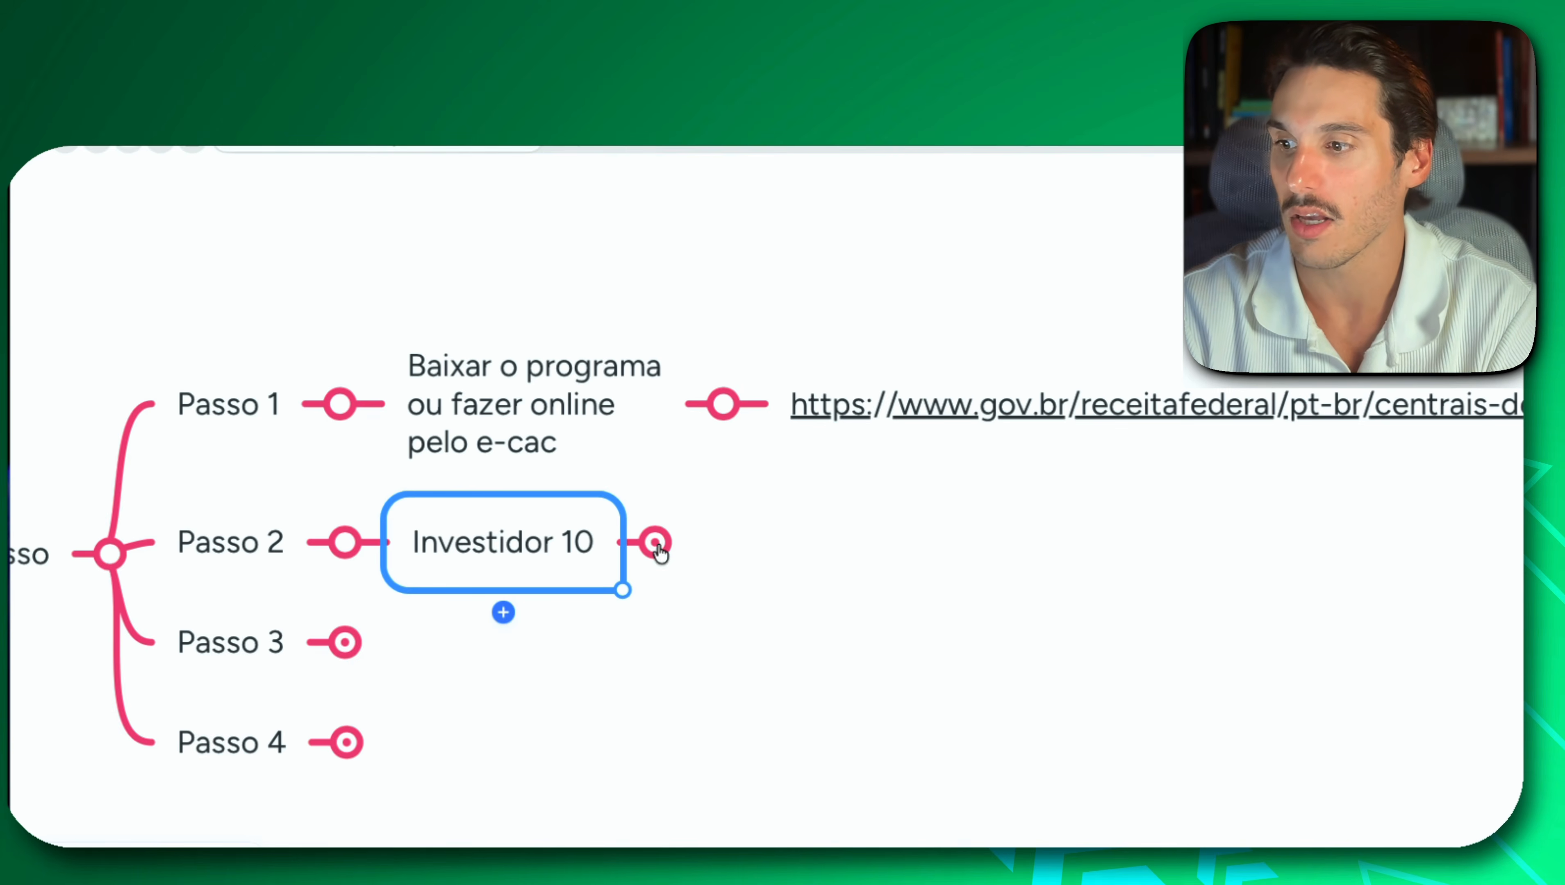
Switch to the step-by-step mind map and expand Investidor 10 under Passo 2, including its Conectar com B3 node.
left_click(661, 543)
left_click(806, 444)
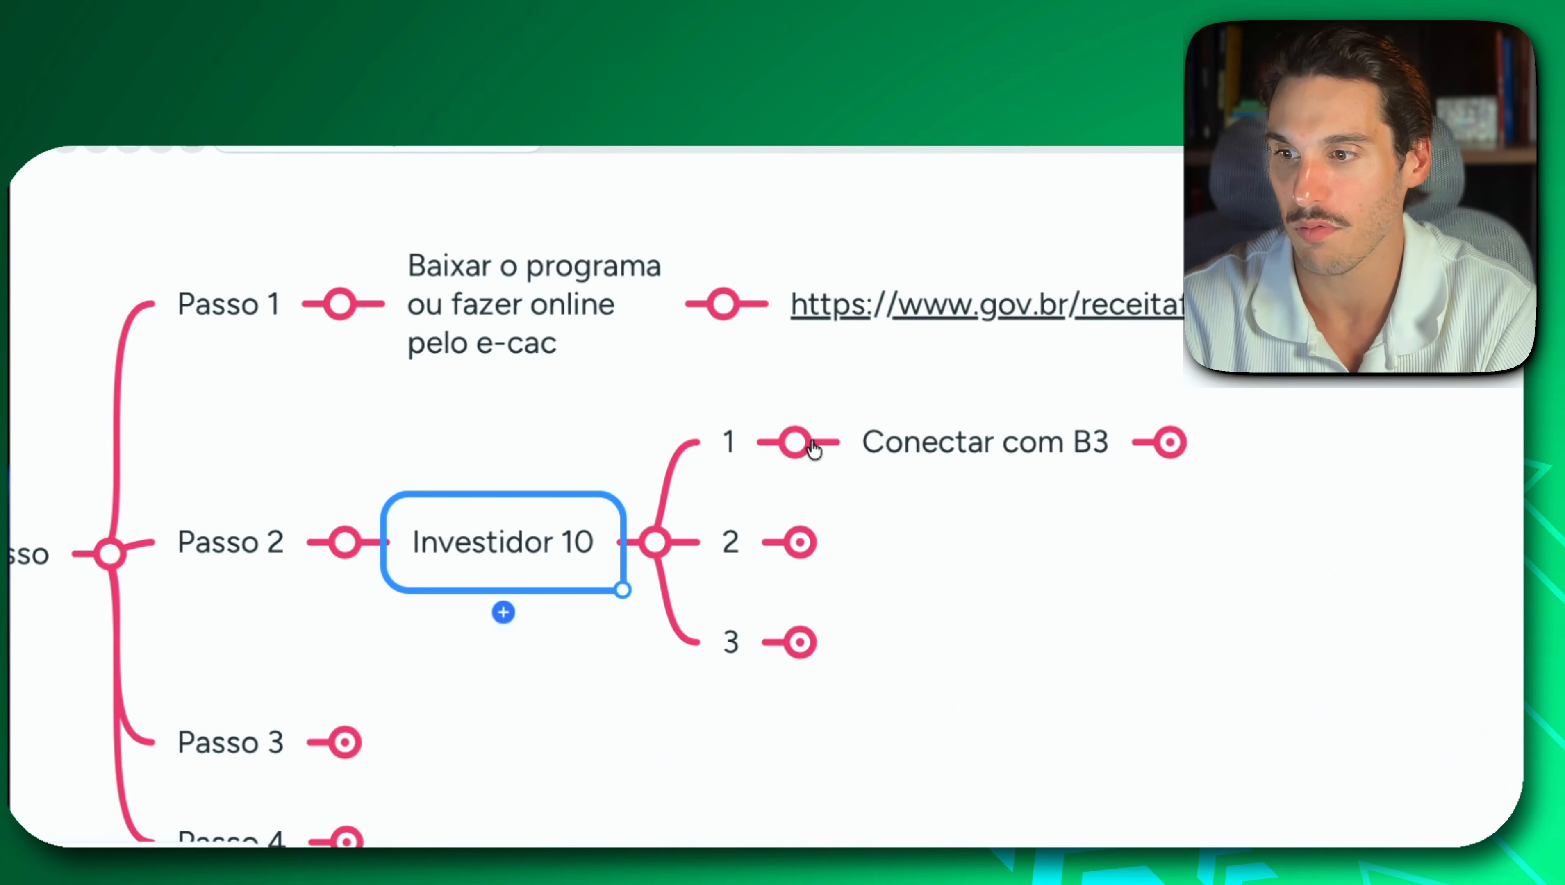
left_click(1021, 446)
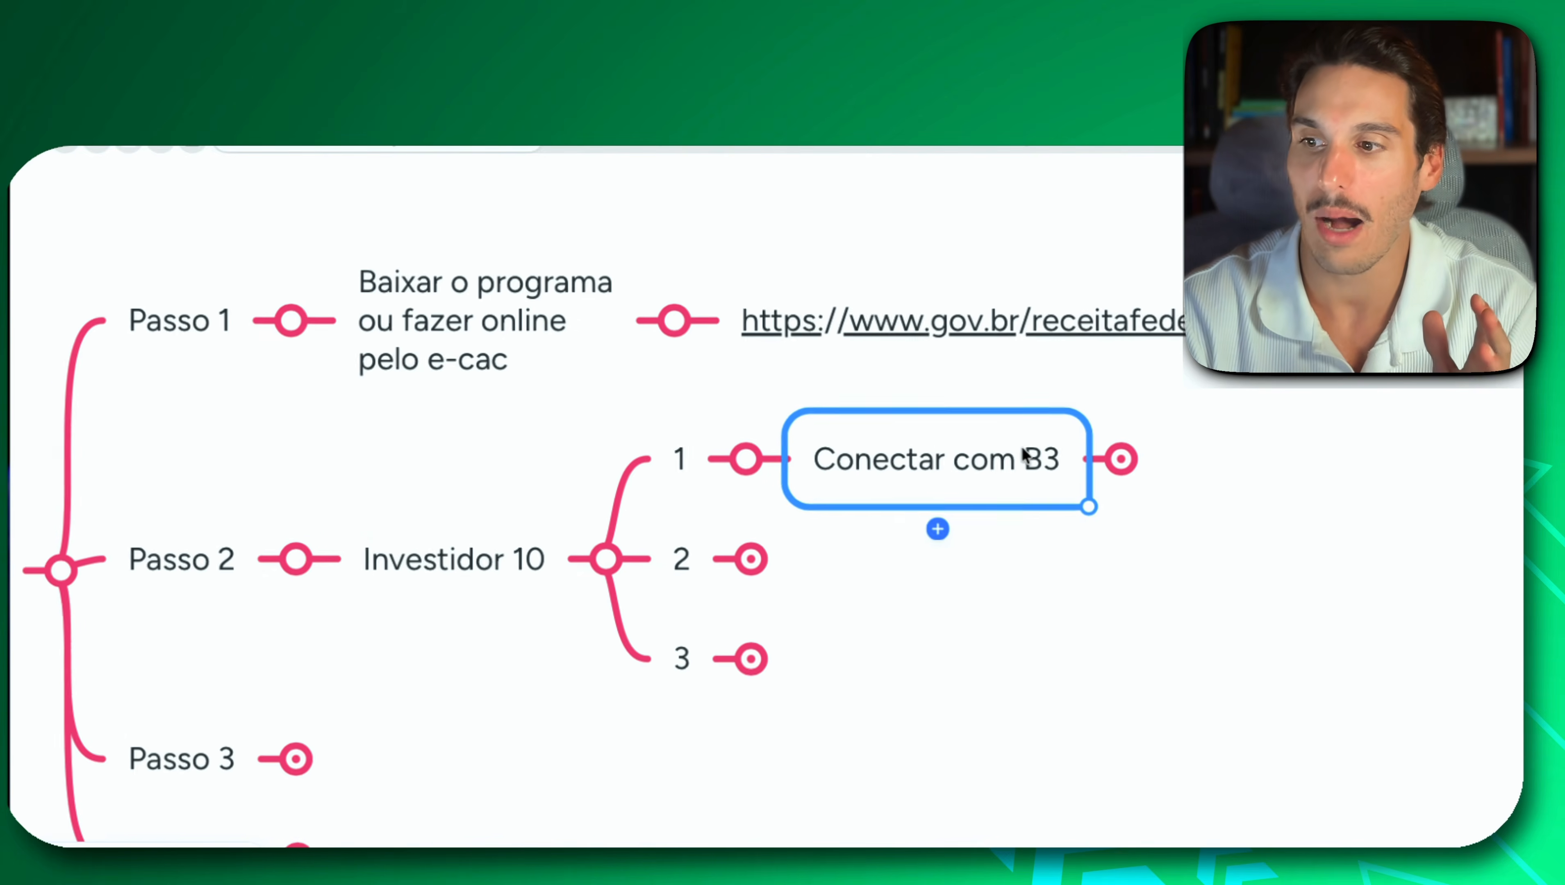
left_click(1107, 459)
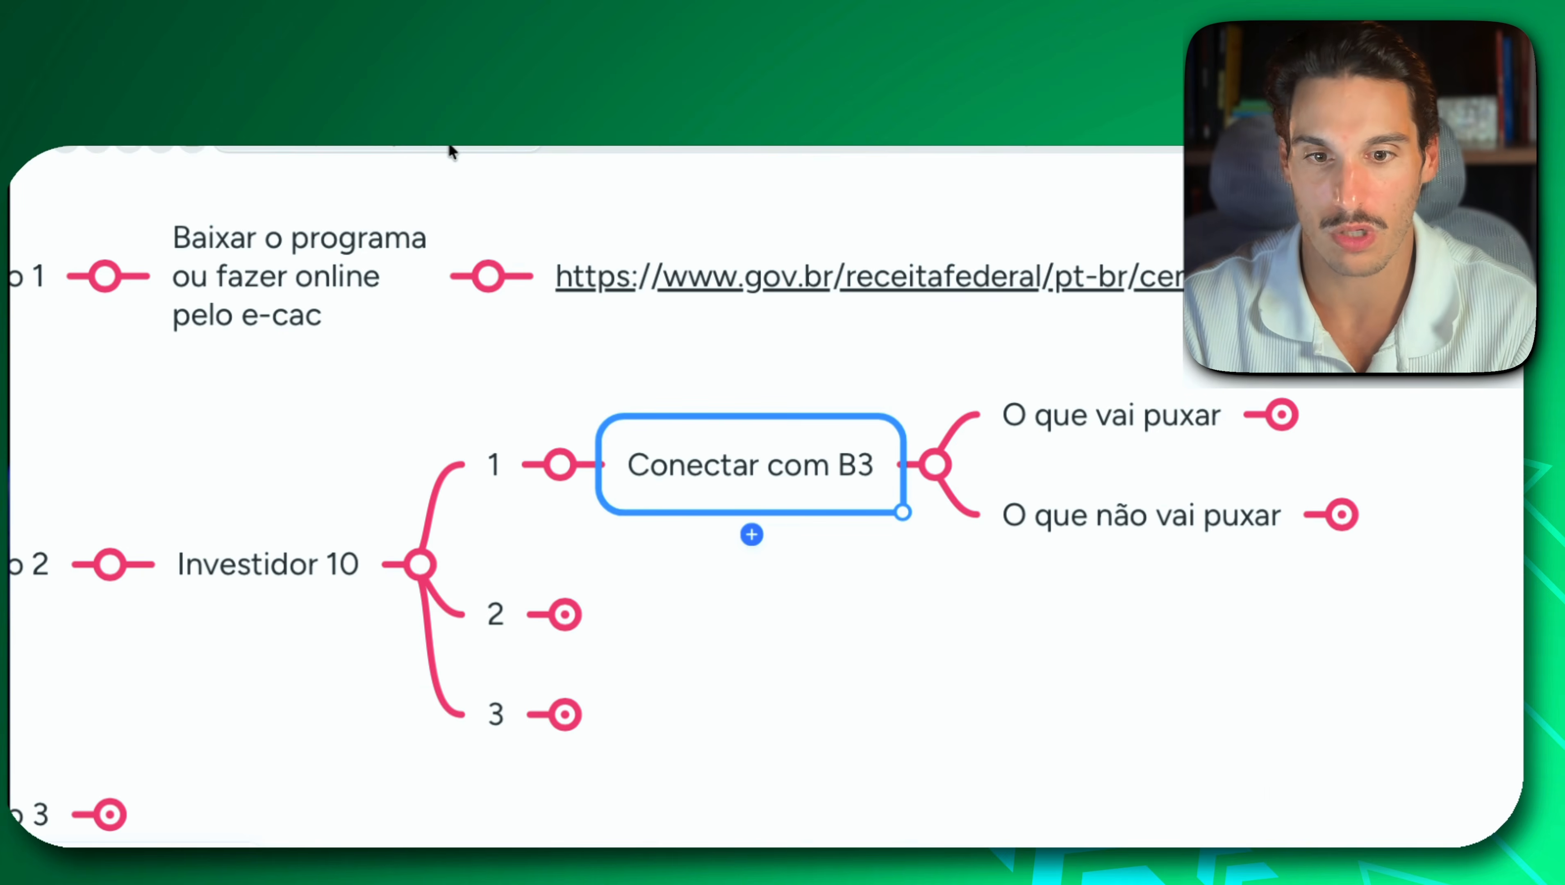
left_click(448, 150)
scroll(1055, 668, "right", 1)
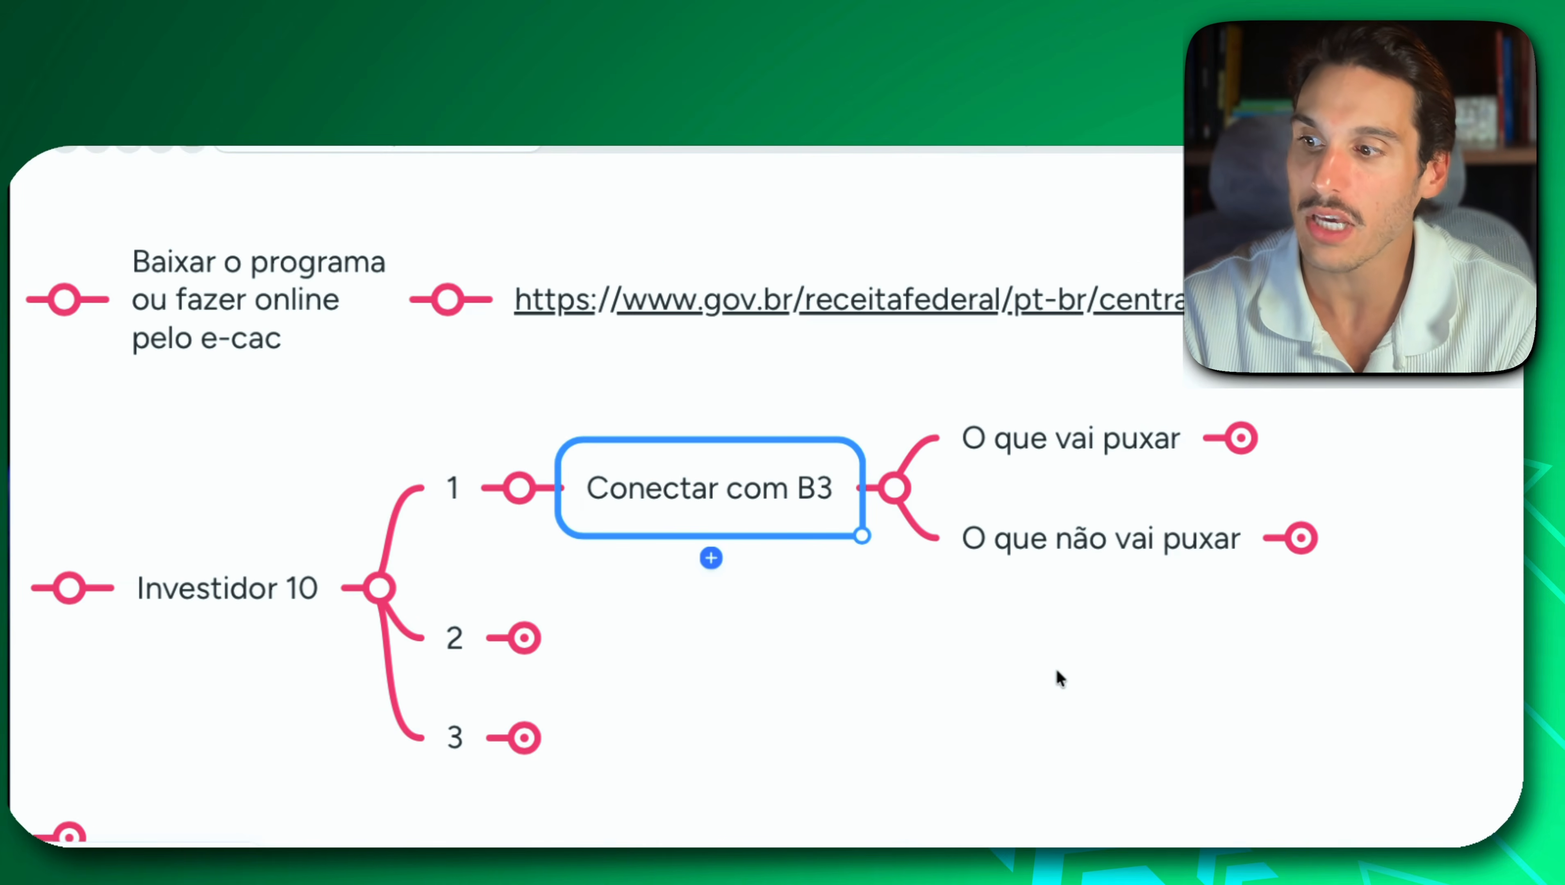
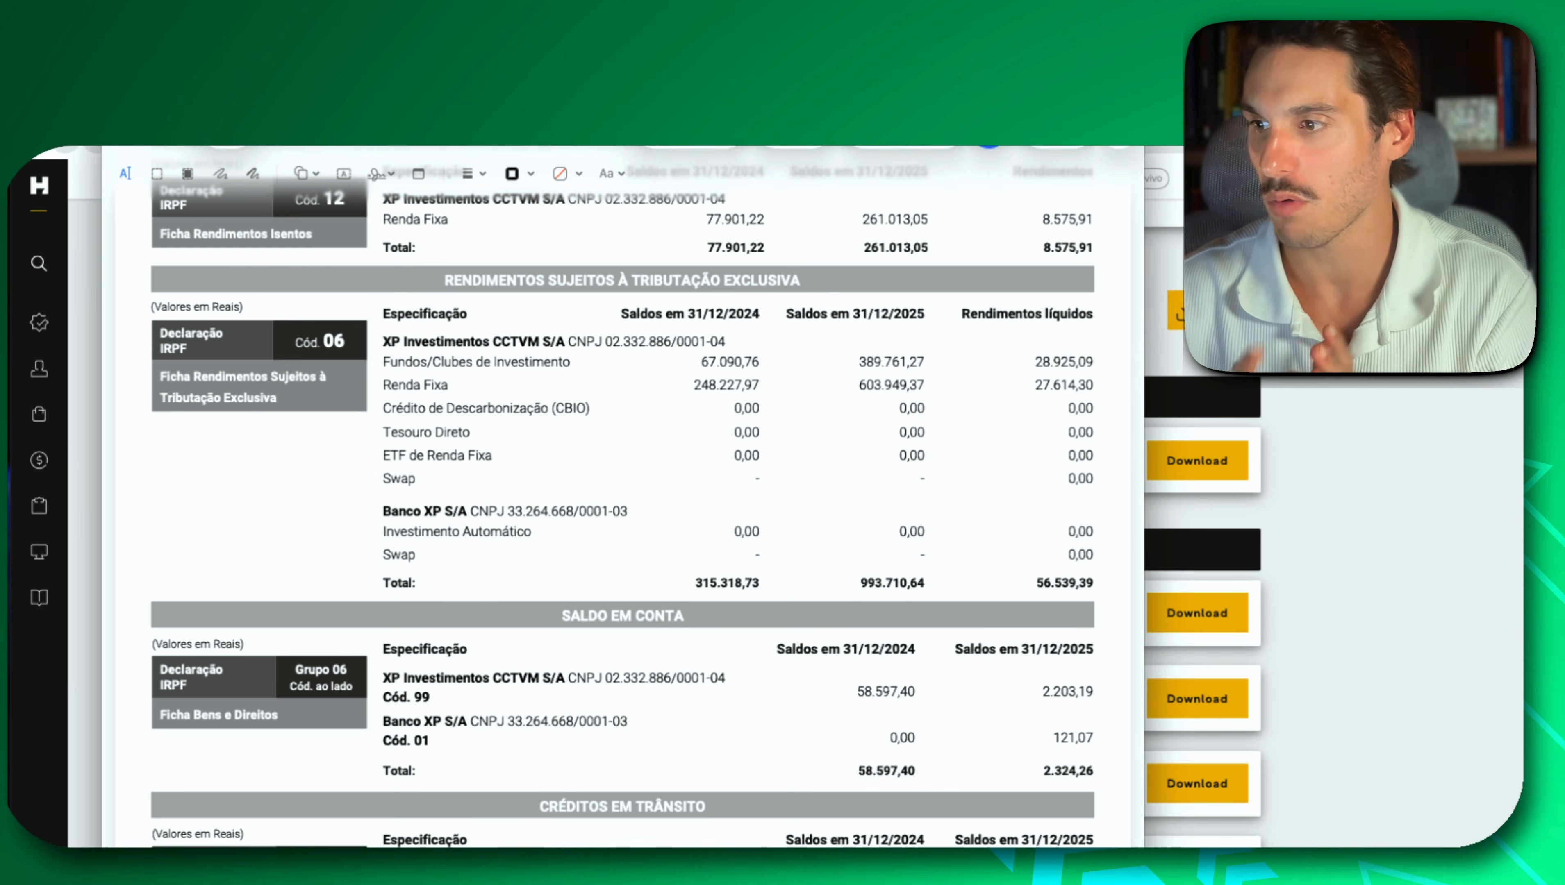
Examine the Rendimentos Isentos section of the XP income report: the ficha to use, code 12, the CNPJ and the 31/12/2025 balance.
scroll(500, 385, "up", 3)
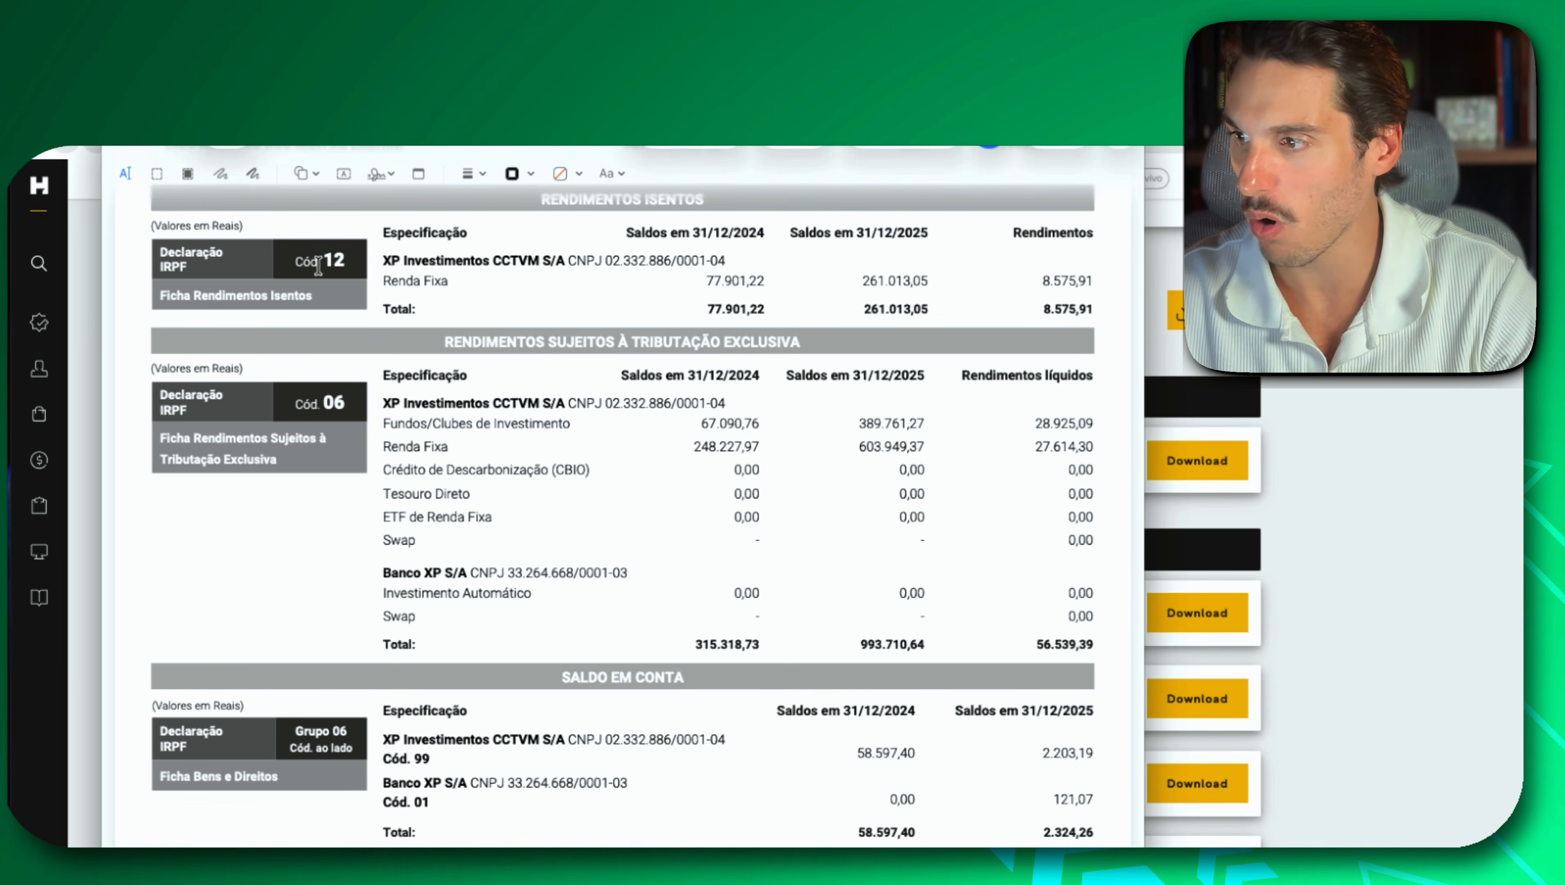
left_click_drag(185, 298, 333, 294)
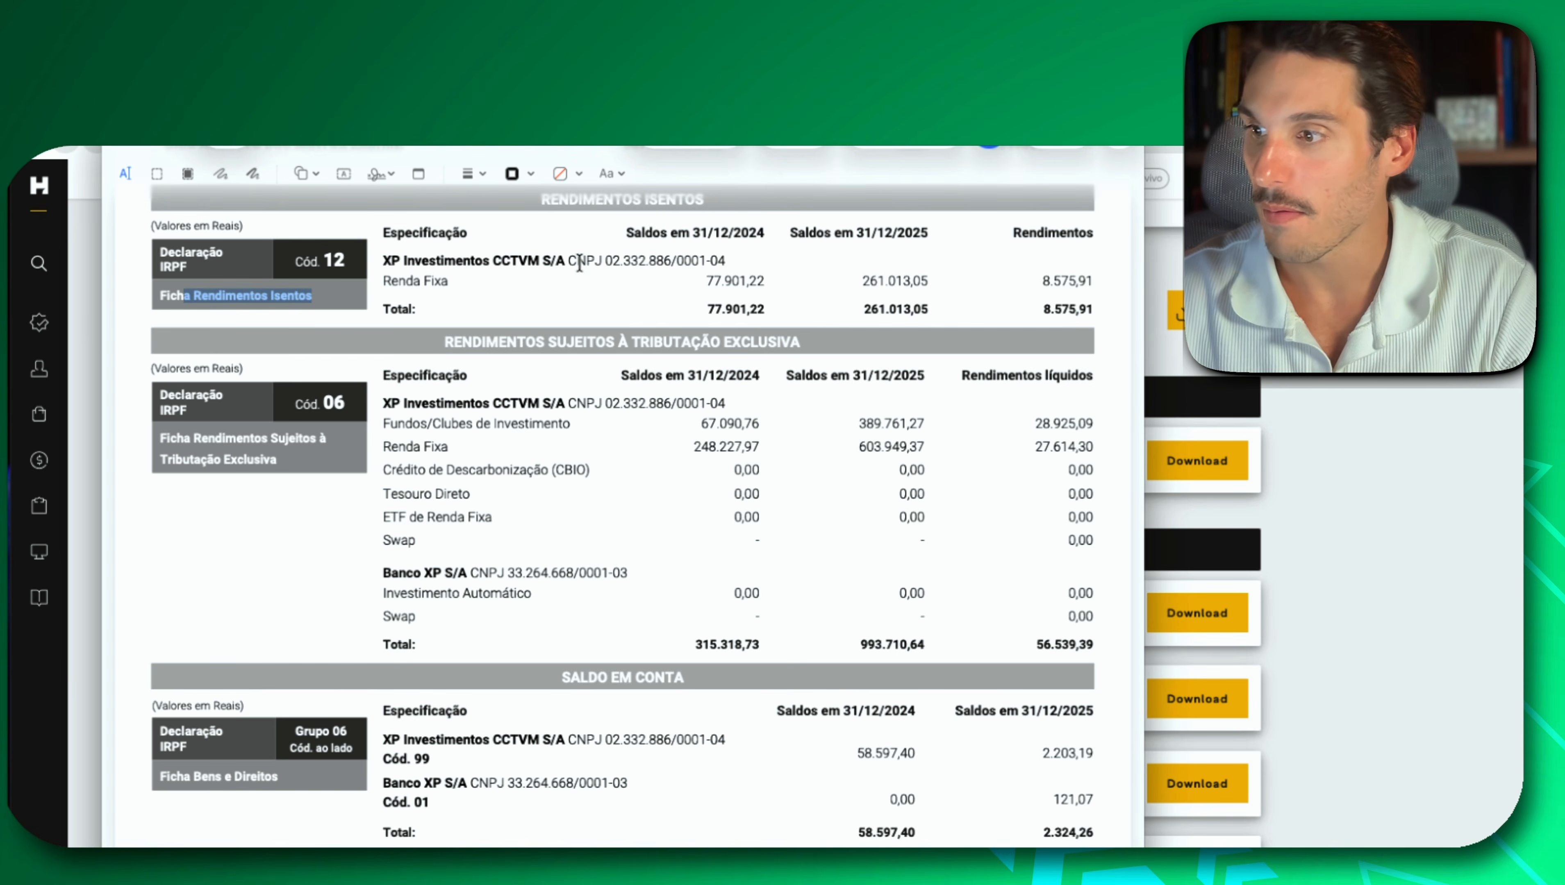
left_click_drag(568, 261, 728, 258)
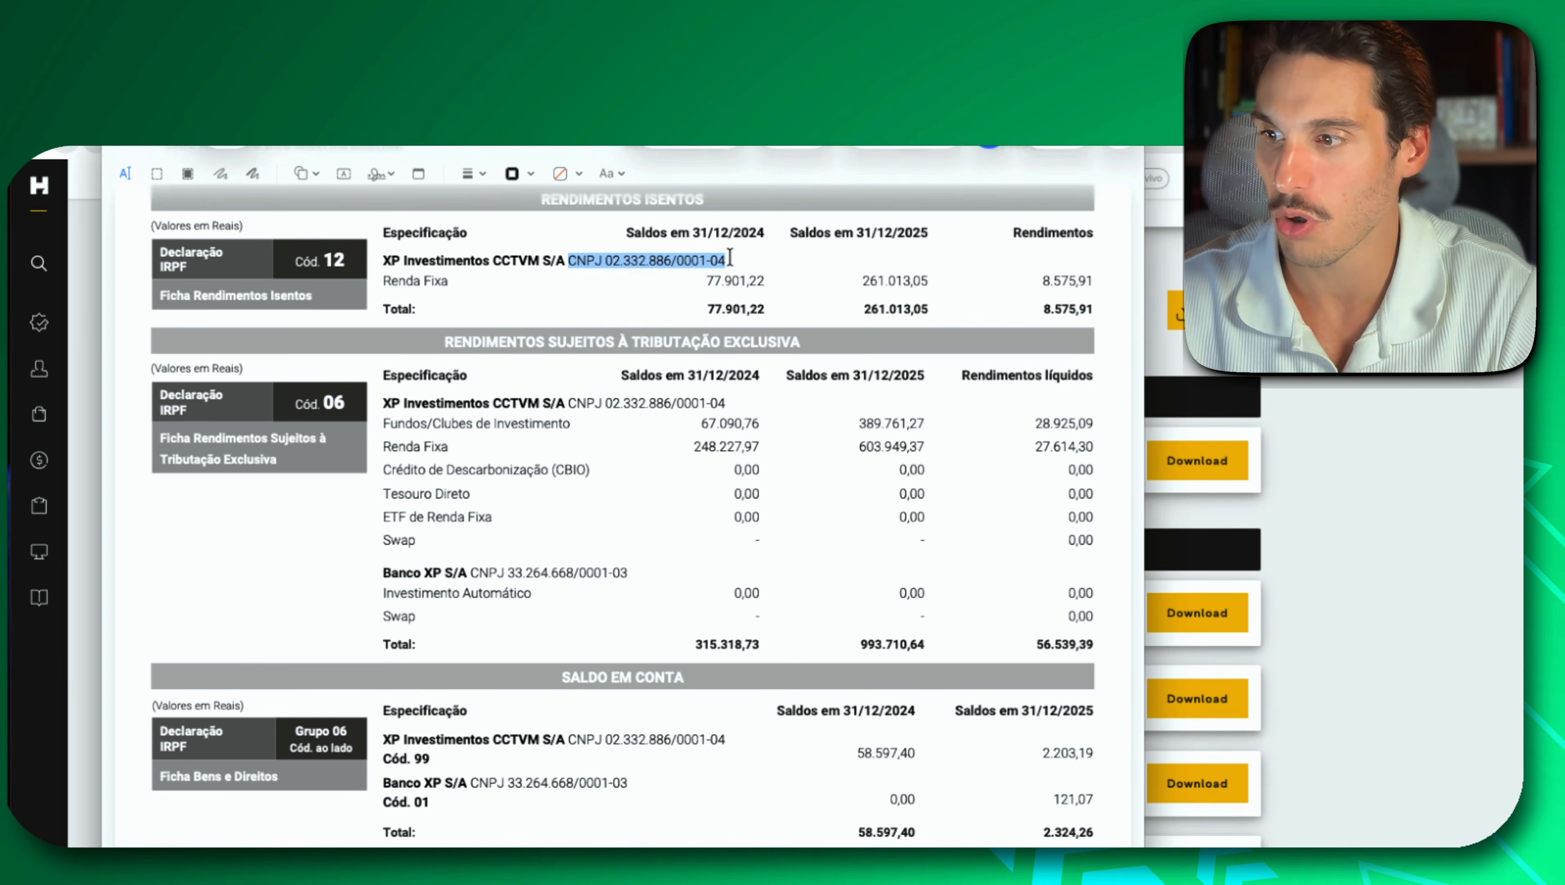
left_click(820, 359)
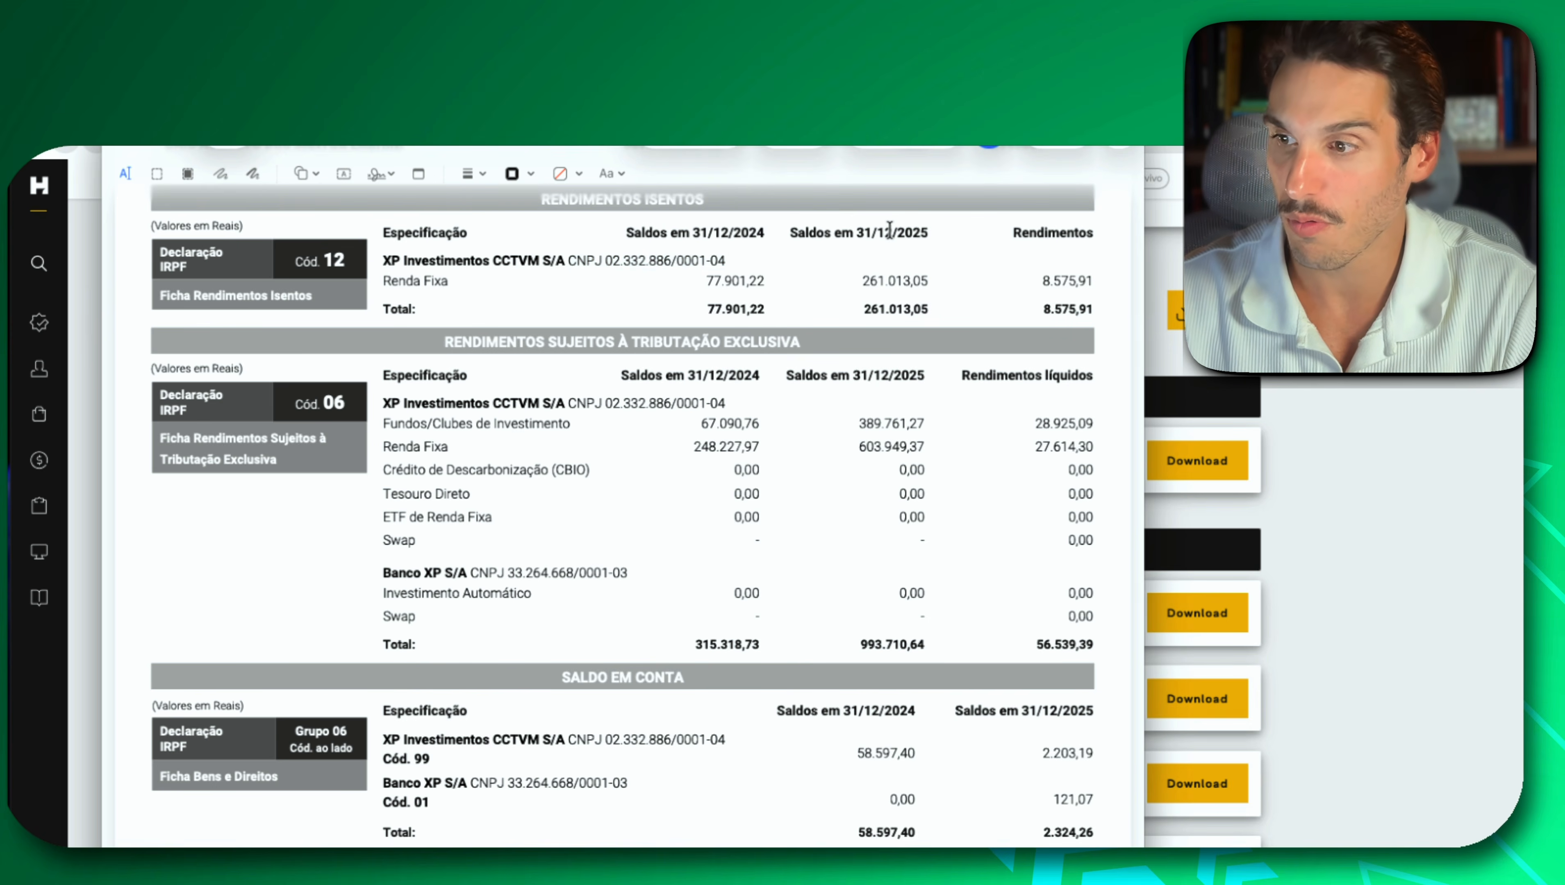
left_click_drag(892, 235, 930, 235)
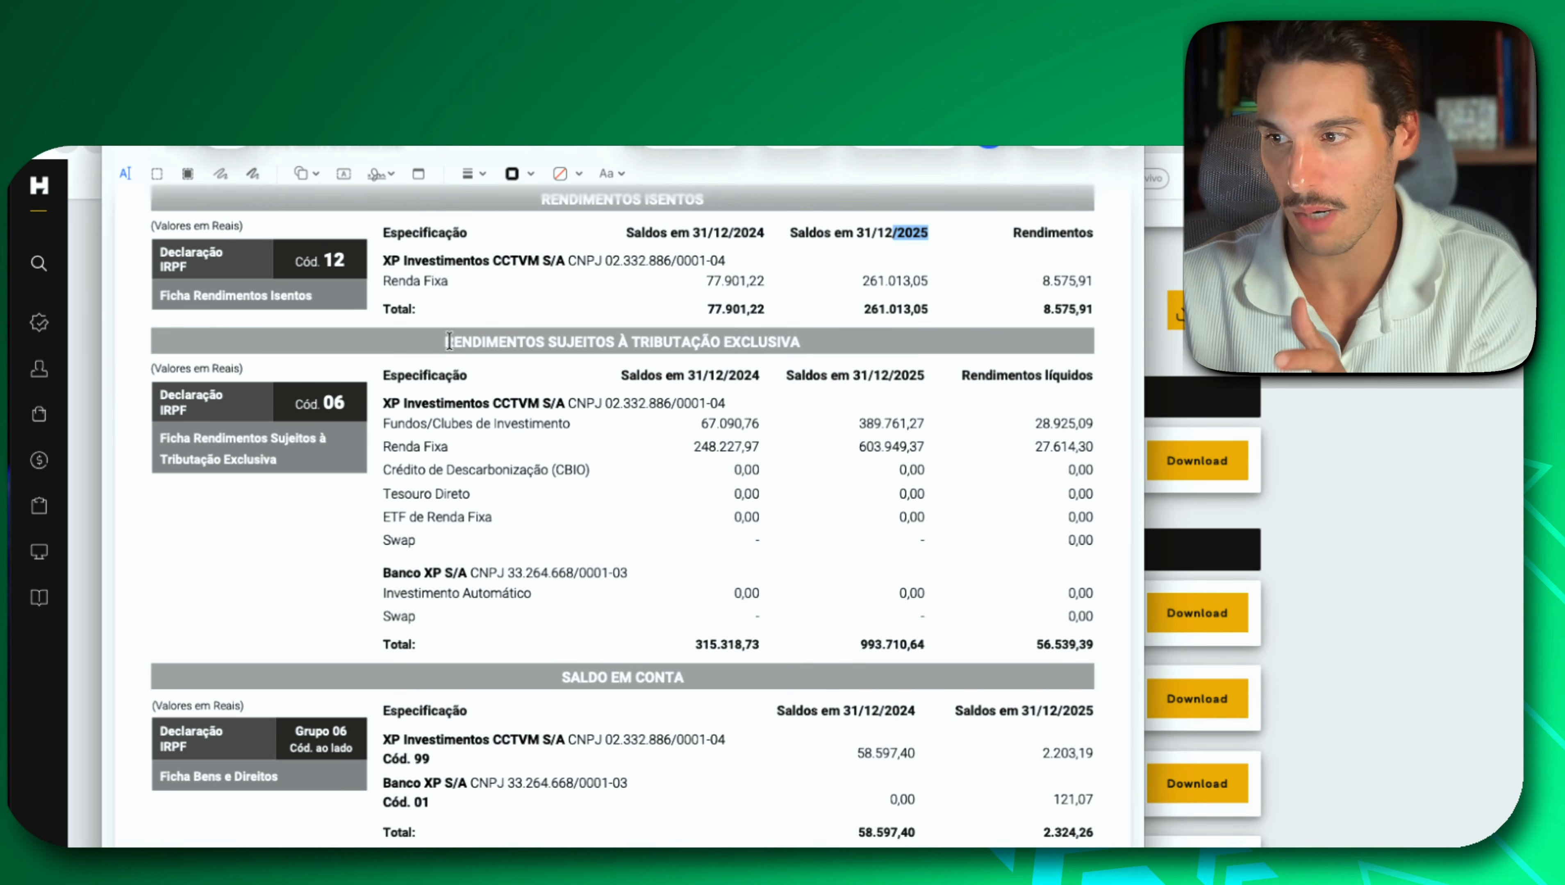
Review the report's Rendimentos Sujeitos à Tributação Exclusiva, Saldo em Conta, Créditos em Trânsito and Dívidas sections, and close the document.
left_click_drag(449, 341, 732, 341)
scroll(619, 452, "down", 3)
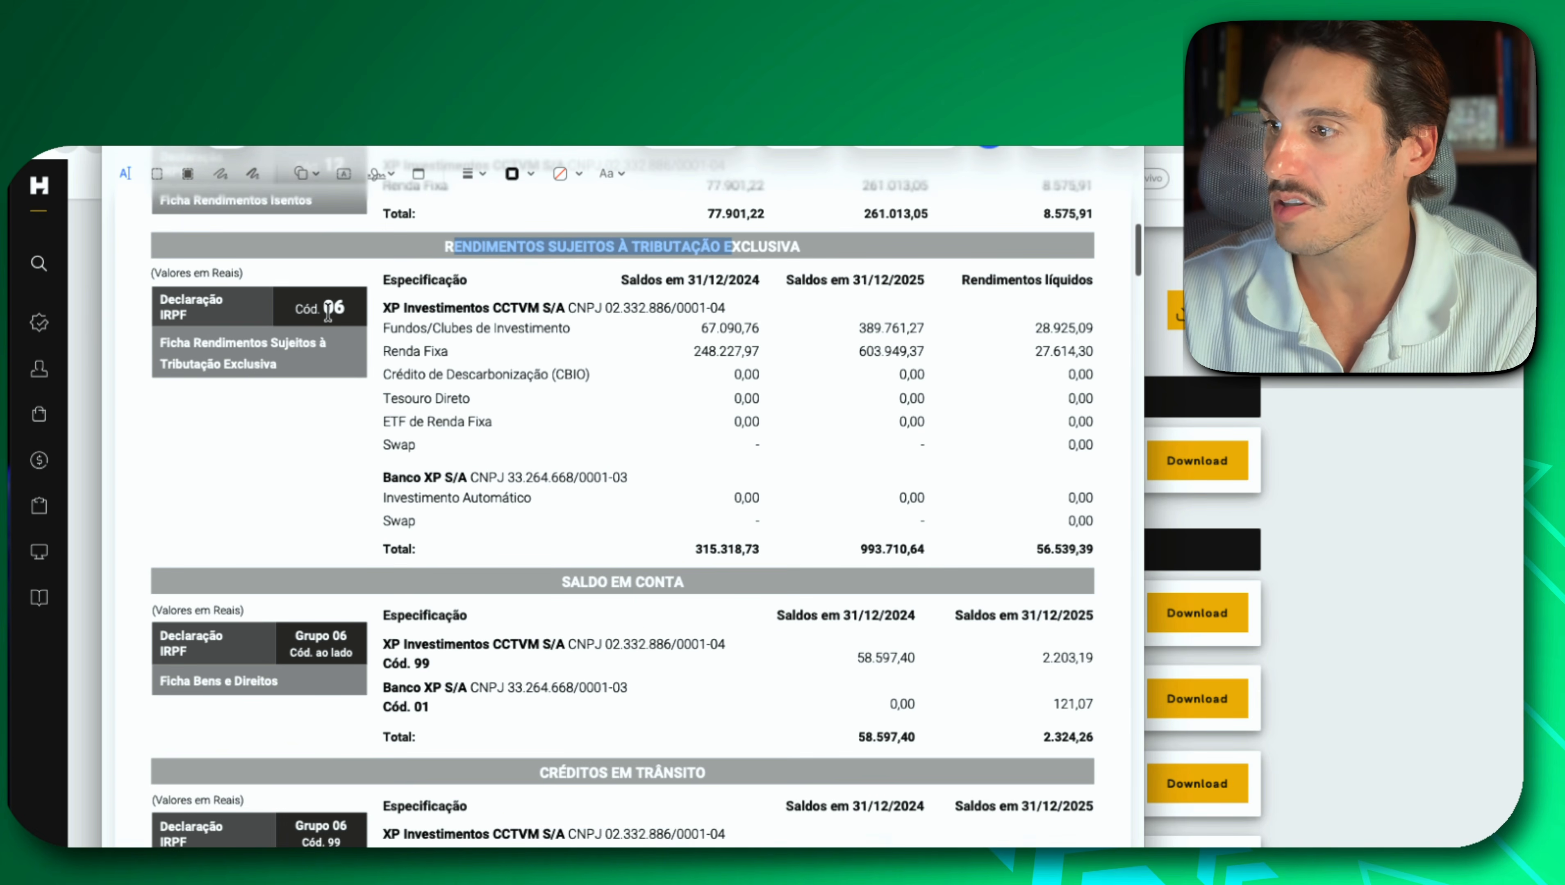
double_click(329, 310)
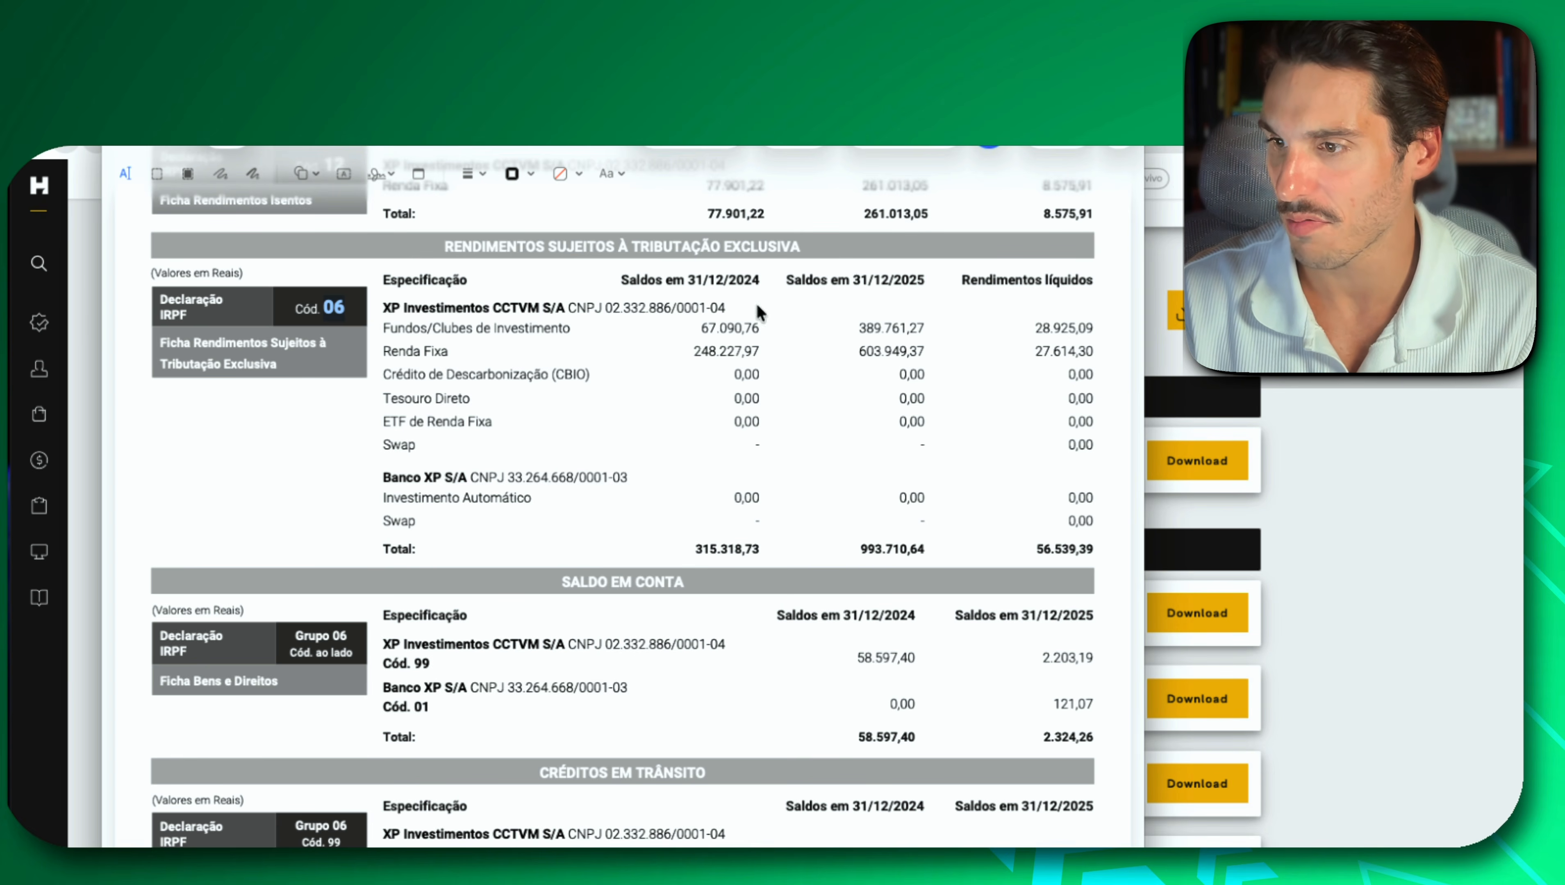
scroll(706, 365, "down", 1)
scroll(706, 371, "down", 5)
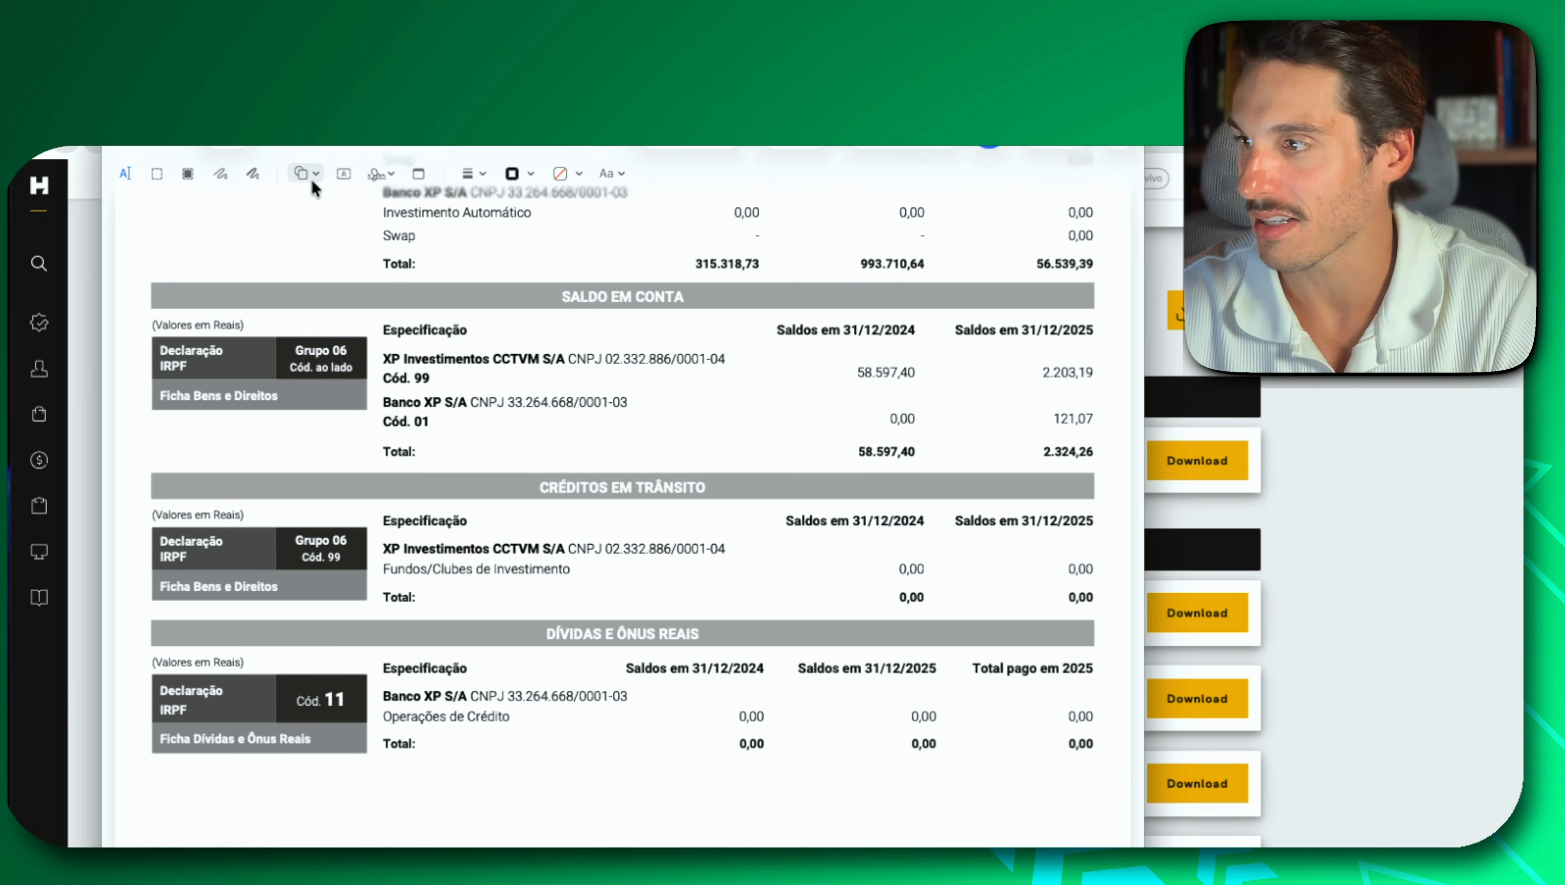
left_click(151, 133)
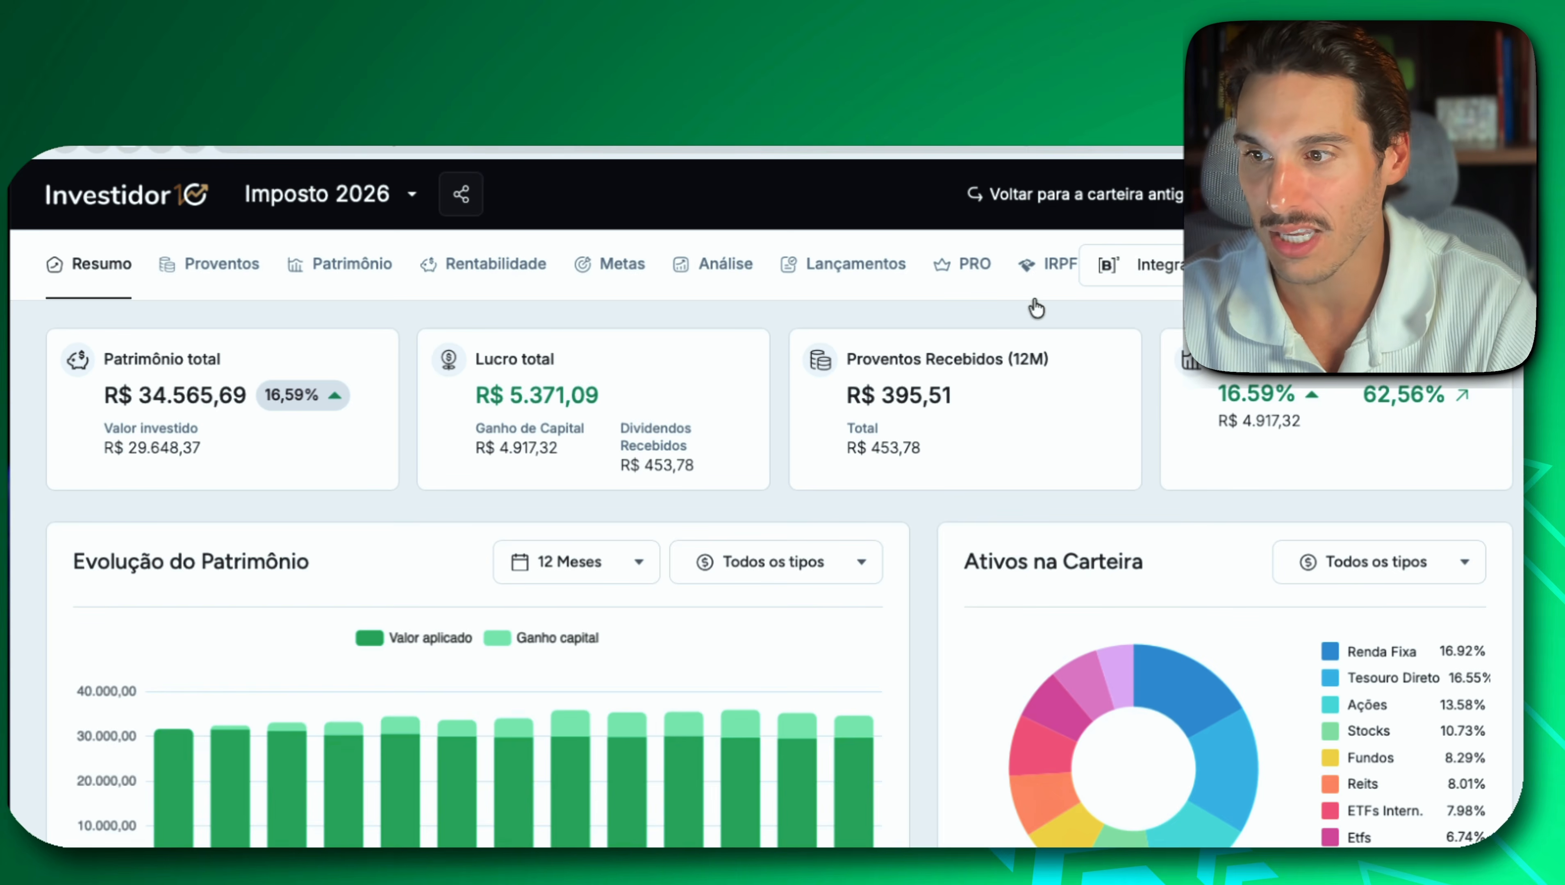
Open the IRPF area of the Imposto 2026 portfolio in Investidor 10 and look over the Declaração 2026 form list.
left_click(1043, 296)
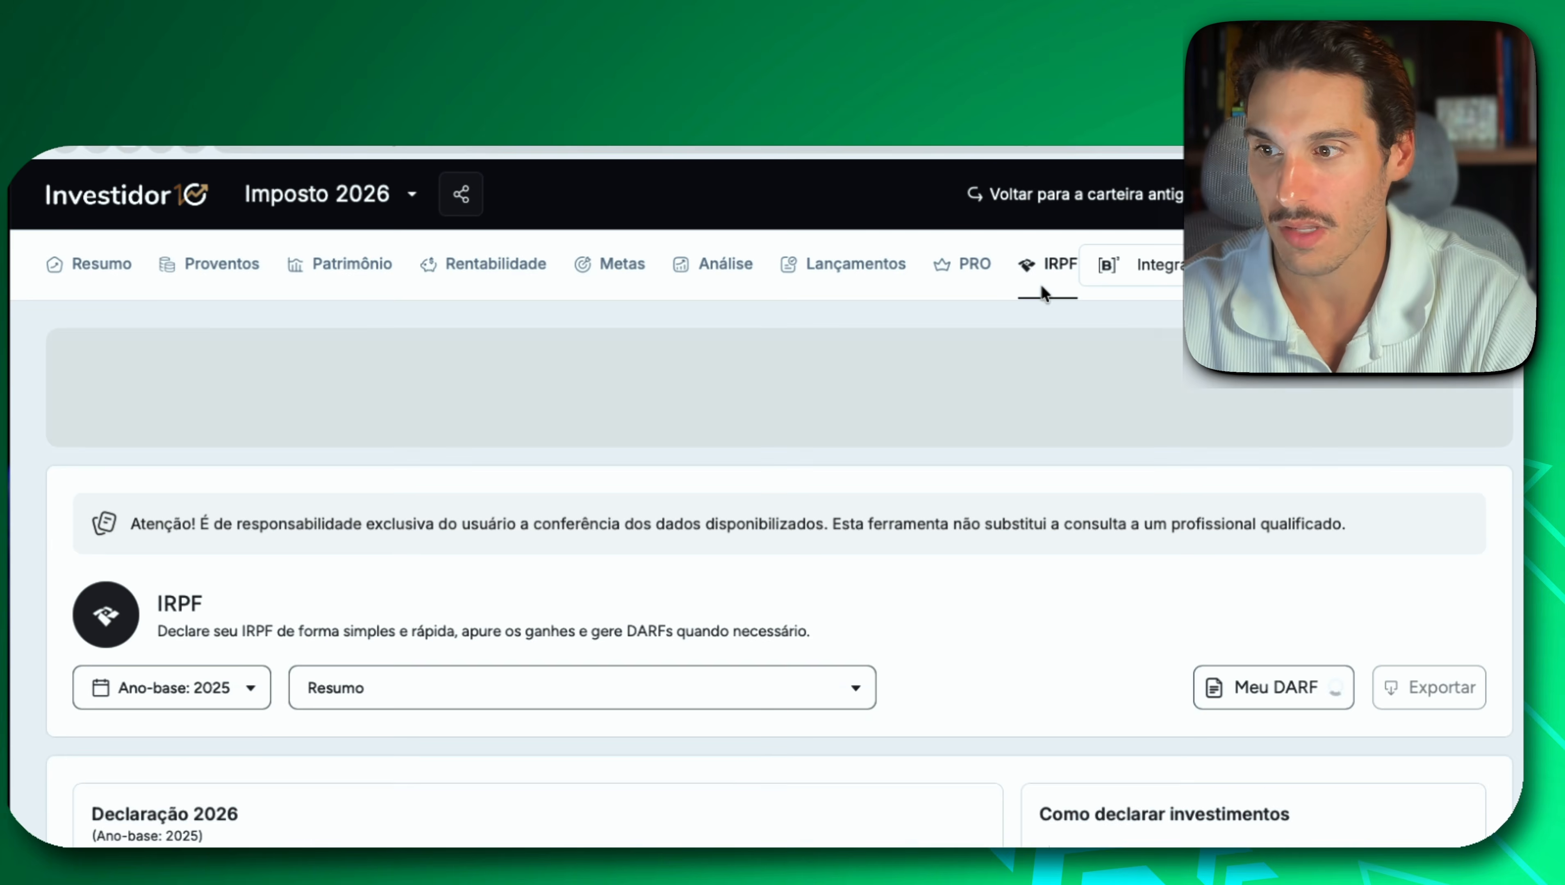
scroll(803, 512, "down", 2)
scroll(804, 520, "down", 3)
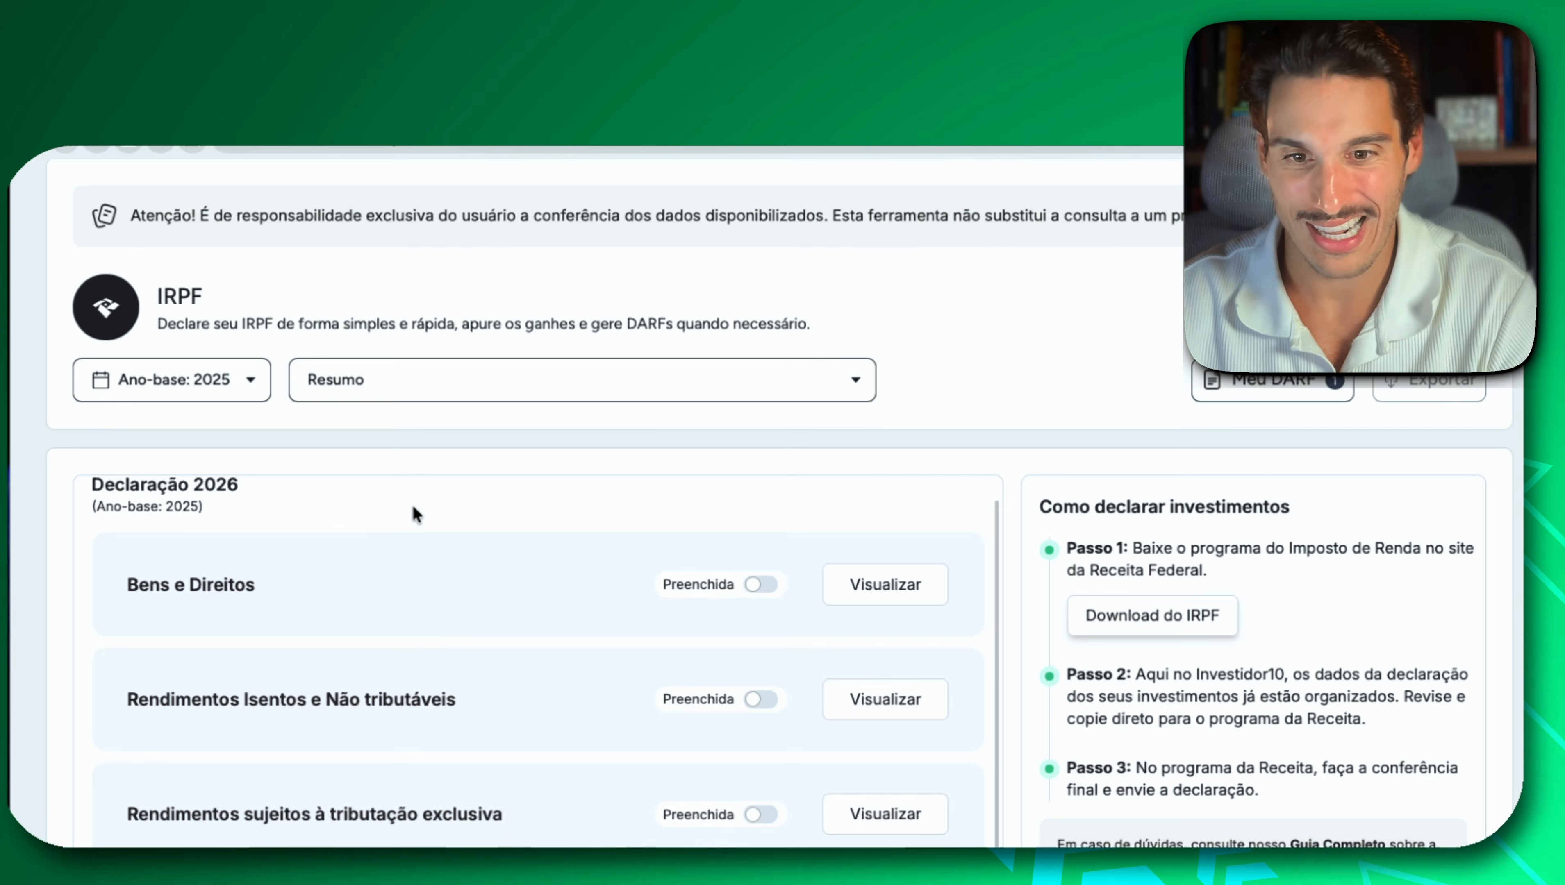
scroll(1140, 379, "down", 1)
scroll(1136, 372, "down", 1)
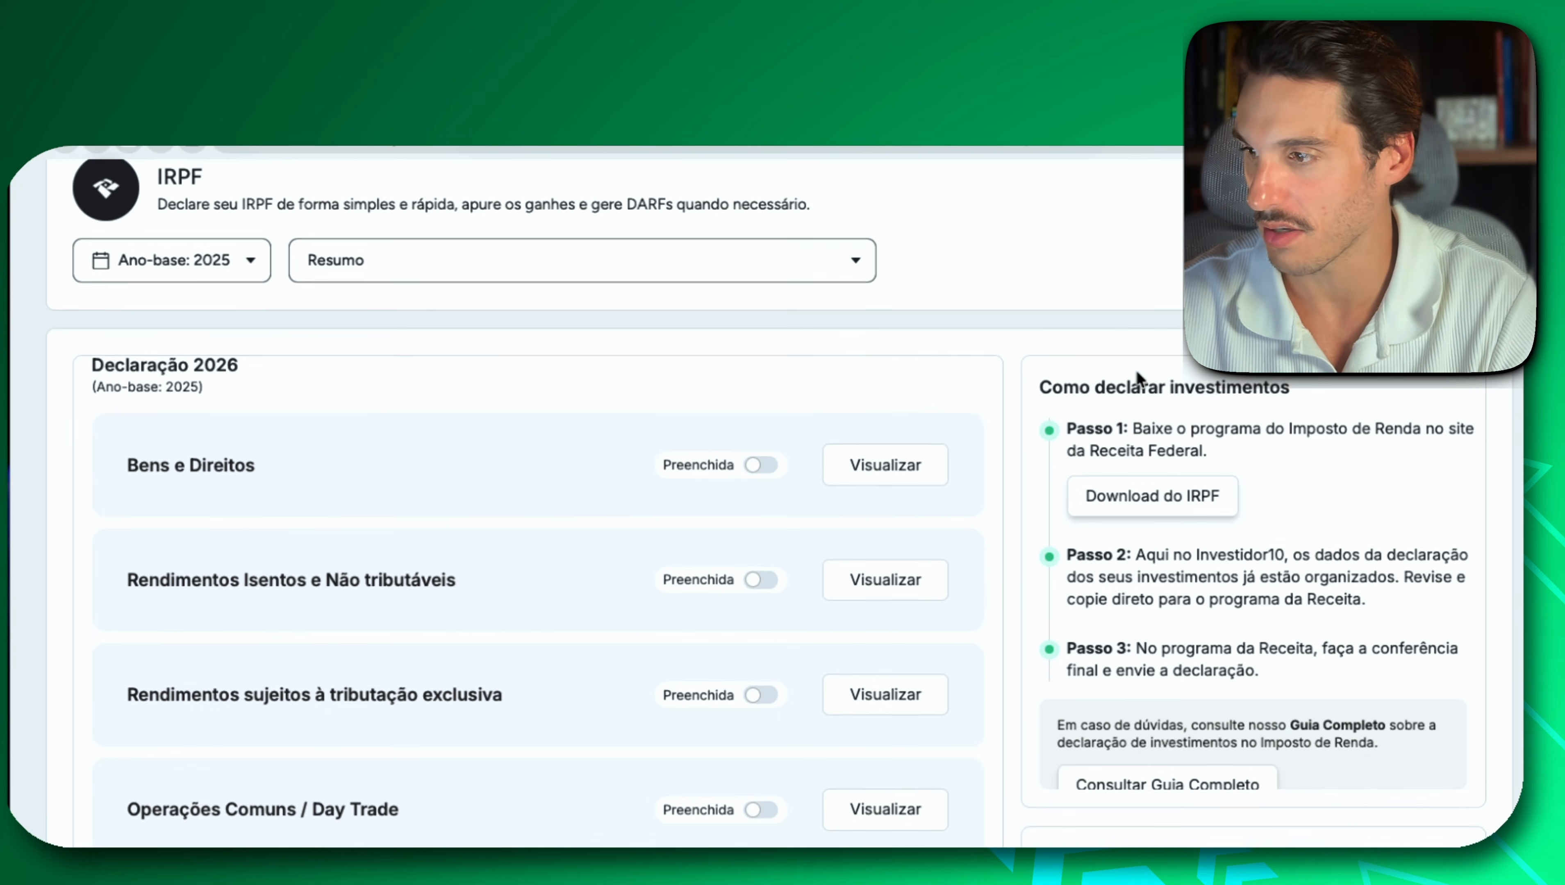
Mark the Bens e Direitos, Rendimentos Isentos, tributação exclusiva, Operações Comuns / Day Trade and FII ou Fiagro forms as Preenchida.
left_click(755, 455)
left_click(758, 570)
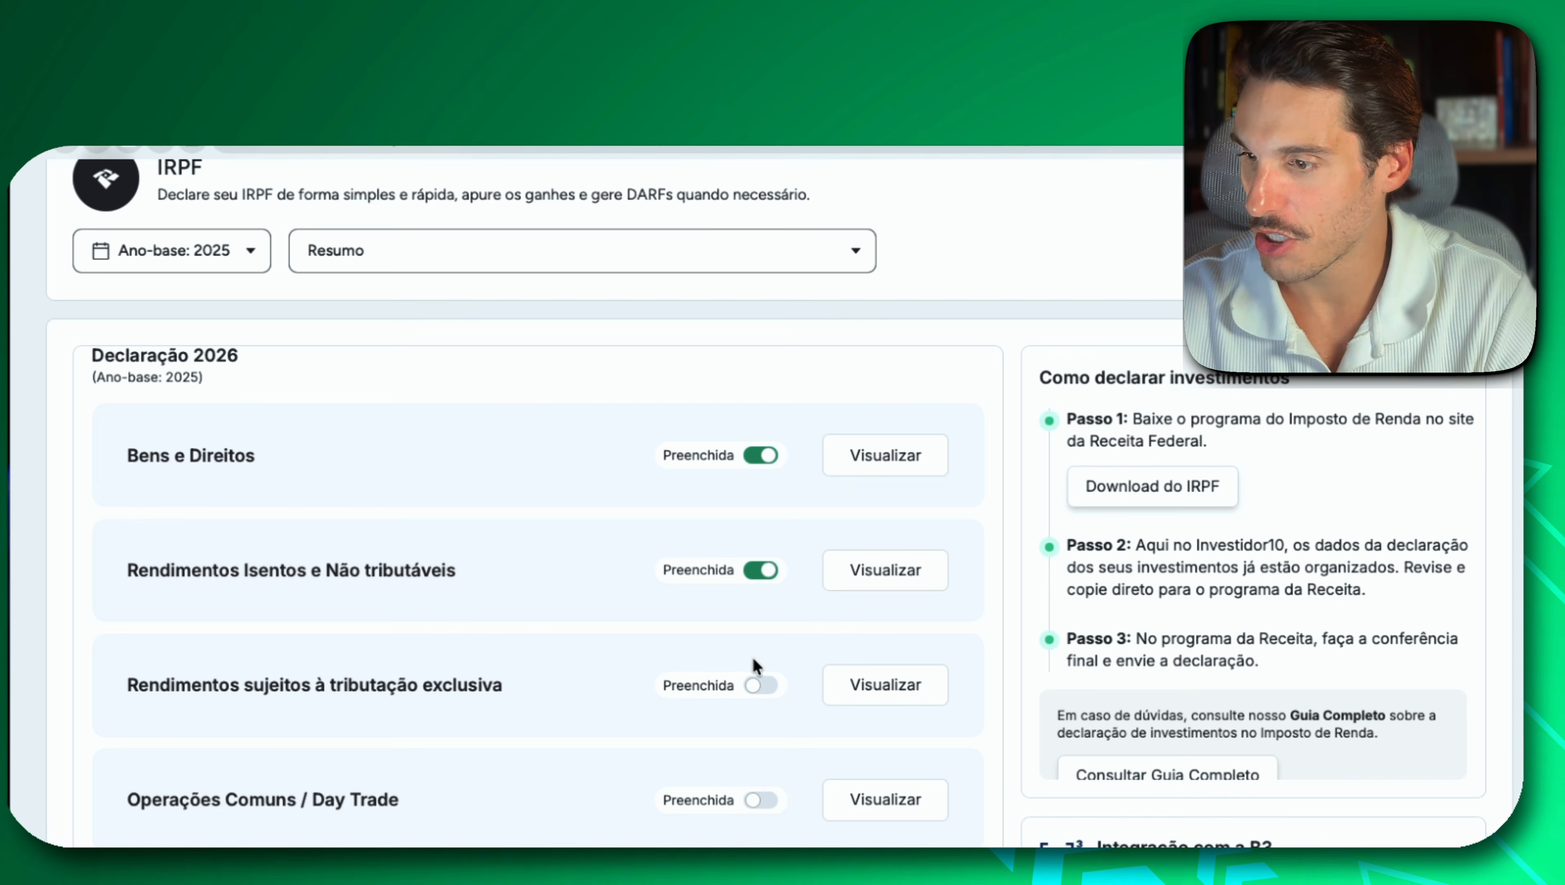
left_click(752, 685)
left_click(758, 803)
scroll(756, 801, "down", 2)
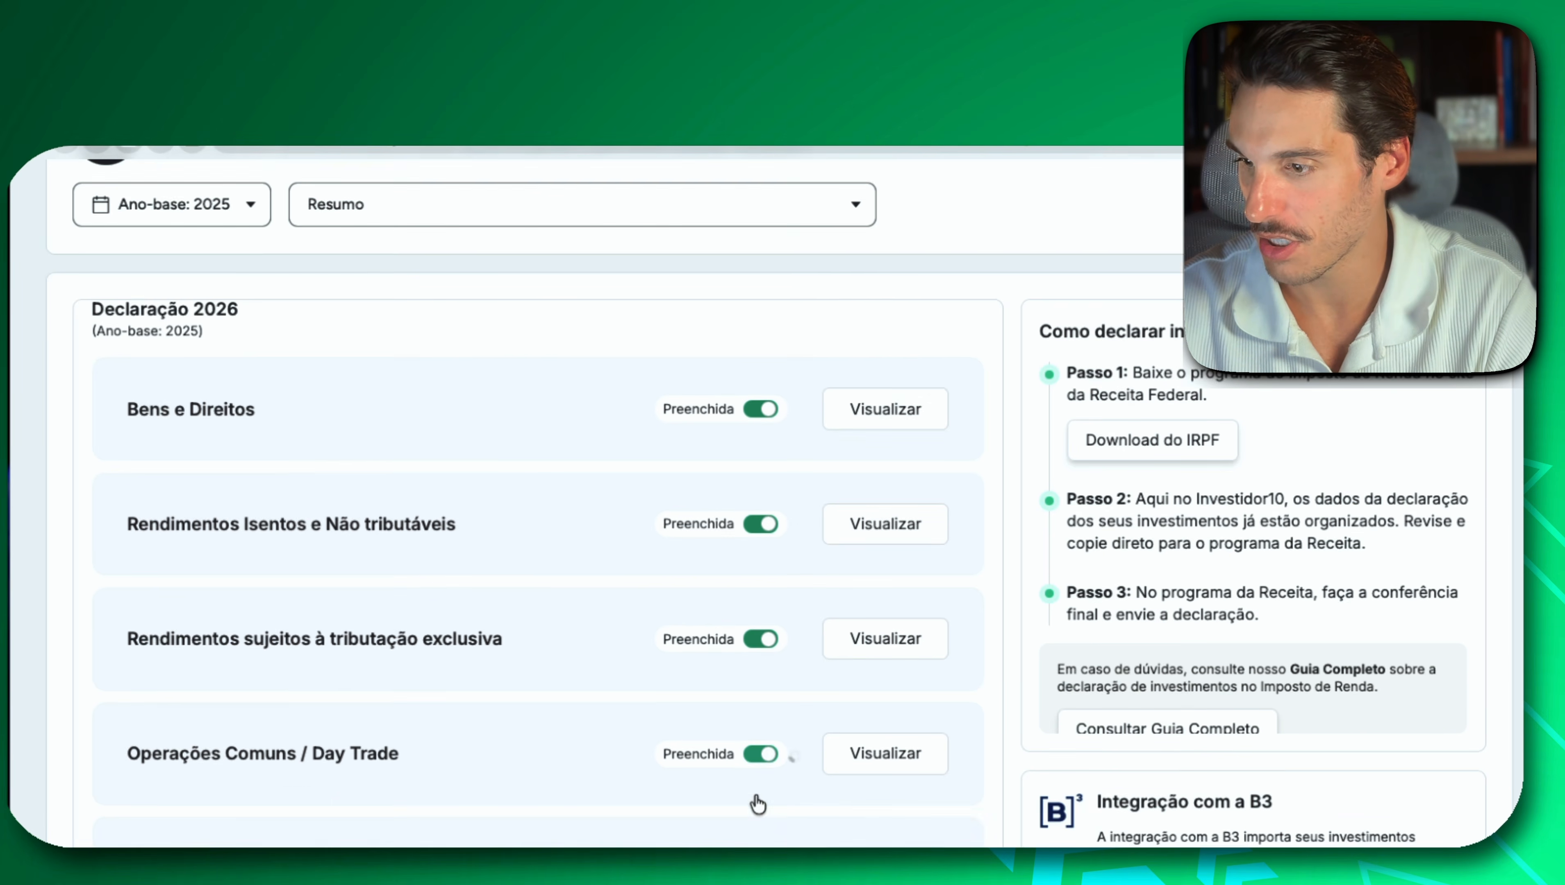
left_click(754, 780)
scroll(952, 669, "down", 10)
scroll(953, 668, "up", 10)
scroll(1056, 434, "up", 1)
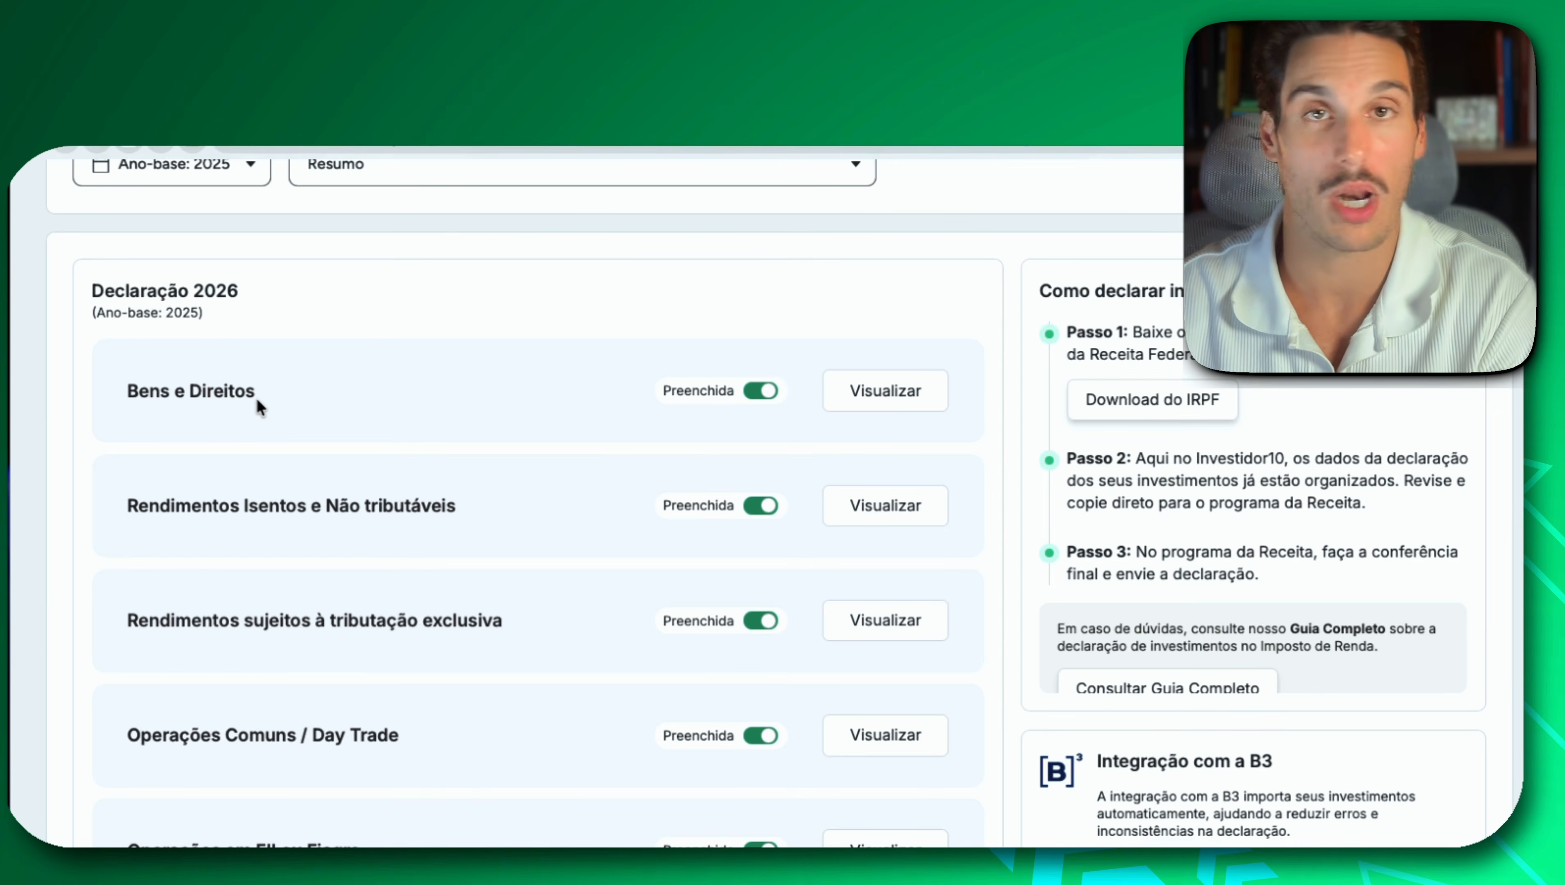
View the Bens e Direitos report and highlight the Participações societárias group and Código 01 - Ações for the BPAC11 holding.
left_click(902, 396)
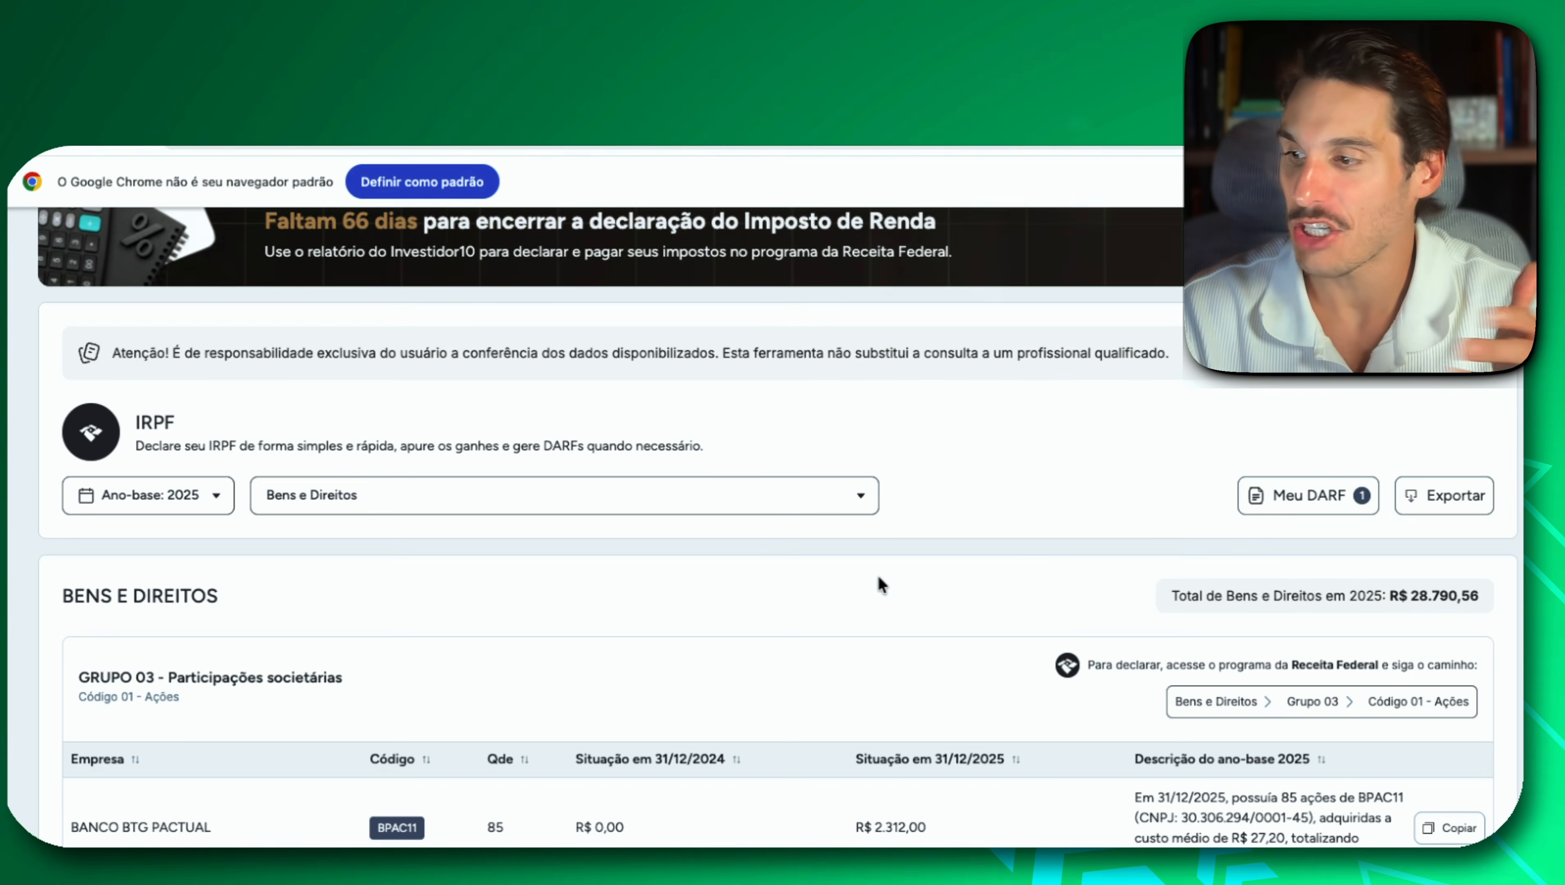
scroll(882, 585, "down", 2)
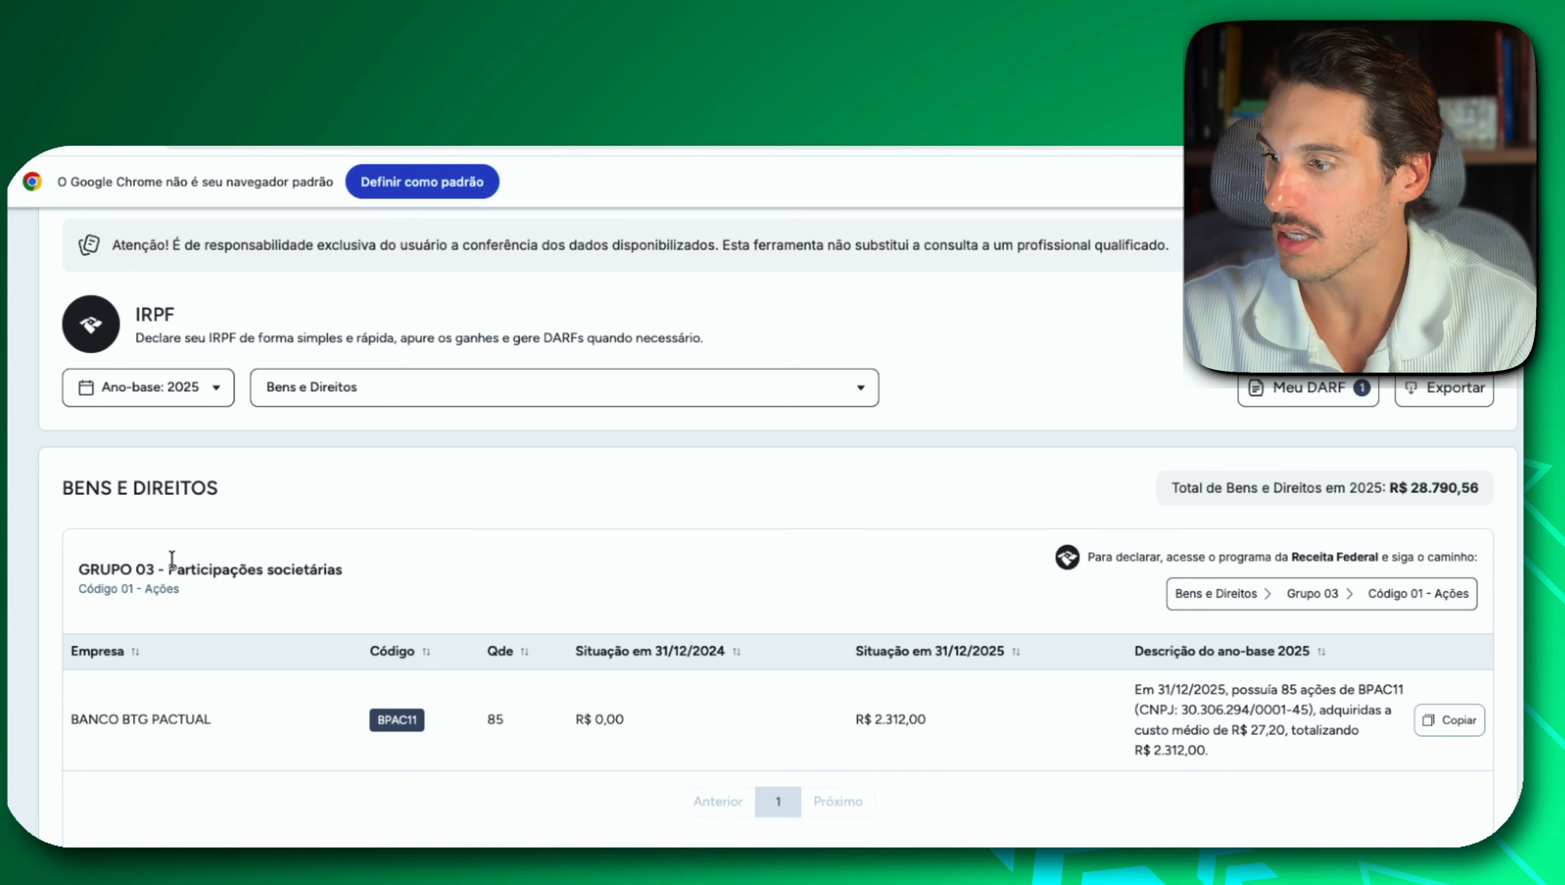
left_click_drag(168, 570, 340, 567)
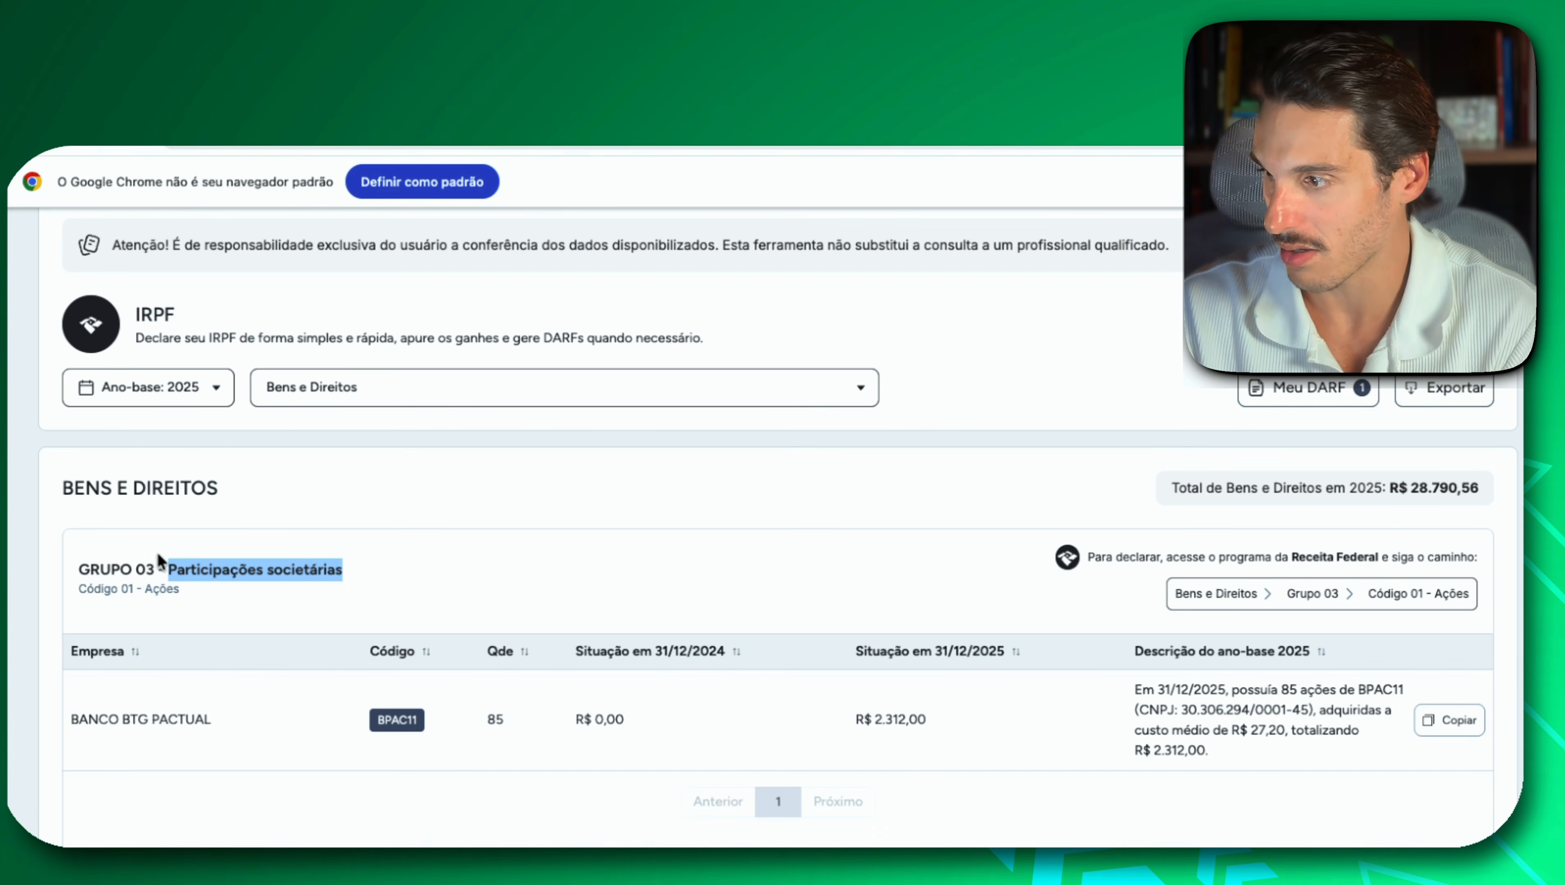
left_click(76, 598)
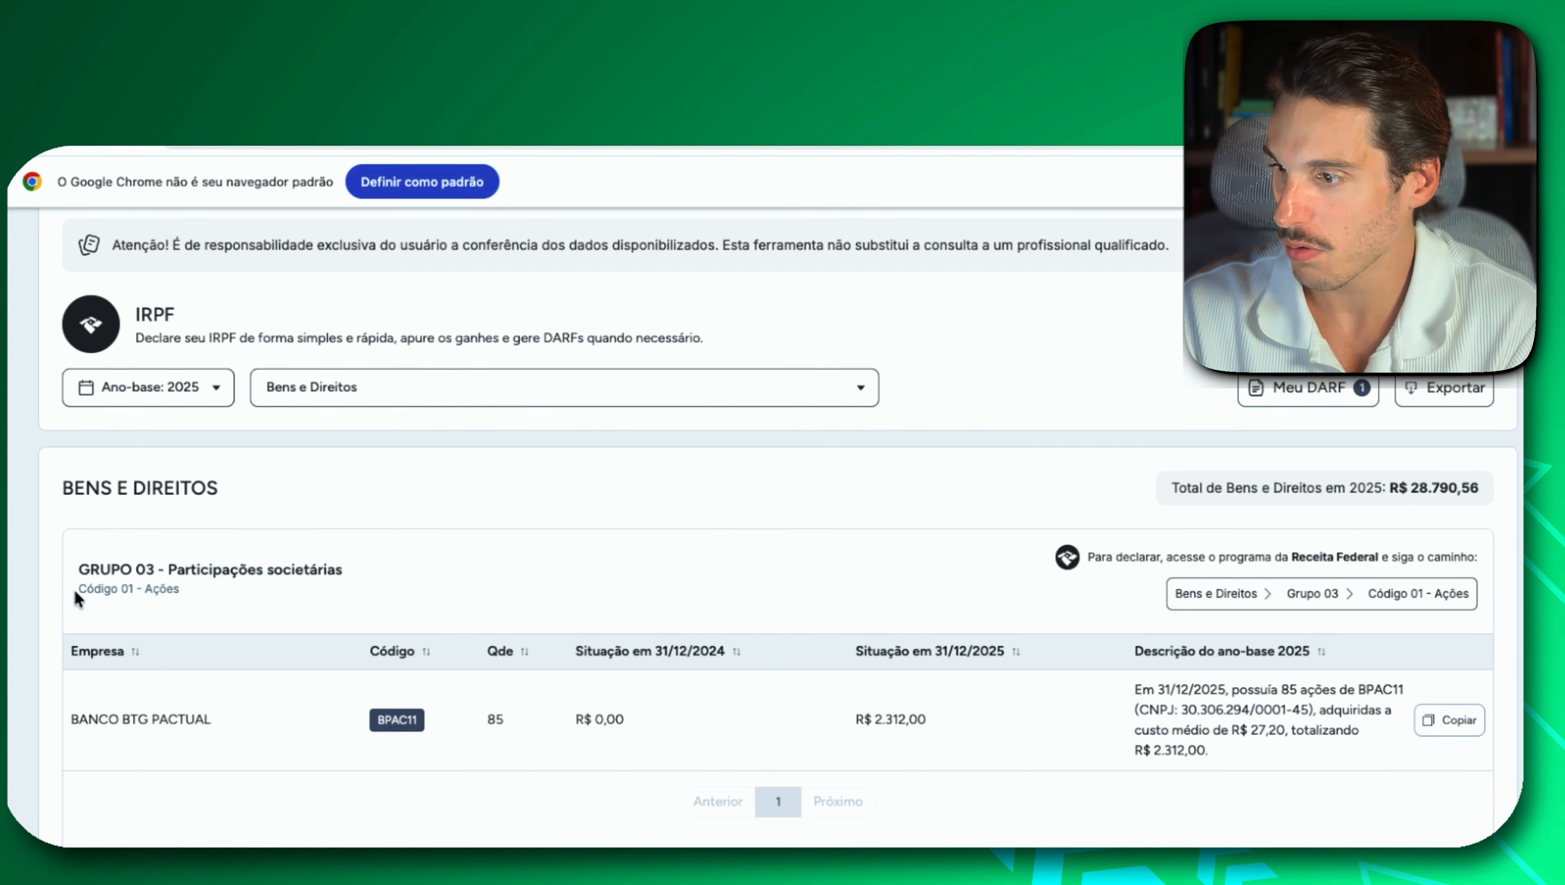
left_click_drag(76, 598, 172, 592)
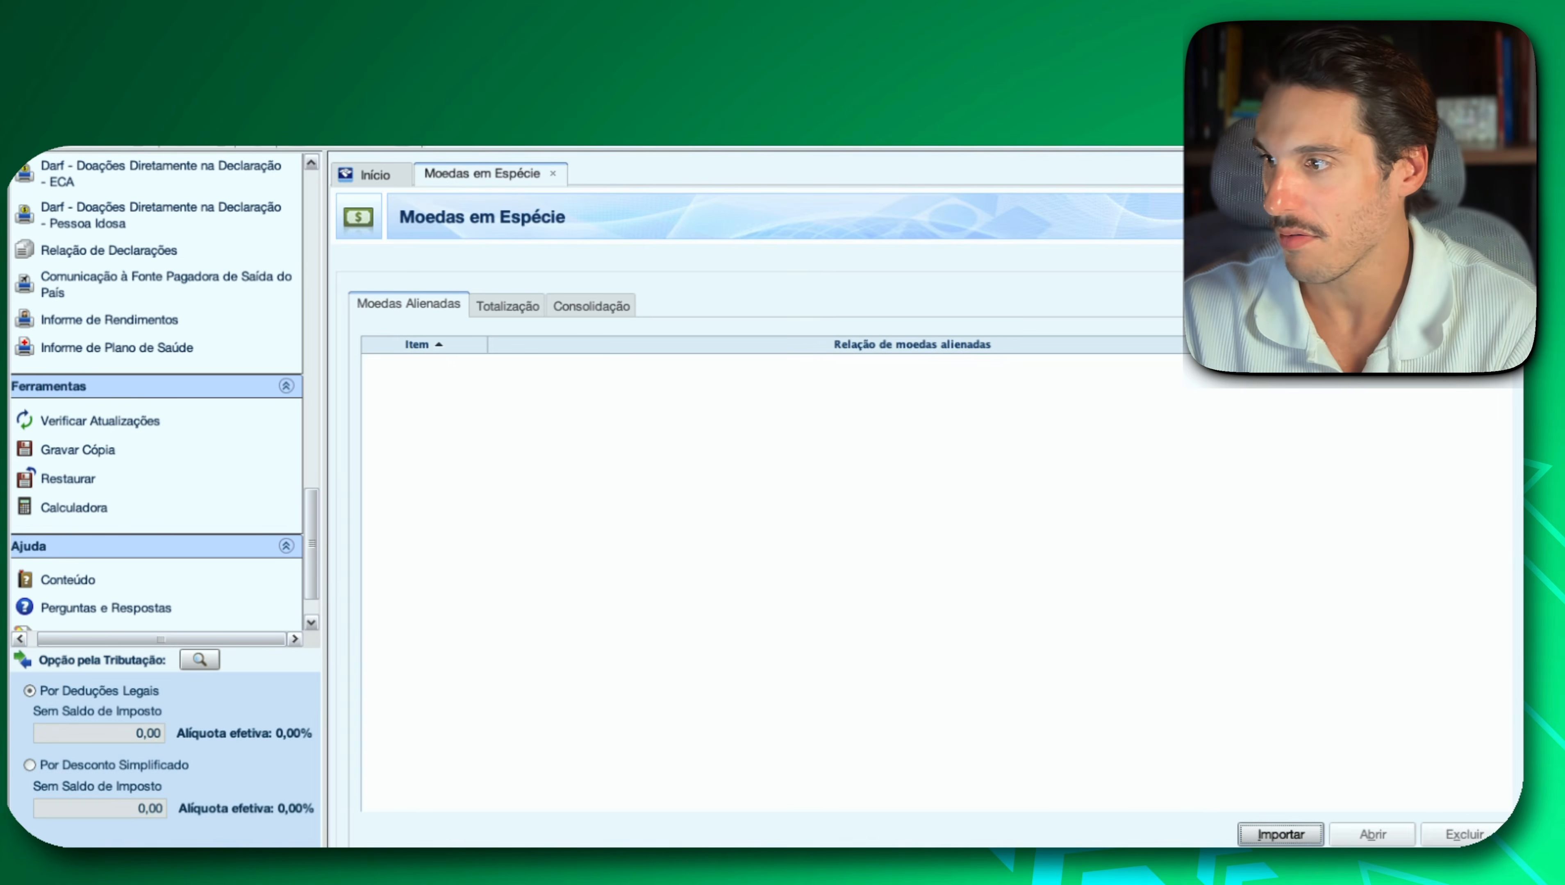
In the IRPF program, create a new Bens e Direitos entry with group 03 - Participações Societárias and code 01 - Ações.
scroll(127, 316, "up", 10)
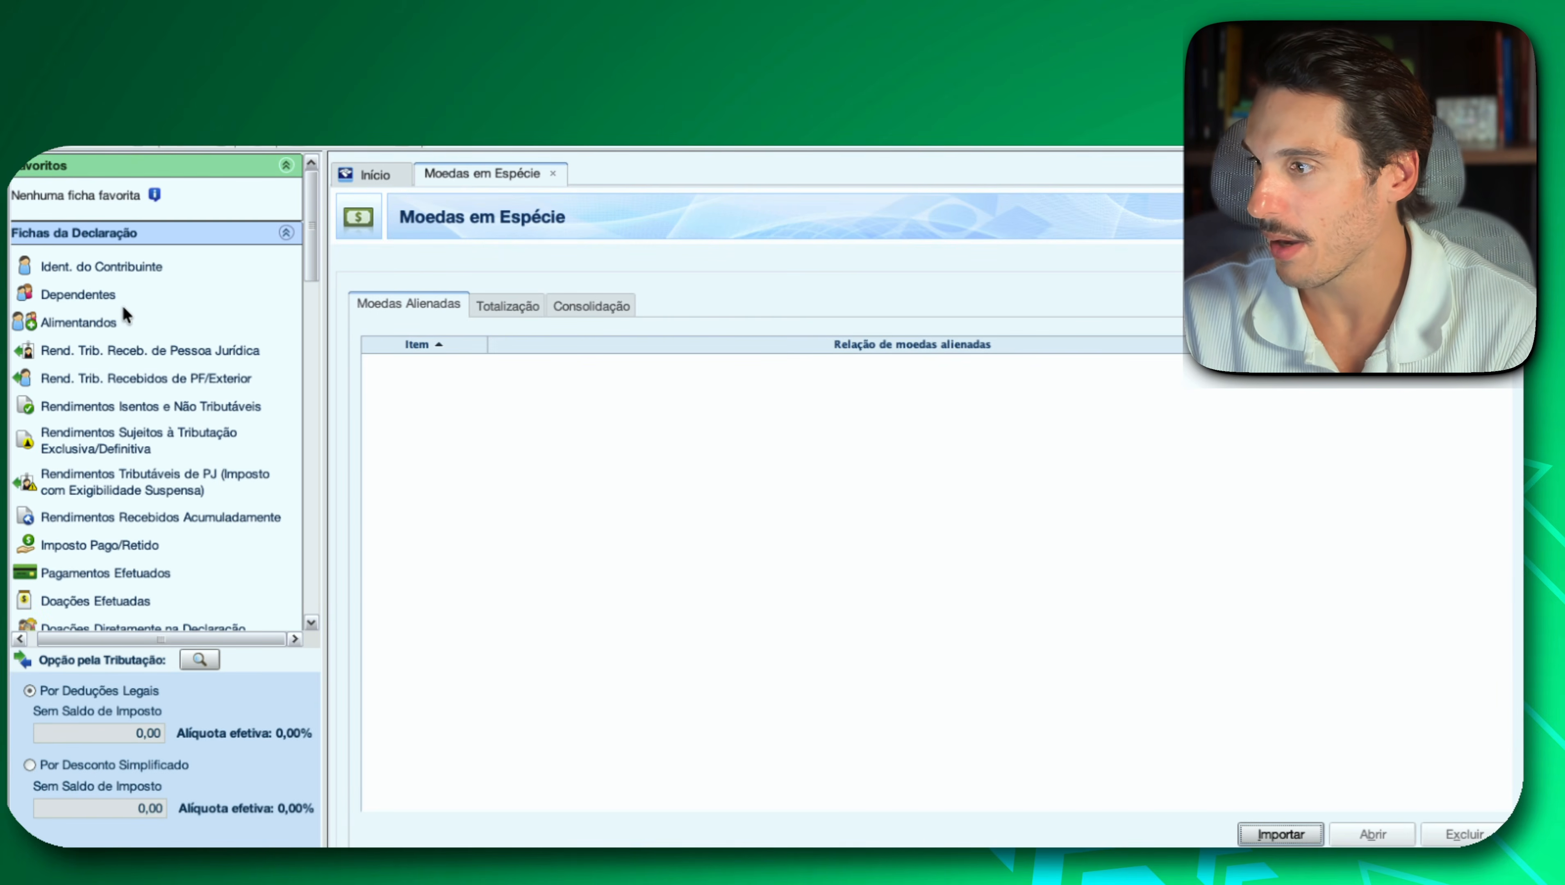
scroll(124, 490, "down", 2)
scroll(122, 494, "down", 3)
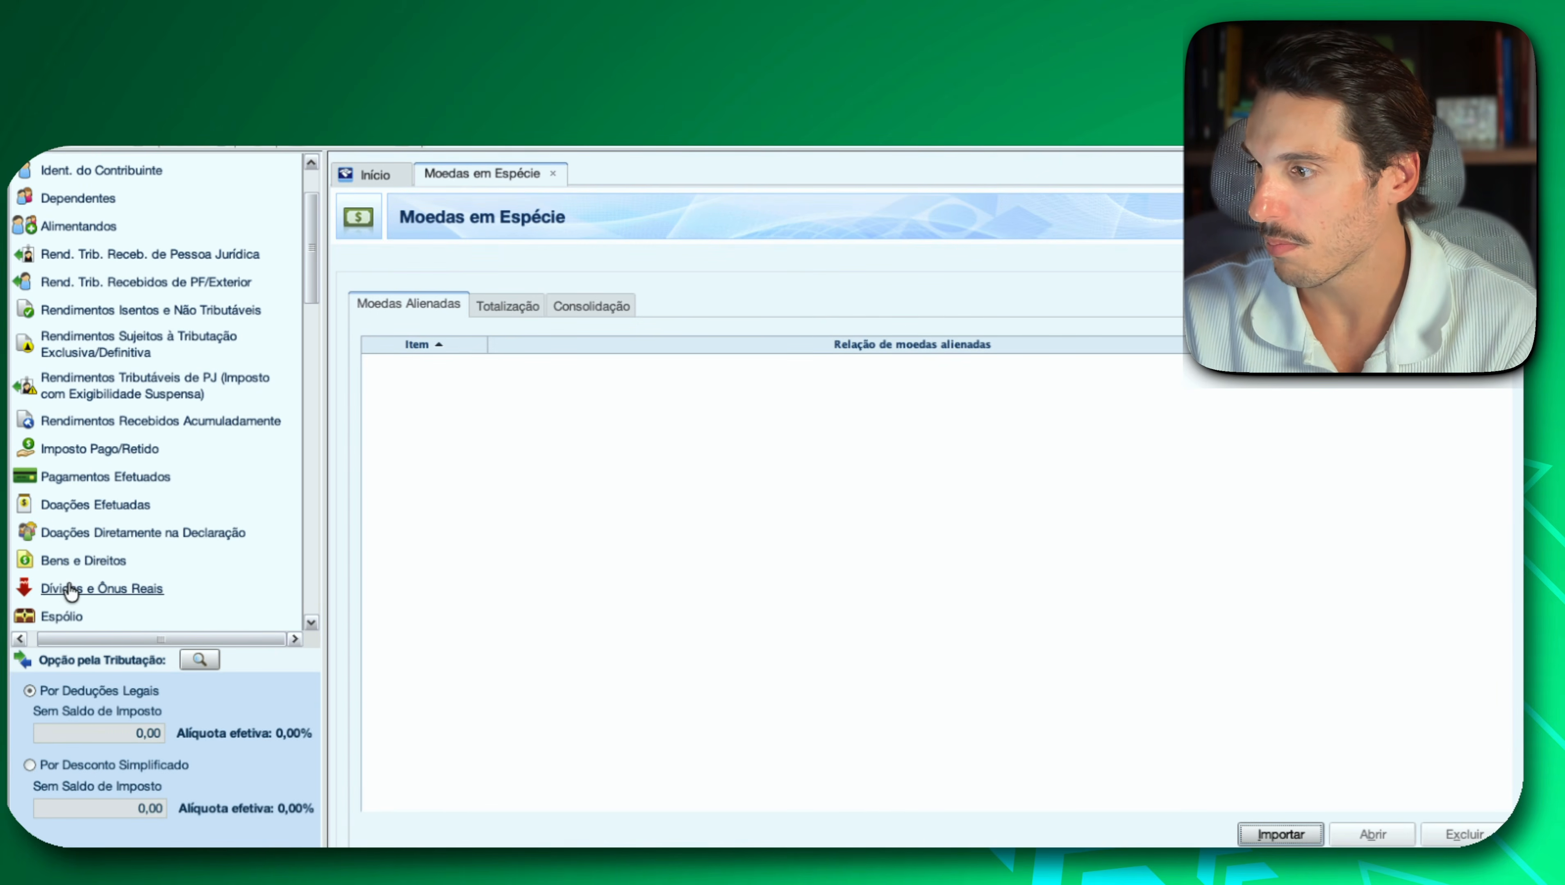
left_click(77, 561)
left_click(1295, 837)
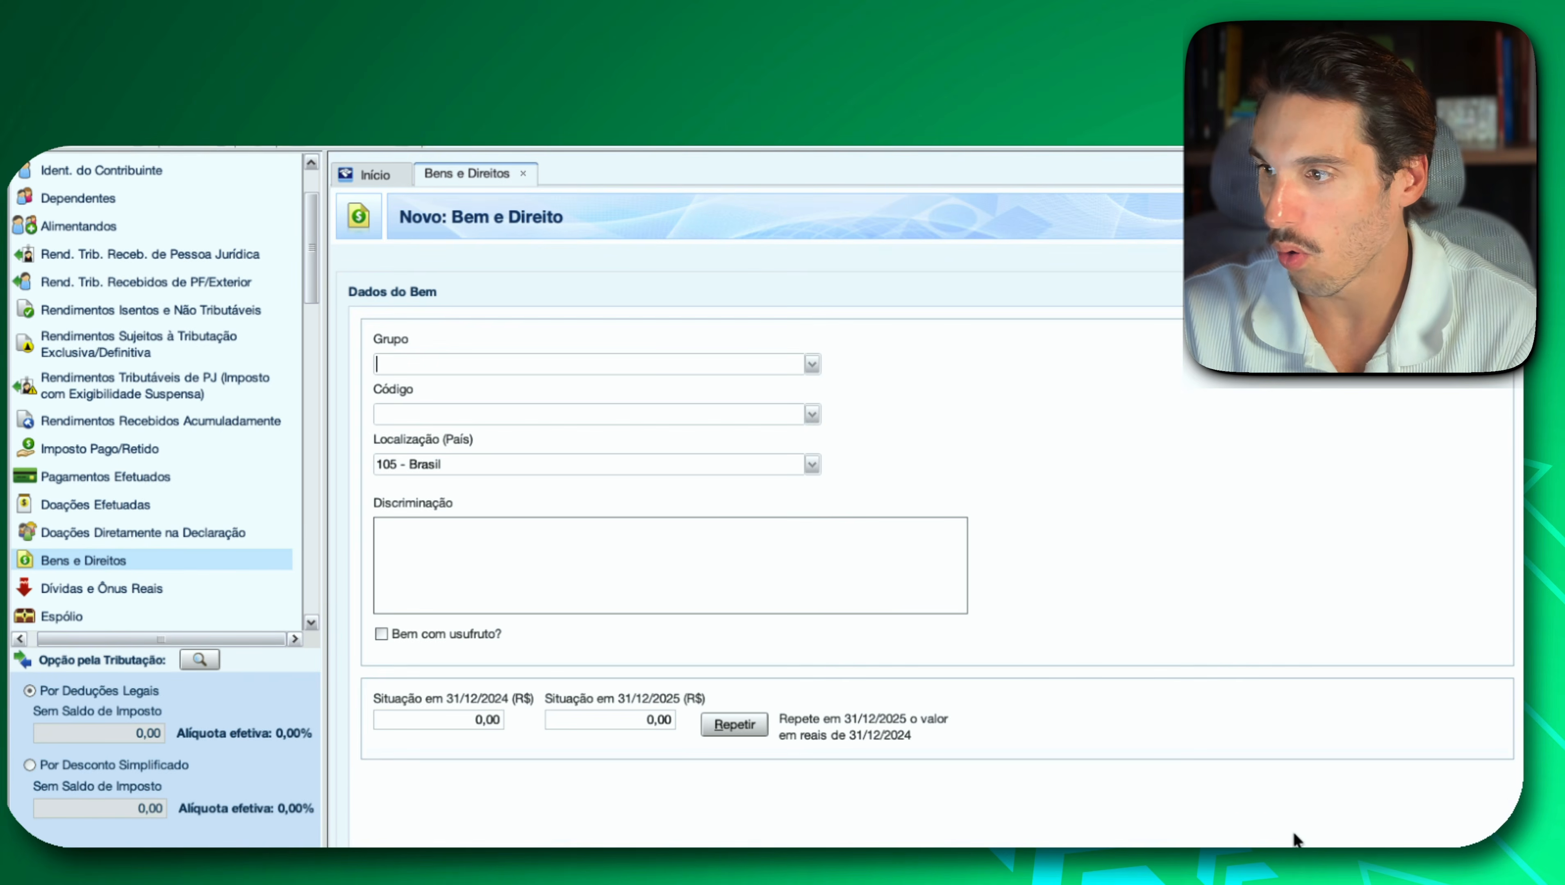
left_click(809, 367)
left_click(607, 420)
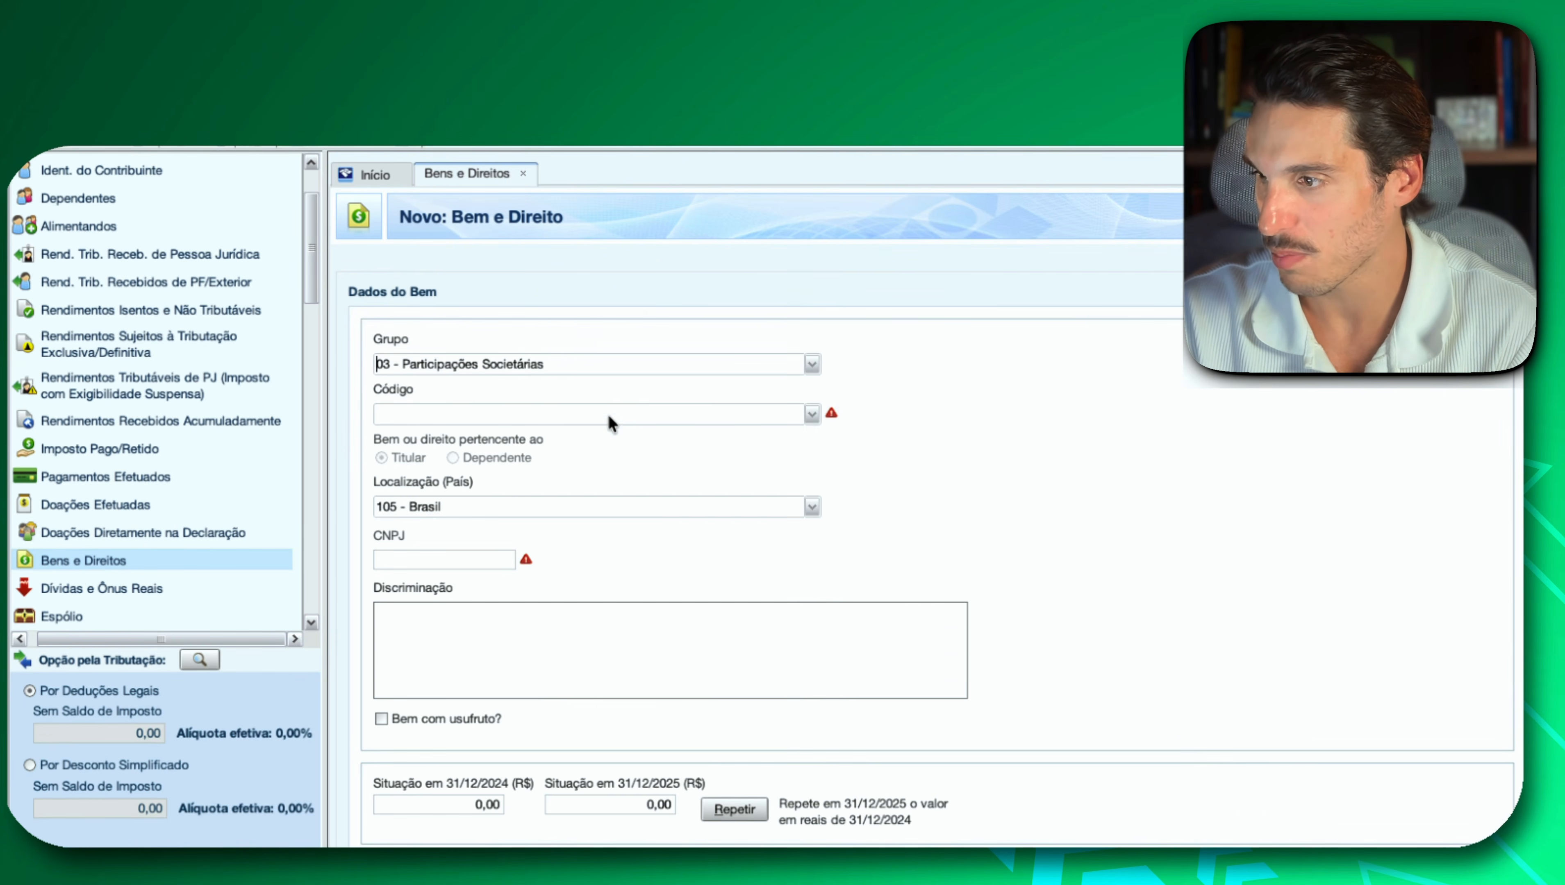
left_click(811, 415)
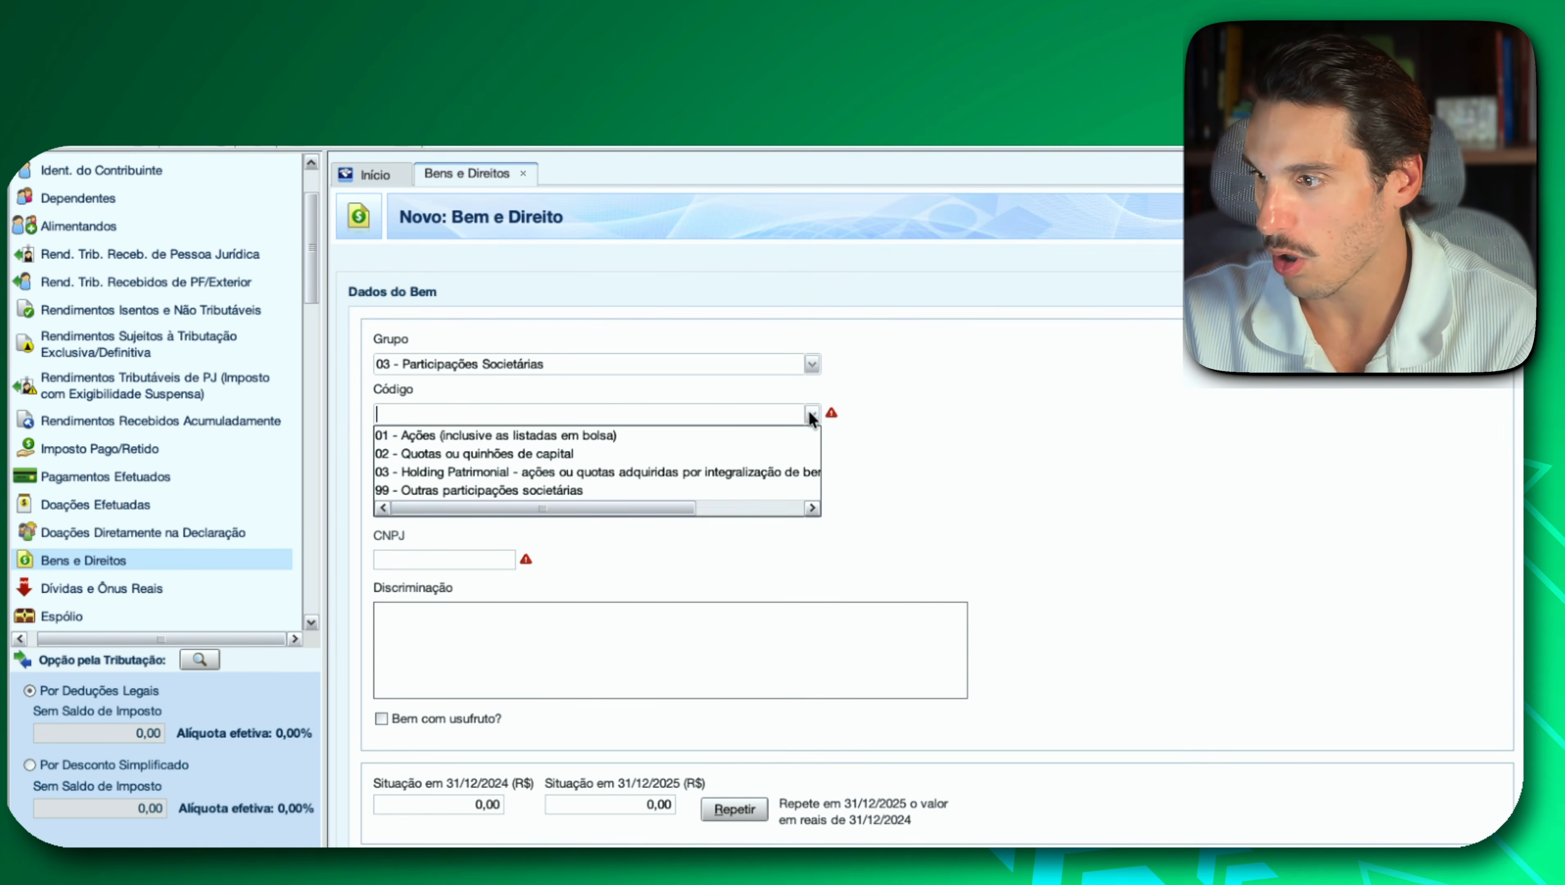
left_click(707, 428)
Paste the BPAC11 holding description into Discriminação and copy the company's CNPJ from it into the CNPJ field.
left_click(476, 645)
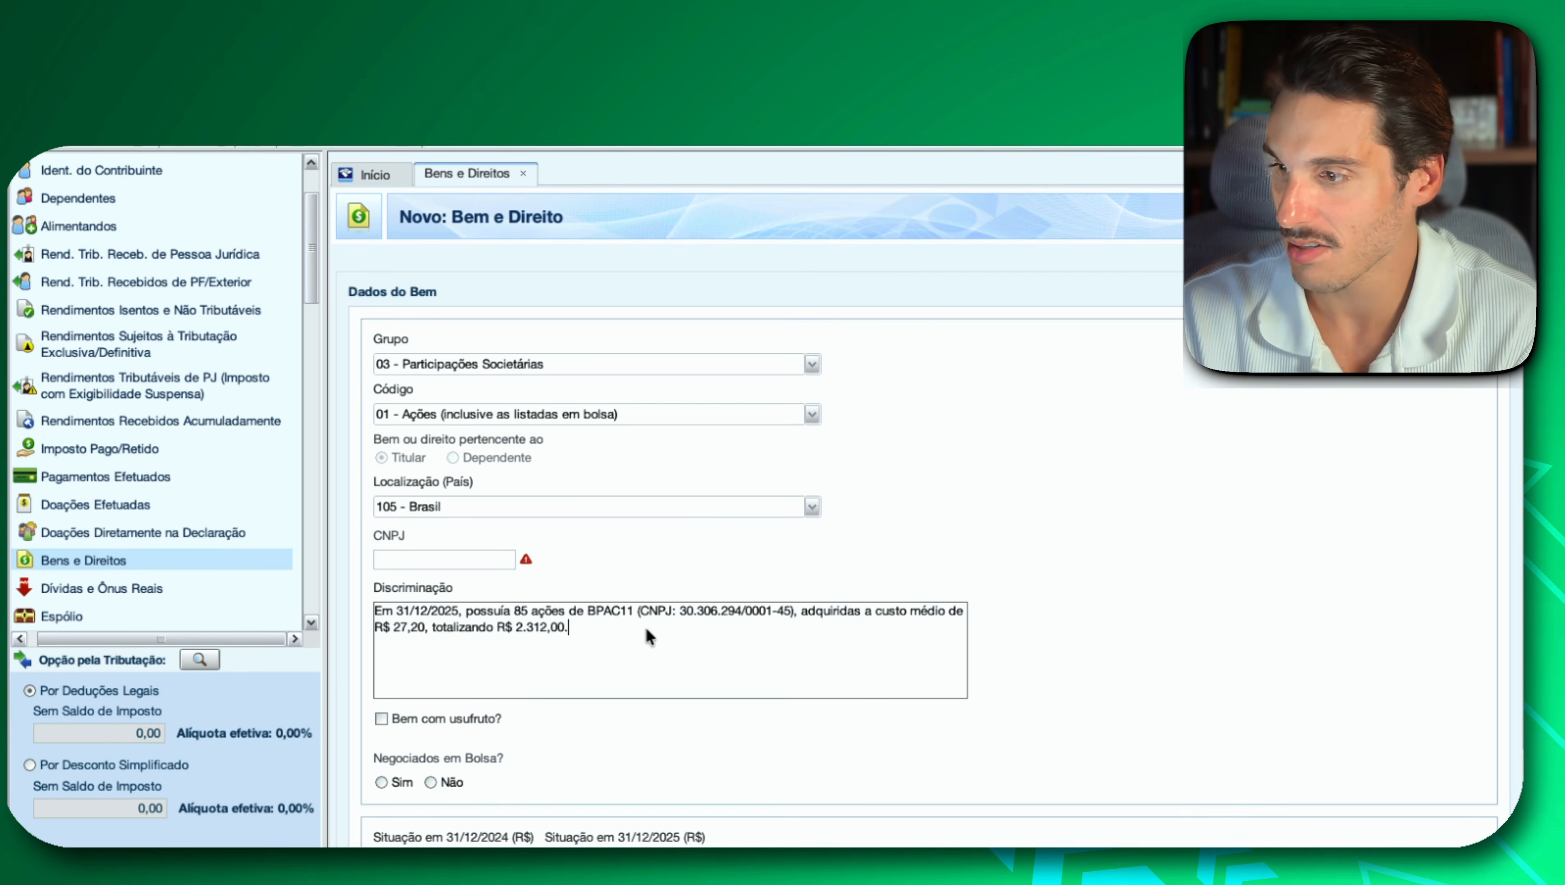
left_click(684, 613)
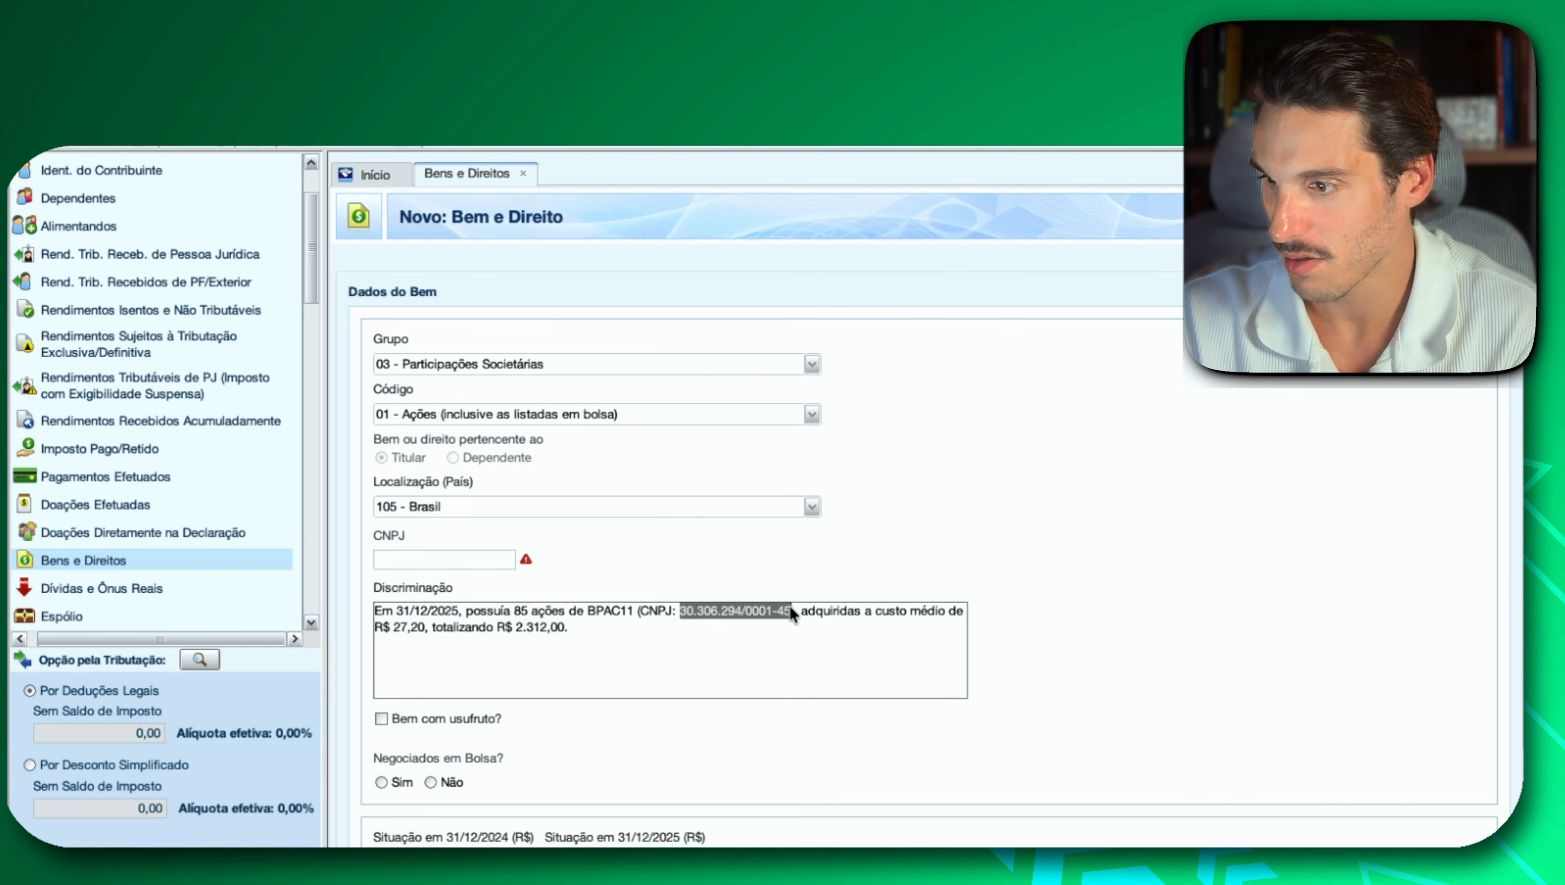
left_click(439, 566)
key("ctrl+v")
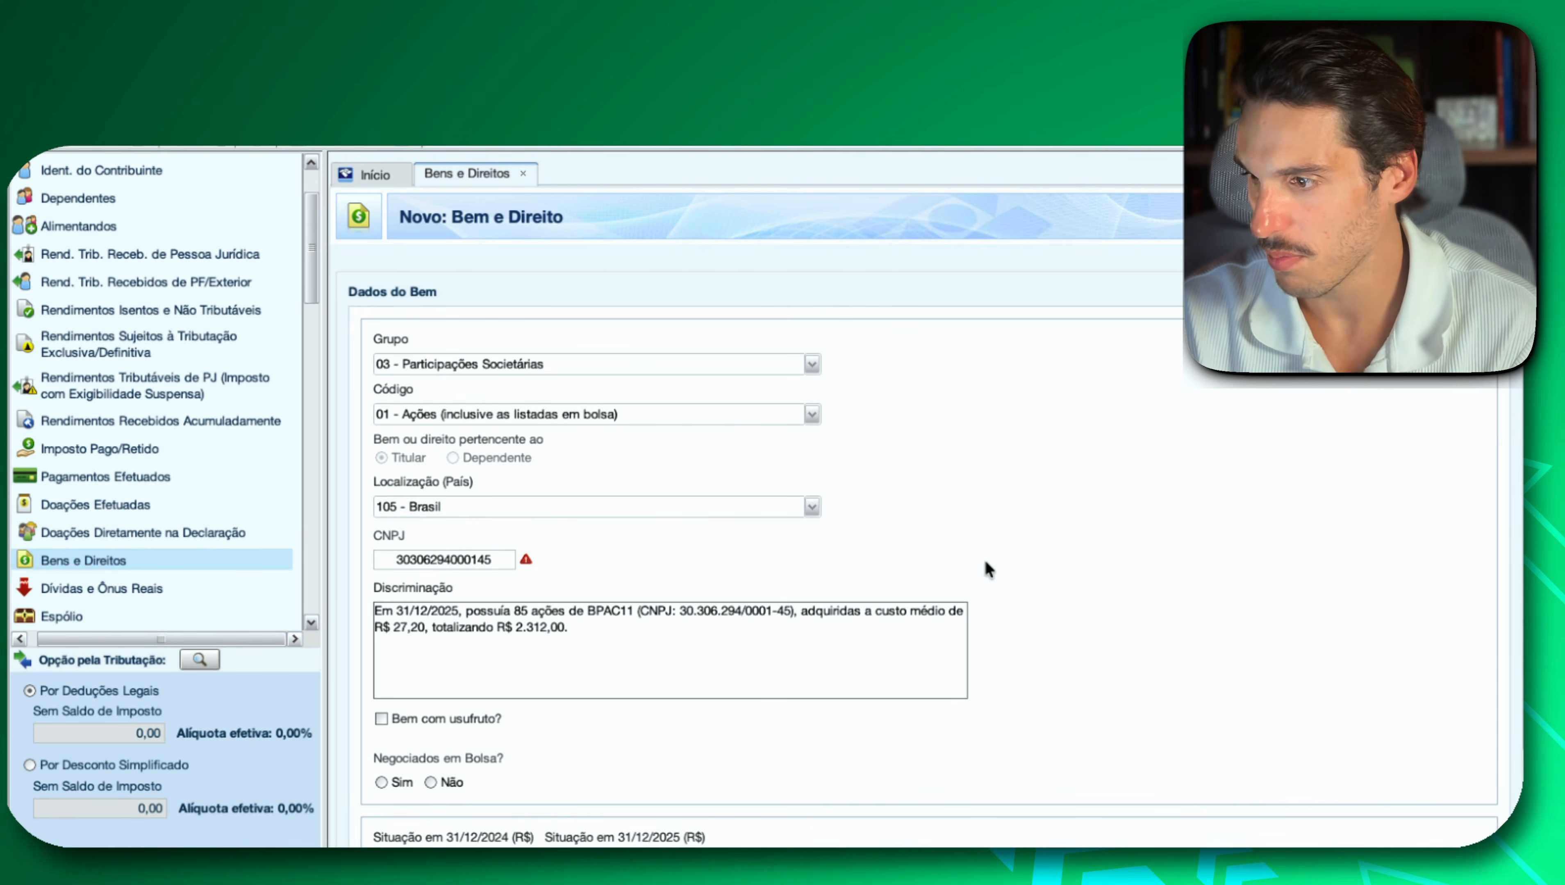
Declare the shares as traded on the stock exchange with the trading code bpac11.
scroll(985, 559, "down", 3)
scroll(984, 559, "down", 3)
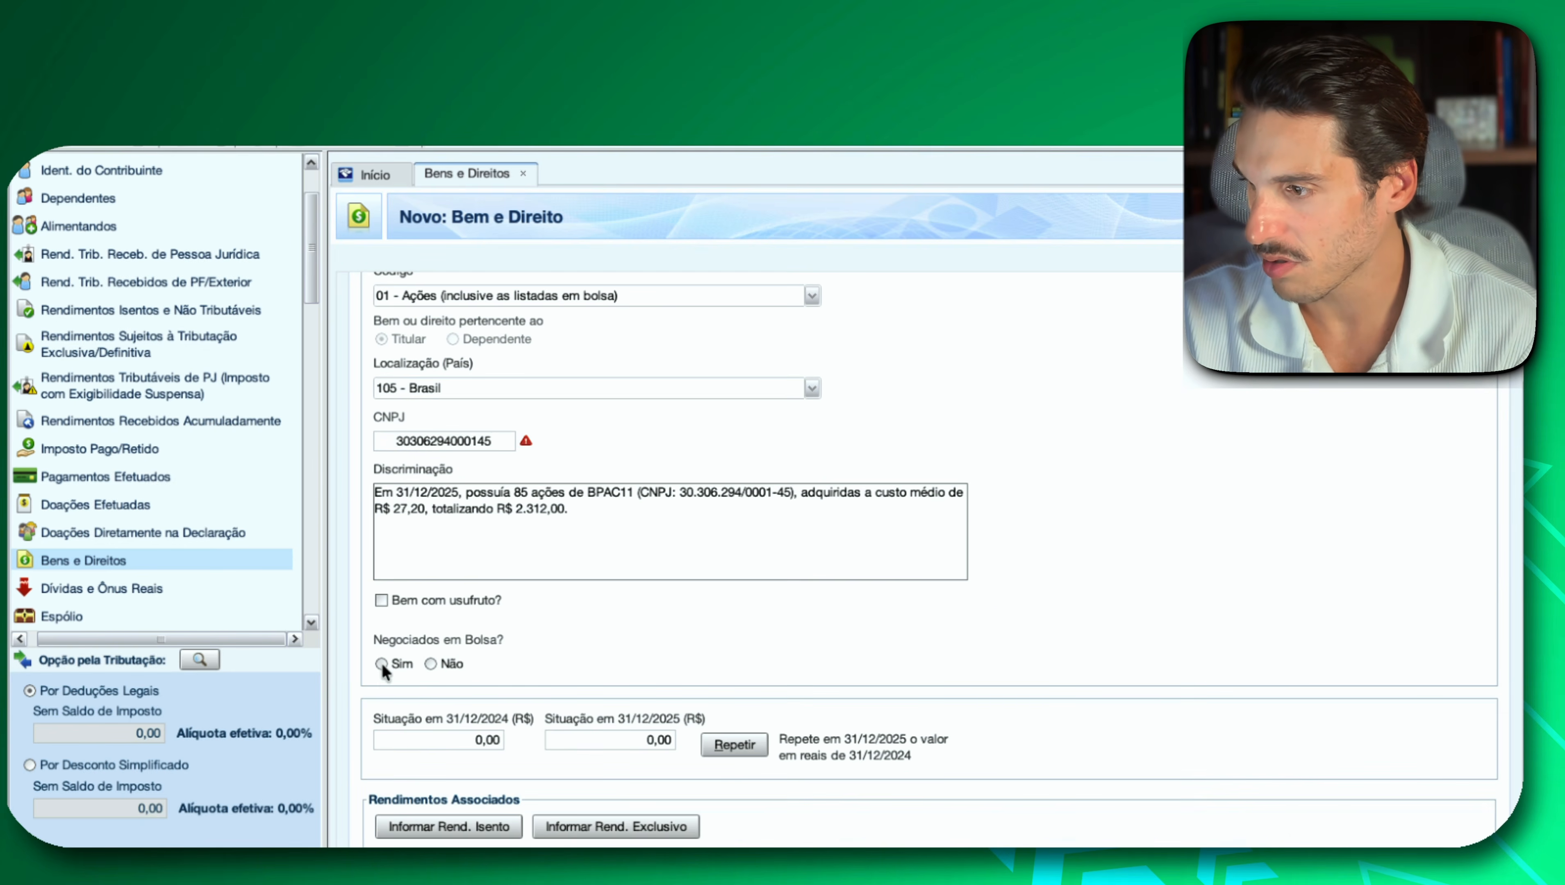
left_click(381, 664)
left_click(740, 657)
type("bpac11")
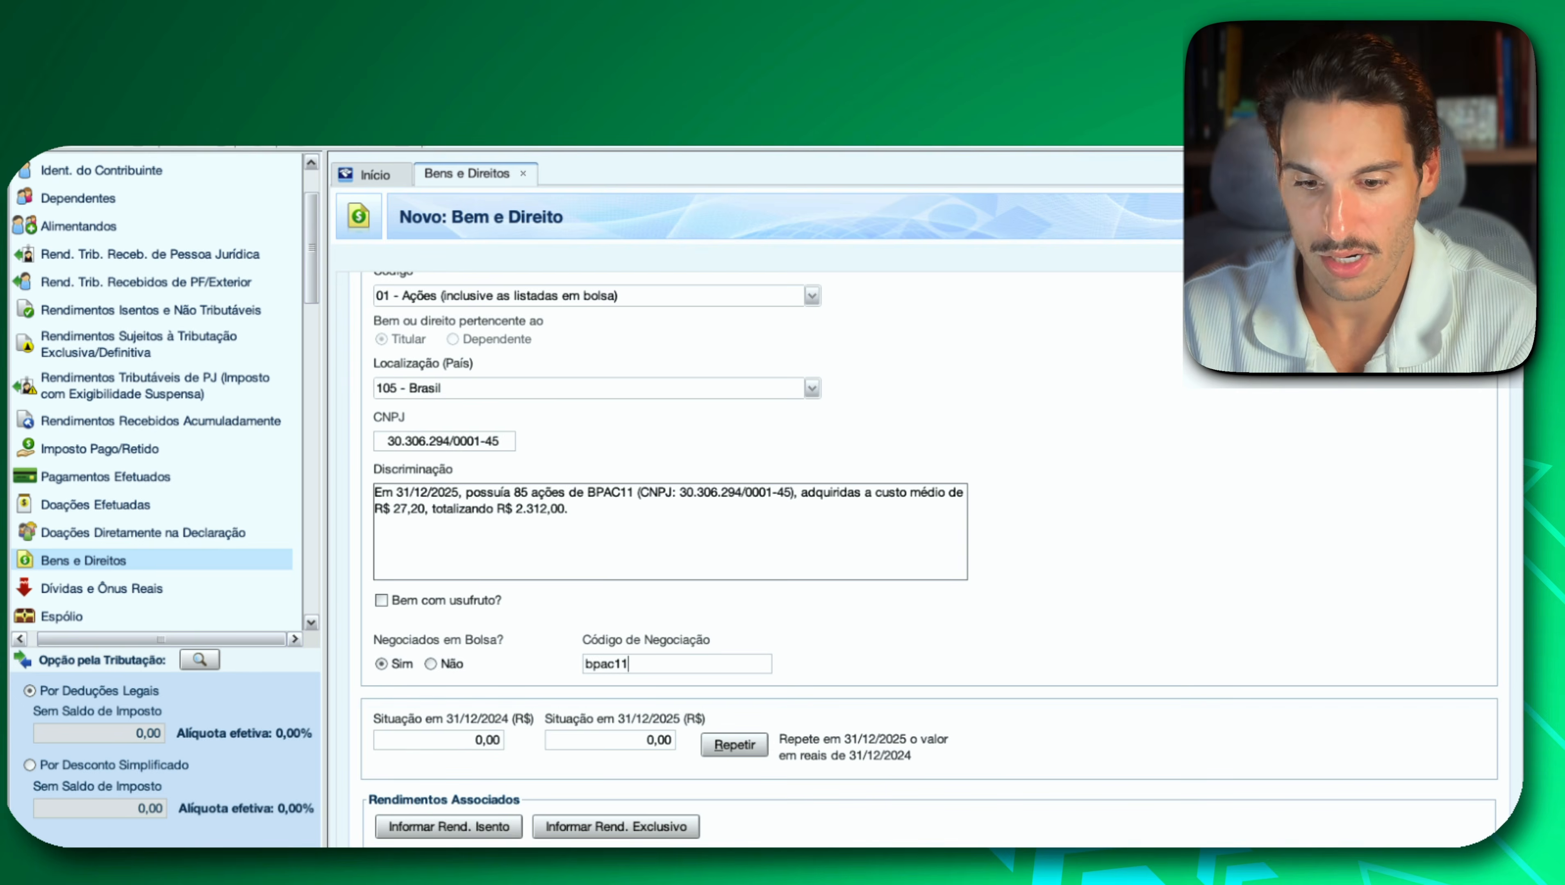
Set the Situação em 31/12/2025 to 2.312,00, the BPAC11 value from the Investidor 10 report, and save the entry.
key("super+Tab")
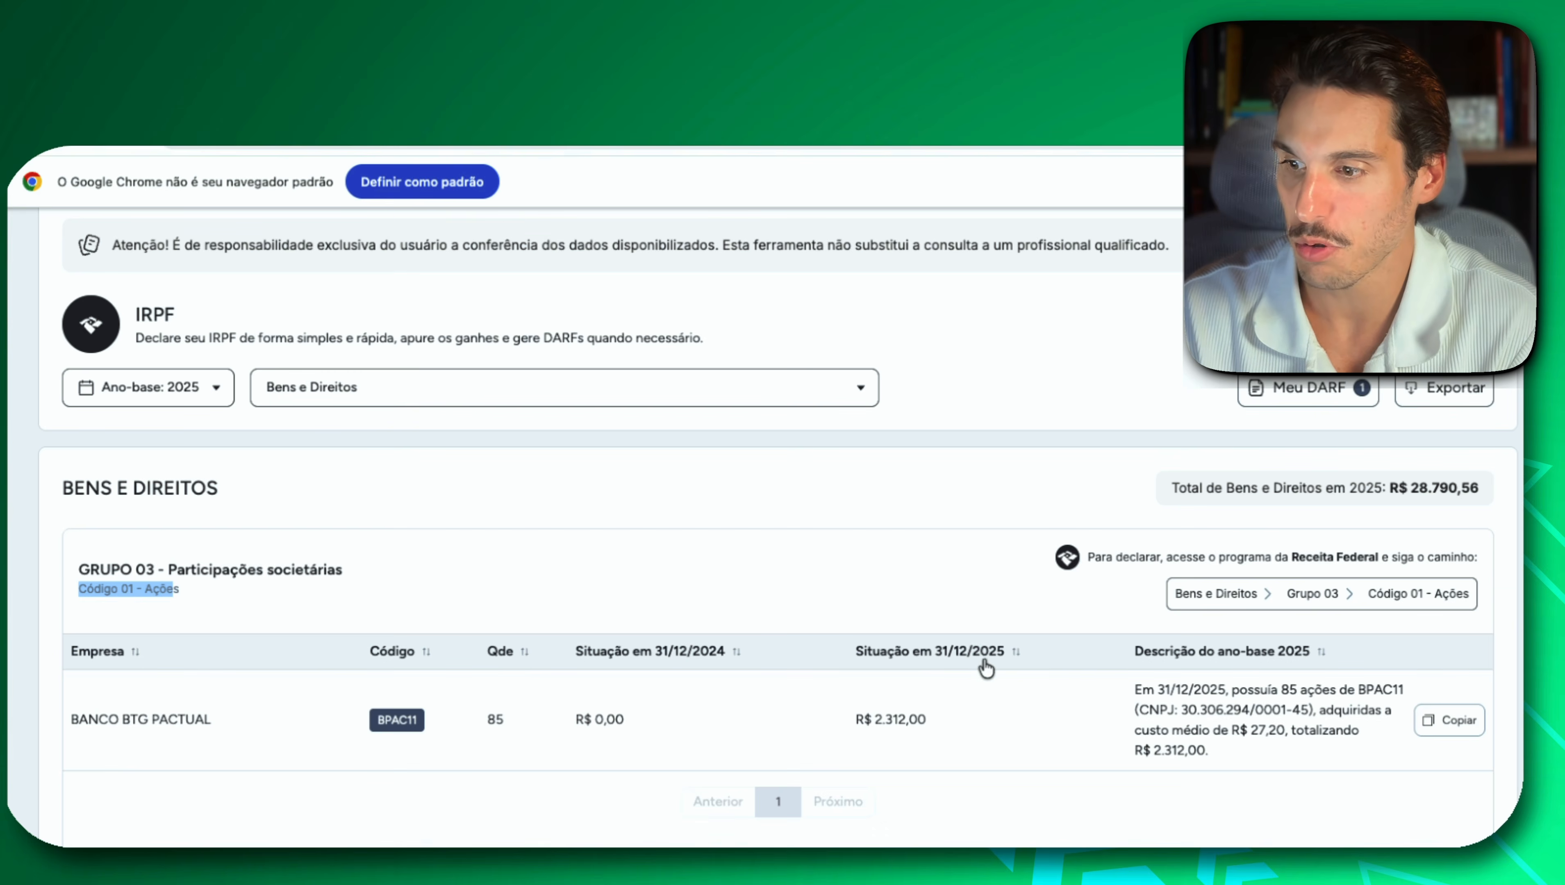
left_click(939, 722)
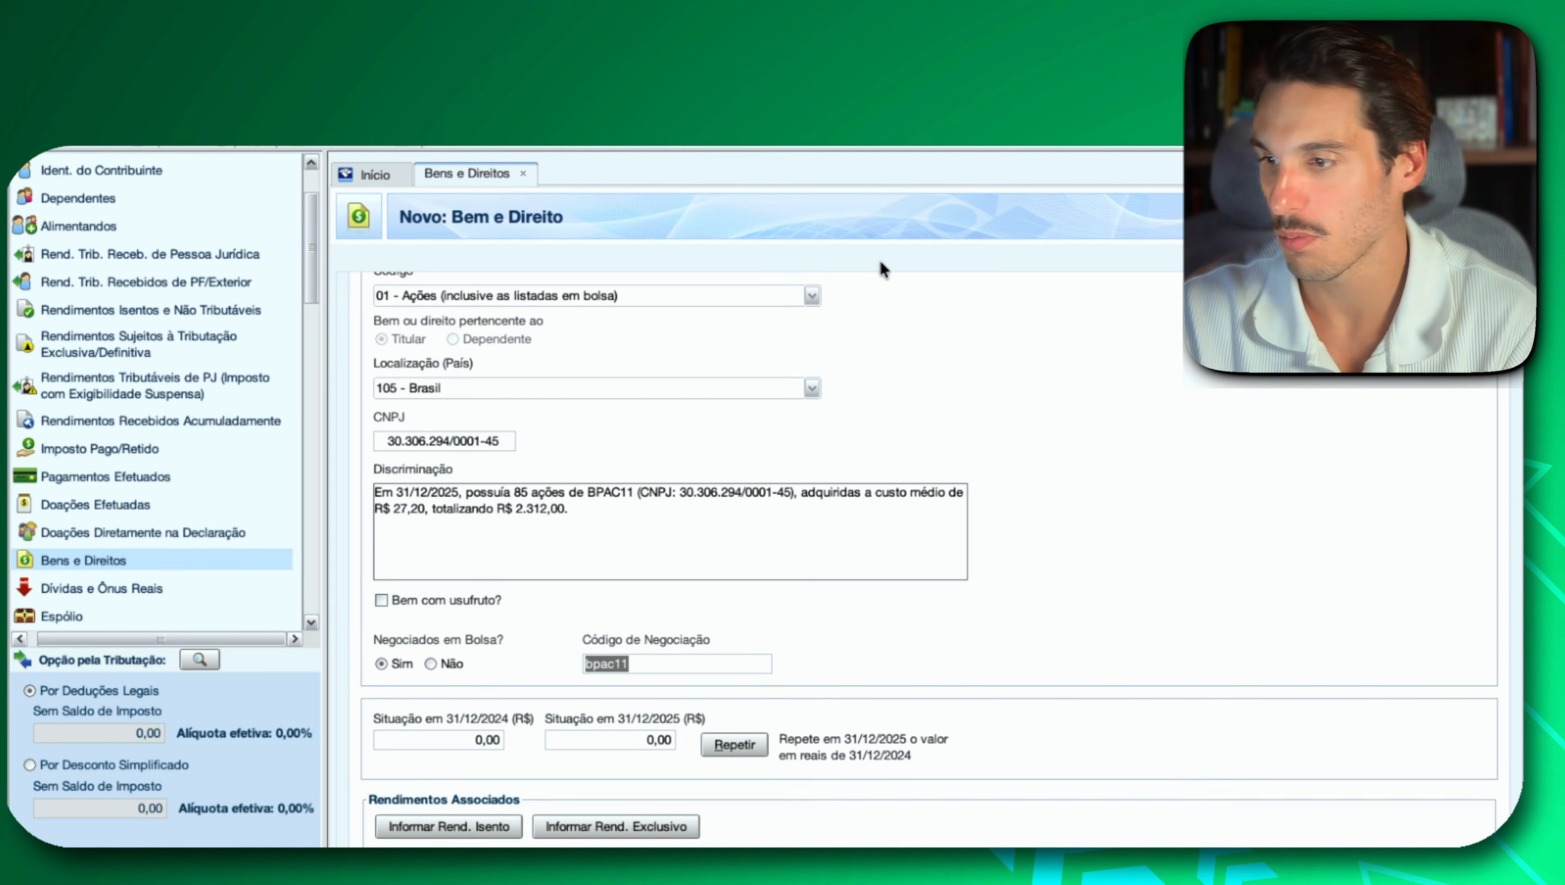
left_click(637, 740)
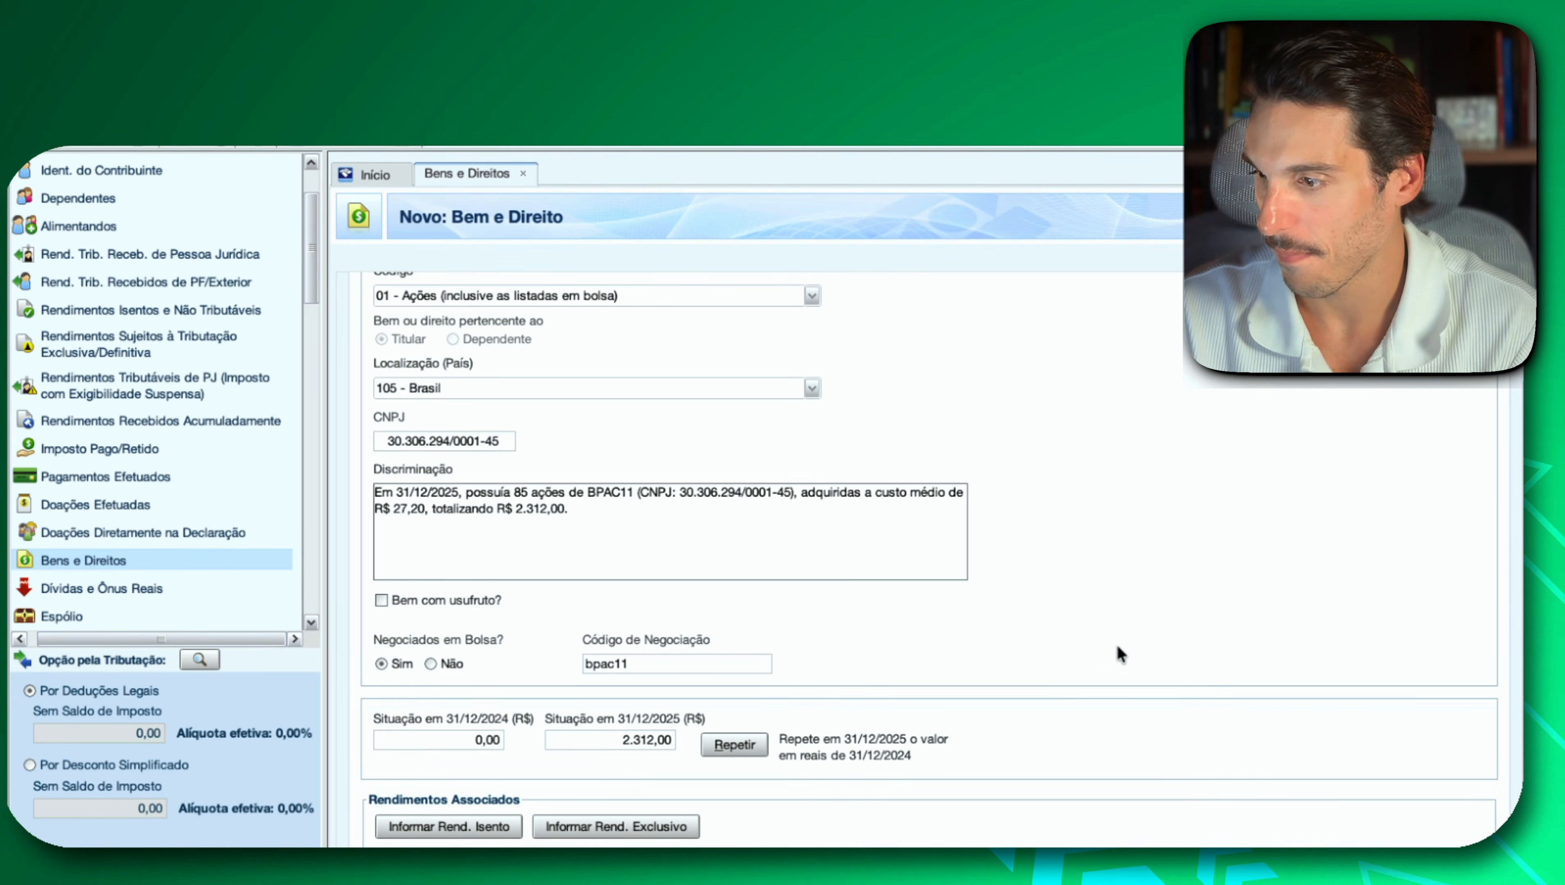
scroll(1116, 646, "down", 1)
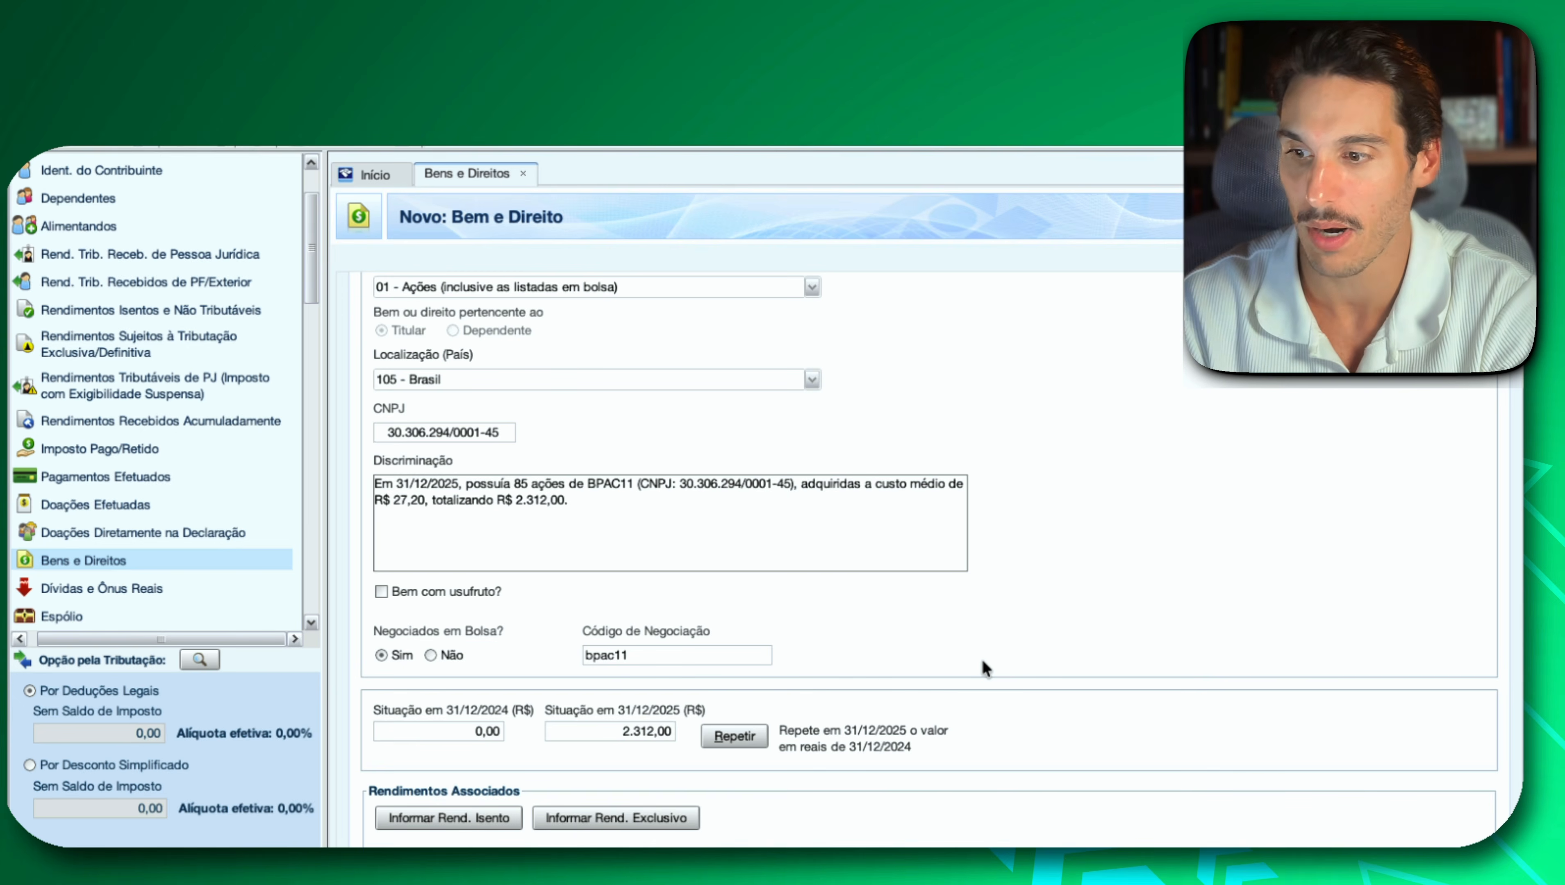
left_click(1254, 838)
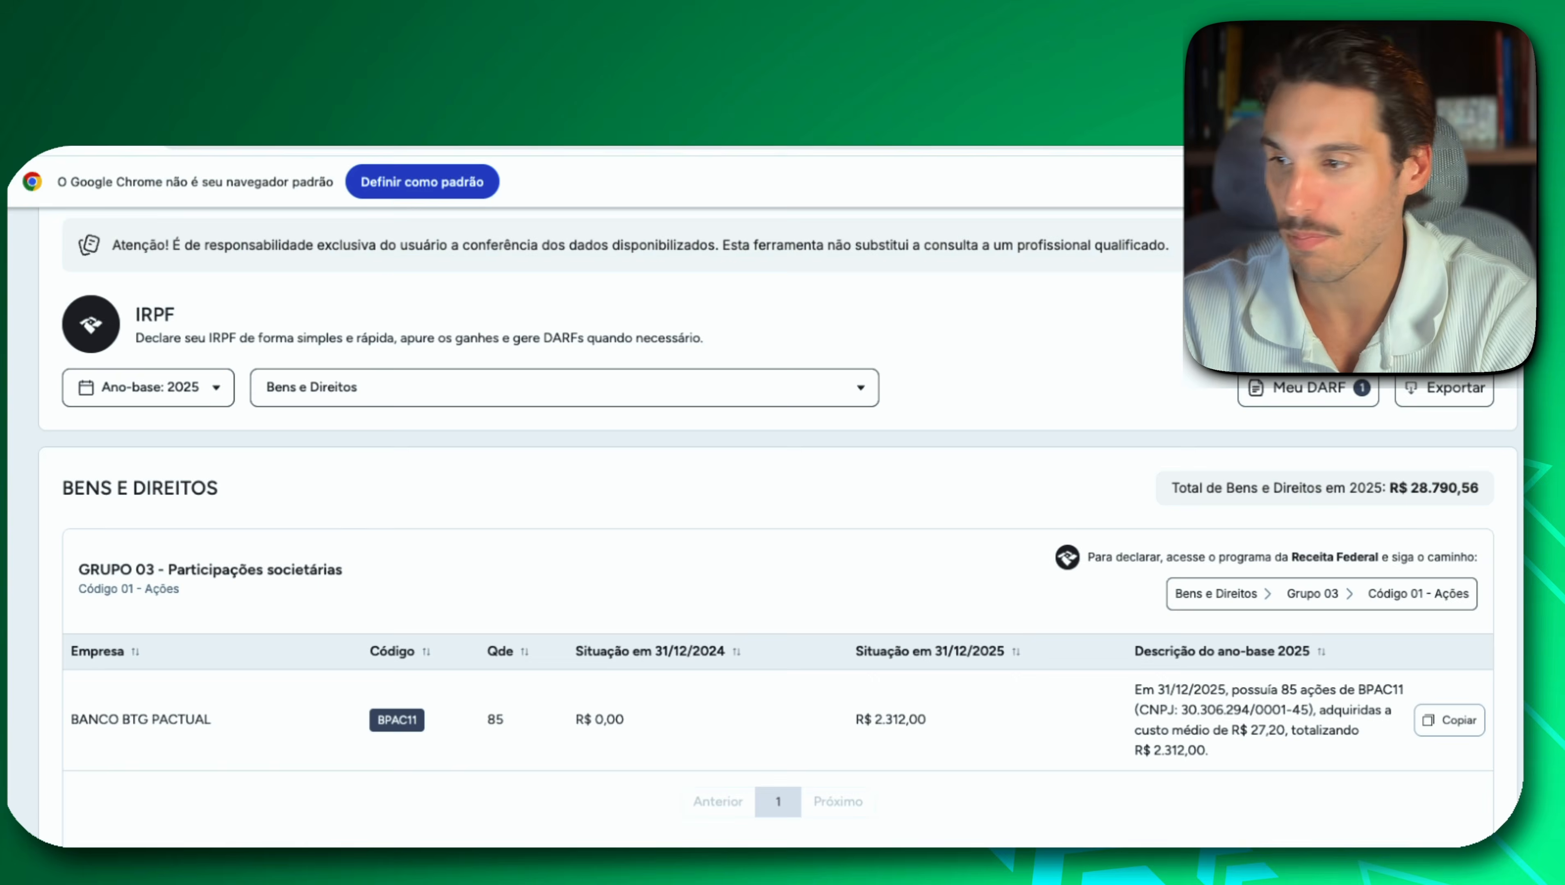
Switch to the Investidor 10 report and examine the Bens e Direitos holdings from BPAC11 down to the Stocks e Reits section.
scroll(360, 648, "down", 2)
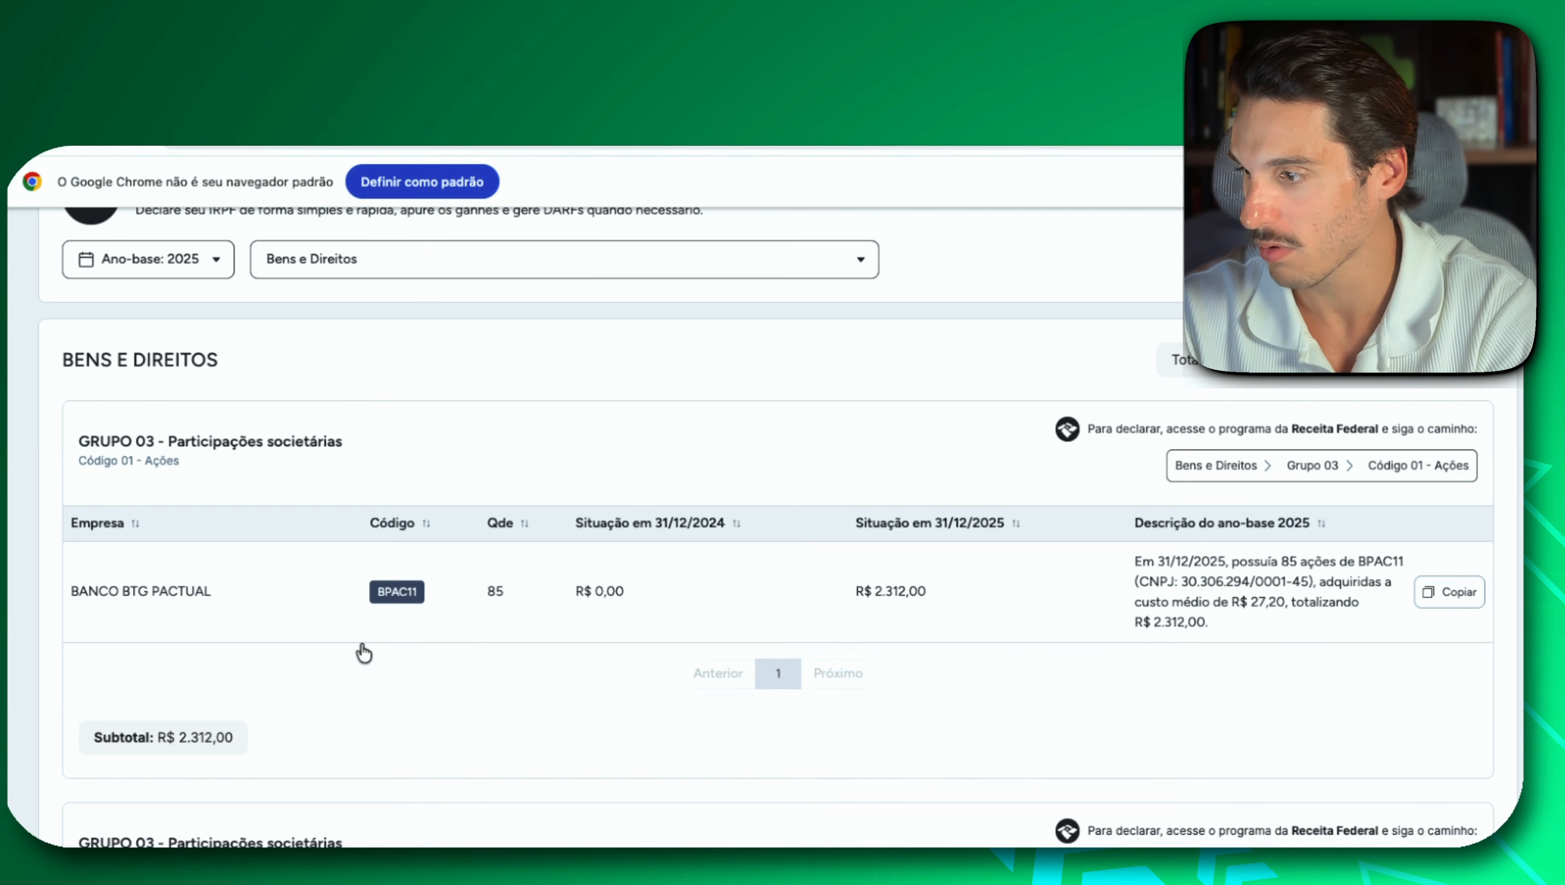
scroll(360, 648, "down", 1)
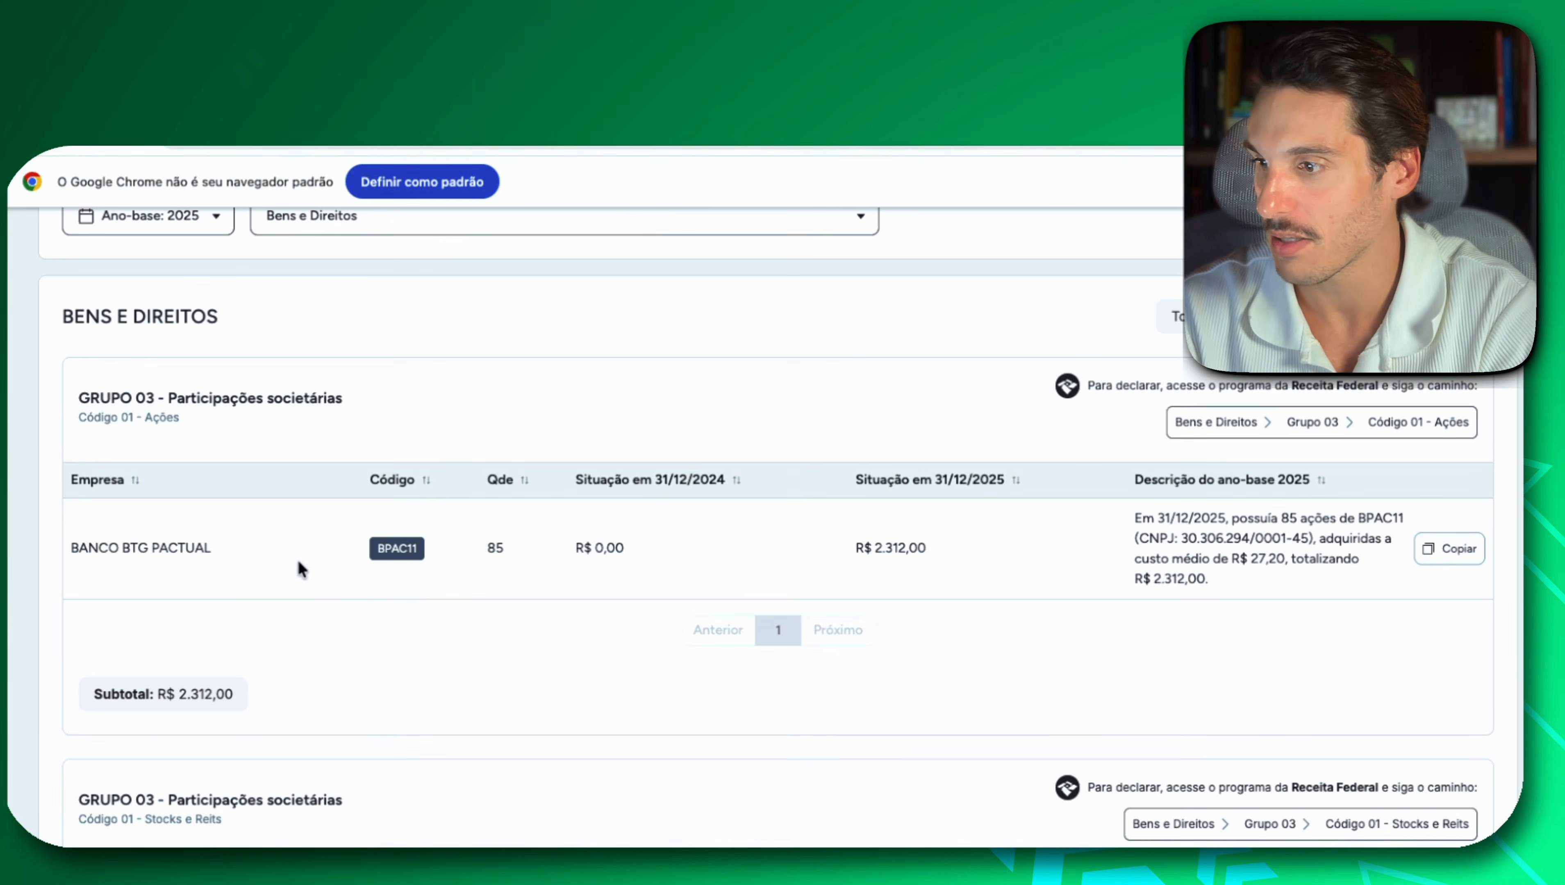
scroll(322, 558, "down", 2)
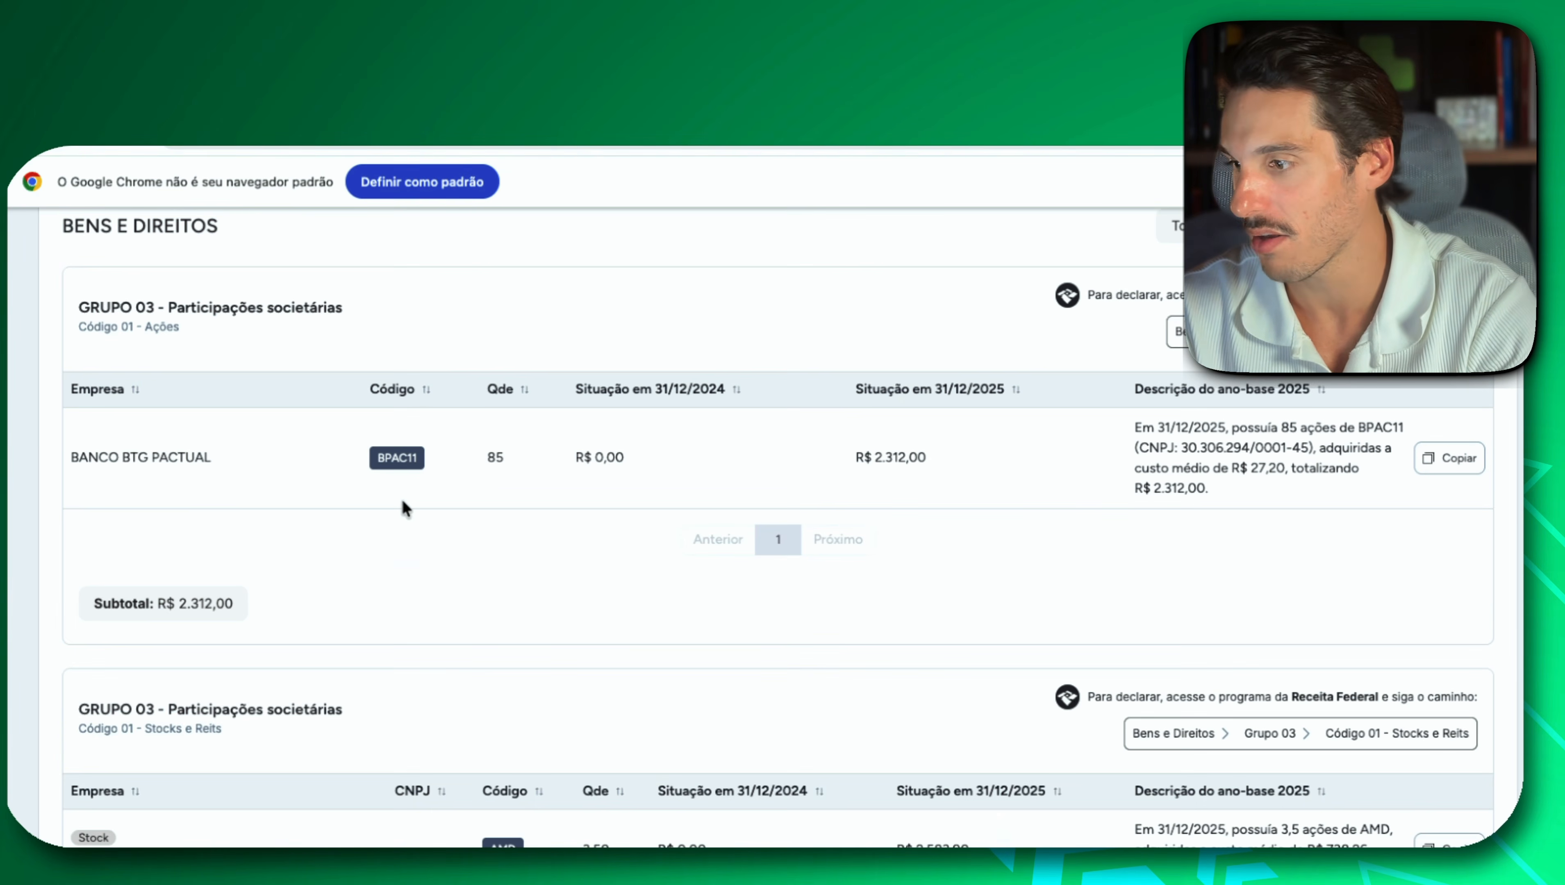
scroll(403, 503, "down", 1)
scroll(403, 503, "up", 3)
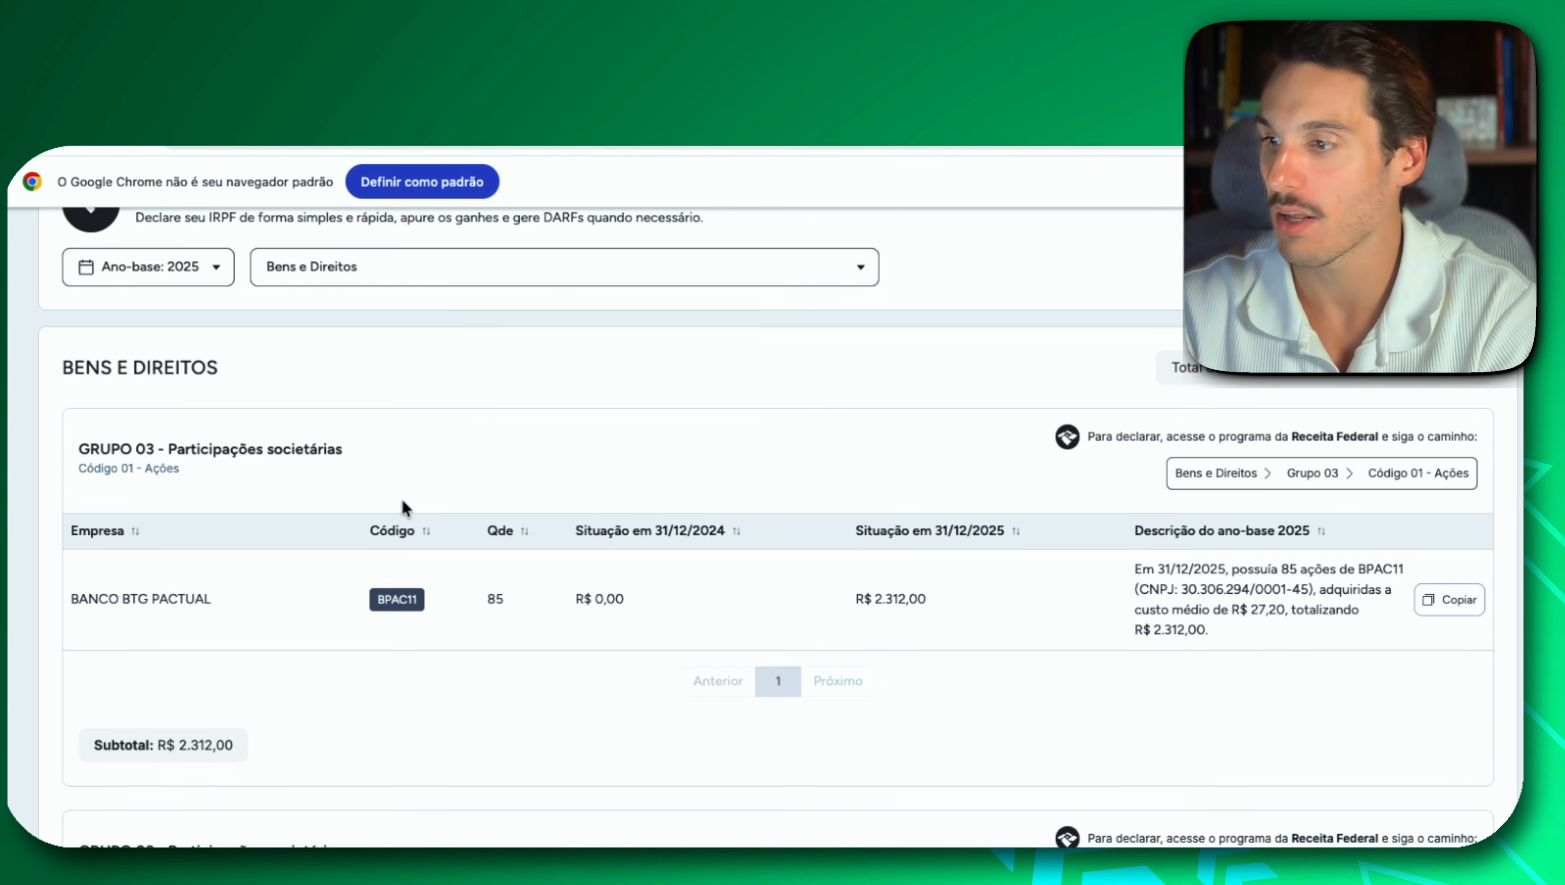
scroll(402, 501, "down", 5)
scroll(401, 502, "down", 1)
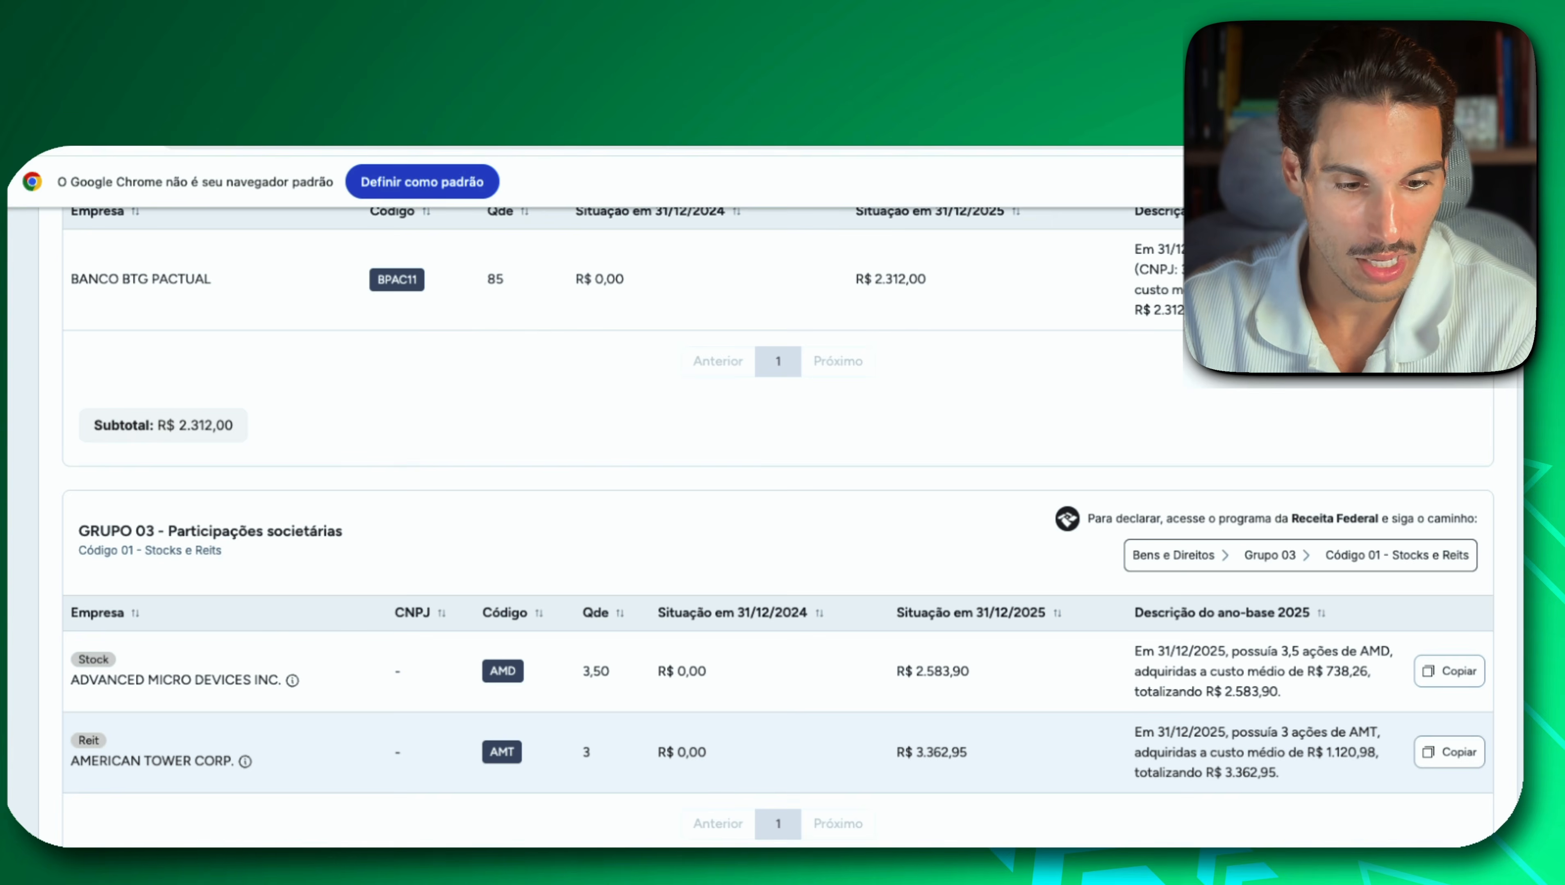
Back in IRPF, create a new Bens e Direitos entry with group 03 - Participações Societárias and code 01 - Ações (inclusive as listadas em bolsa).
key("super+Tab")
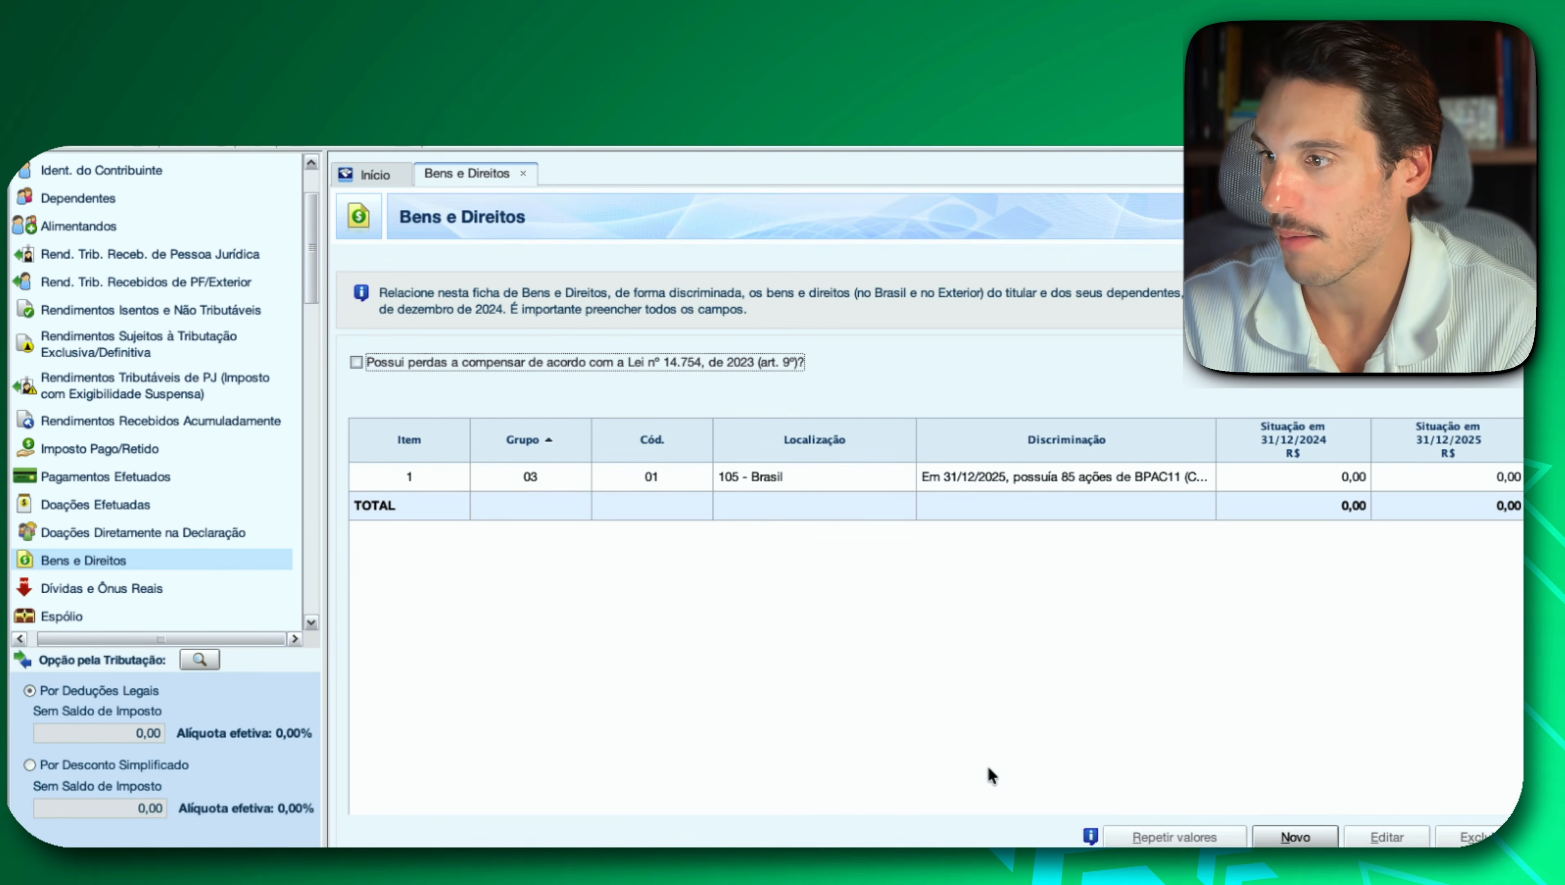
left_click(1292, 840)
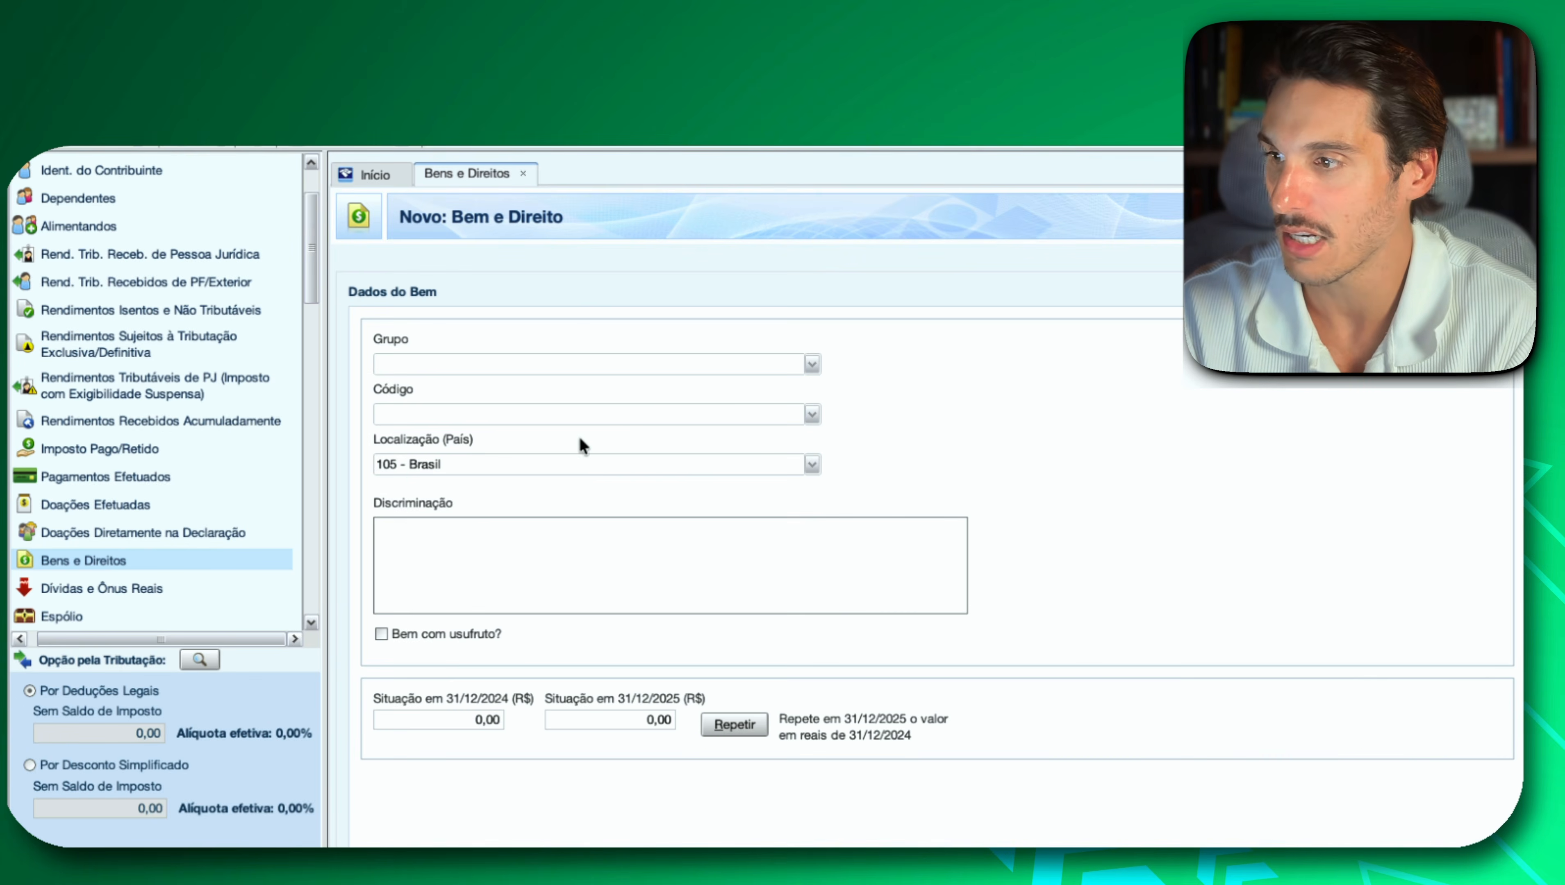
left_click(811, 364)
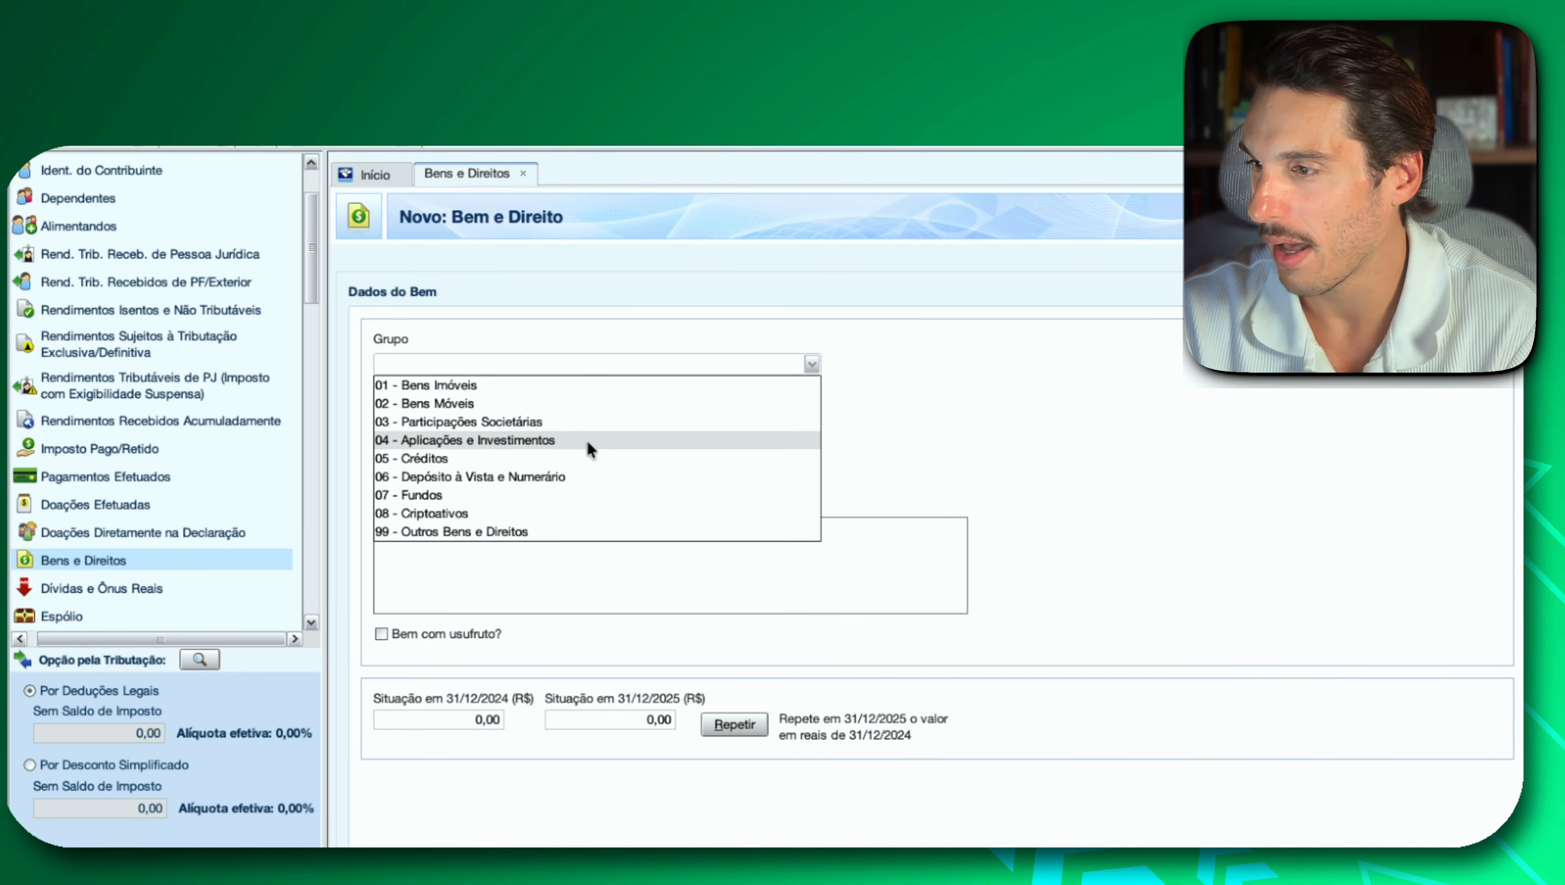
key("Down")
key("Down")
key("Down")
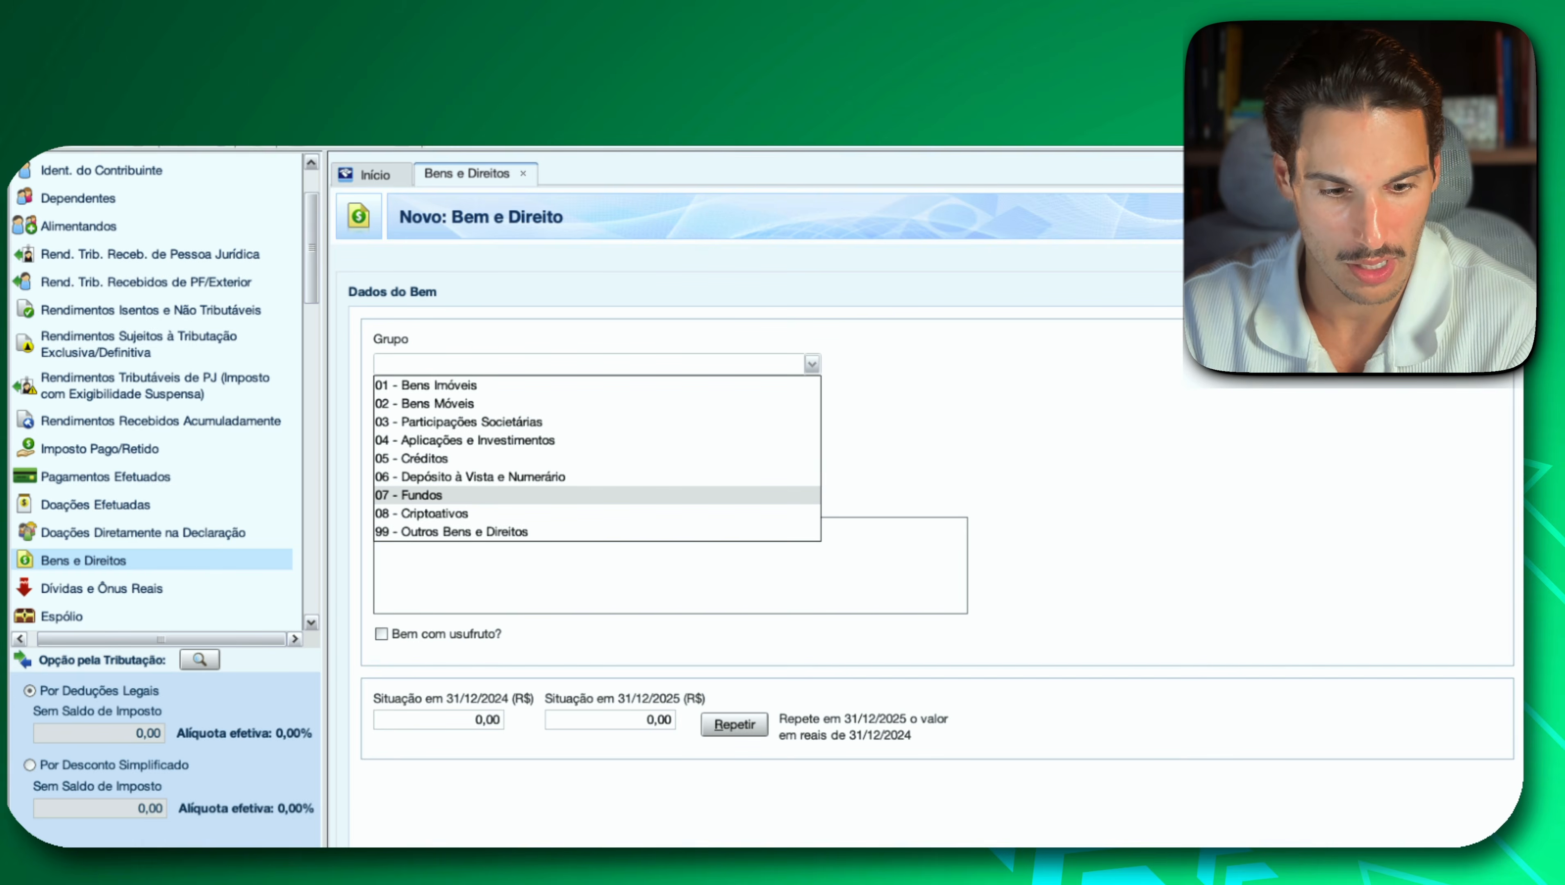
key("super+Tab")
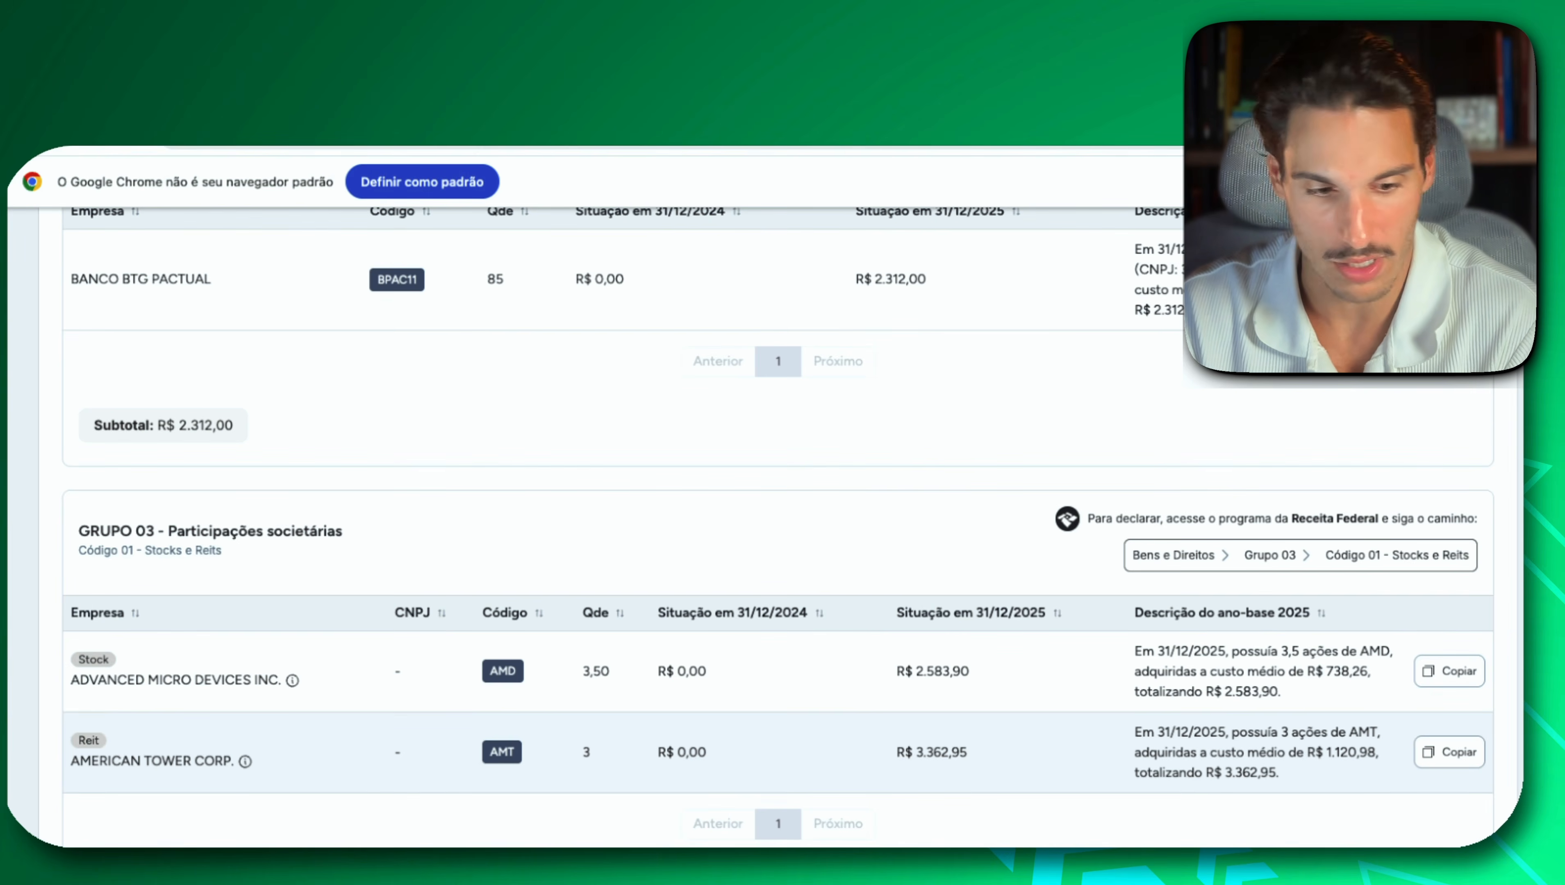
key("super+Tab")
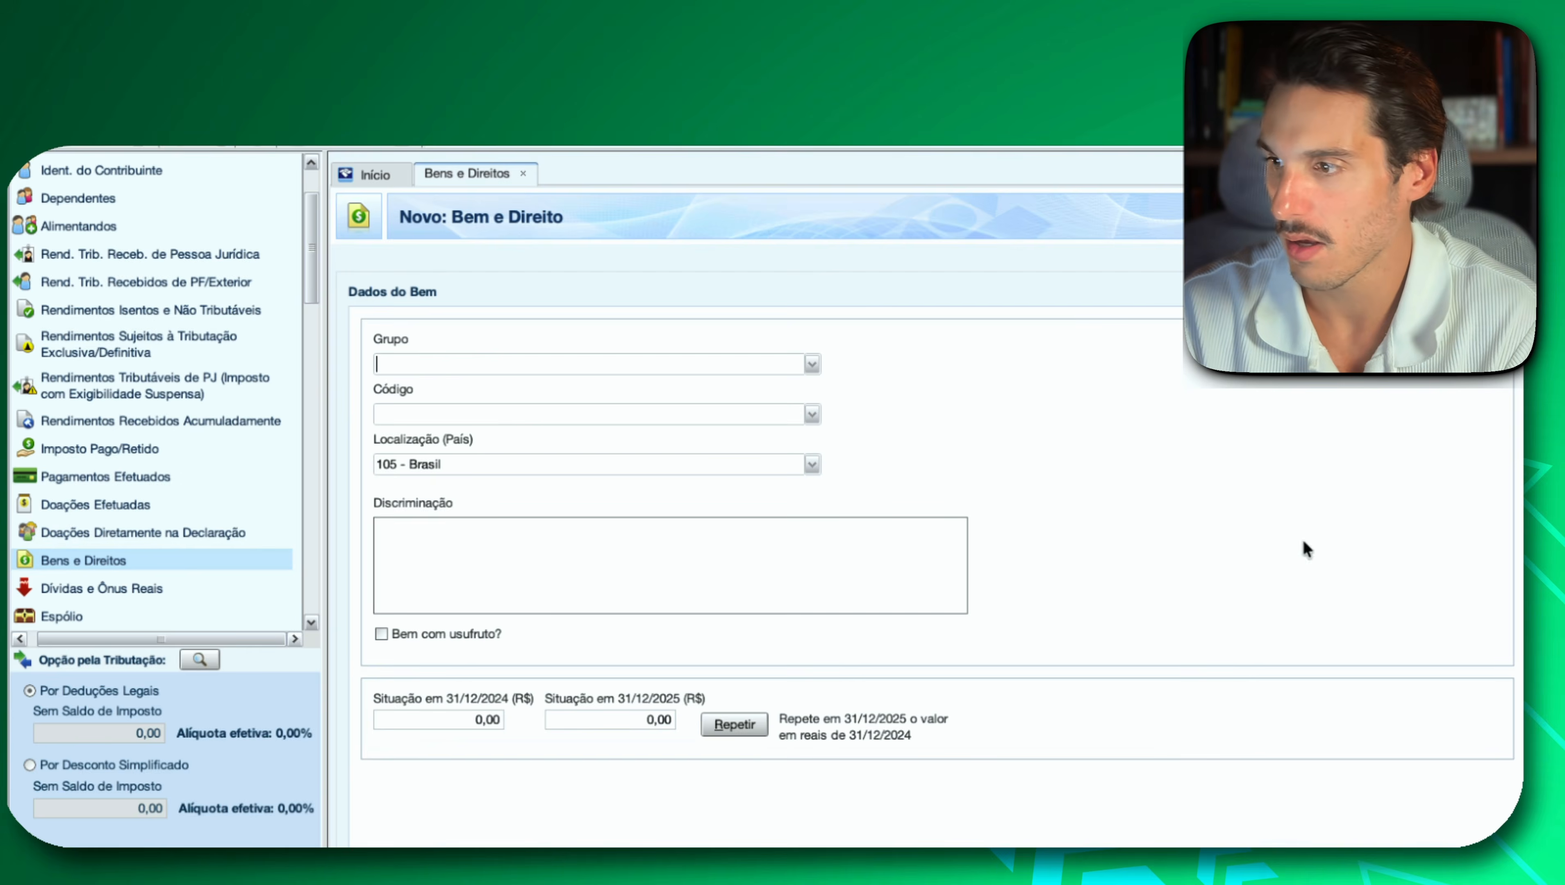
left_click(811, 364)
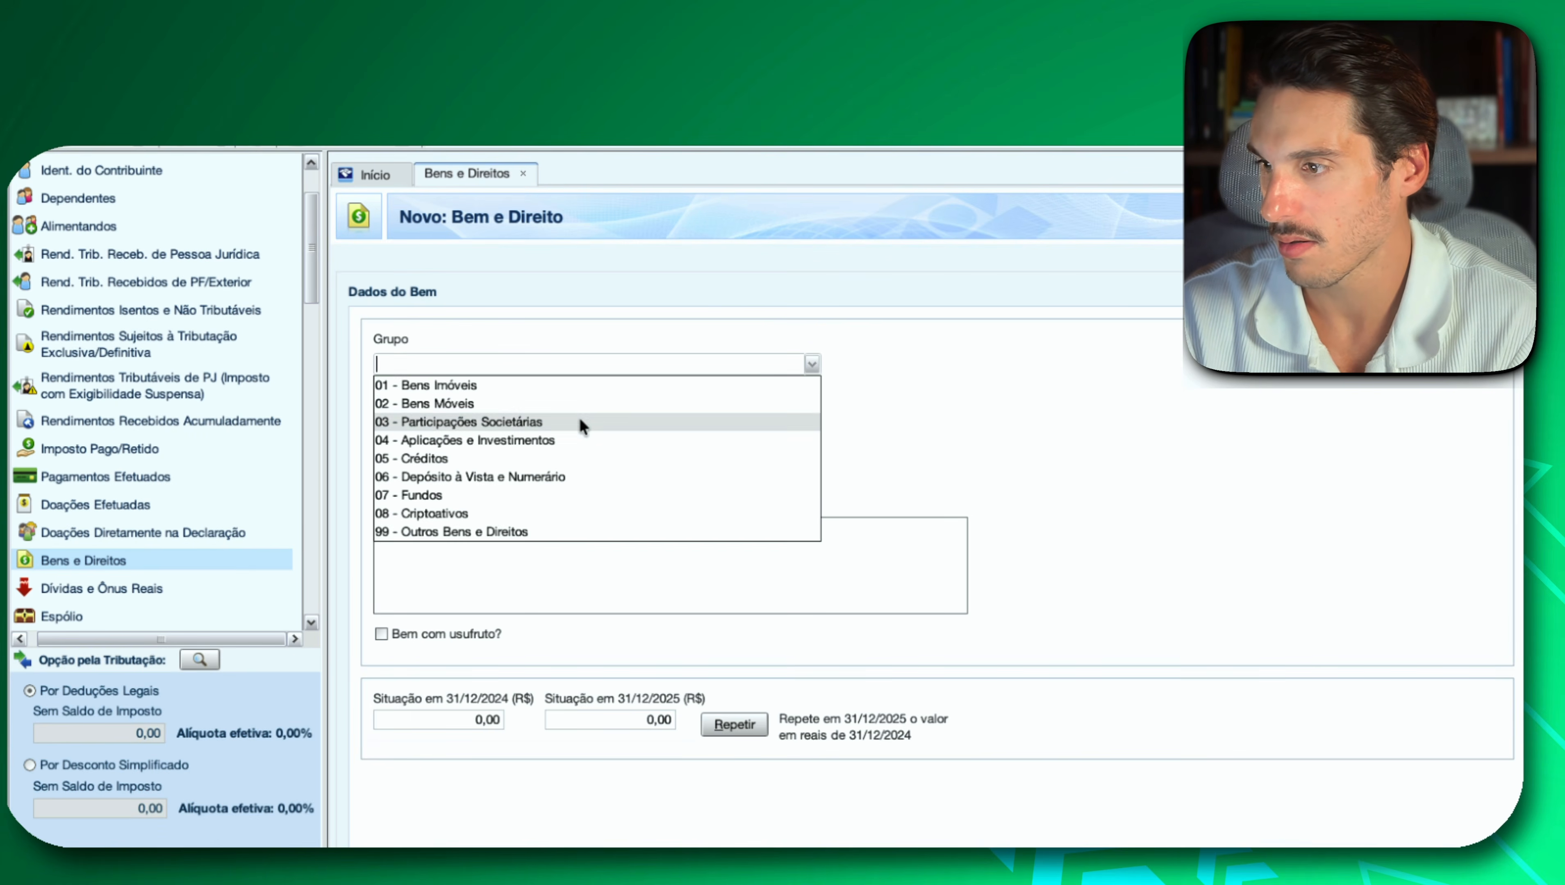
left_click(582, 423)
left_click(812, 414)
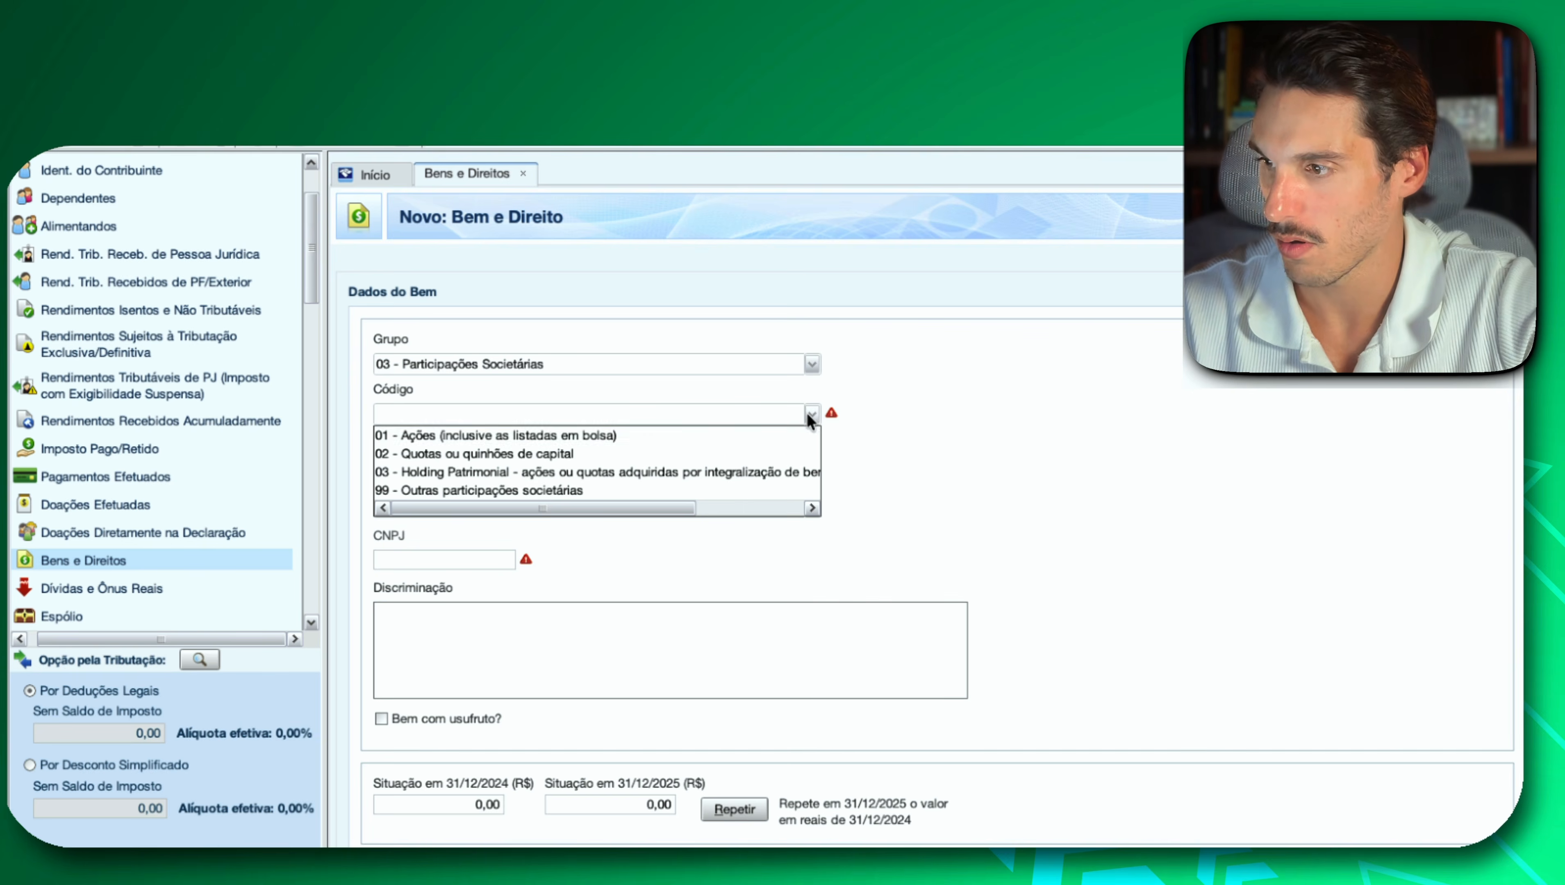
left_click(621, 439)
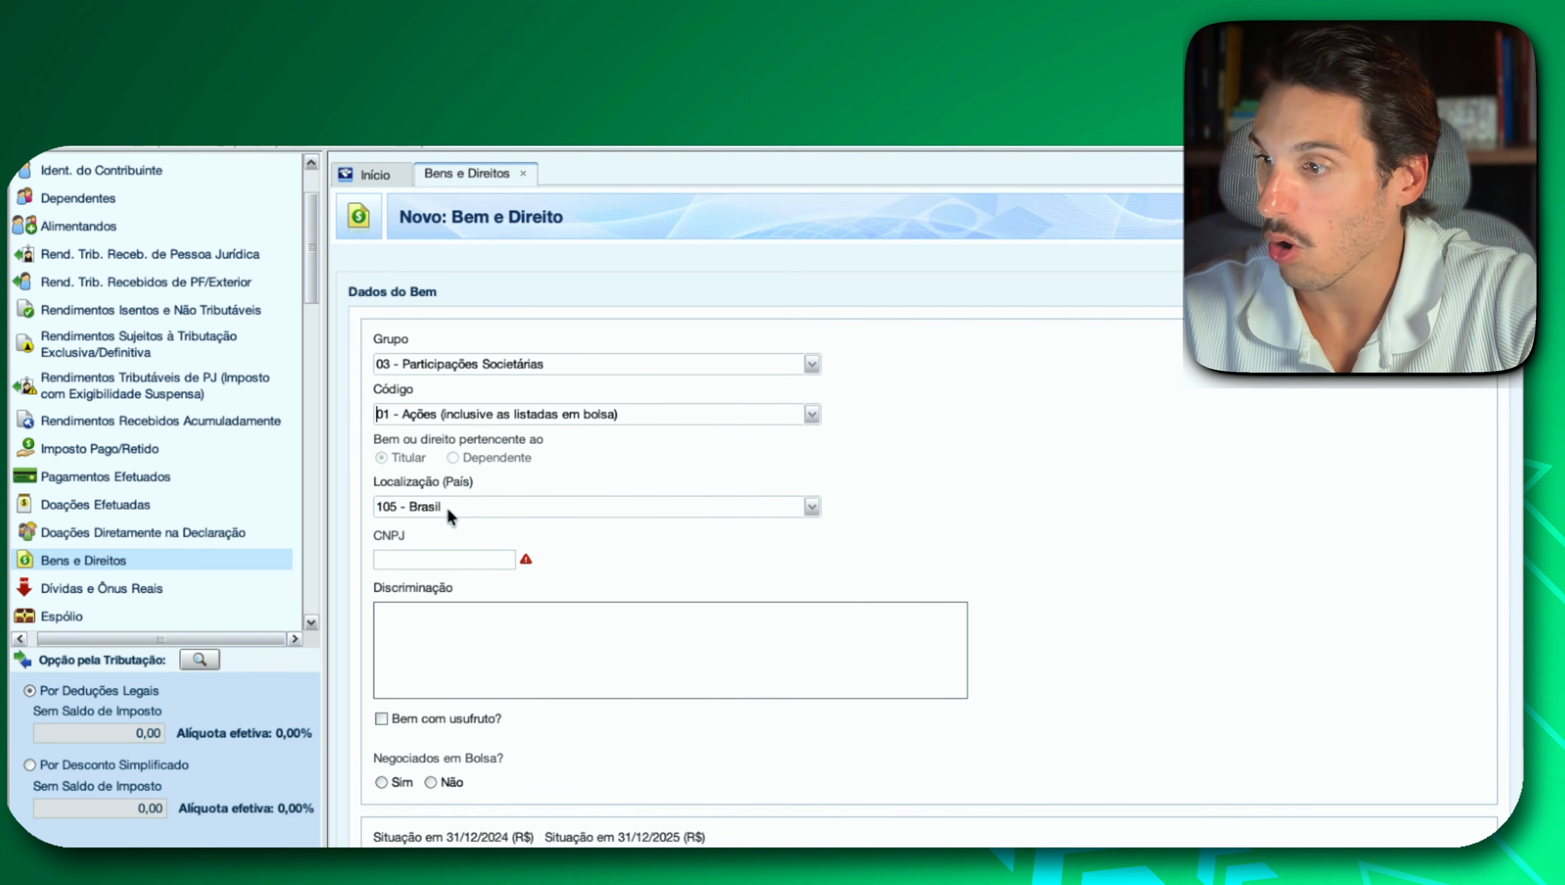
Set the new entry's Localização (País) to 249 - Estados Unidos da América.
left_click(812, 506)
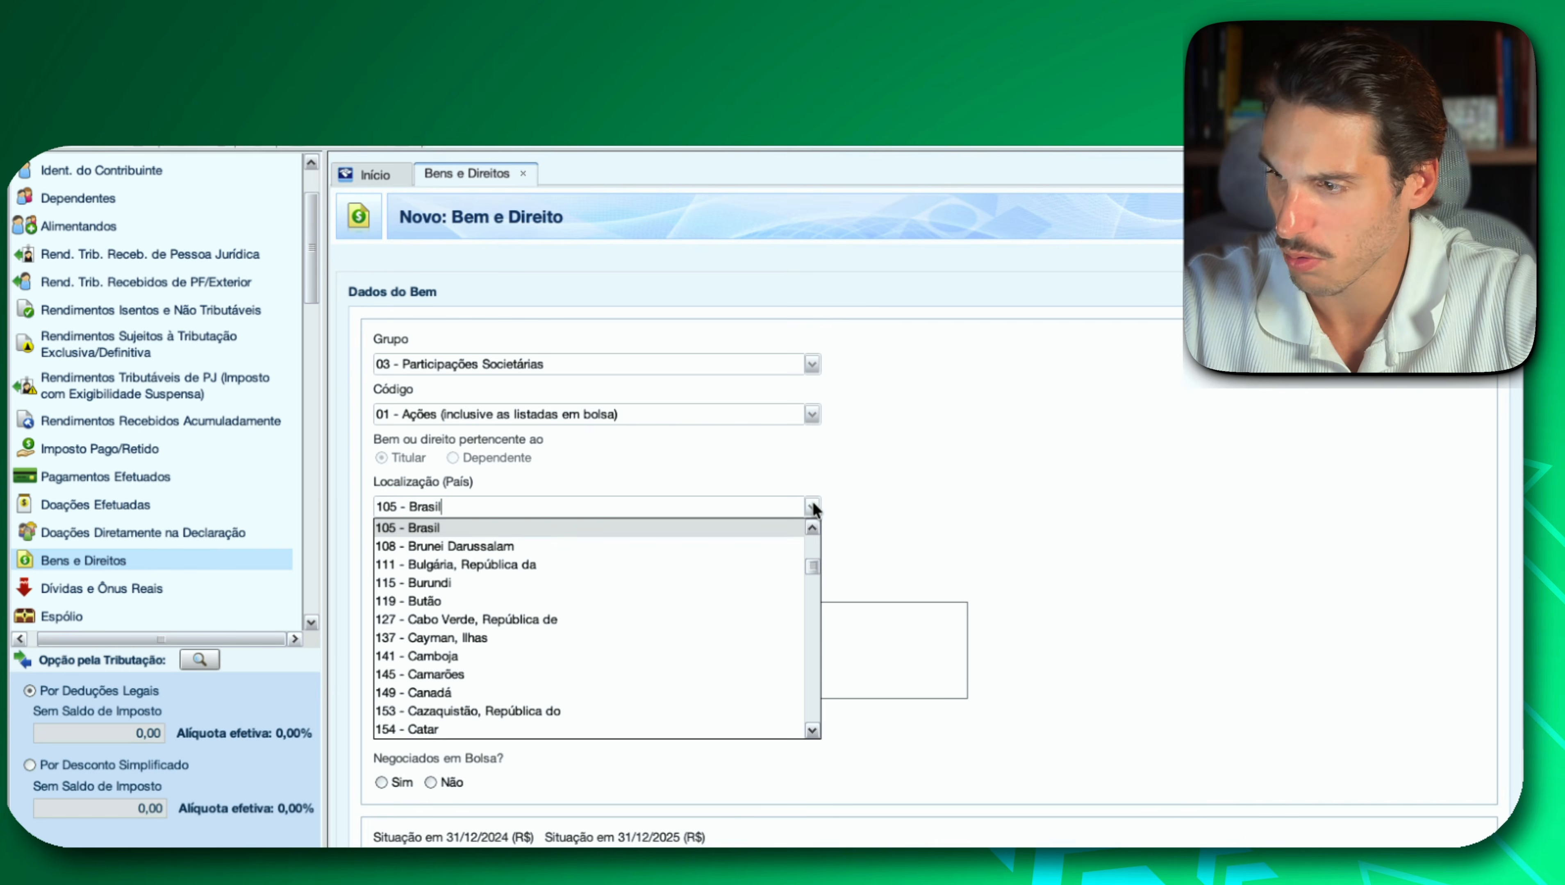
type("249")
key("BackSpace")
key("BackSpace")
key("BackSpace")
left_click(812, 506)
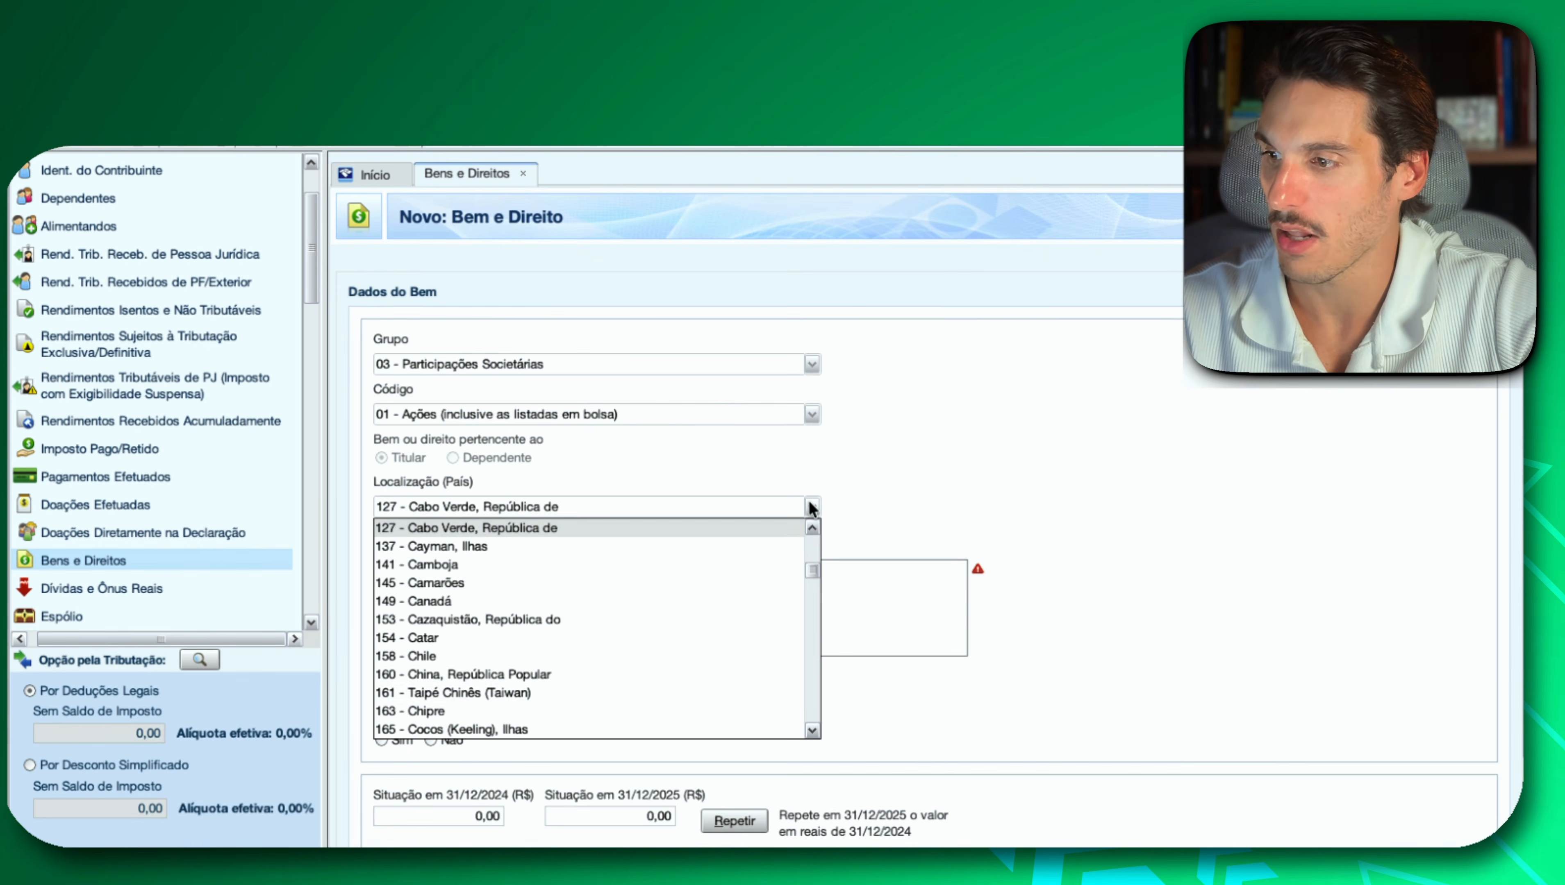
scroll(677, 693, "down", 7)
scroll(677, 692, "down", 1)
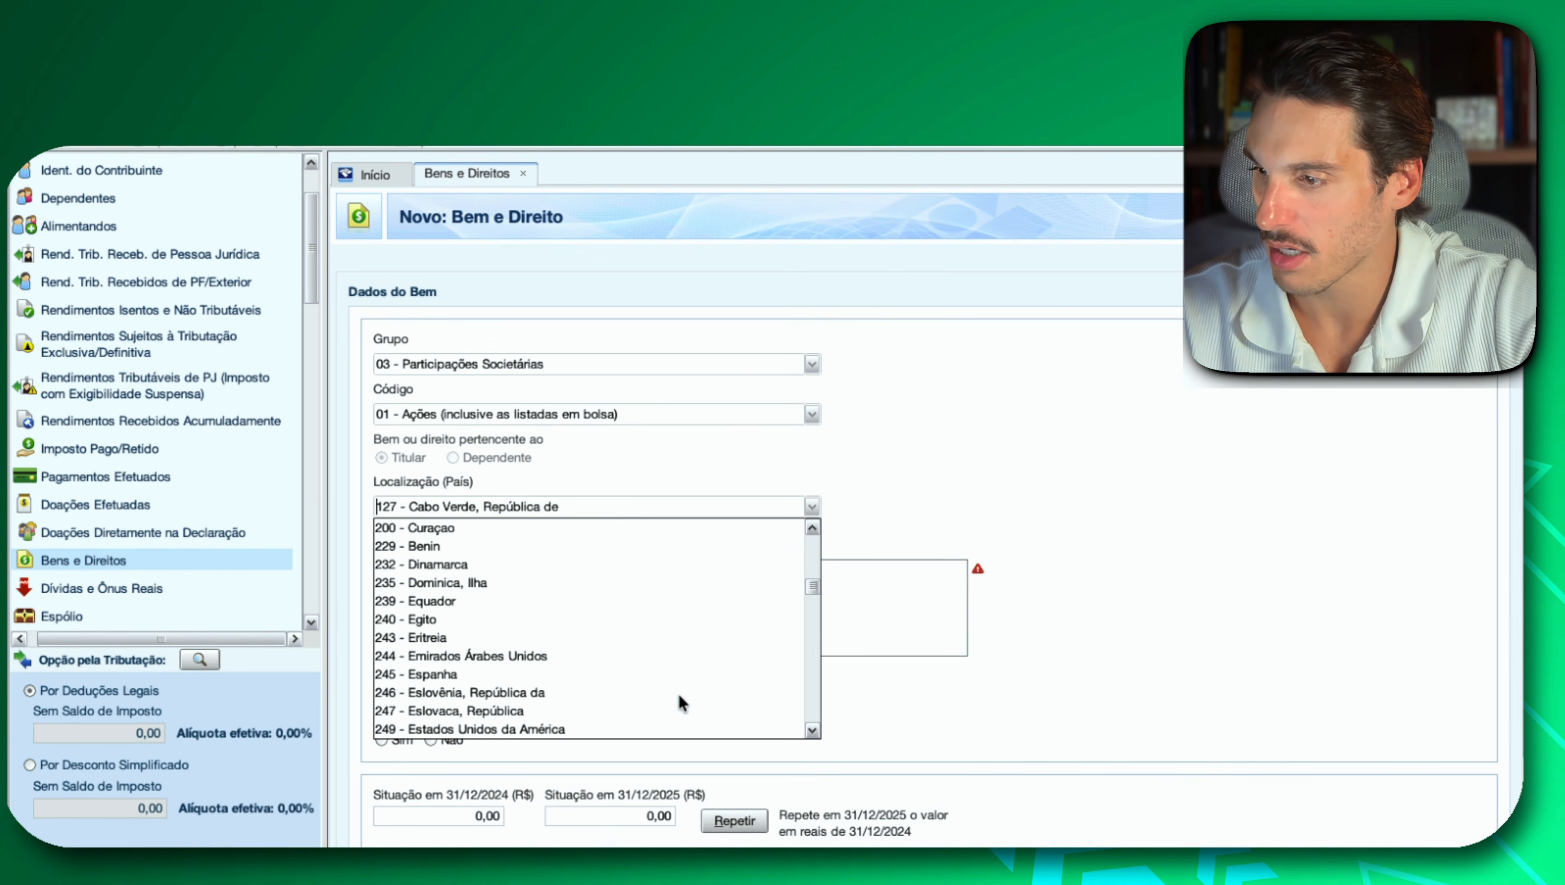
left_click(566, 728)
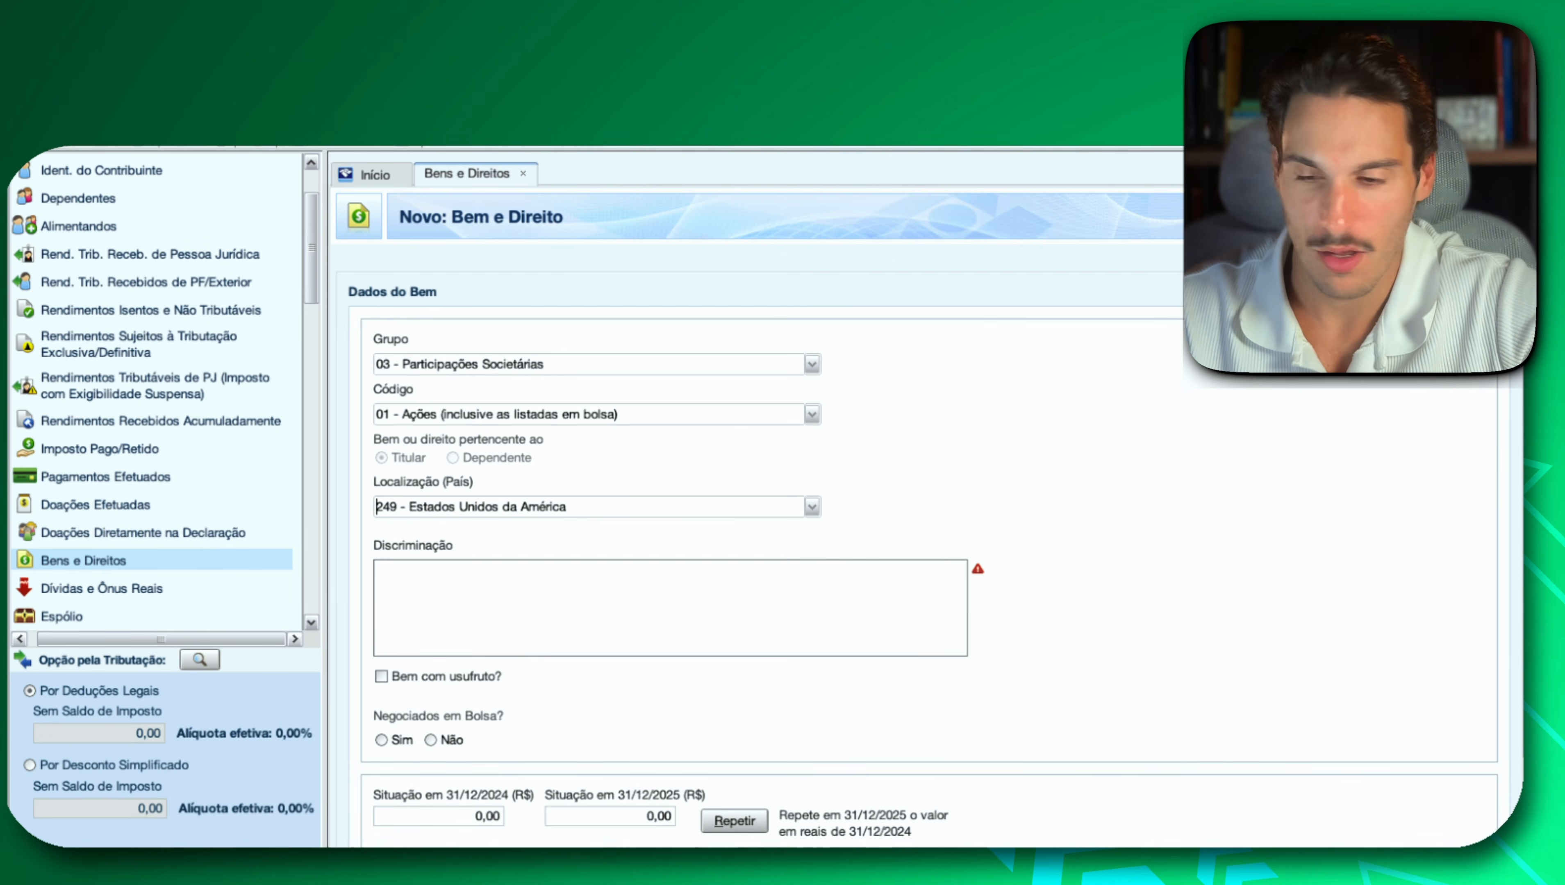
Paste the AMD holding description into Discriminação and declare the shares as traded on the stock exchange with trading code AMD.
type("Em 31/12/2025, possuía 3,5 ações de AMD, adquiridas a custo médio de R$ 738,26, totalizando R$ 2.583,90.")
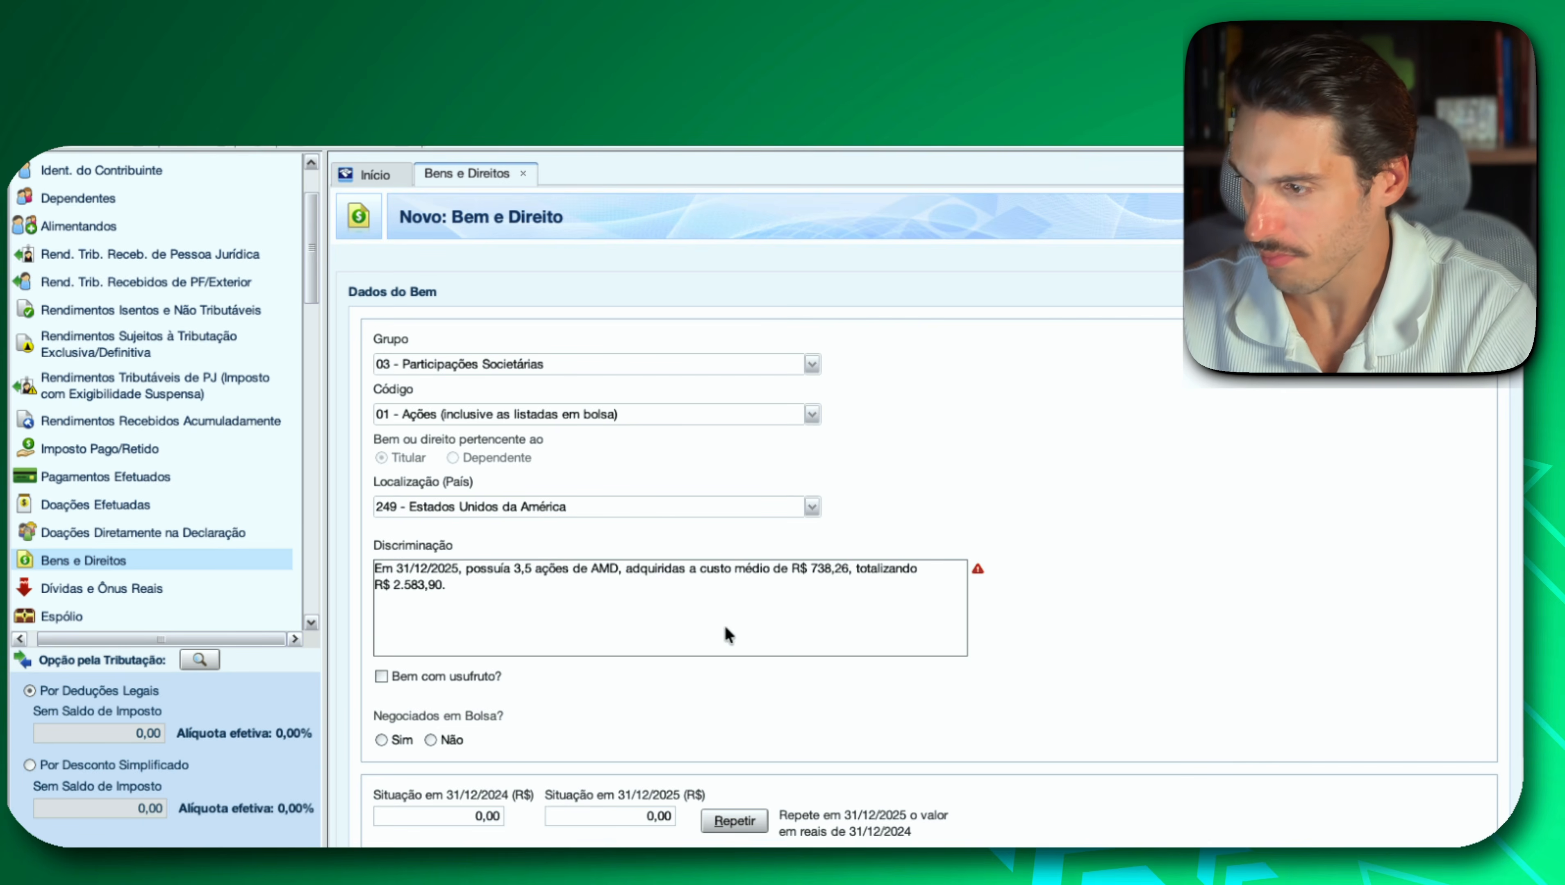
scroll(629, 744, "down", 1)
left_click(396, 733)
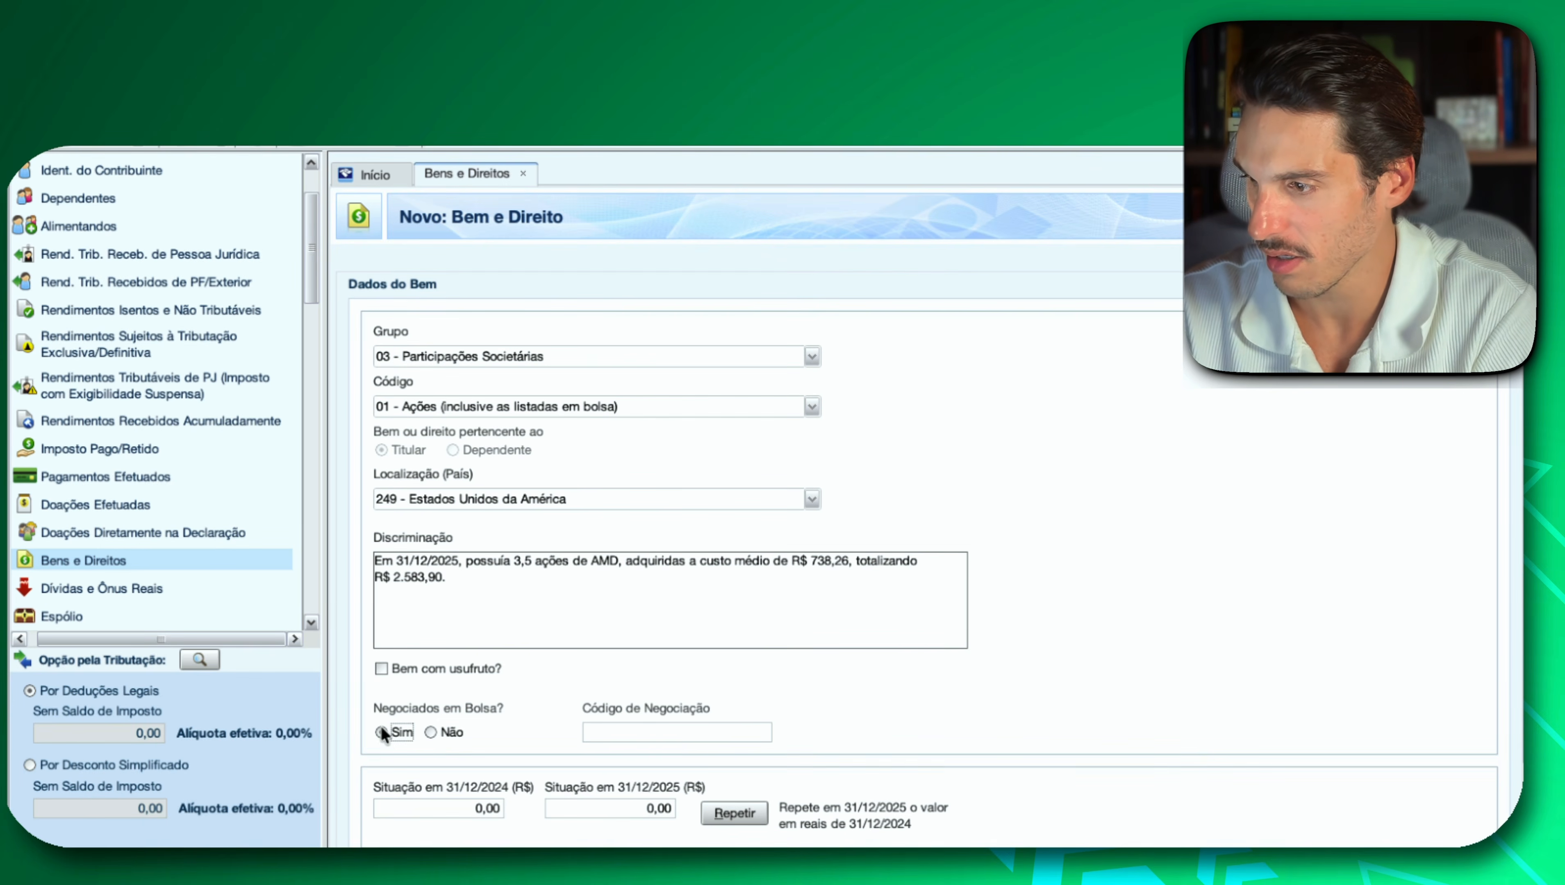
left_click(675, 734)
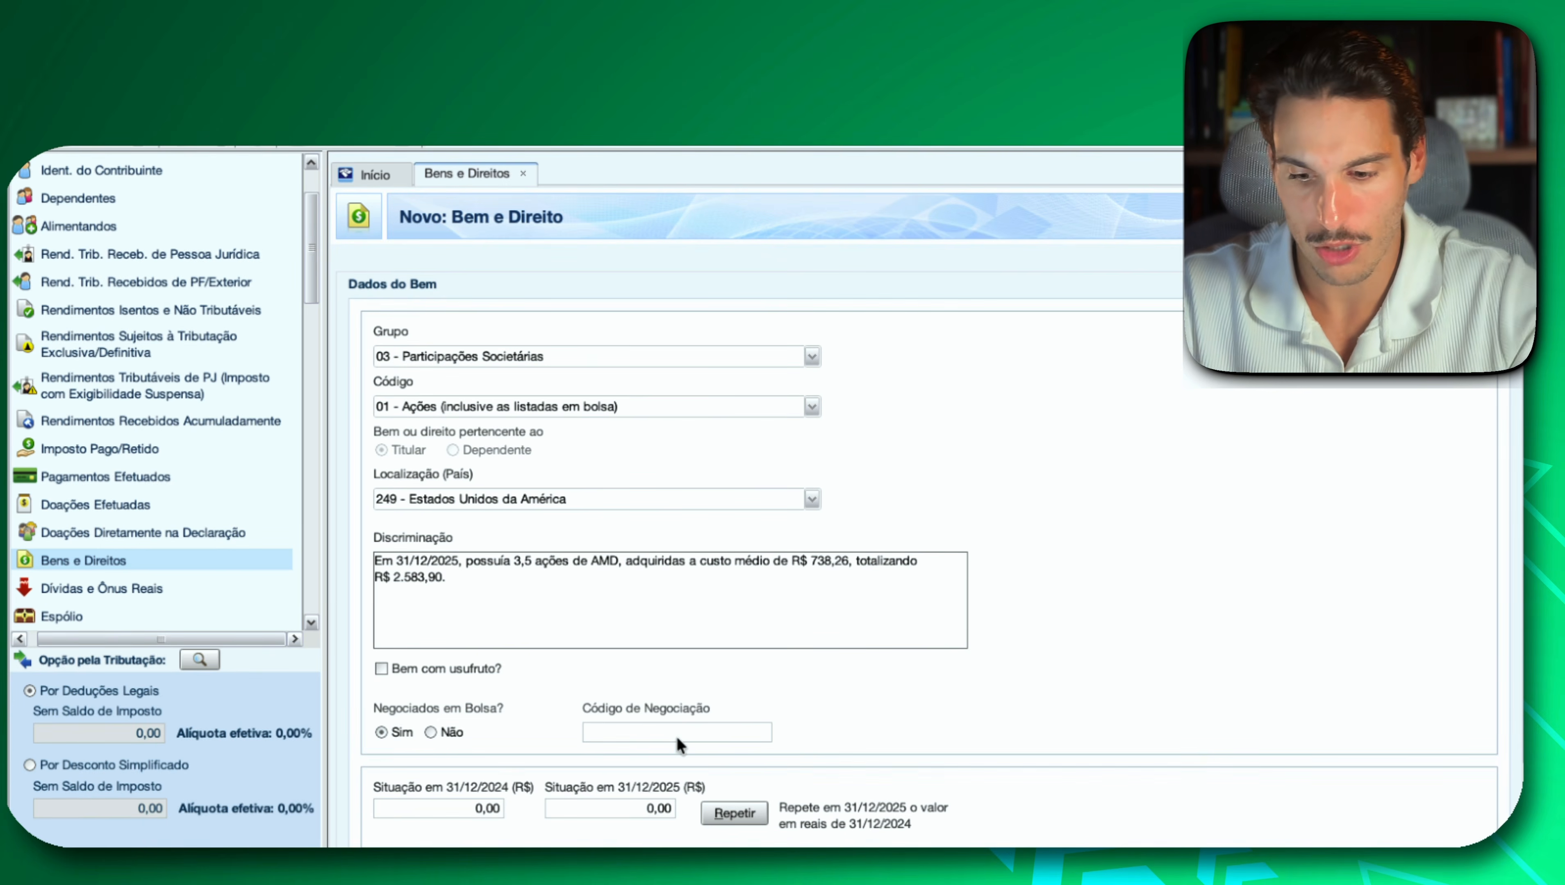
type("AMD")
scroll(888, 662, "down", 2)
Copy AMD's 2025 value from Investidor 10, set the Situação em 31/12/2025 in IRPF to 2.583,90, and save the entry.
key("super+Tab")
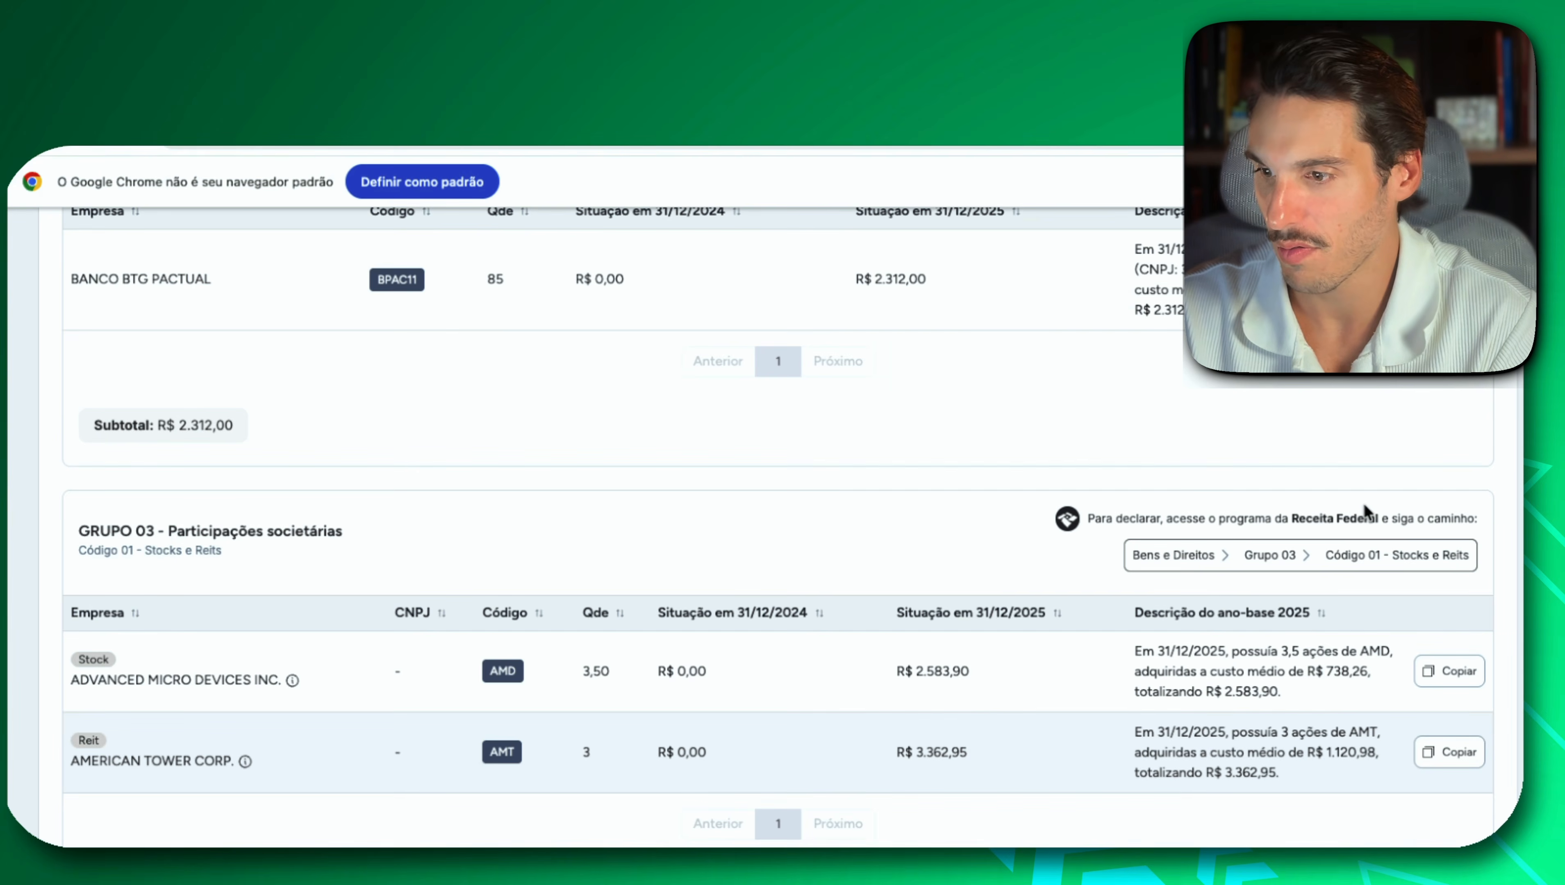
mouse_move(936, 682)
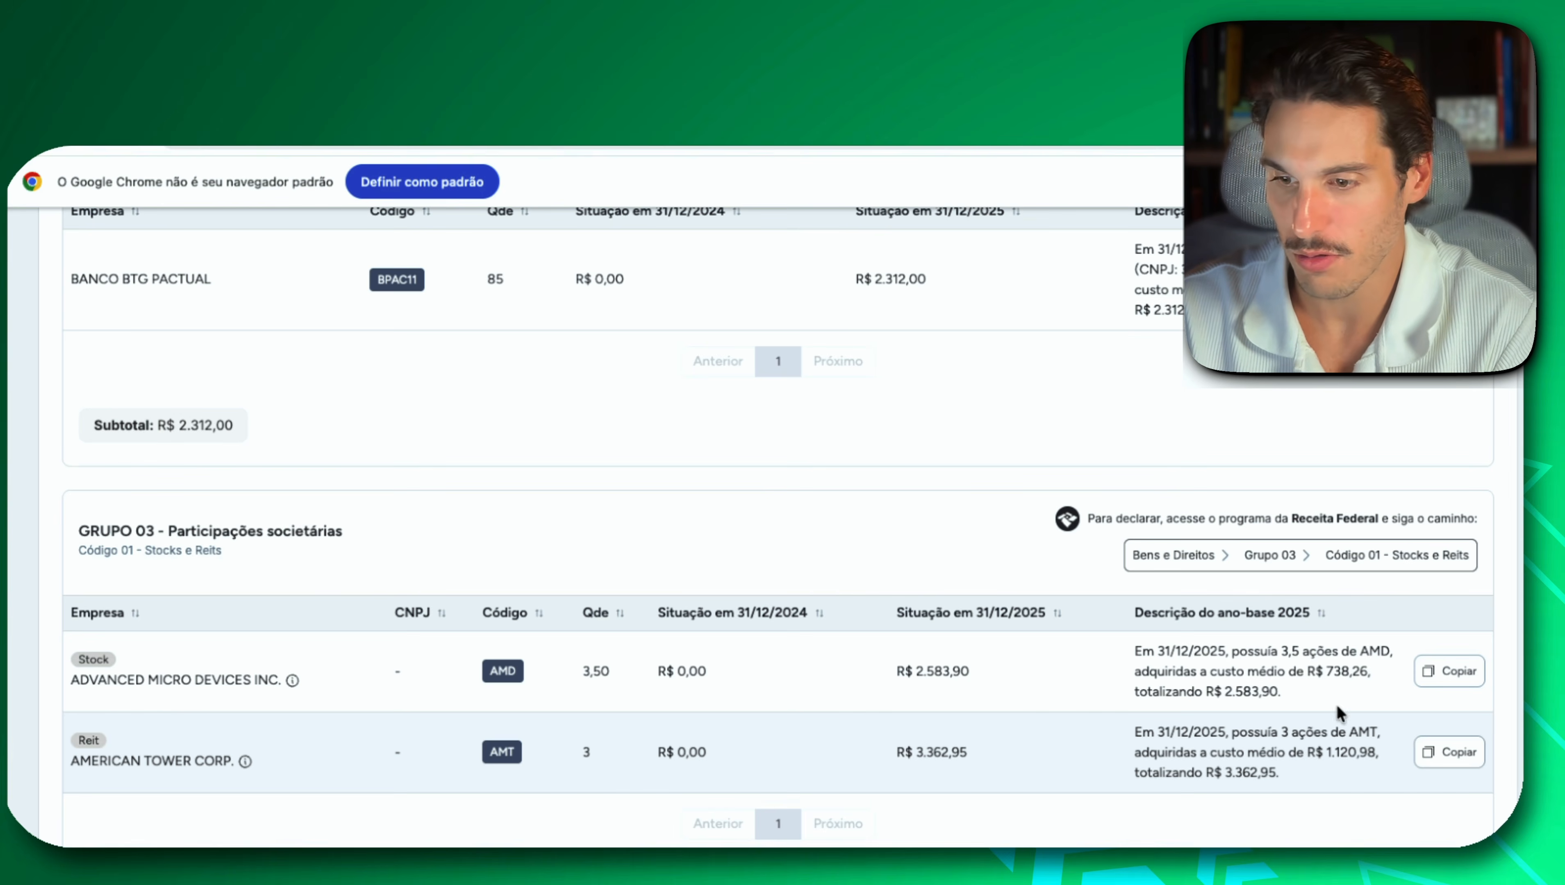
key("super+Tab")
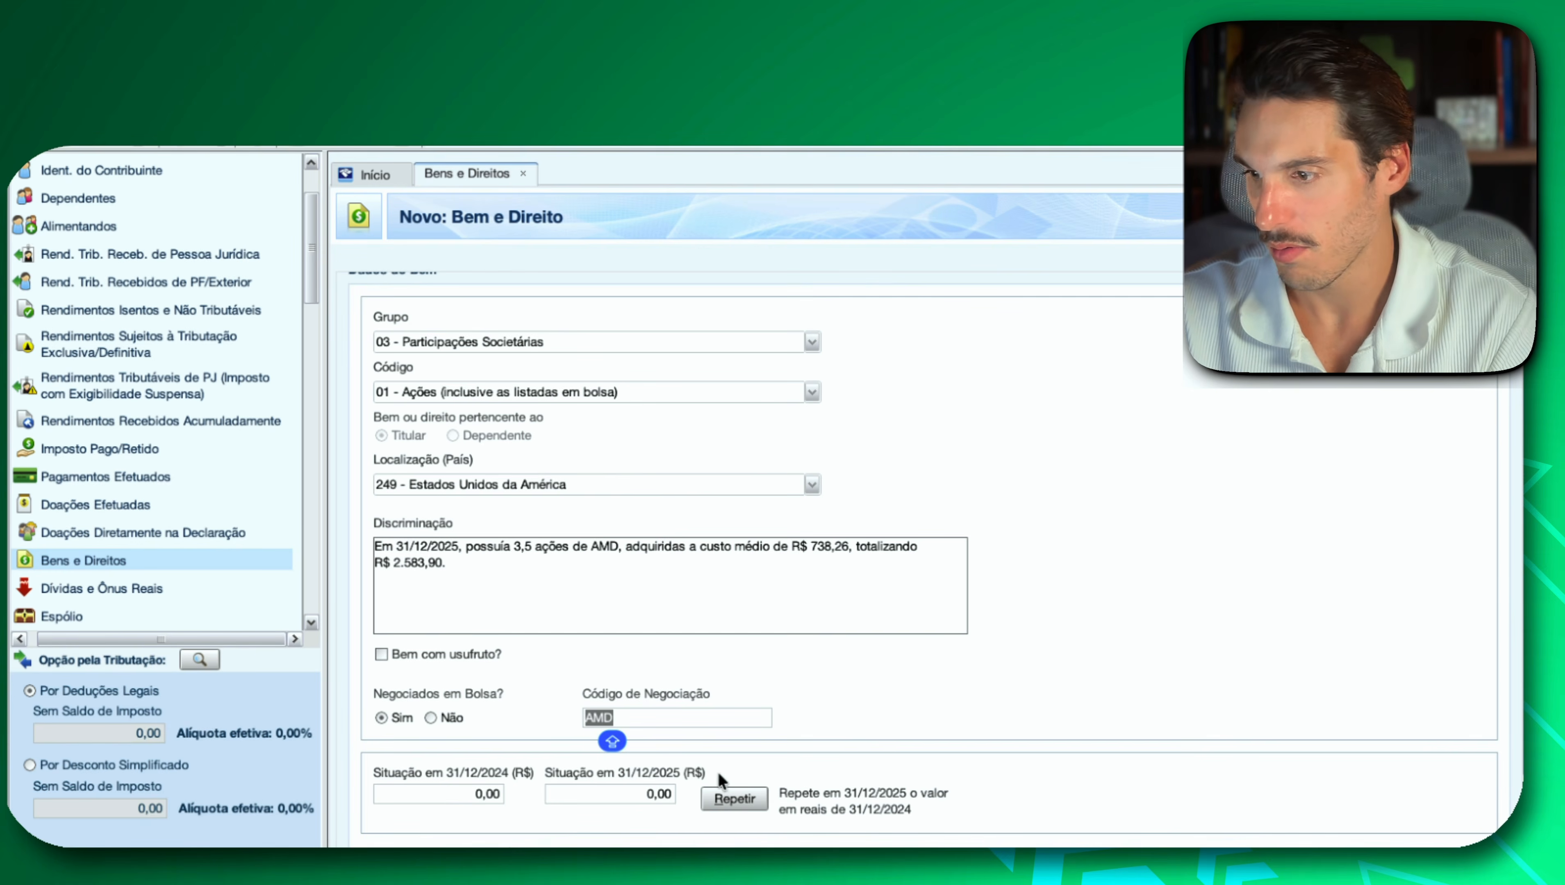
left_click(654, 796)
key("super+v")
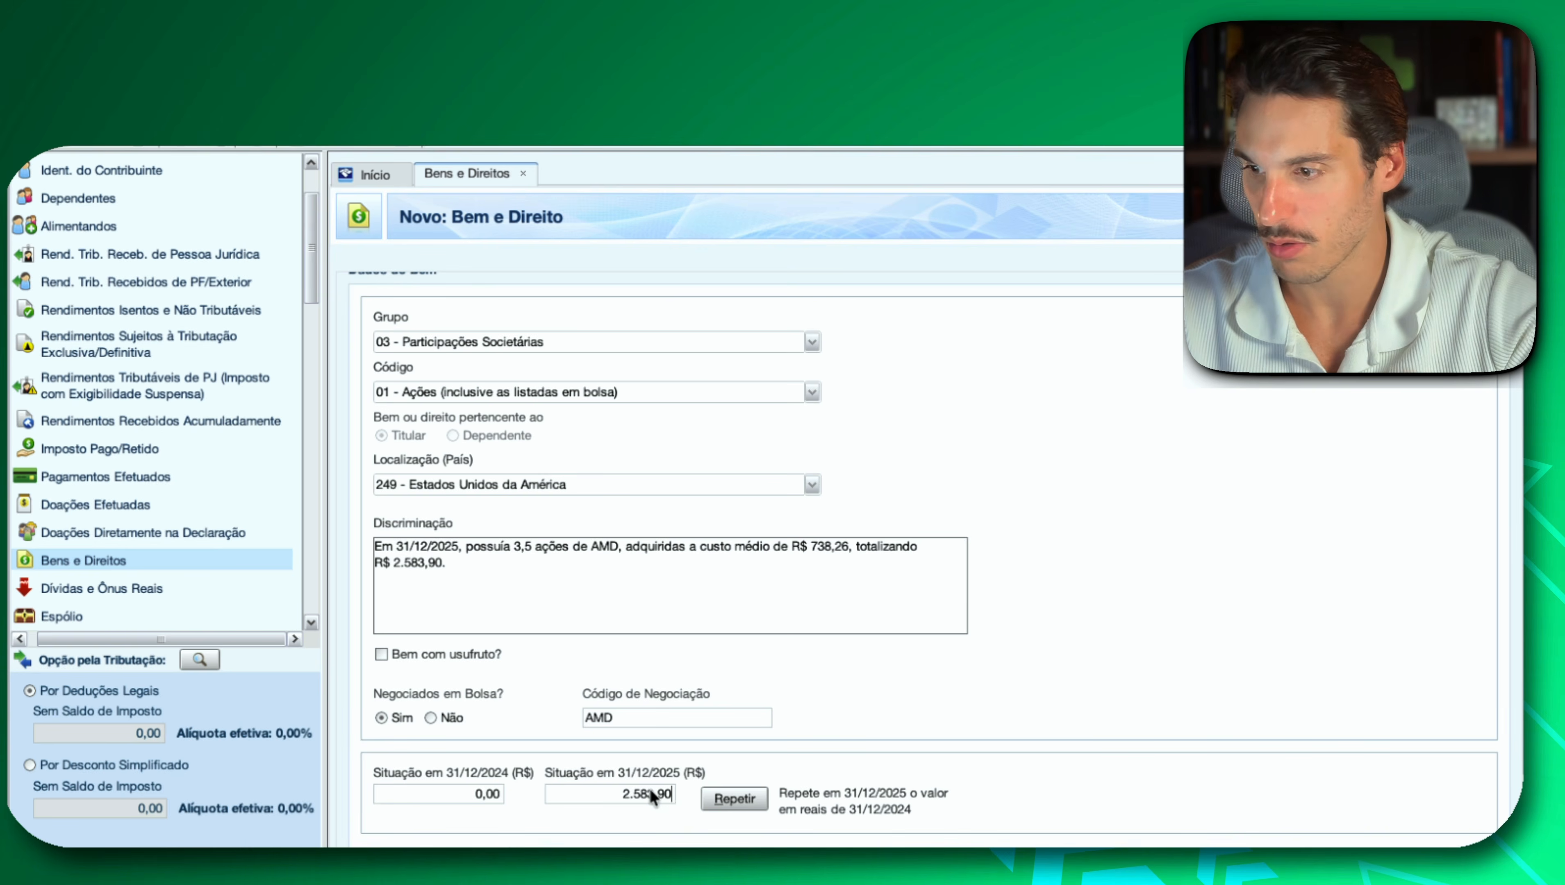
scroll(1091, 738, "down", 2)
scroll(1088, 728, "down", 2)
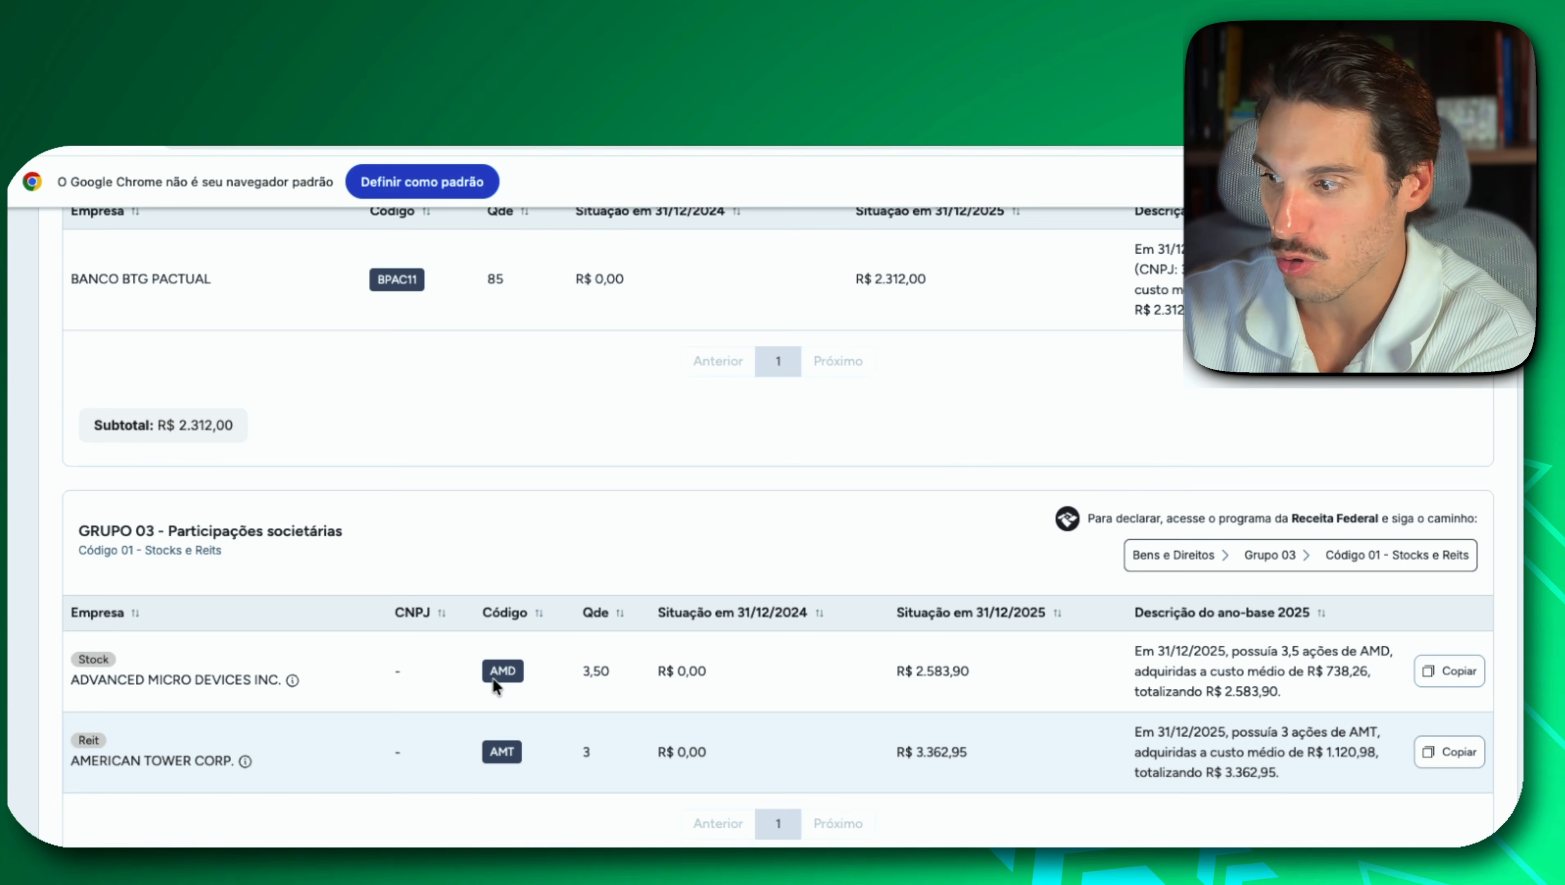
Following Investidor 10's fixed-income section, create a new IRPF entry with group 04 - Aplicações e Investimentos and code 02 - Títulos públicos e privados sujeitos à tributação.
scroll(493, 679, "down", 6)
scroll(493, 677, "down", 1)
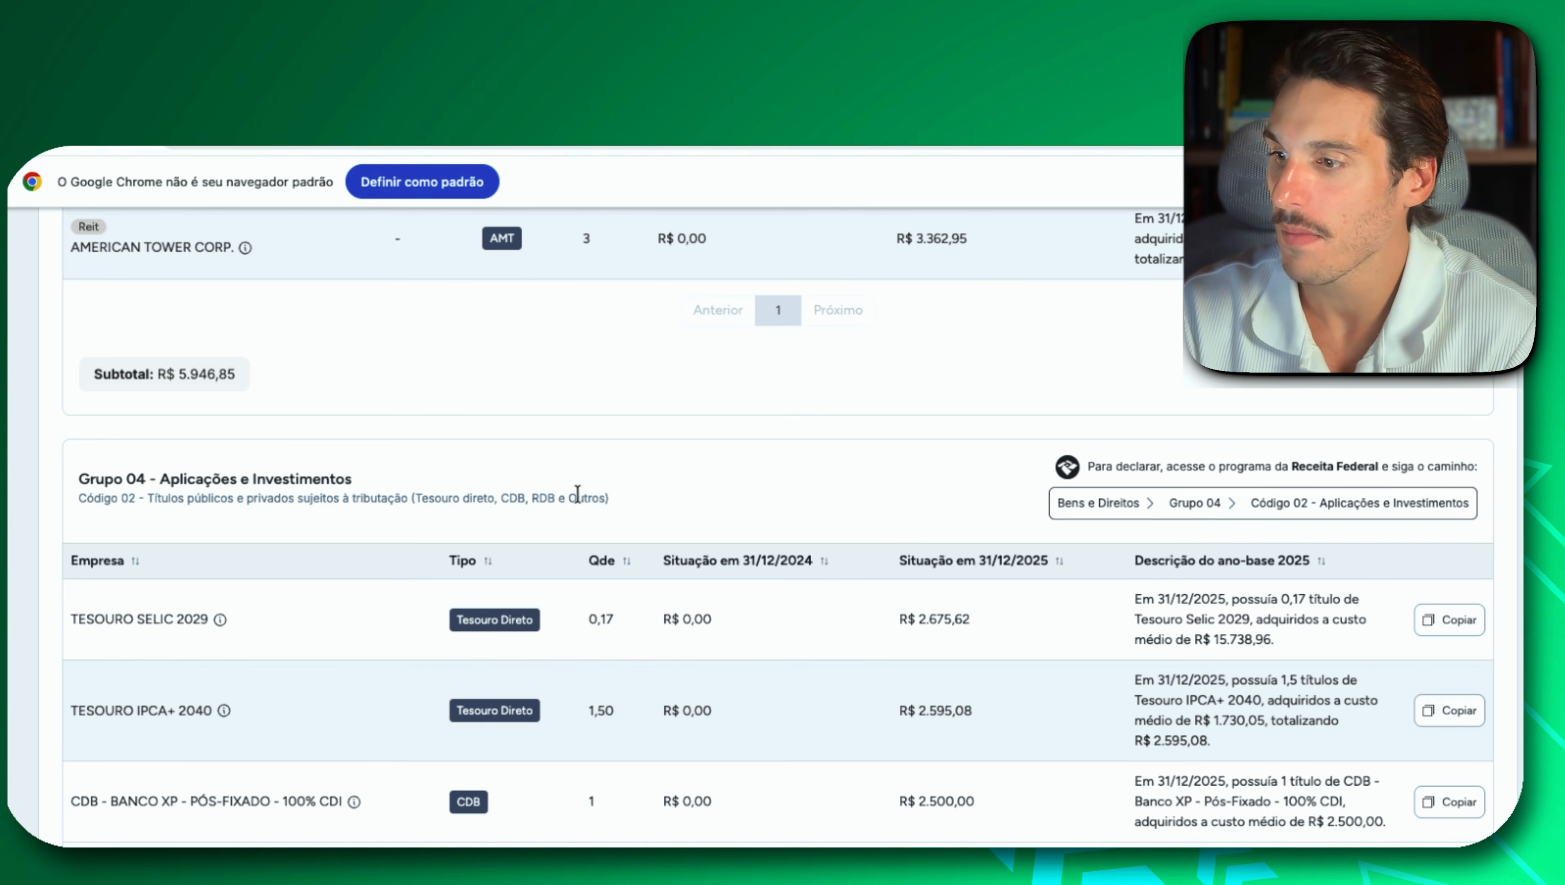
scroll(577, 494, "down", 1)
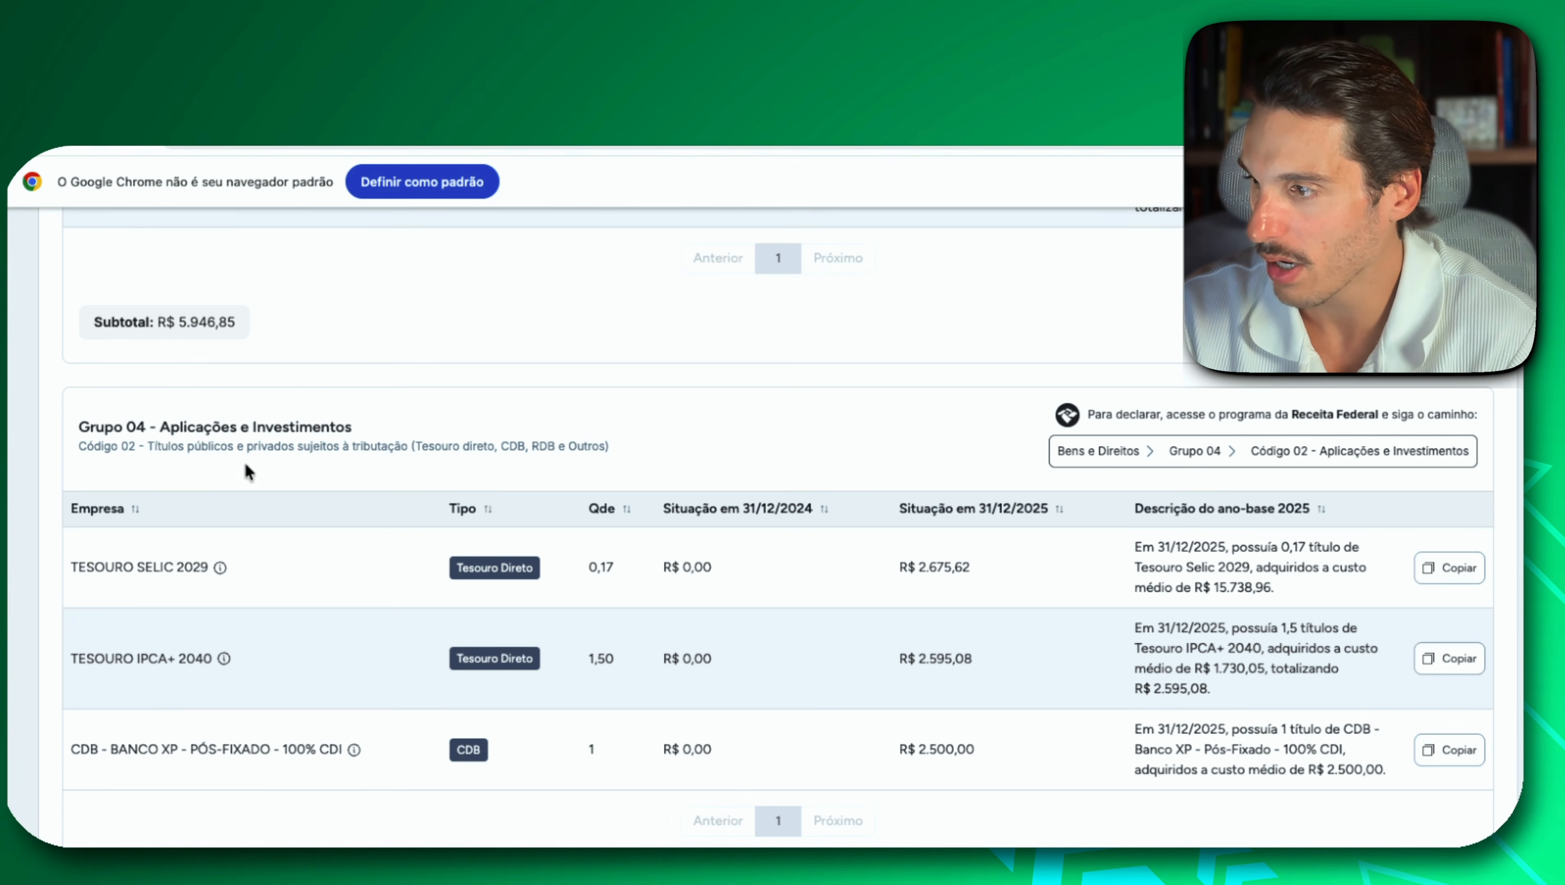
left_click_drag(117, 449, 129, 448)
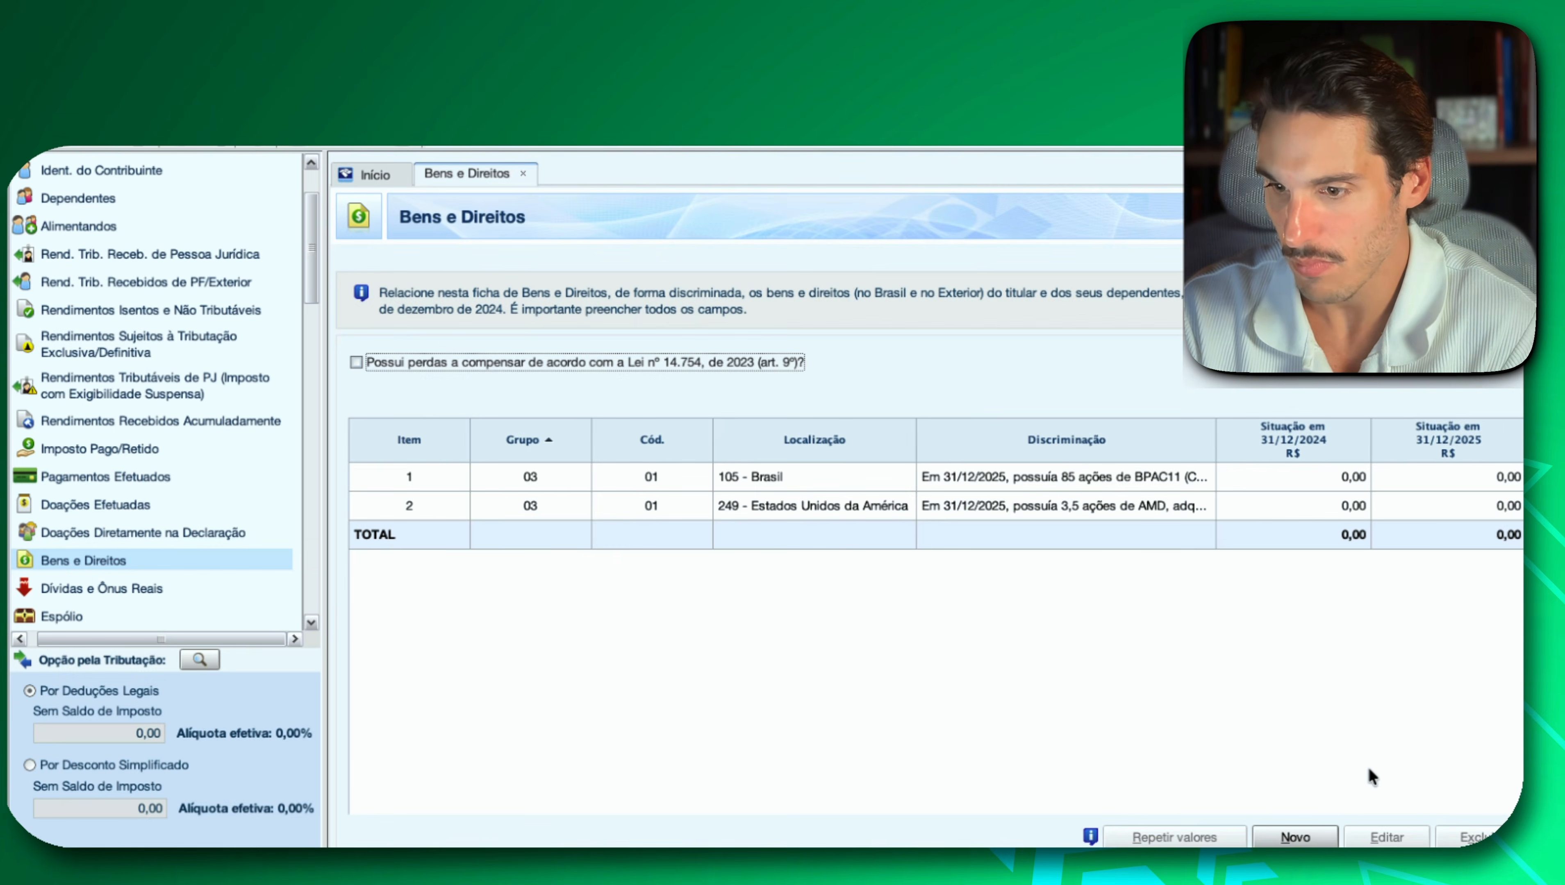
left_click(1302, 837)
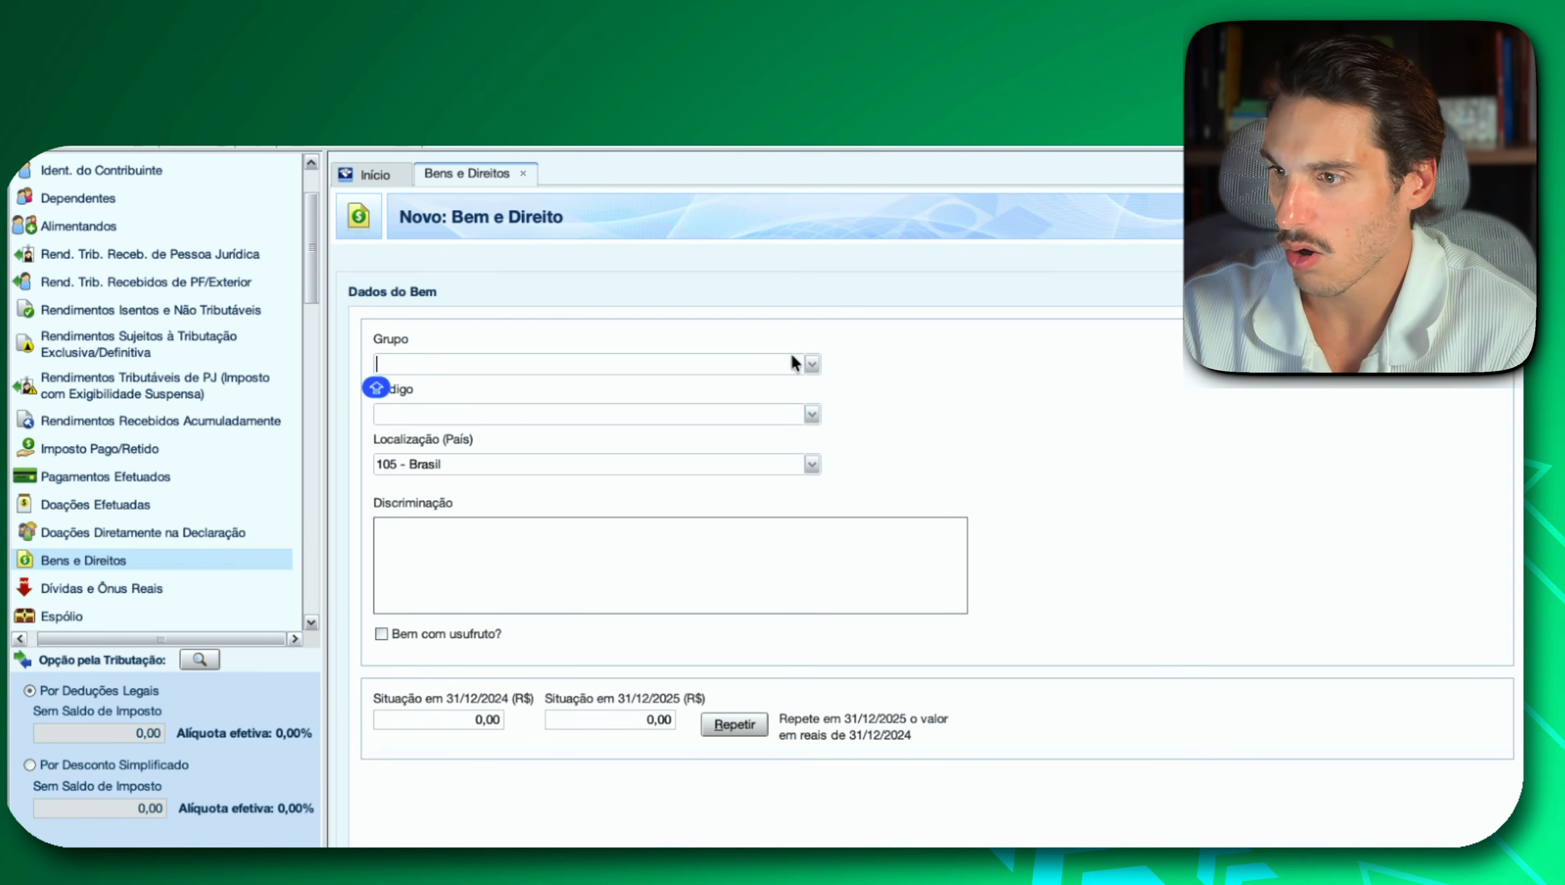
left_click(812, 364)
left_click(586, 440)
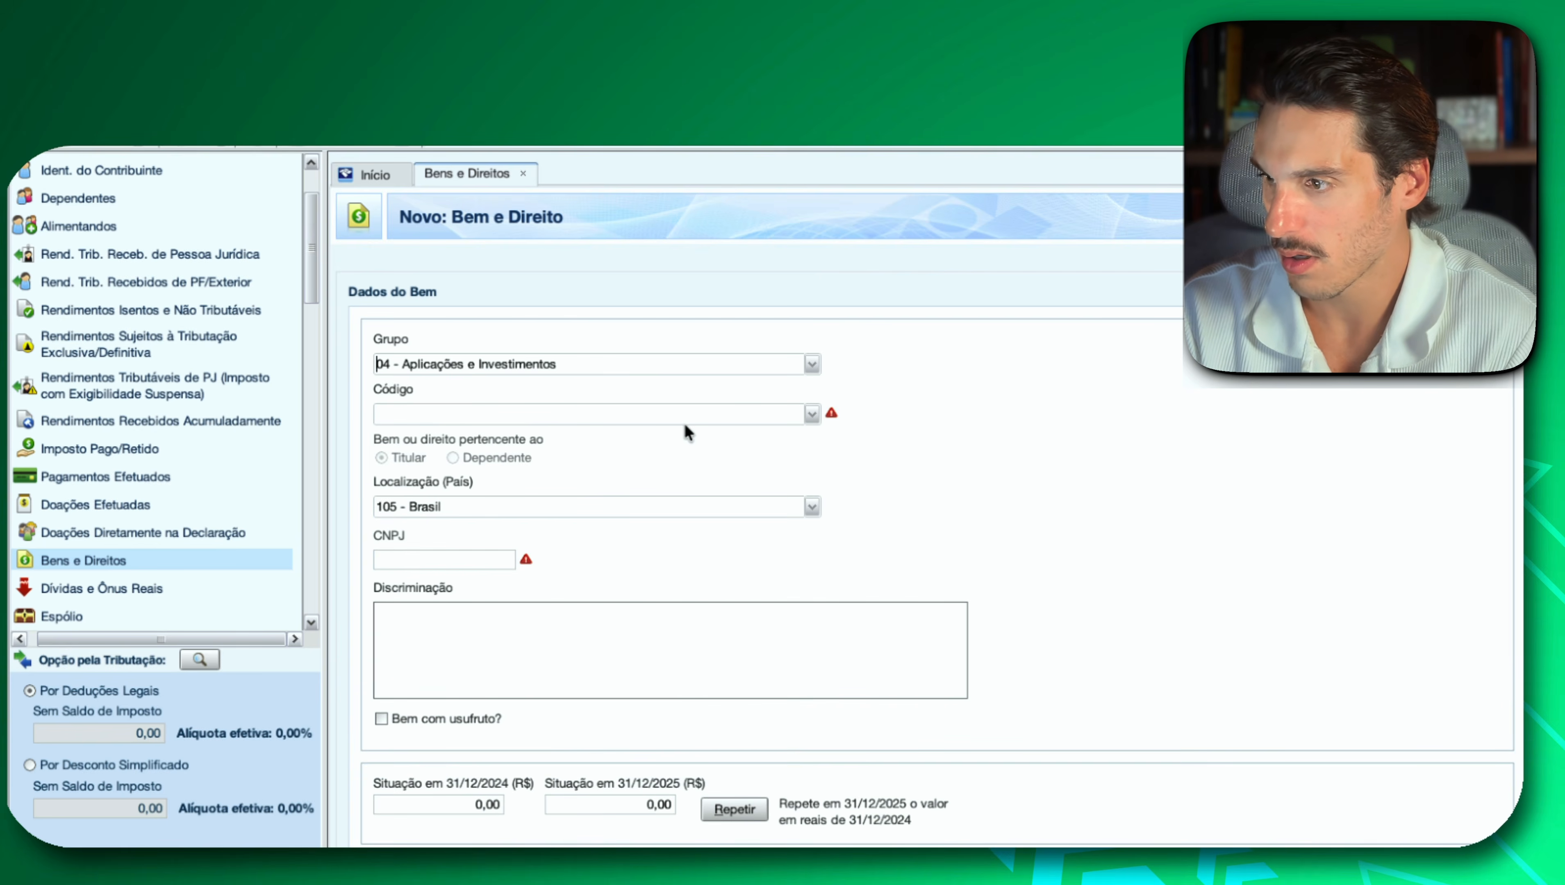
left_click(812, 414)
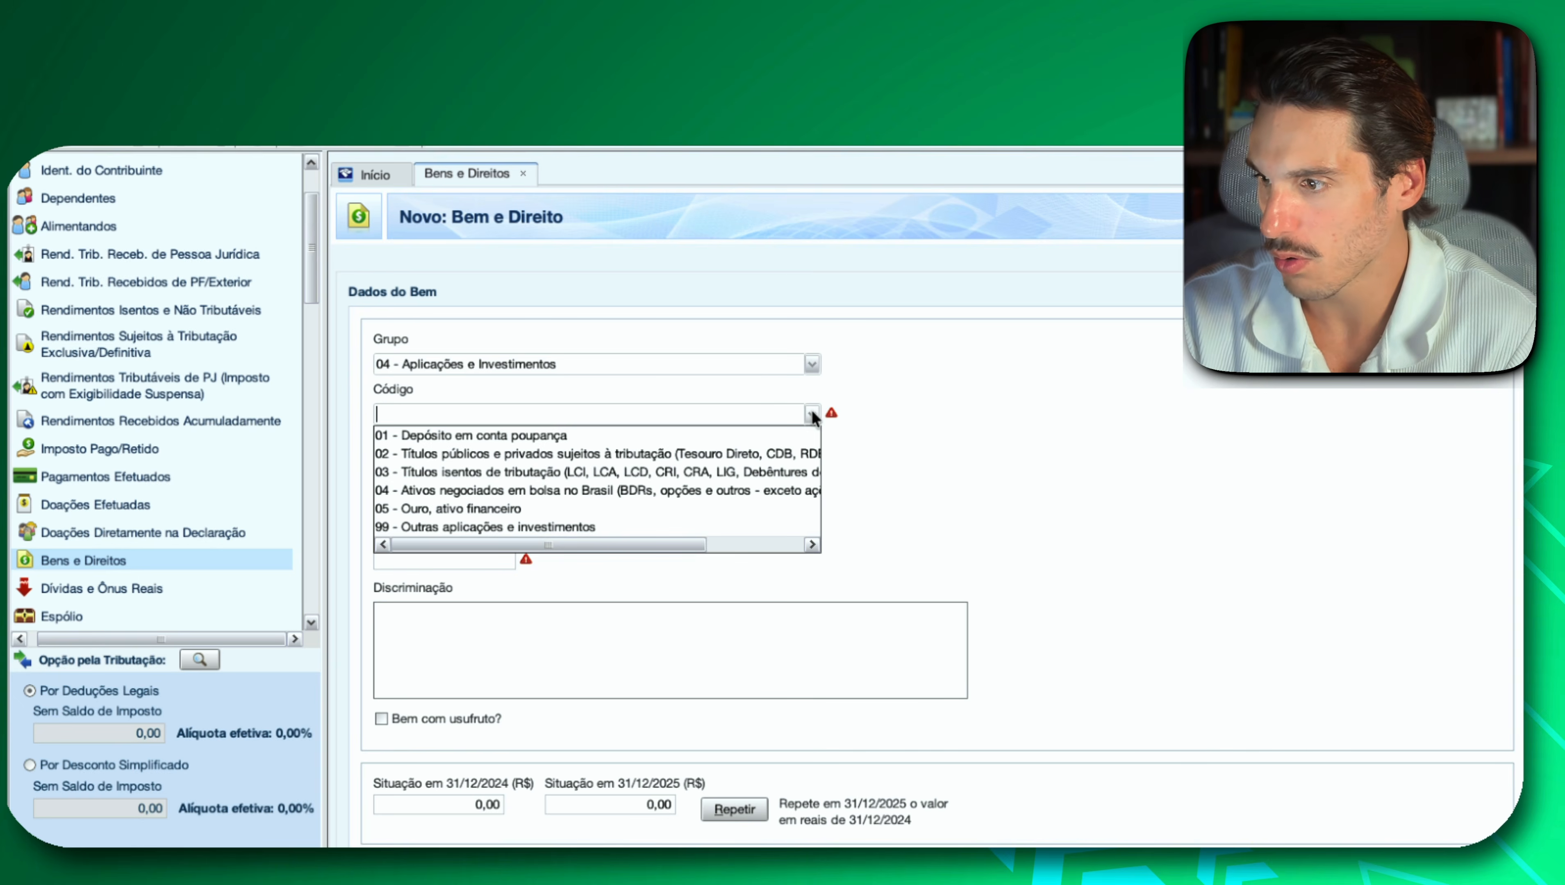
left_click(736, 454)
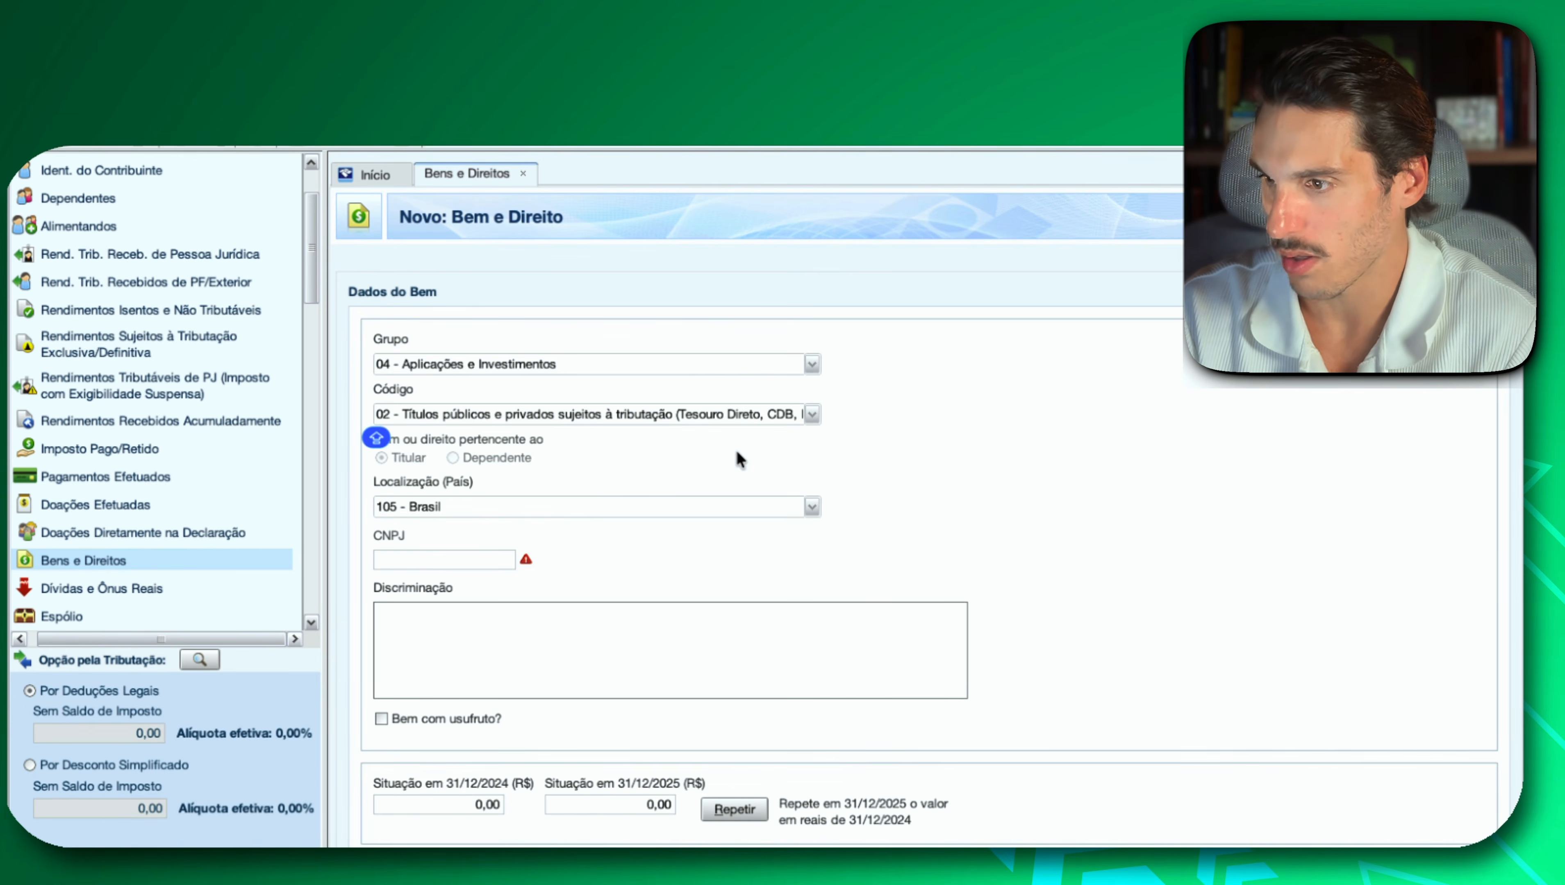
left_click(809, 414)
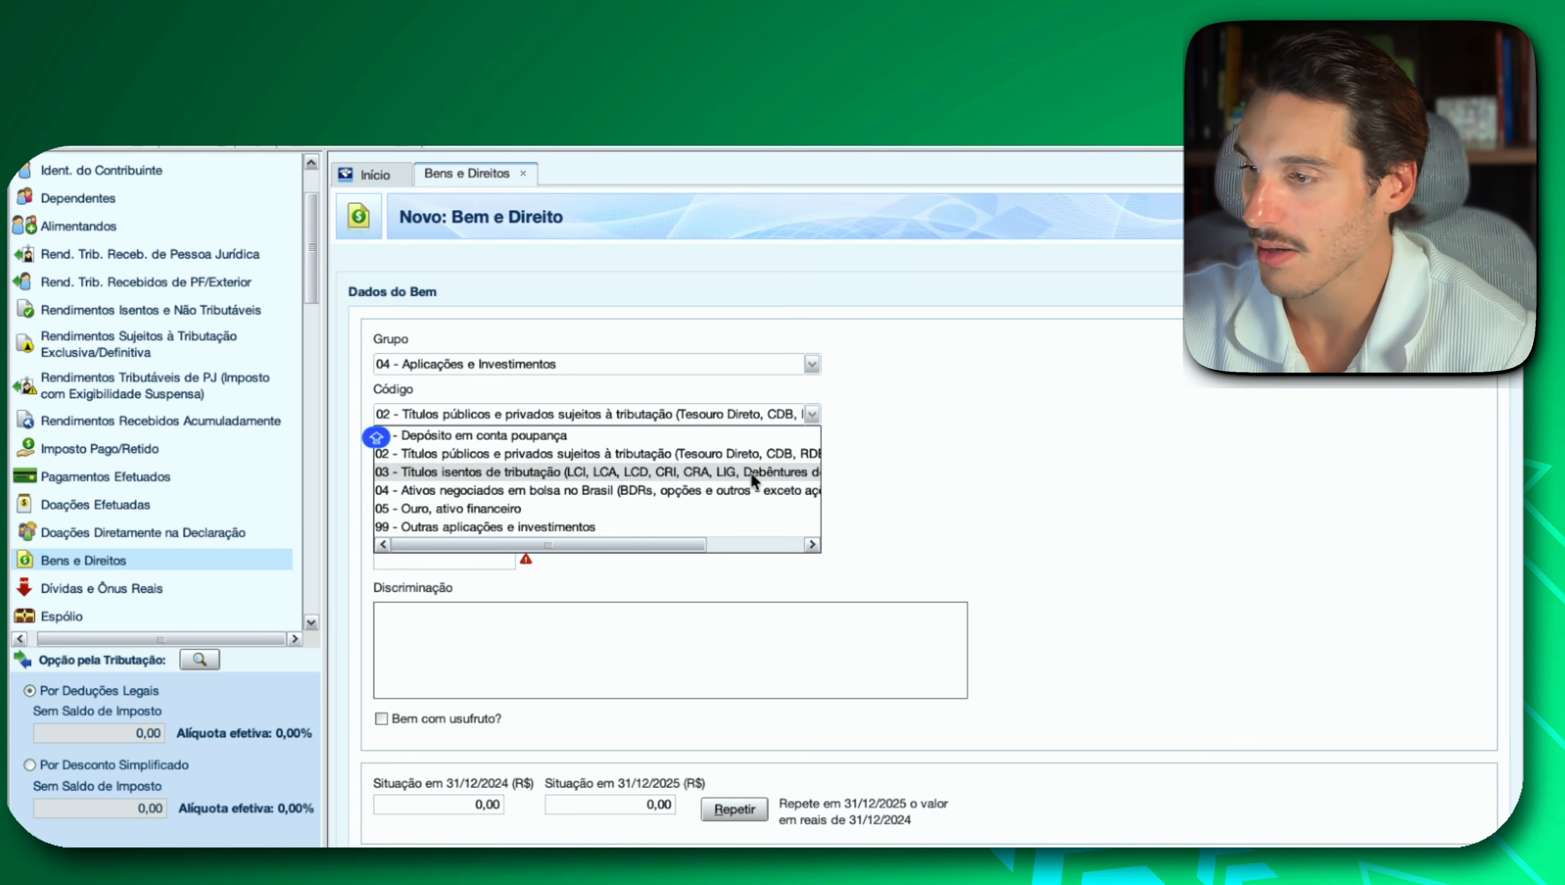
left_click(691, 458)
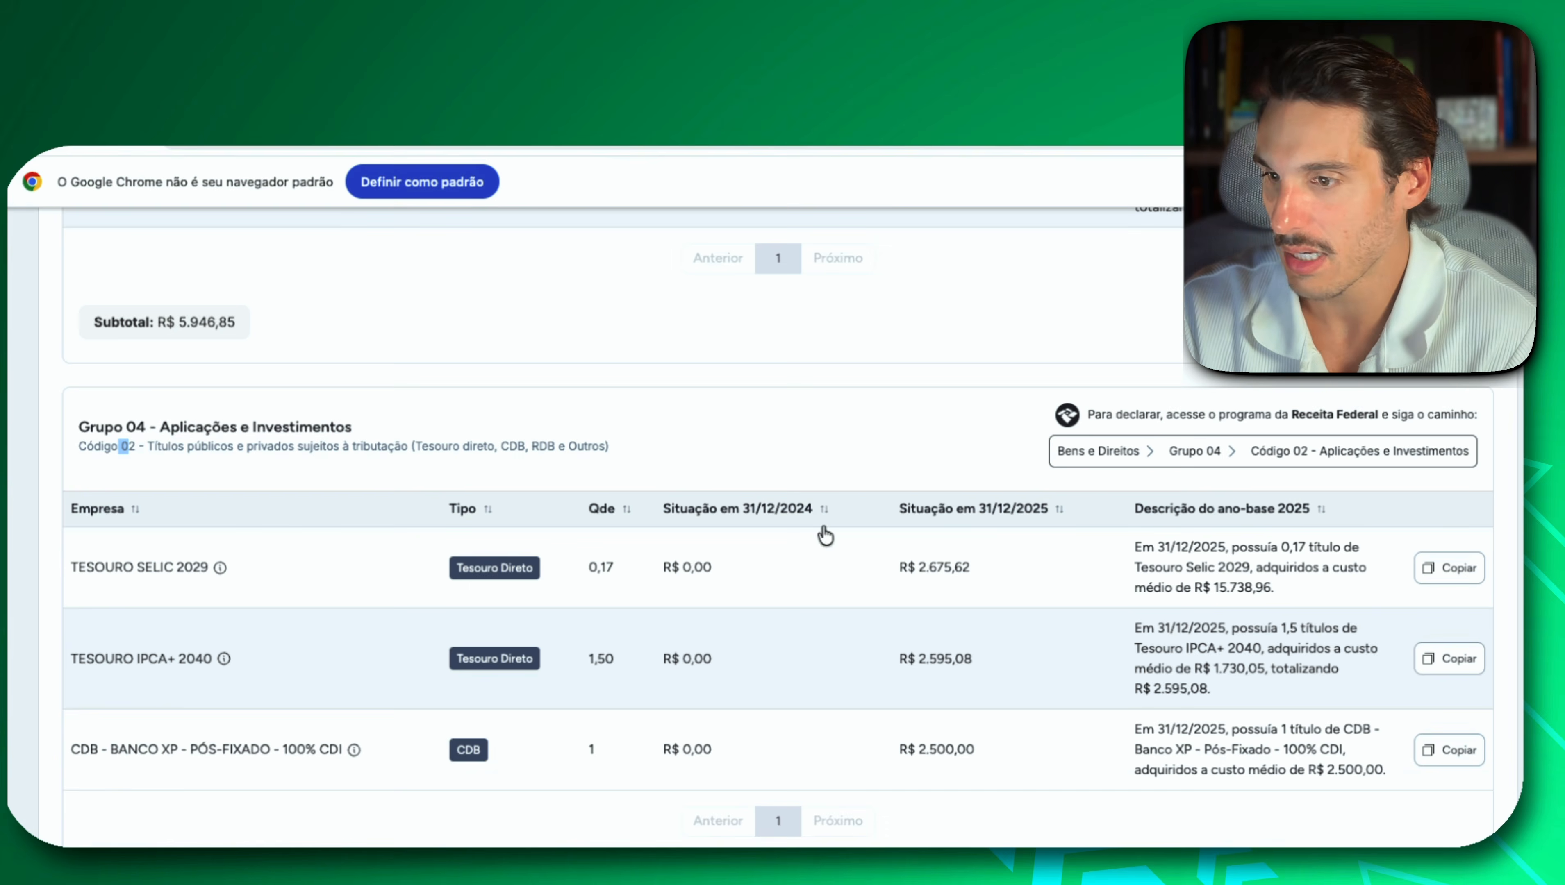
Copy the Tesouro Selic 2029 description from Investidor 10 and paste it into the new entry's Discriminação in IRPF.
left_click(1466, 567)
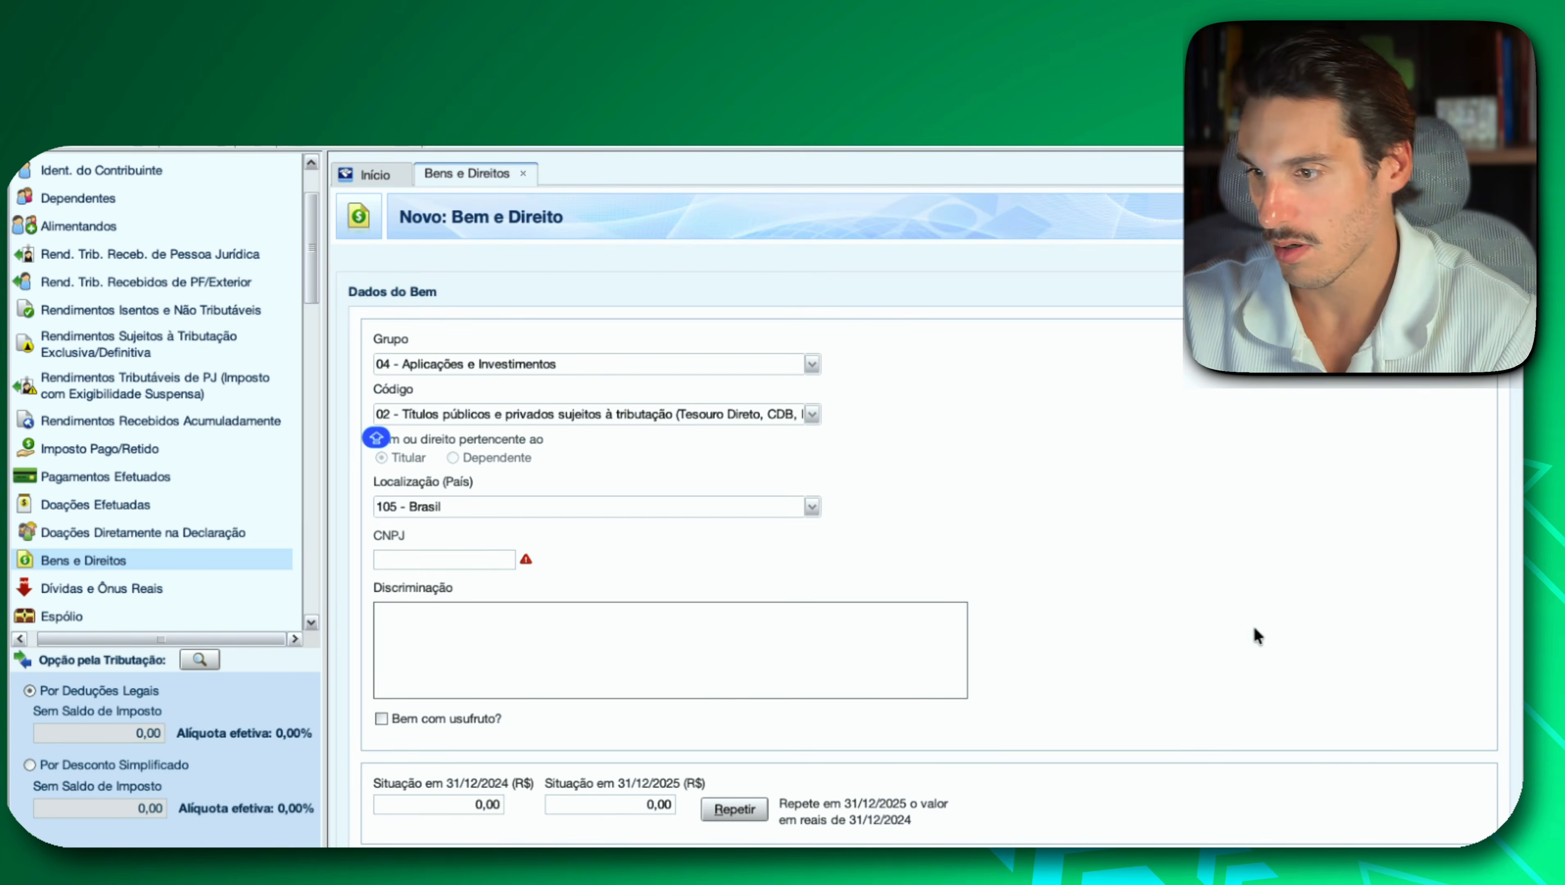
left_click(874, 629)
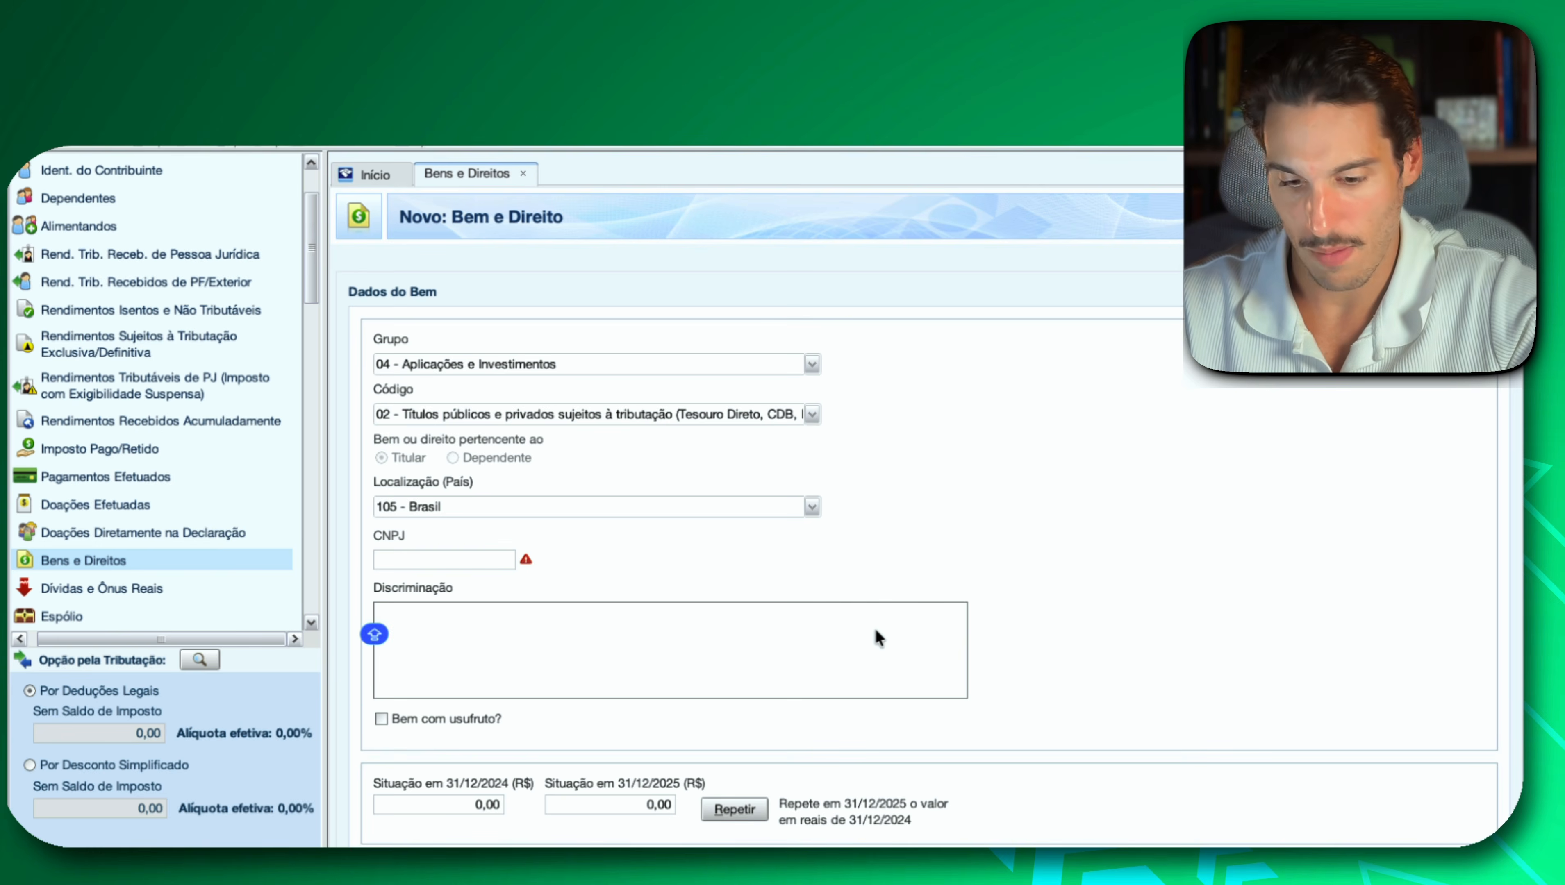
key("super+v")
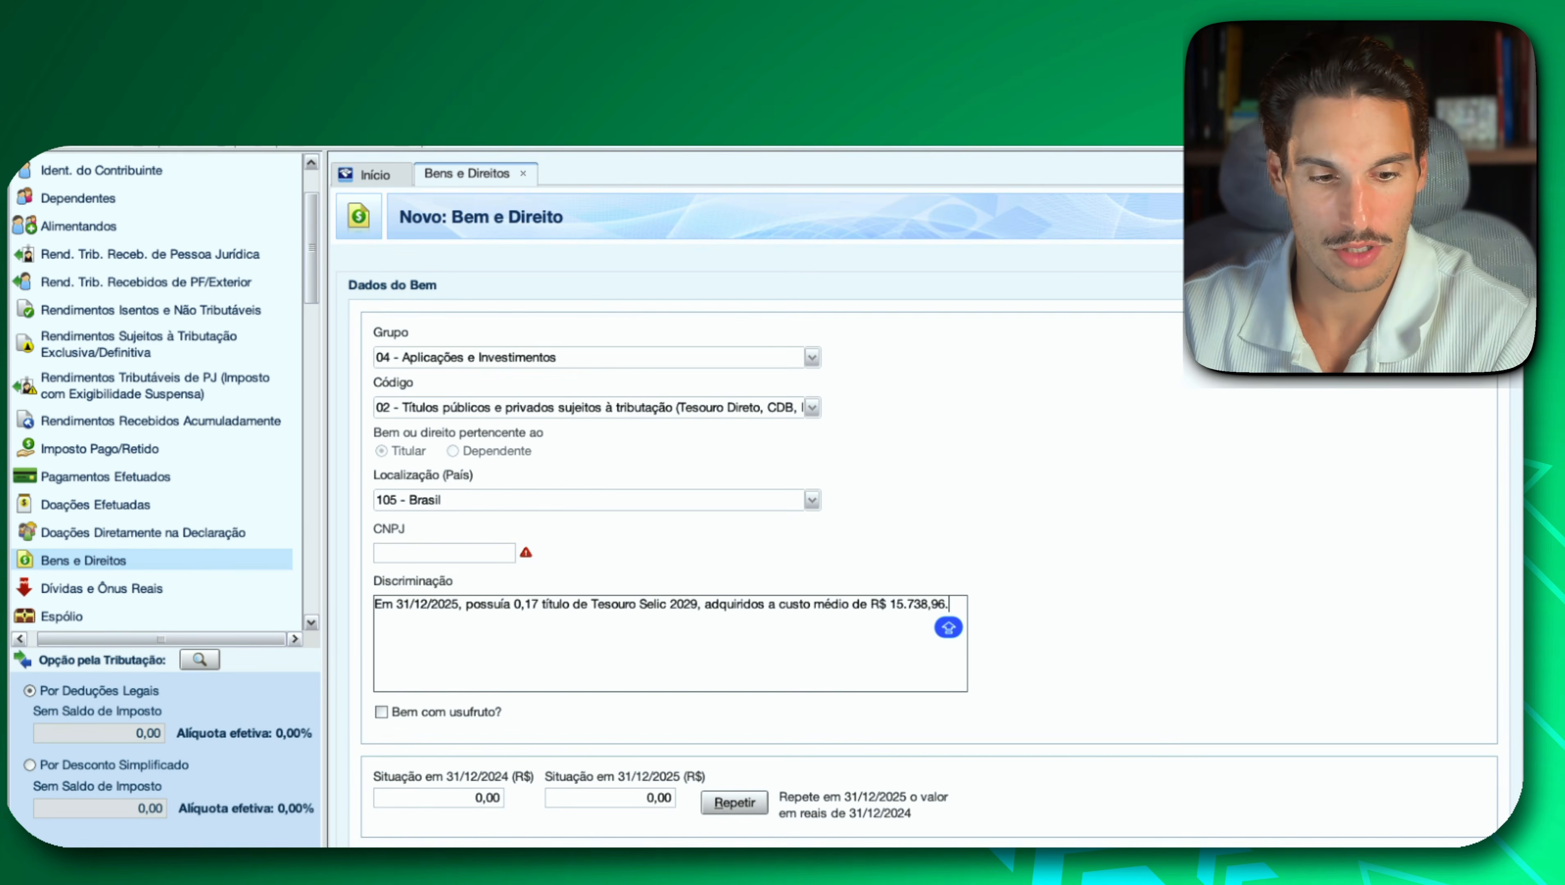
Copy Tesouro Selic 2029's 2025 value from Investidor 10 and set Situação em 31/12/2025 in IRPF to 2.675,62.
key("super+Tab")
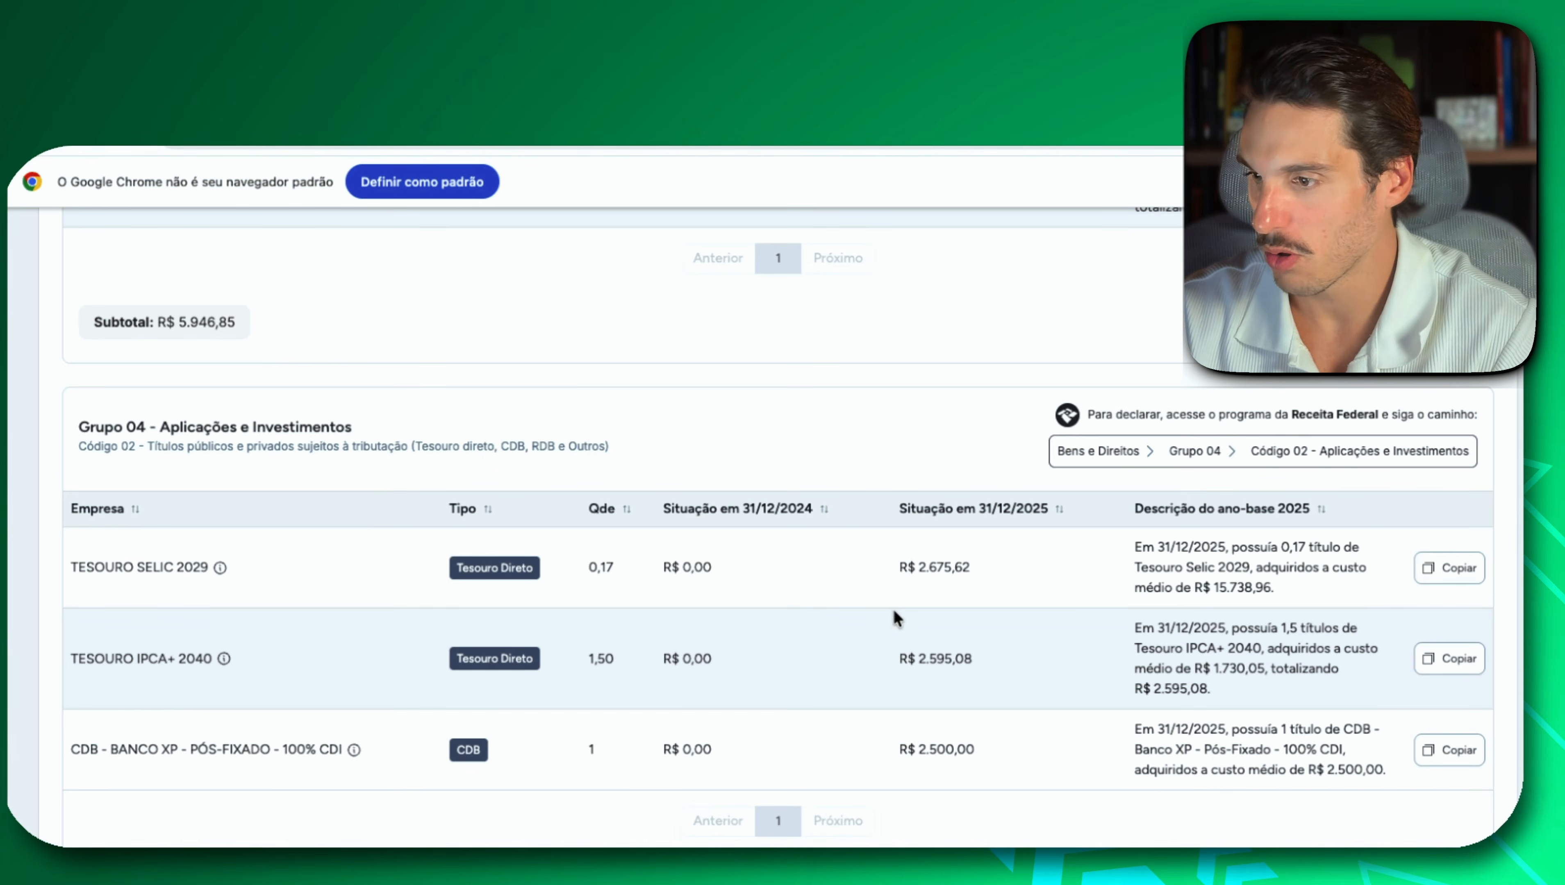
mouse_move(930, 577)
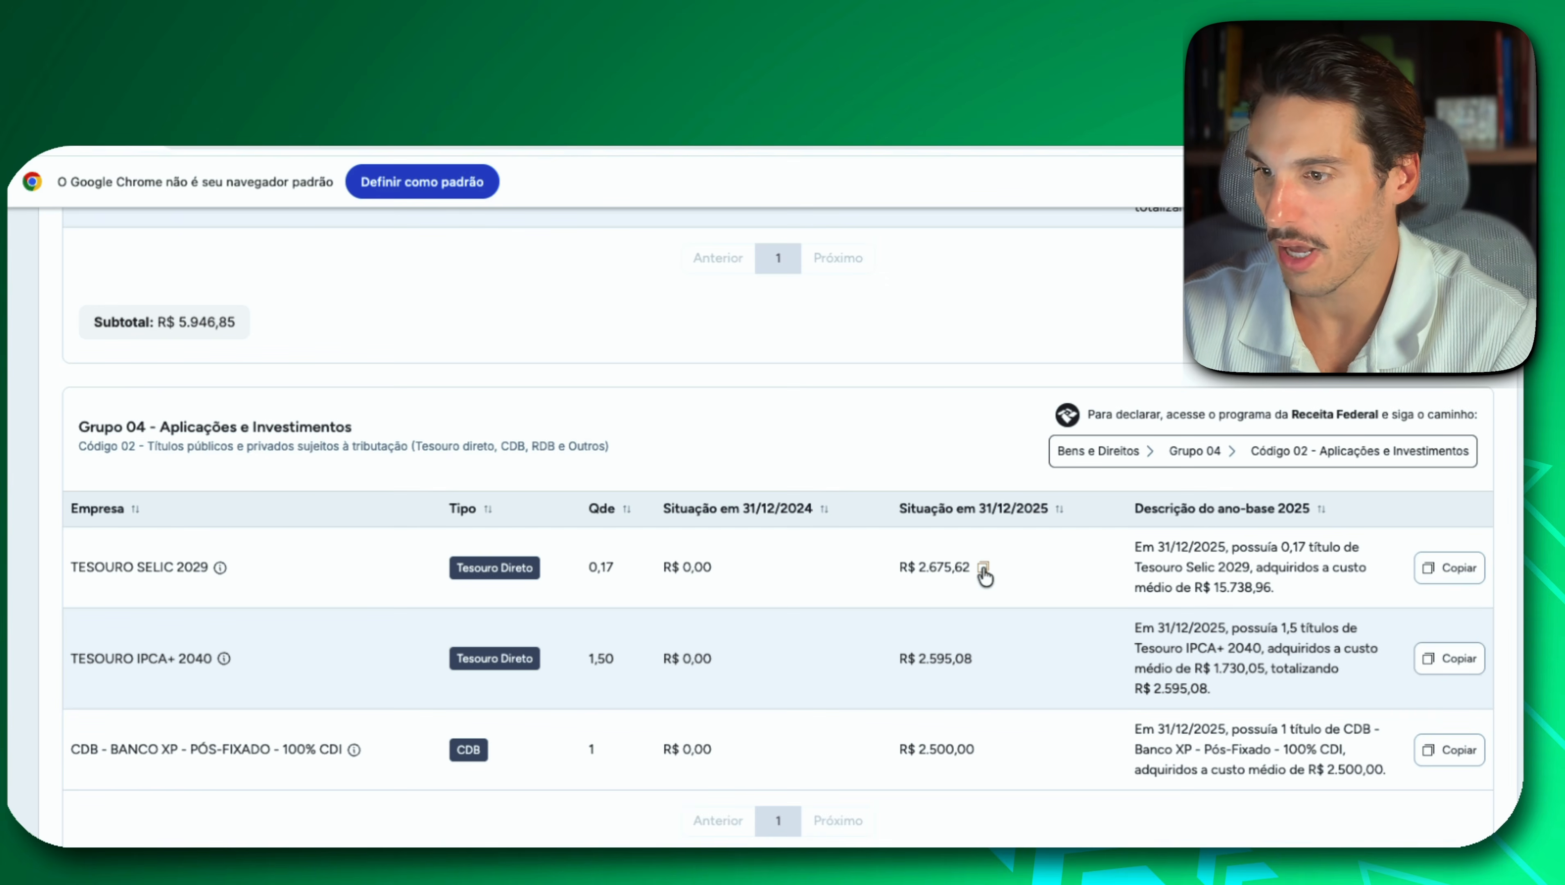
key("super+Tab")
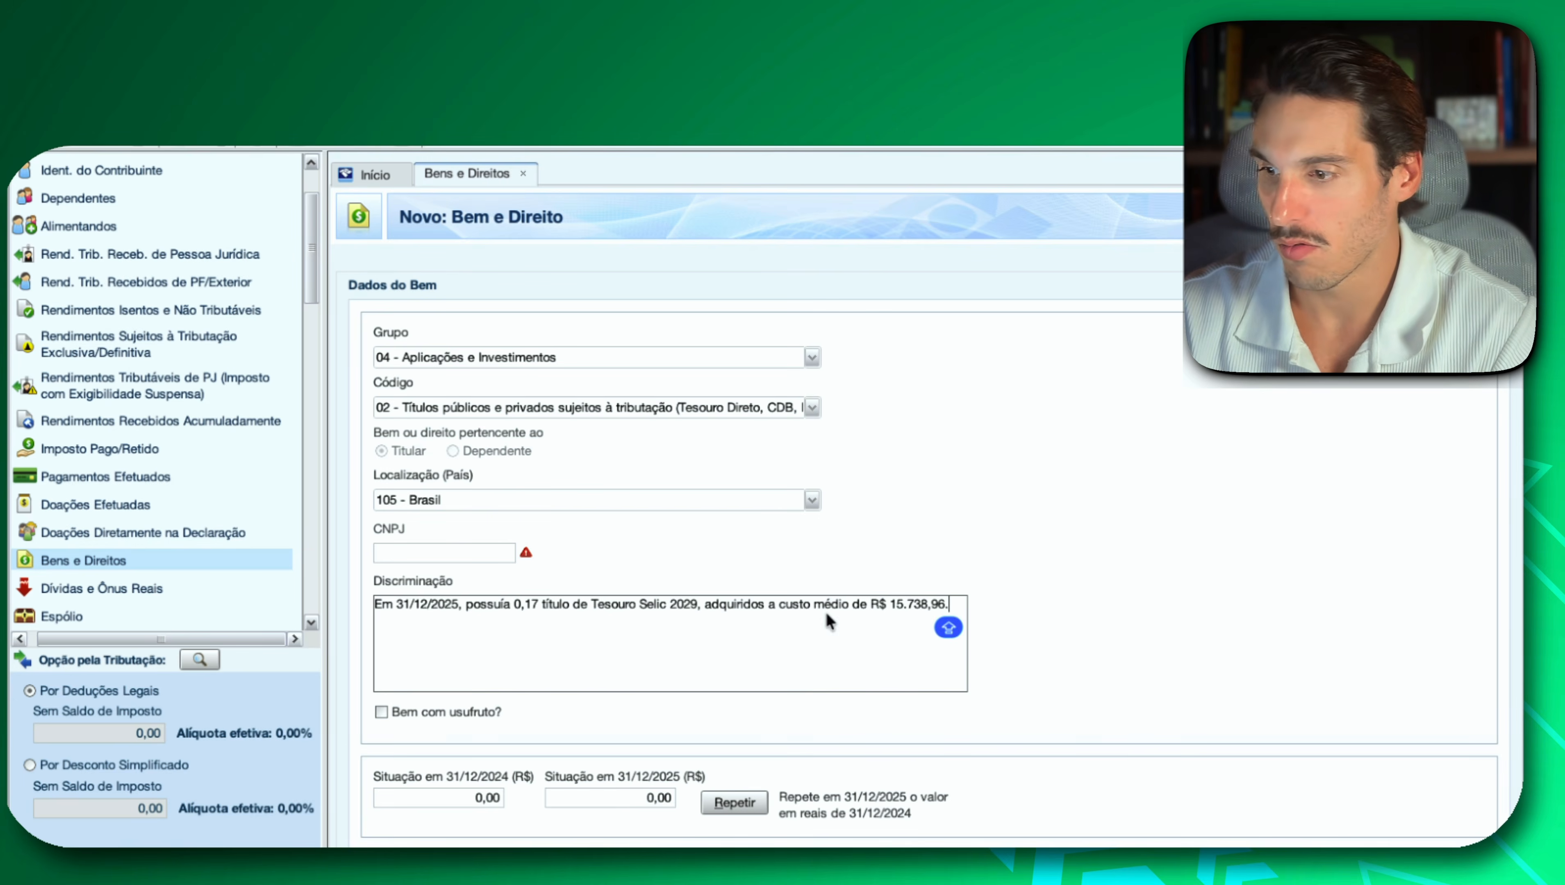
left_click(632, 791)
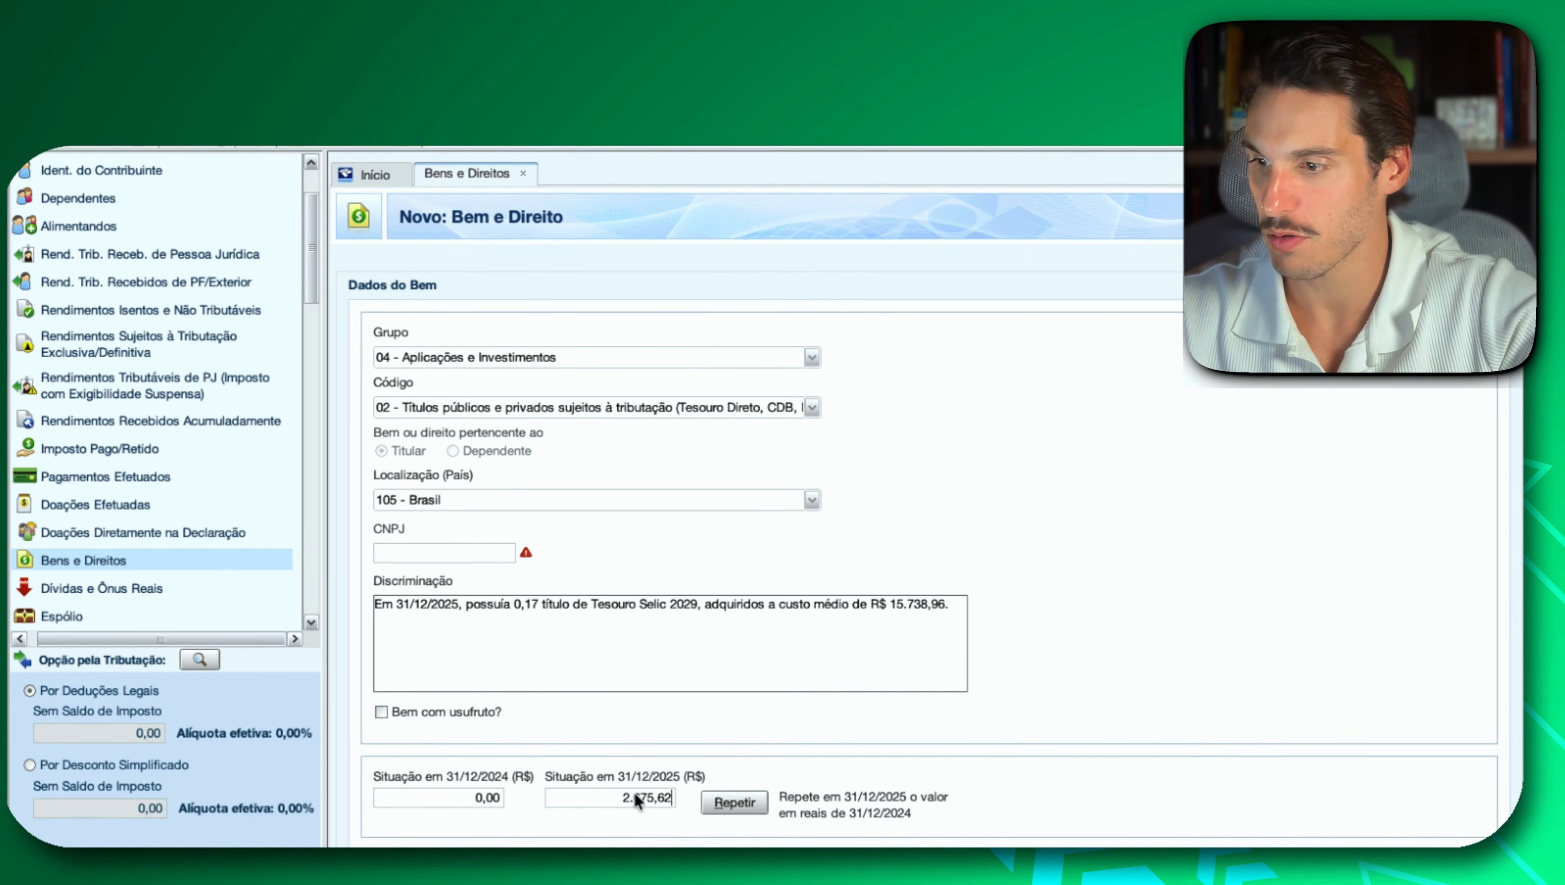
key("super+v")
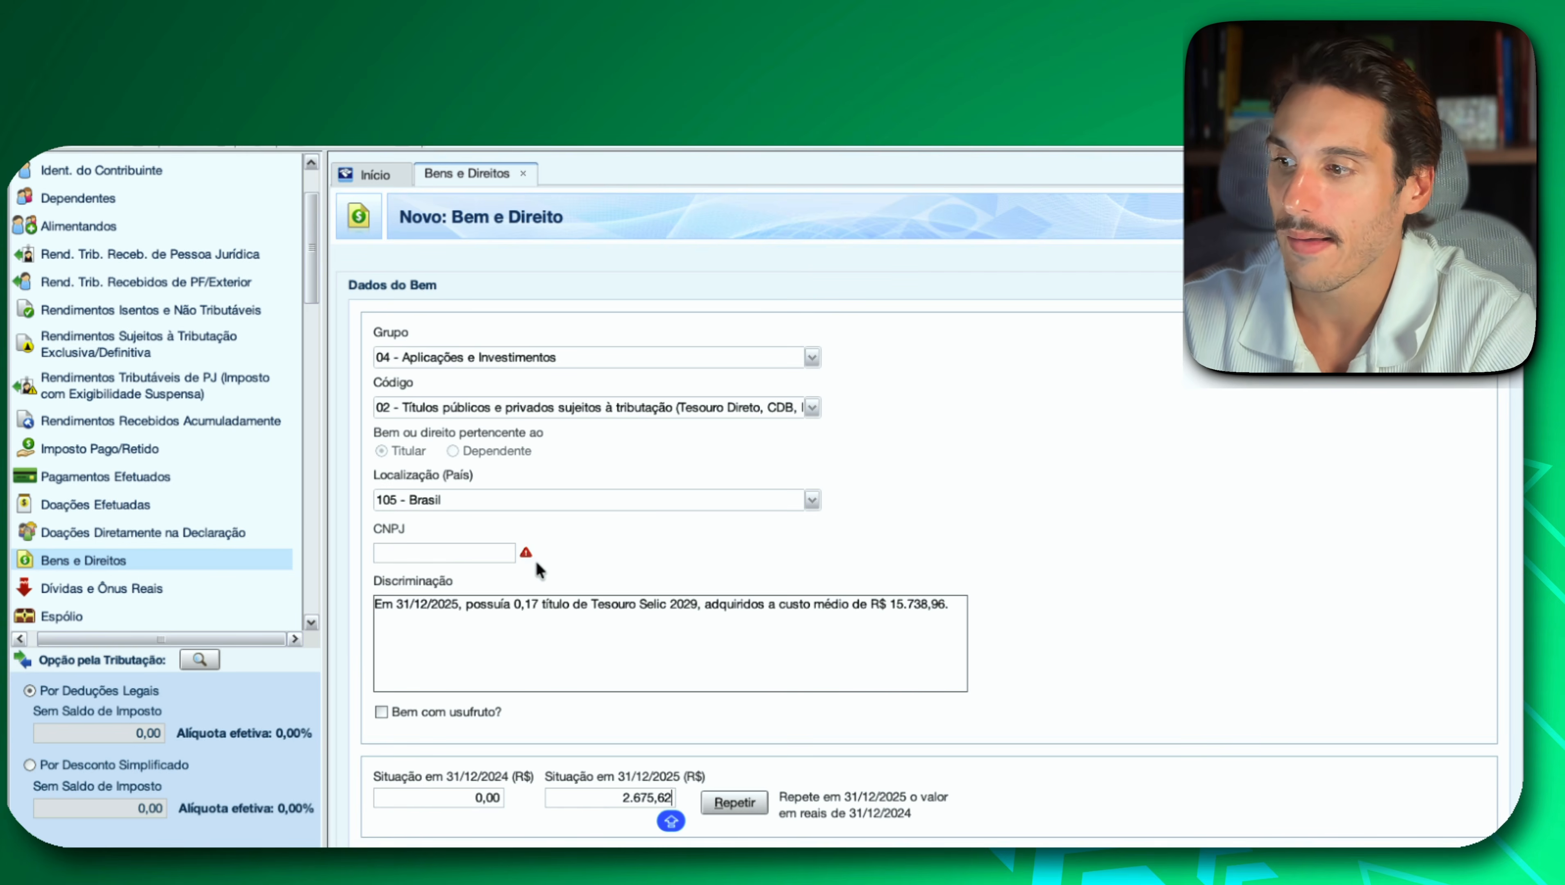
Search Google for "CNPJ B3" in a new Chrome tab and copy B3's CNPJ from the result.
left_click(465, 556)
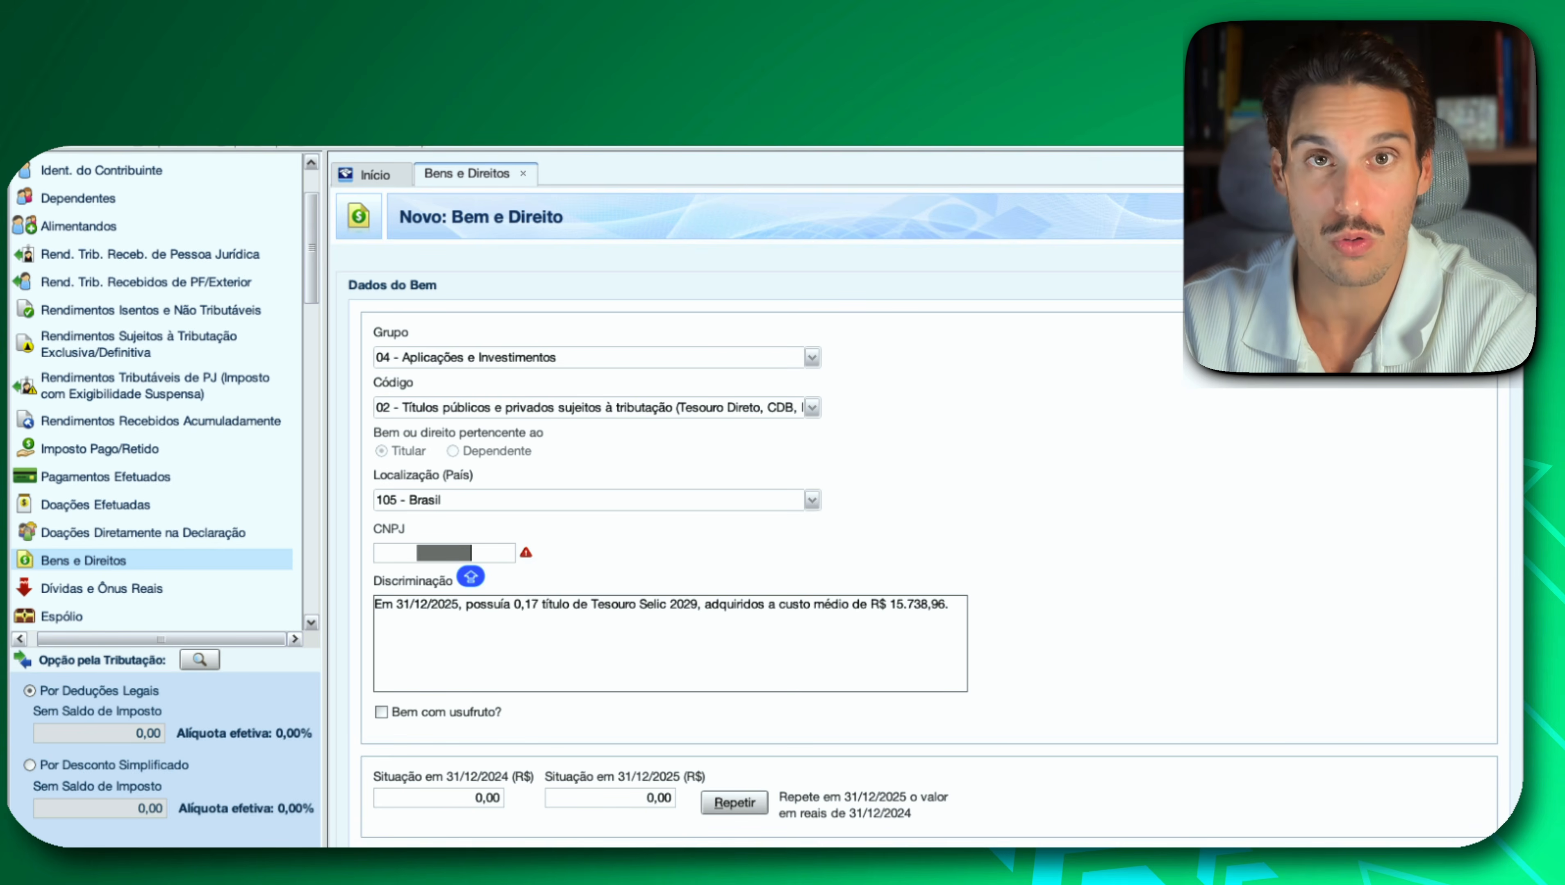
key("super+Tab")
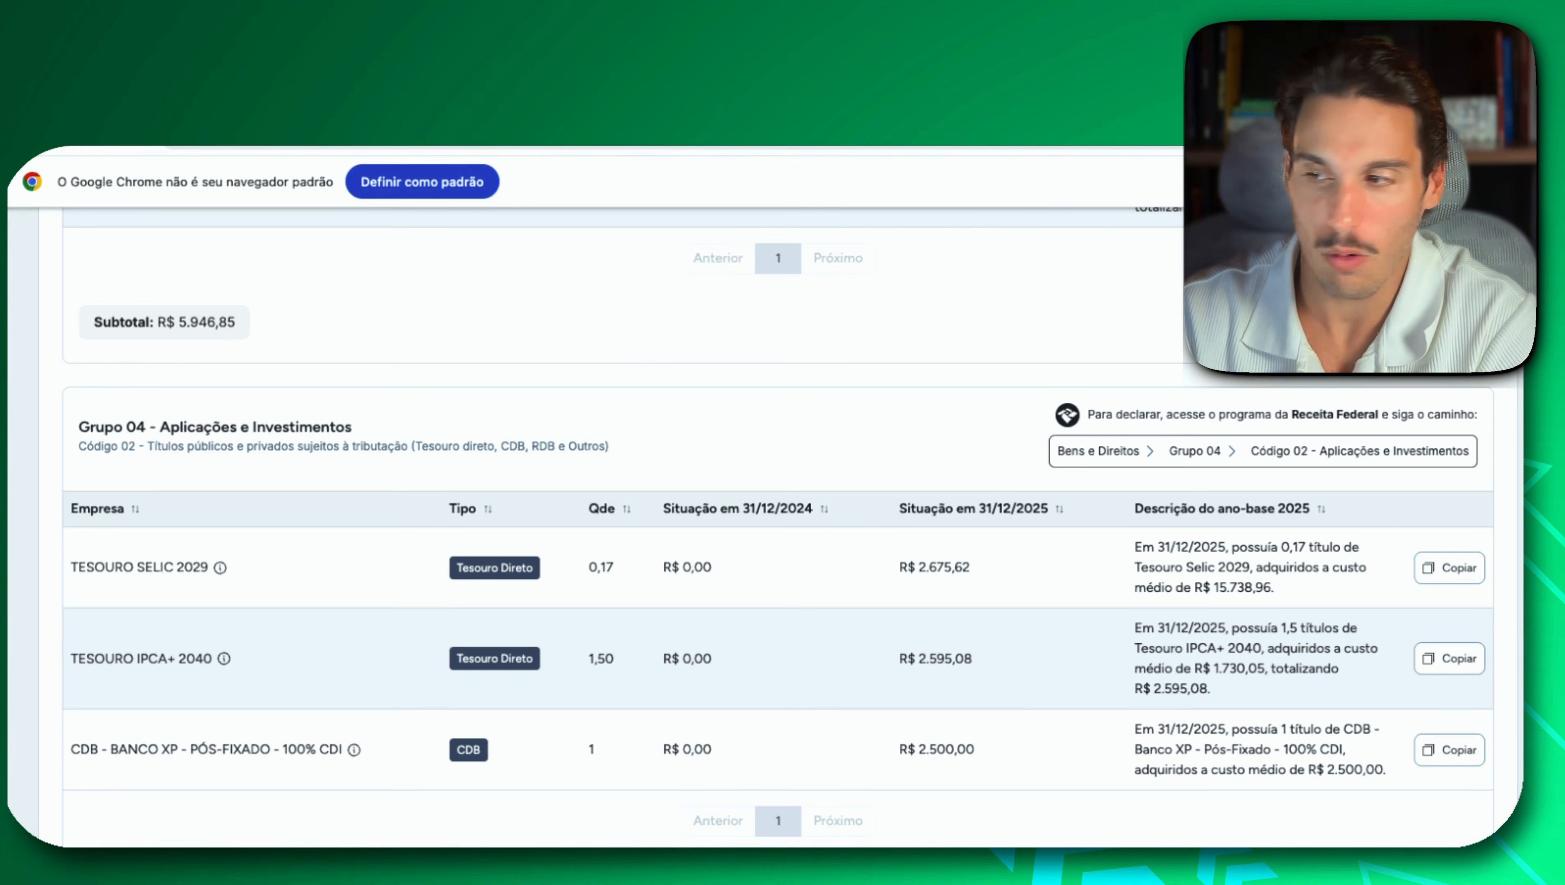
key("super+t")
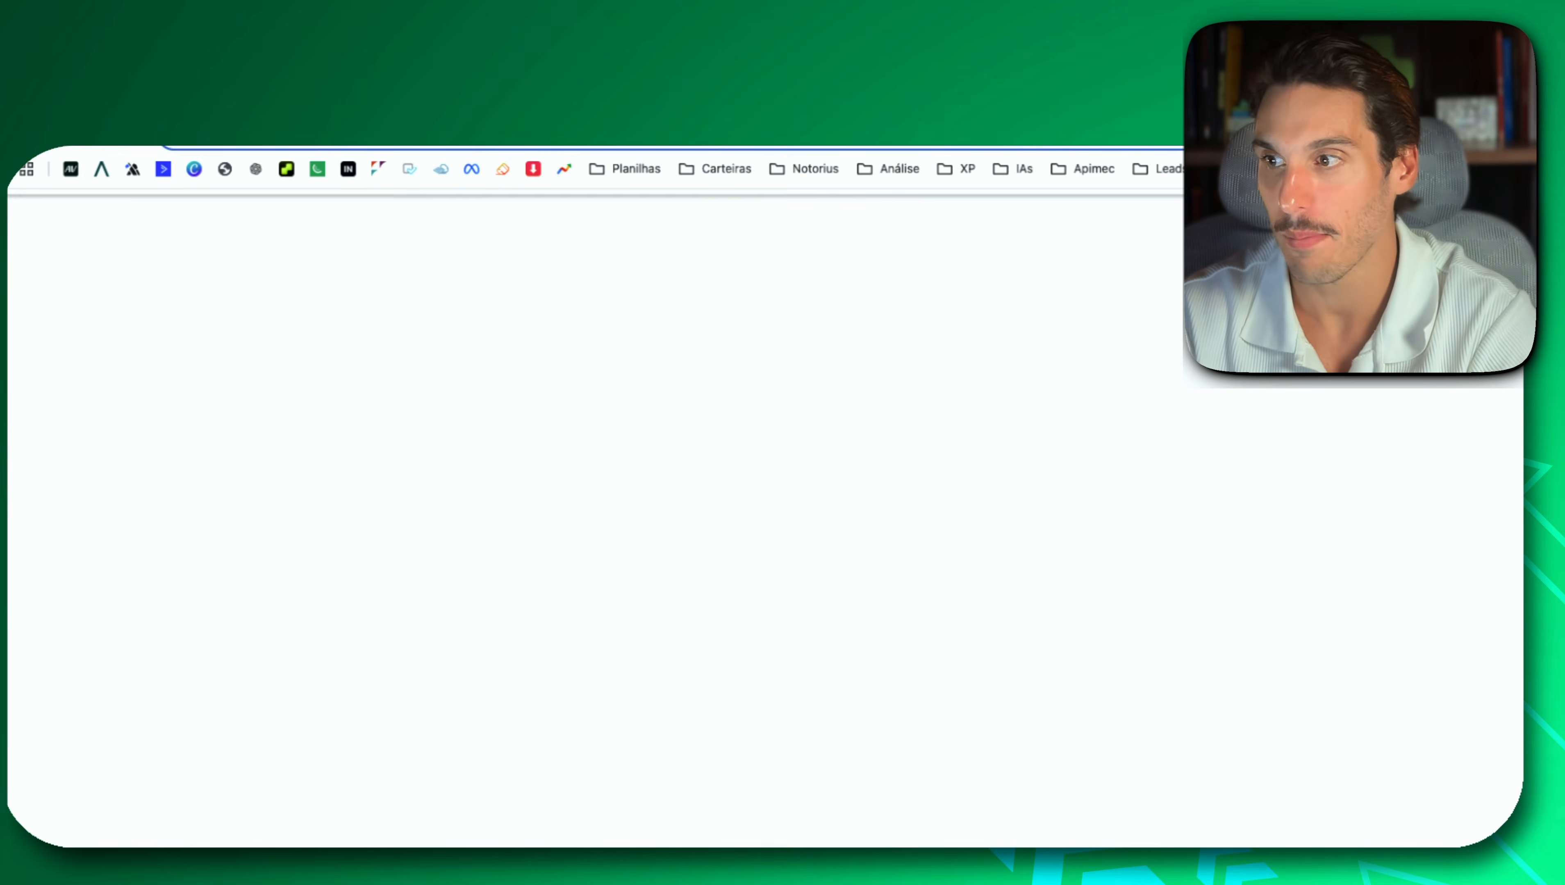
type("CNOJ")
key("BackSpace")
key("BackSpace")
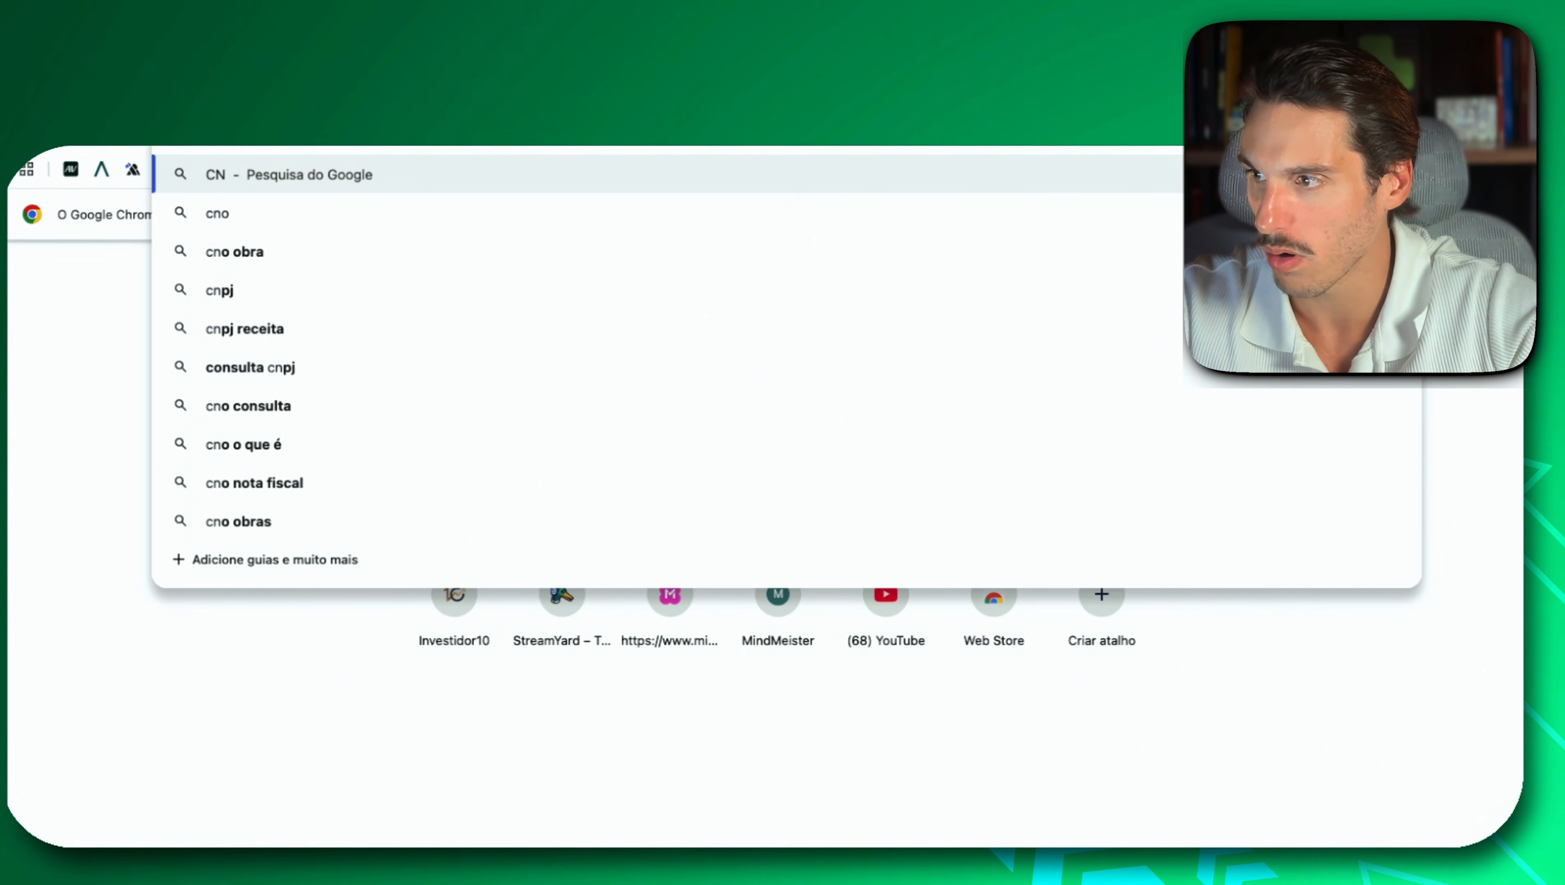
type("PJ B3")
key("Return")
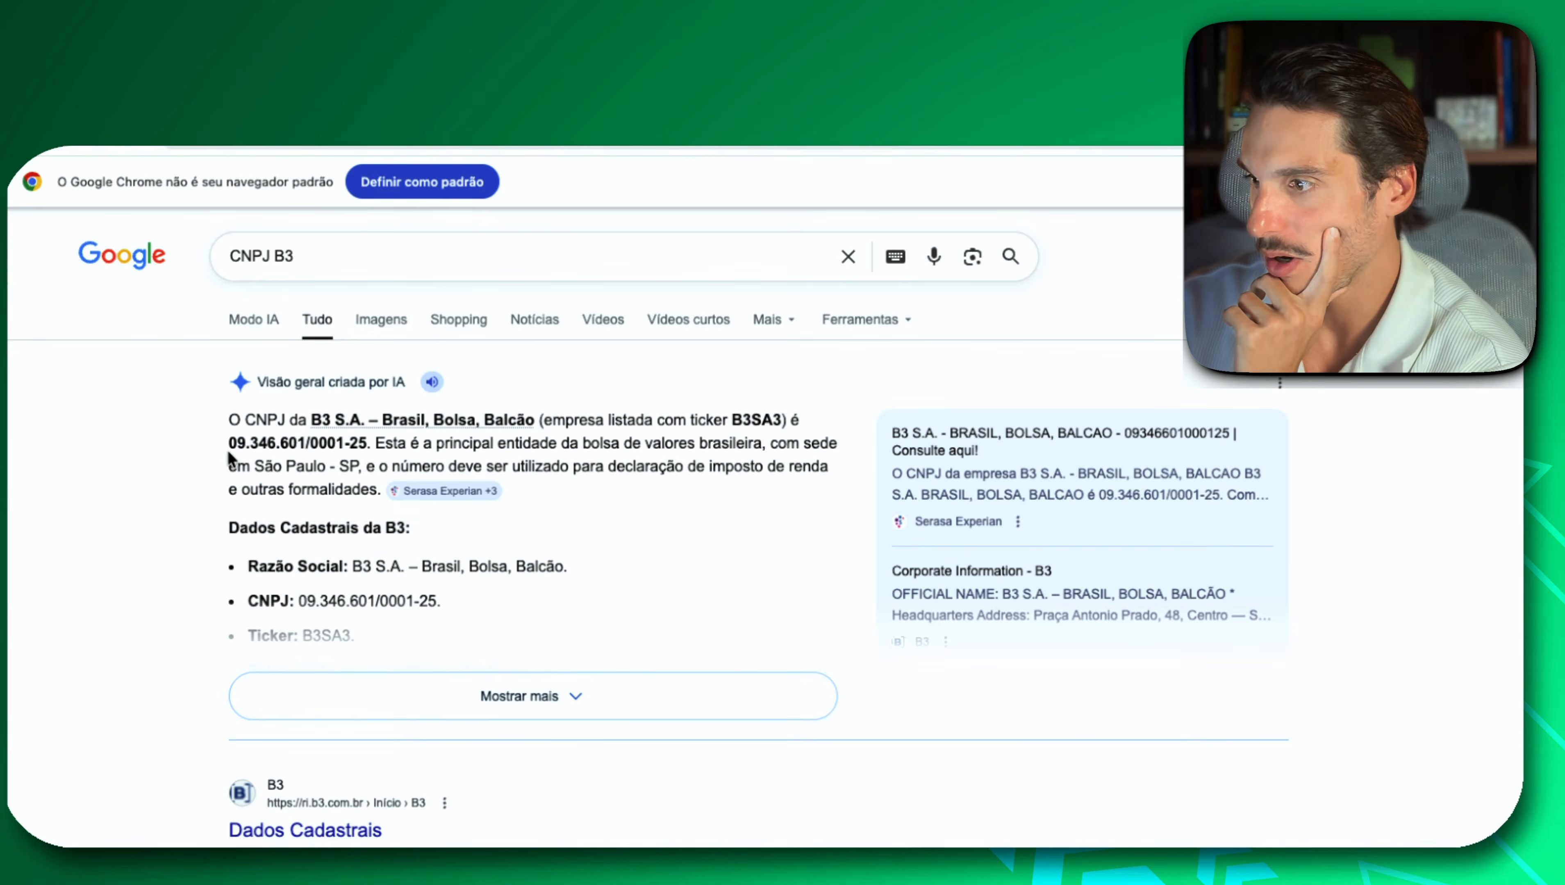
left_click_drag(228, 443, 367, 441)
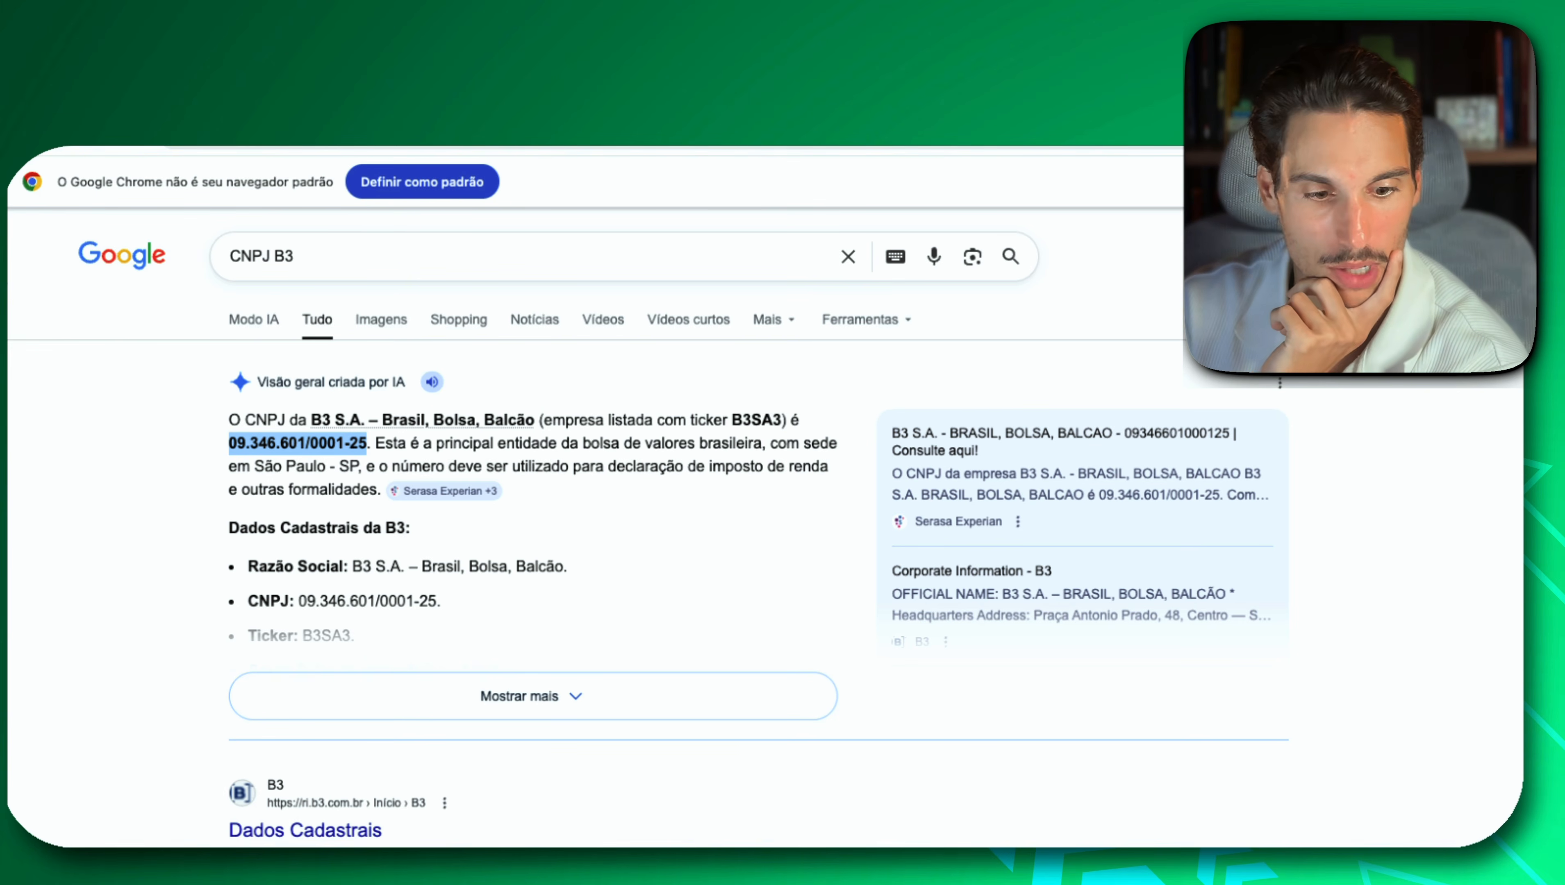
Switch back to IRPF and paste B3's CNPJ into the CNPJ field of the Tesouro Selic 2029 entry.
key("super+Tab")
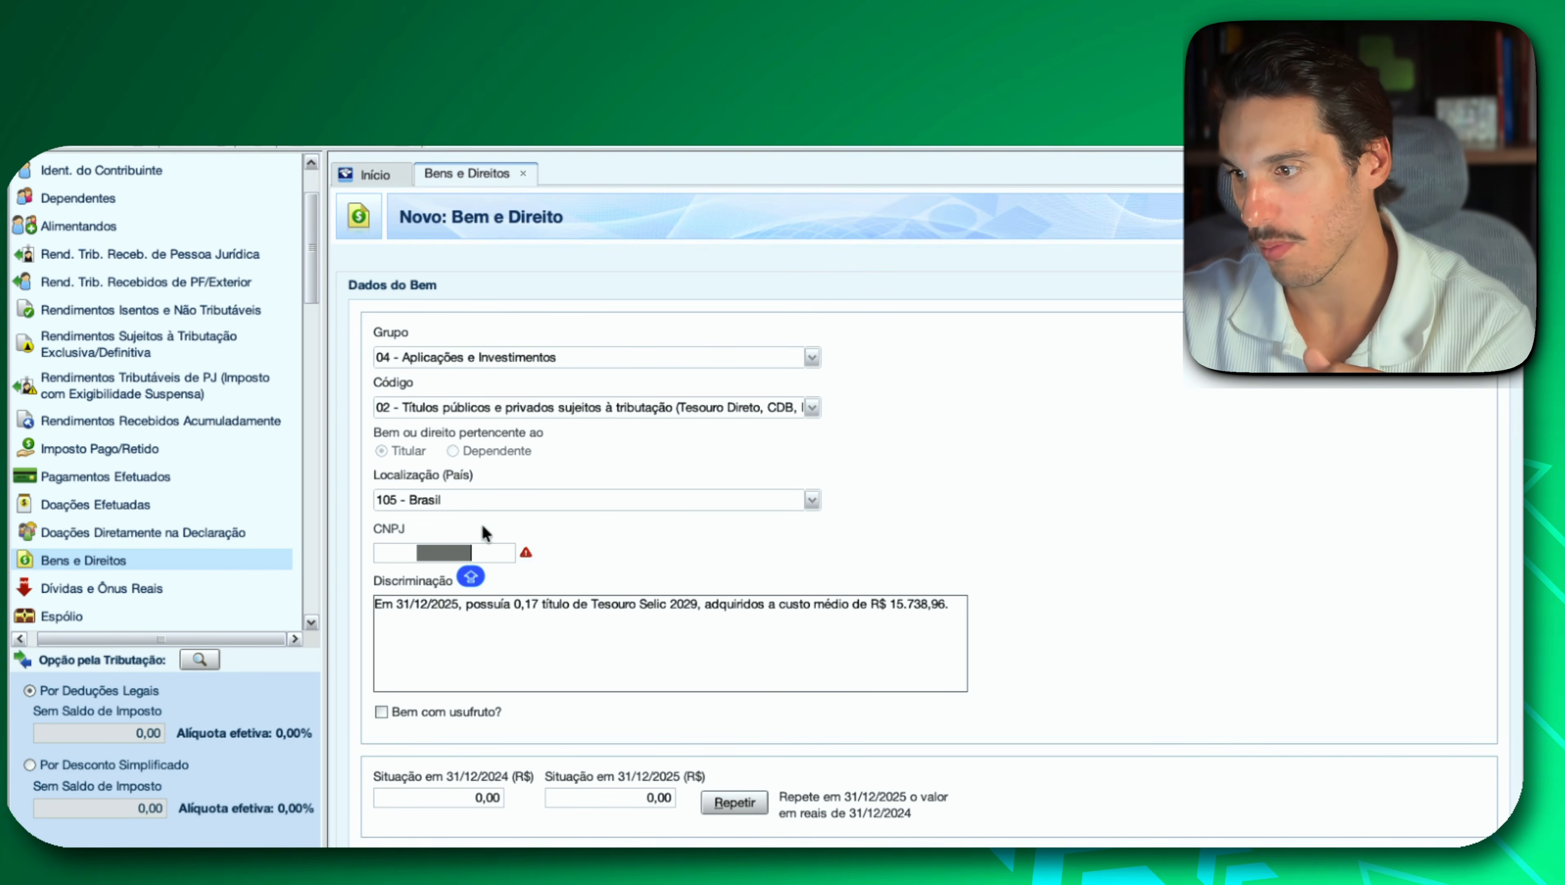
left_click(474, 552)
key("super+v")
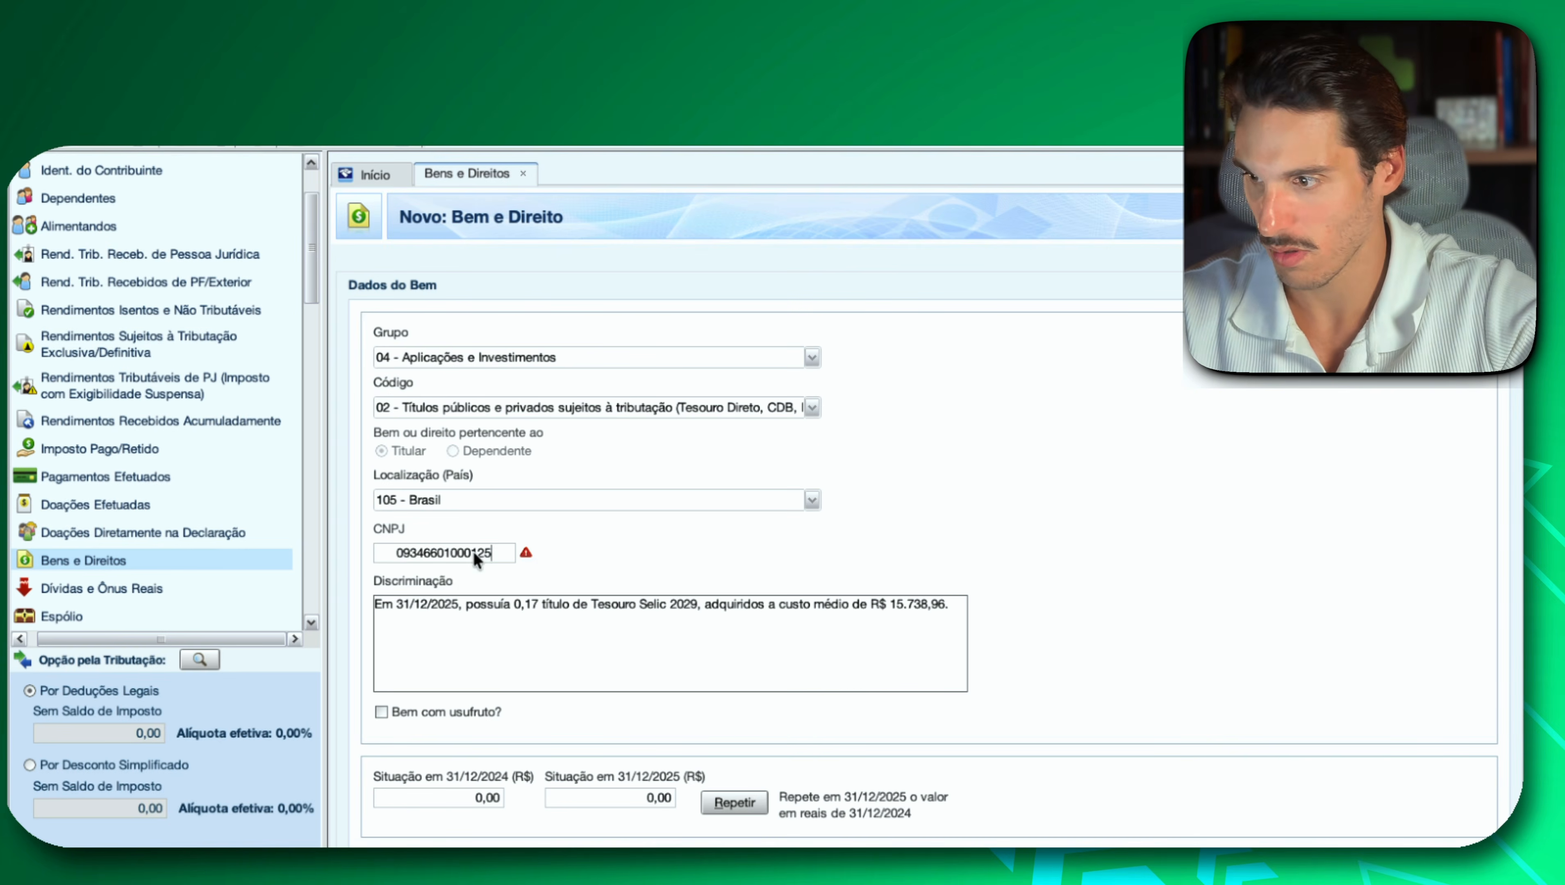
scroll(1128, 595, "down", 1)
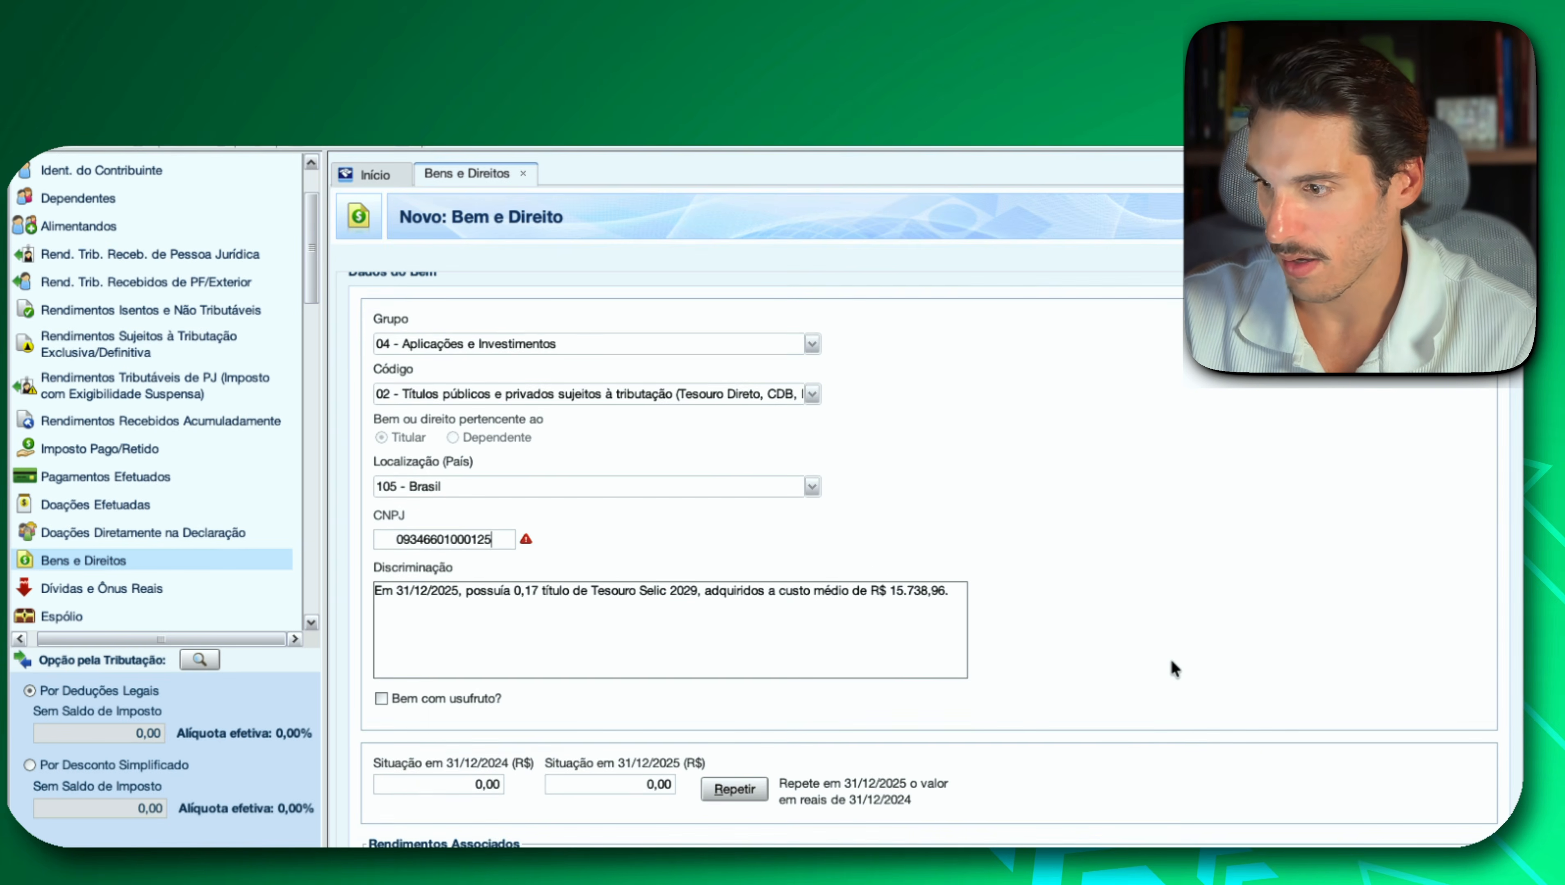
Copy the Tesouro Selic 2029 amount for 2025 from Investidor 10, enter 2.675,62 as Situação em 31/12/2025, and save the entry.
scroll(1170, 658, "down", 1)
left_click(618, 733)
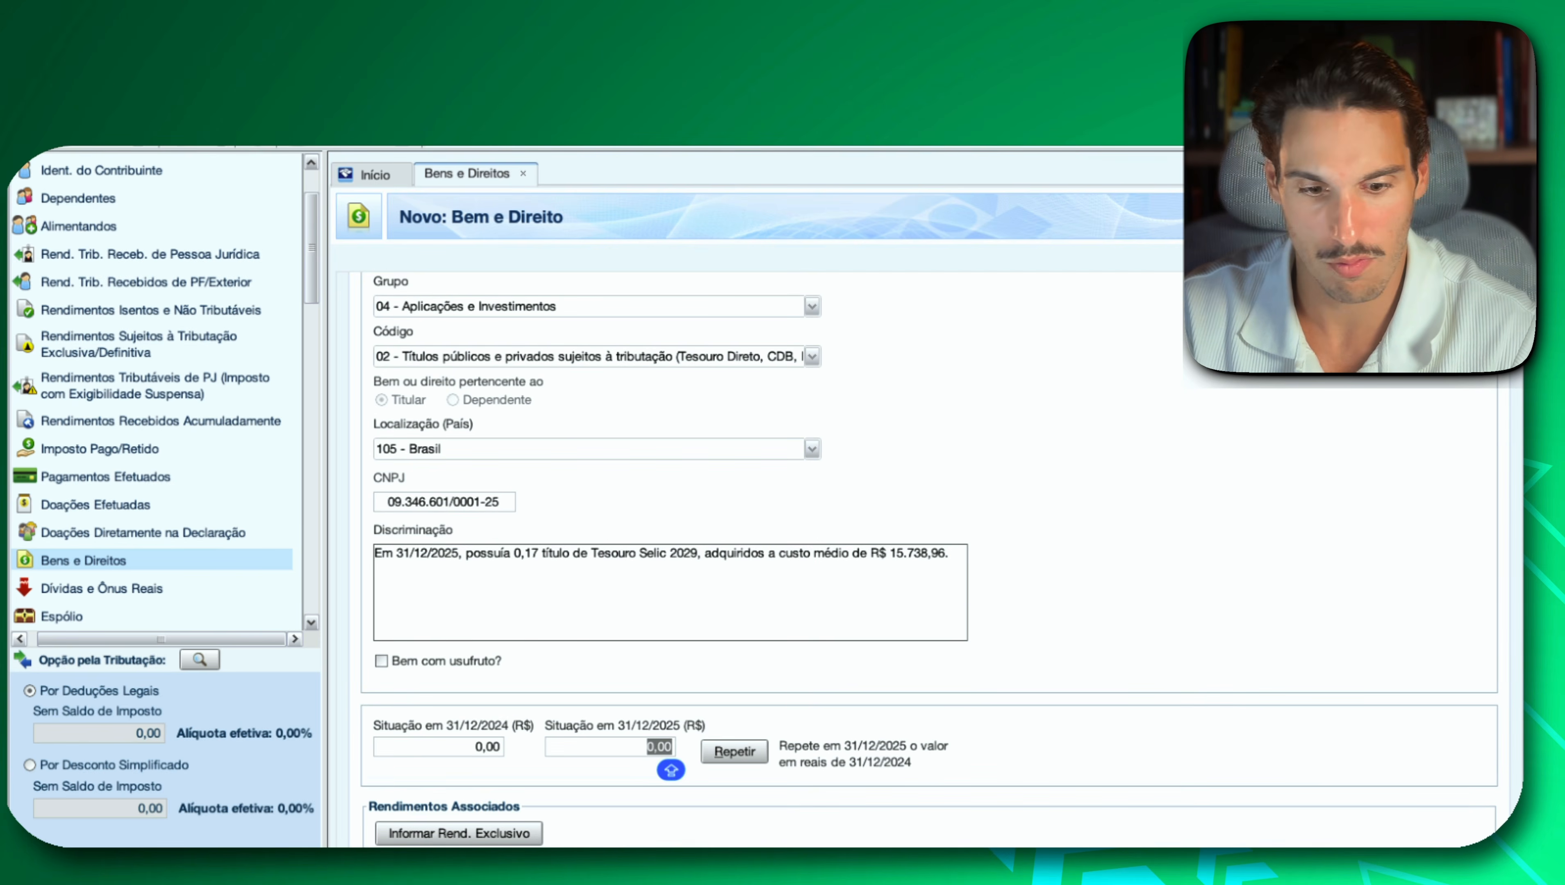
key("super+Tab")
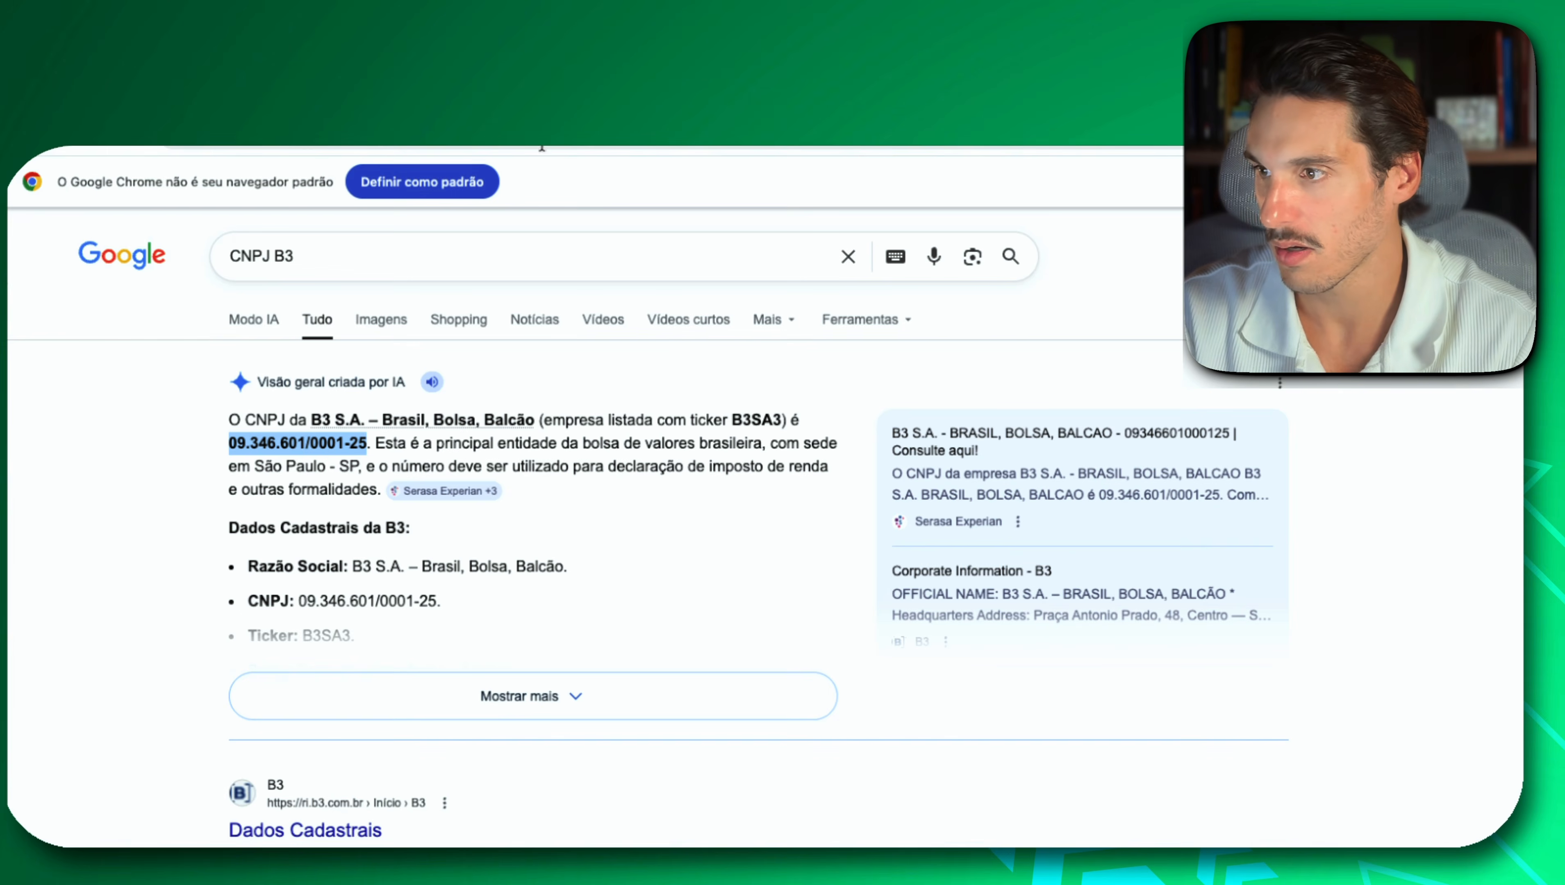
left_click(557, 93)
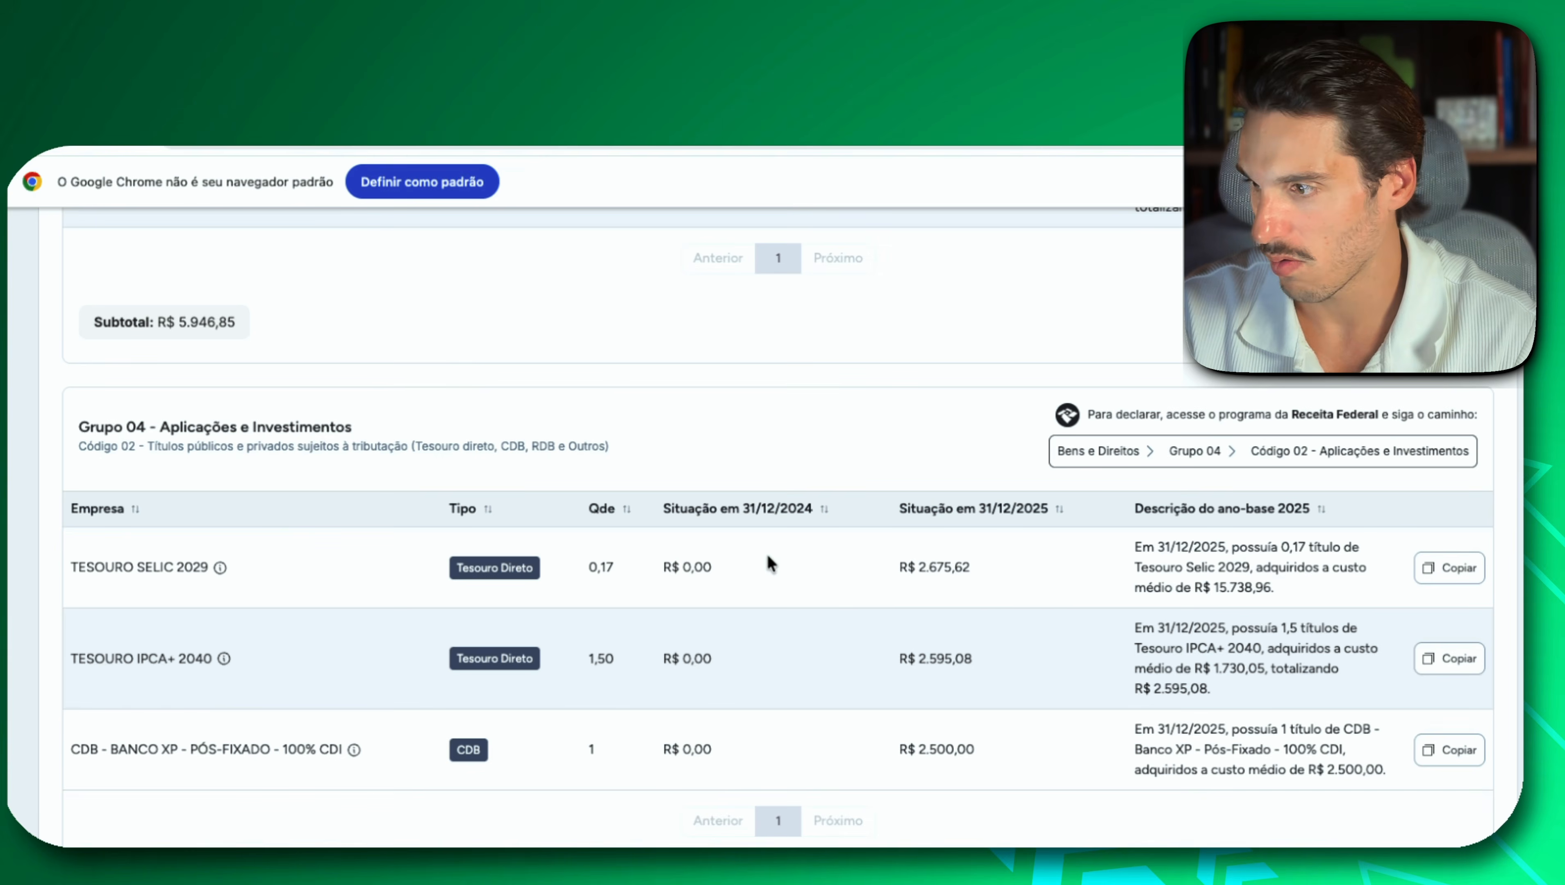
mouse_move(966, 574)
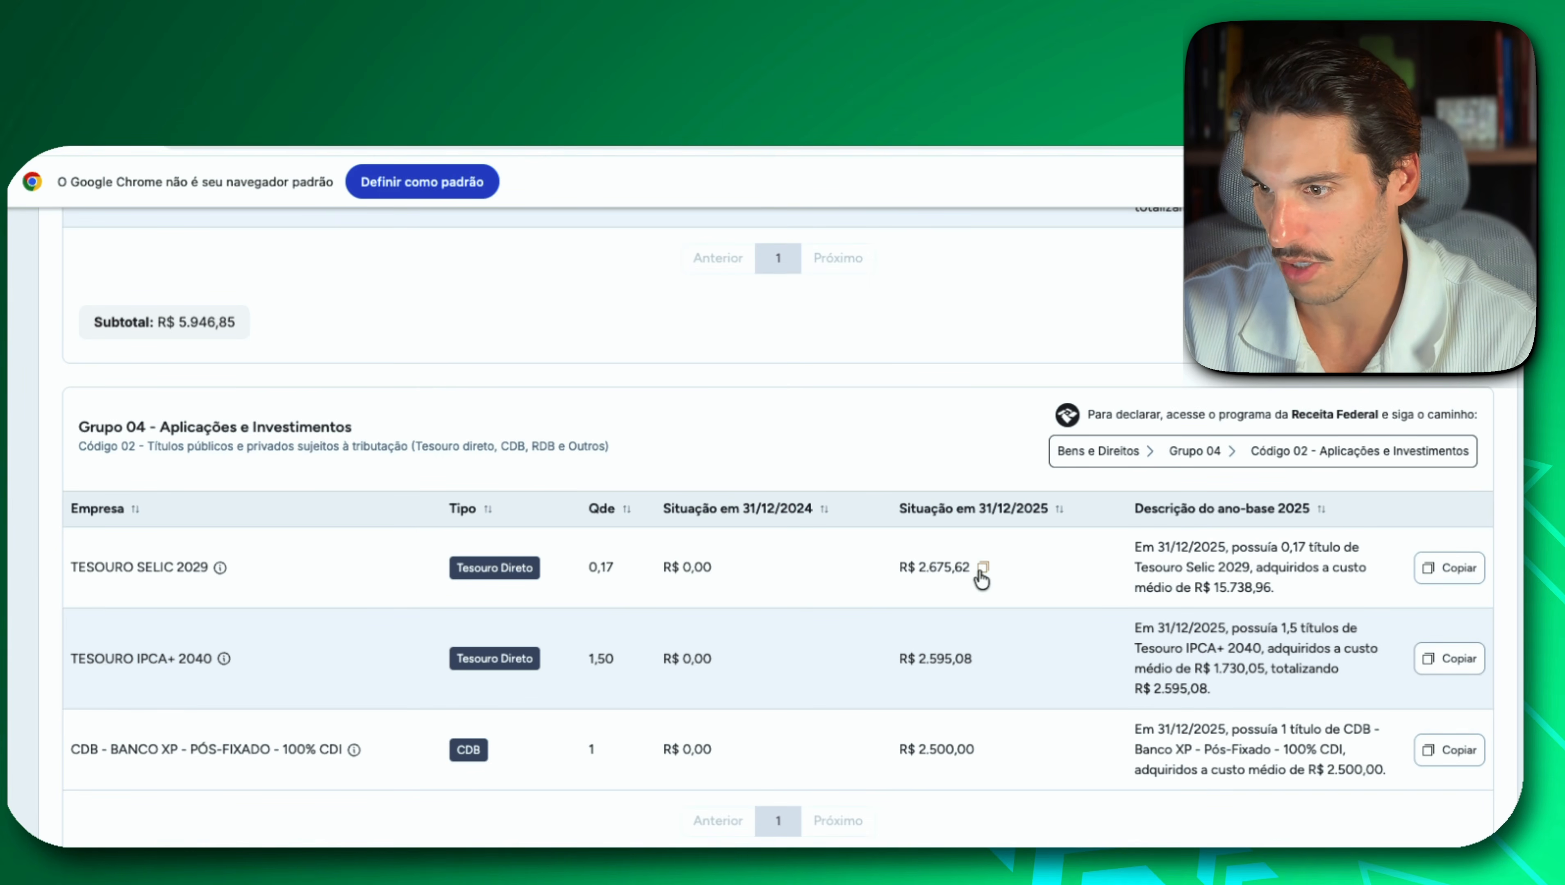
key("super+Tab")
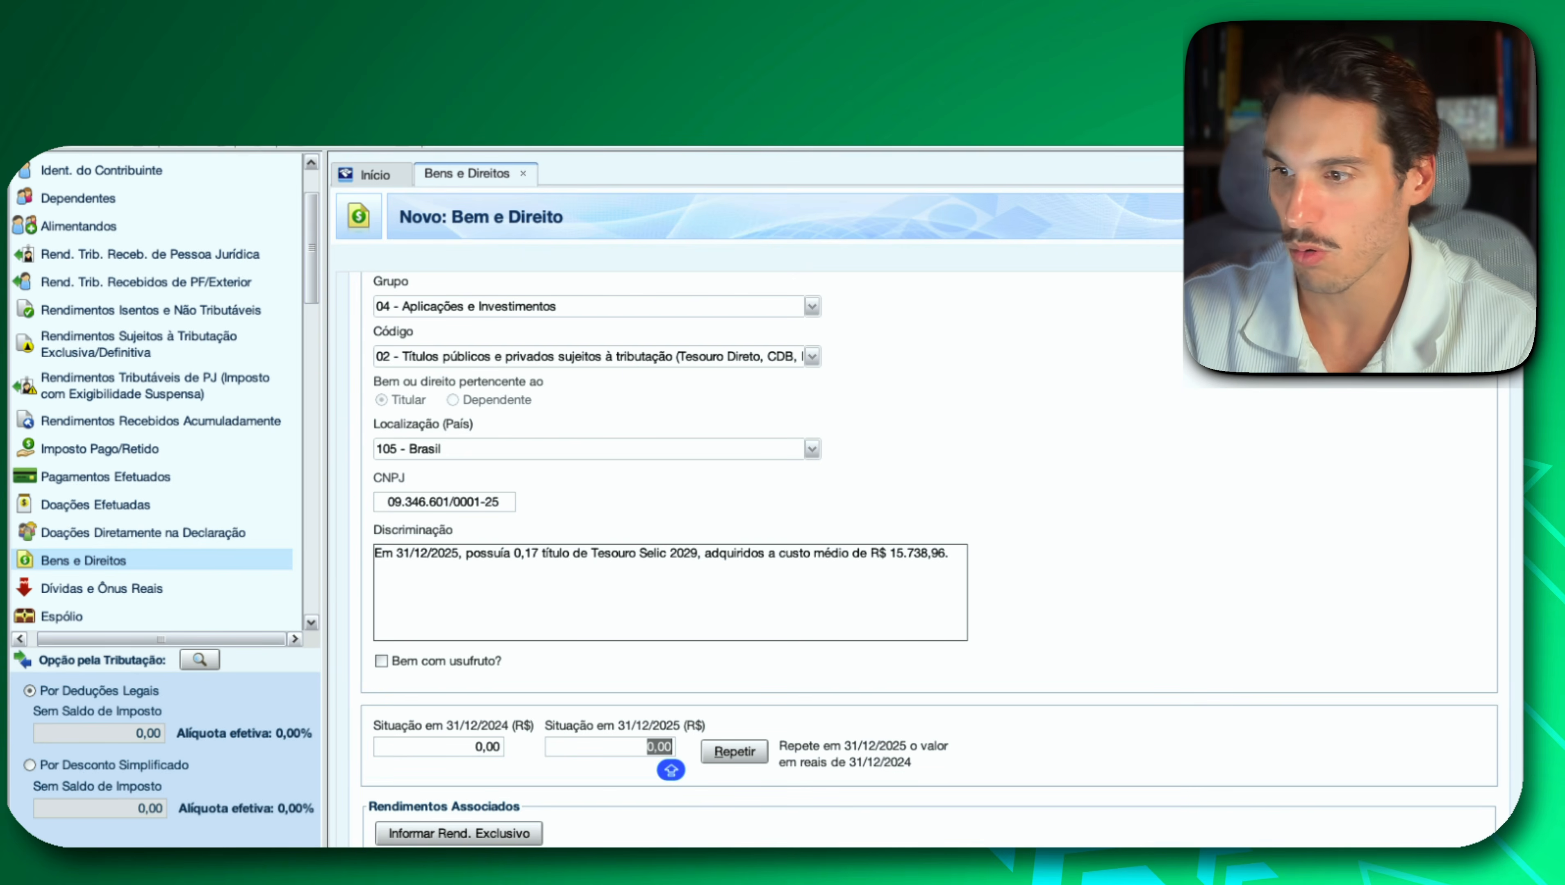
key("super+v")
scroll(1132, 730, "down", 1)
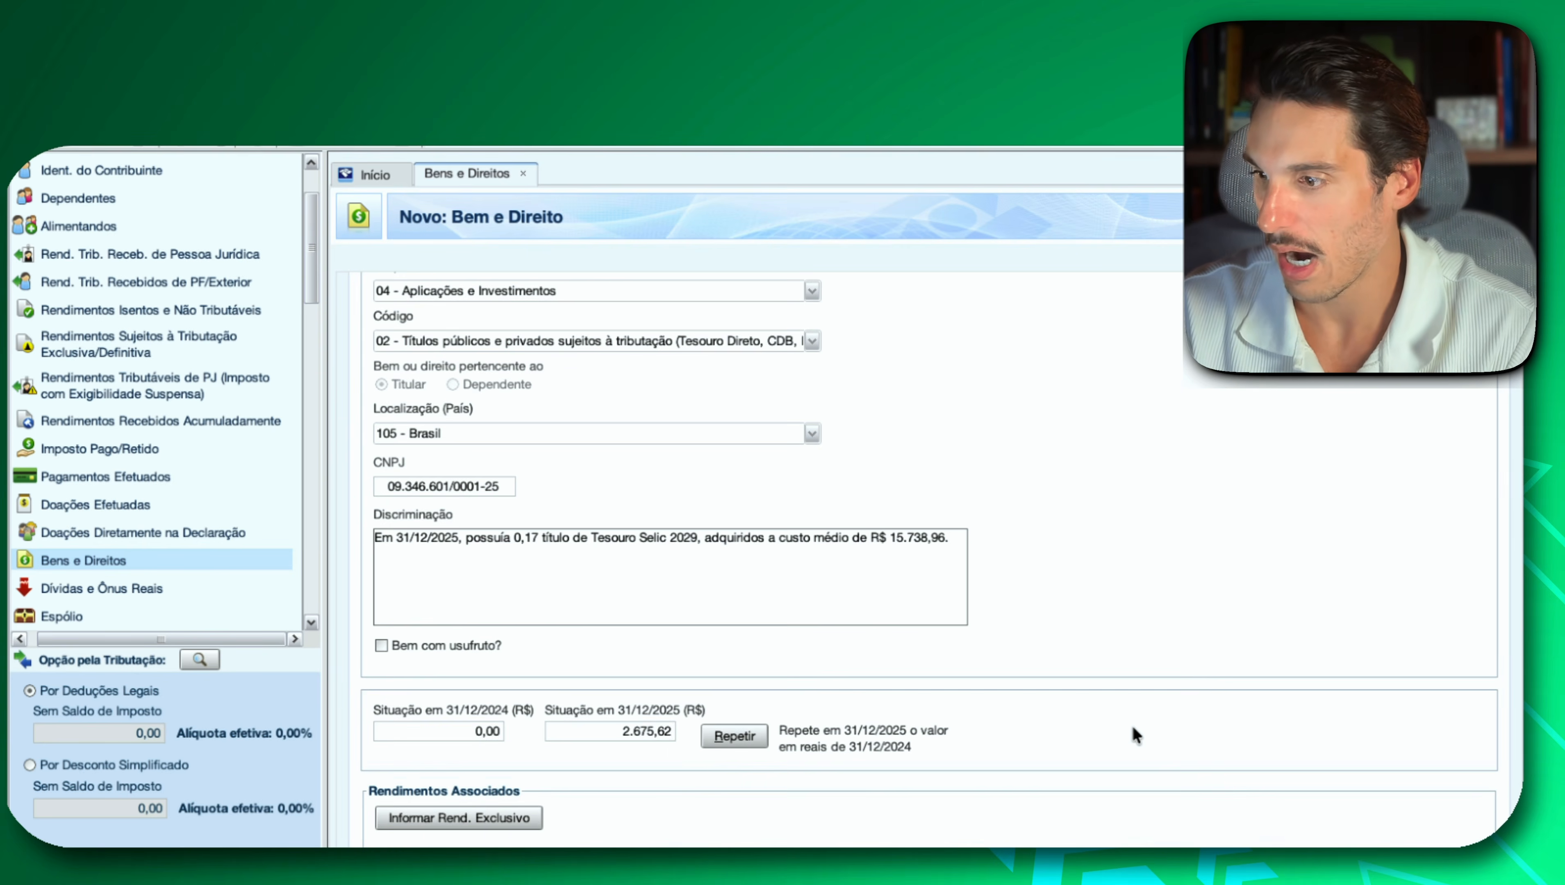
key("Return")
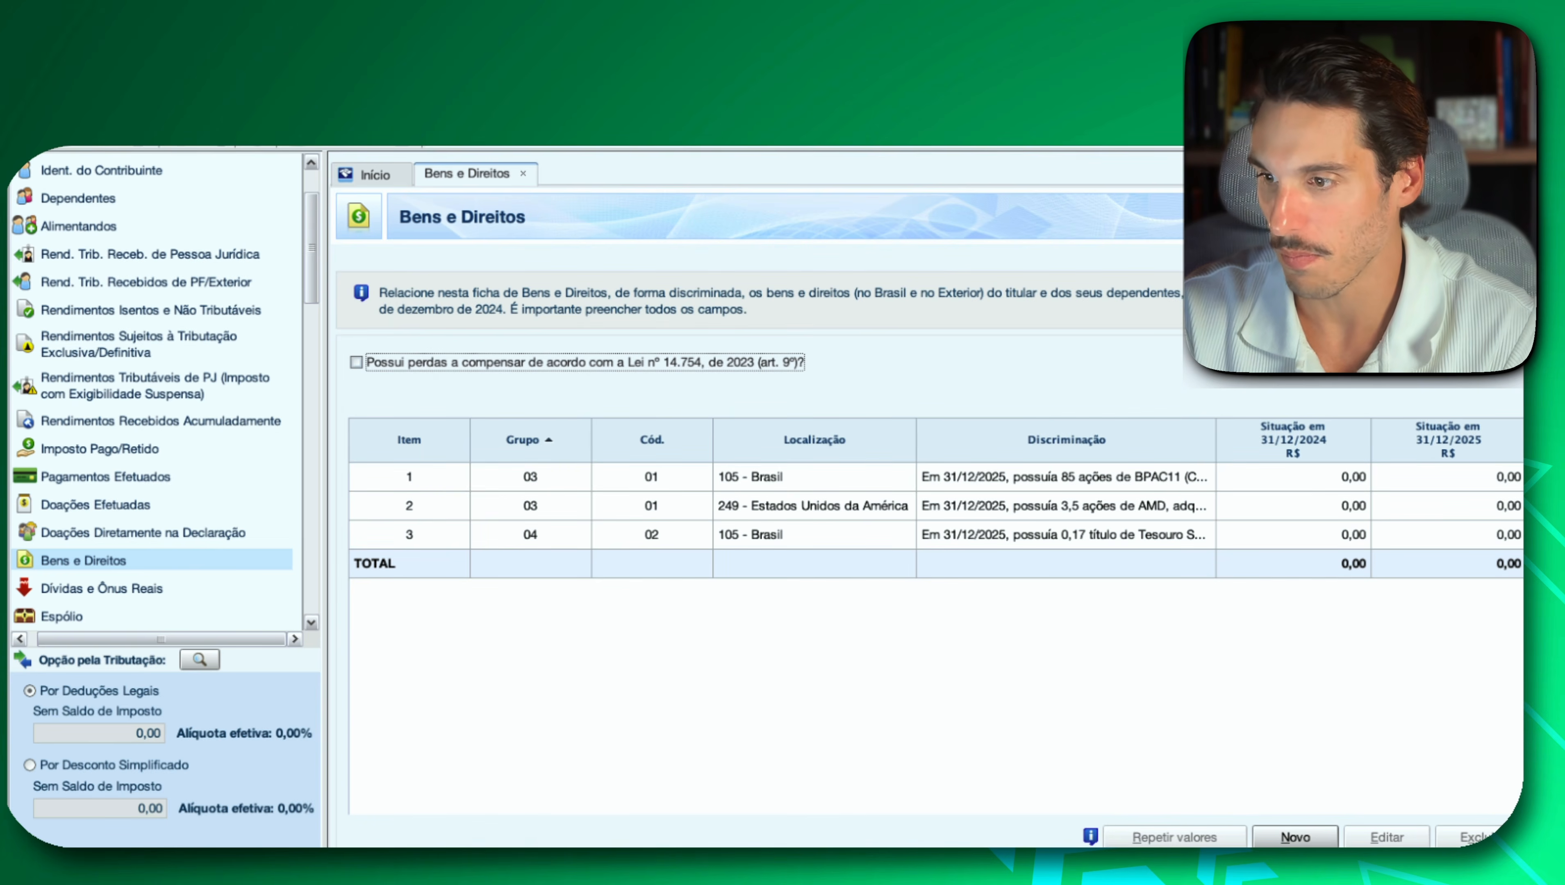
Create another Bens e Direitos entry with group 04 - Aplicações e Investimentos and code 02 - Títulos públicos e privados sujeitos à tributação.
left_click(1279, 841)
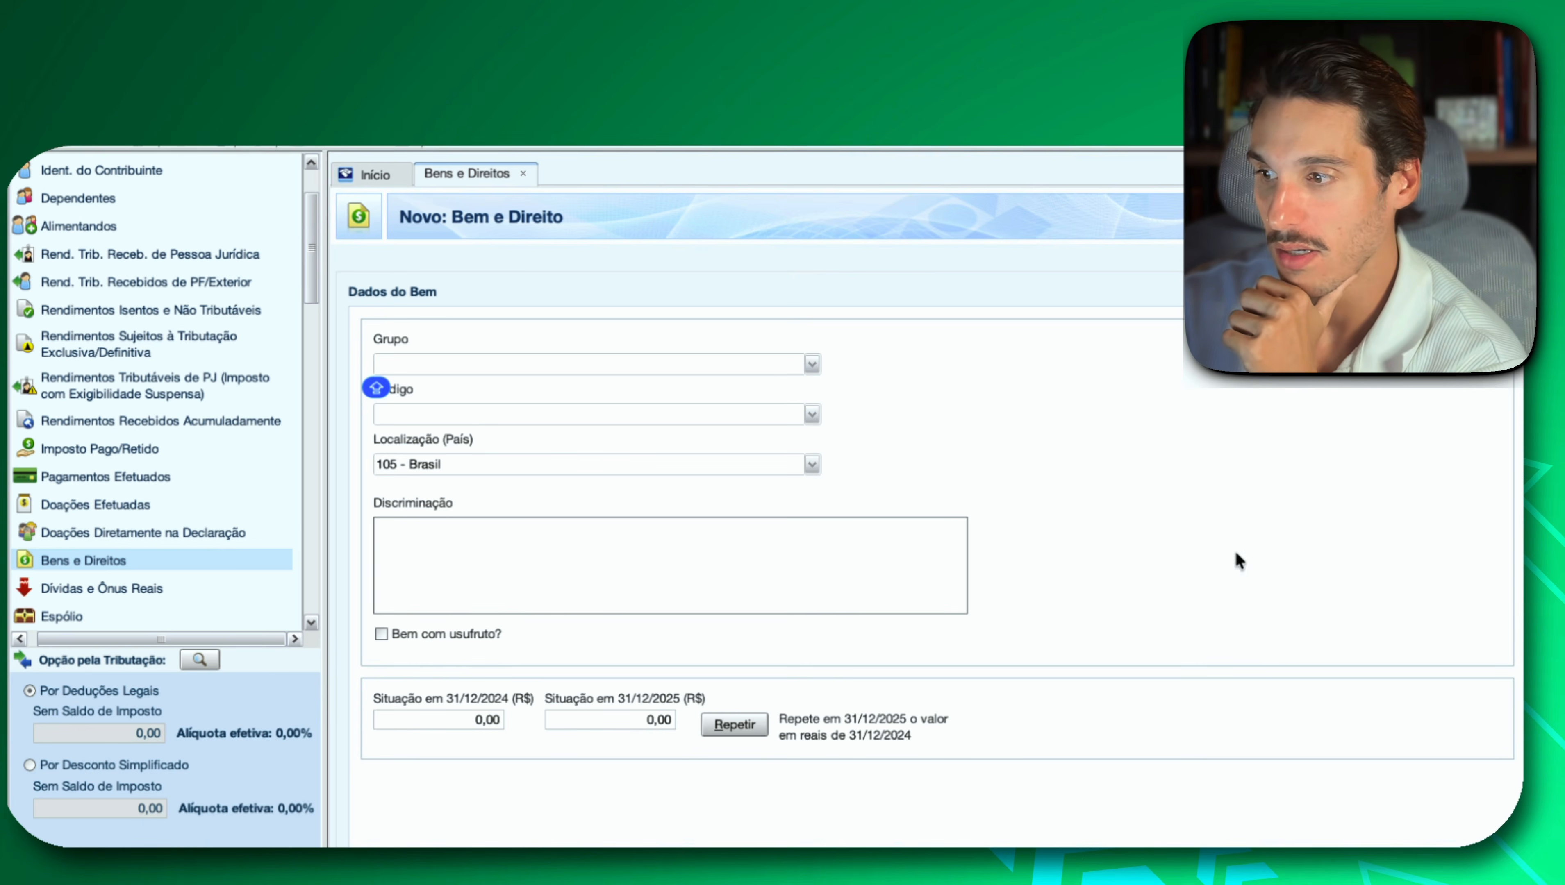
left_click(810, 363)
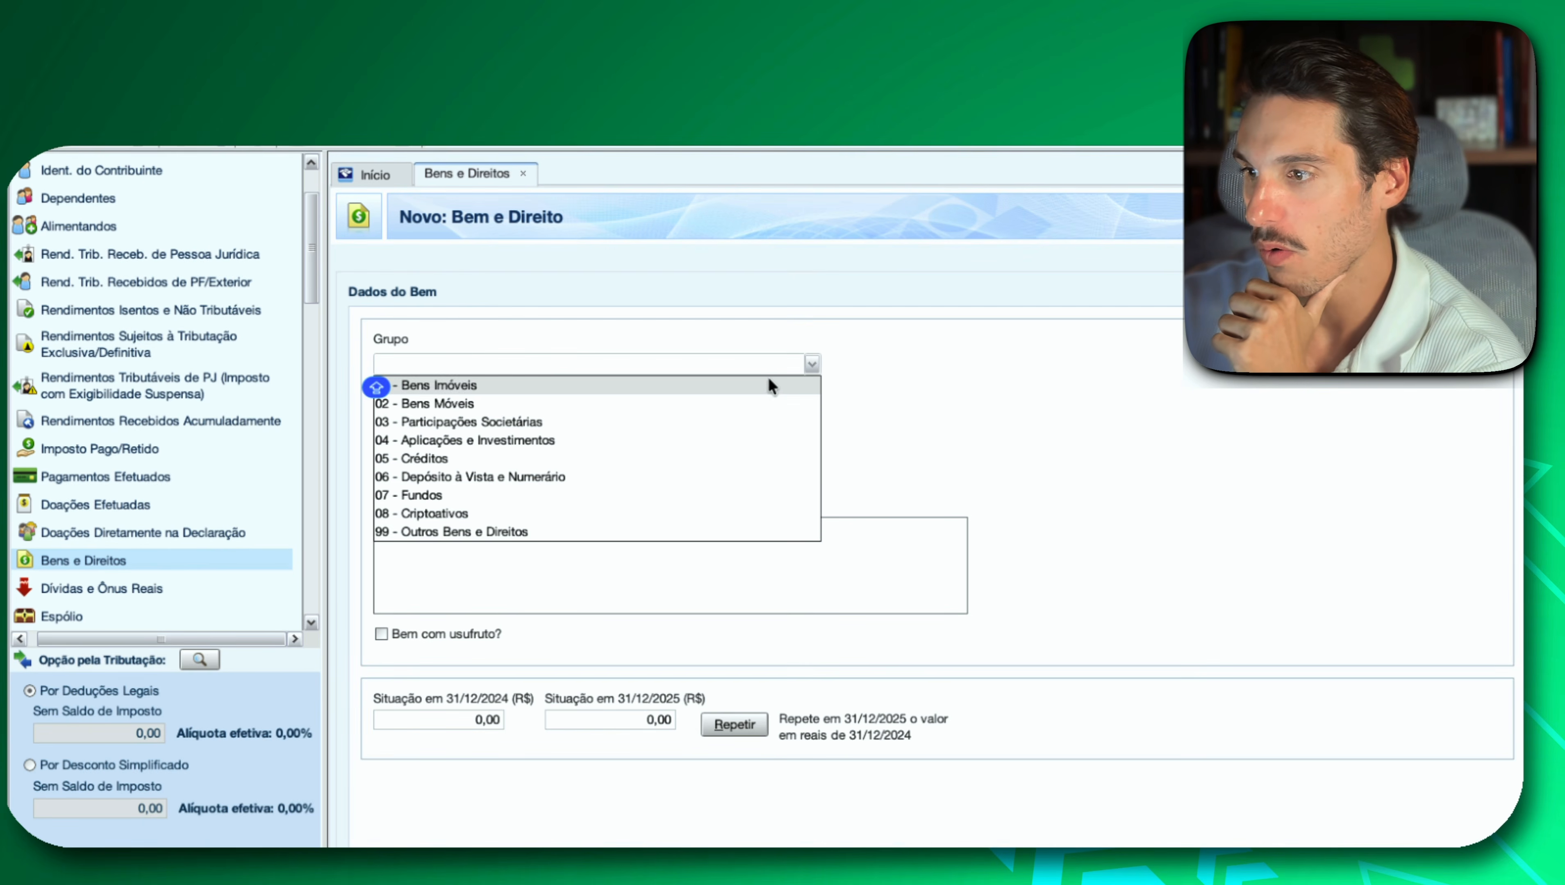
left_click(689, 437)
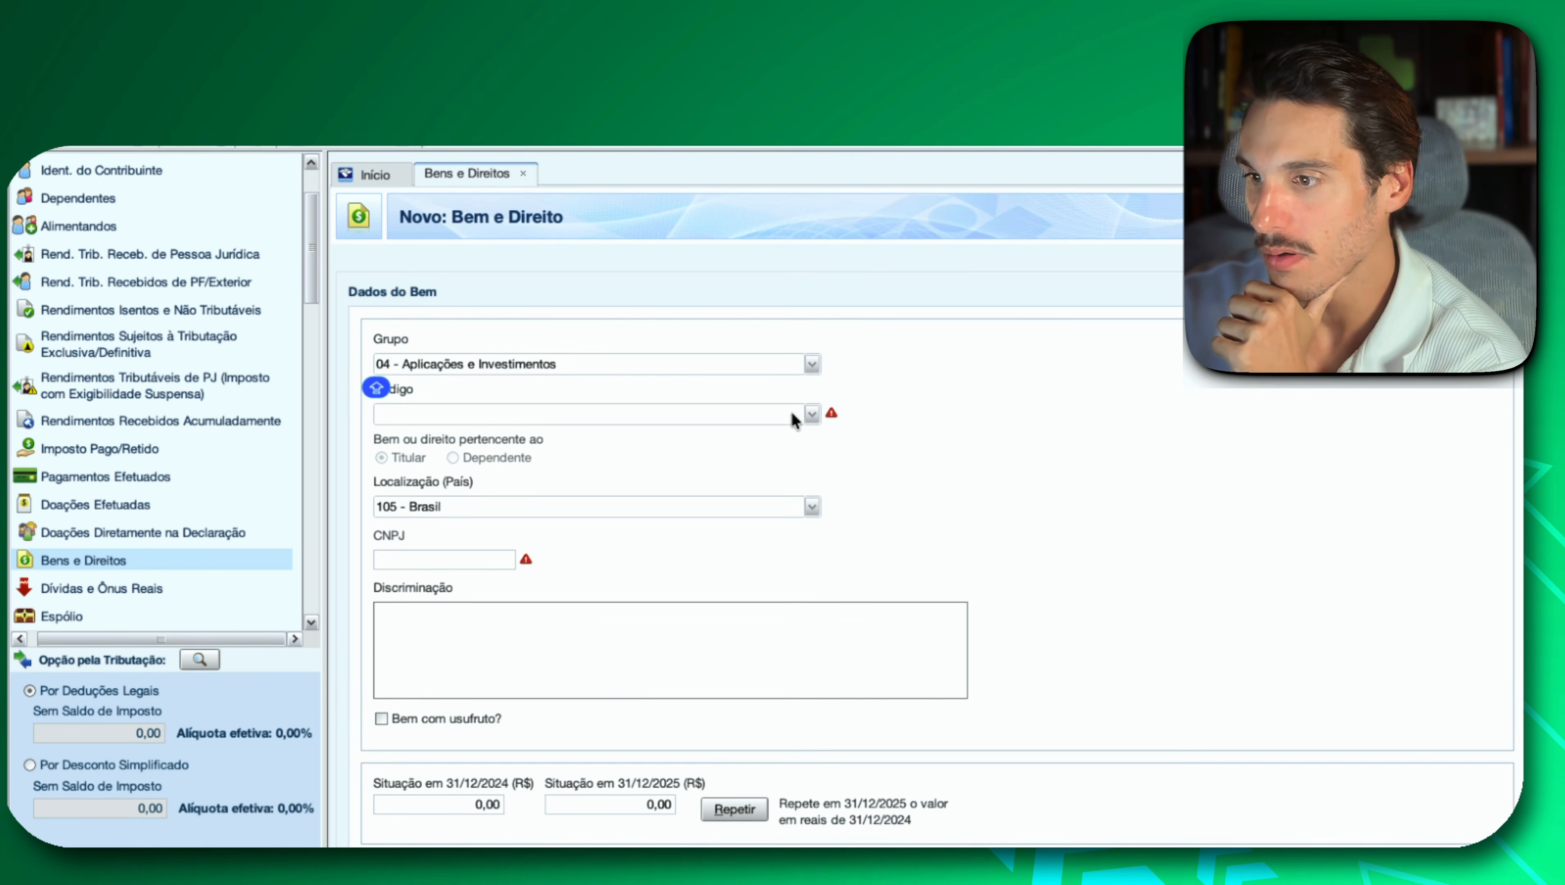
left_click(809, 414)
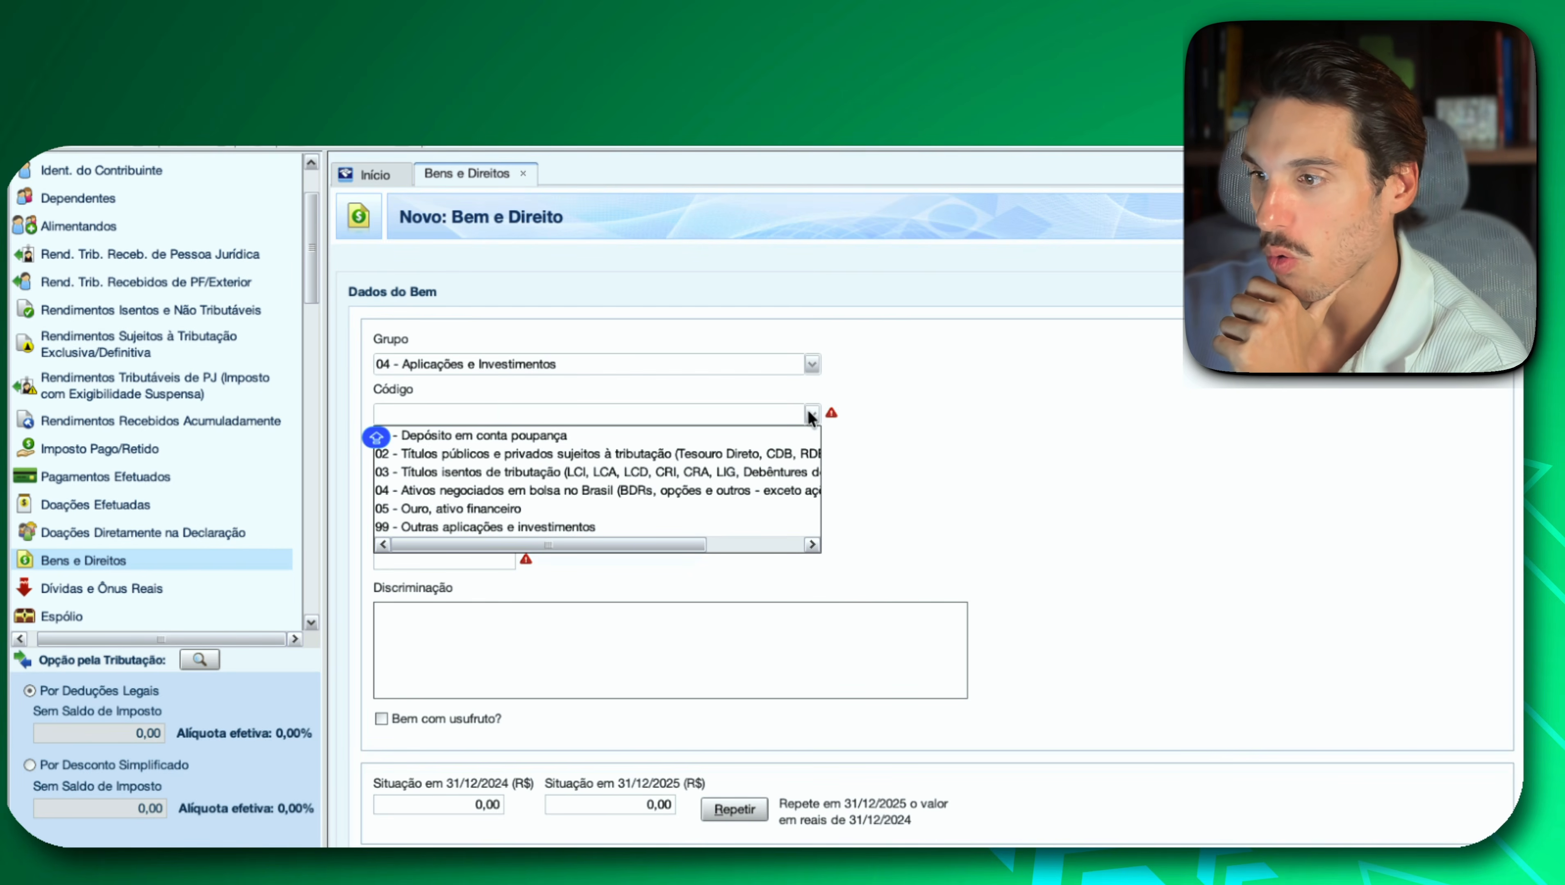
left_click(709, 453)
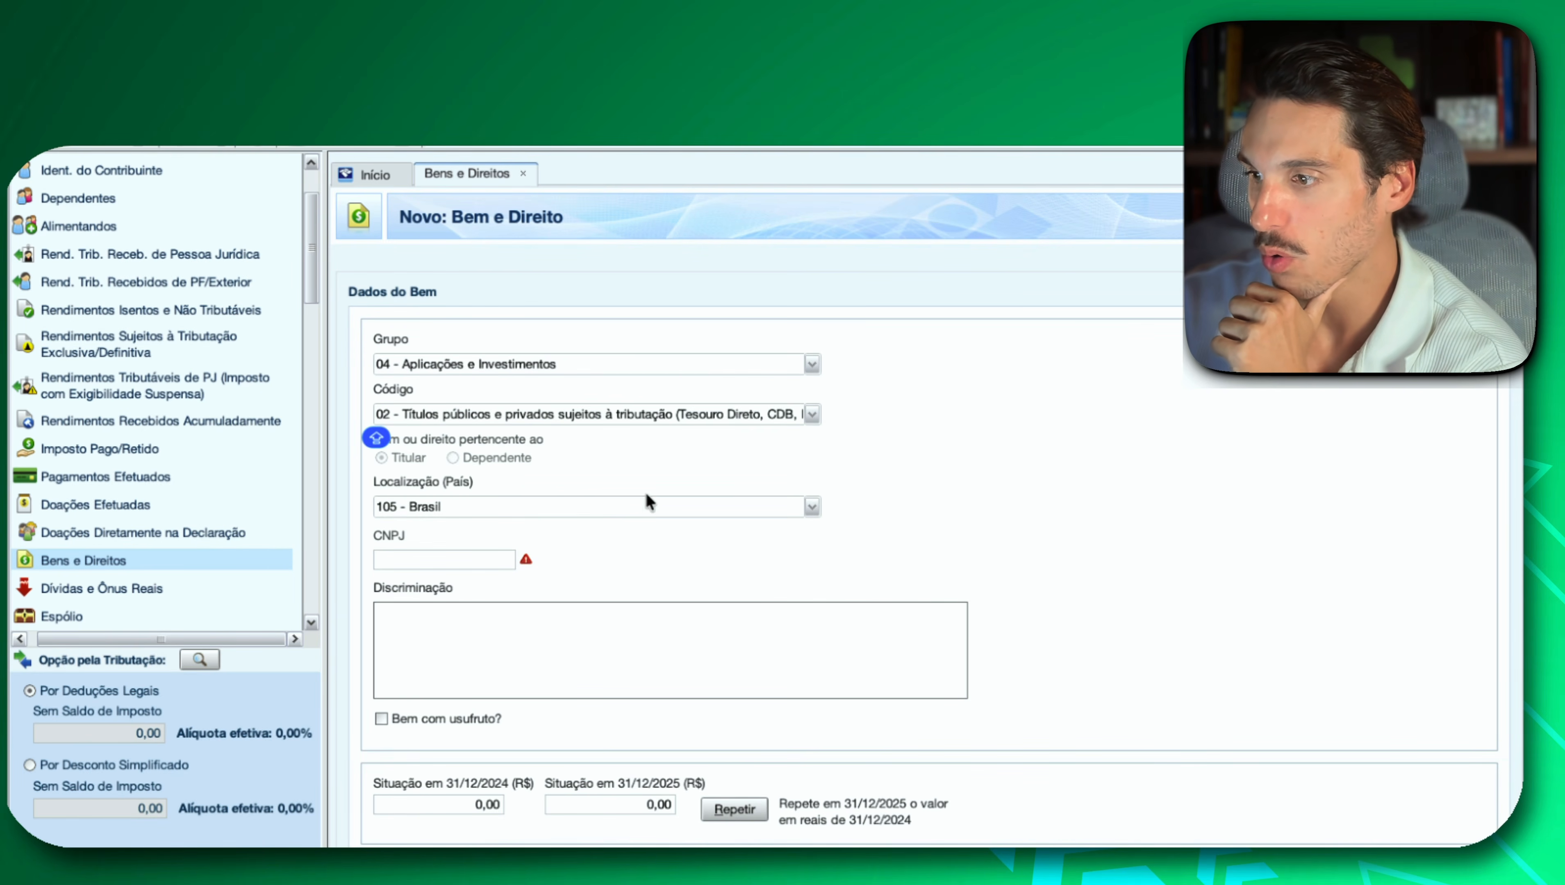
Copy the CDB - Banco XP - Pós-Fixado - 100% CDI description from Investidor 10 and paste it into Discriminação in IRPF.
left_click(482, 562)
left_click(533, 659)
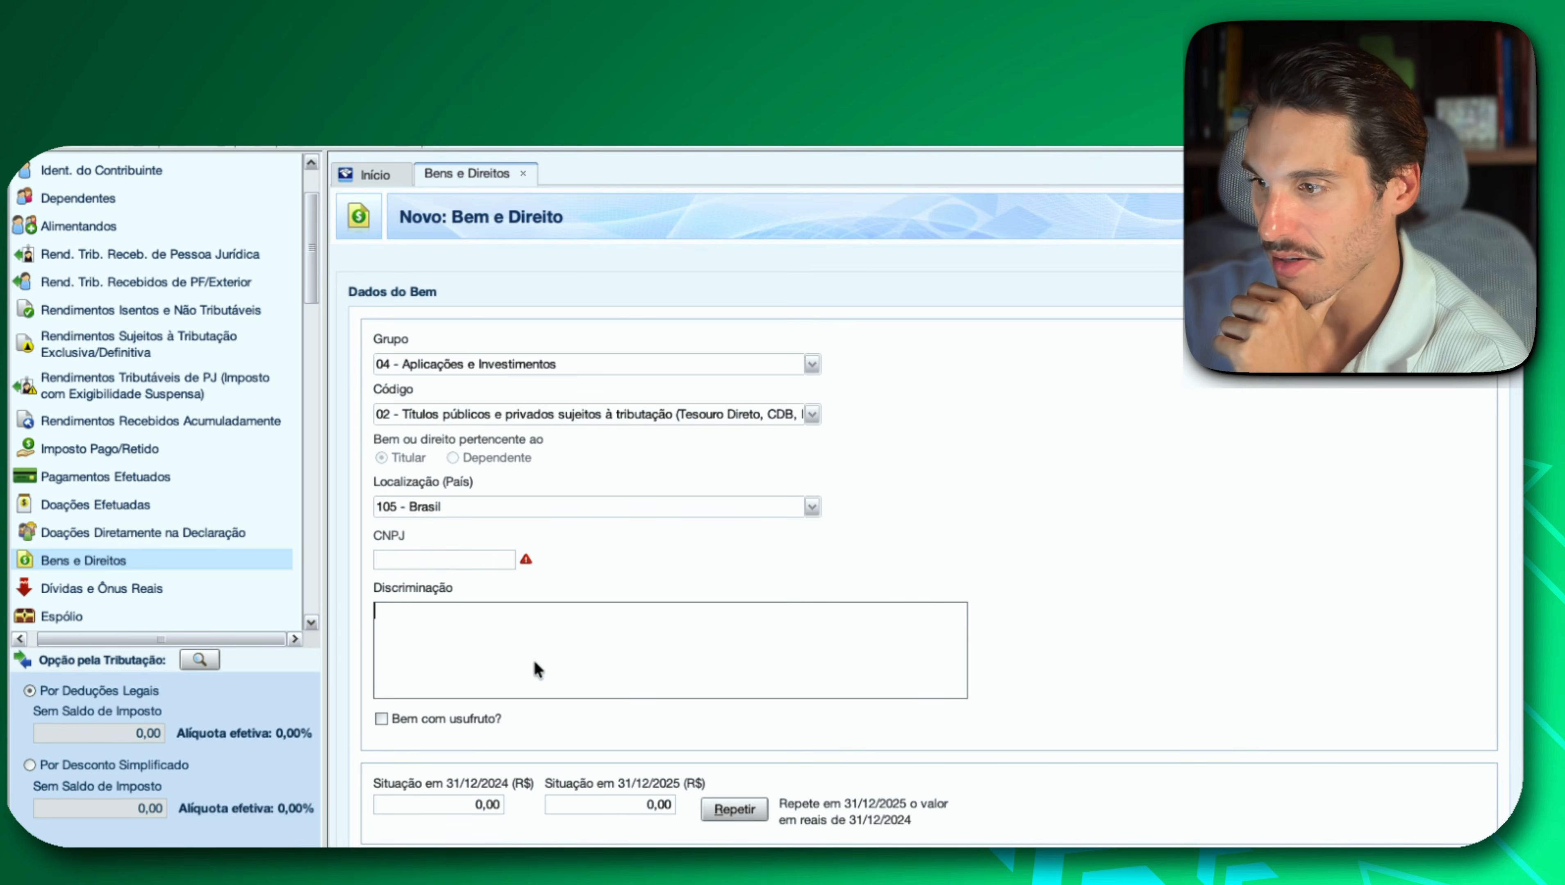
left_click(420, 558)
key("Caps_Lock")
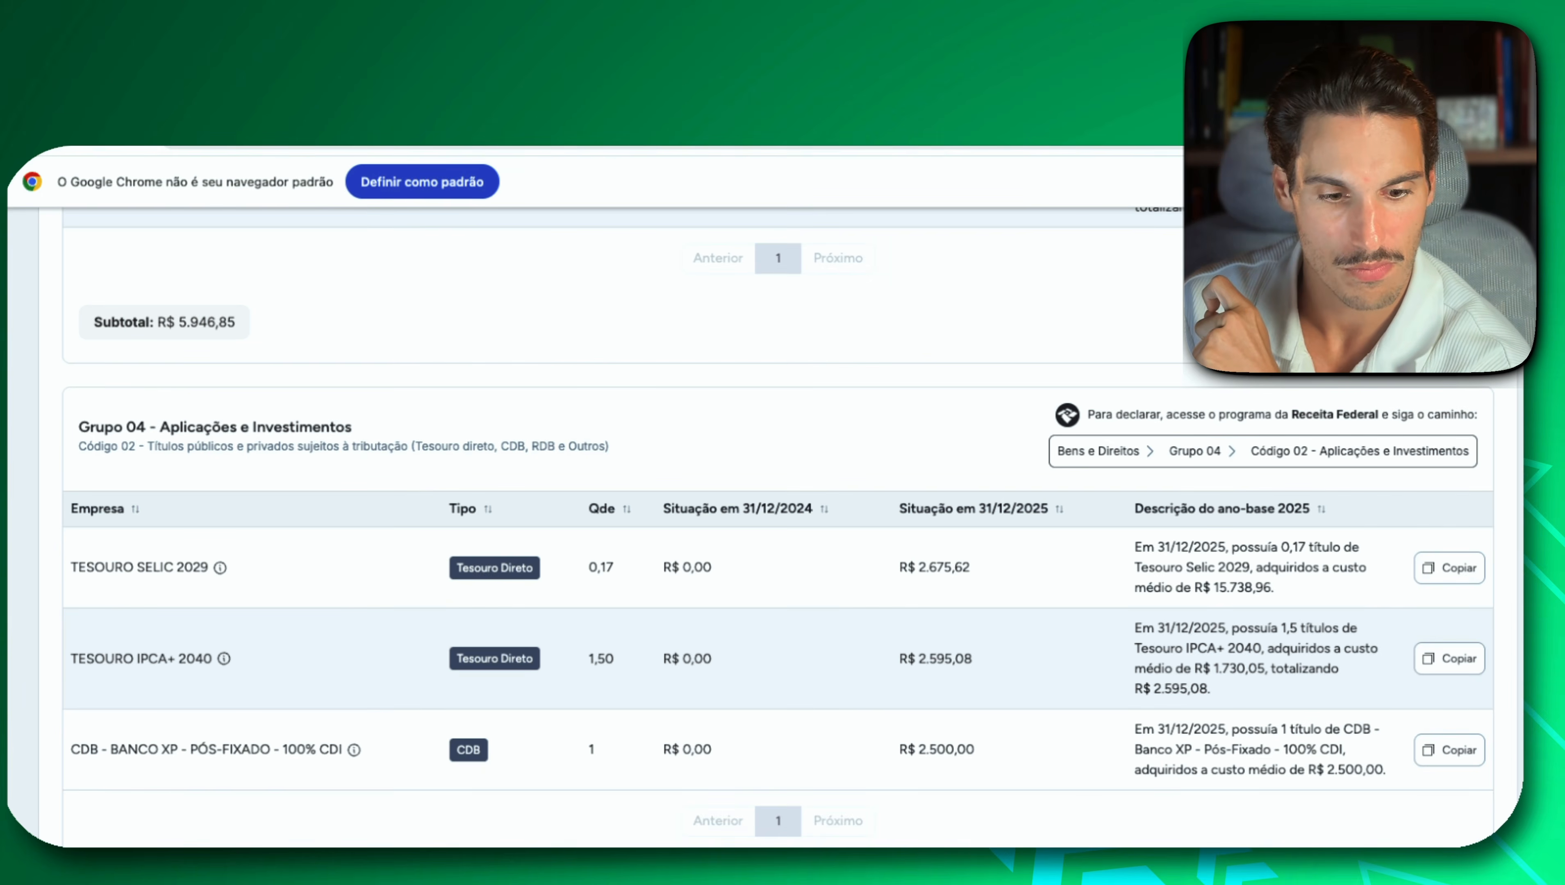
key("super+Tab")
left_click(784, 648)
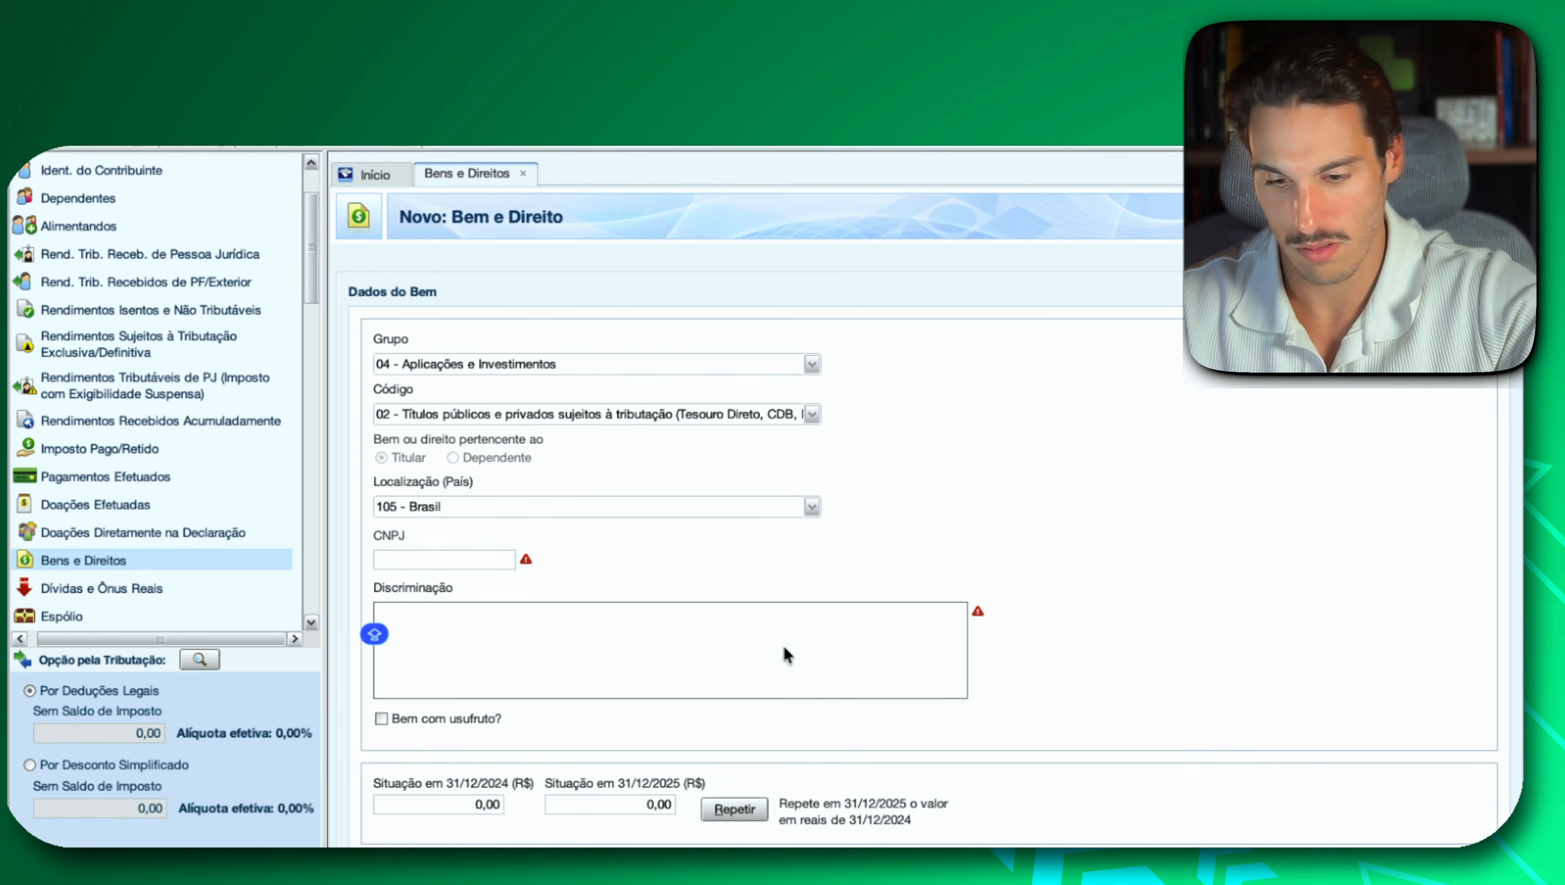
key("super+v")
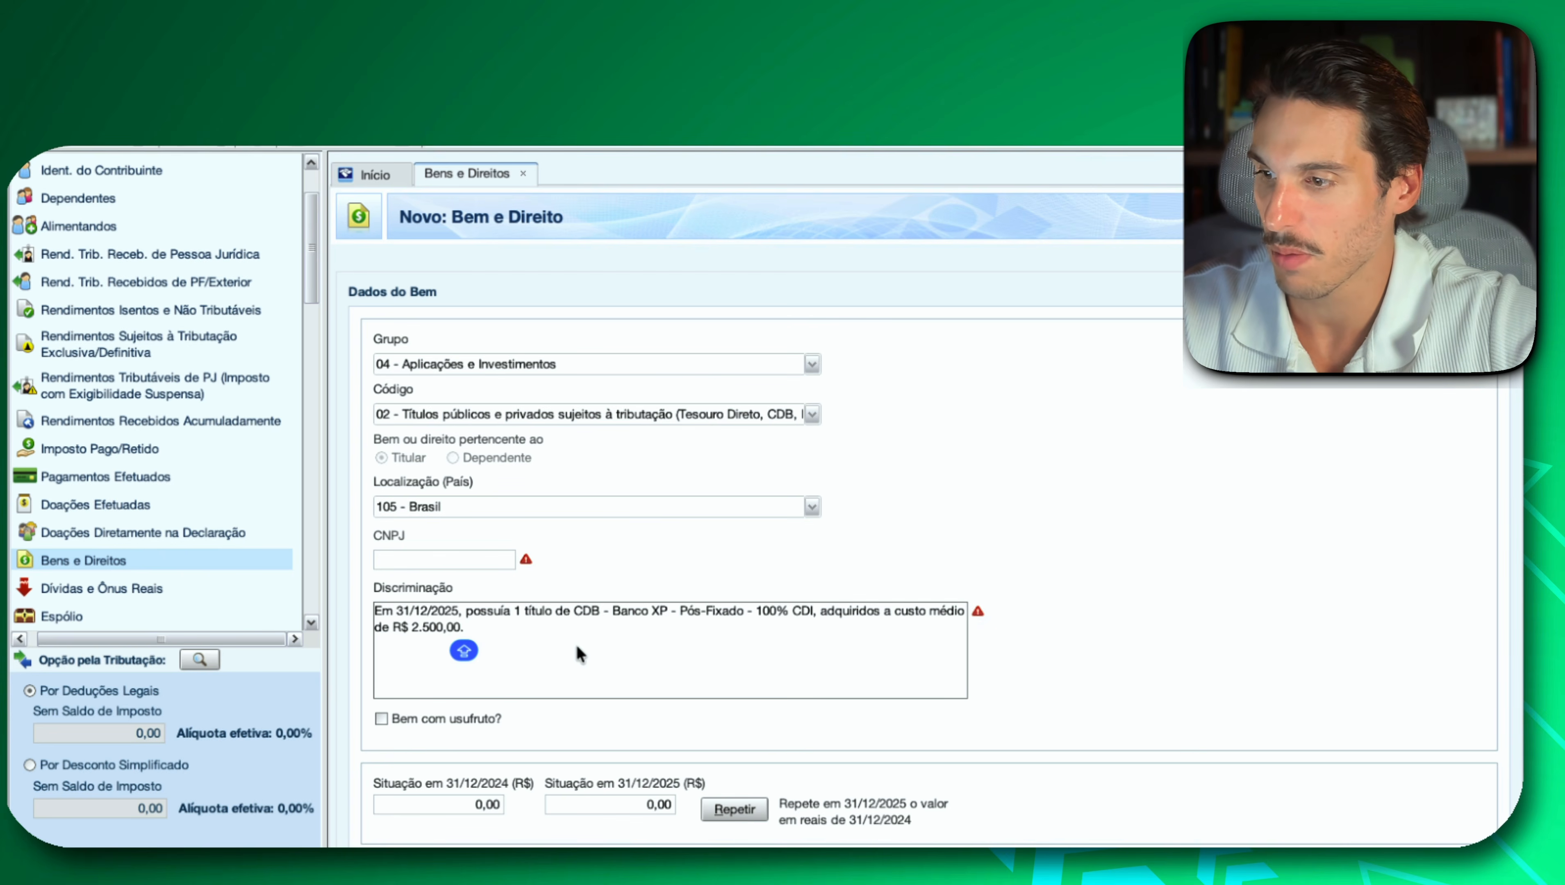
Switch to the browser, search Google for "CNPJ XP", and copy the CNPJ of XP Investimentos from the results.
key("super+Tab")
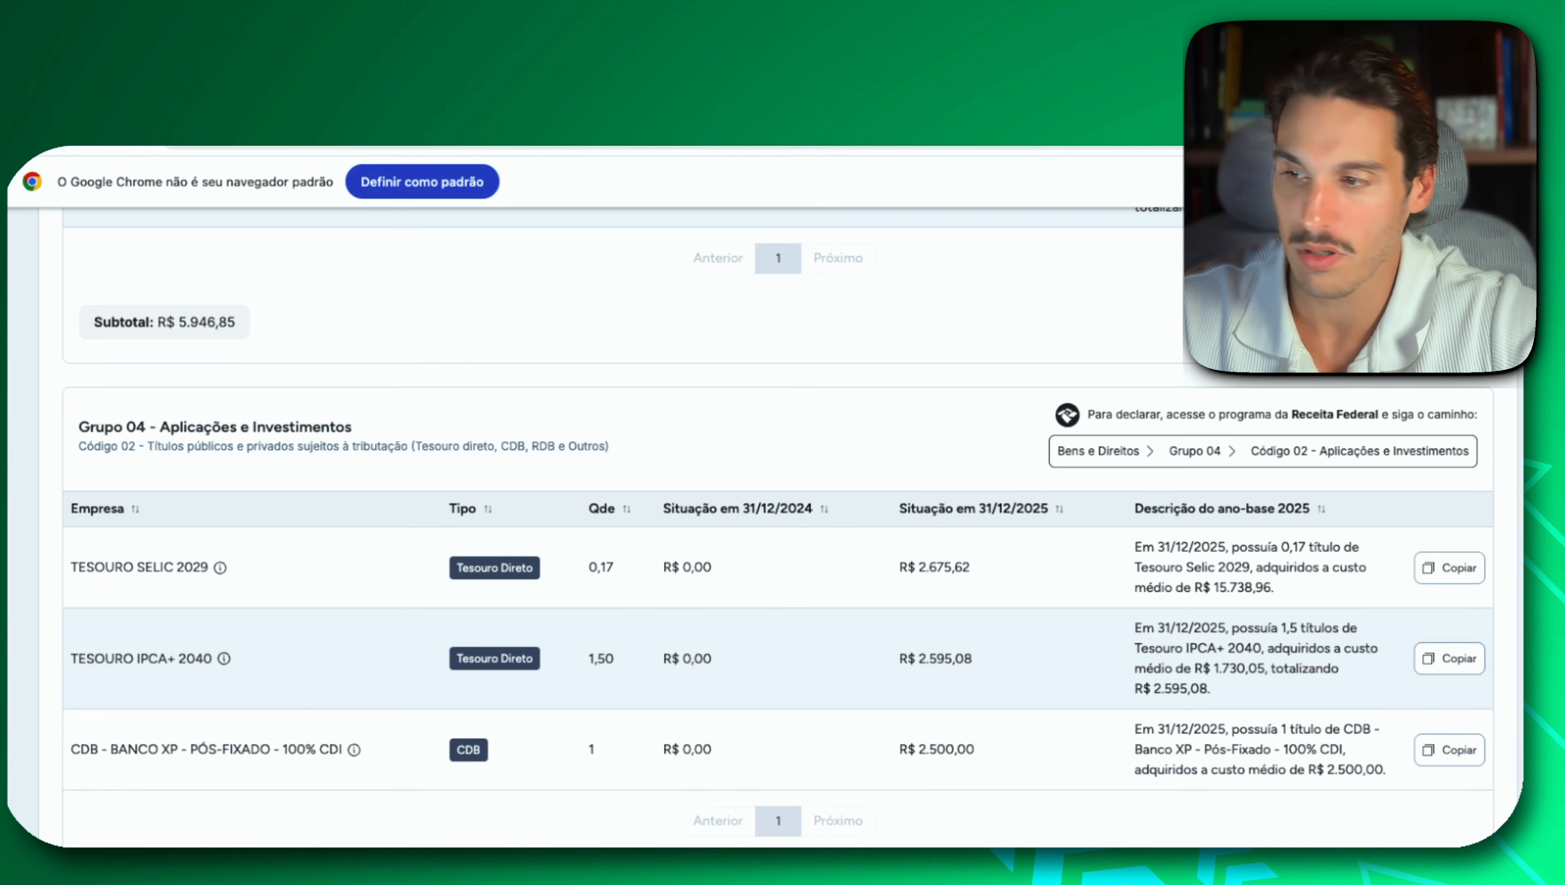
key("ctrl+Tab")
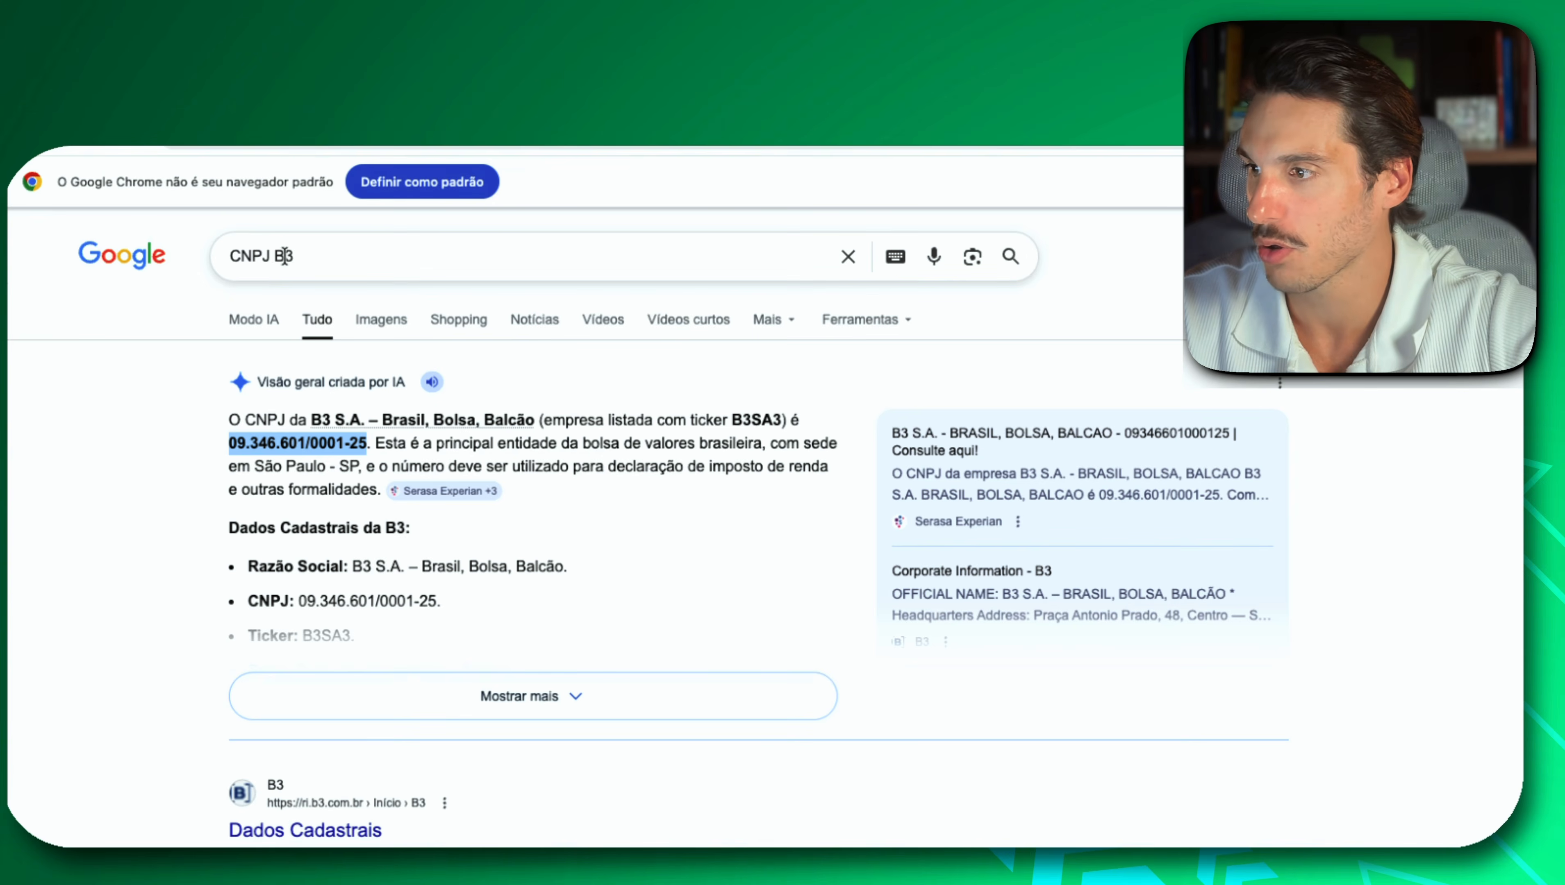
left_click_drag(276, 255, 346, 265)
type("XP")
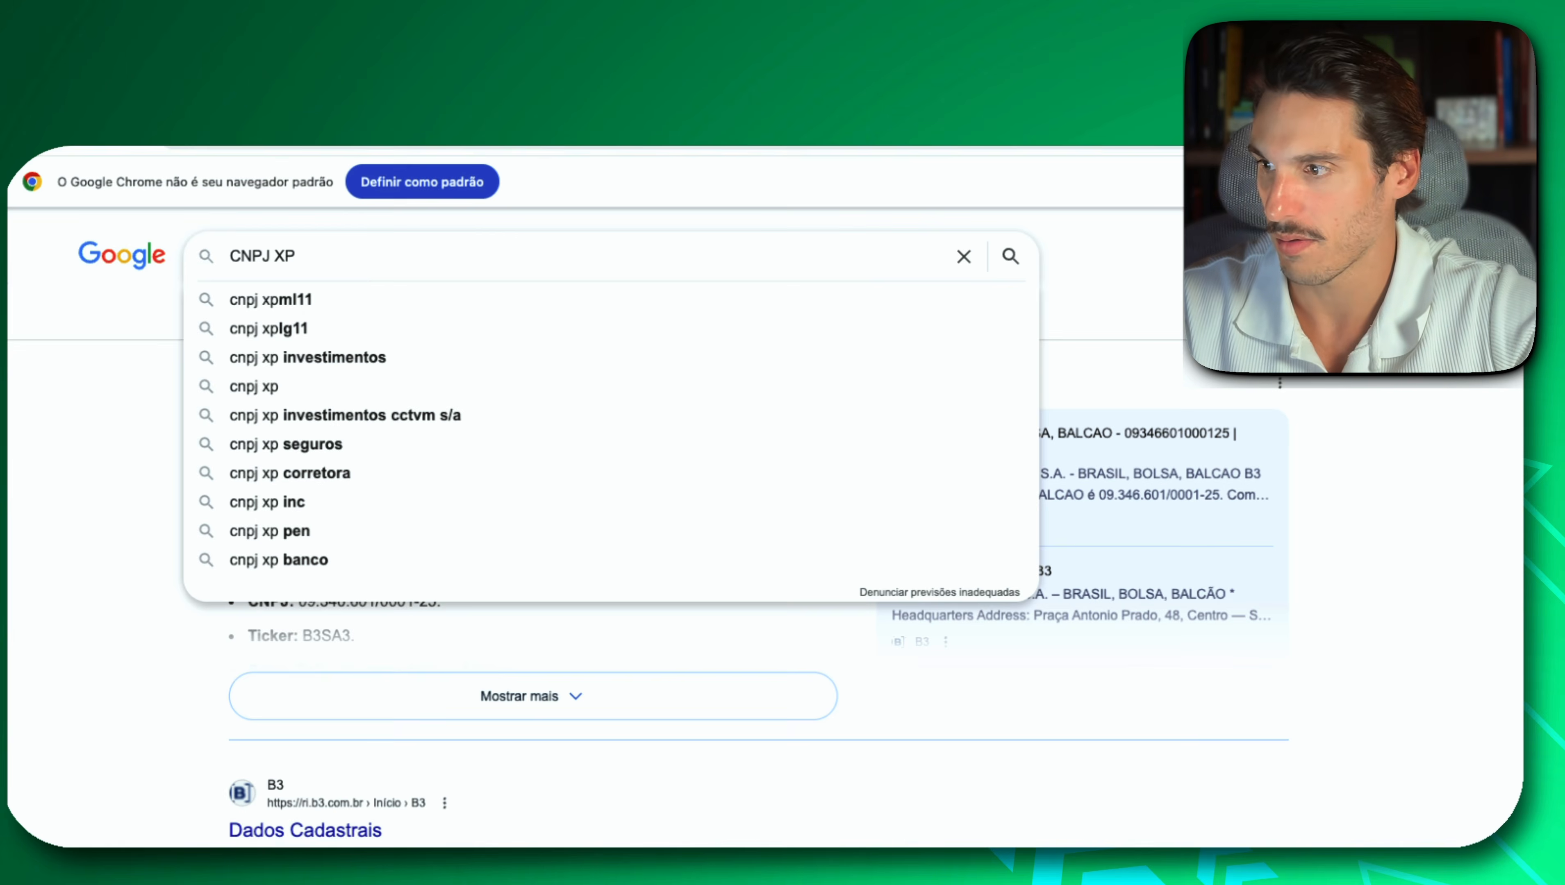
key("Return")
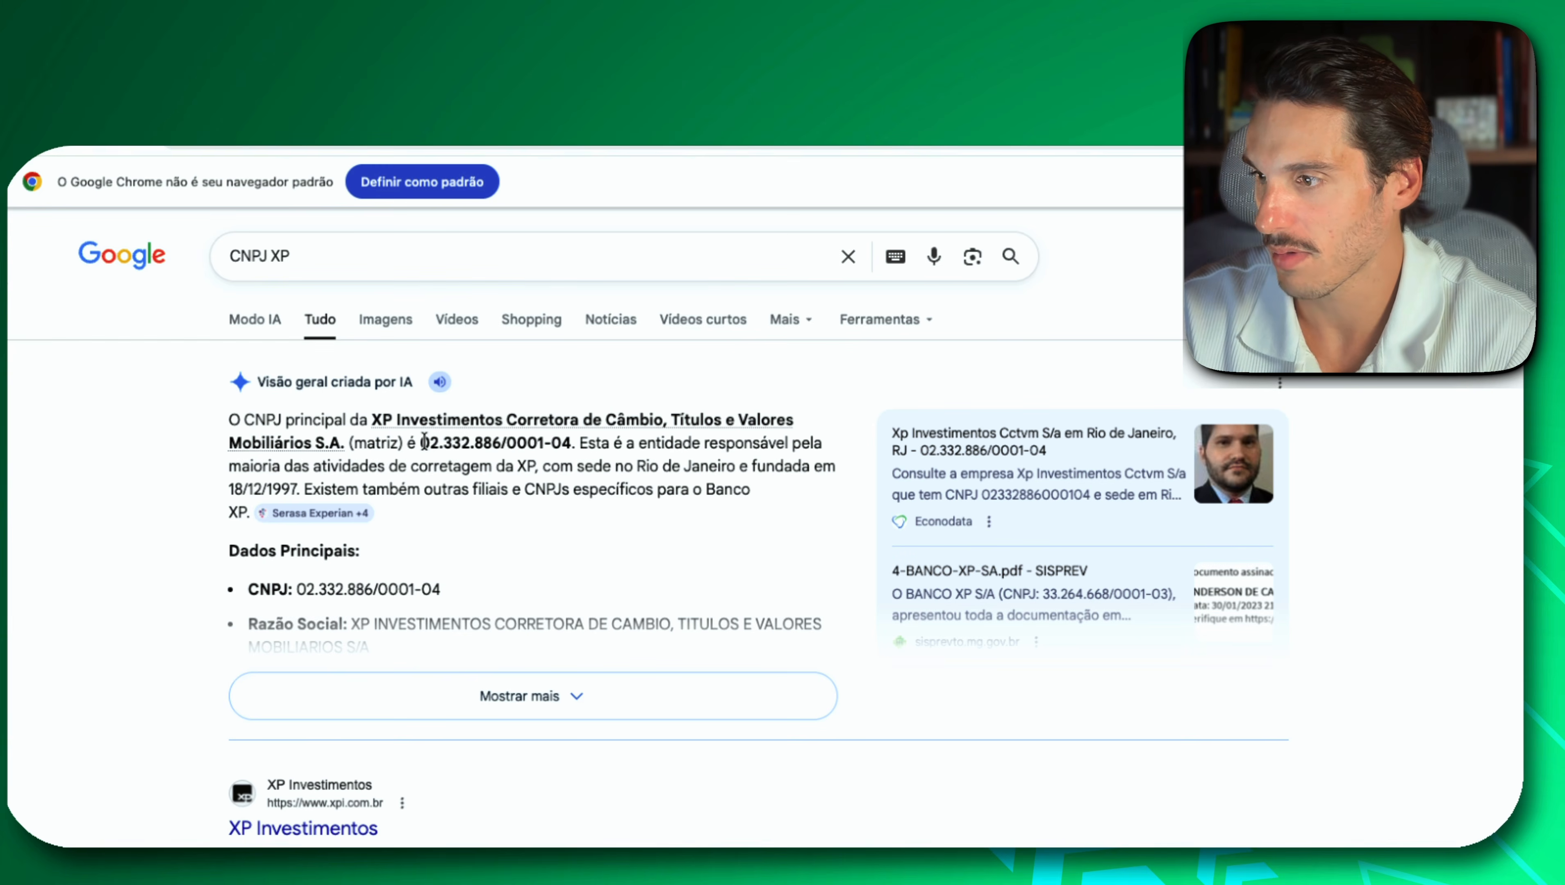
left_click_drag(420, 442, 569, 437)
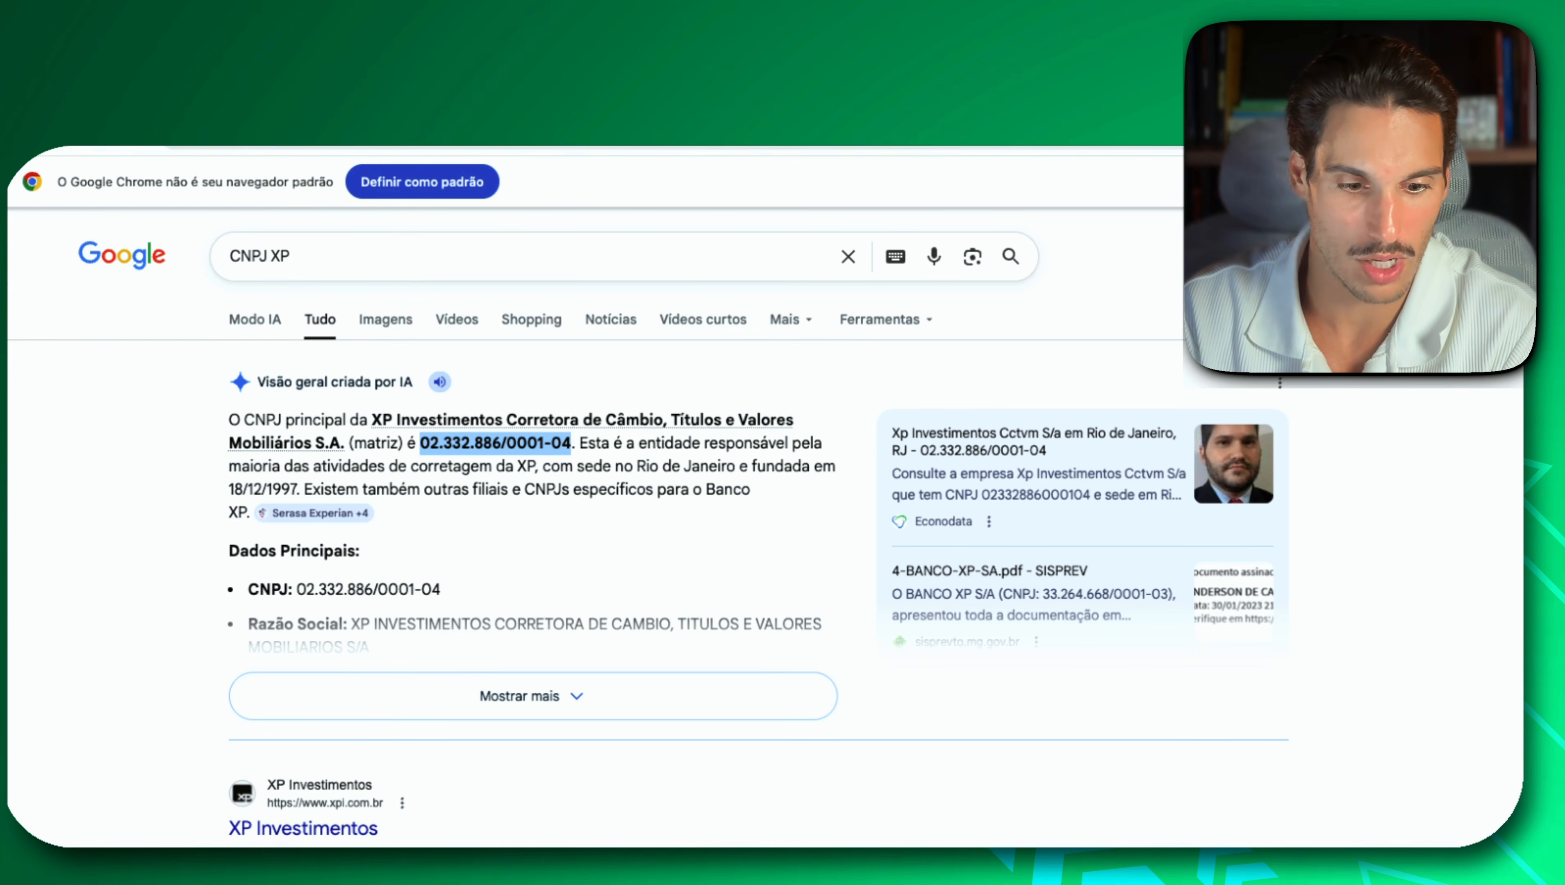
Switch back to IRPF and paste XP's CNPJ into the CNPJ field of the CDB entry.
key("super+Tab")
left_click(482, 561)
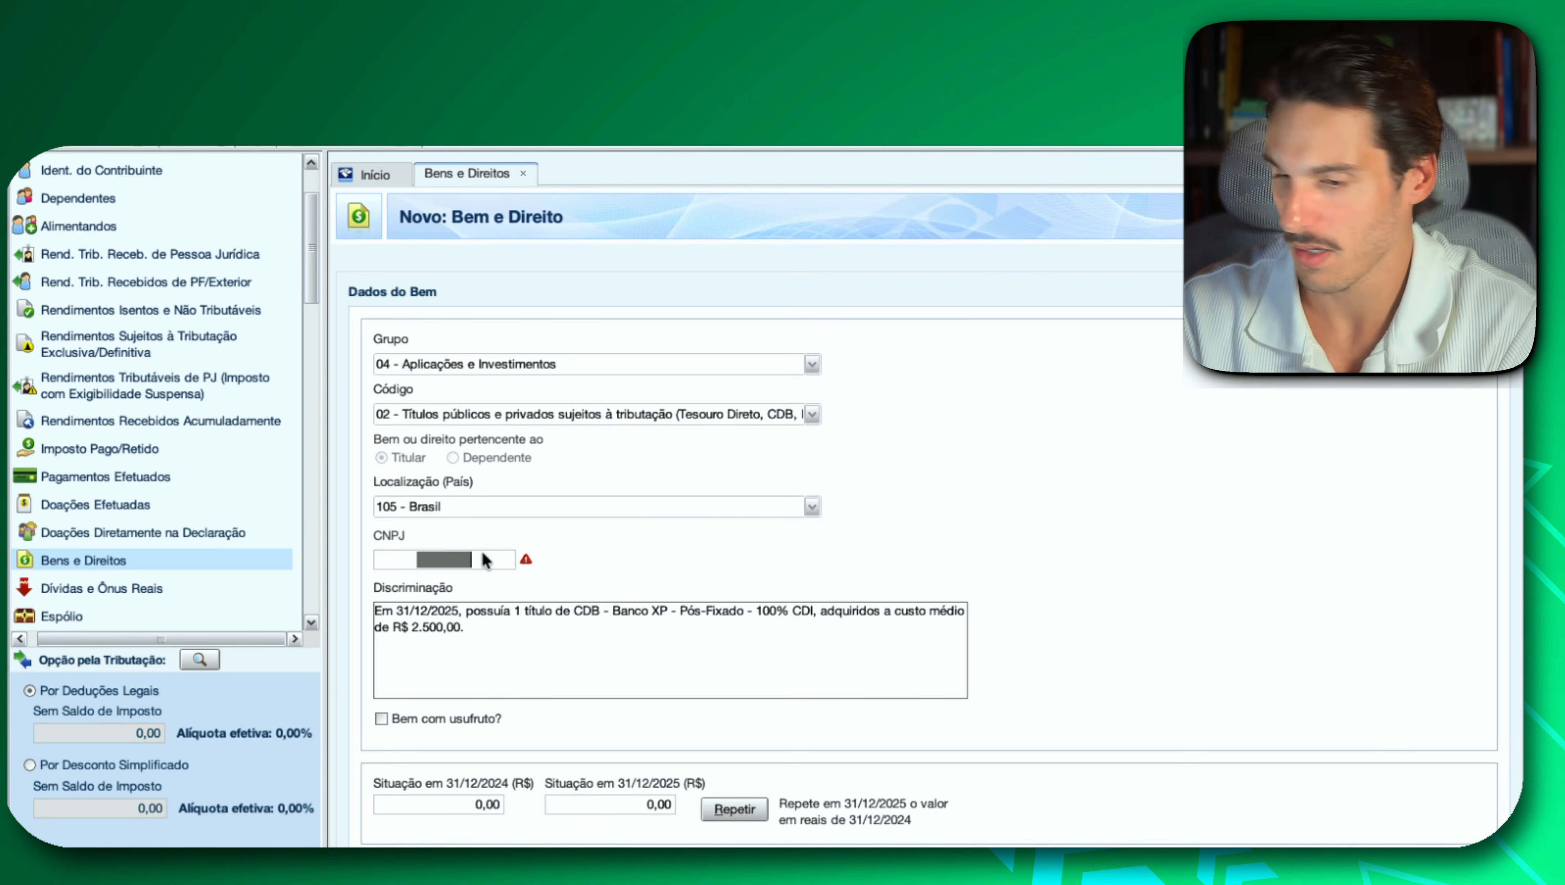
key("super+v")
Try to fill Situação em 31/12/2025 of the CDB entry with its 2.500,00 amount from Investidor 10, and save the entry.
left_click(669, 802)
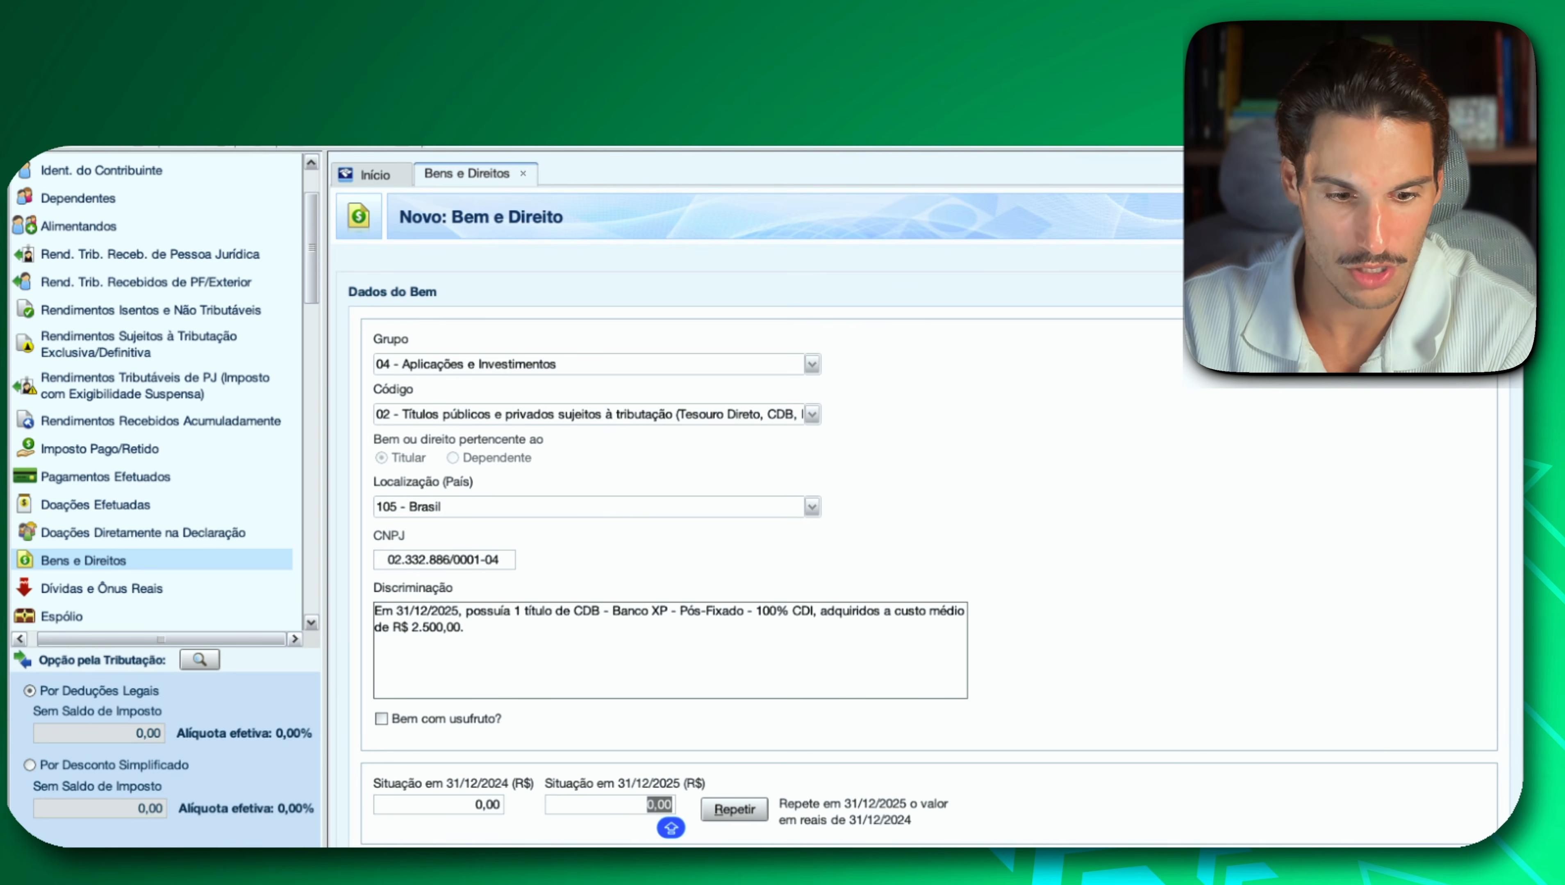
key("super+Tab")
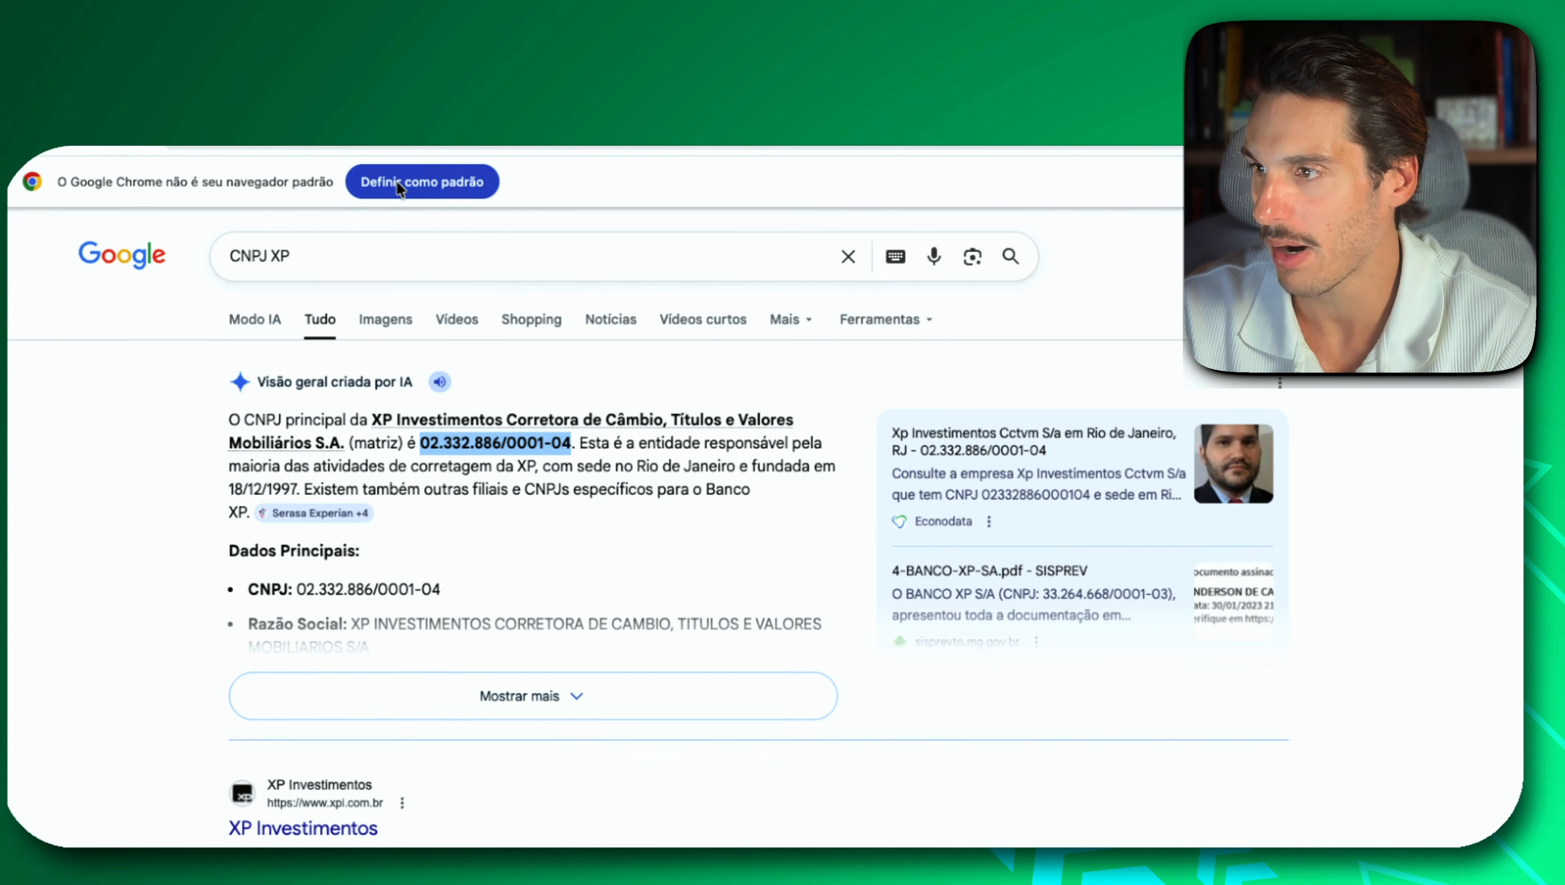
key("ctrl+shift+Tab")
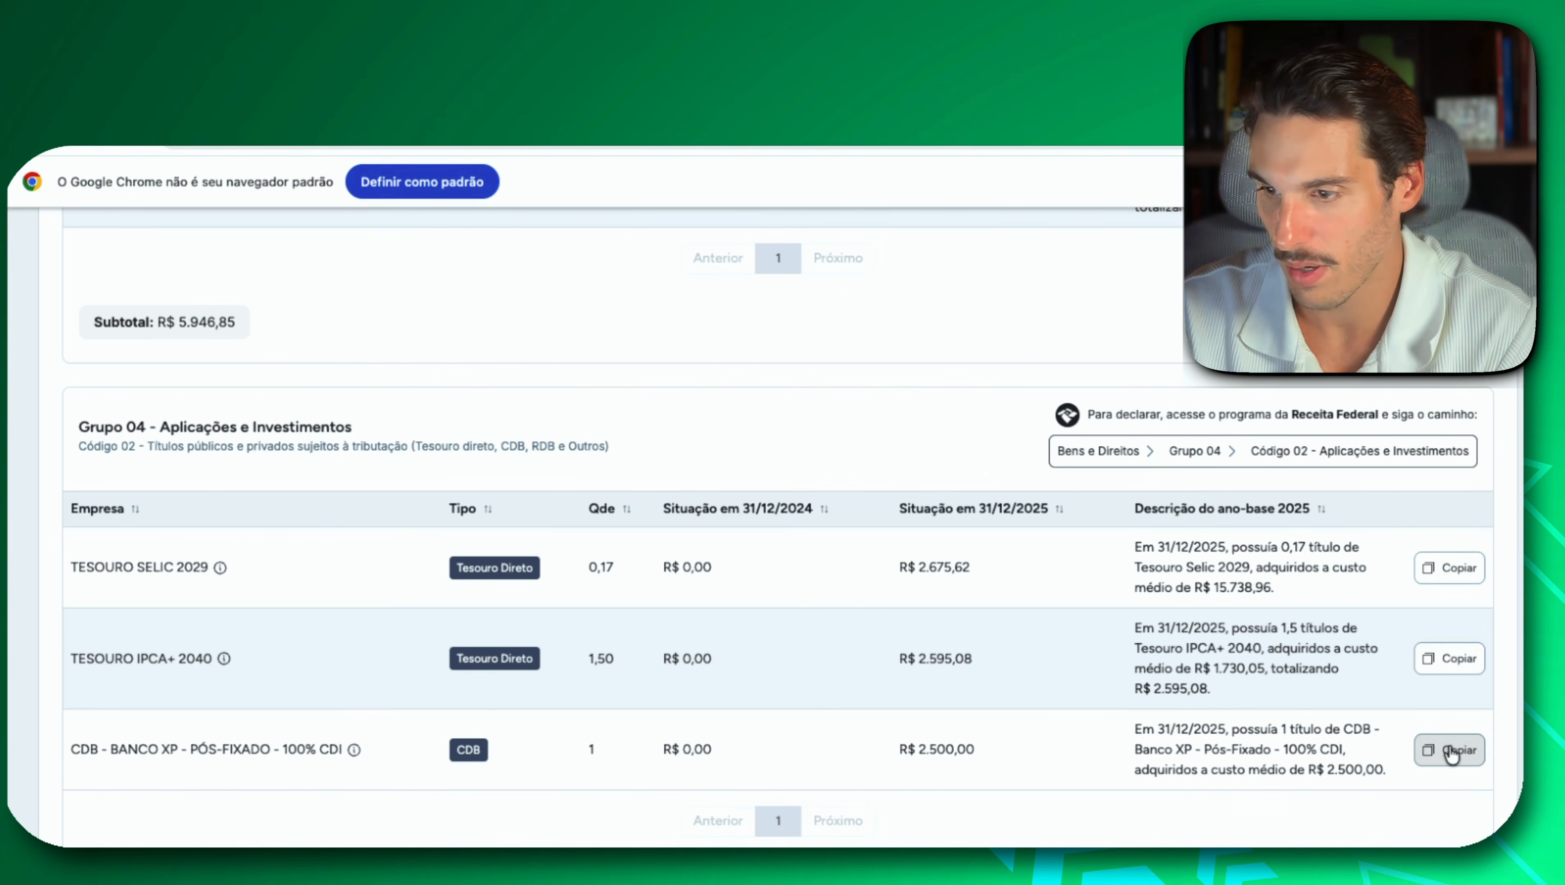
key("super+Tab")
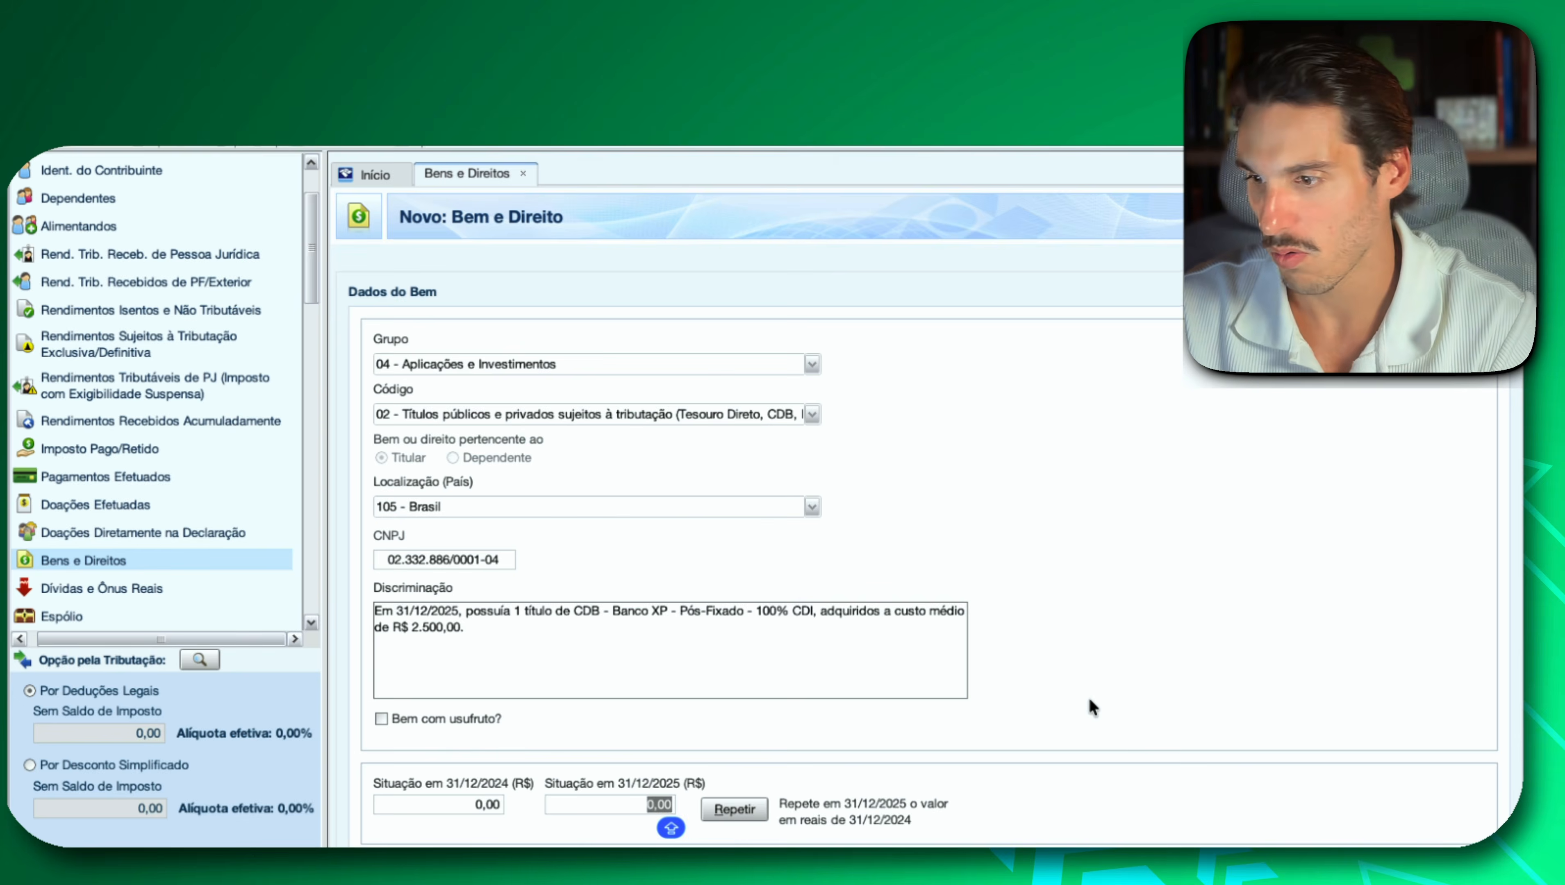
left_click(623, 806)
type("Em 31/12/2025, possuía 1 título de CDB - Banco XP - Pós-Fixado - 100% CDI, adquiridos a custo médio de R$ 2.500,00.")
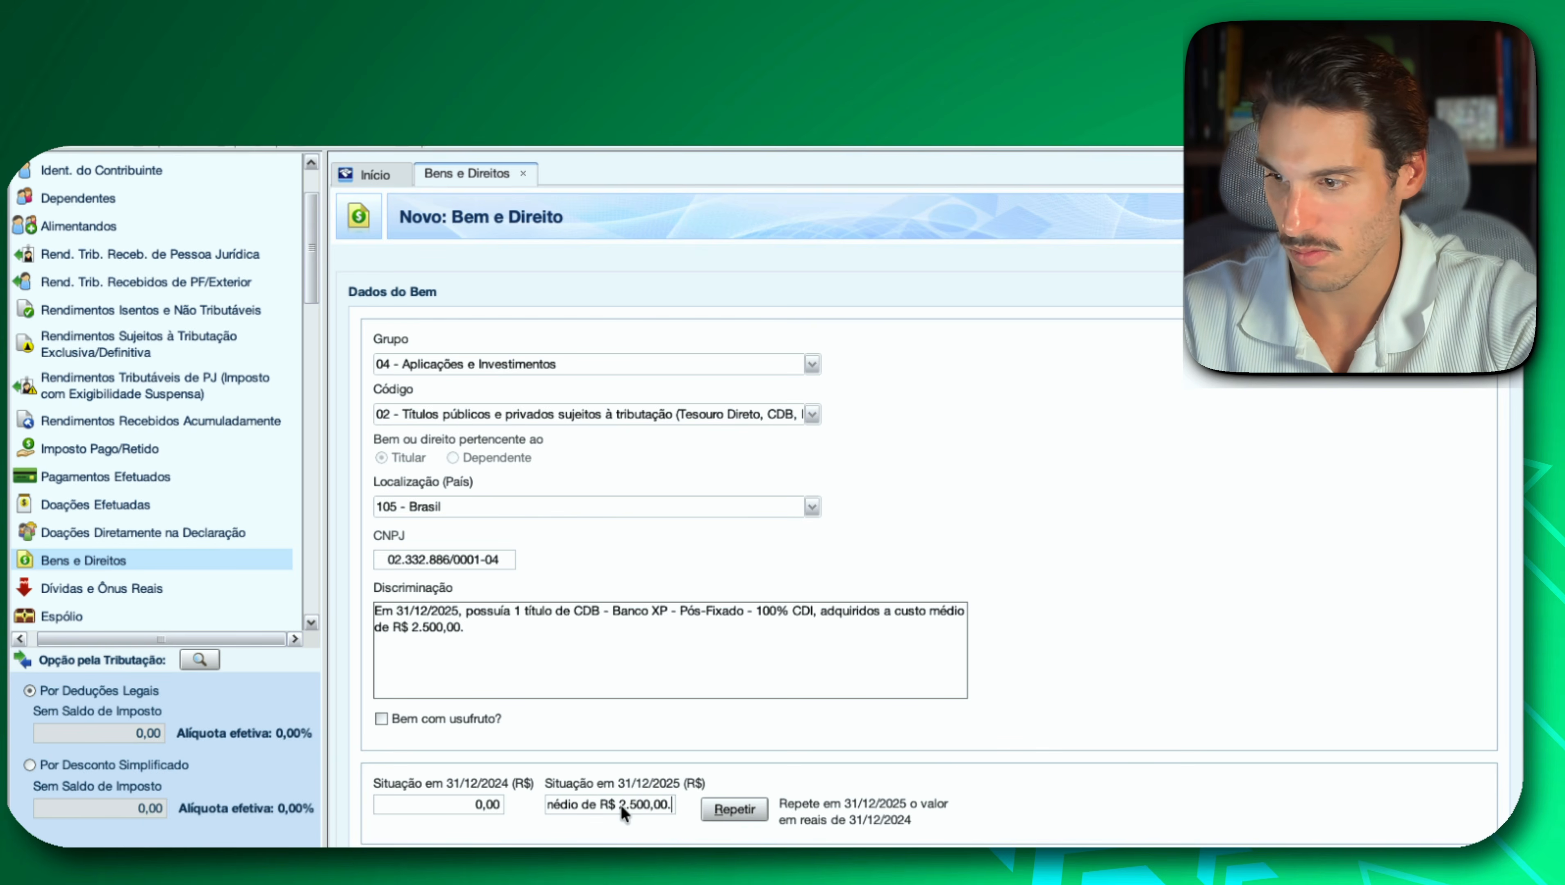
left_click(1370, 862)
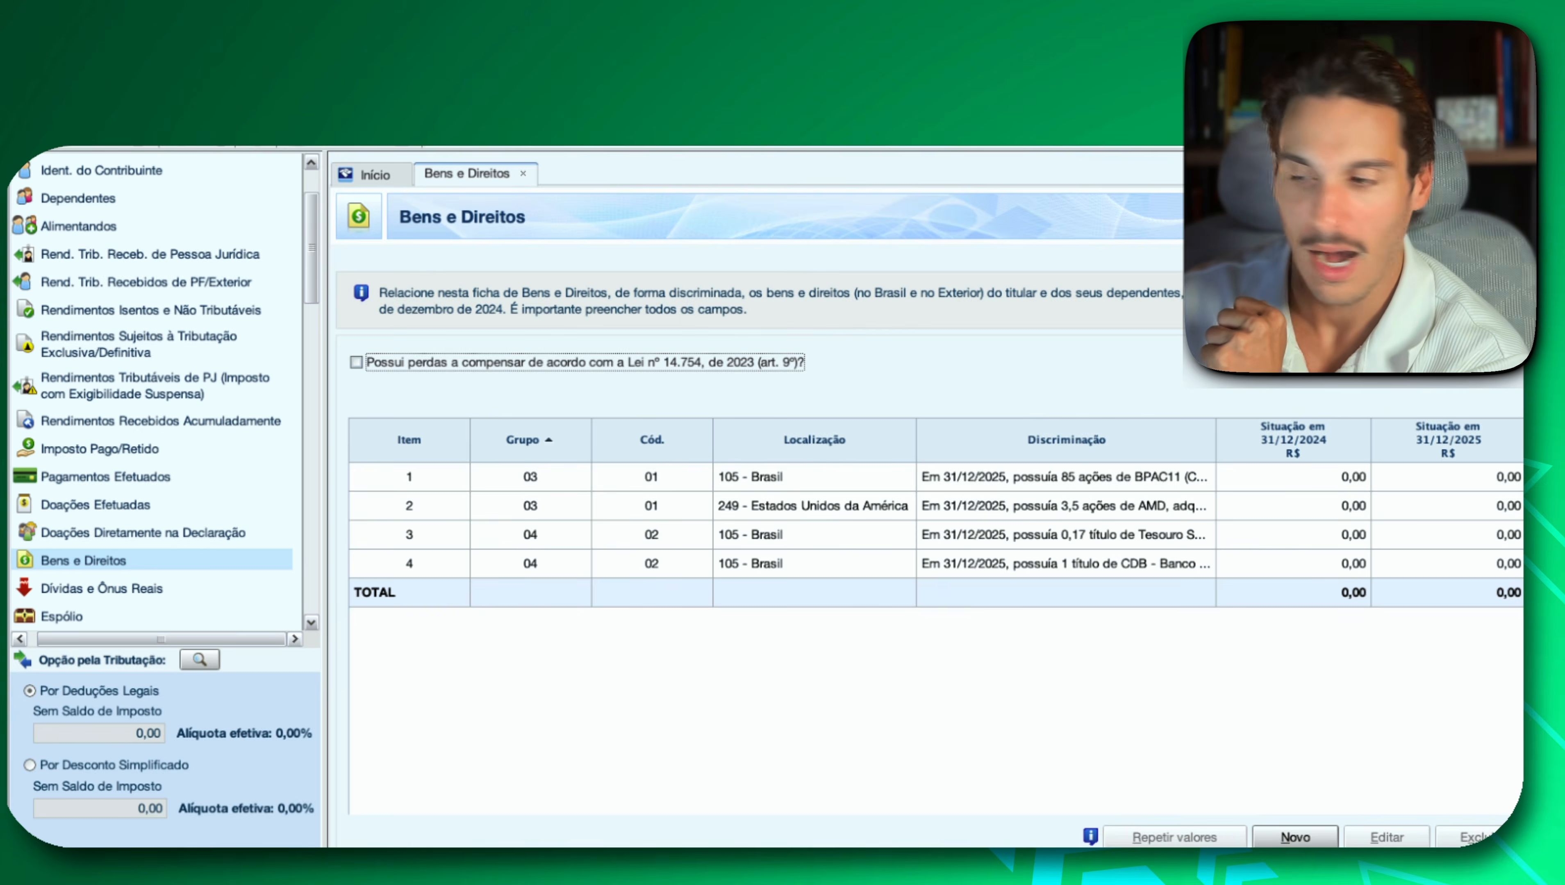
Switch to Investidor 10 and find the Grupo 04, Código 03 - Títulos isentos de tributação section listing the LCA.
key("super+Tab")
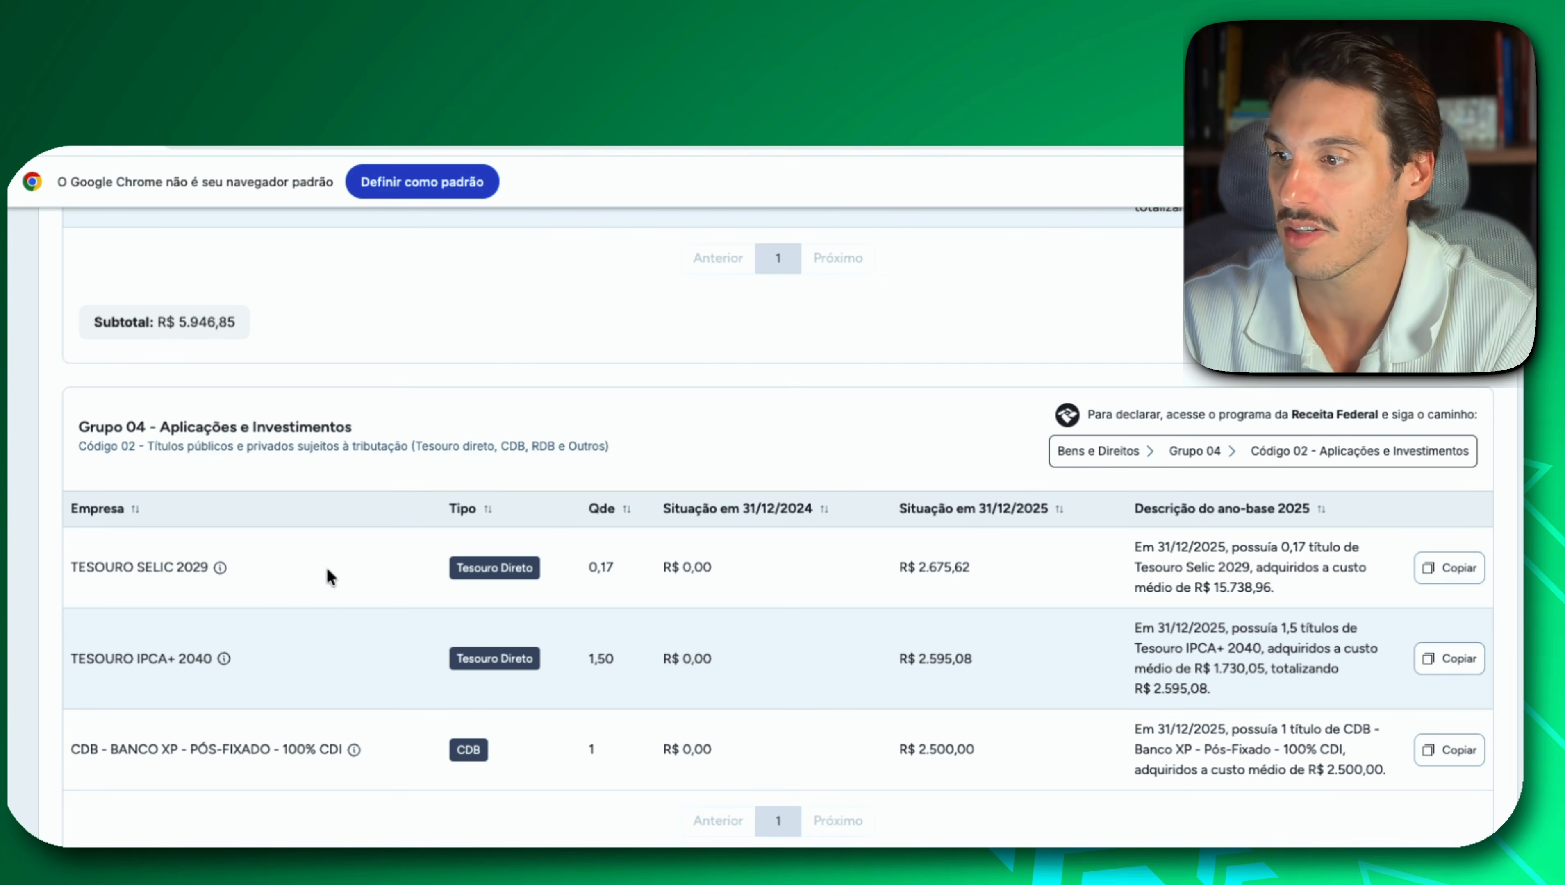
scroll(326, 566, "down", 5)
scroll(327, 569, "down", 3)
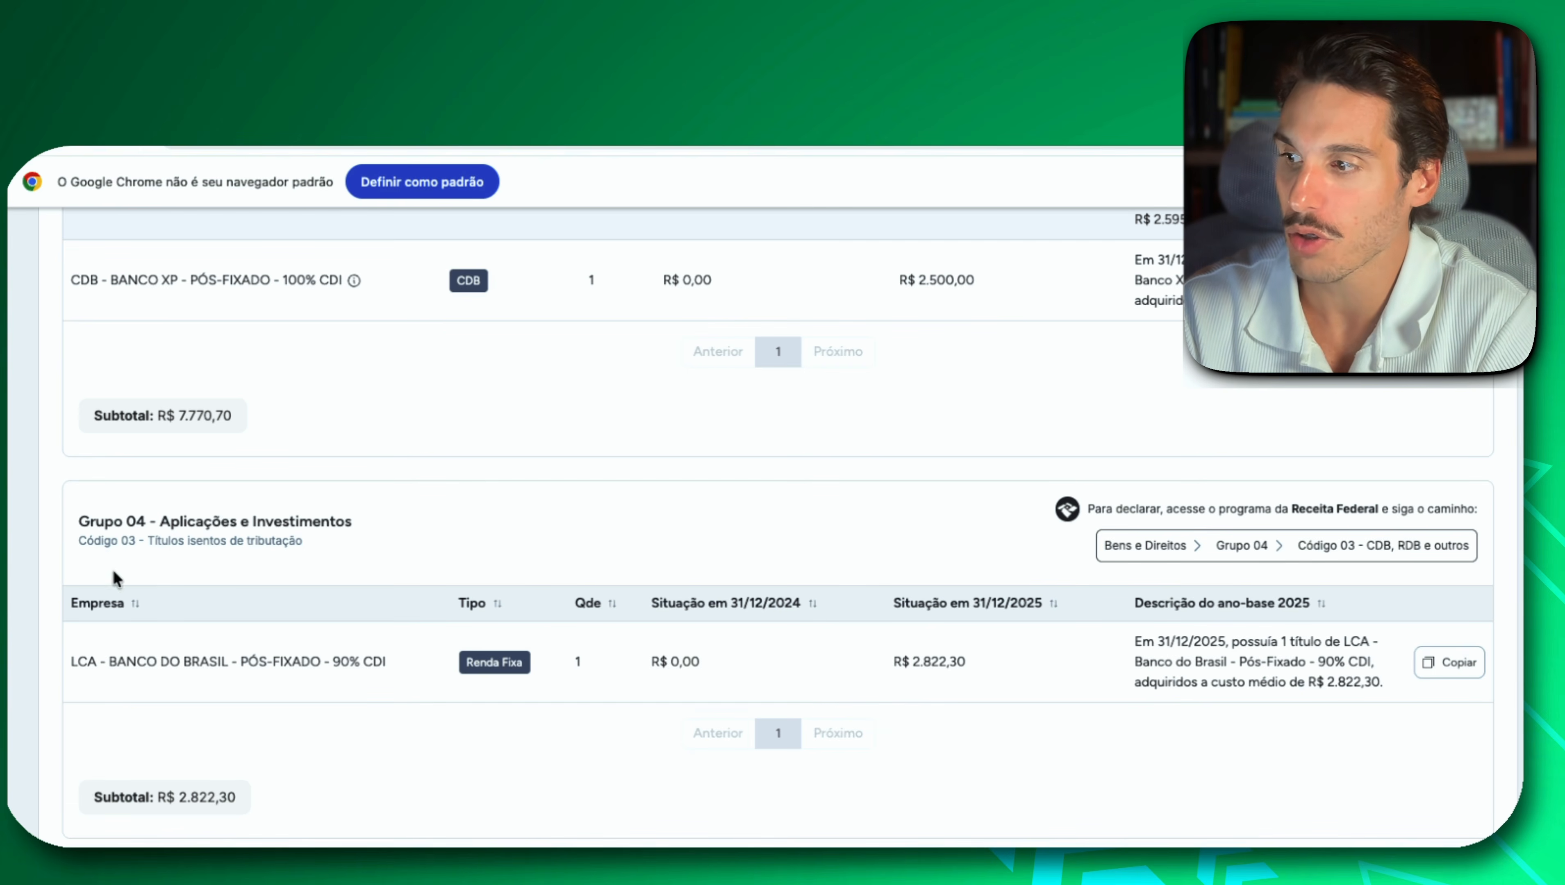
left_click_drag(123, 520, 143, 517)
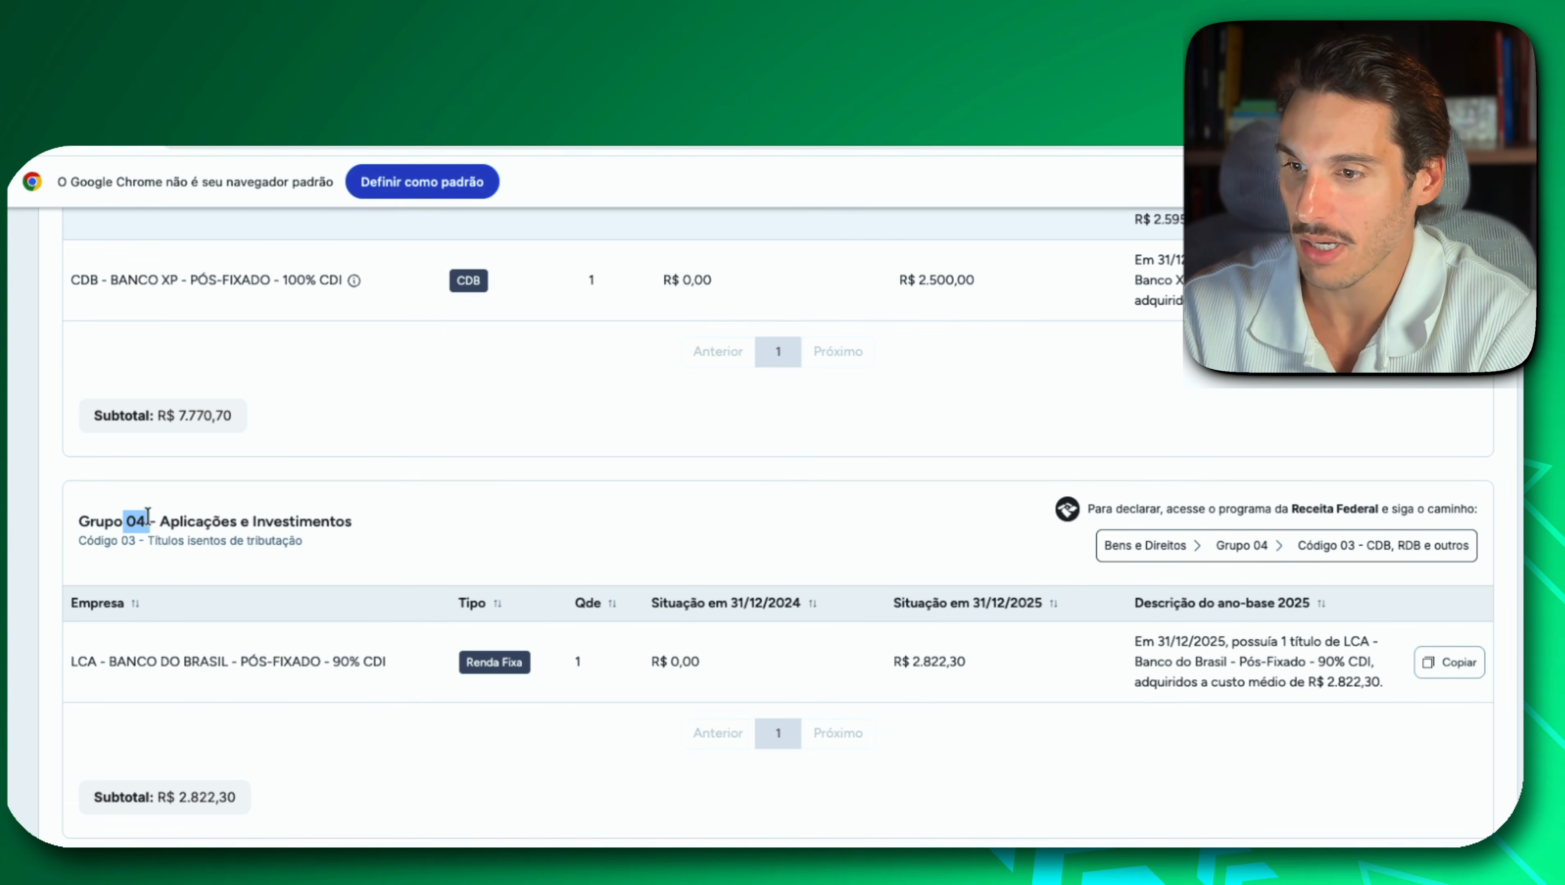
left_click(121, 534)
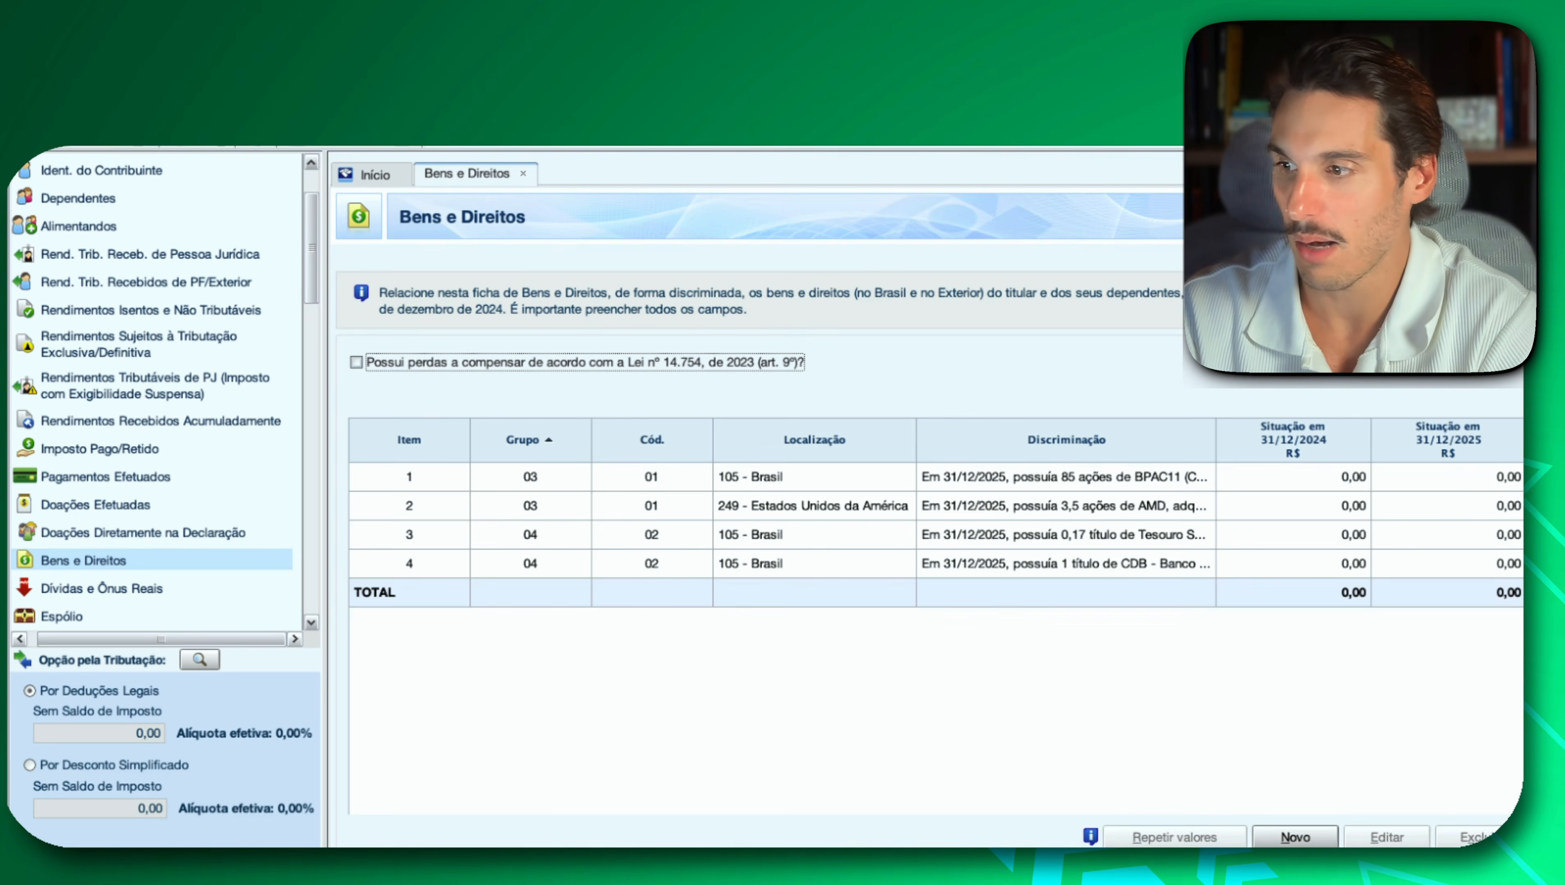
In IRPF, create a Bens e Direitos entry with group 04, code 03 - Títulos isentos de tributação, and the LCA - Banco do Brasil description as Discriminação.
left_click(1334, 827)
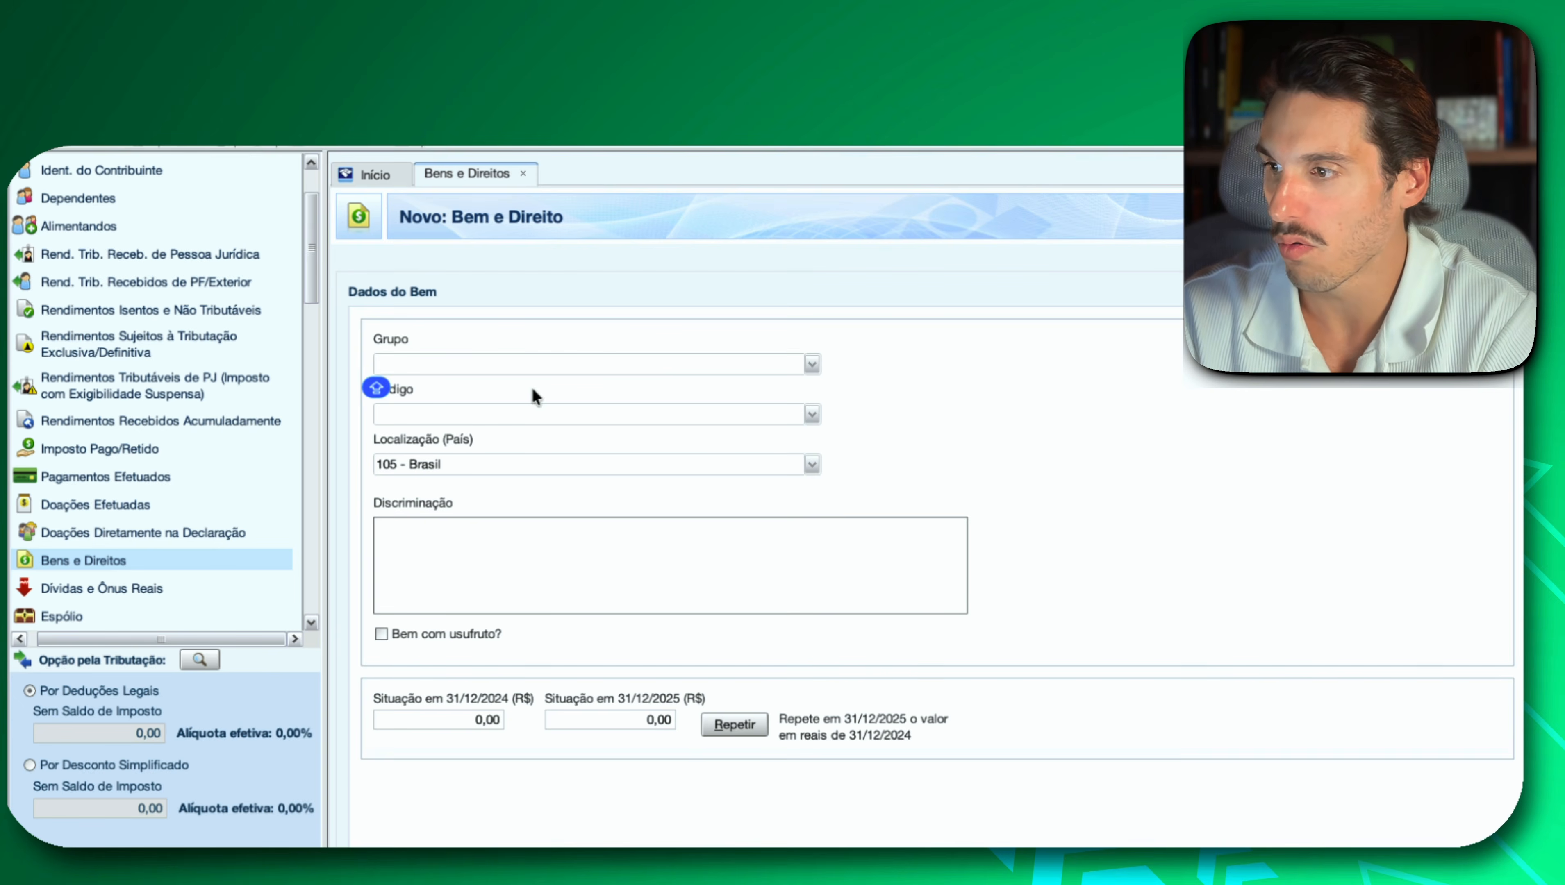
left_click(810, 364)
left_click(607, 433)
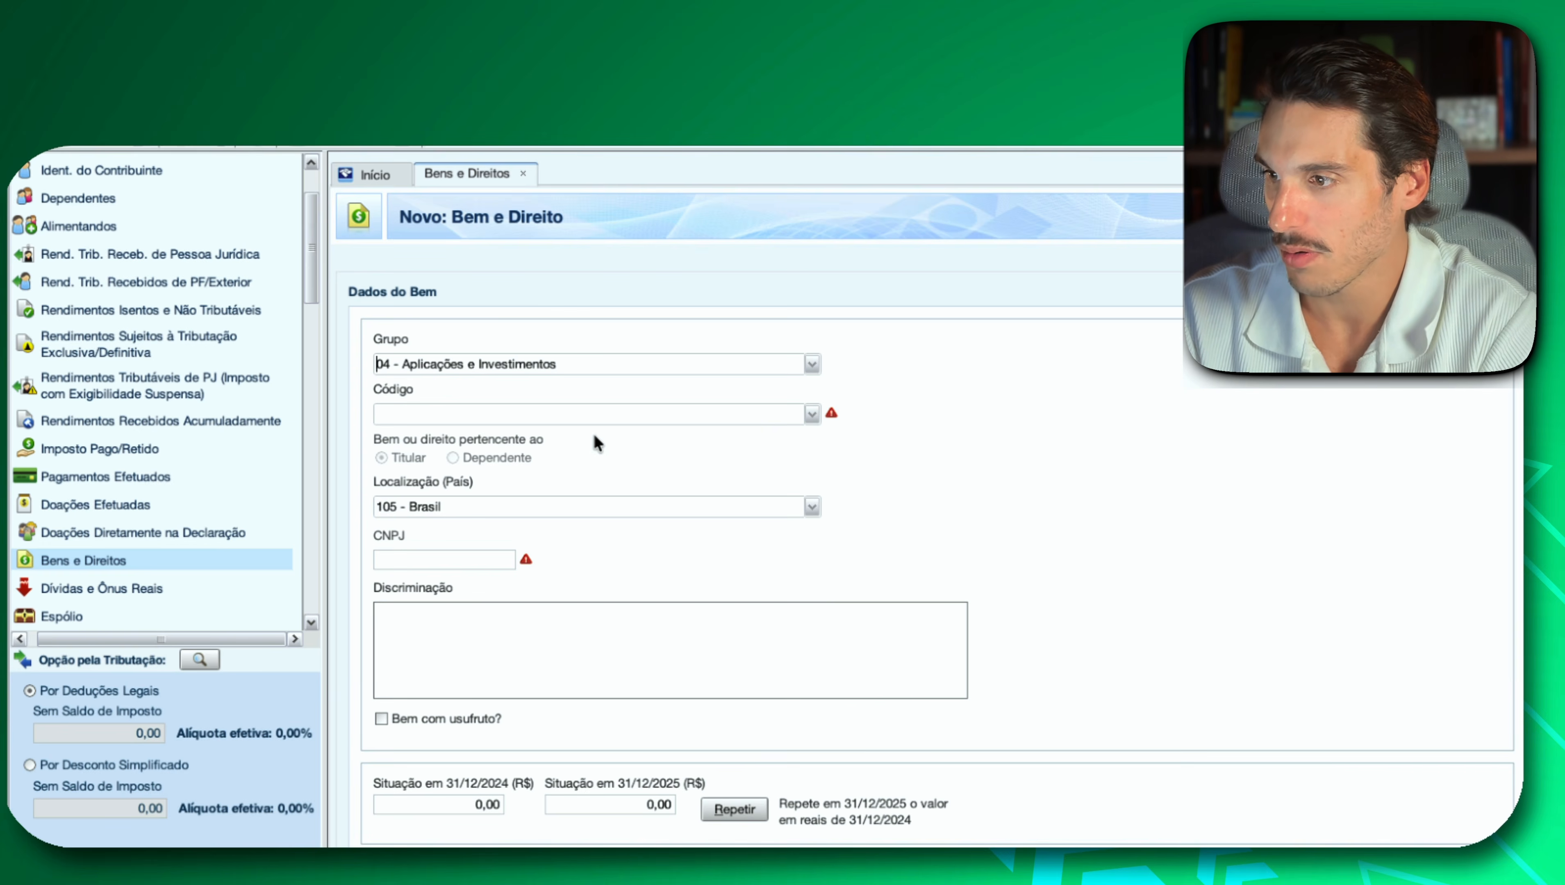
left_click(810, 415)
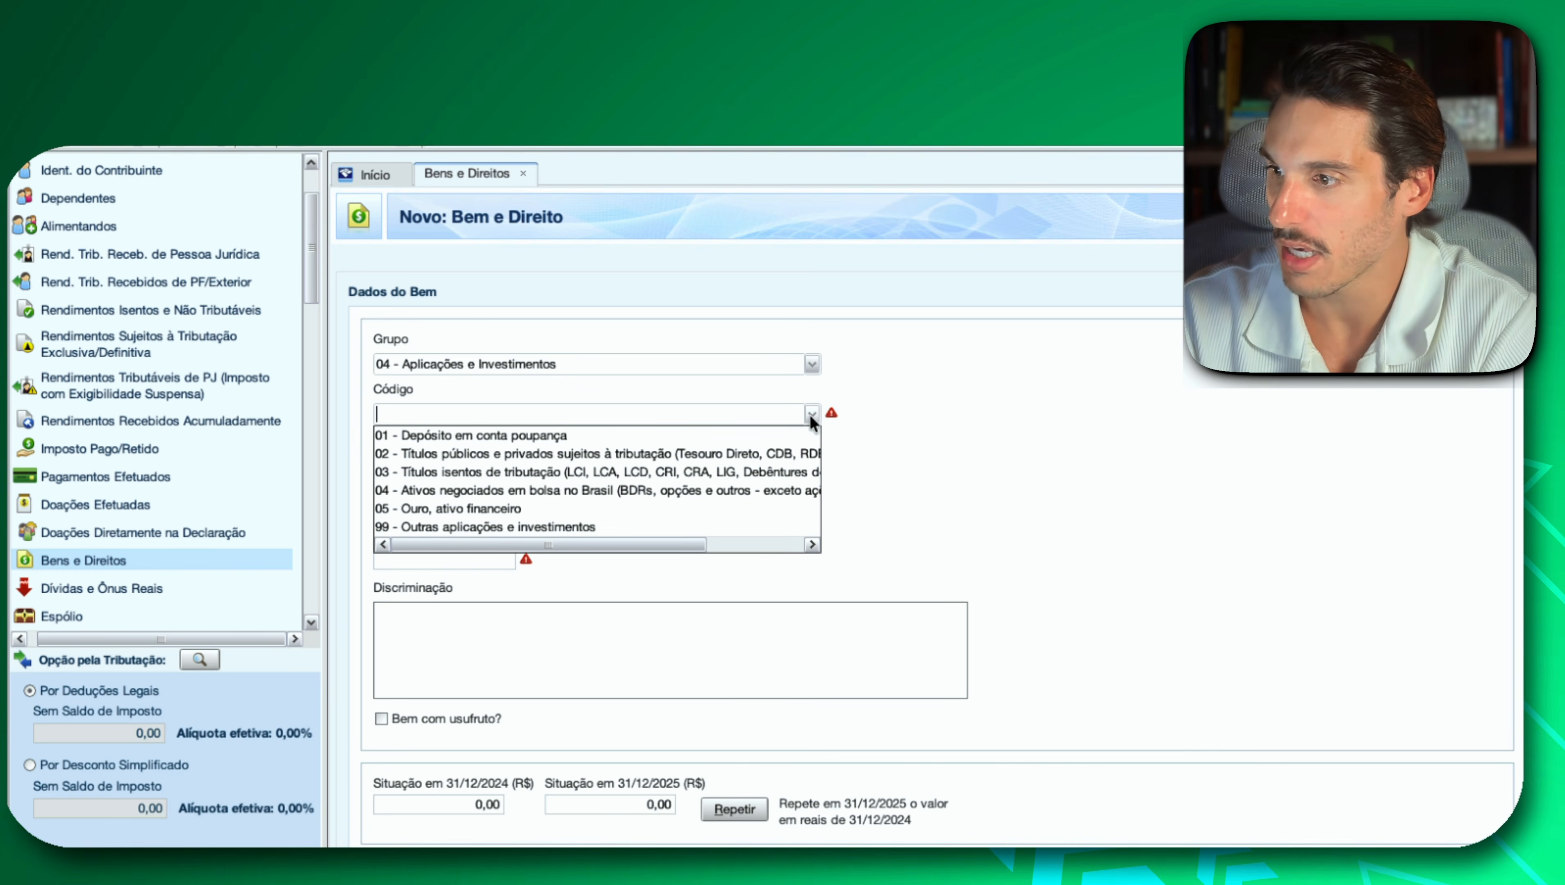
left_click(738, 473)
left_click(534, 629)
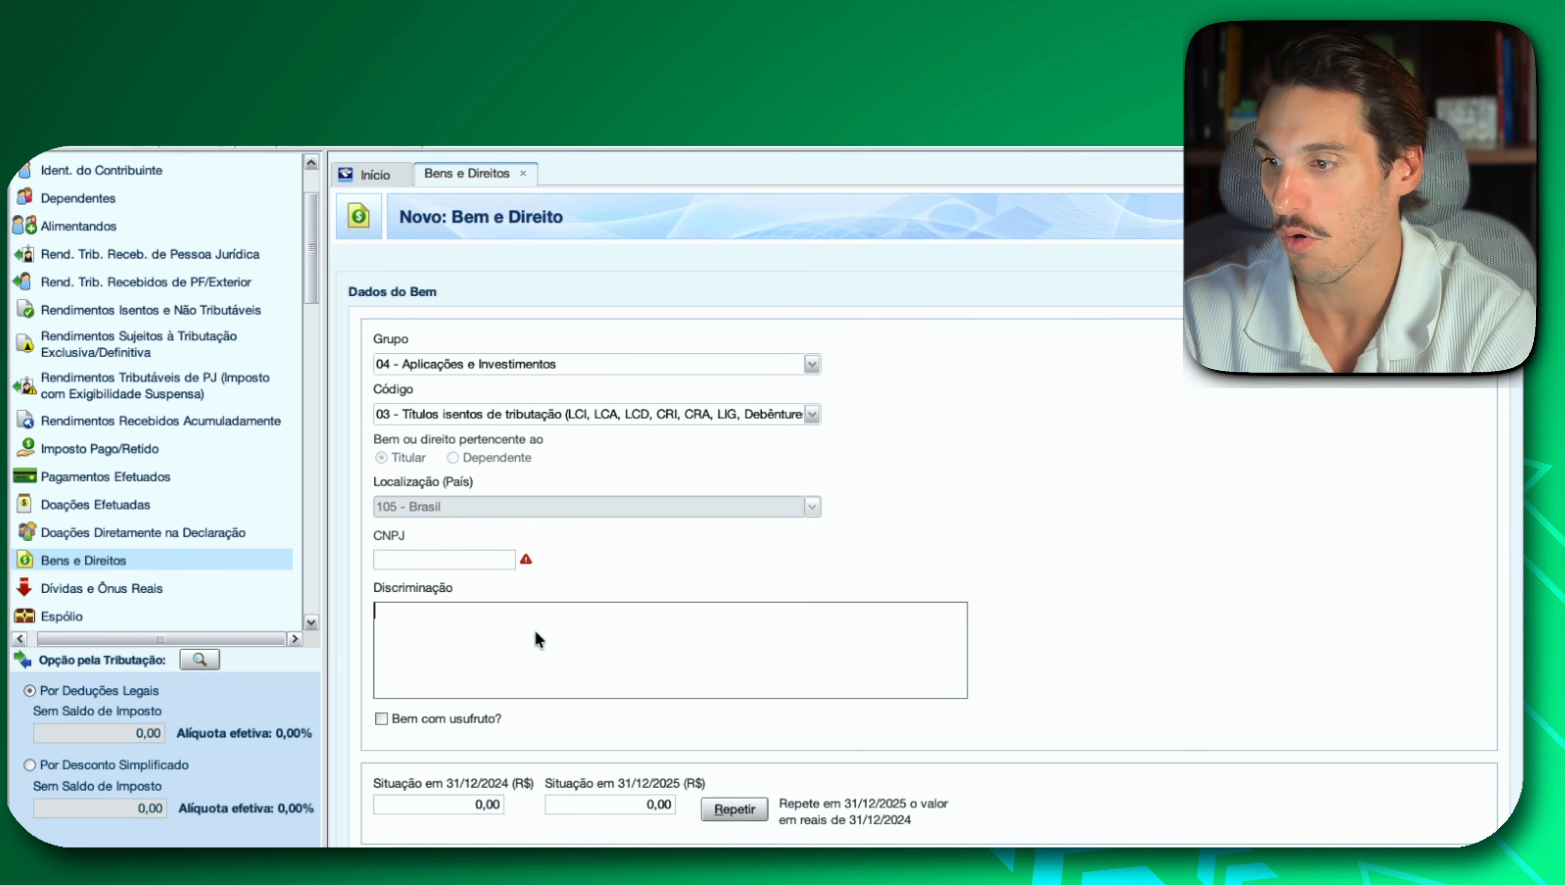
type("Em 31/12/2025, possuía 1 título de LCA - Banco do Brasil - Pós-Fixado - 90% CDI, adquiridos a custo médio de R$ 2.822,30.")
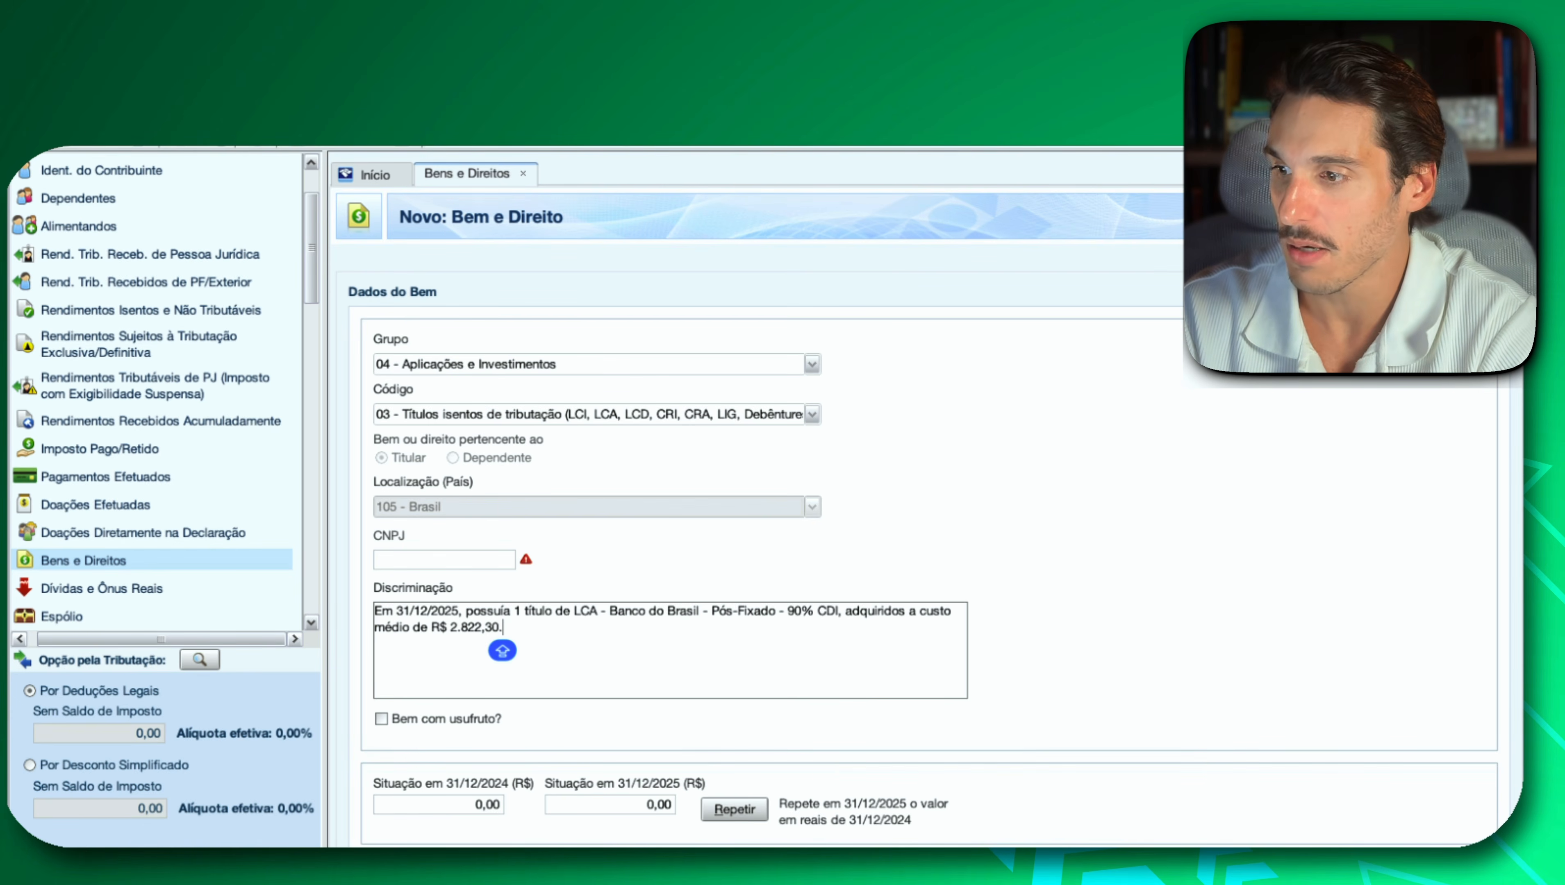
Copy the LCA's 2025 amount from Investidor 10 and enter 2.822,30 as Situação em 31/12/2025 in IRPF.
key("super+Tab")
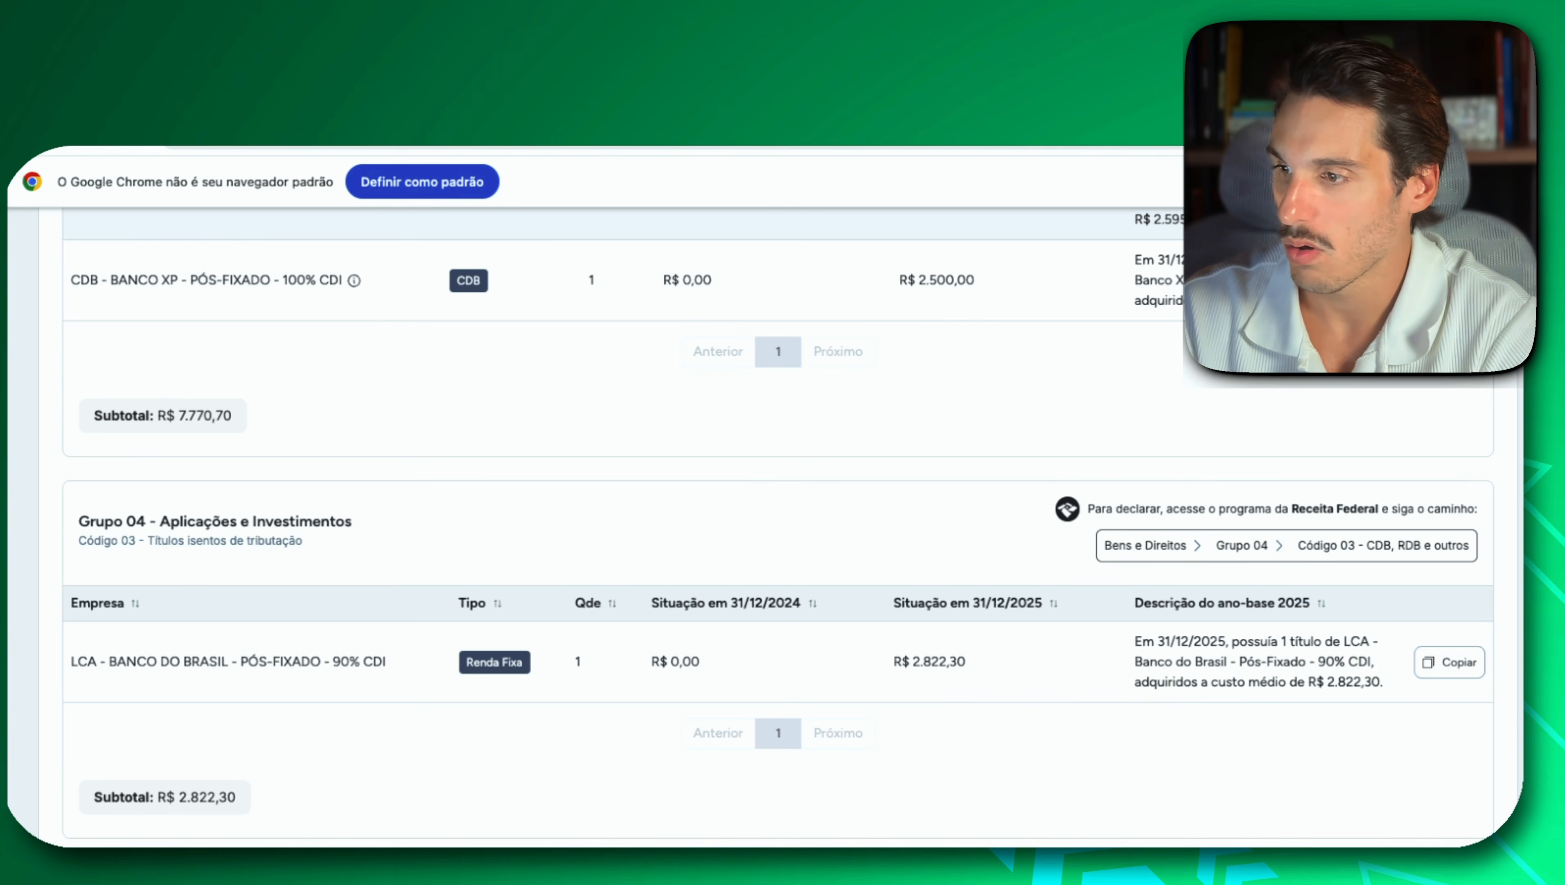
mouse_move(980, 673)
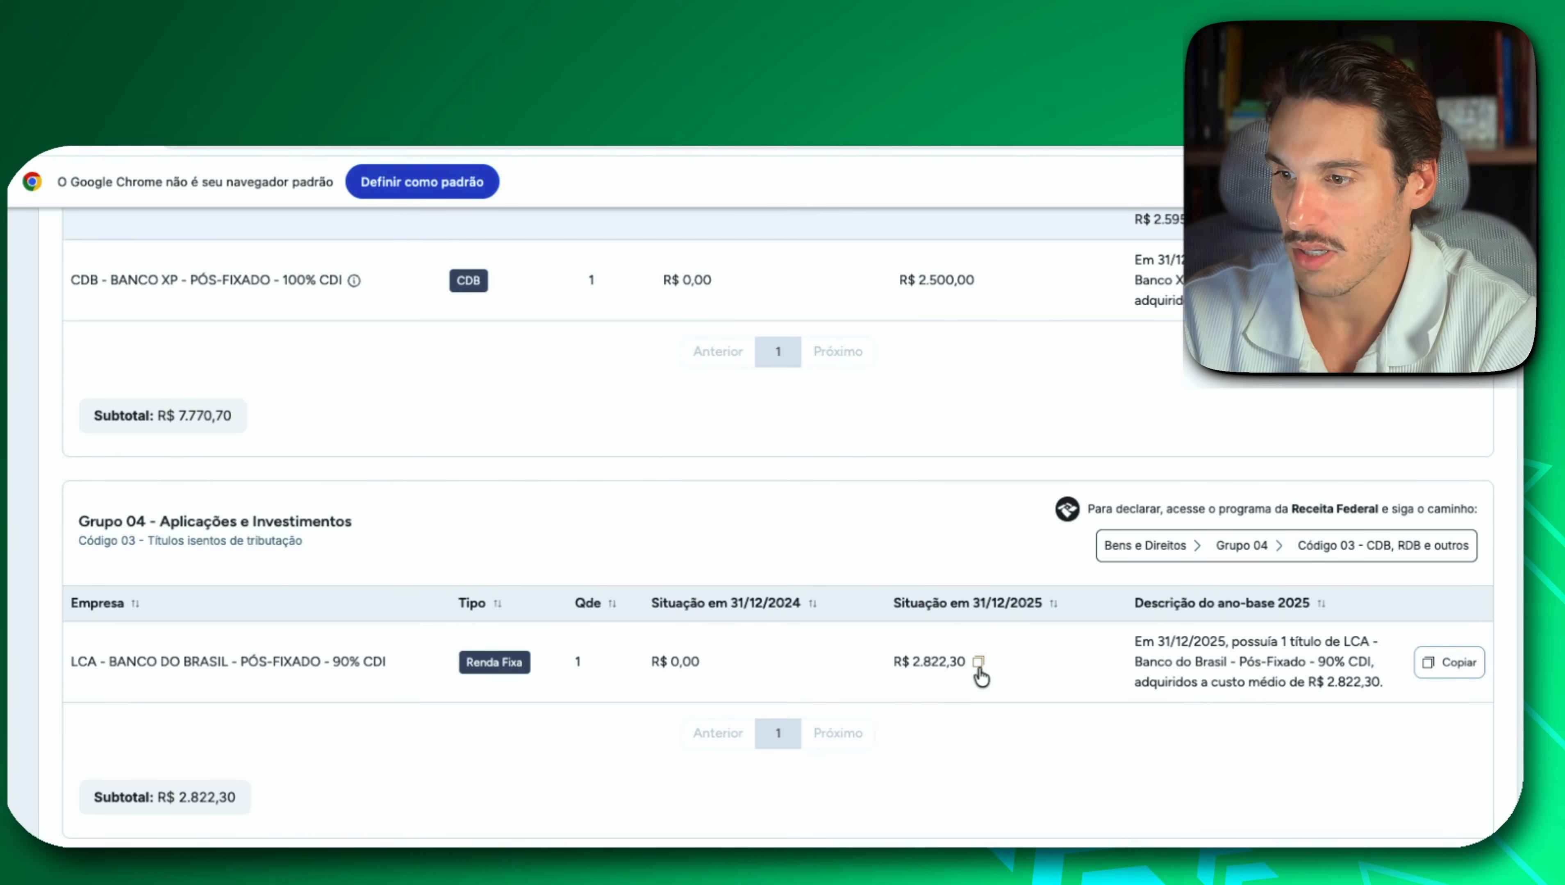
left_click(979, 665)
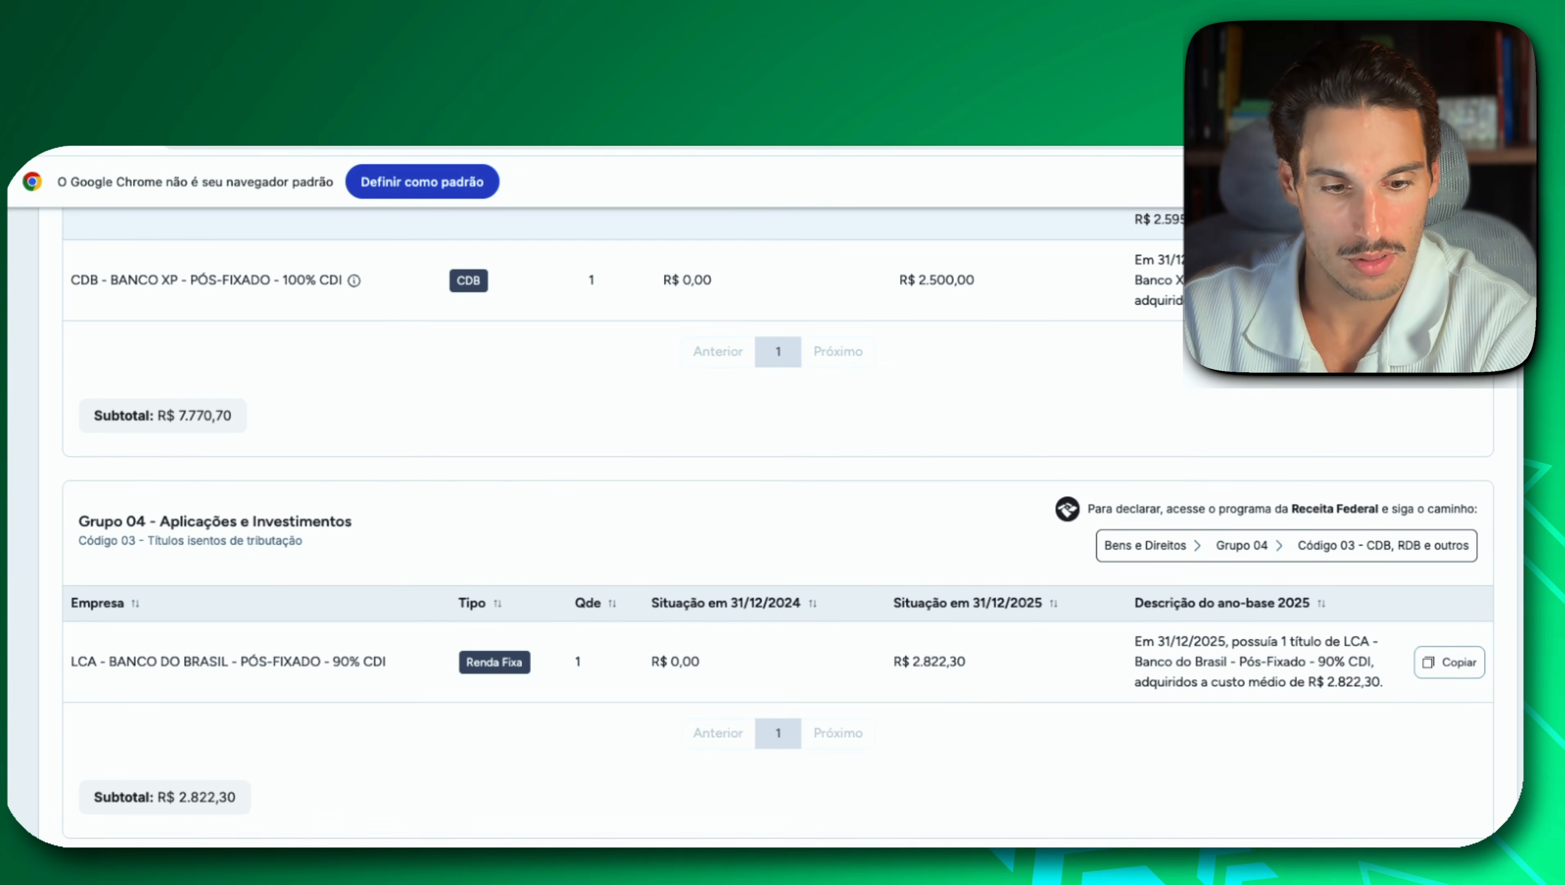
key("super+Tab")
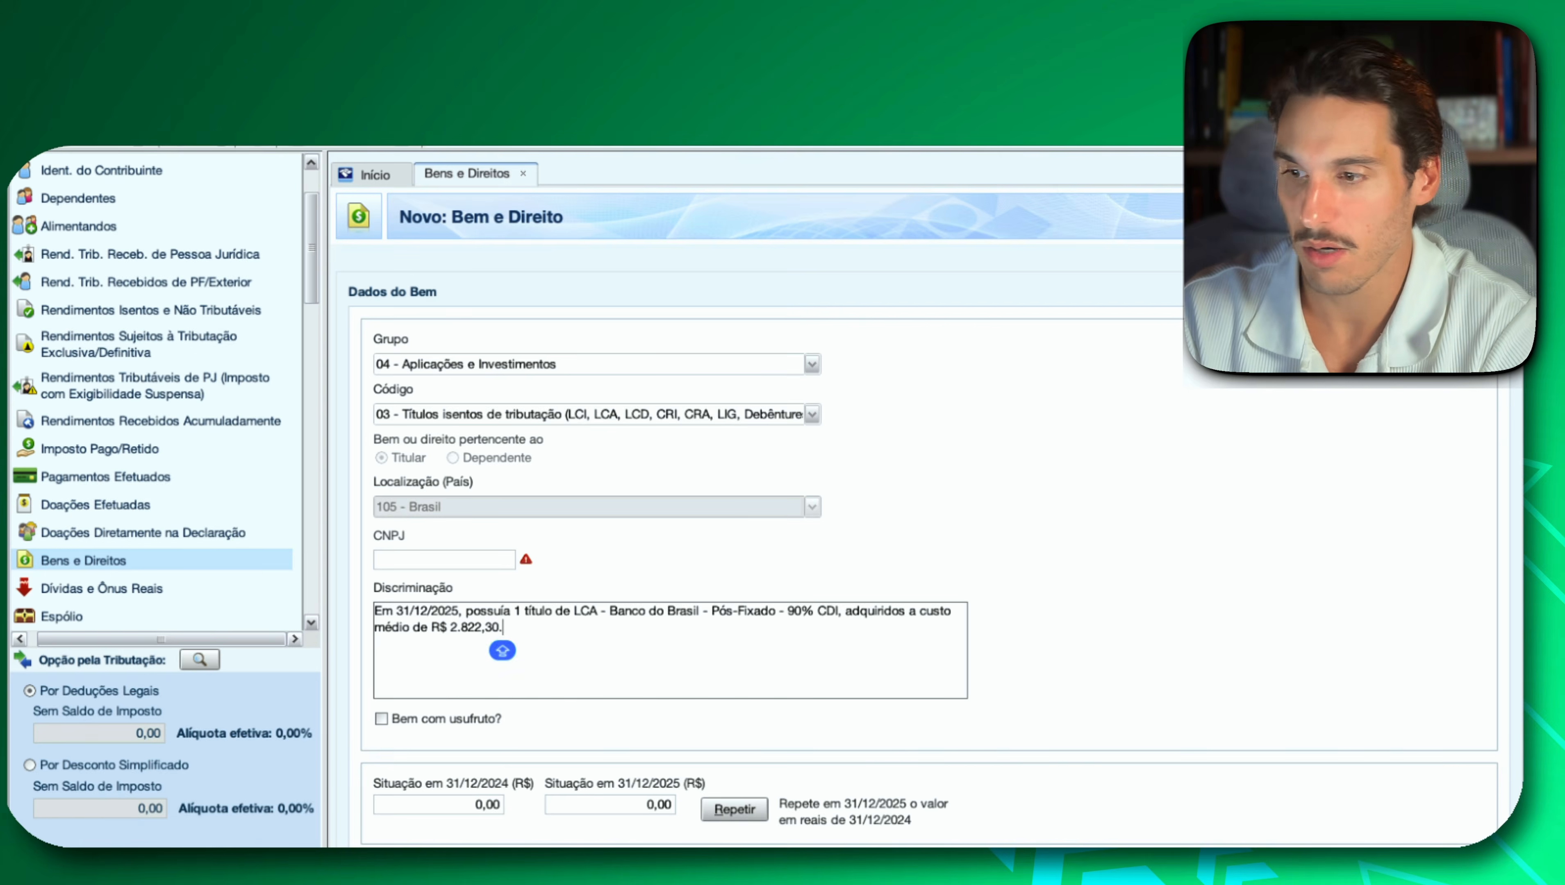
left_click(603, 807)
key("super+v")
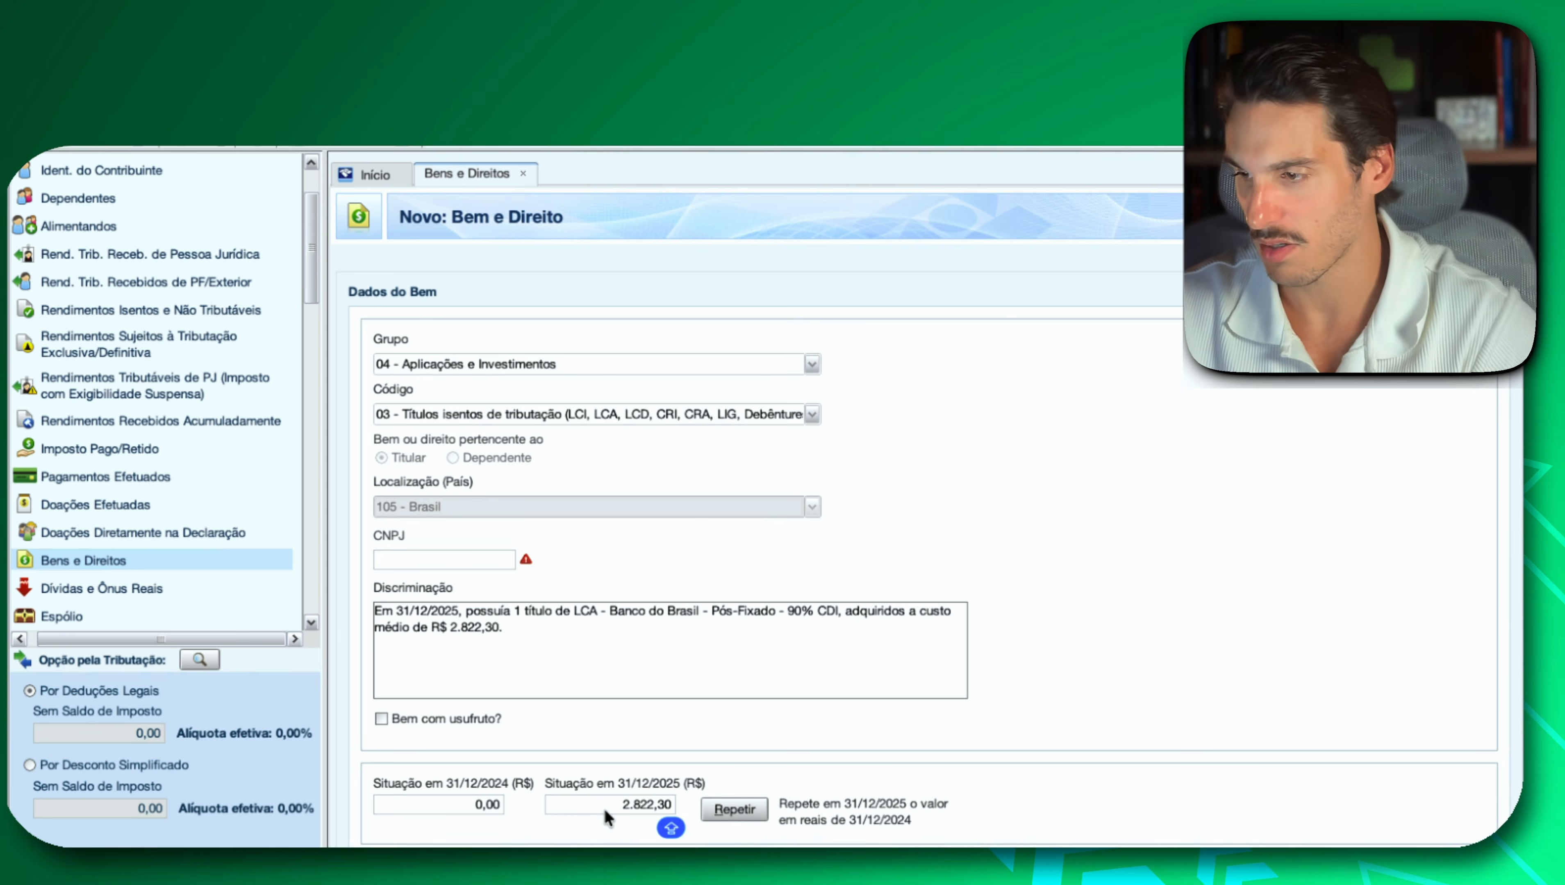
Leave the CNPJ of the LCA entry blank, save the entry, and briefly reopen it from the Bens e Direitos list to check it.
left_click(446, 565)
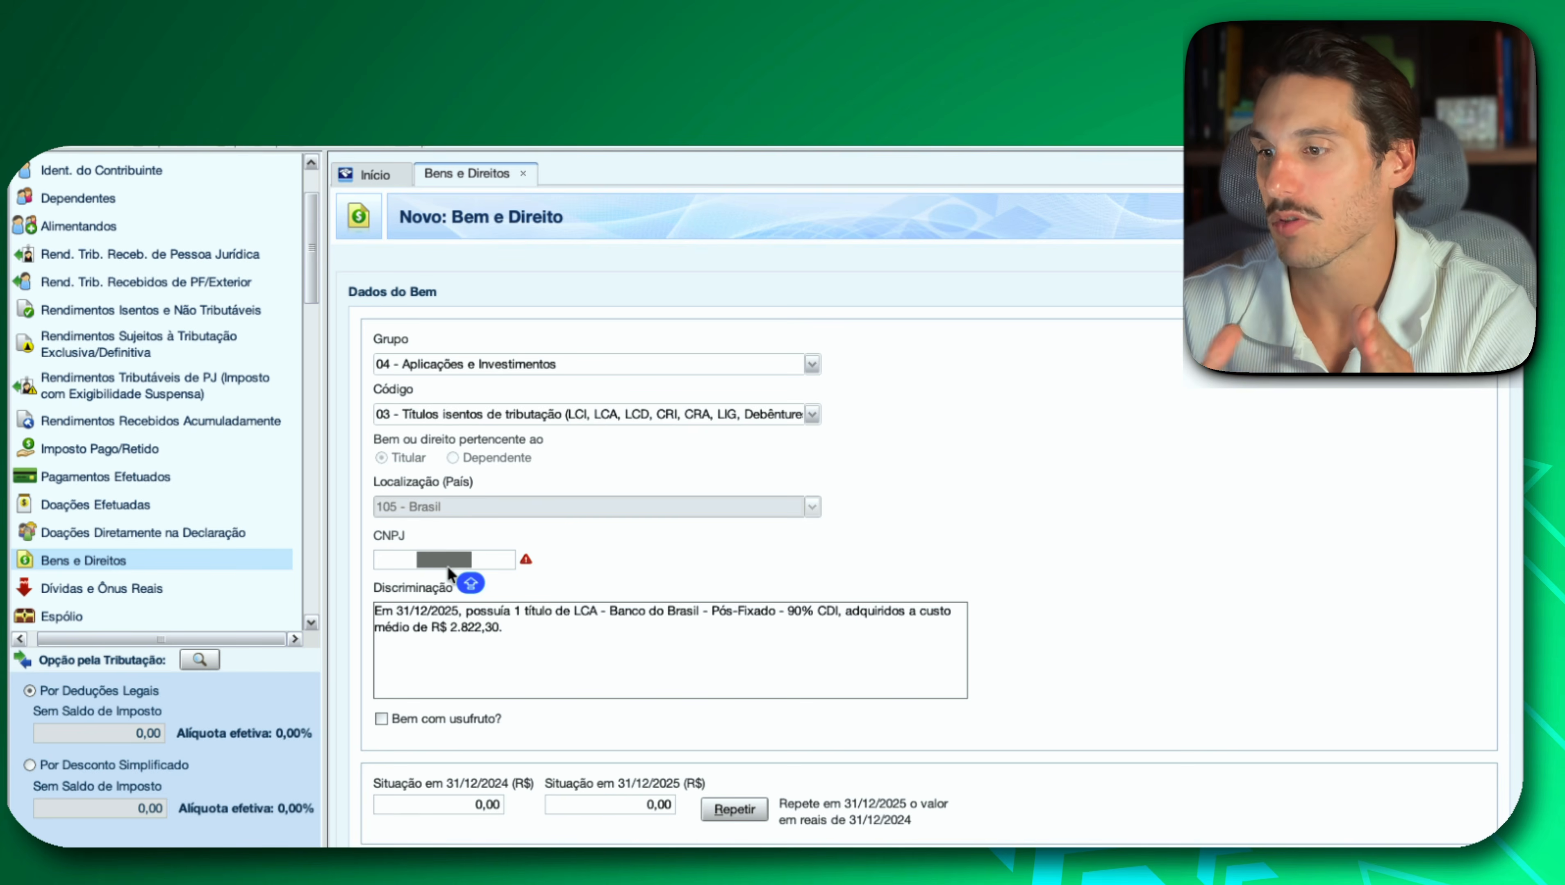
left_click(472, 559)
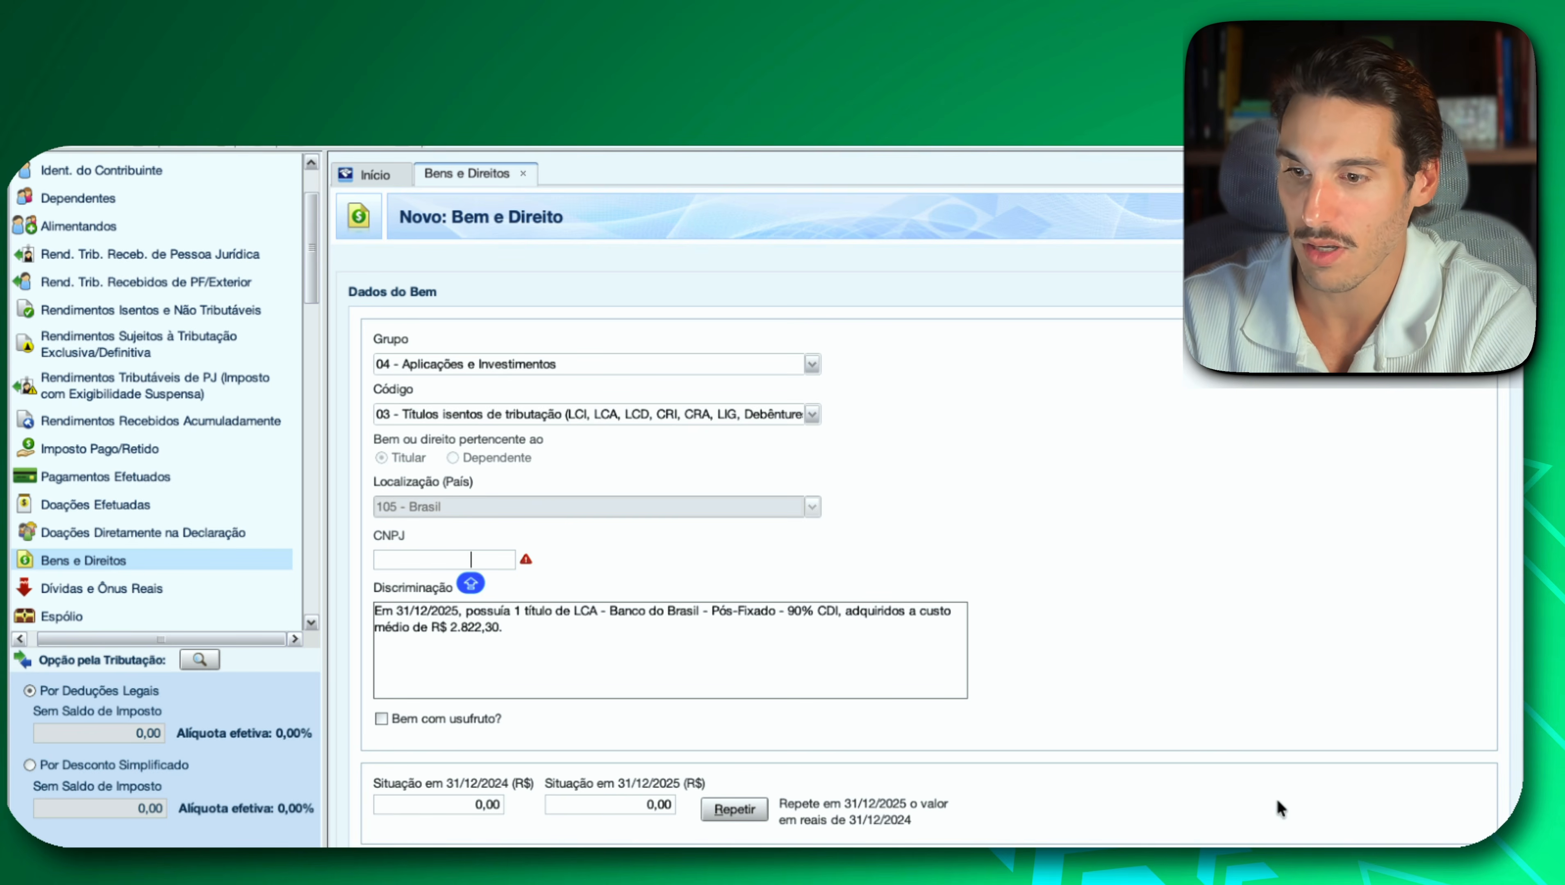
left_click(1296, 837)
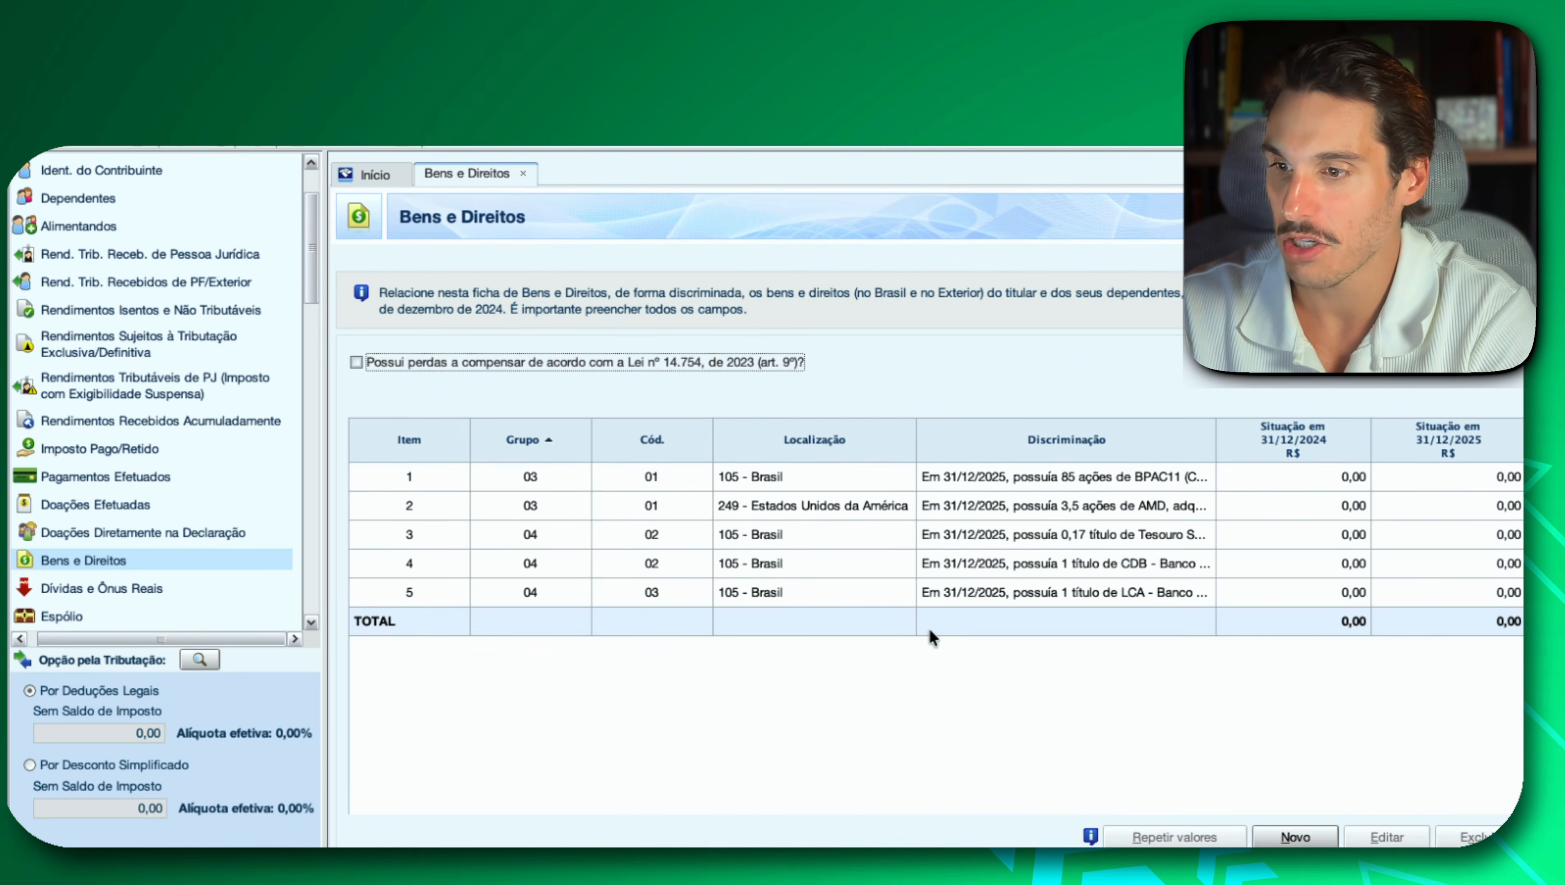
double_click(1066, 591)
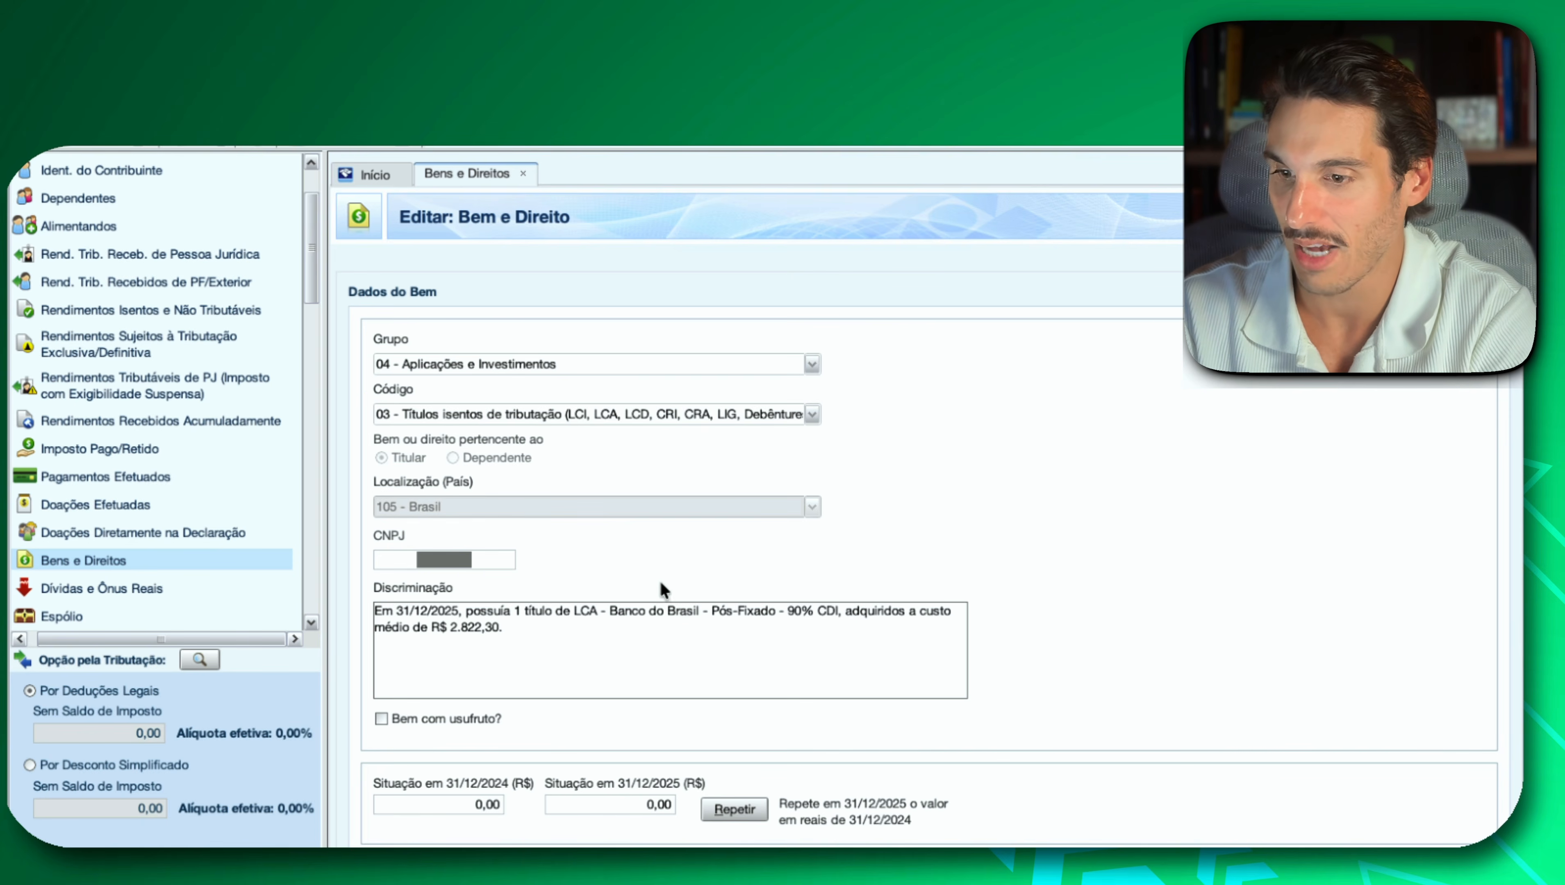
key("Escape")
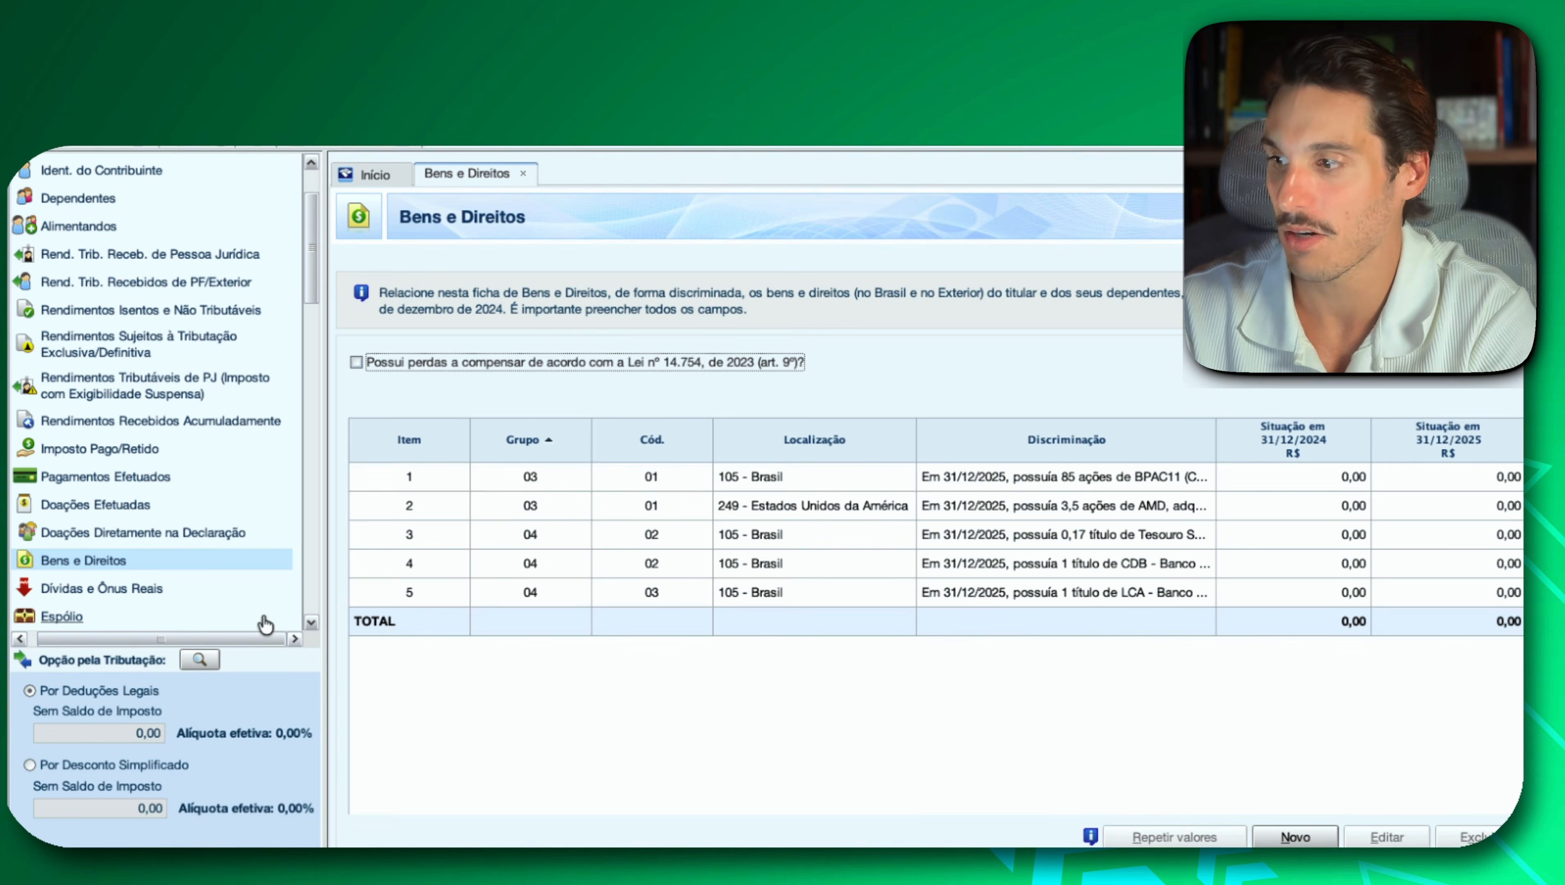
left_click_drag(310, 288, 349, 671)
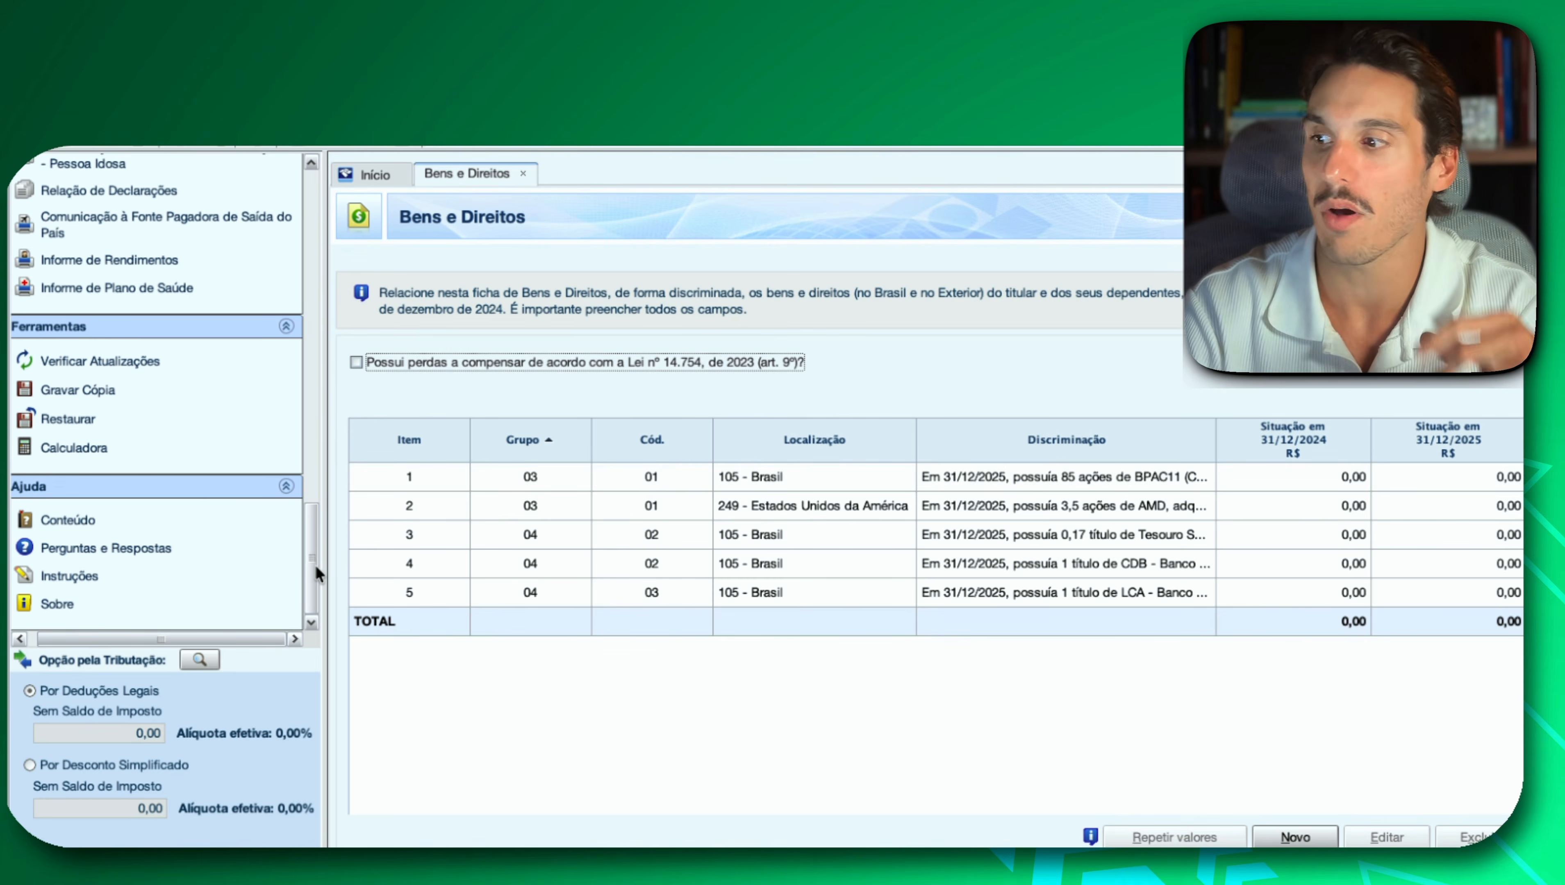
left_click_drag(311, 566, 297, 269)
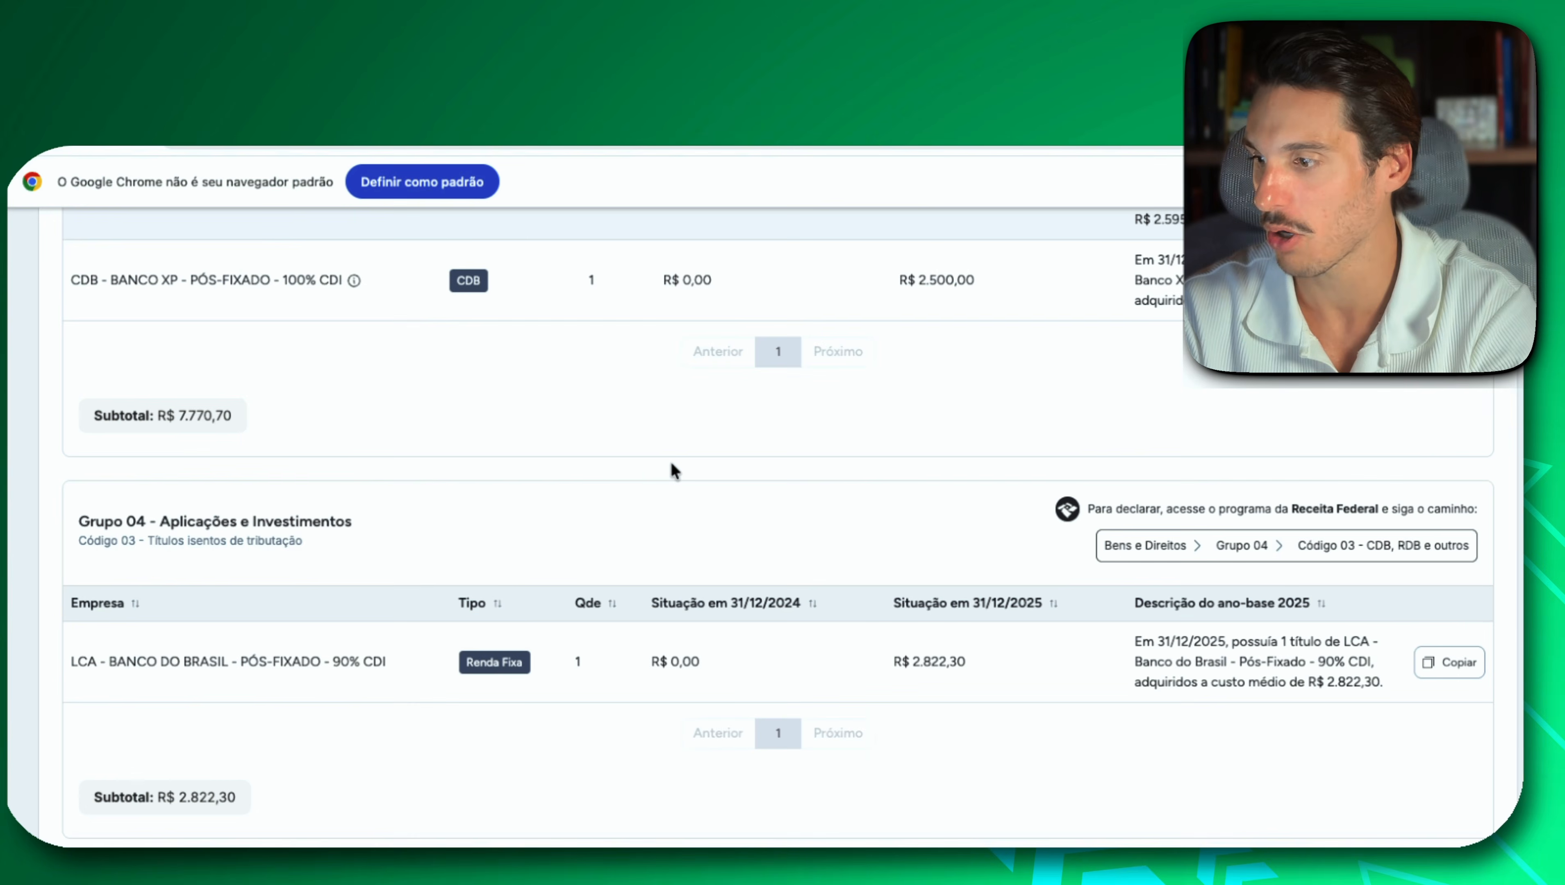
Switch to Investidor 10, find the Grupo 07, Código 03 - Fundos de investimento imobiliário section, and copy the VISC11 description.
scroll(586, 578, "down", 5)
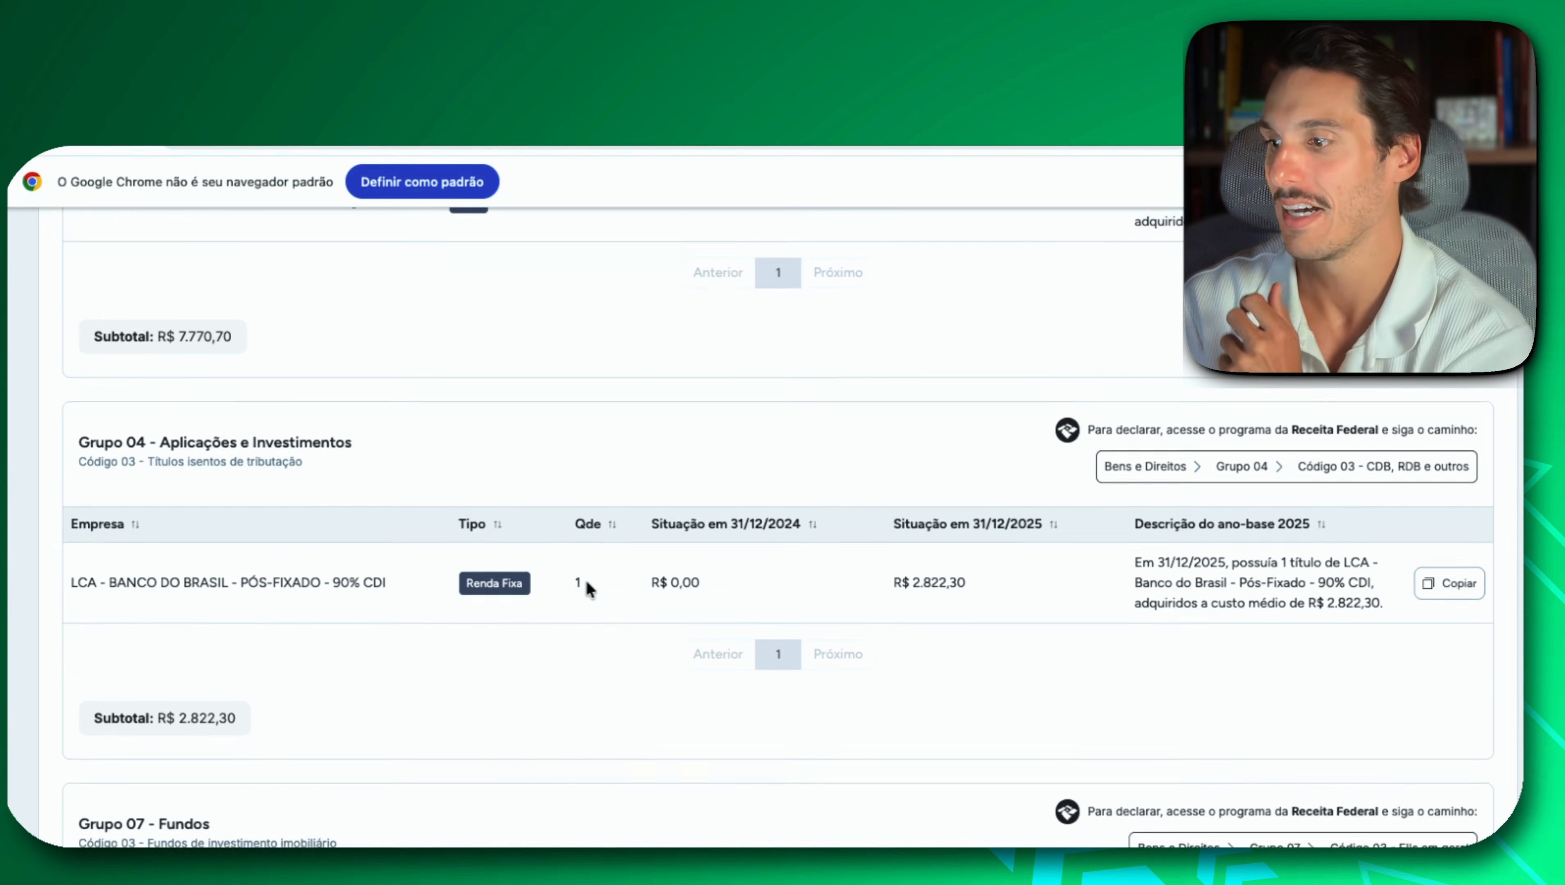
scroll(586, 585, "down", 1)
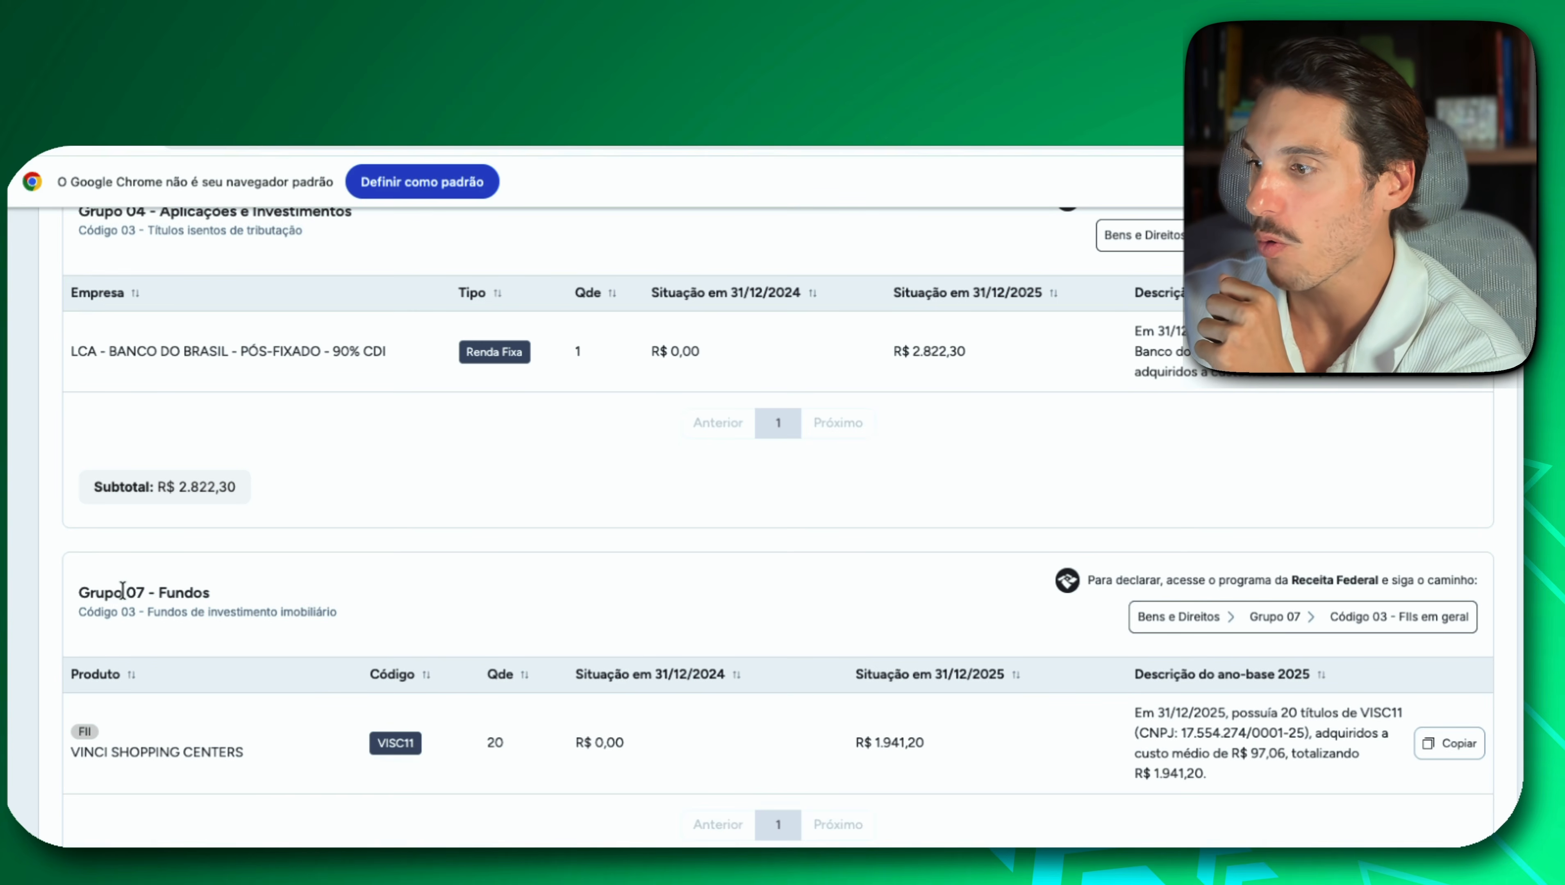
left_click_drag(78, 614, 135, 616)
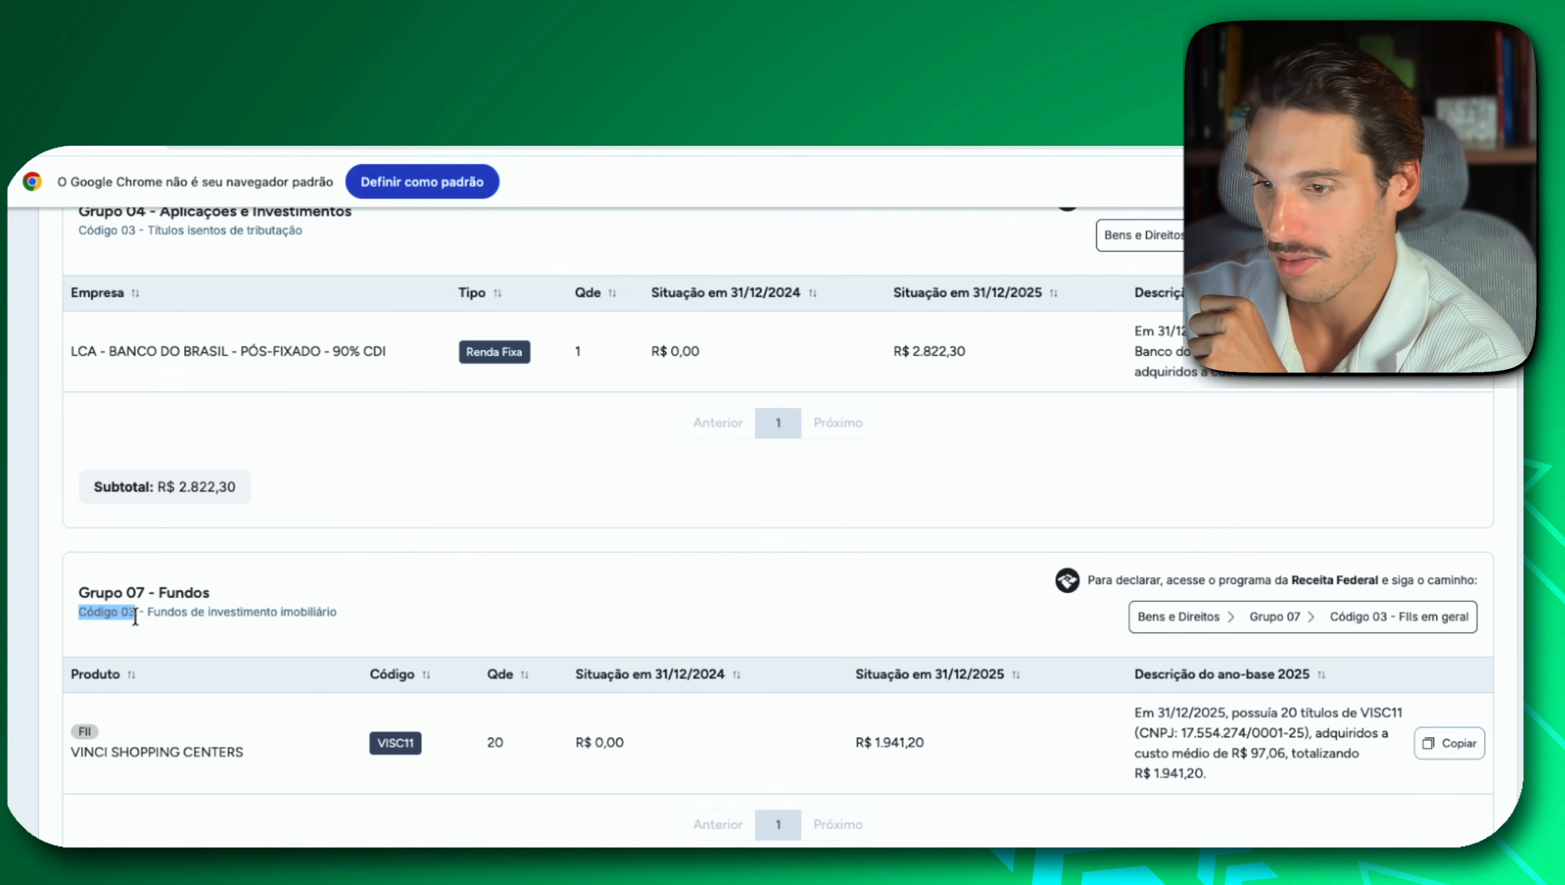
left_click(1447, 739)
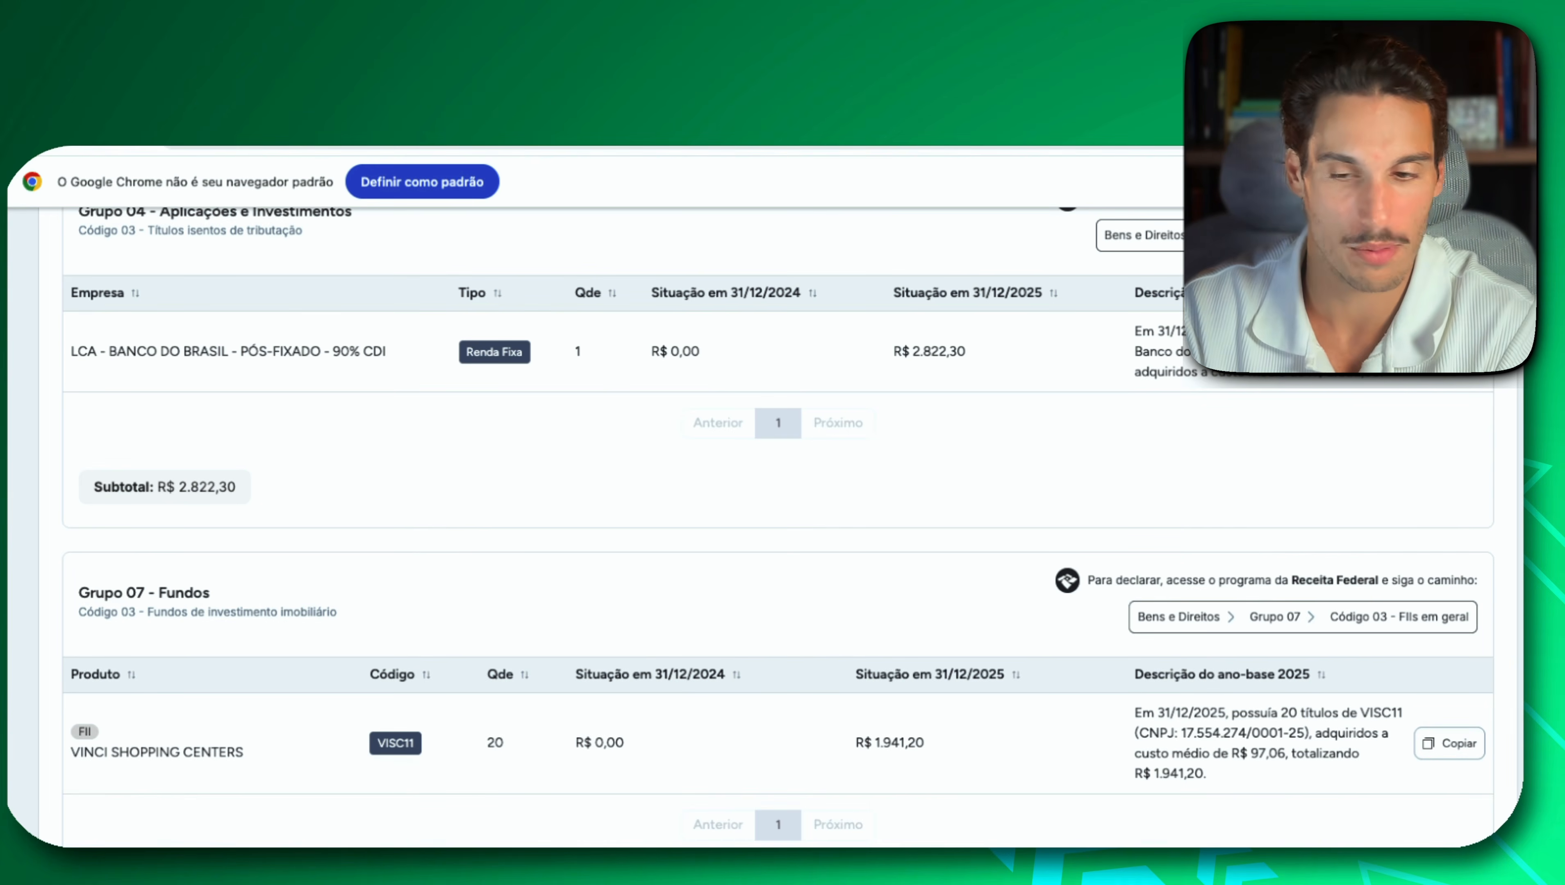
In IRPF, create a Bens e Direitos entry with group 07 - Fundos, code 03 - Fundos de Investimento Imobiliário (FII), and the VISC11 description as Discriminação.
key("super+Tab")
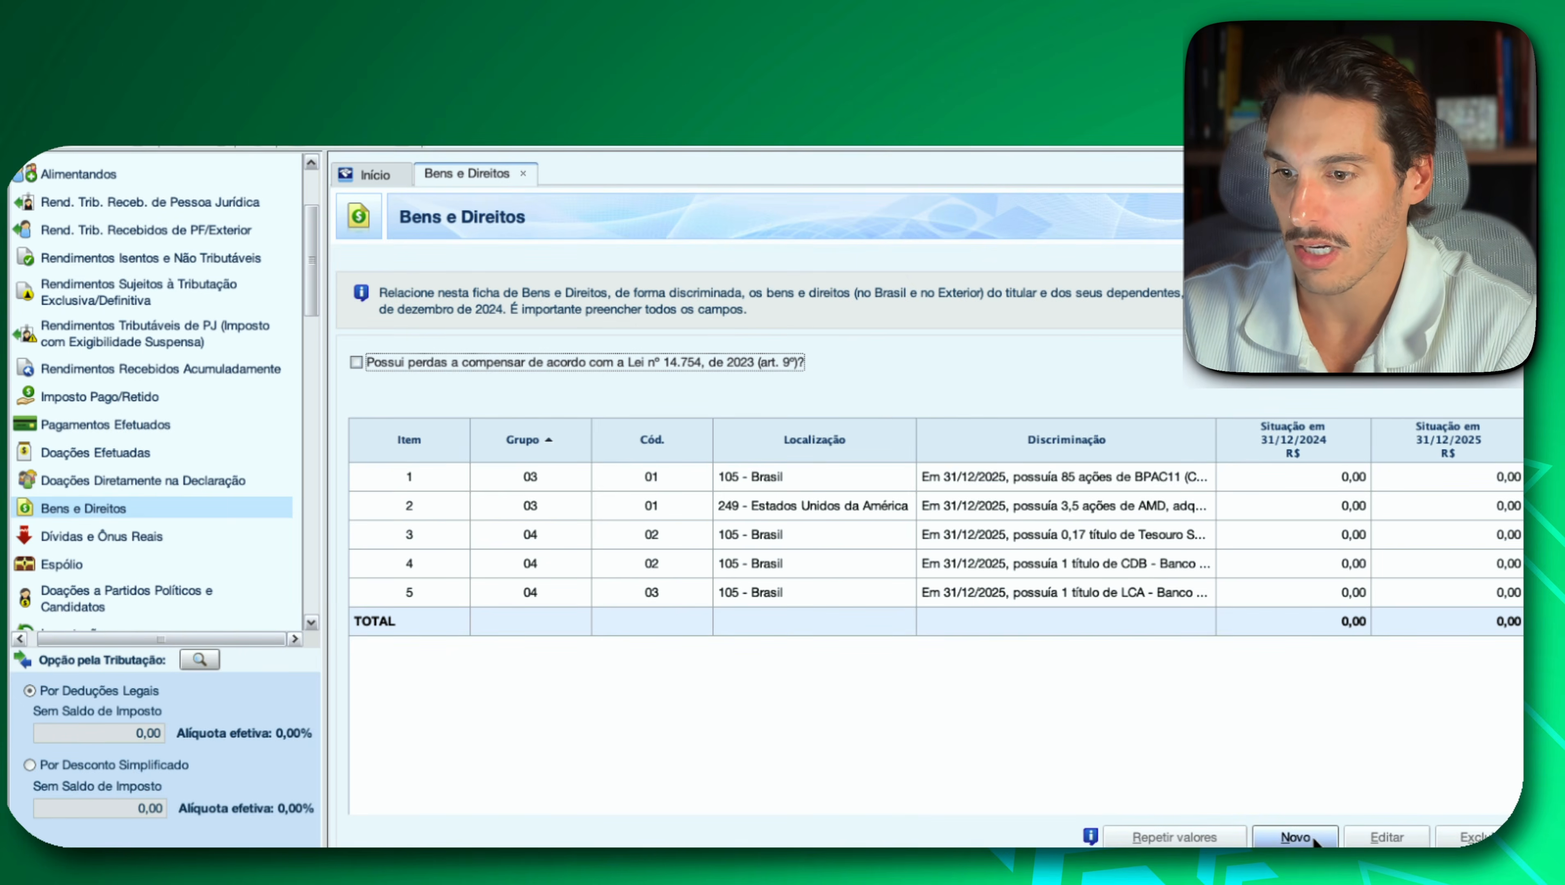
left_click(1296, 837)
left_click(811, 364)
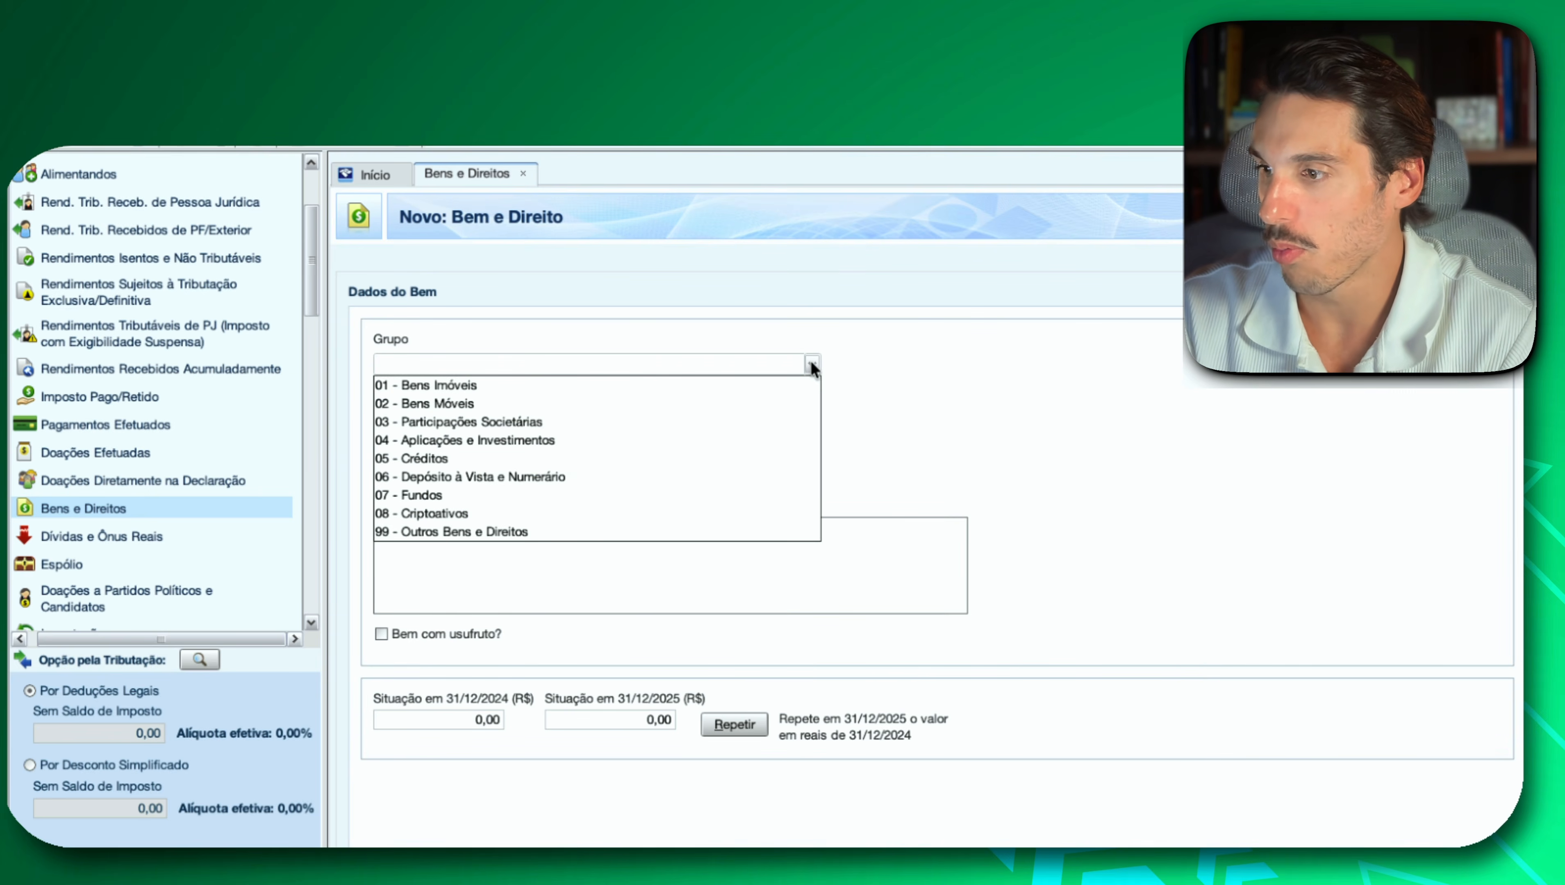
left_click(585, 490)
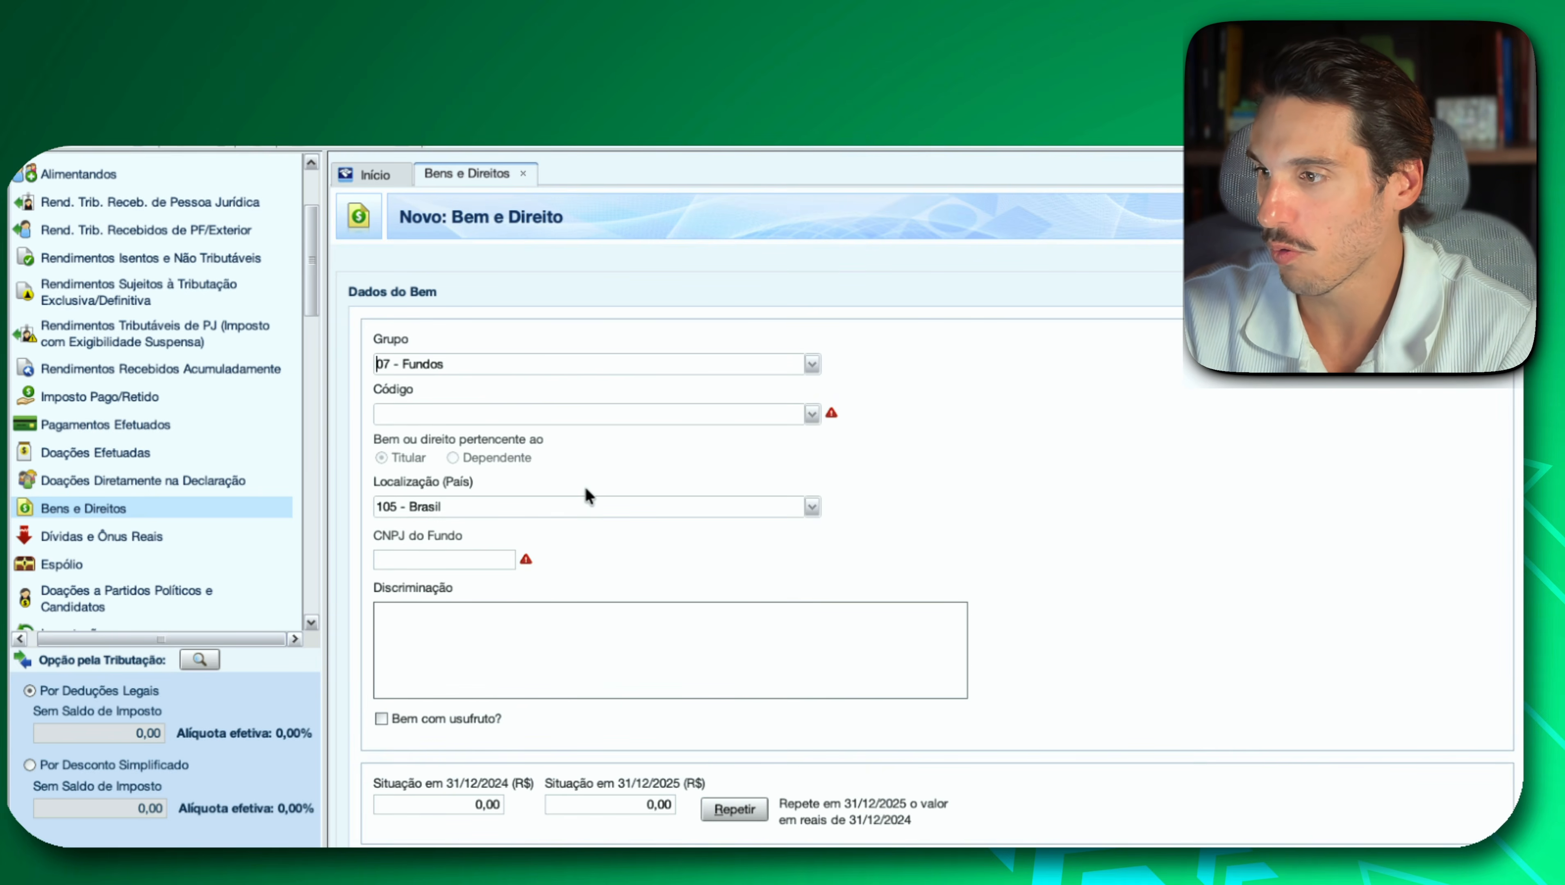
left_click(811, 413)
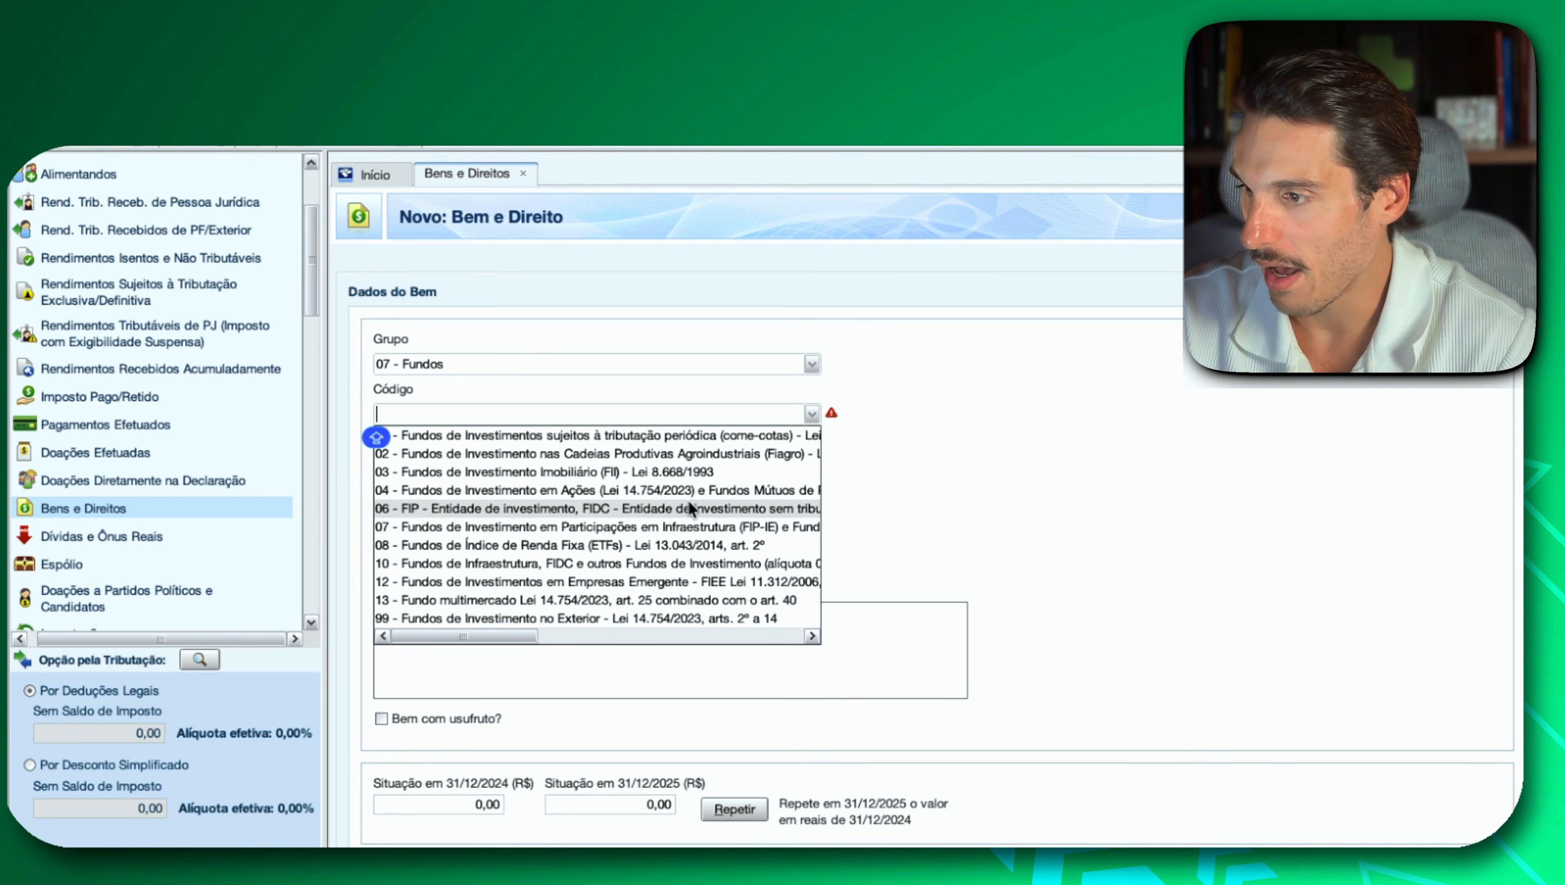
left_click(664, 472)
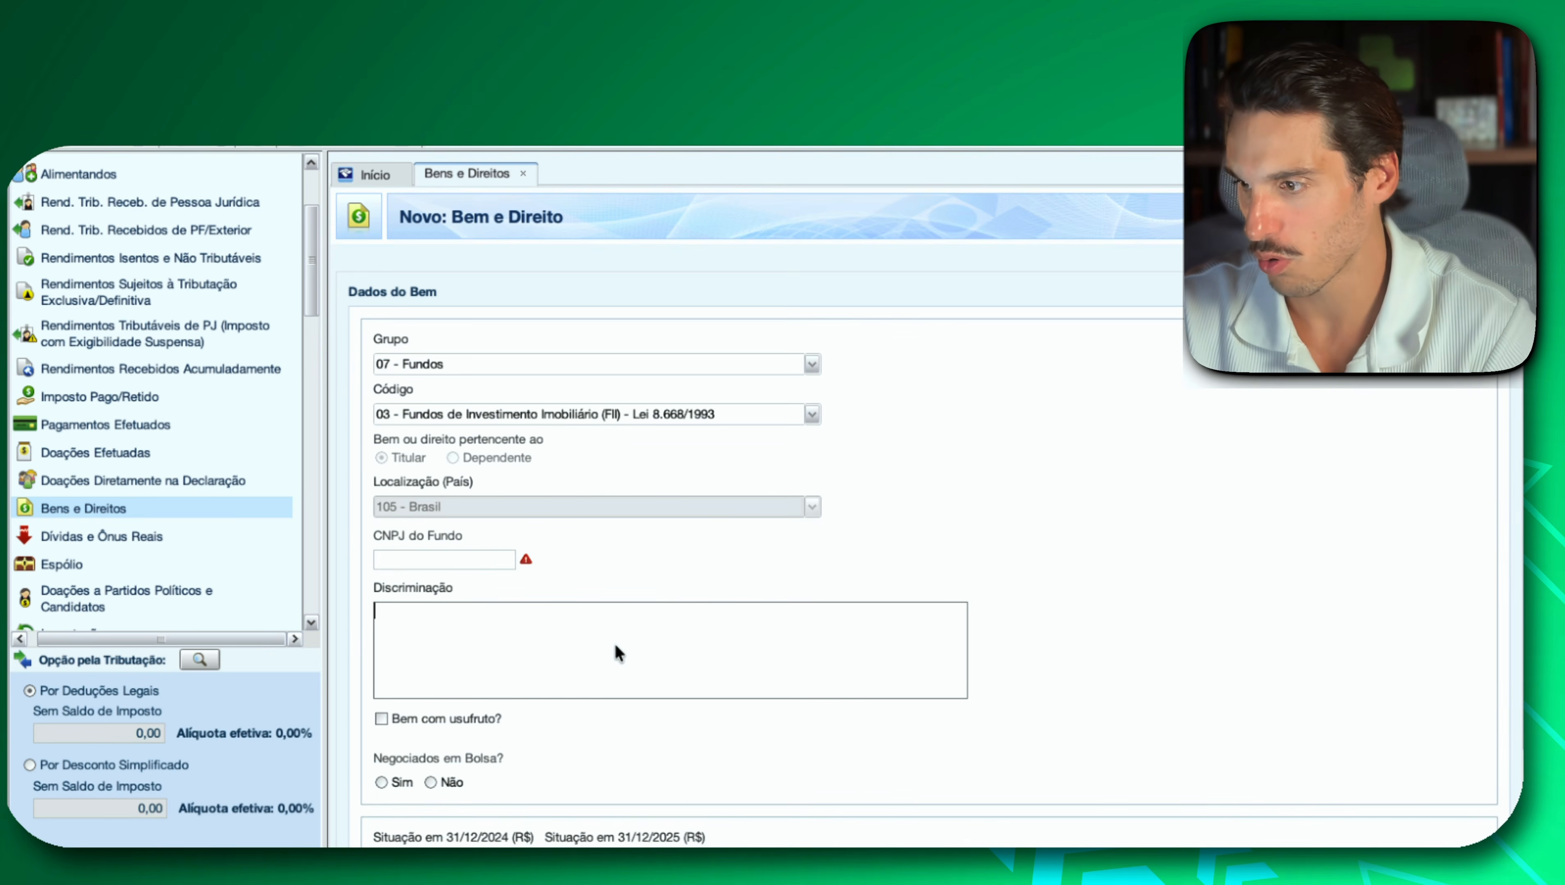
key("super+v")
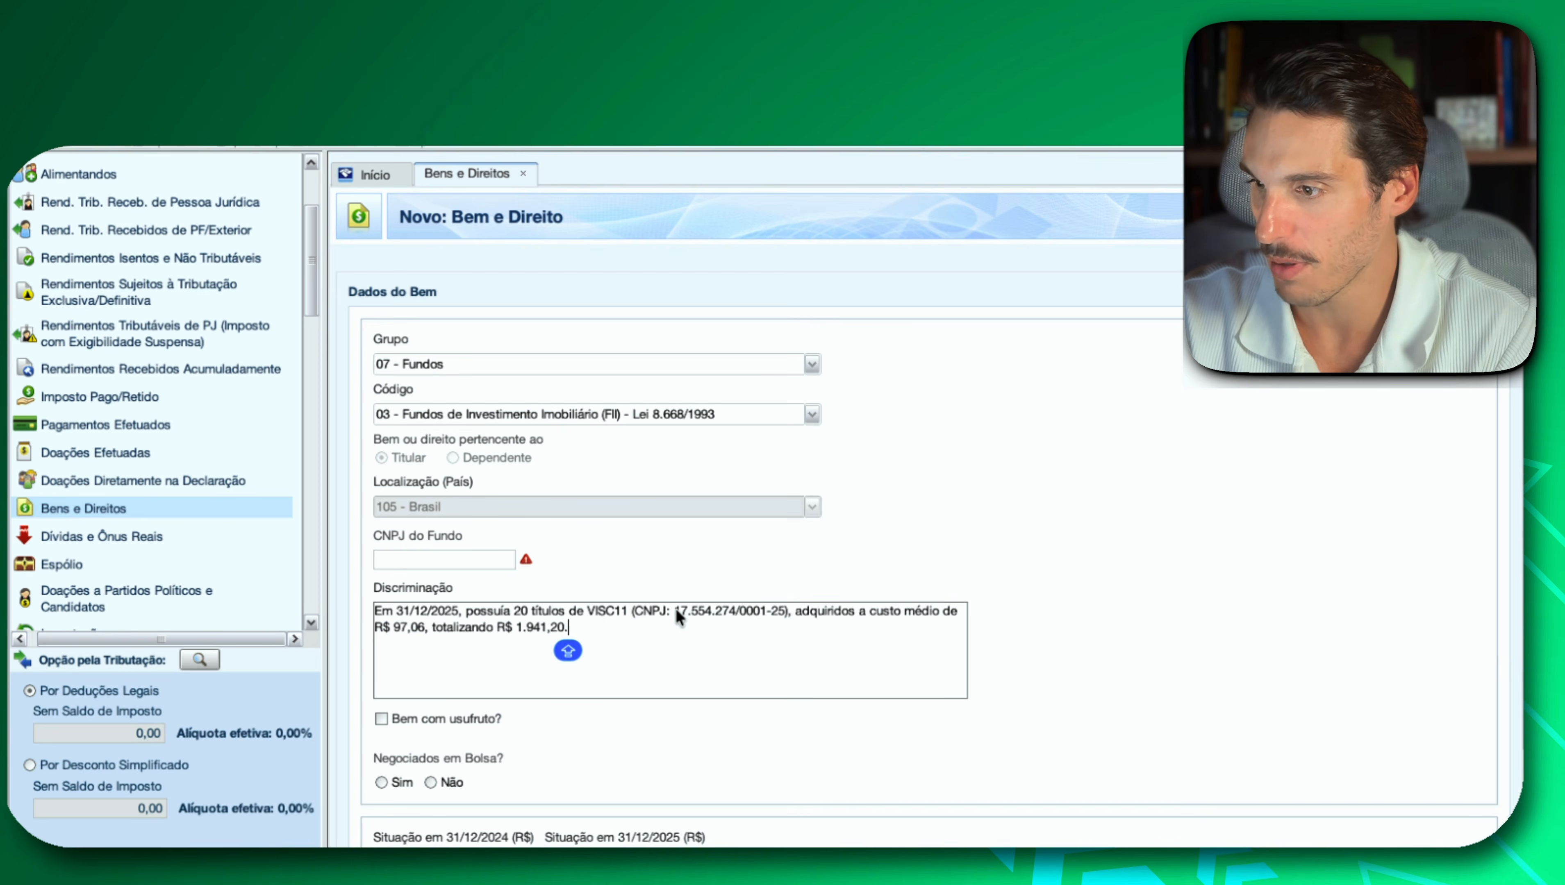
Copy the fund's CNPJ from the VISC11 Discriminação text into the CNPJ do Fundo field.
left_click_drag(675, 609, 699, 612)
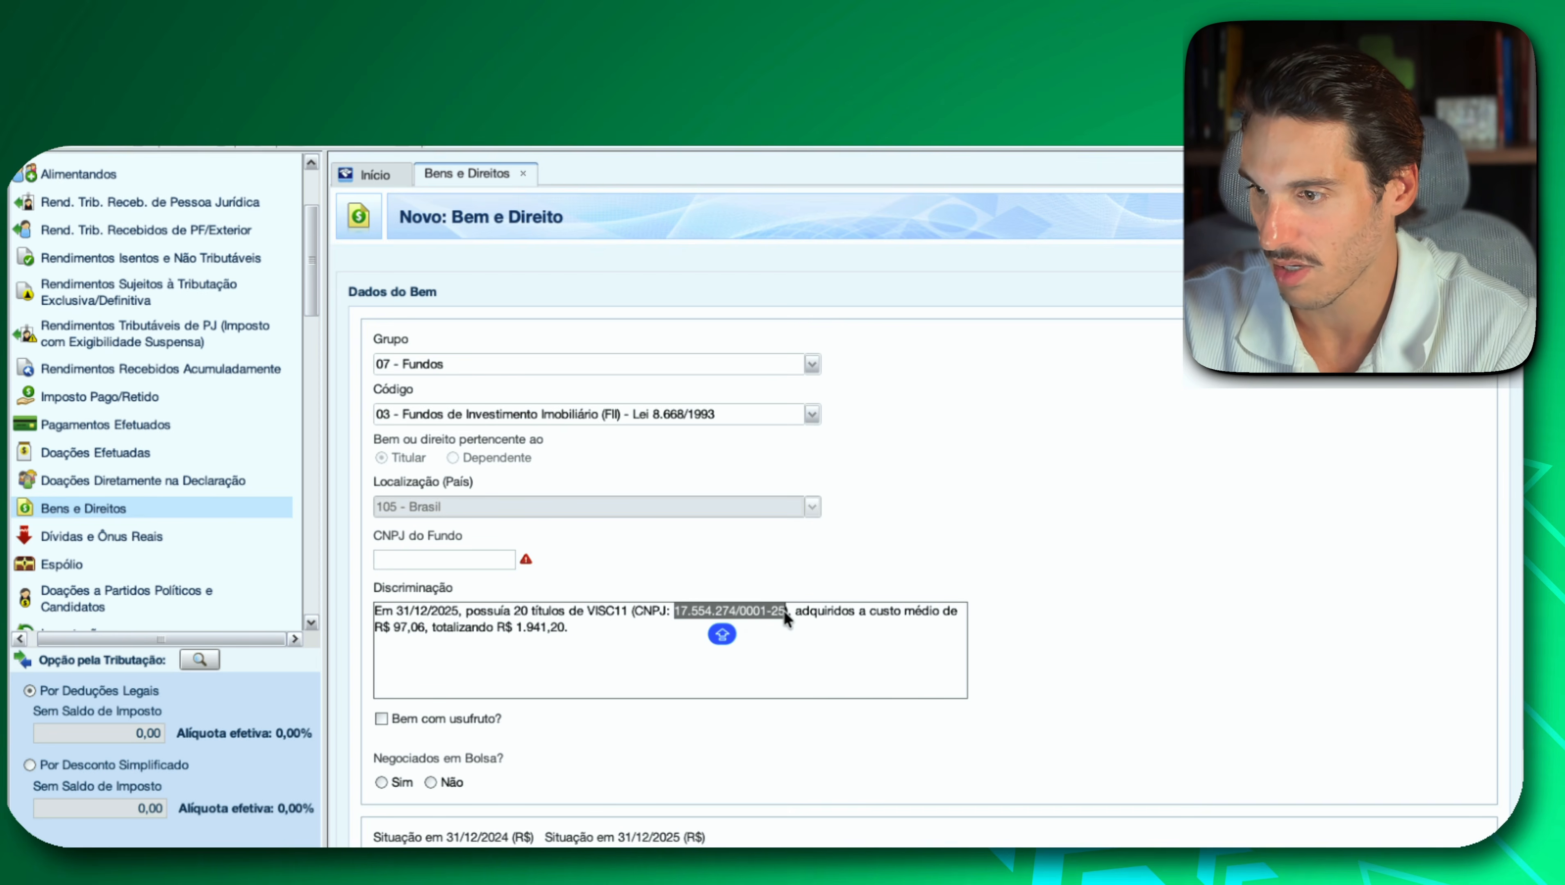
left_click(476, 564)
key("super+v")
Mark the fund as Negociados em Bolsa: Sim and enter VISC11 as Código de Negociação, copied from Investidor 10.
scroll(1022, 641, "down", 1)
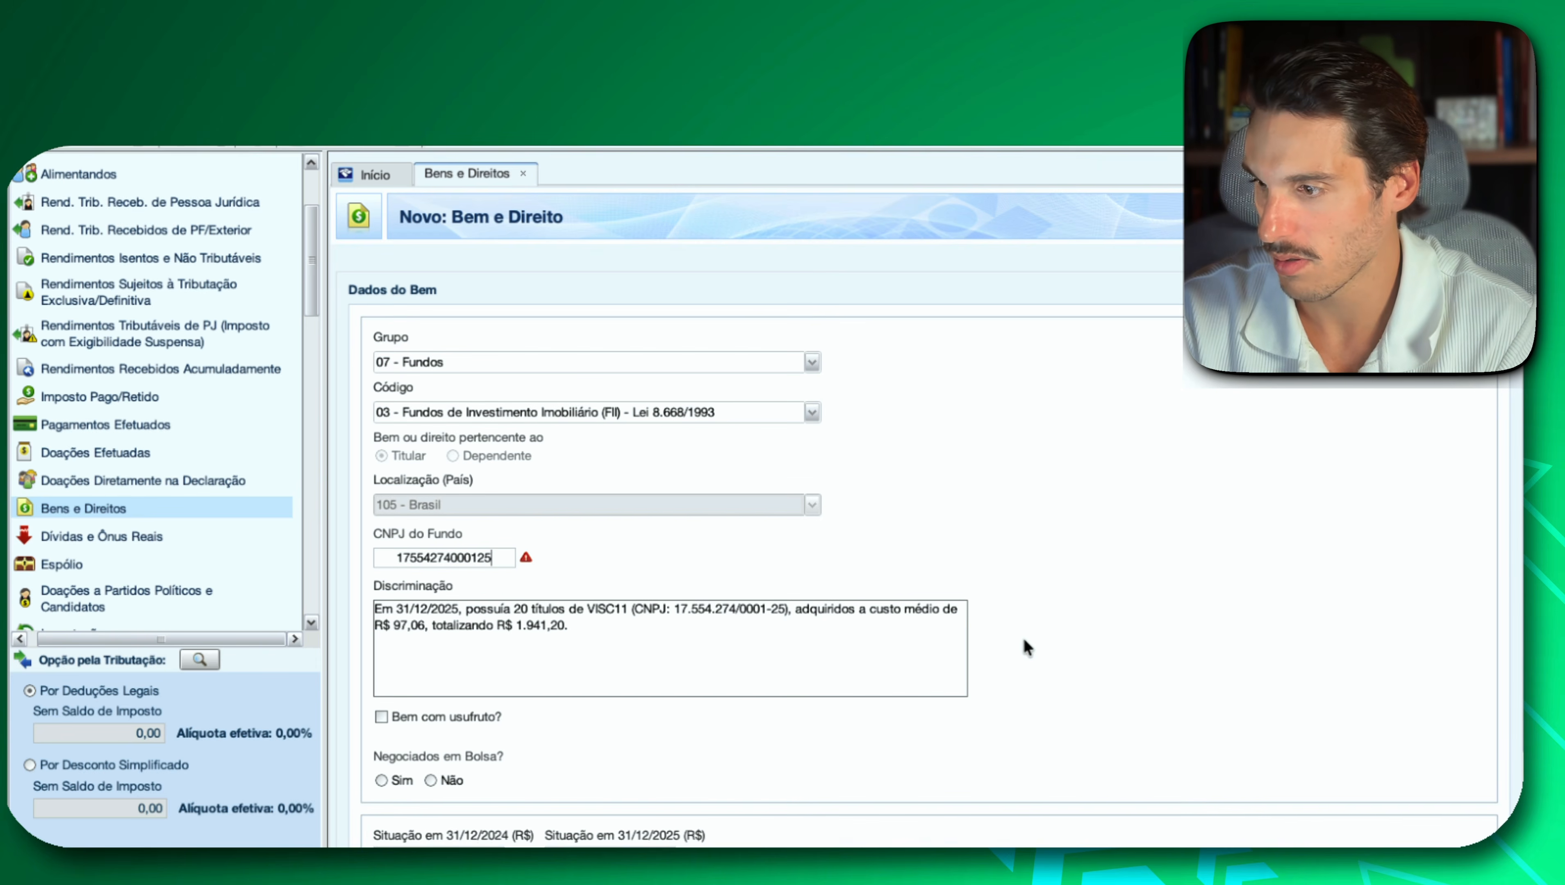
left_click(381, 779)
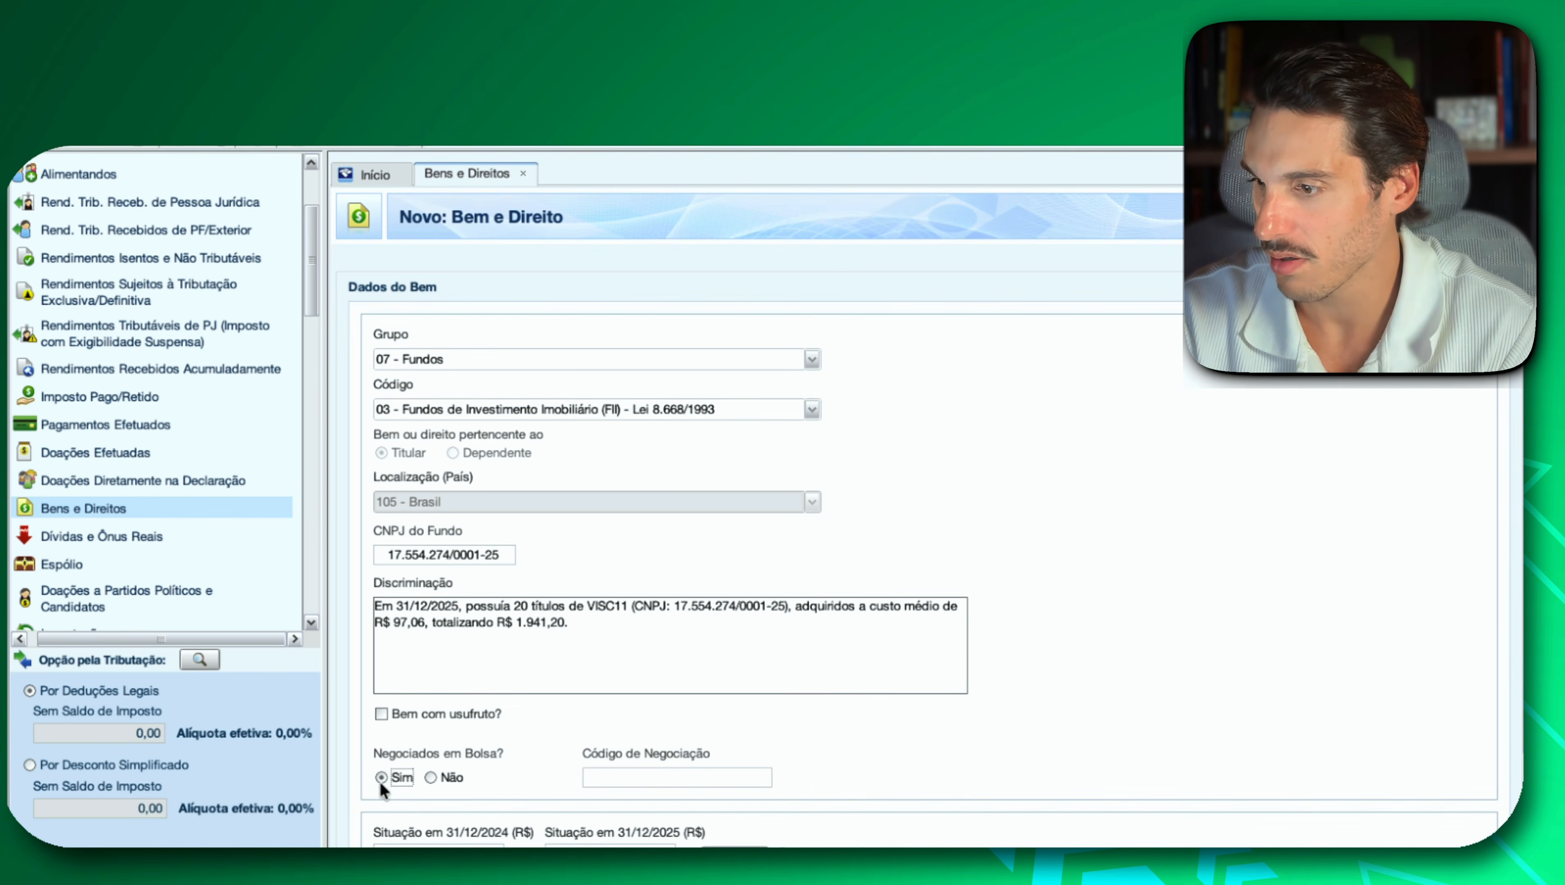
left_click(717, 778)
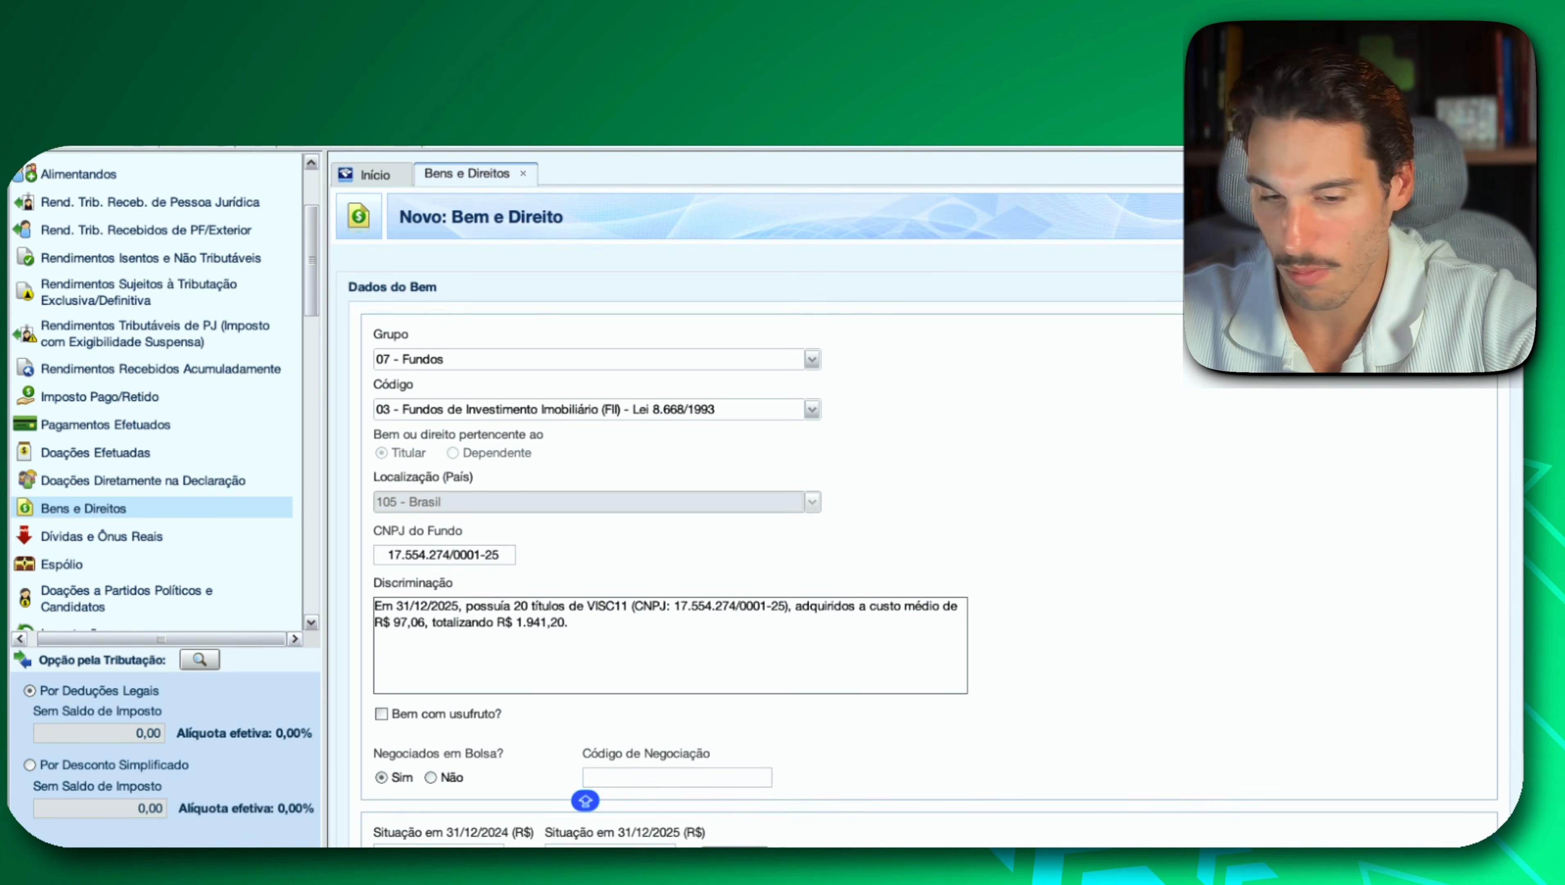
key("super+Tab")
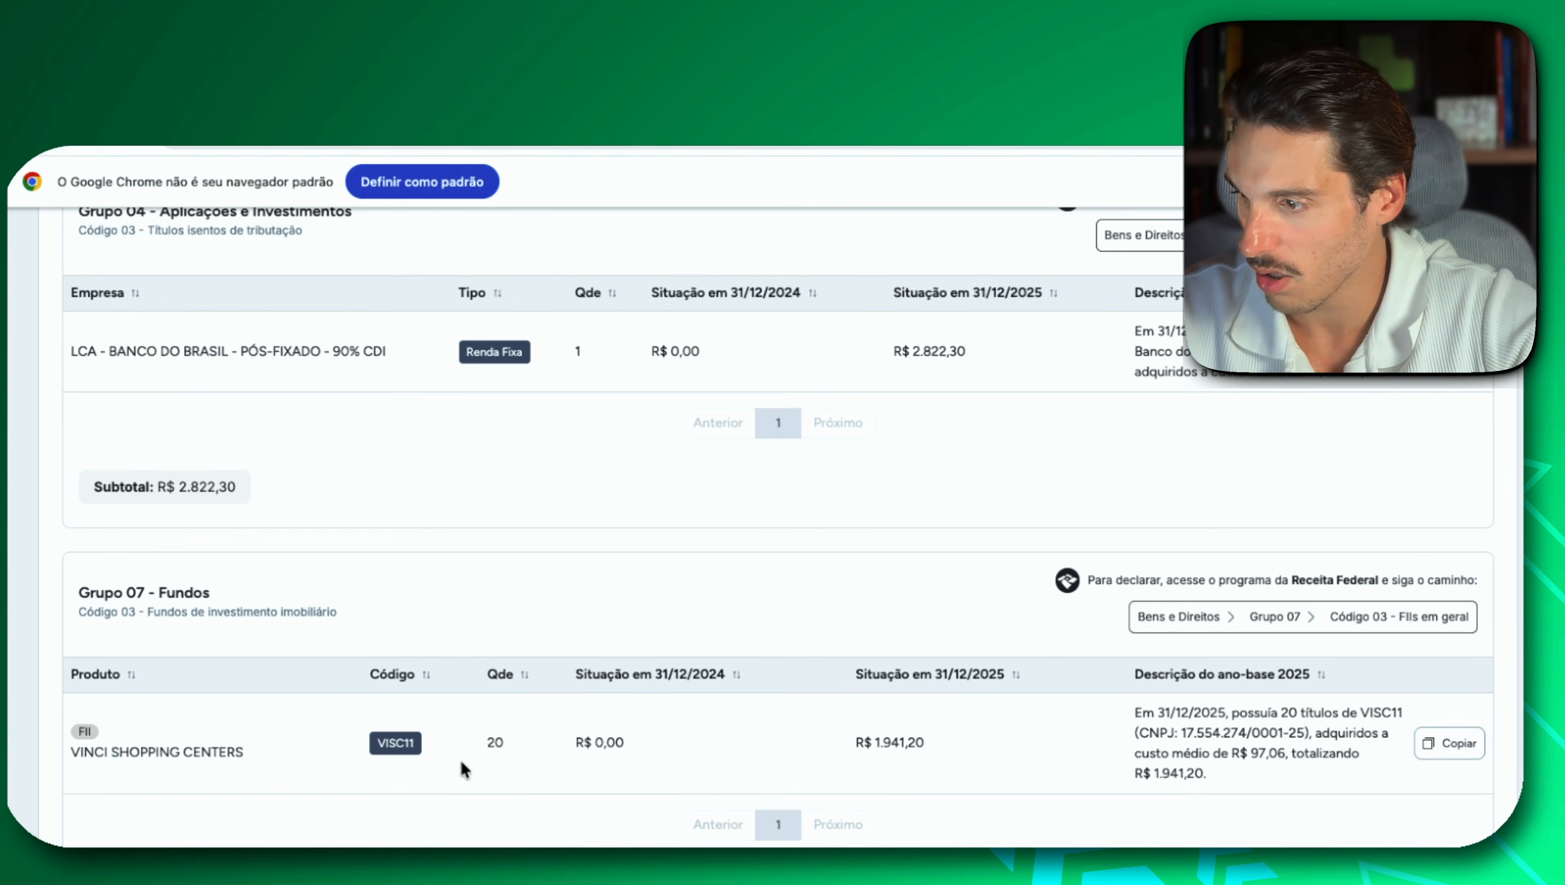
double_click(402, 743)
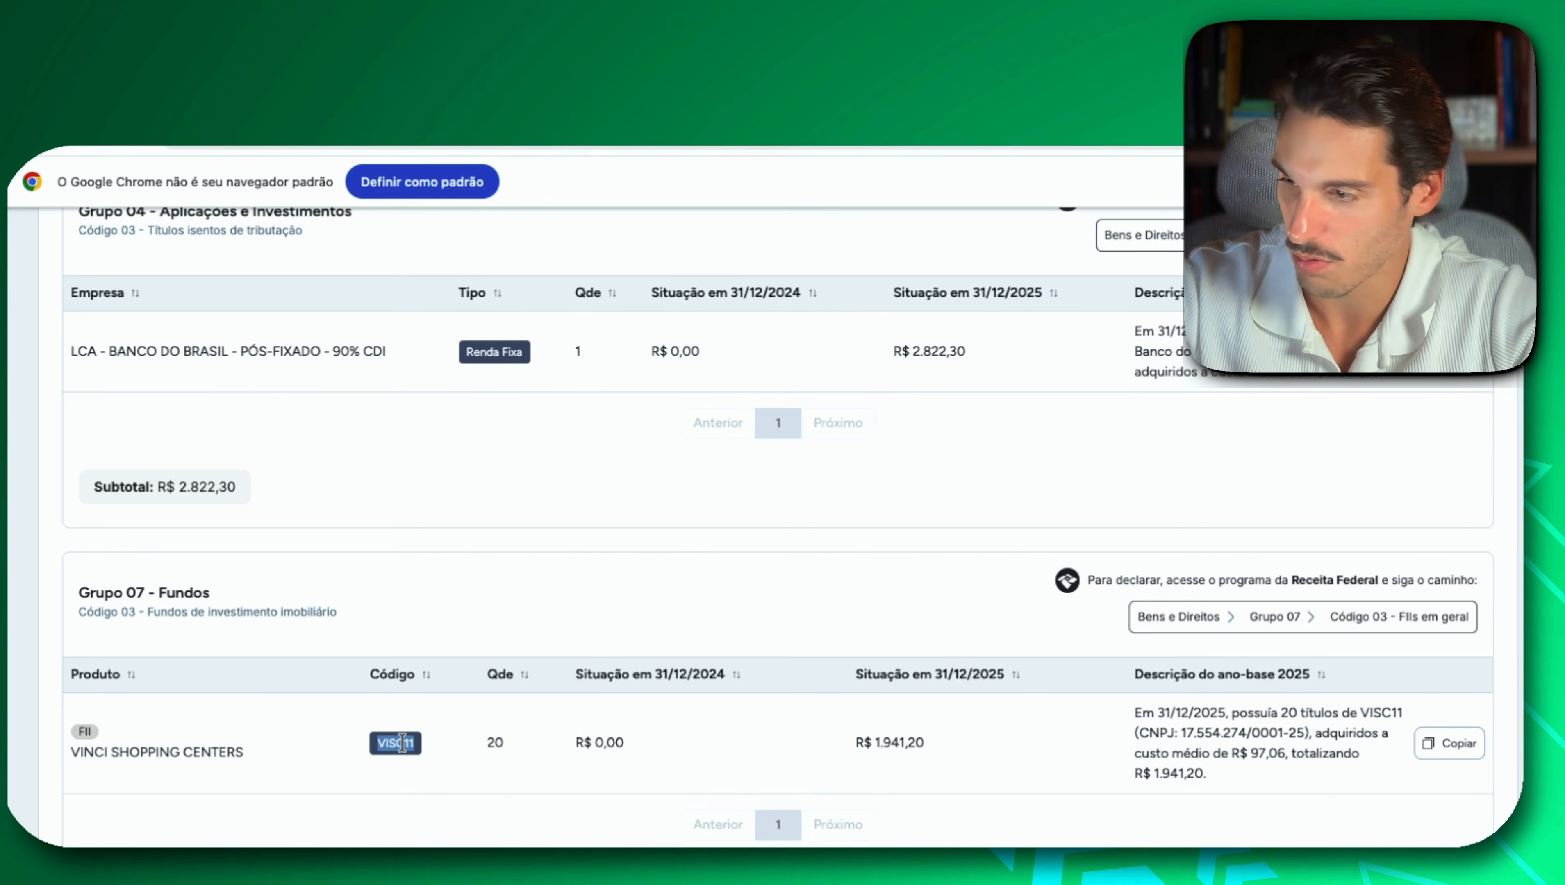
key("super+Tab")
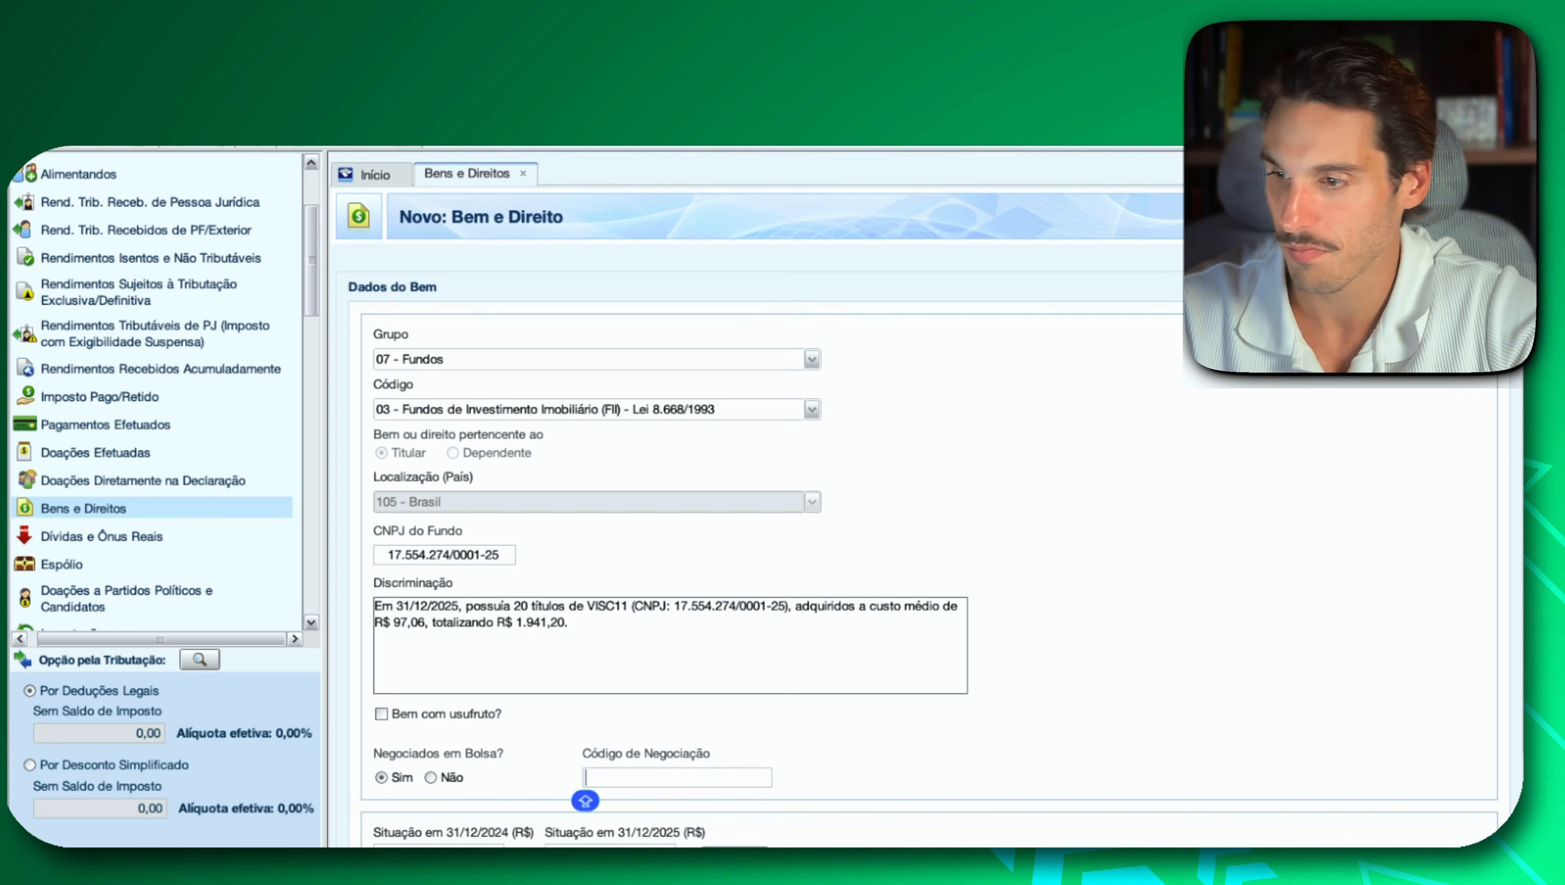
type("VISC11")
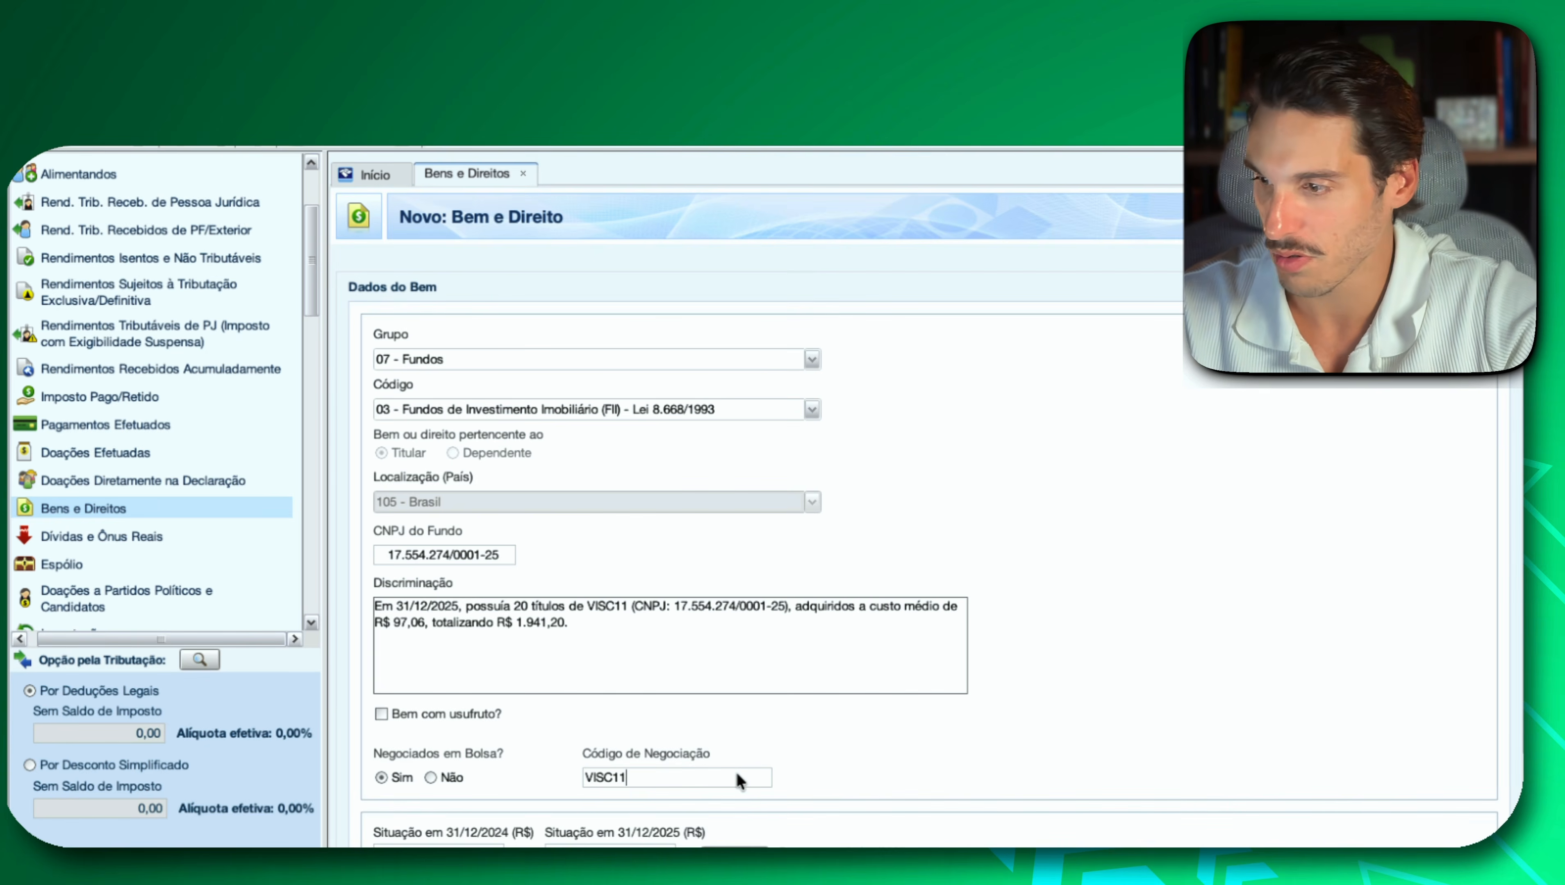
Copy the VISC11 2025 amount from Investidor 10, enter 1.941,20 as Situação em 31/12/2025 in IRPF, and save the entry.
scroll(930, 767, "down", 1)
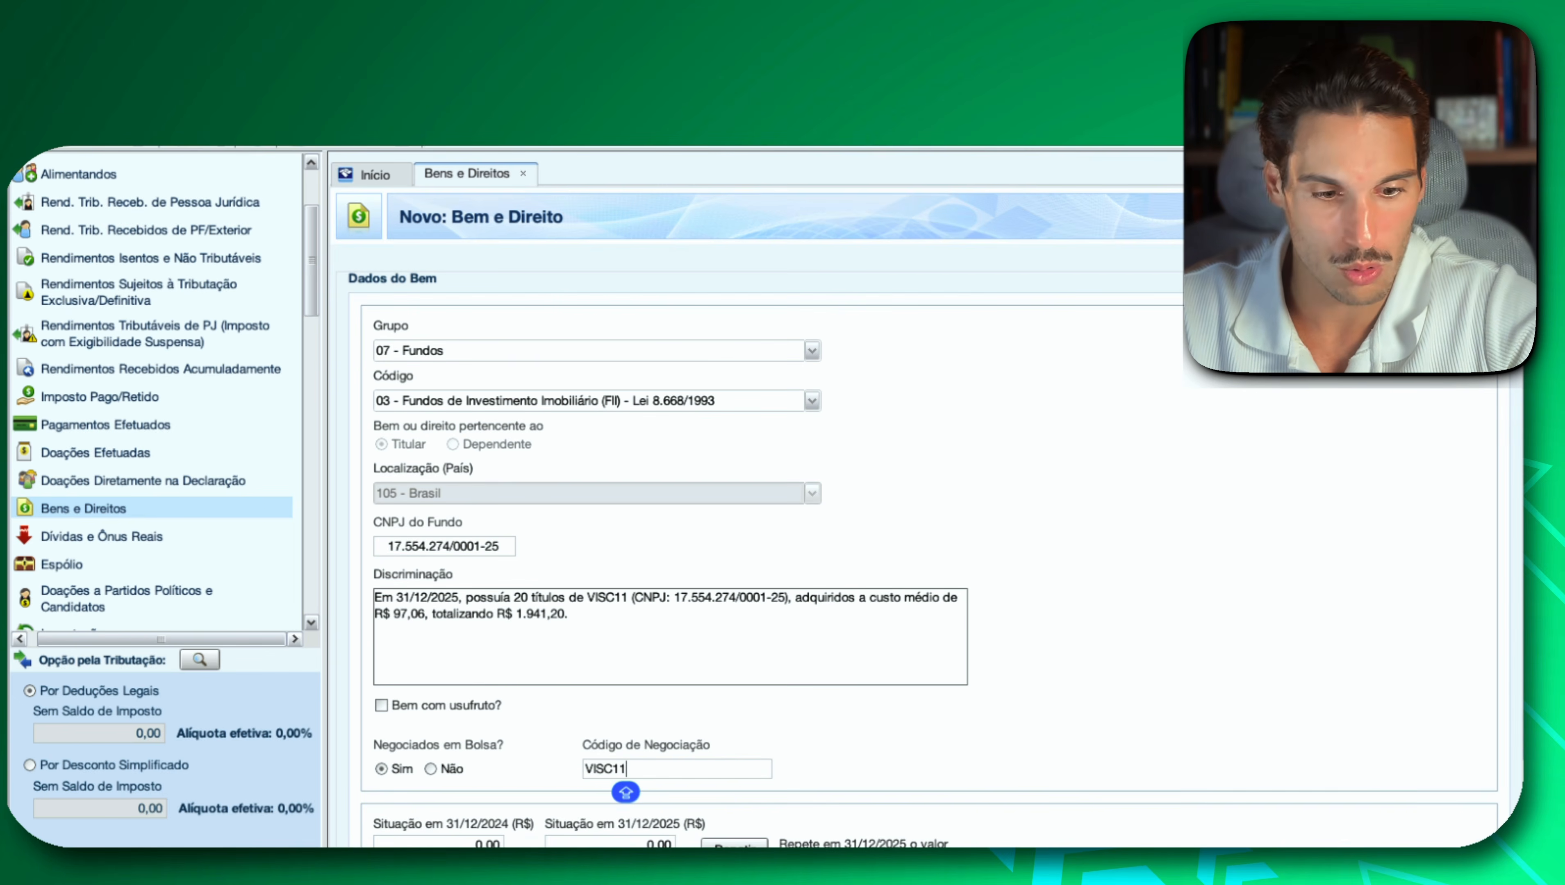
key("super+Tab")
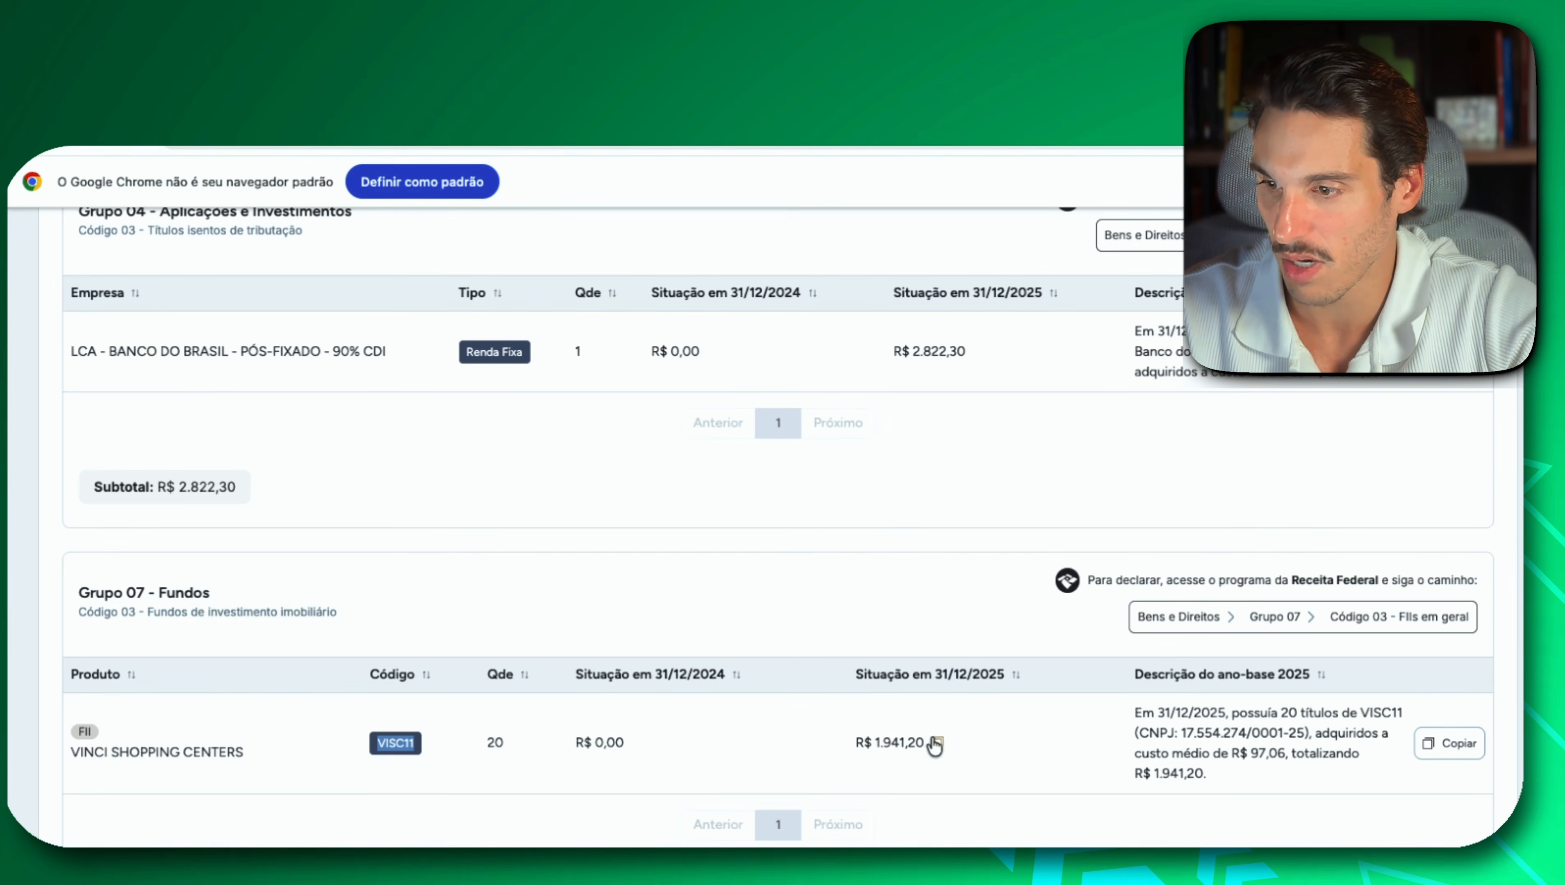
left_click(939, 744)
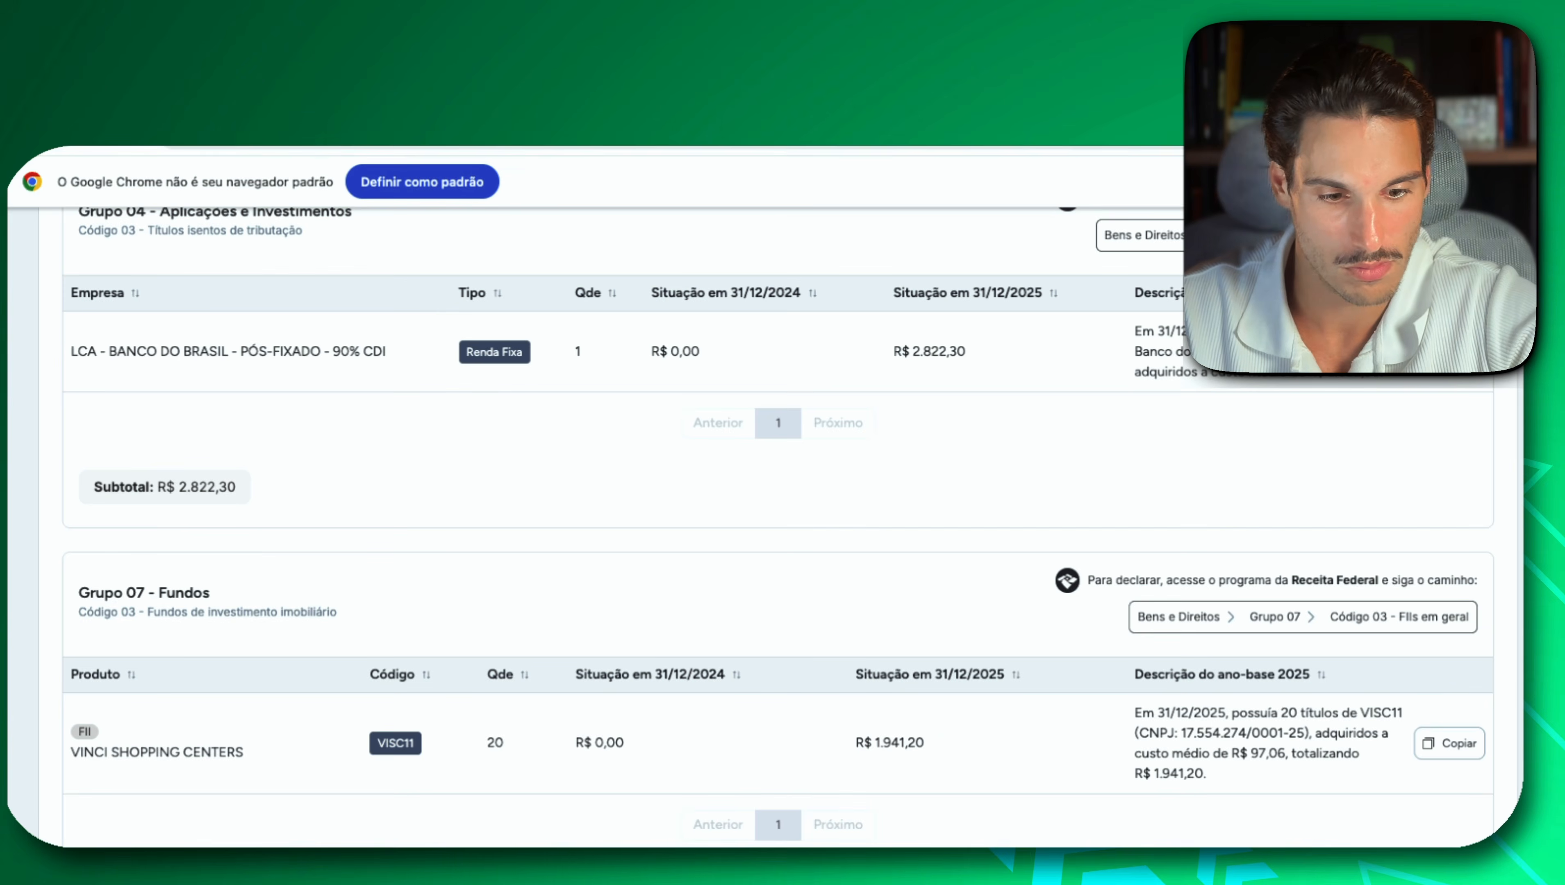
key("super+Tab")
scroll(968, 741, "down", 1)
left_click(589, 823)
key("super+v")
scroll(935, 795, "down", 2)
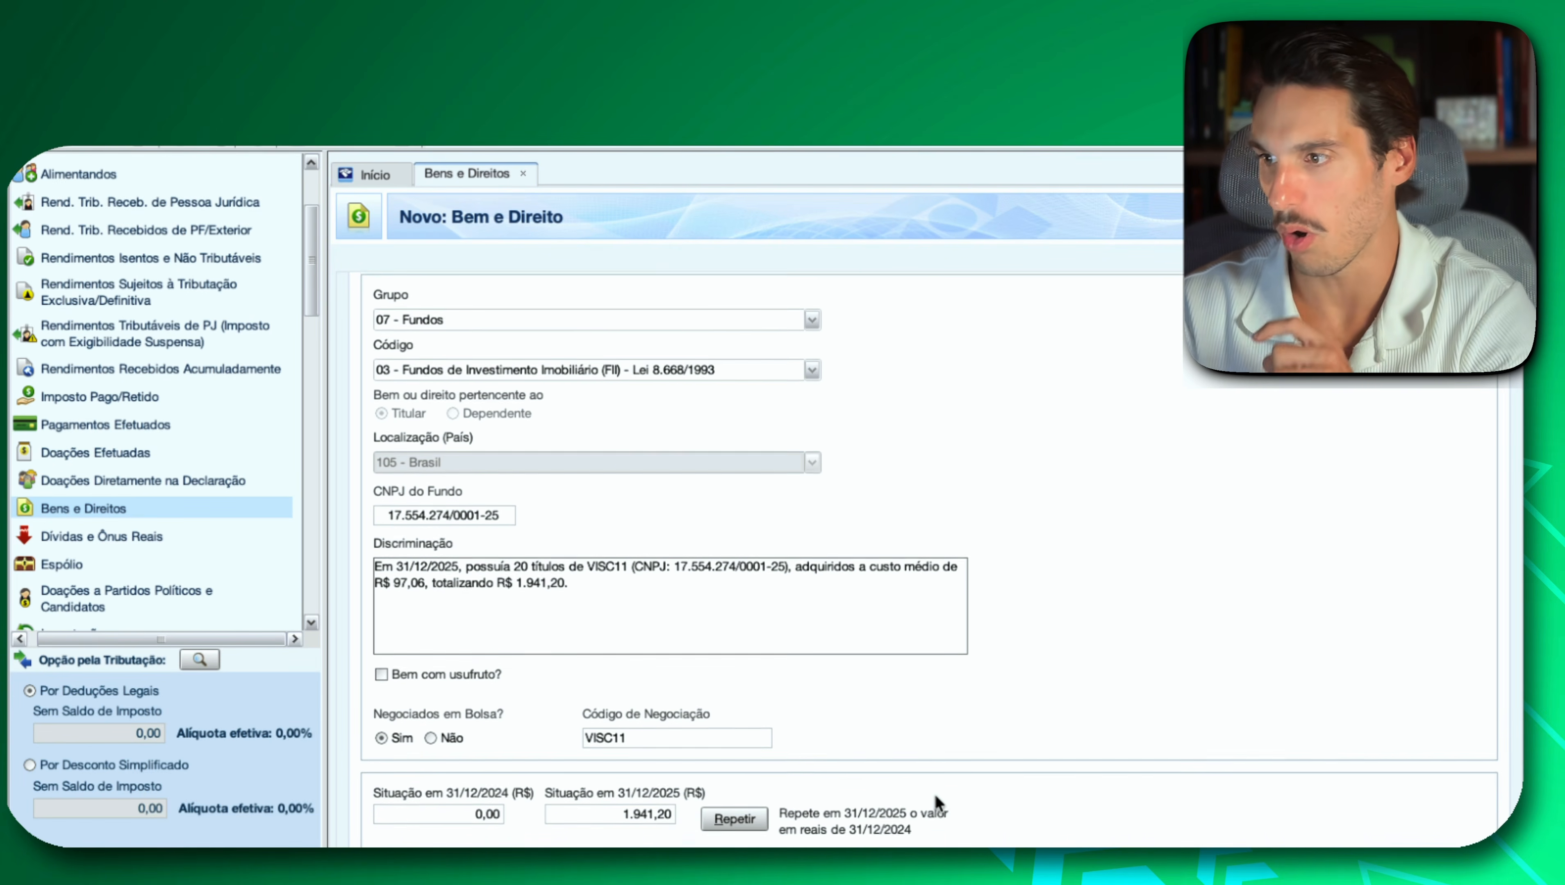
left_click(1387, 868)
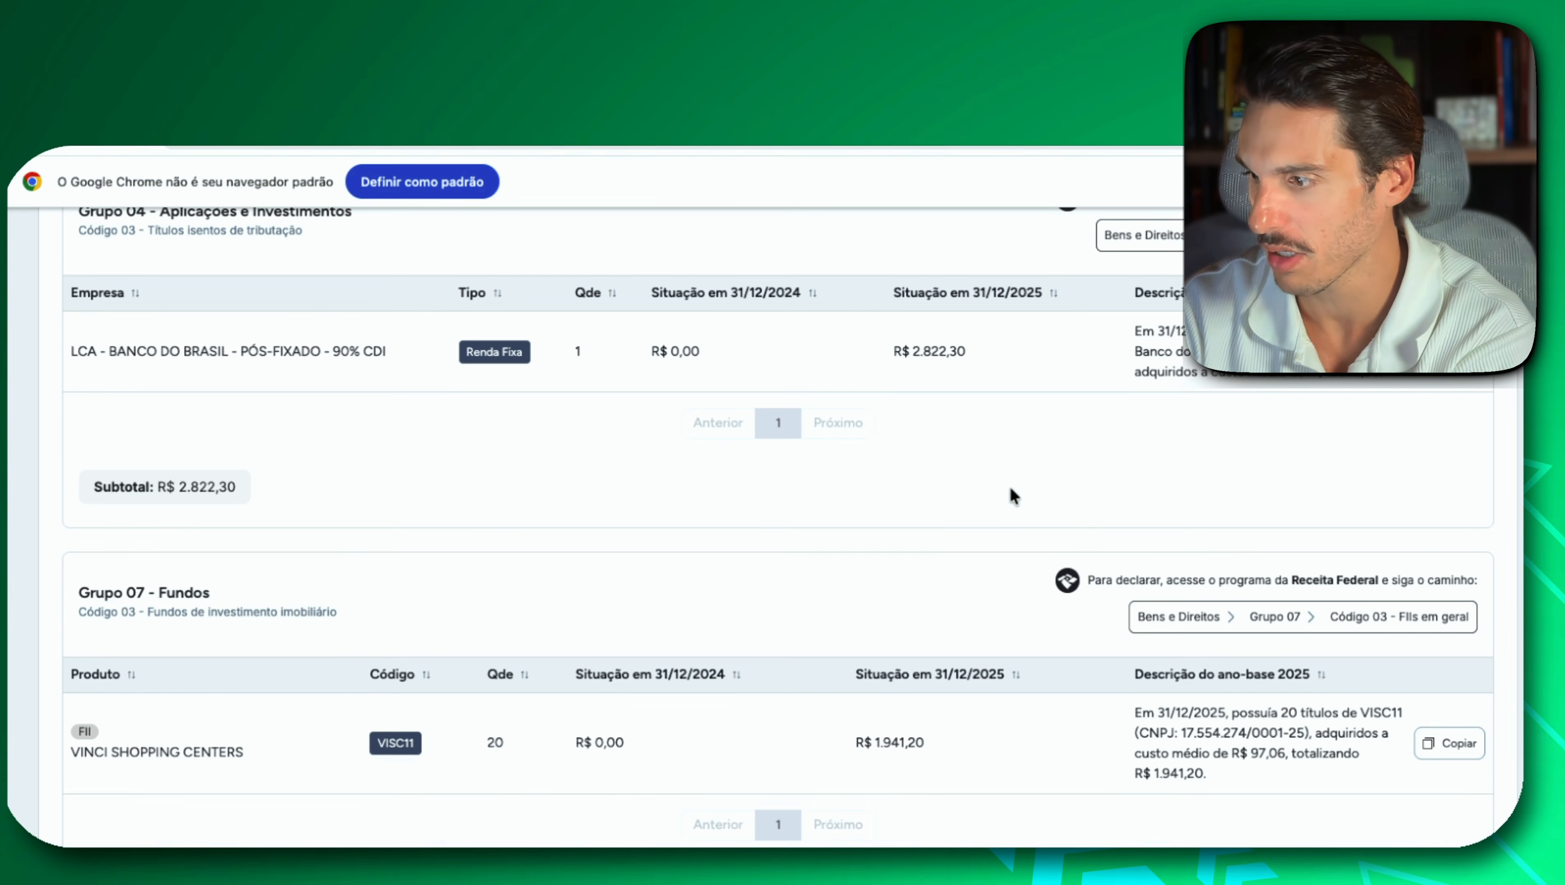
In Investidor 10, review the Grupo 07, Código 06 section for national ETFs and copy the IVVB11 description.
scroll(962, 504, "down", 9)
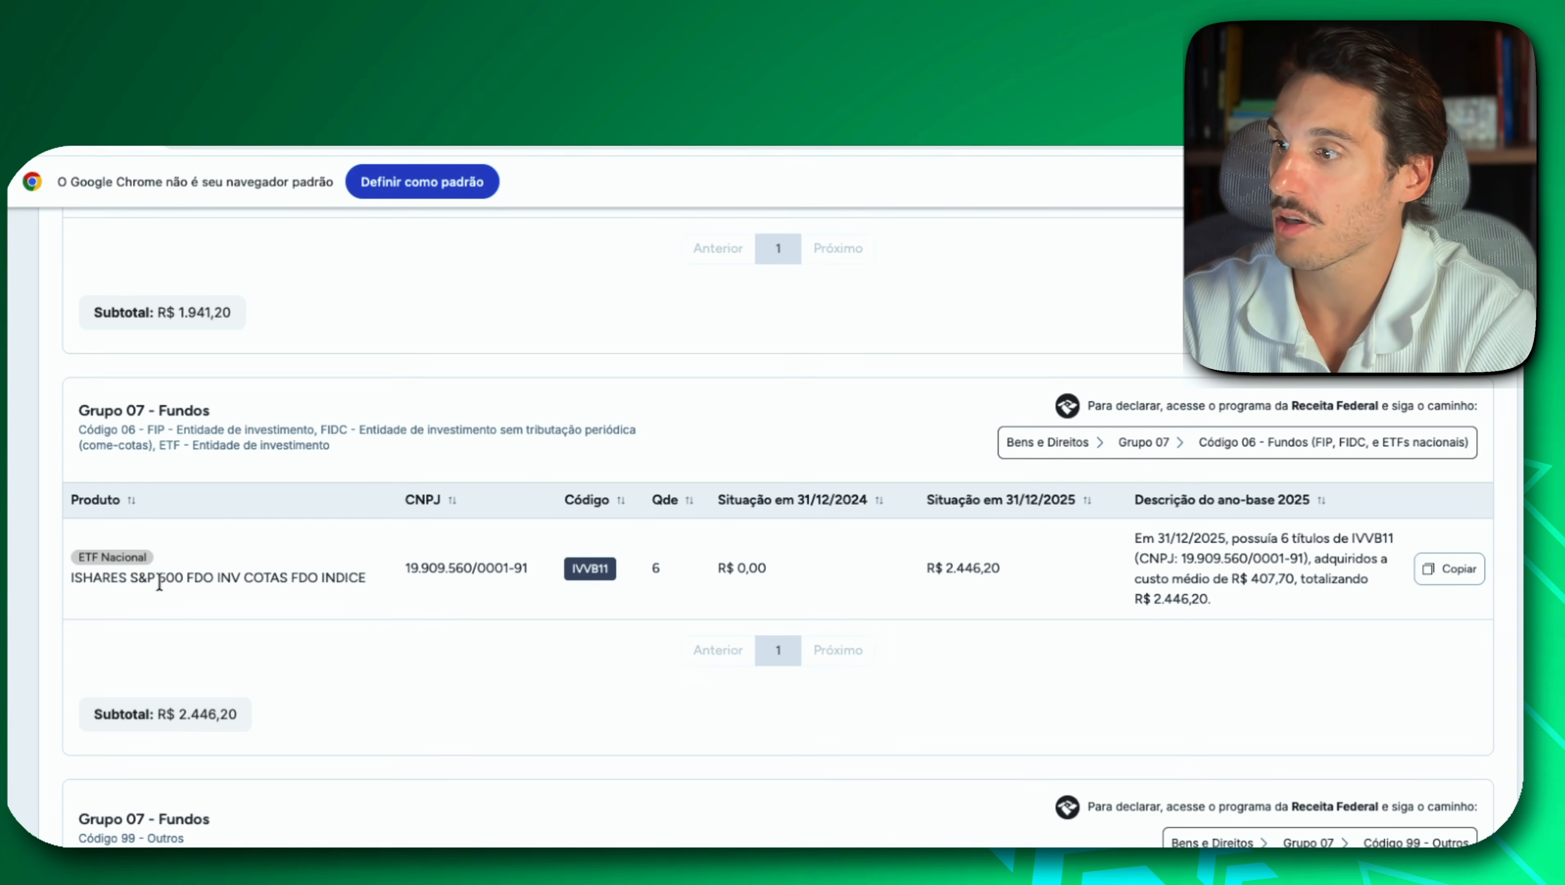
left_click_drag(136, 410, 196, 406)
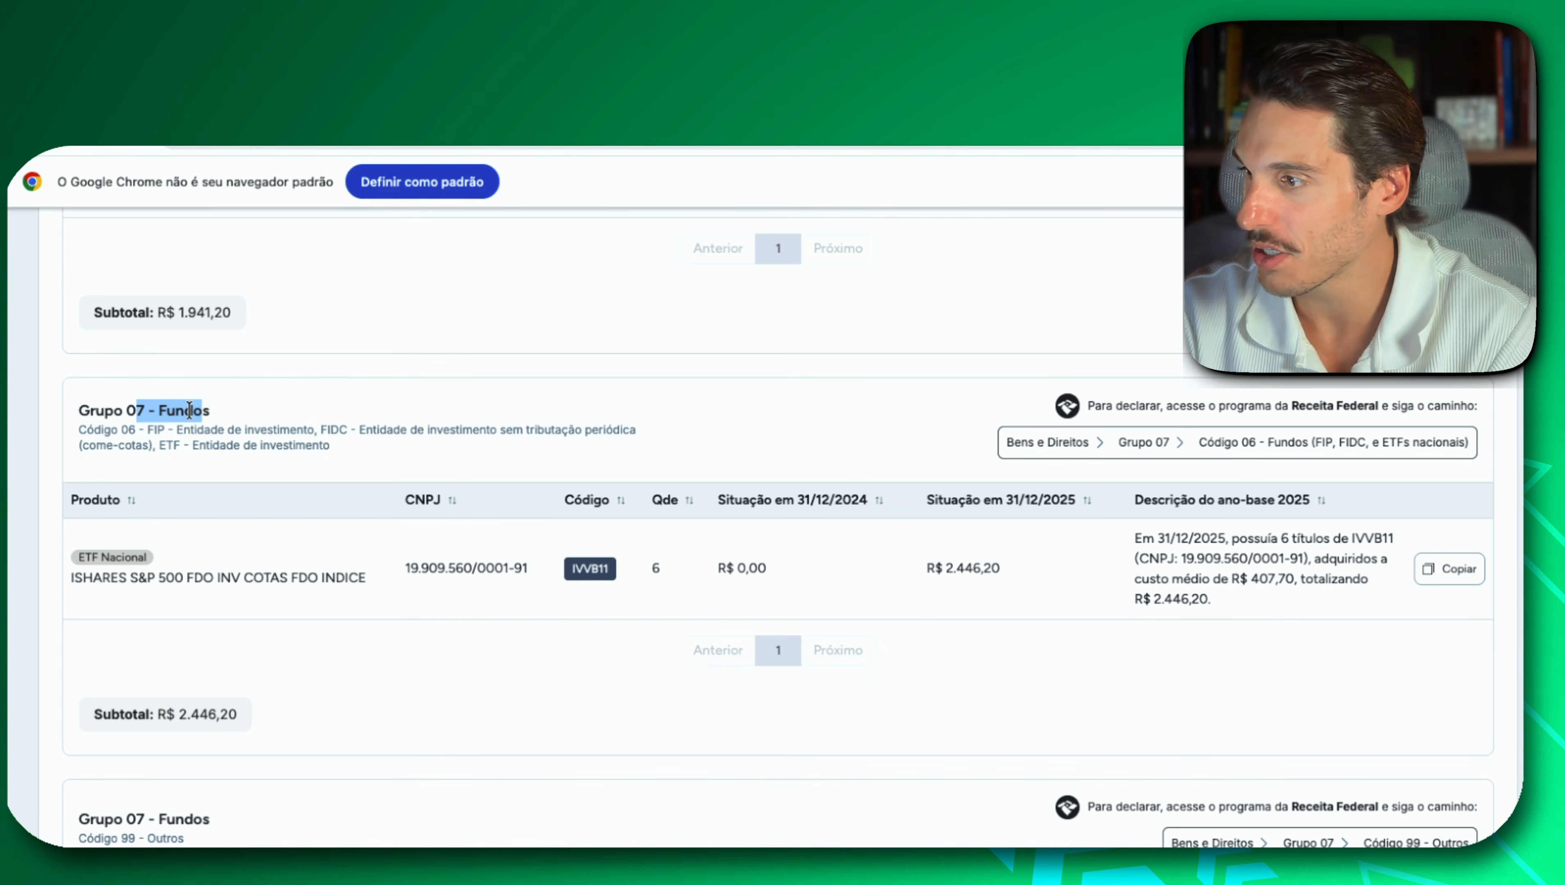
left_click(103, 430)
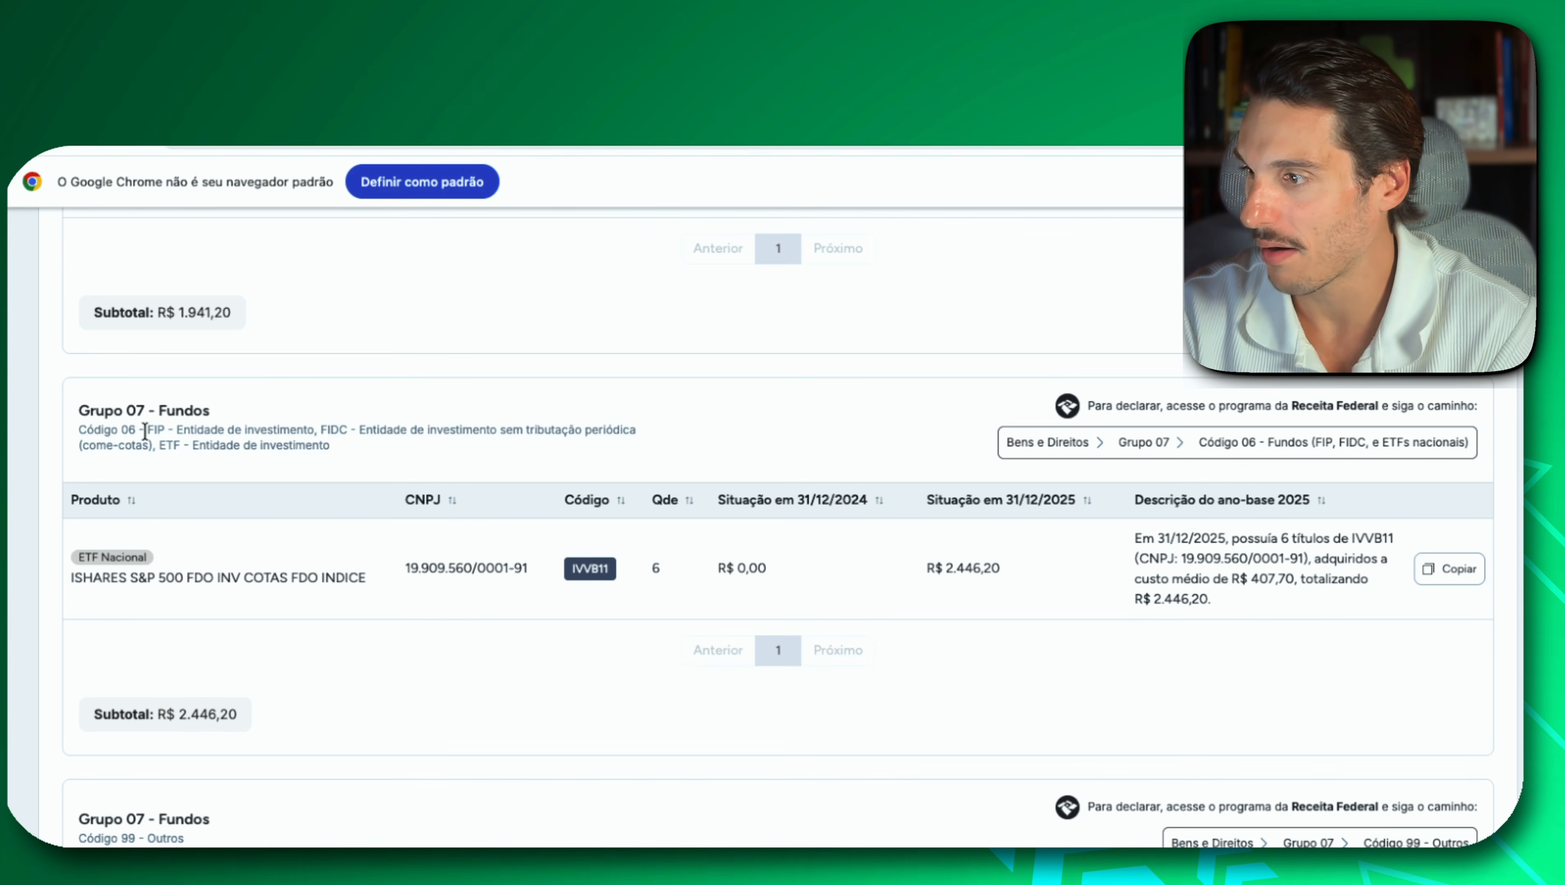
left_click_drag(144, 431, 173, 426)
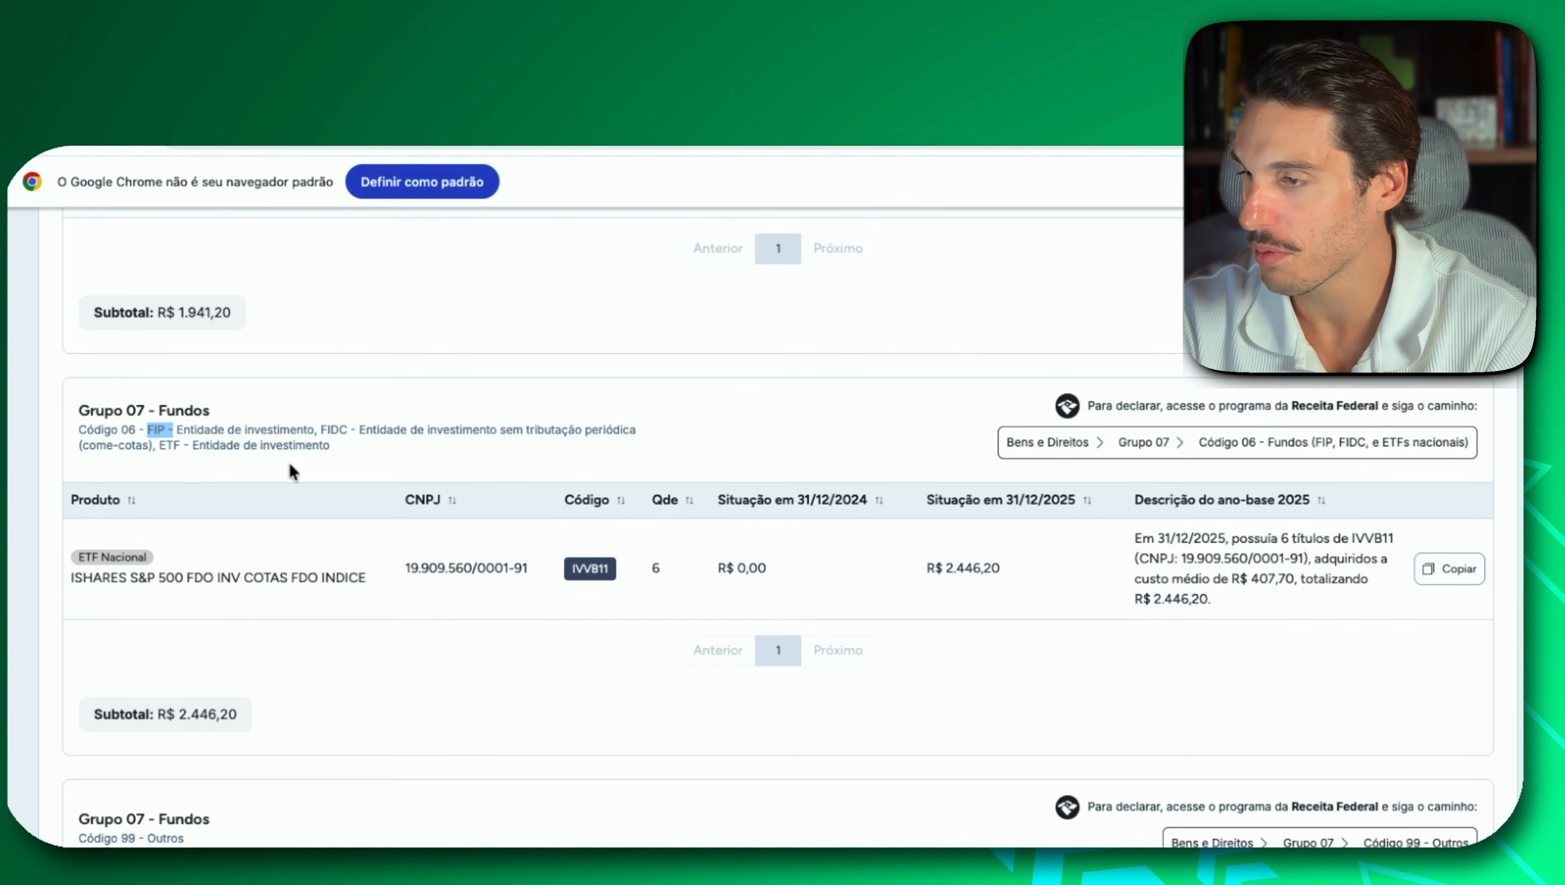
left_click_drag(318, 430, 339, 429)
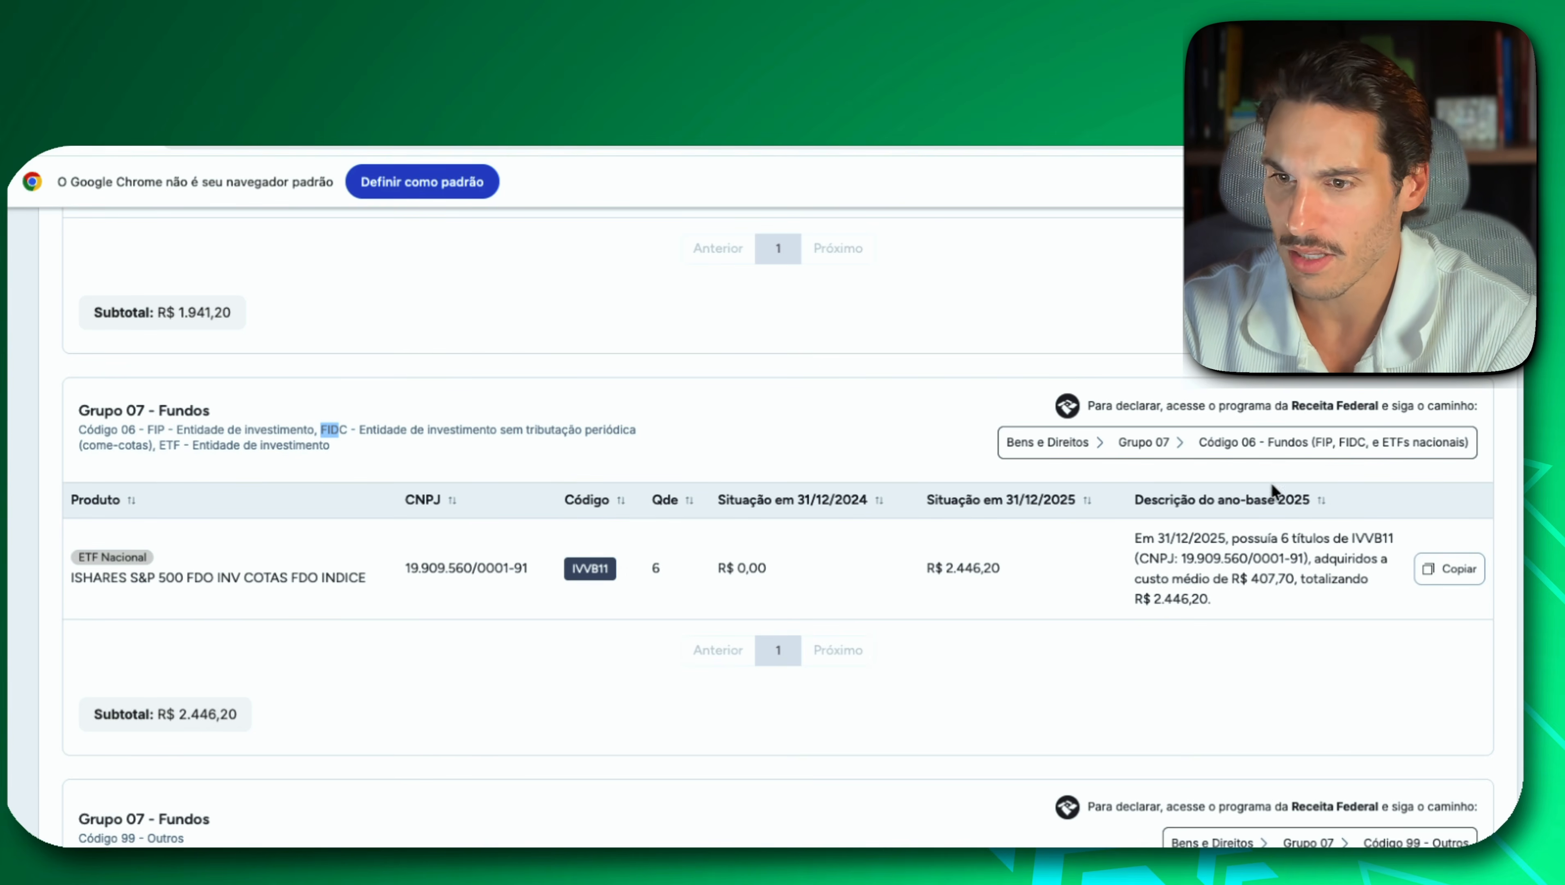
left_click(1453, 583)
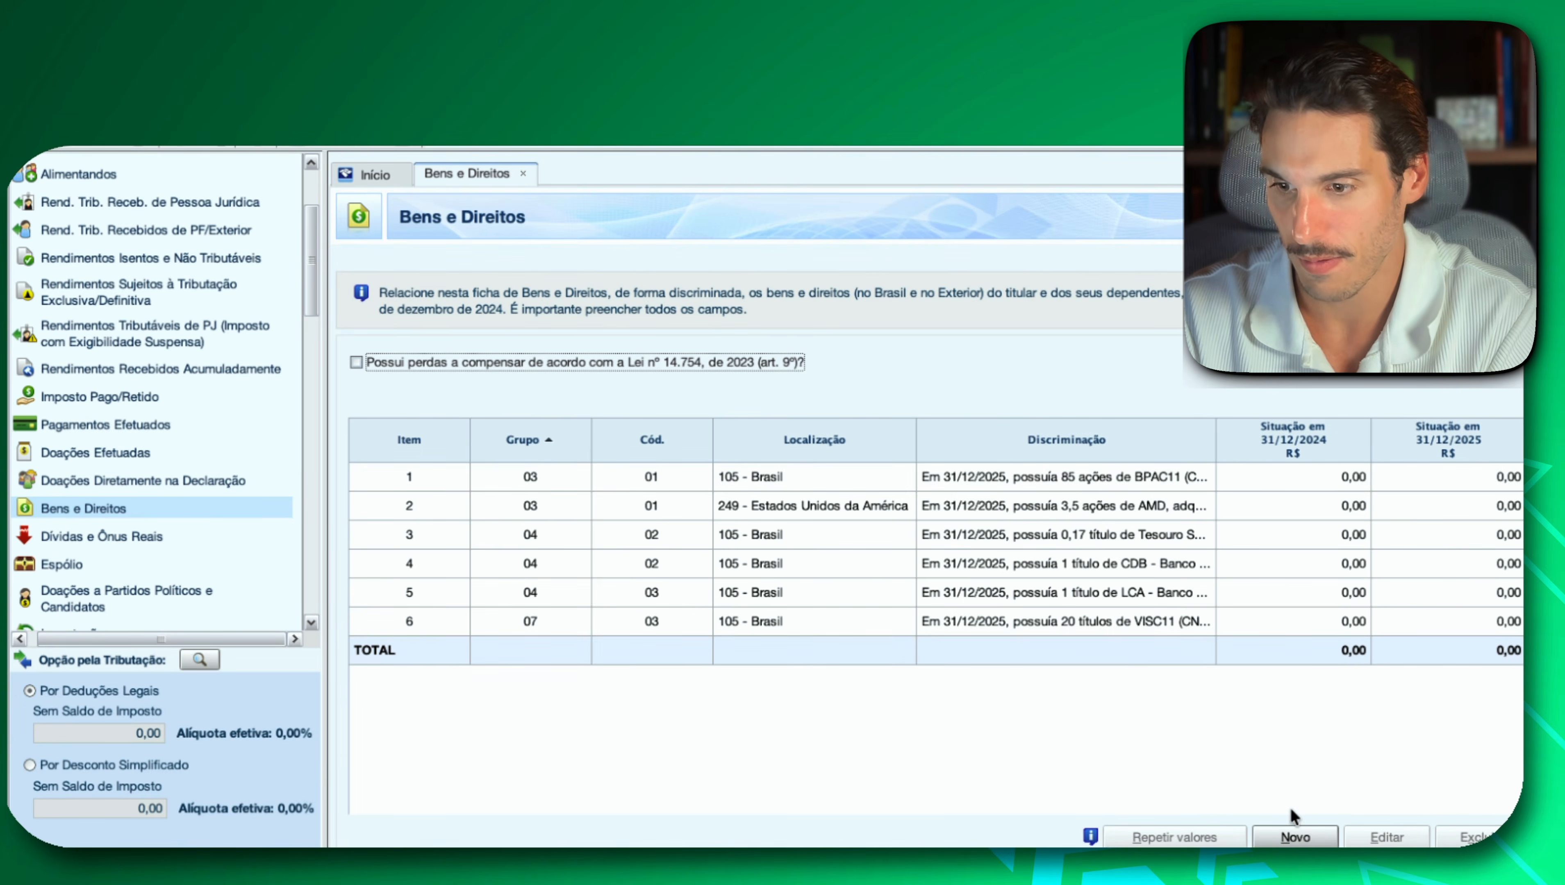
In IRPF, create a Bens e Direitos entry with group 07 - Fundos, code 06 - FIP, FIDC, and the IVVB11 description as Discriminação.
left_click(1295, 837)
left_click(811, 366)
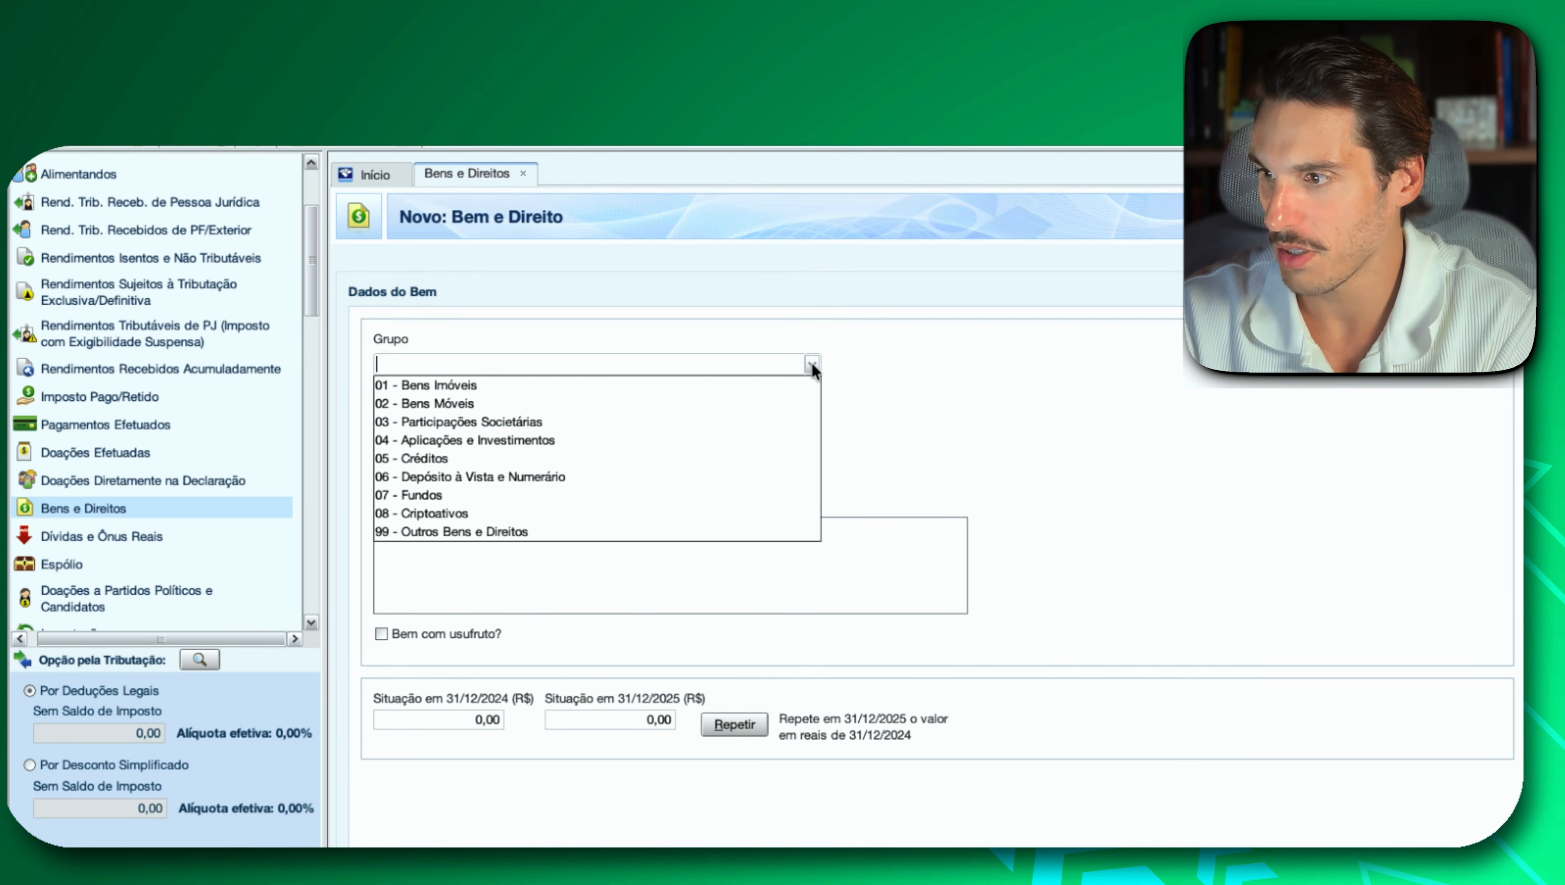
left_click(507, 495)
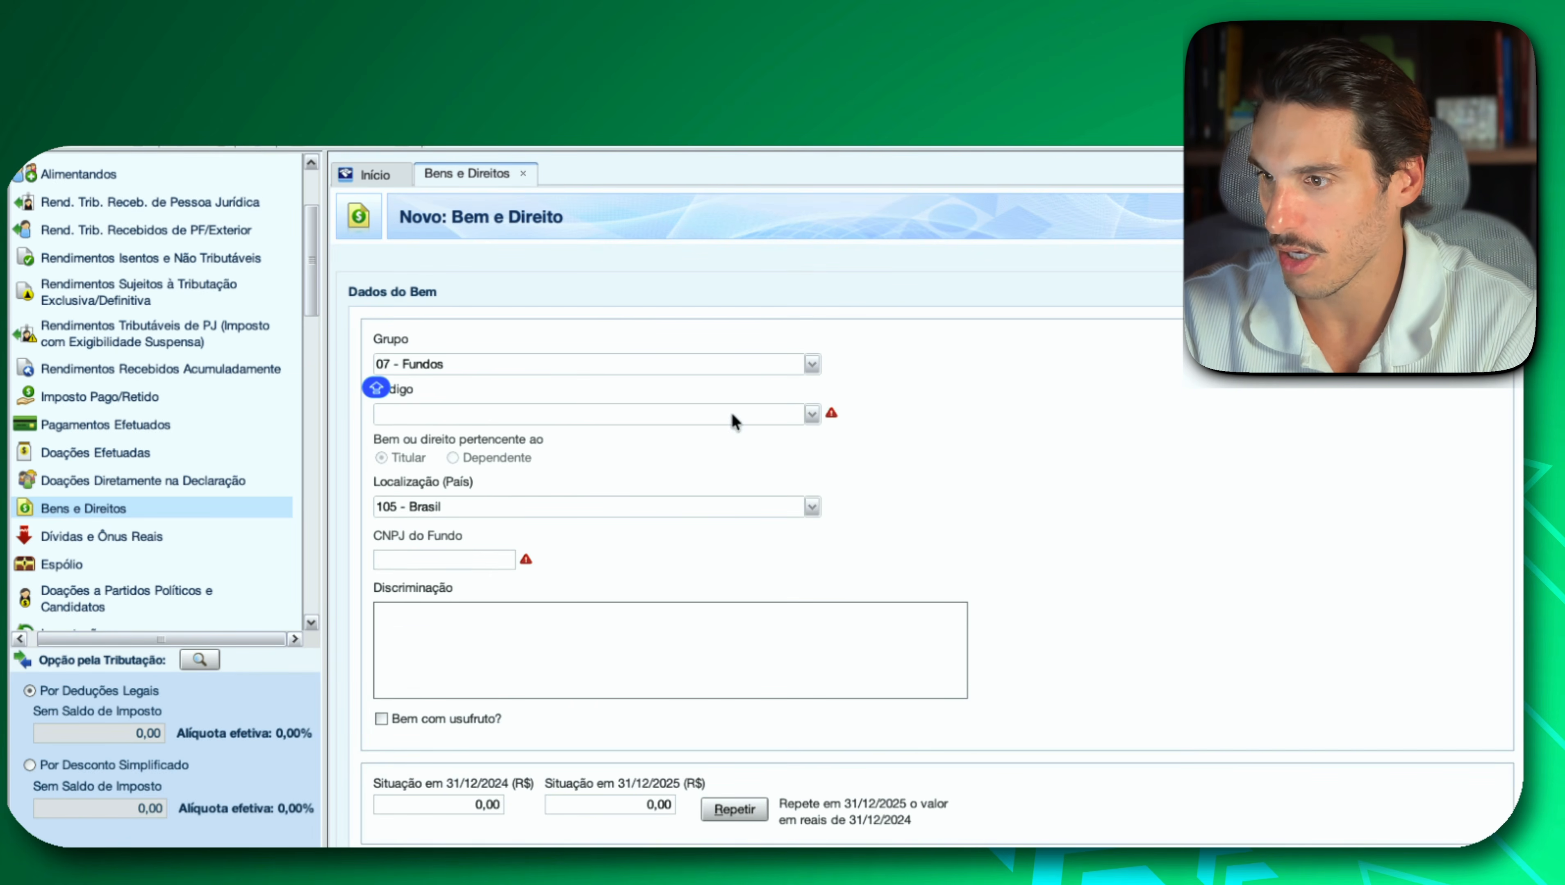
left_click(813, 414)
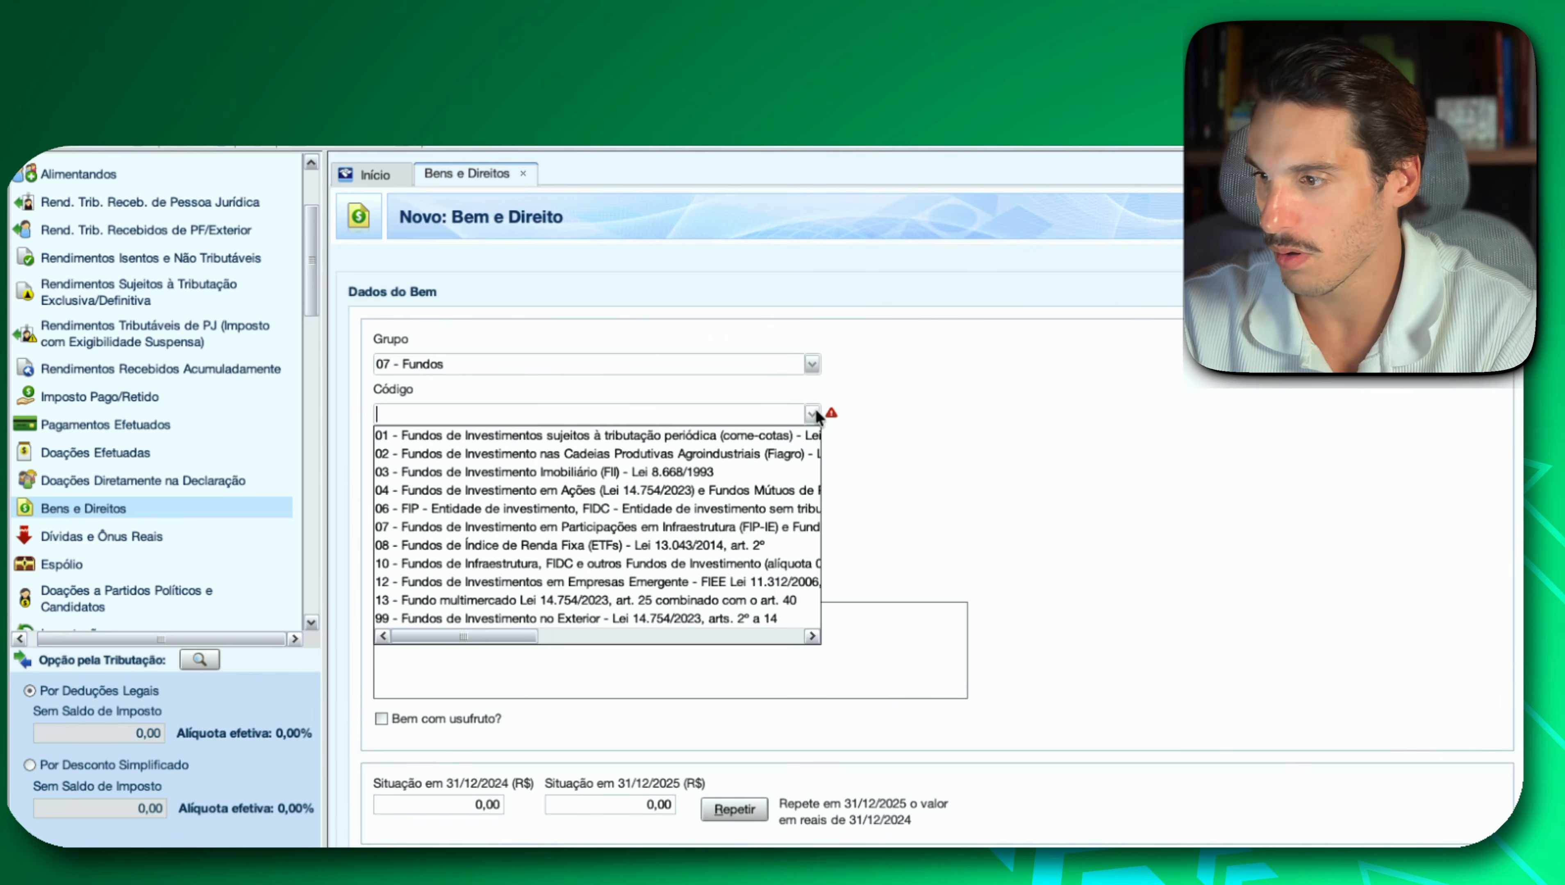
left_click(682, 500)
left_click(529, 669)
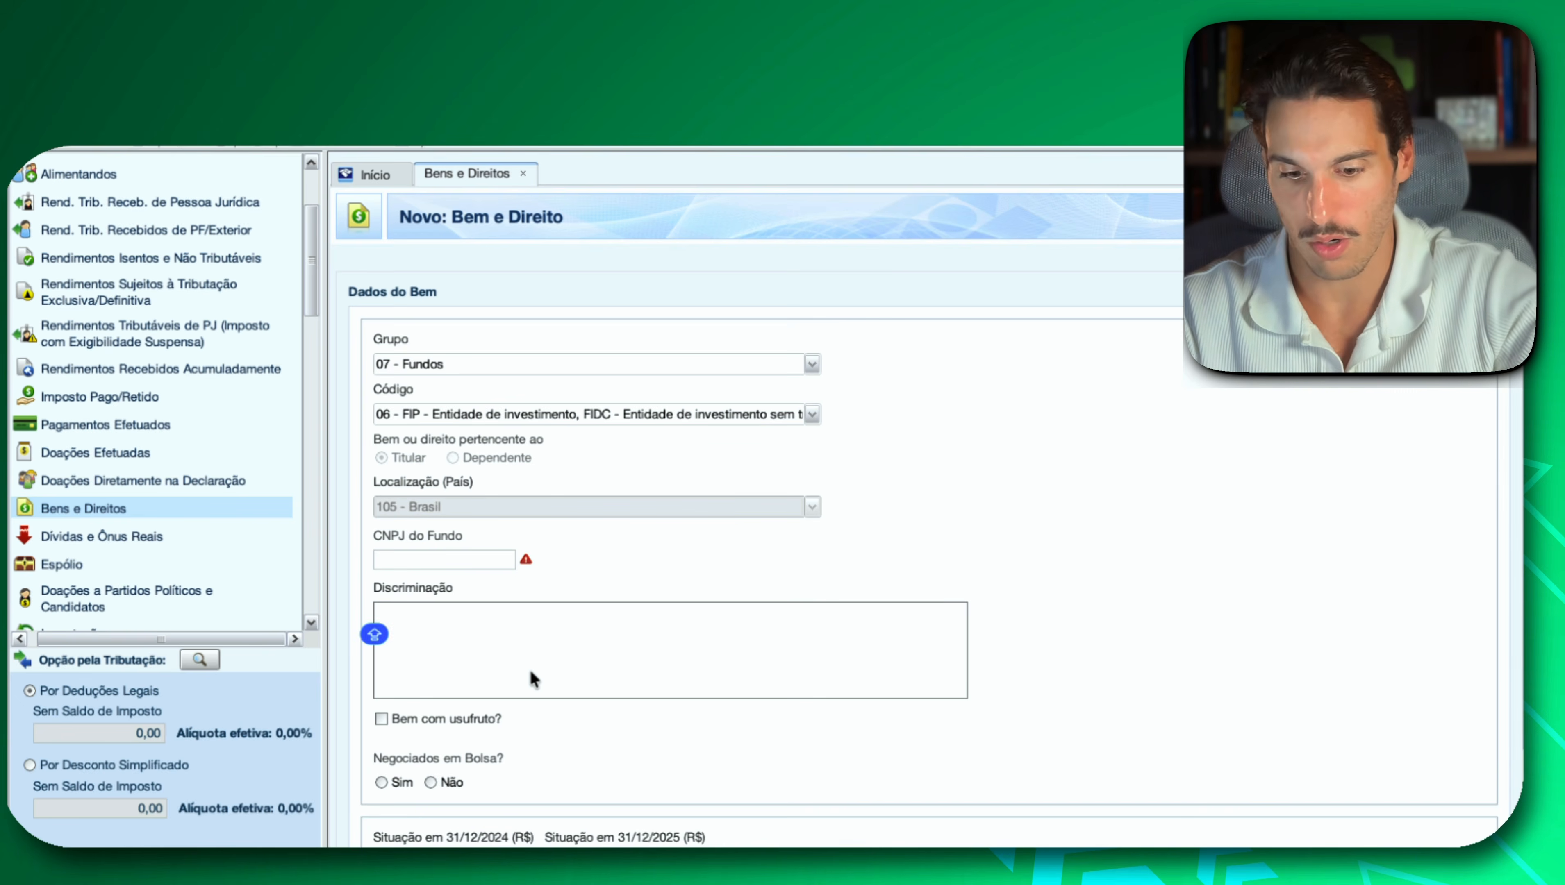
key("super+v")
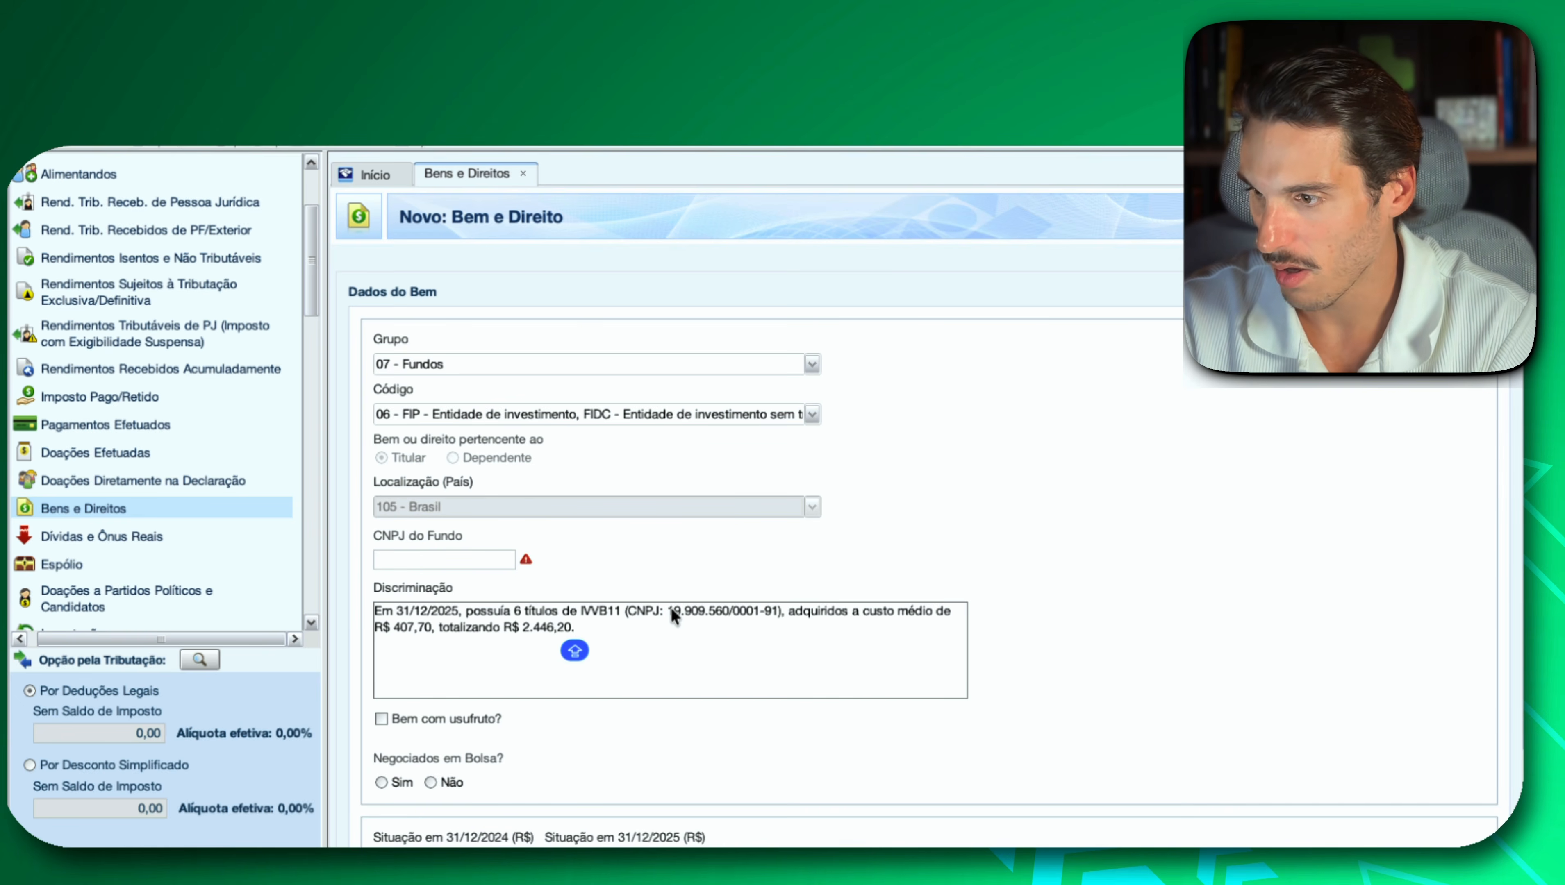
Copy the fund's CNPJ from the IVVB11 Discriminação text into the CNPJ do Fundo field.
left_click_drag(669, 610, 777, 617)
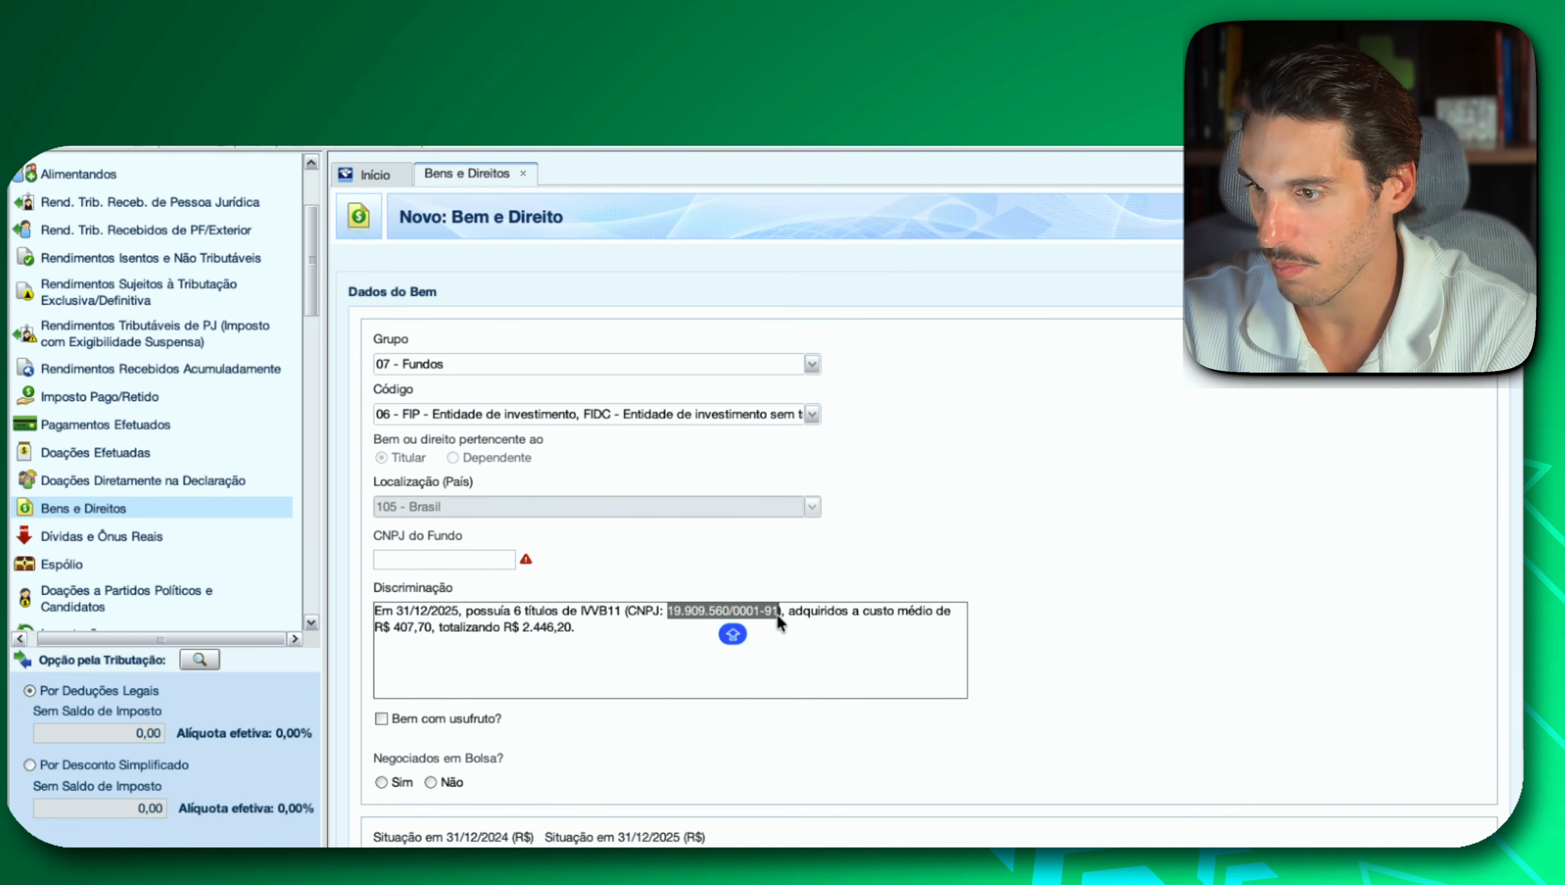
key("super+c")
left_click(421, 564)
key("super+v")
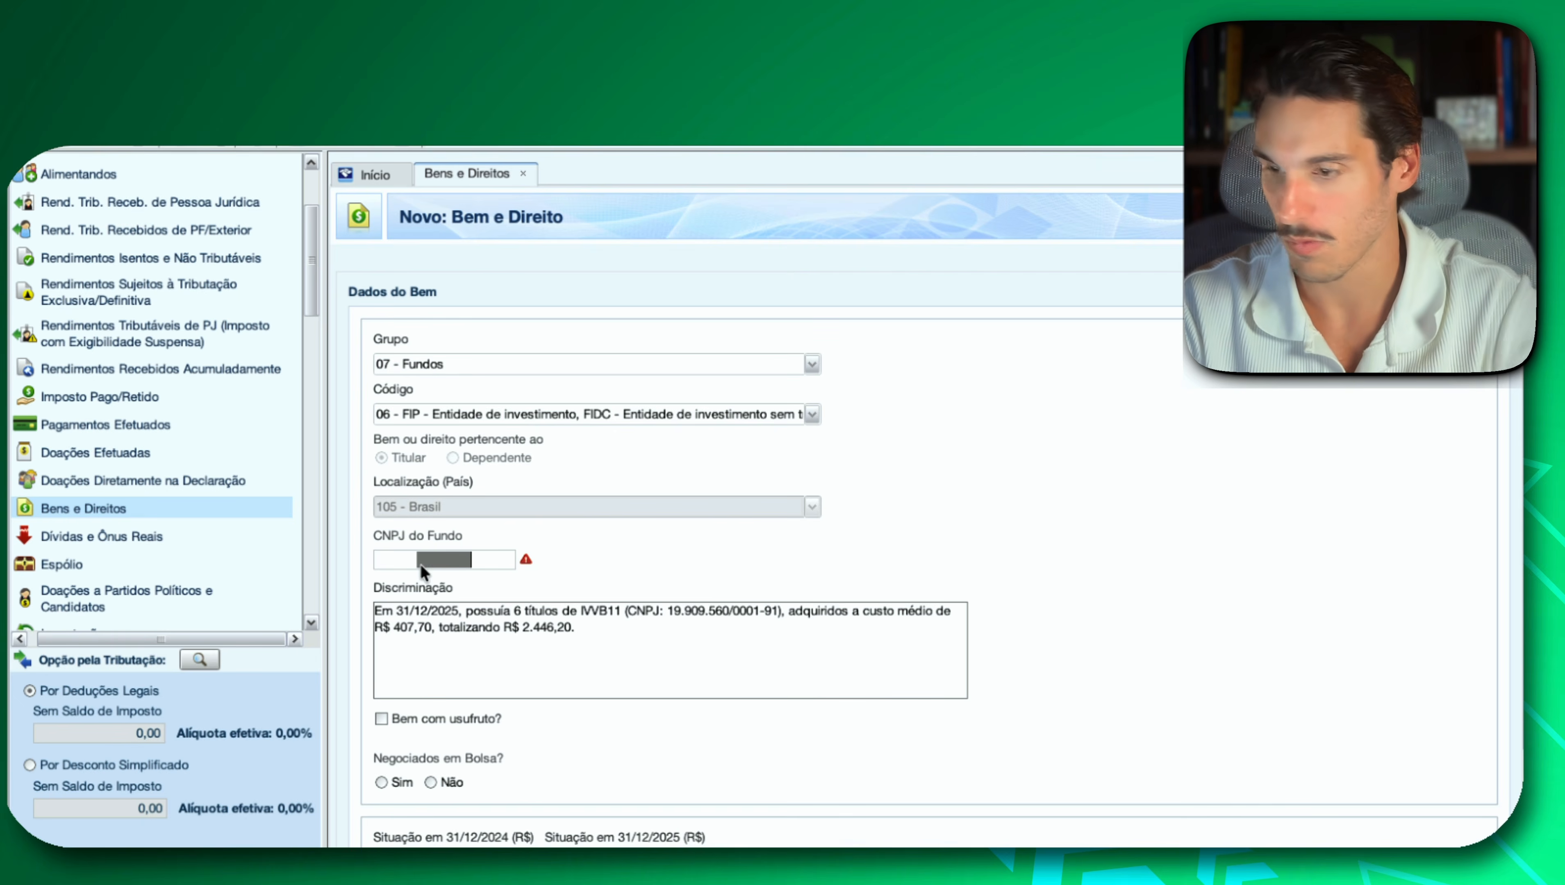
Mark the fund as Negociados em Bolsa: Sim and enter ivvb11 as Código de Negociação.
left_click(381, 782)
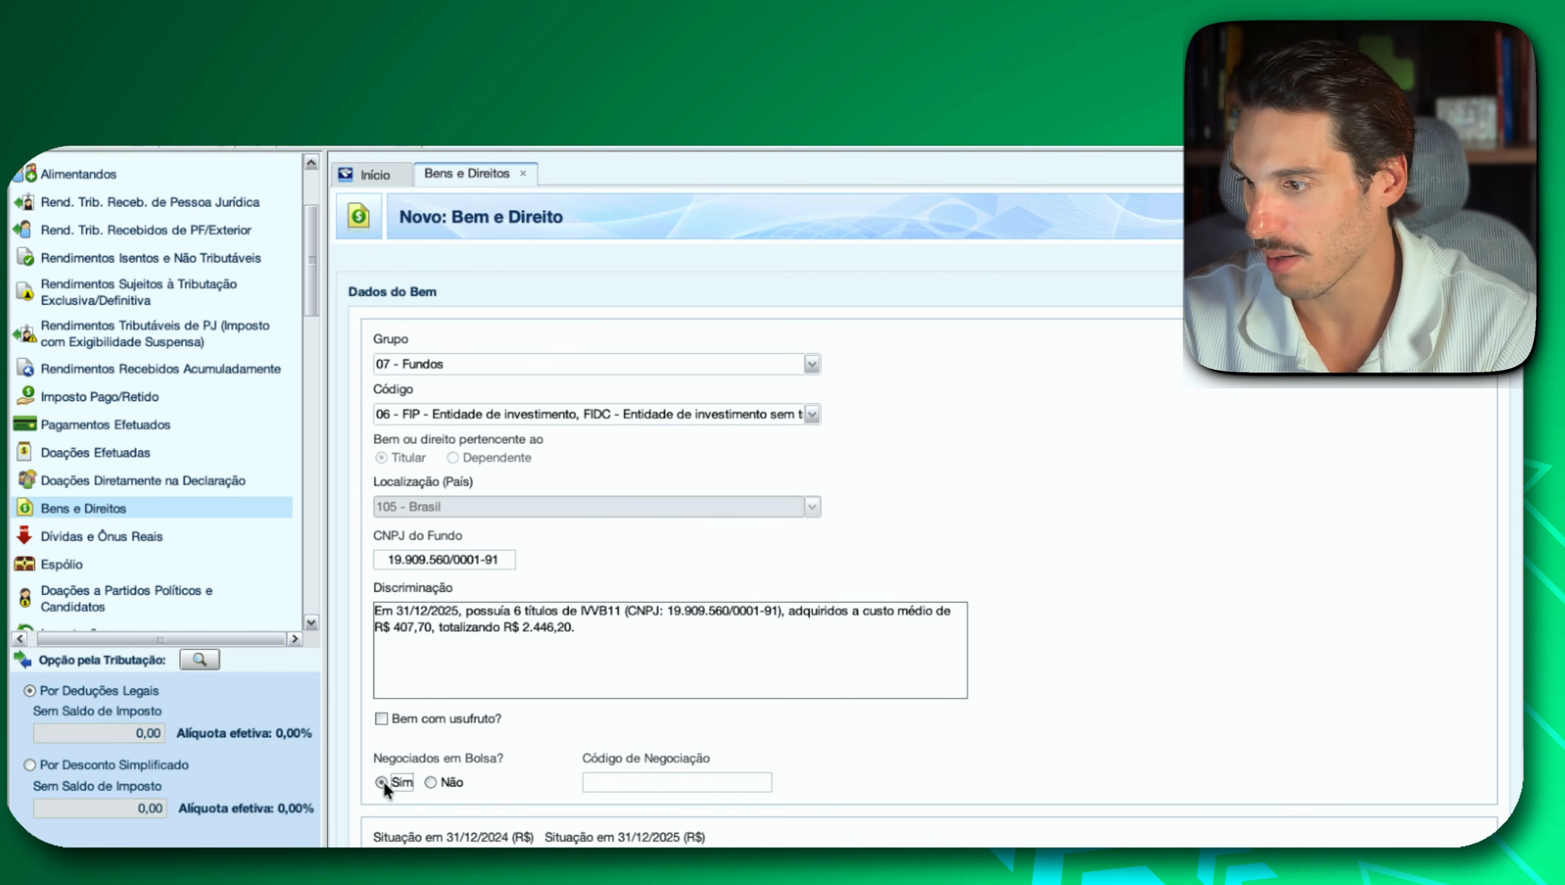
left_click(711, 781)
type("ivvb11")
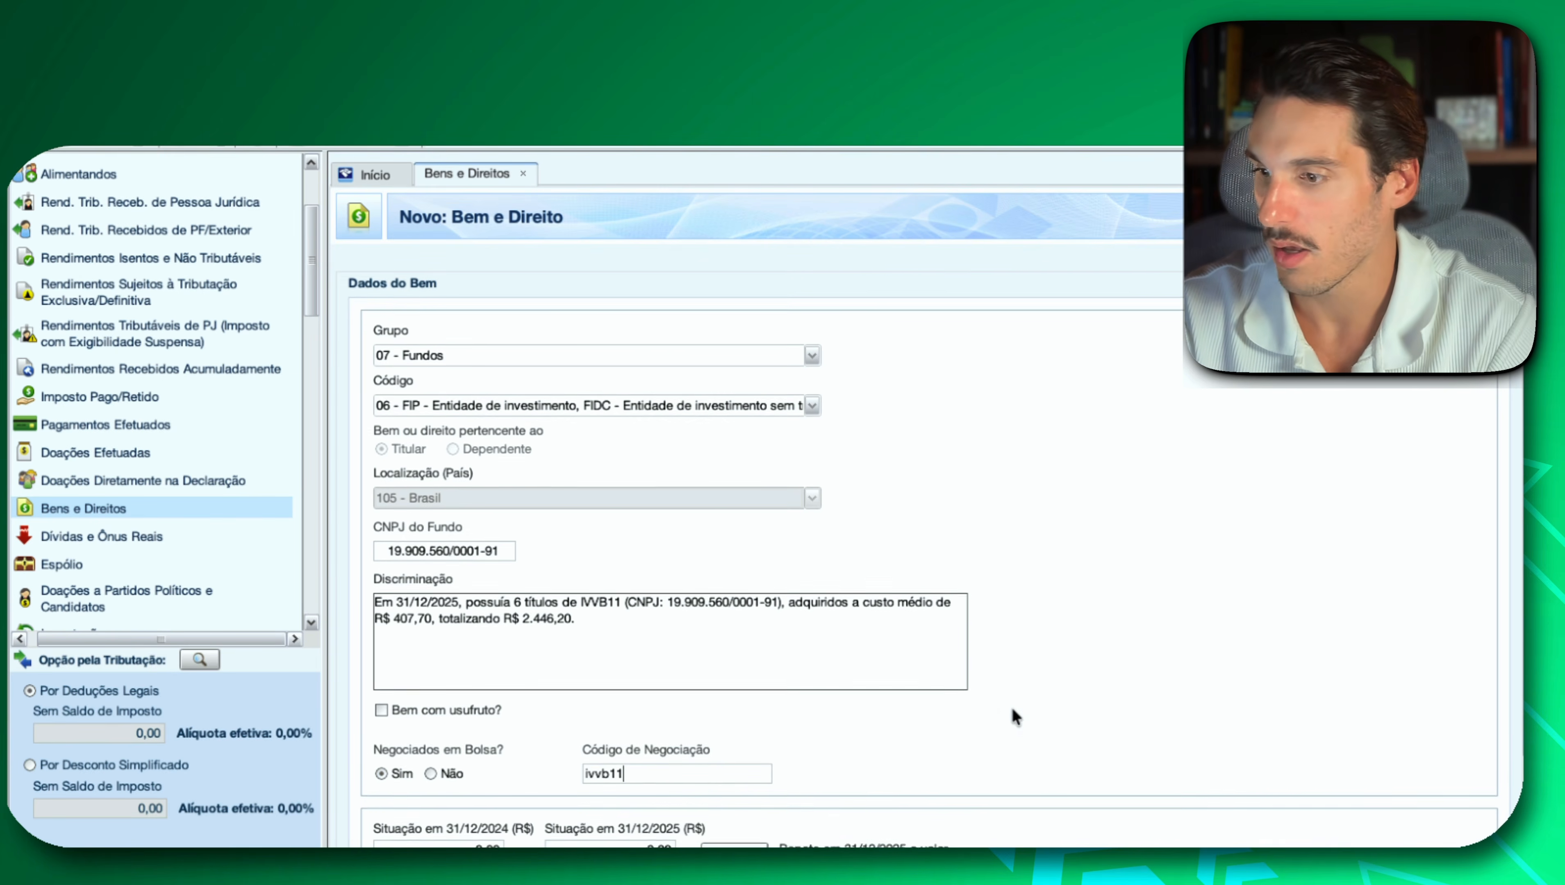
scroll(1013, 713, "down", 2)
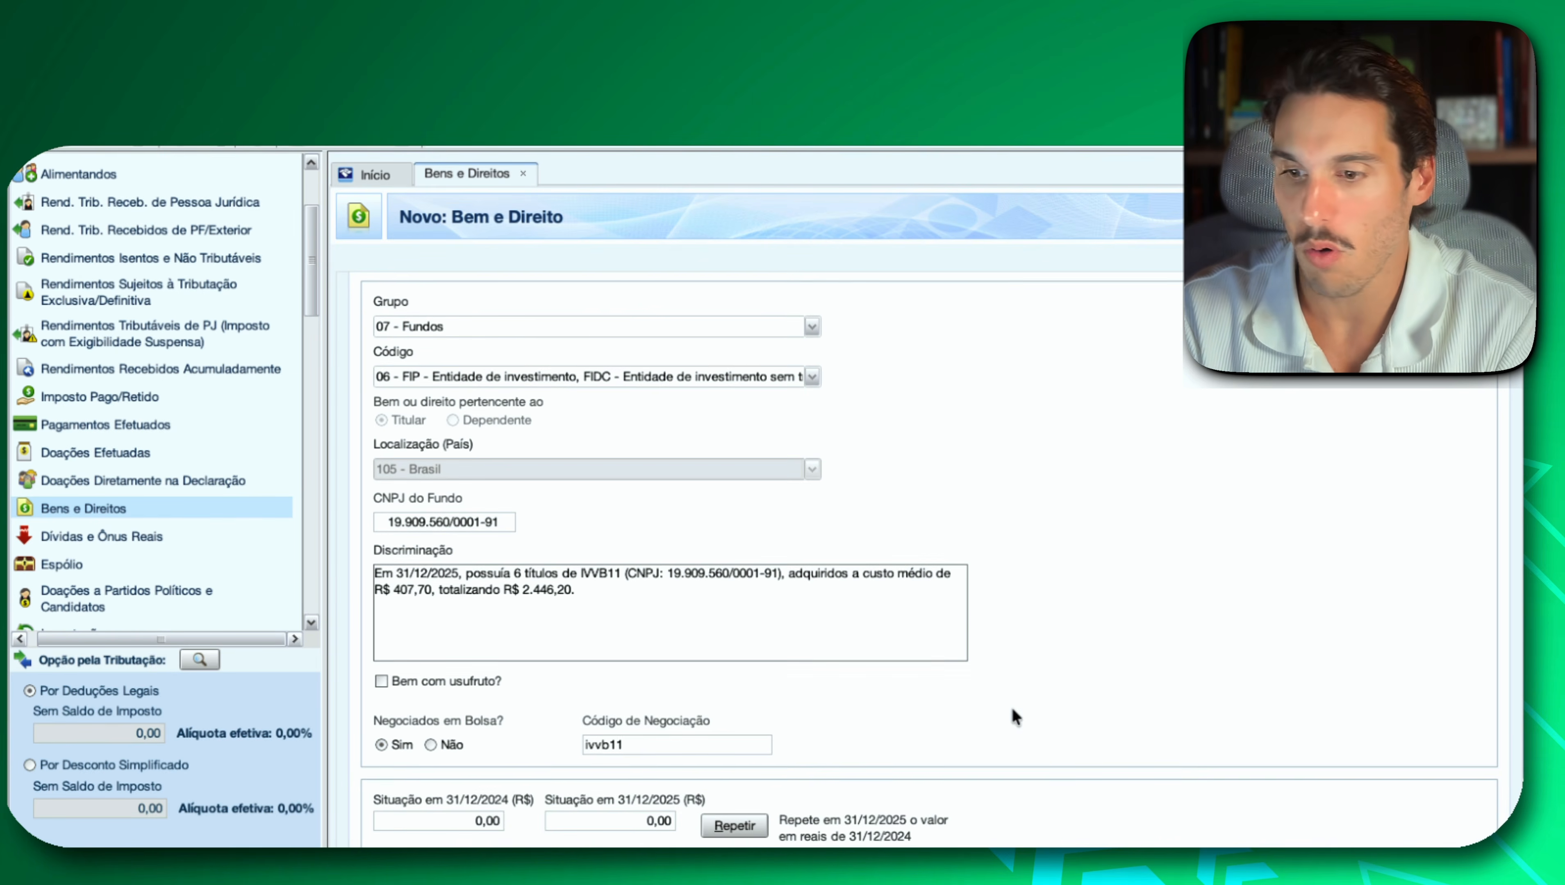
Copy the IVVB11 2025 amount from Investidor 10, enter 2.446,20 as Situação em 31/12/2025 in IRPF, and save the entry.
key("super+Tab")
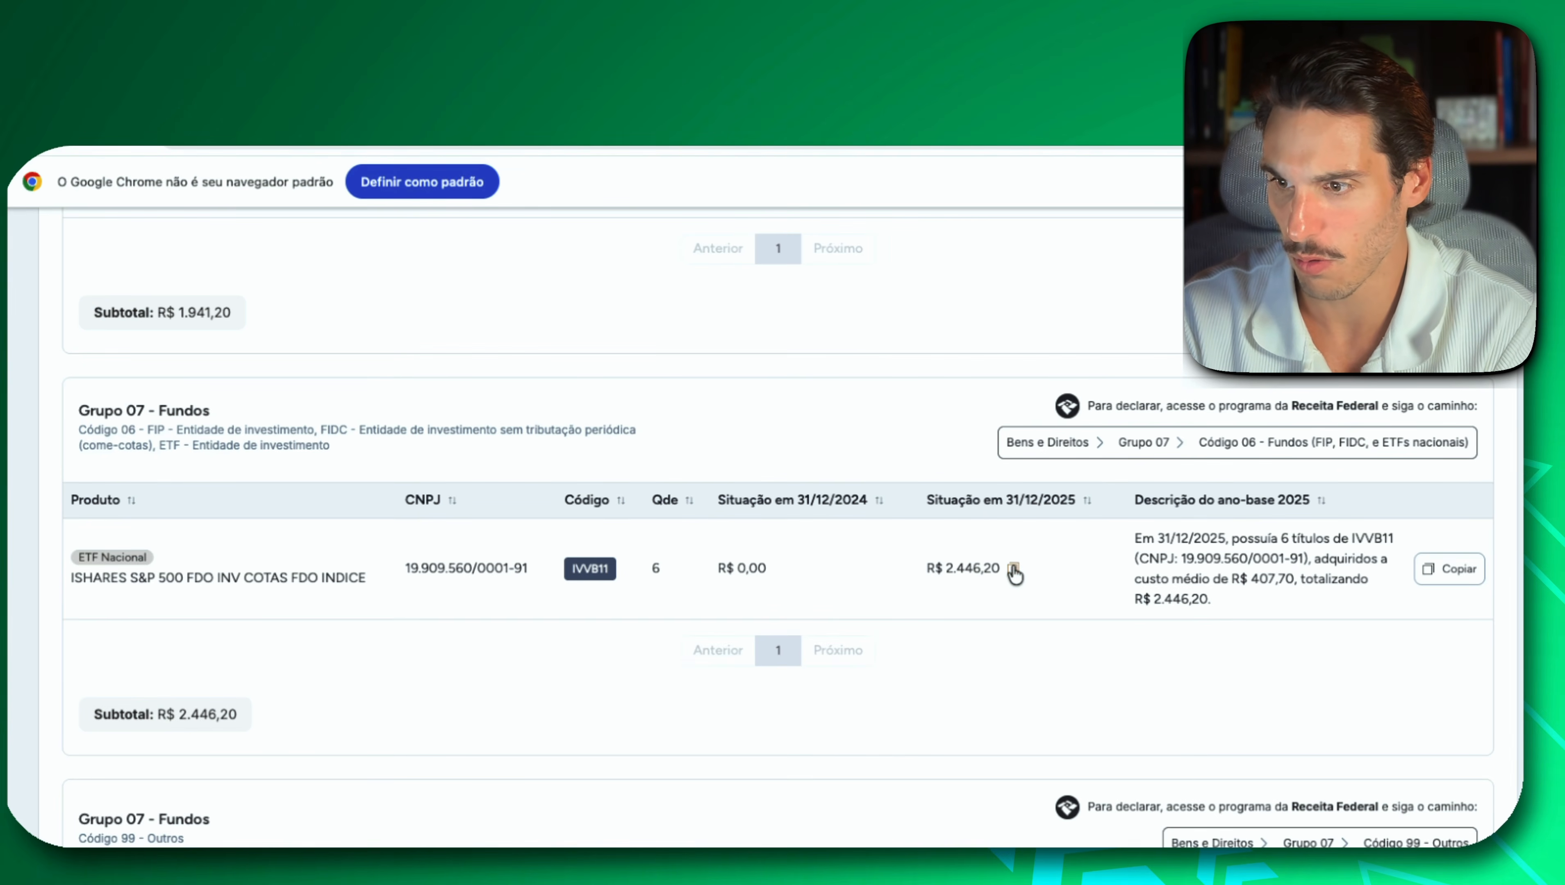
key("super+Tab")
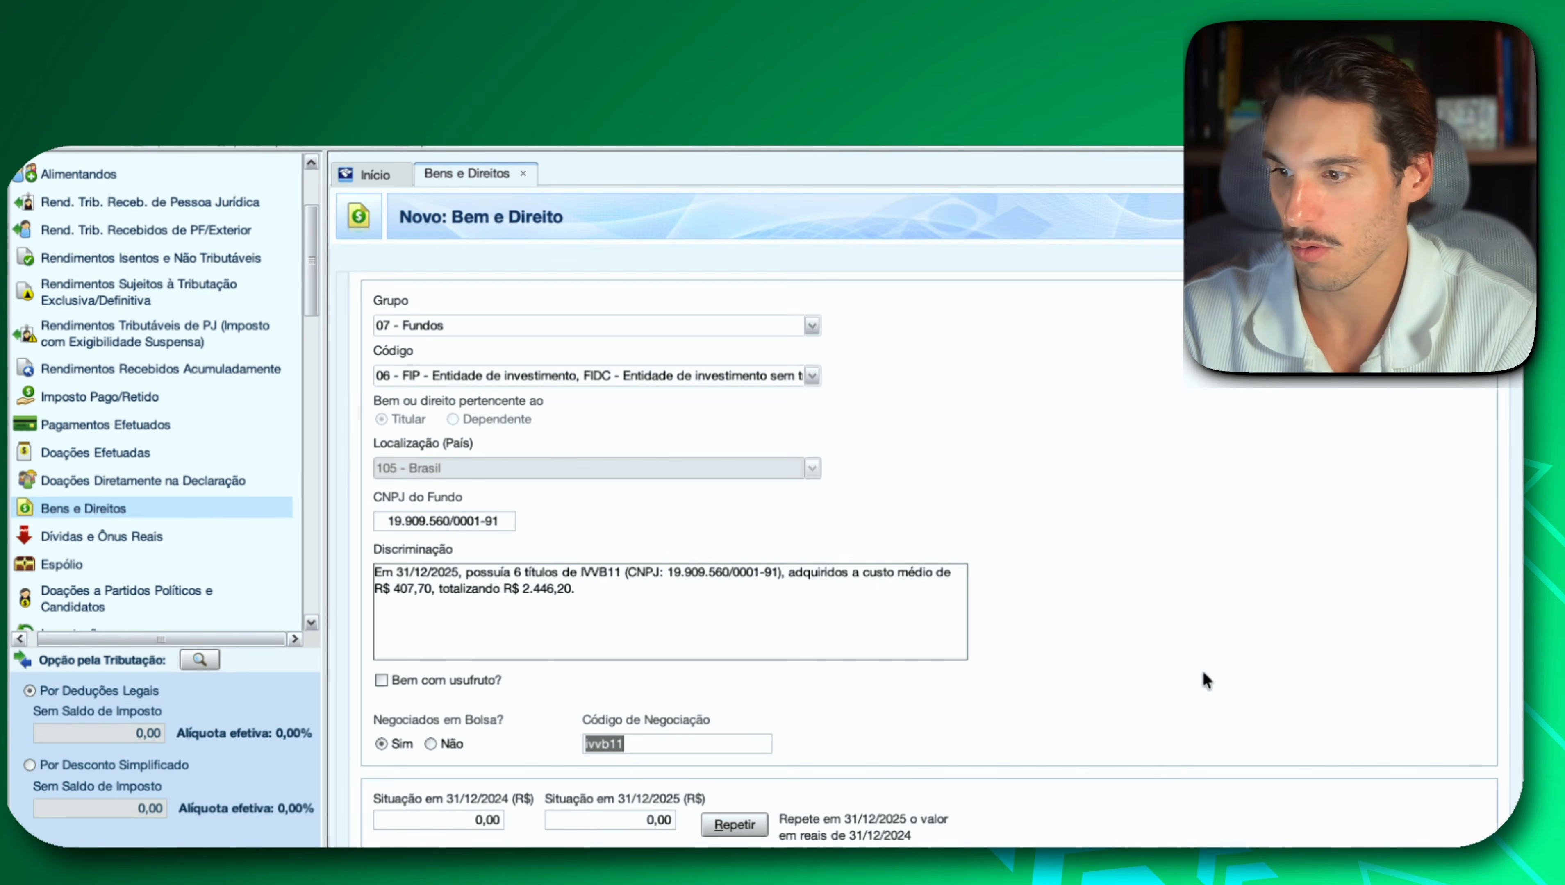
left_click(628, 816)
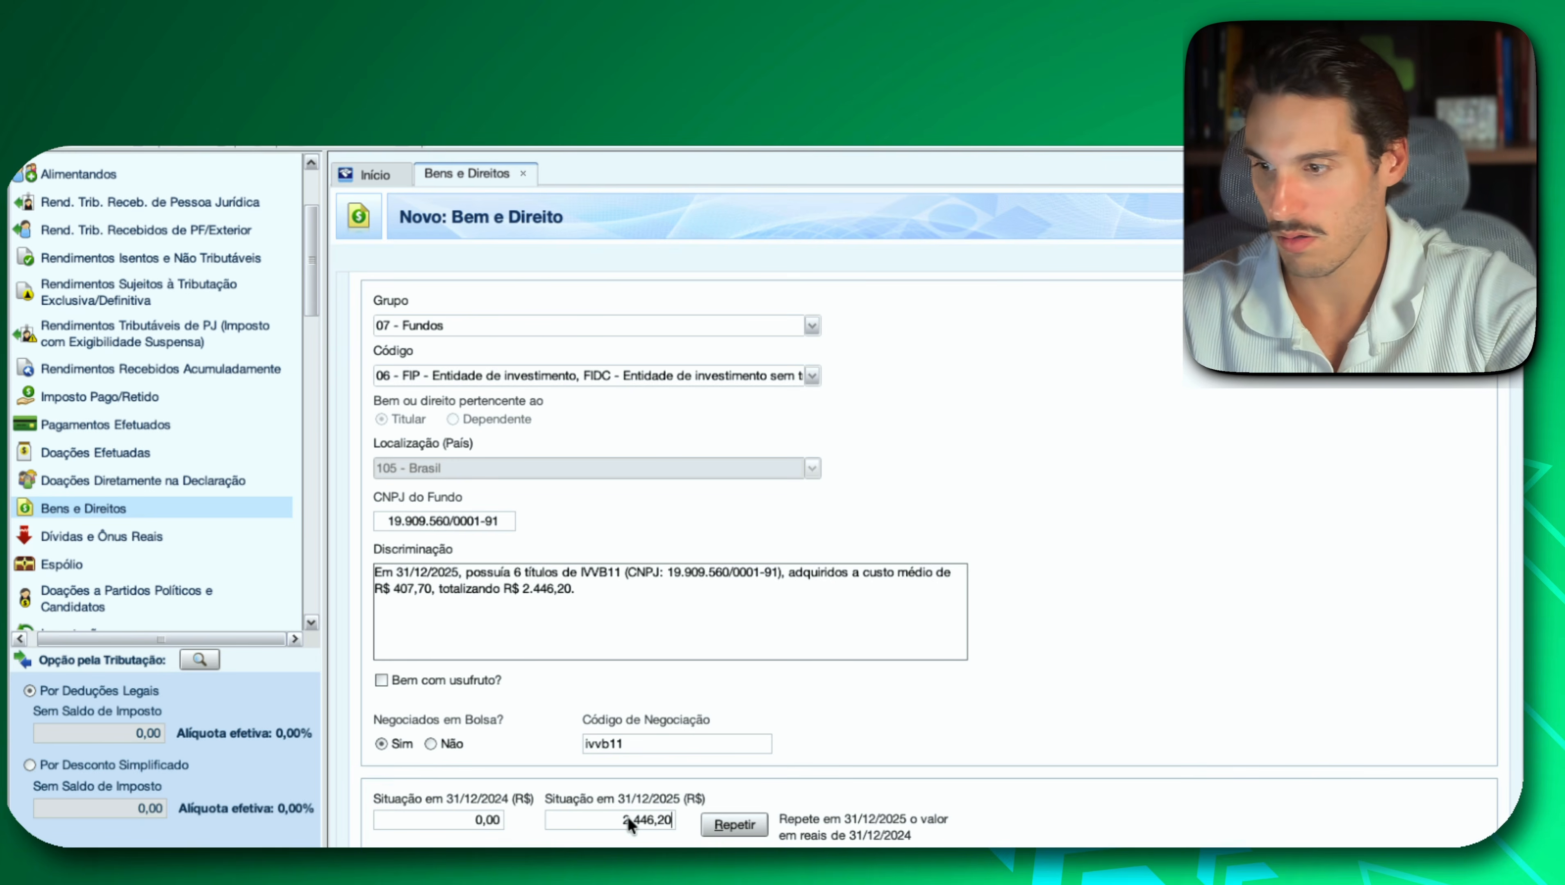
scroll(1133, 716, "down", 1)
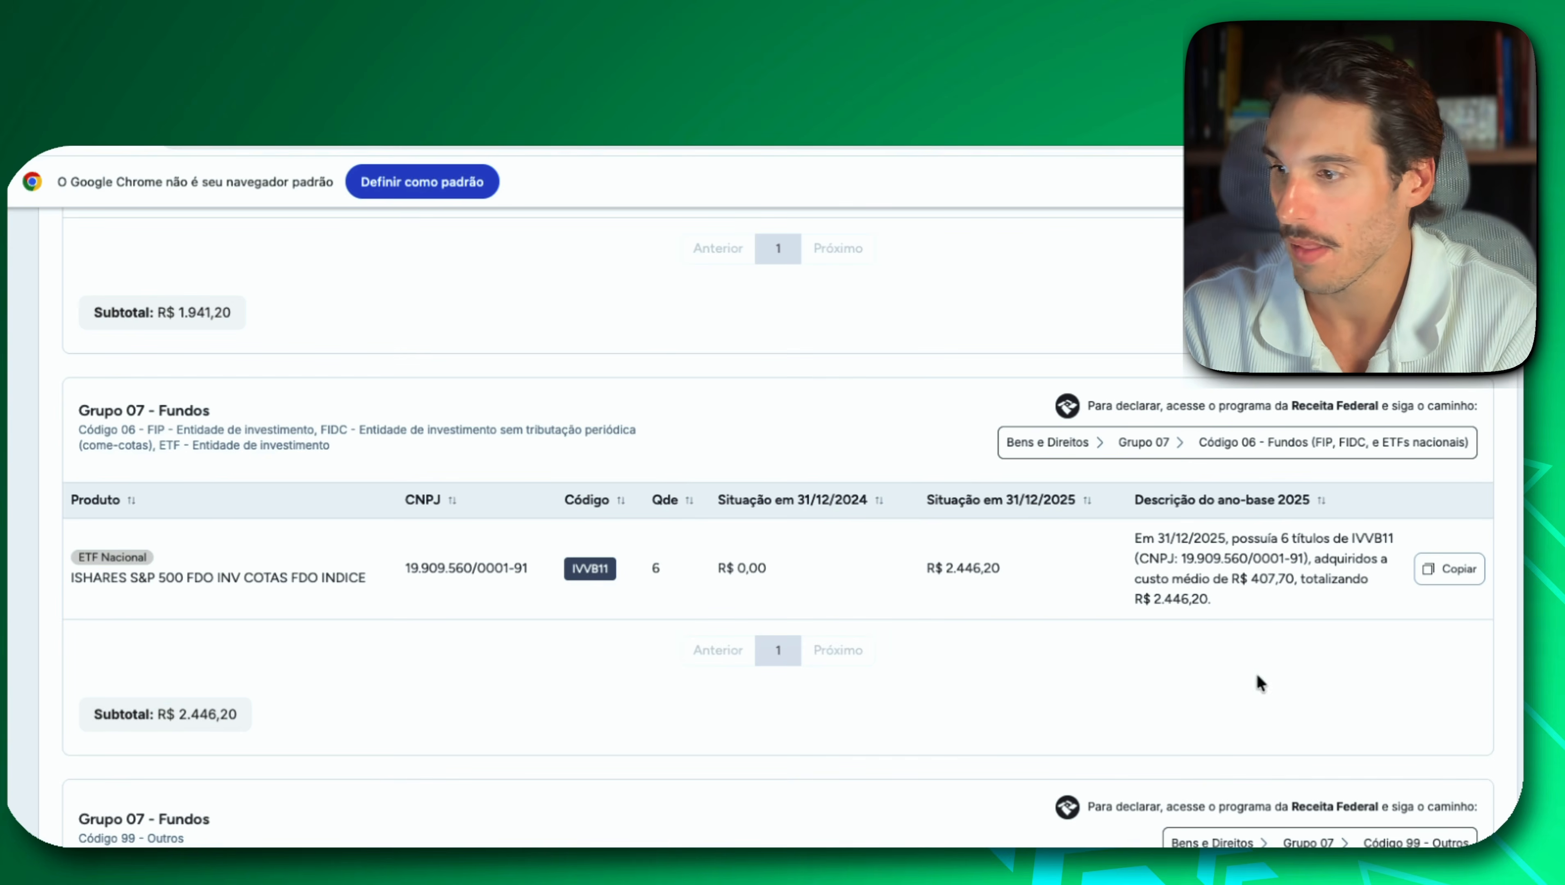
Find Grupo 07, Código 99 in Investidor 10, and create an IRPF entry with group 07 - Fundos, code 99 - Fundos de Investimento no Exterior.
scroll(742, 664, "down", 5)
scroll(742, 664, "down", 2)
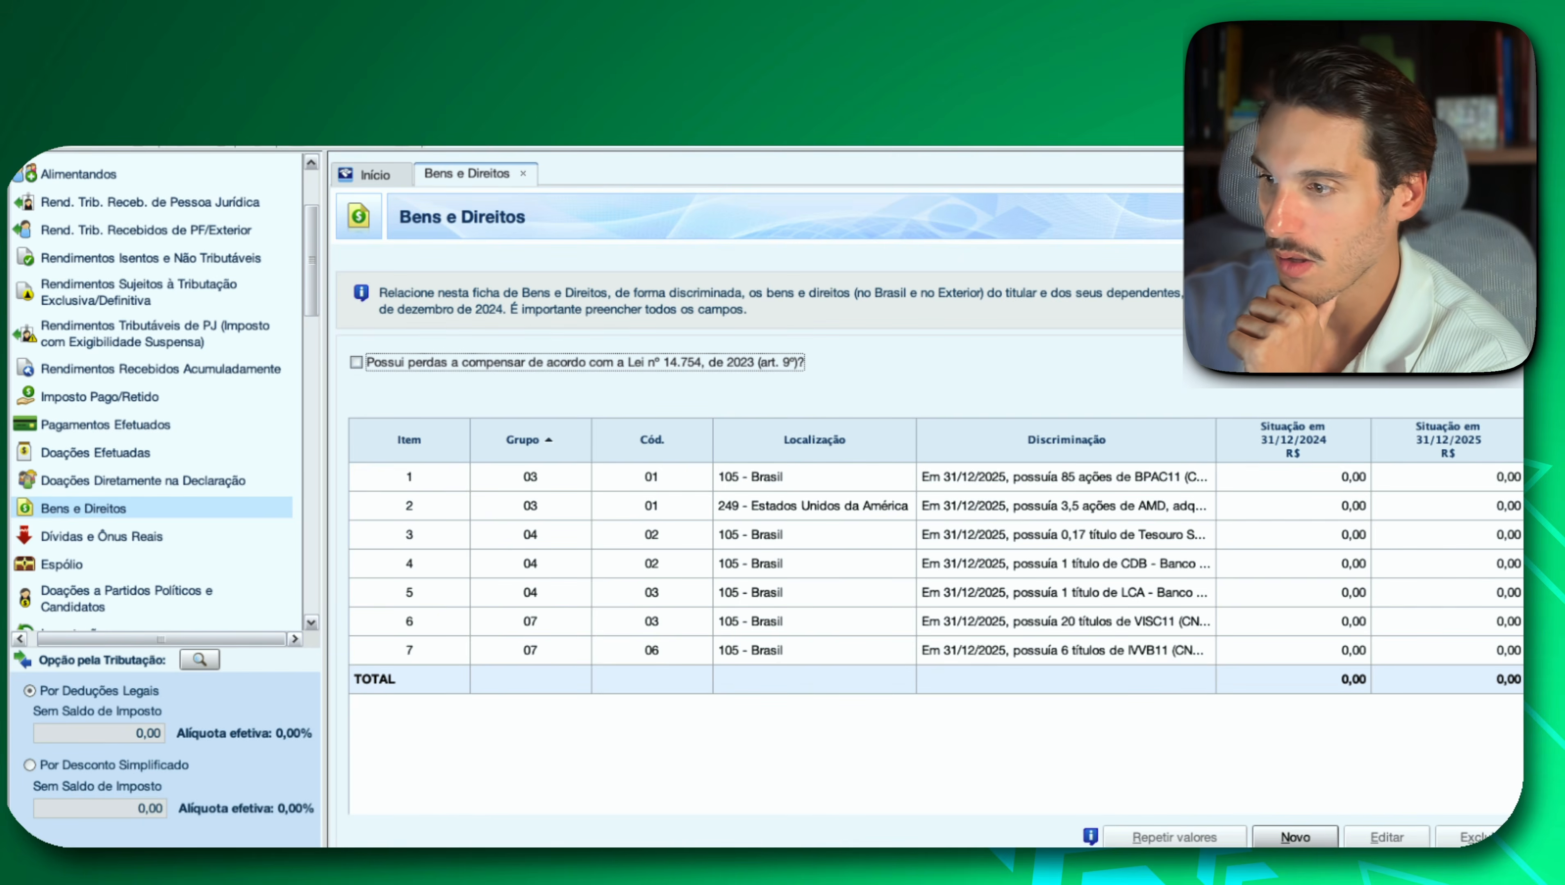
left_click(1293, 838)
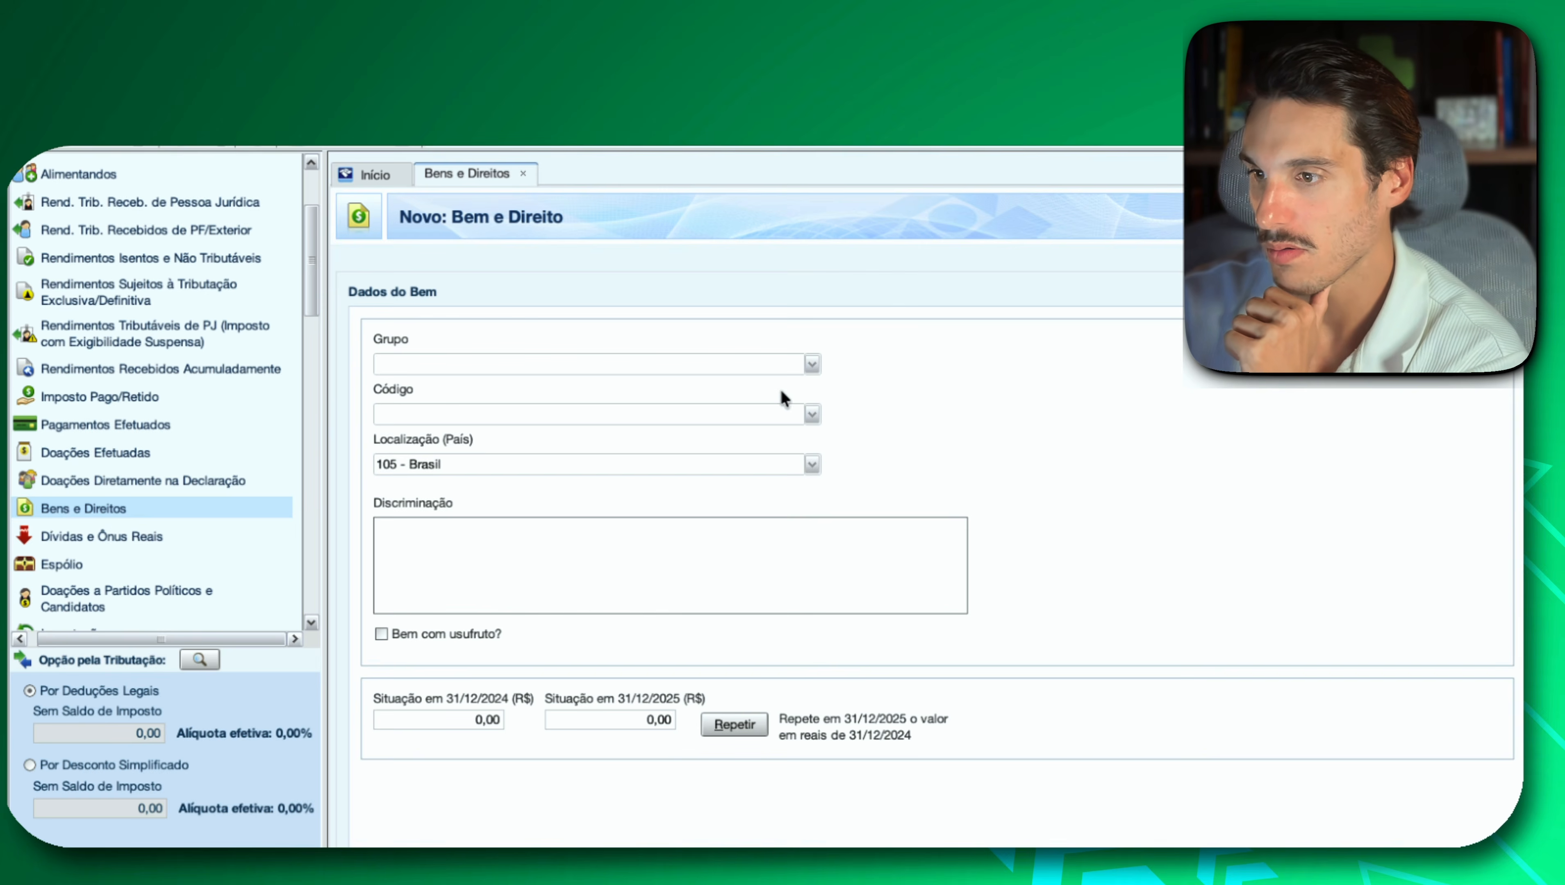
left_click(811, 364)
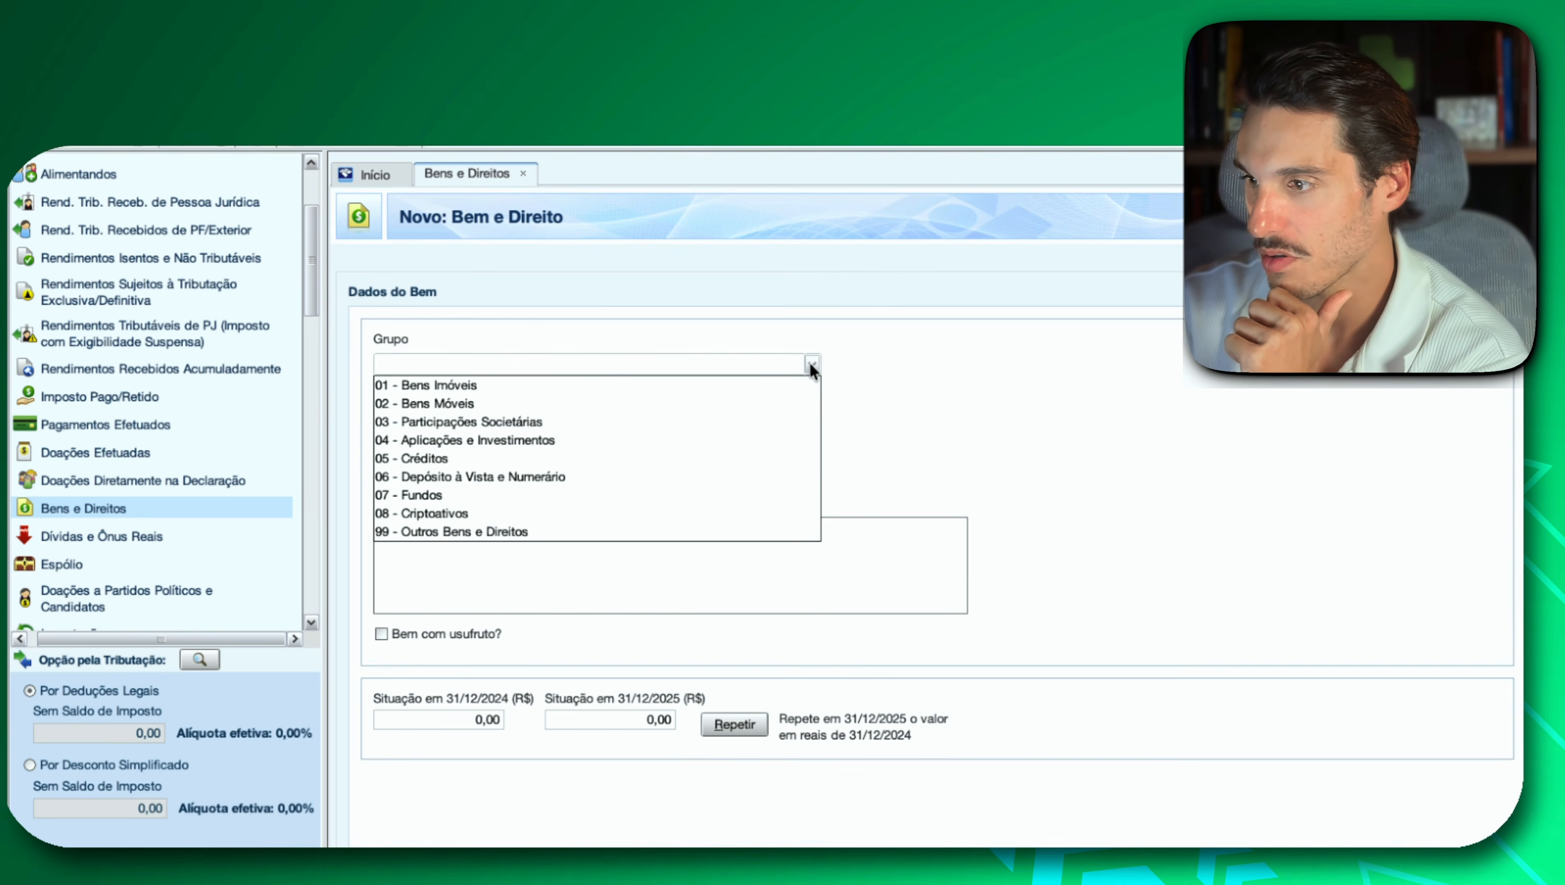
left_click(626, 493)
left_click(811, 414)
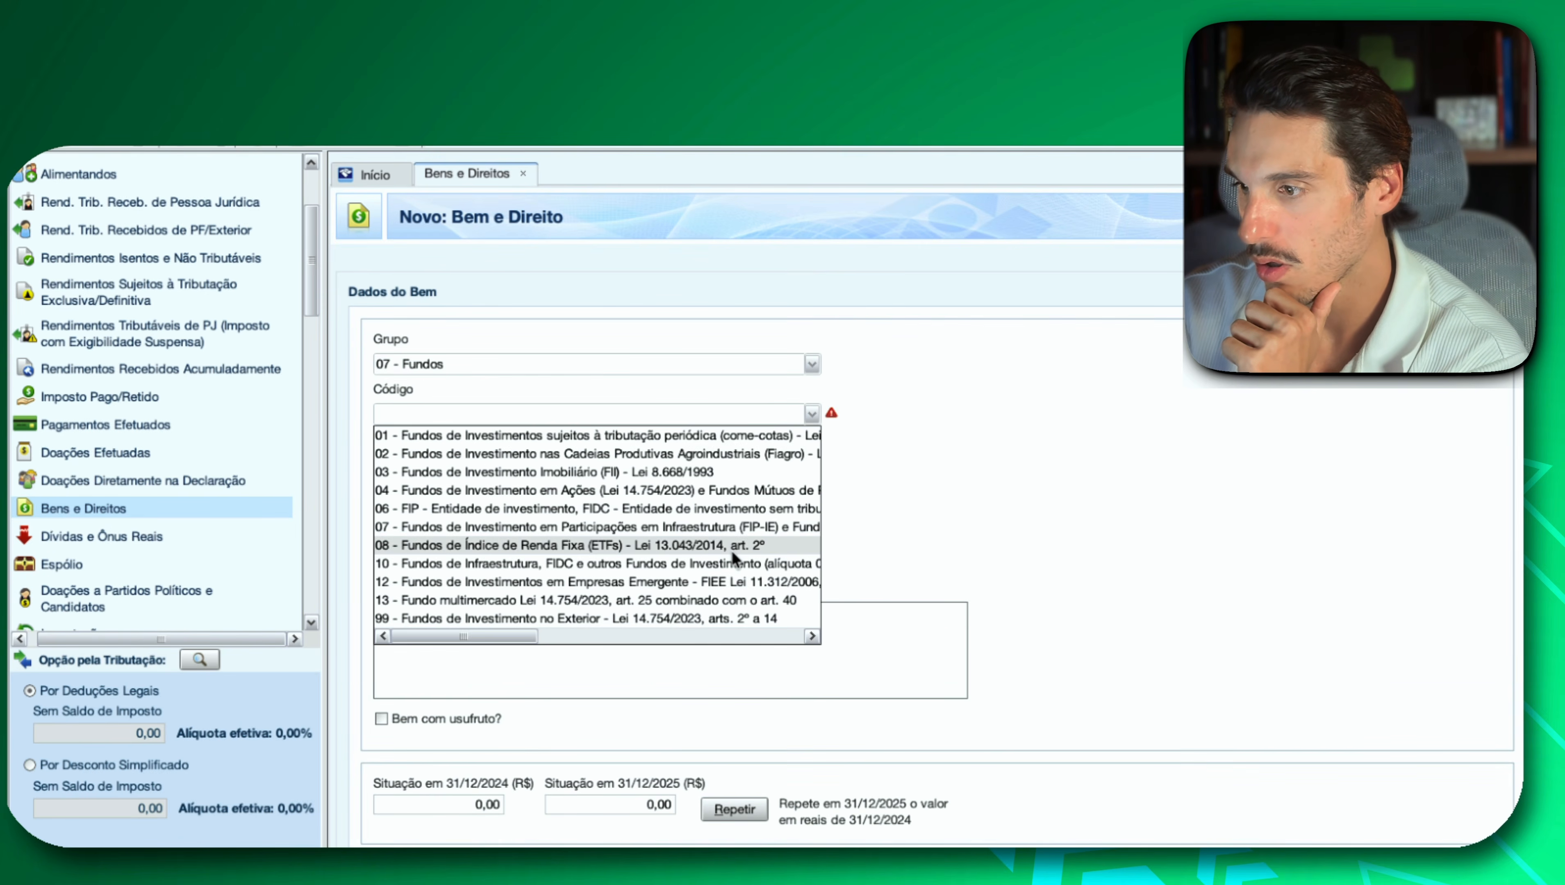
left_click(697, 619)
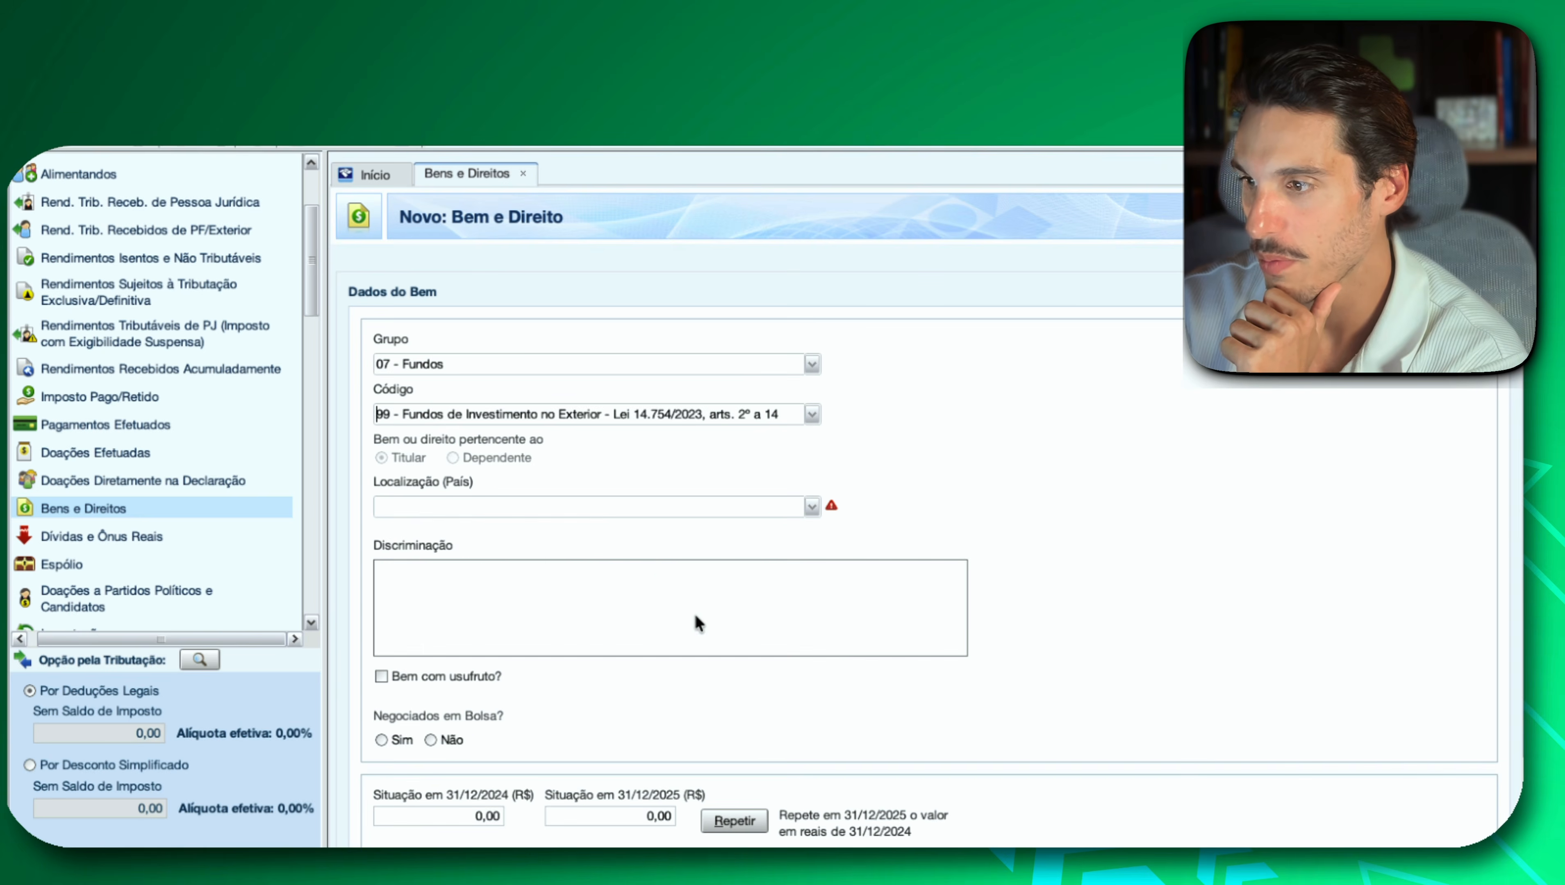
Set Localização to 249 - Estados Unidos da América and paste the IVV description from Investidor 10 as Discriminação.
left_click(808, 506)
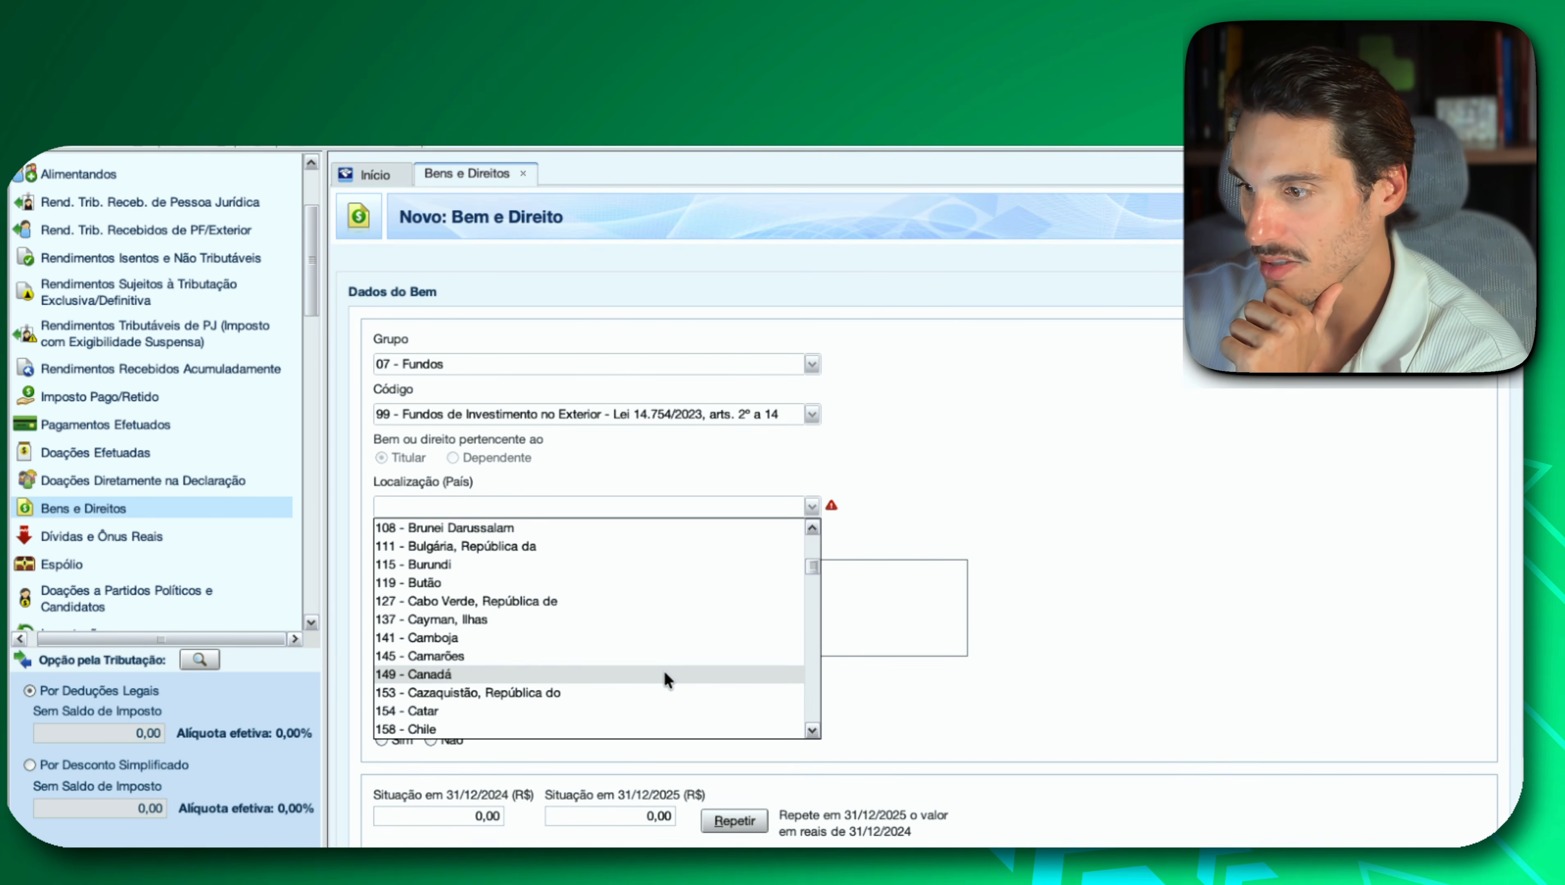
scroll(663, 669, "down", 7)
scroll(663, 669, "down", 4)
scroll(663, 669, "up", 2)
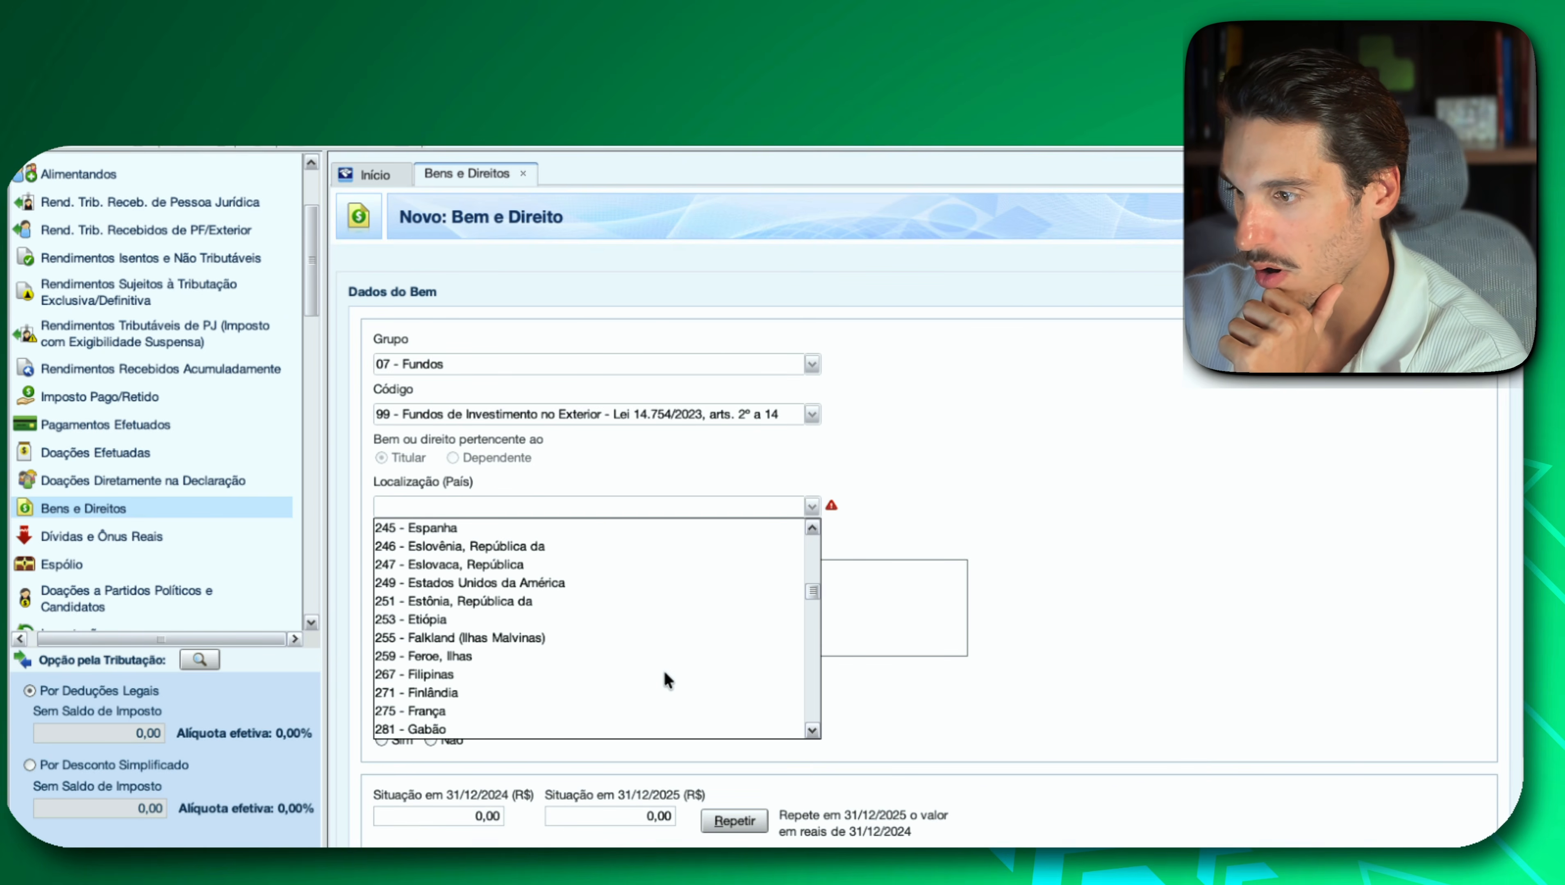
left_click(513, 583)
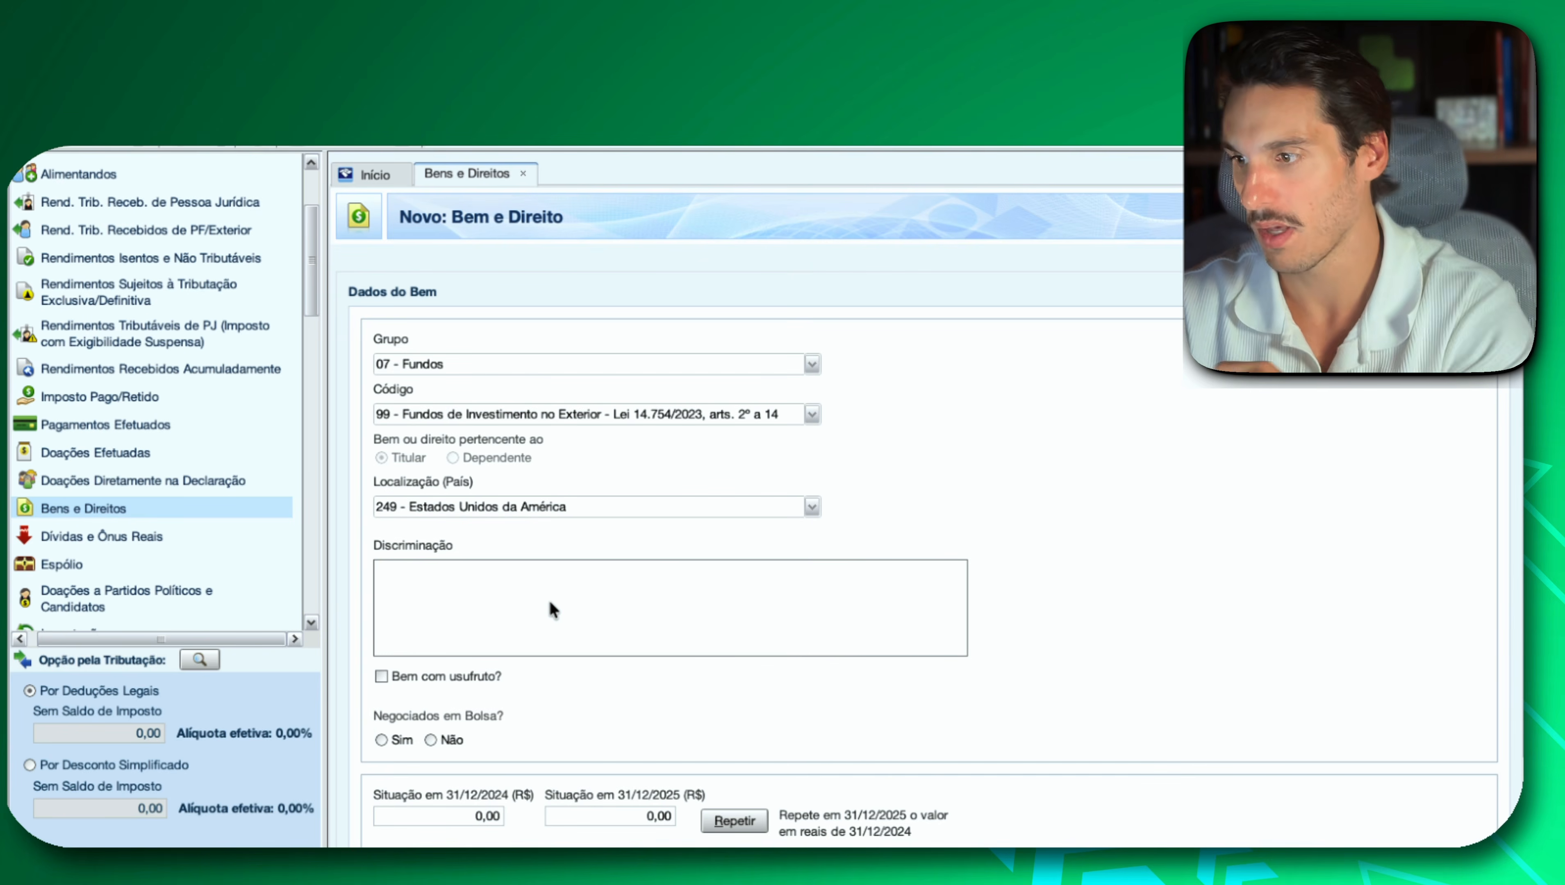
key("ctrl+v")
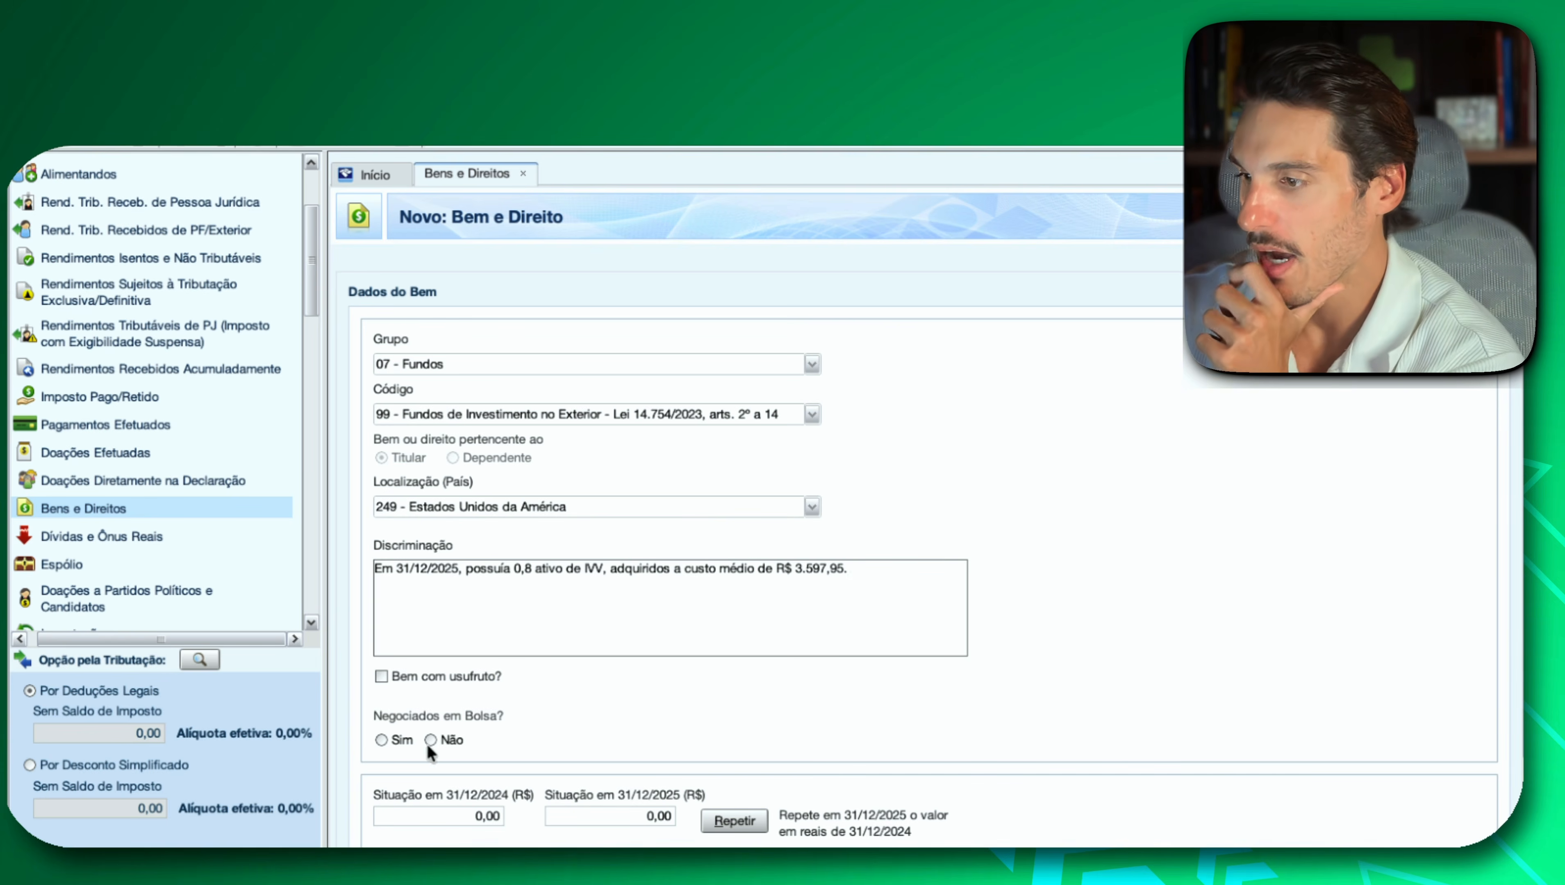
Mark the foreign fund as Negociados em Bolsa: Sim and enter IVV as Código de Negociação.
left_click(389, 737)
left_click(638, 739)
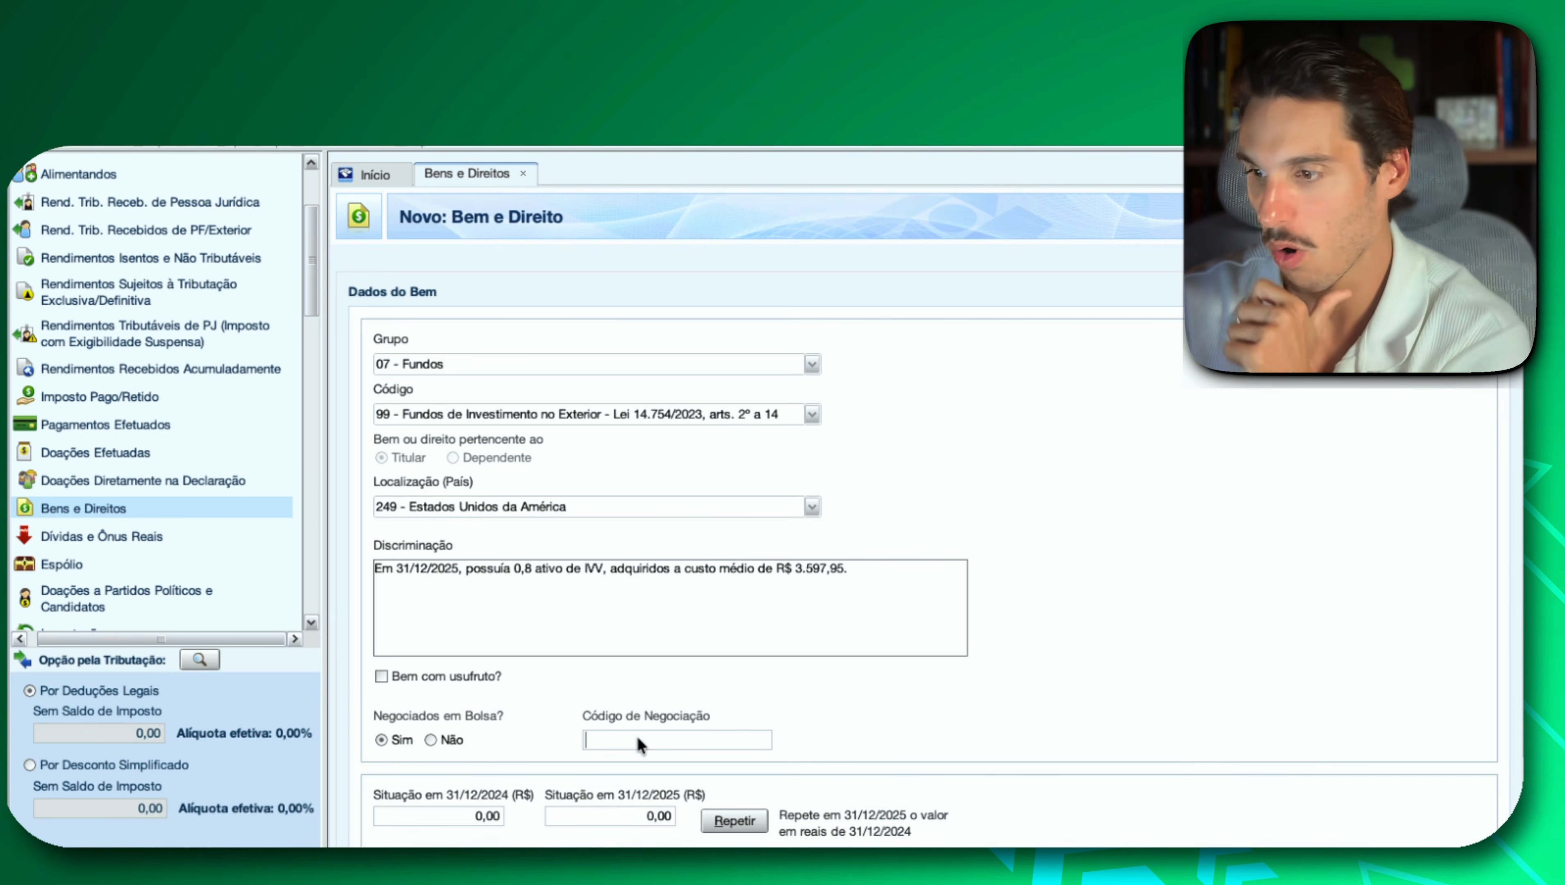
key("Caps_Lock")
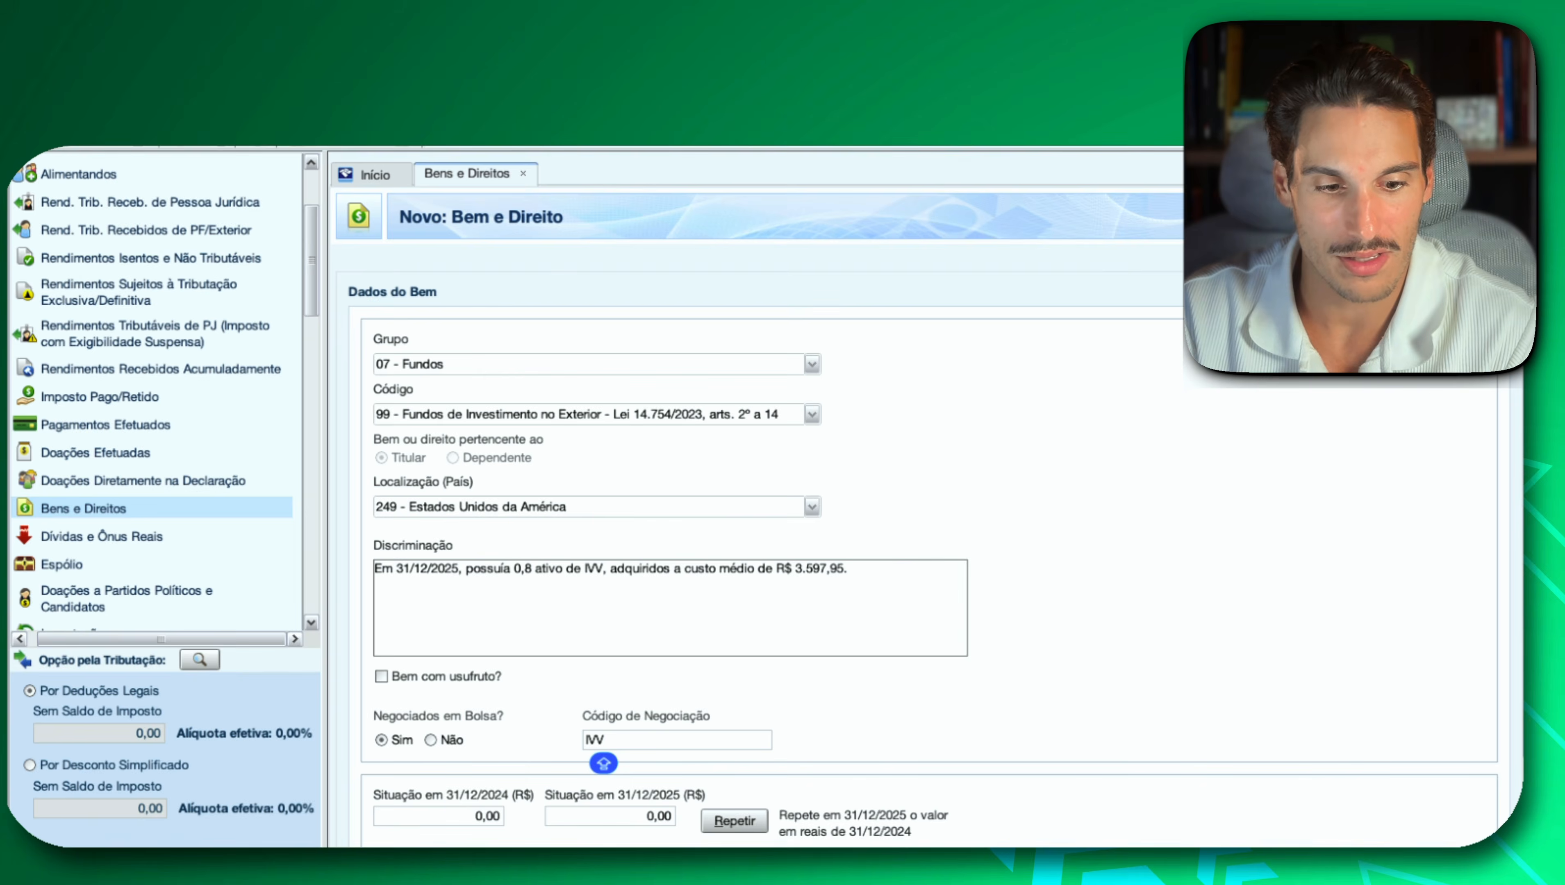
Copy the IVV 2025 amount from Investidor 10, enter 2.878,36 as Situação em 31/12/2025 in IRPF, and save the entry.
key("super+Tab")
mouse_move(930, 561)
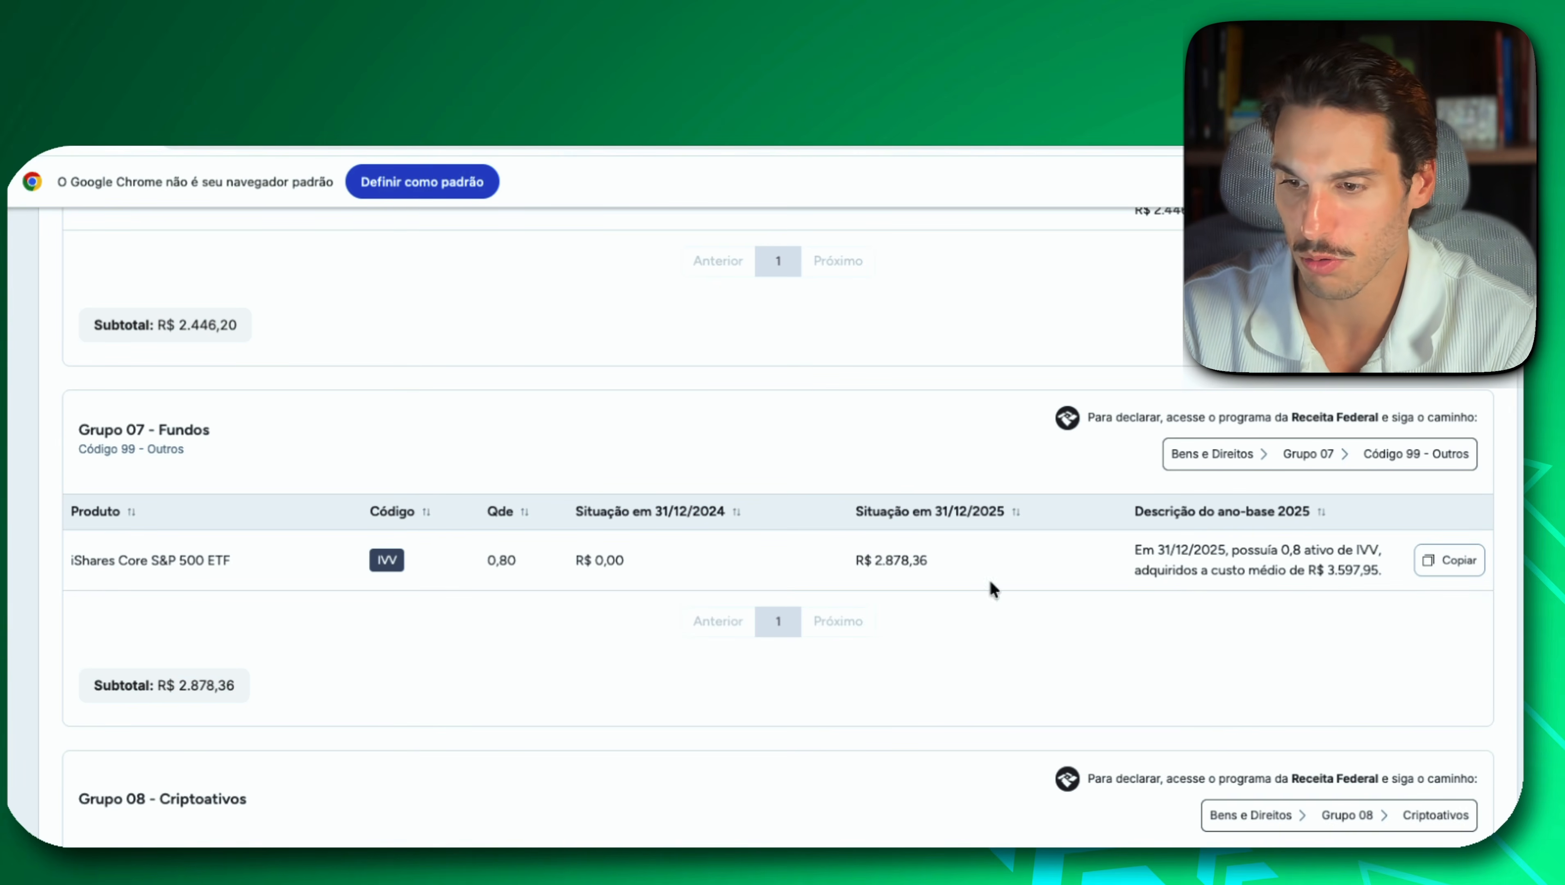
key("super+Tab")
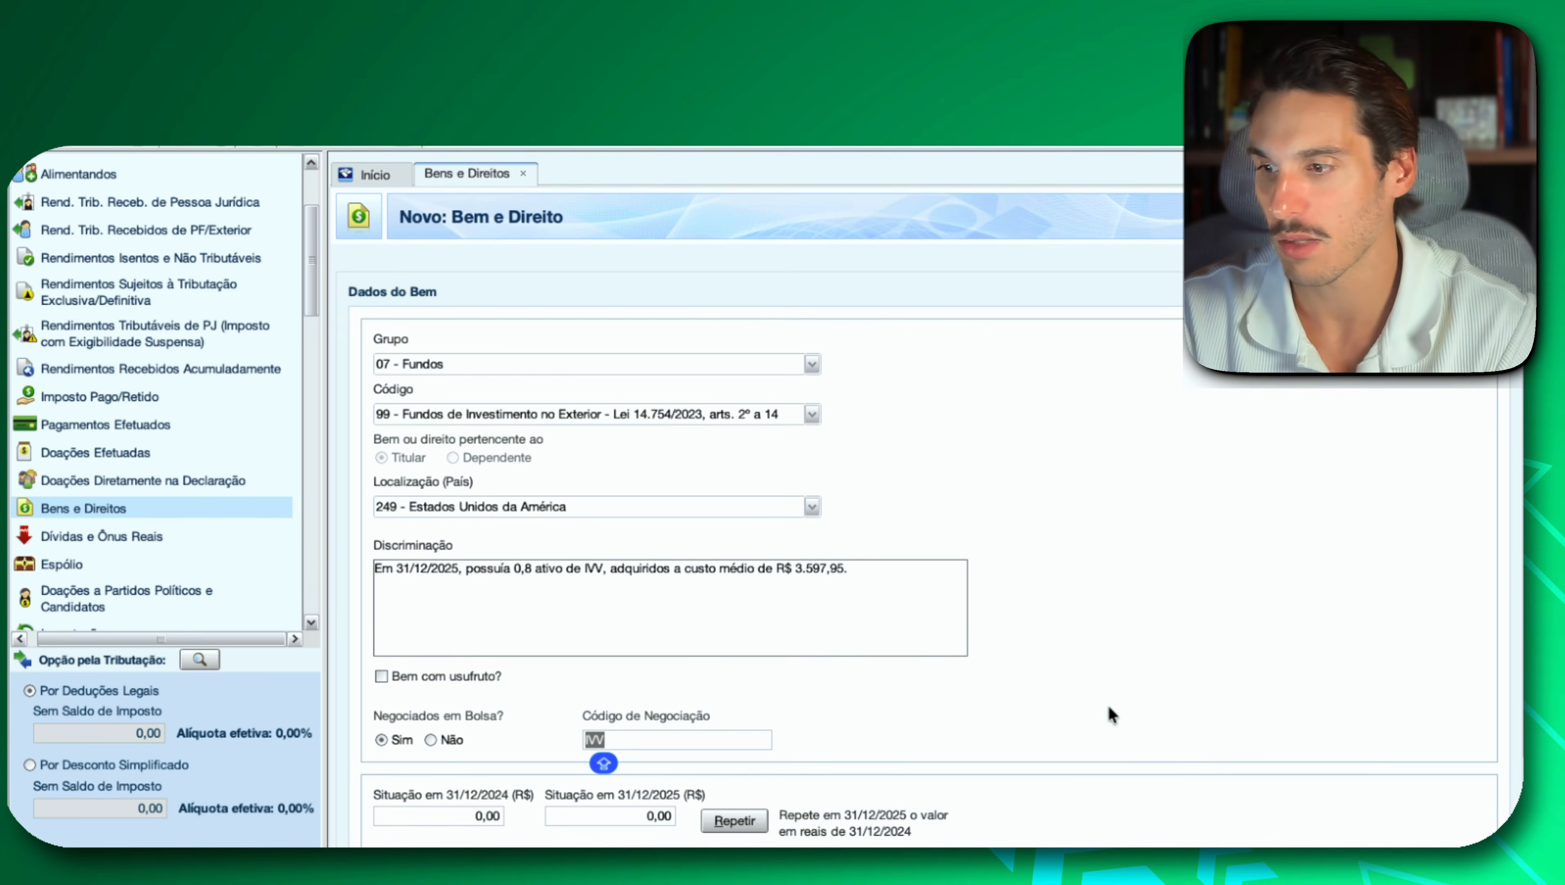
left_click(623, 814)
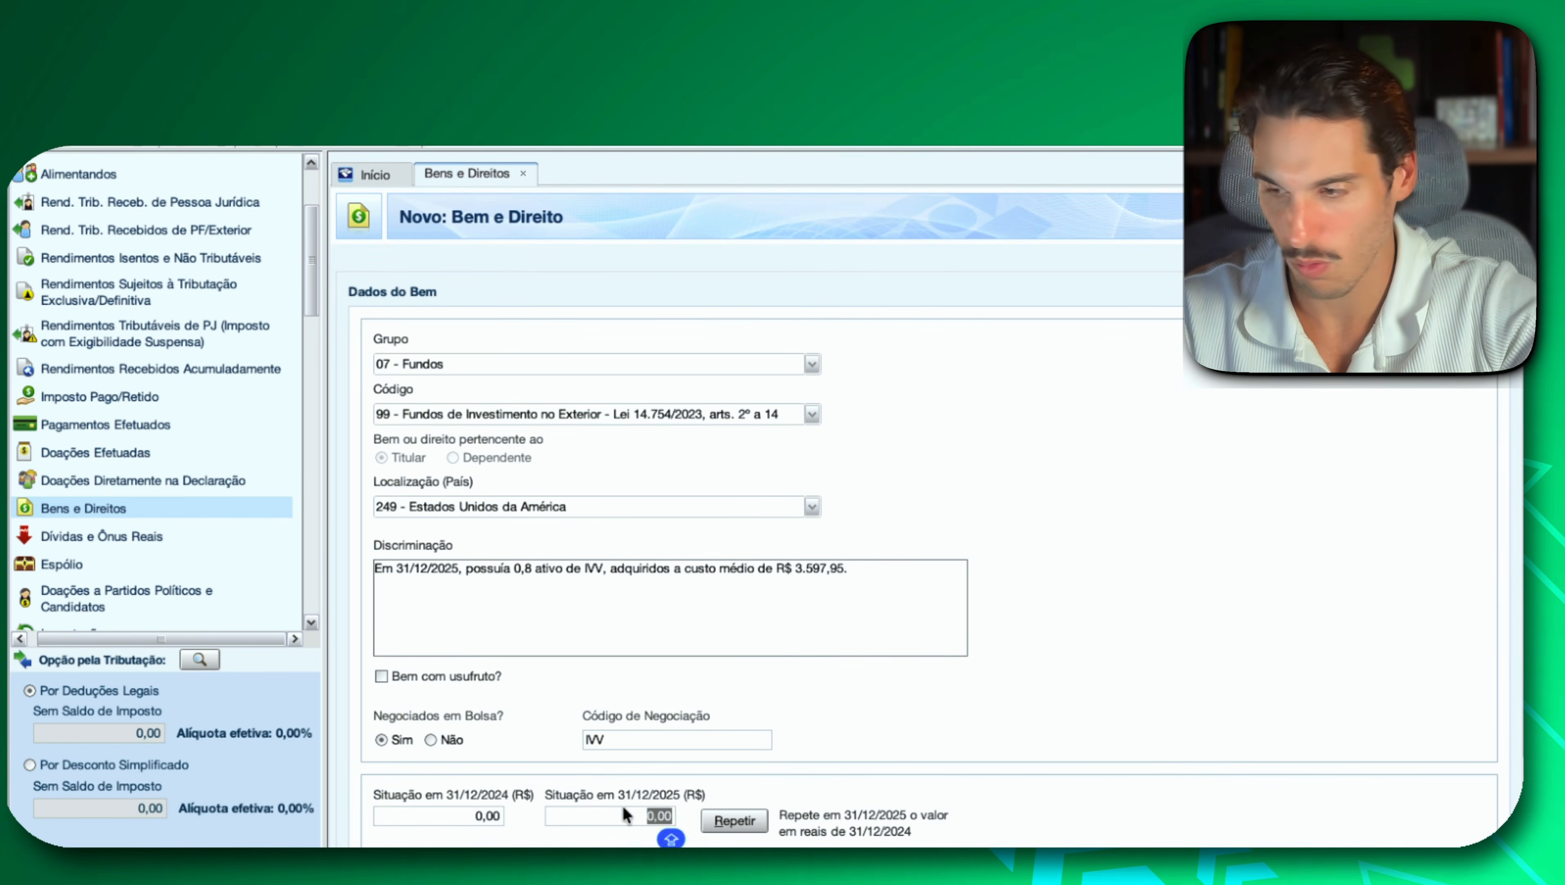
key("super+v")
left_click(1168, 865)
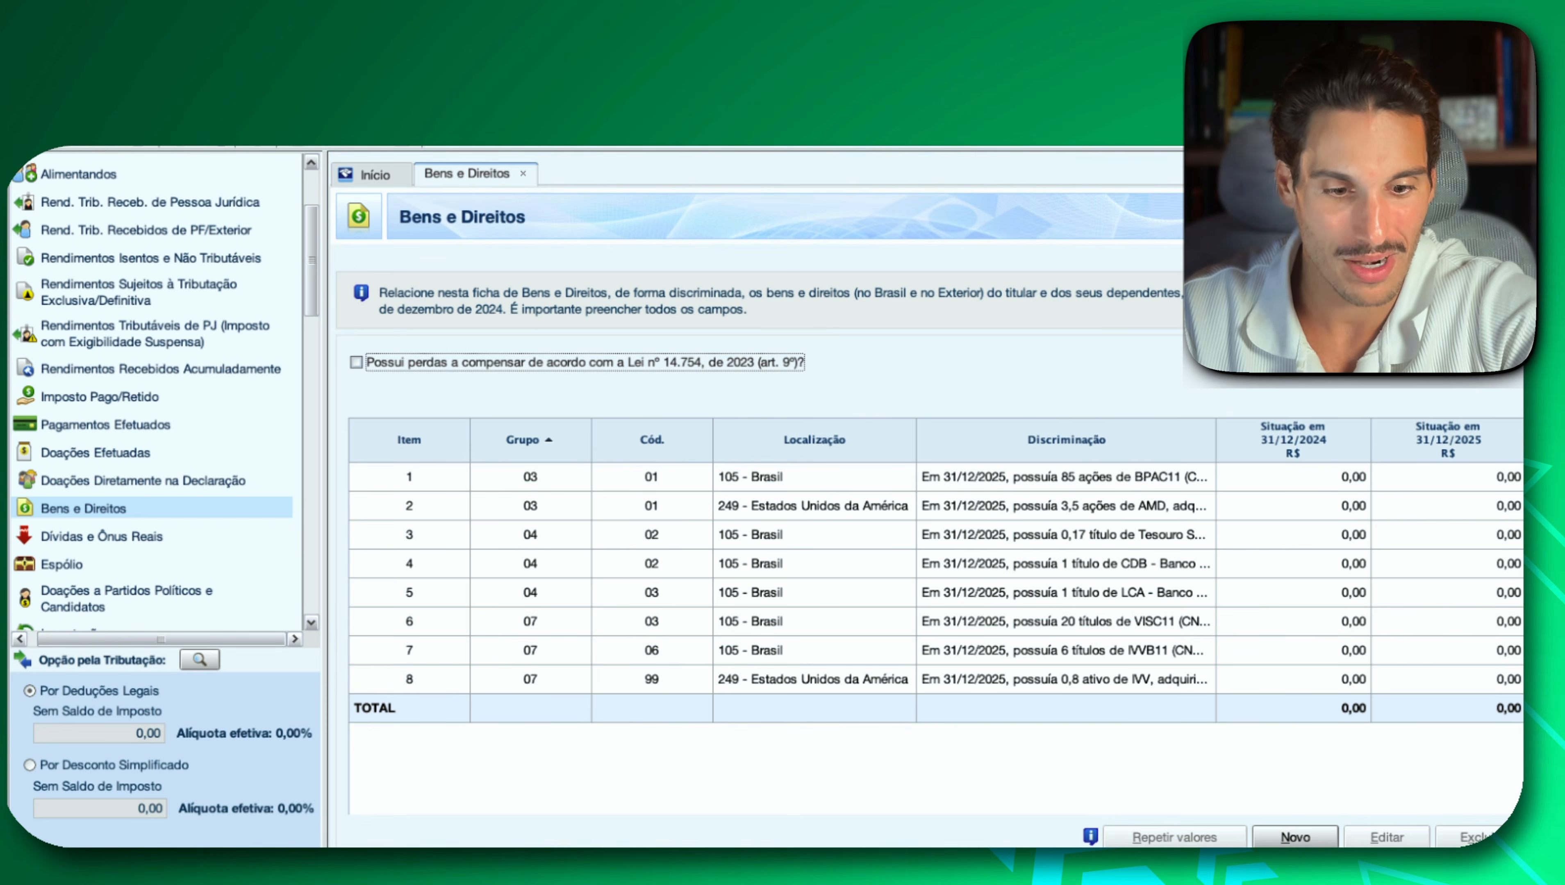
In Investidor 10, review the Grupo 08 - Criptoativos and Grupo 99 - Outros Bens e Direitos sections, including the Bitcoin description.
key("super+Tab")
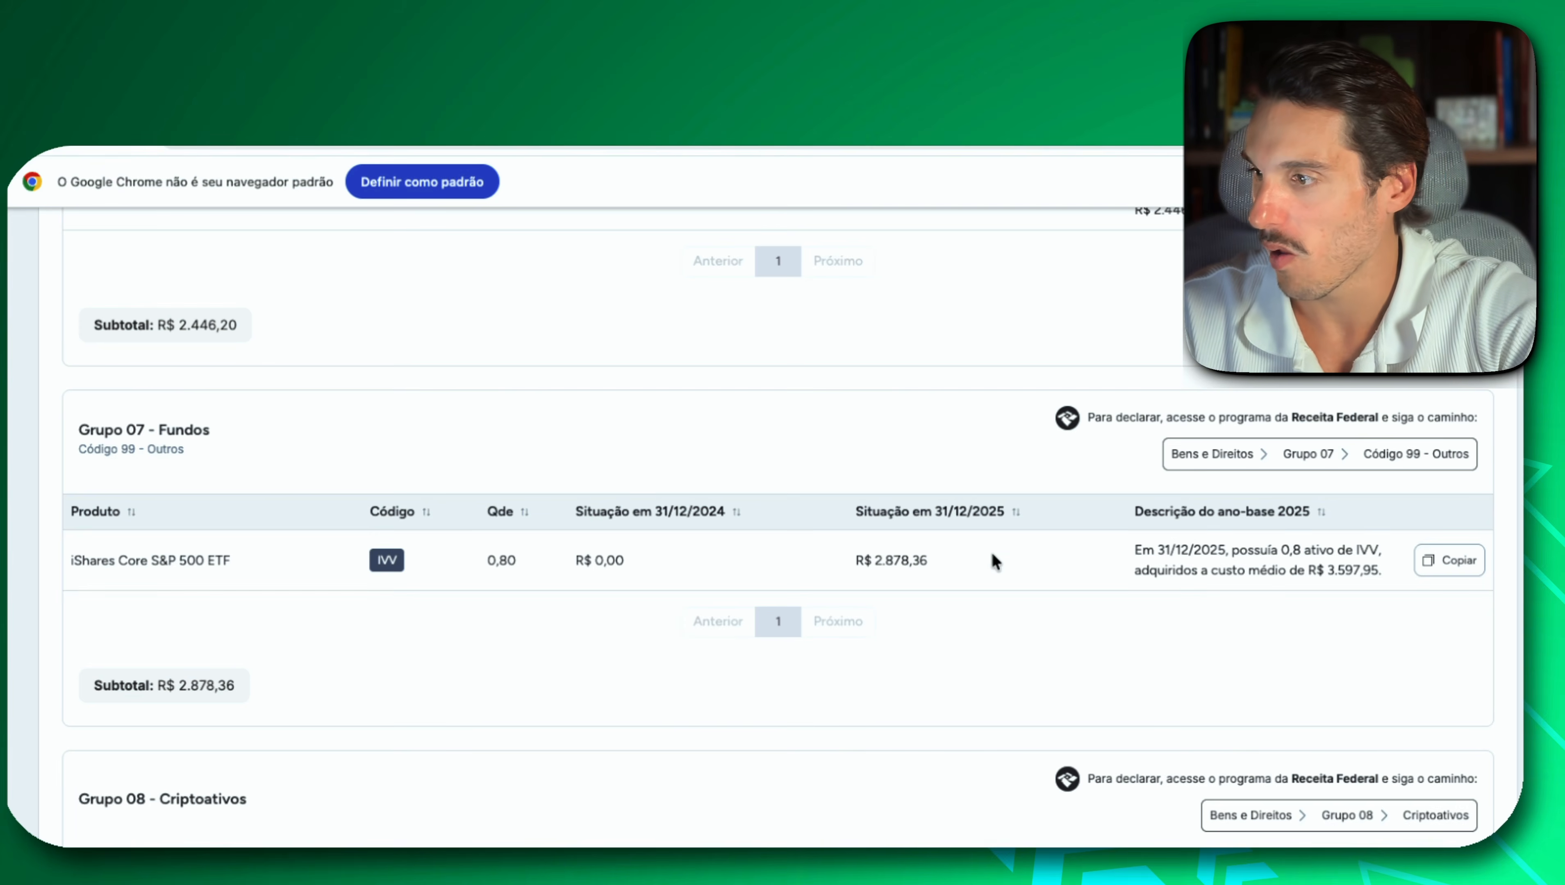
scroll(684, 699, "down", 2)
scroll(682, 689, "down", 5)
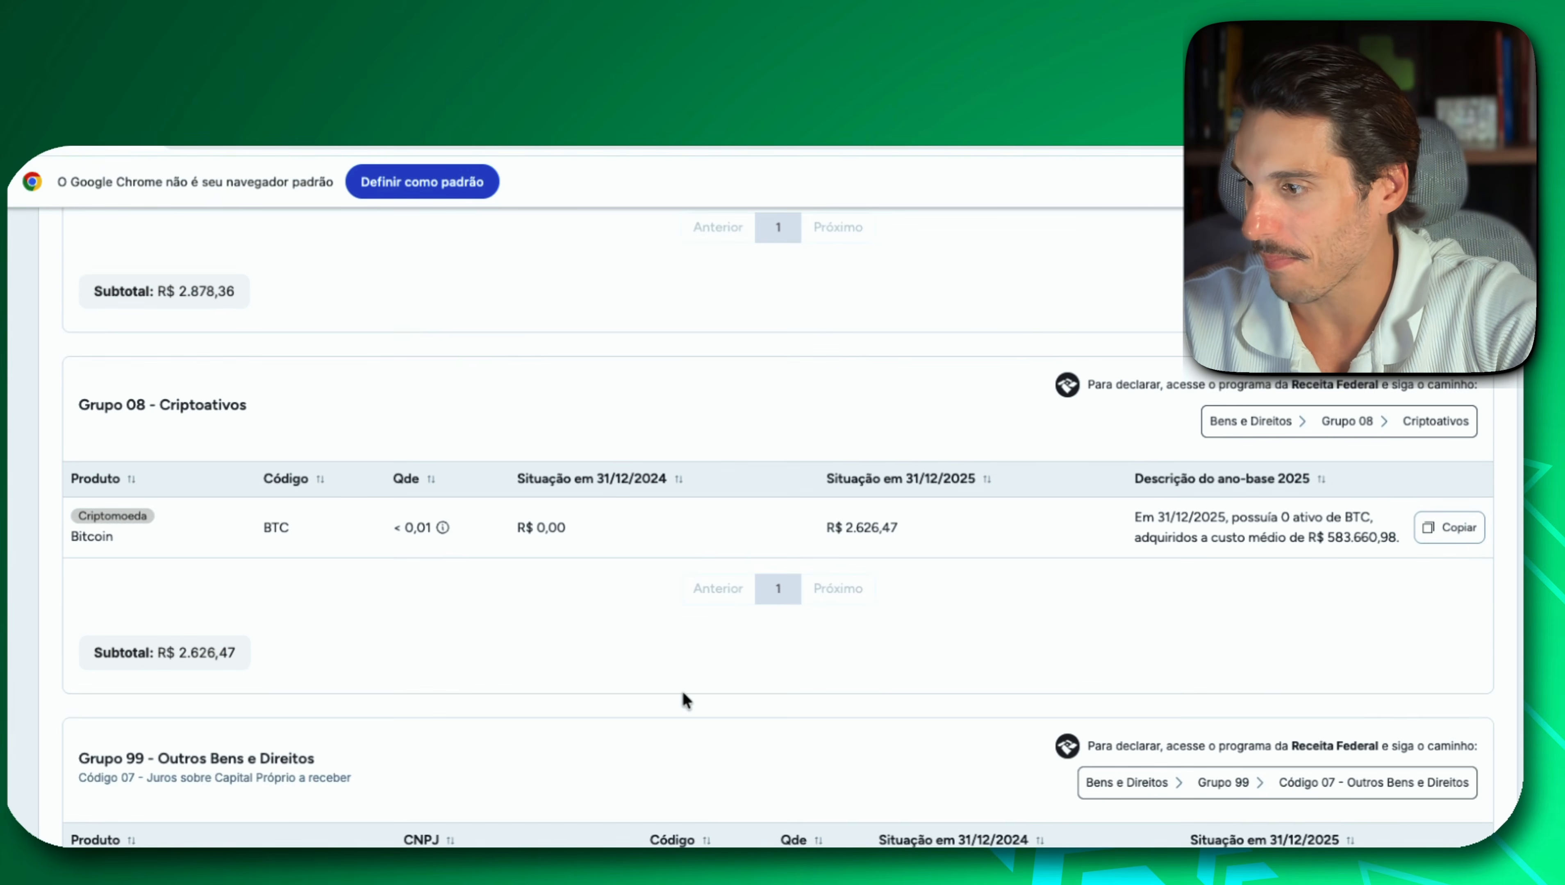
scroll(523, 677, "down", 3)
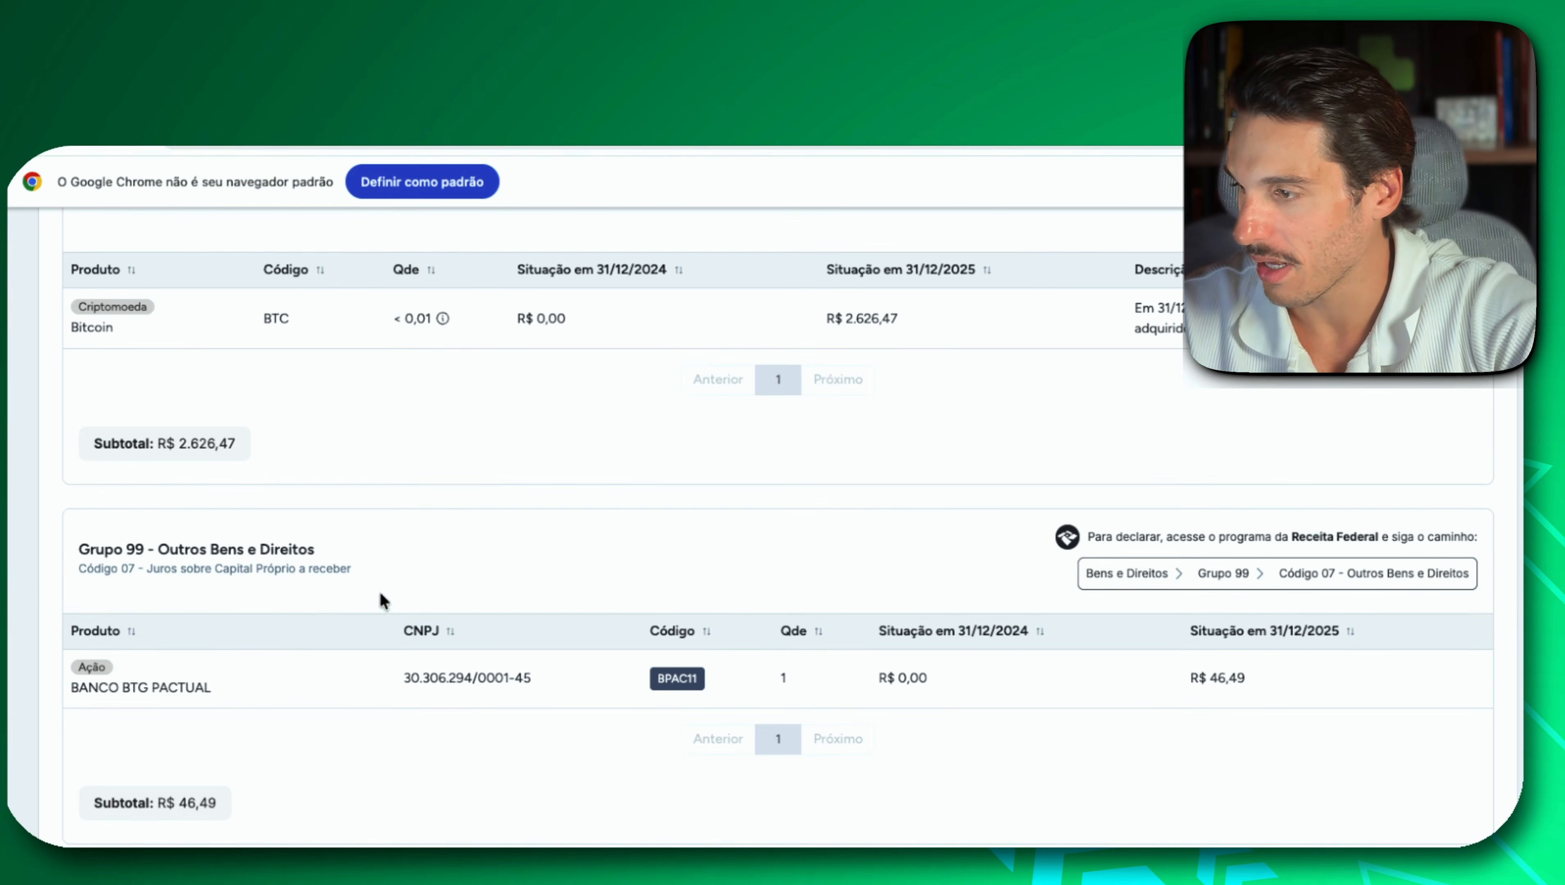
scroll(281, 584, "down", 3)
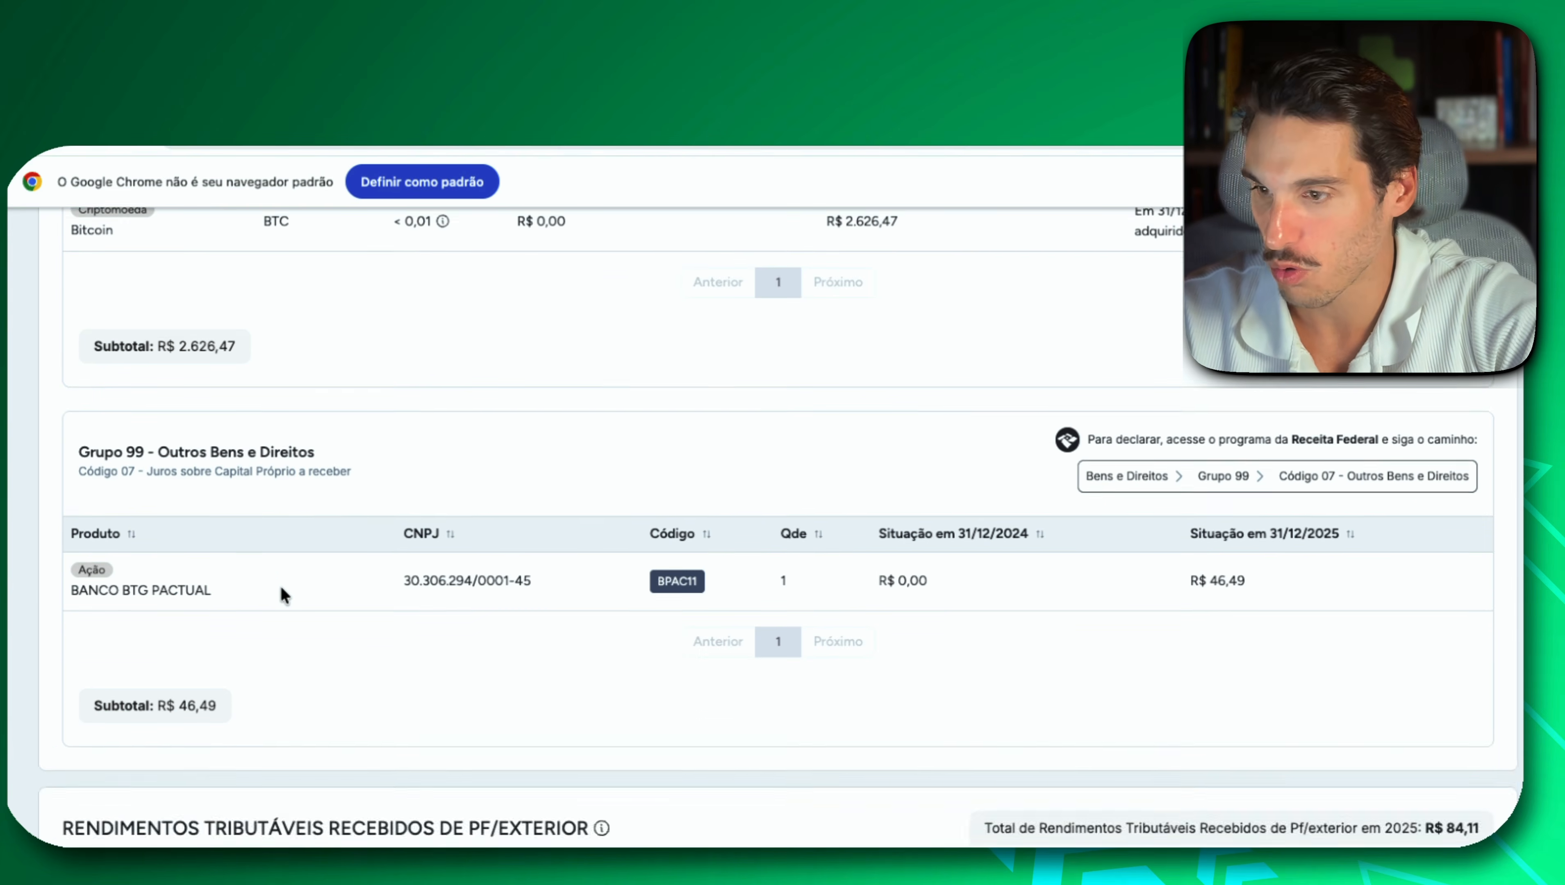
scroll(280, 585, "up", 5)
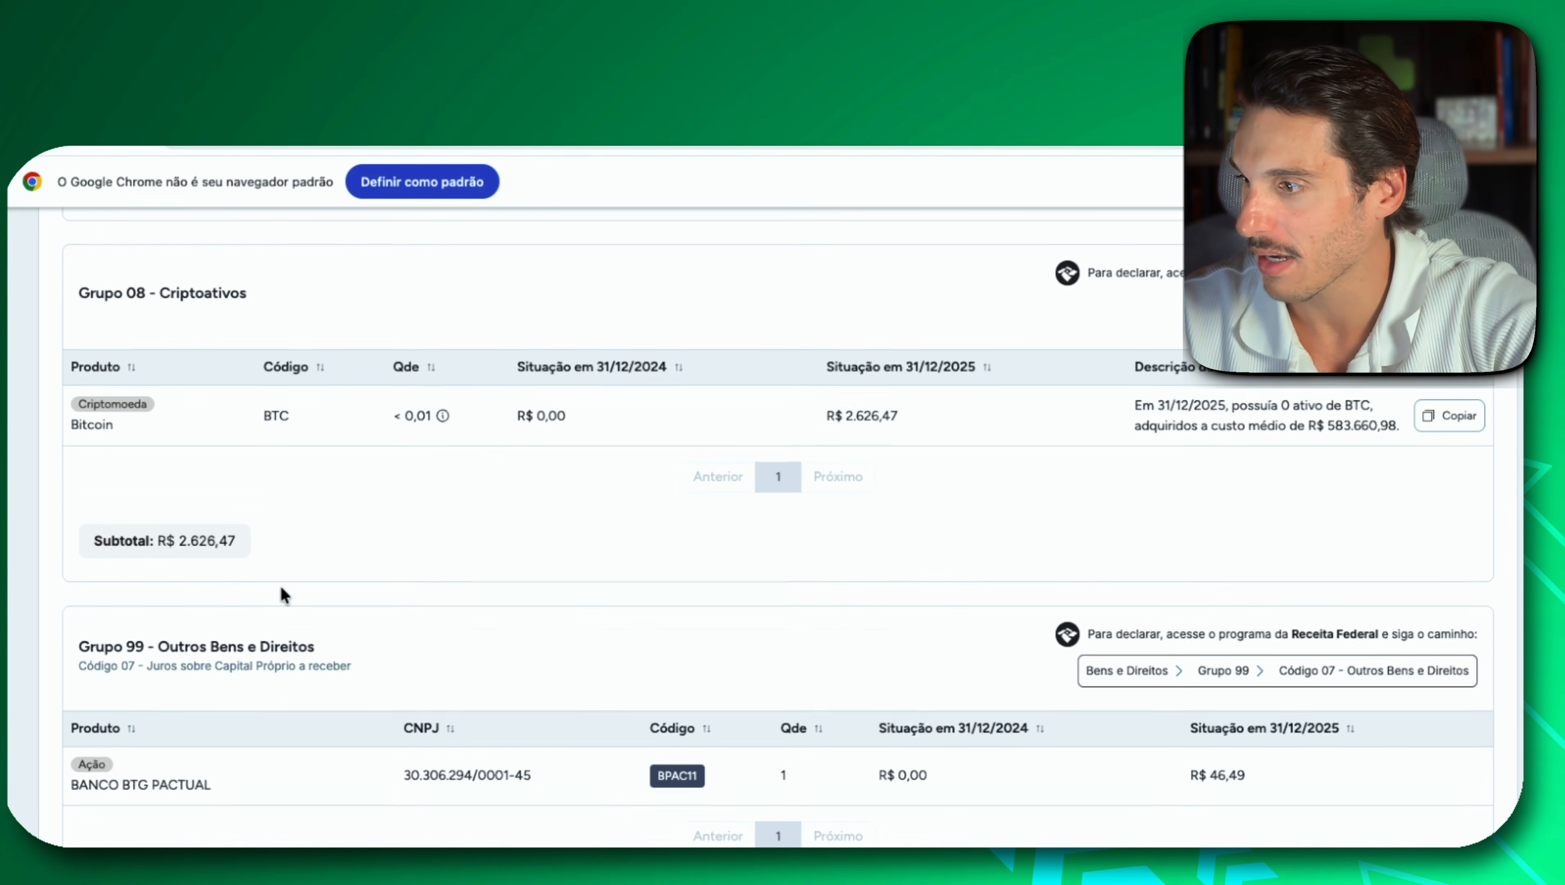
scroll(393, 702, "up", 5)
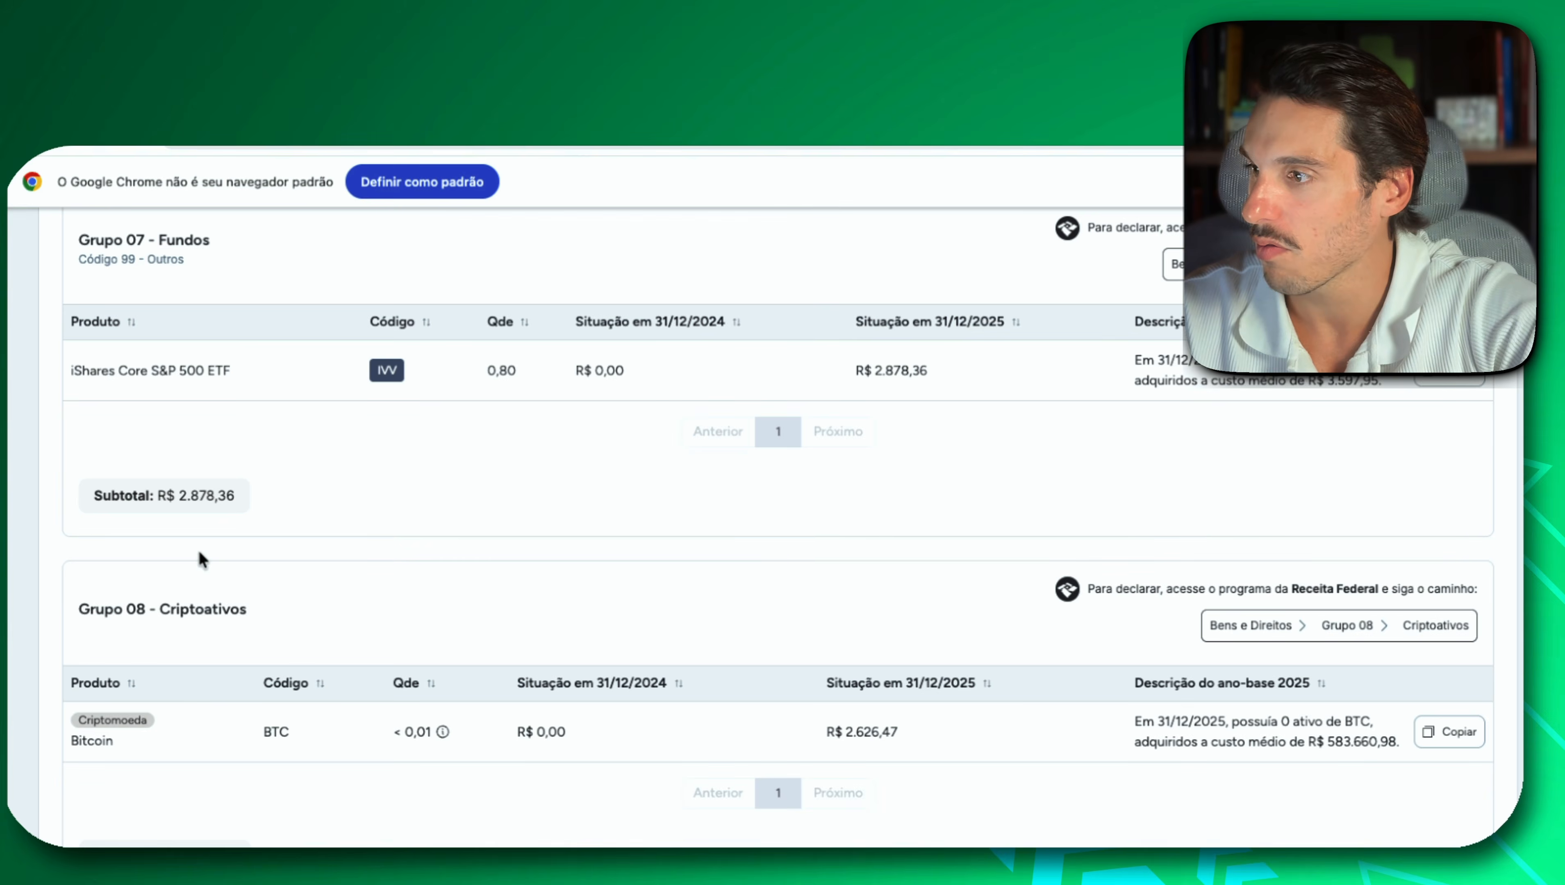
scroll(199, 554, "up", 1)
scroll(200, 552, "down", 1)
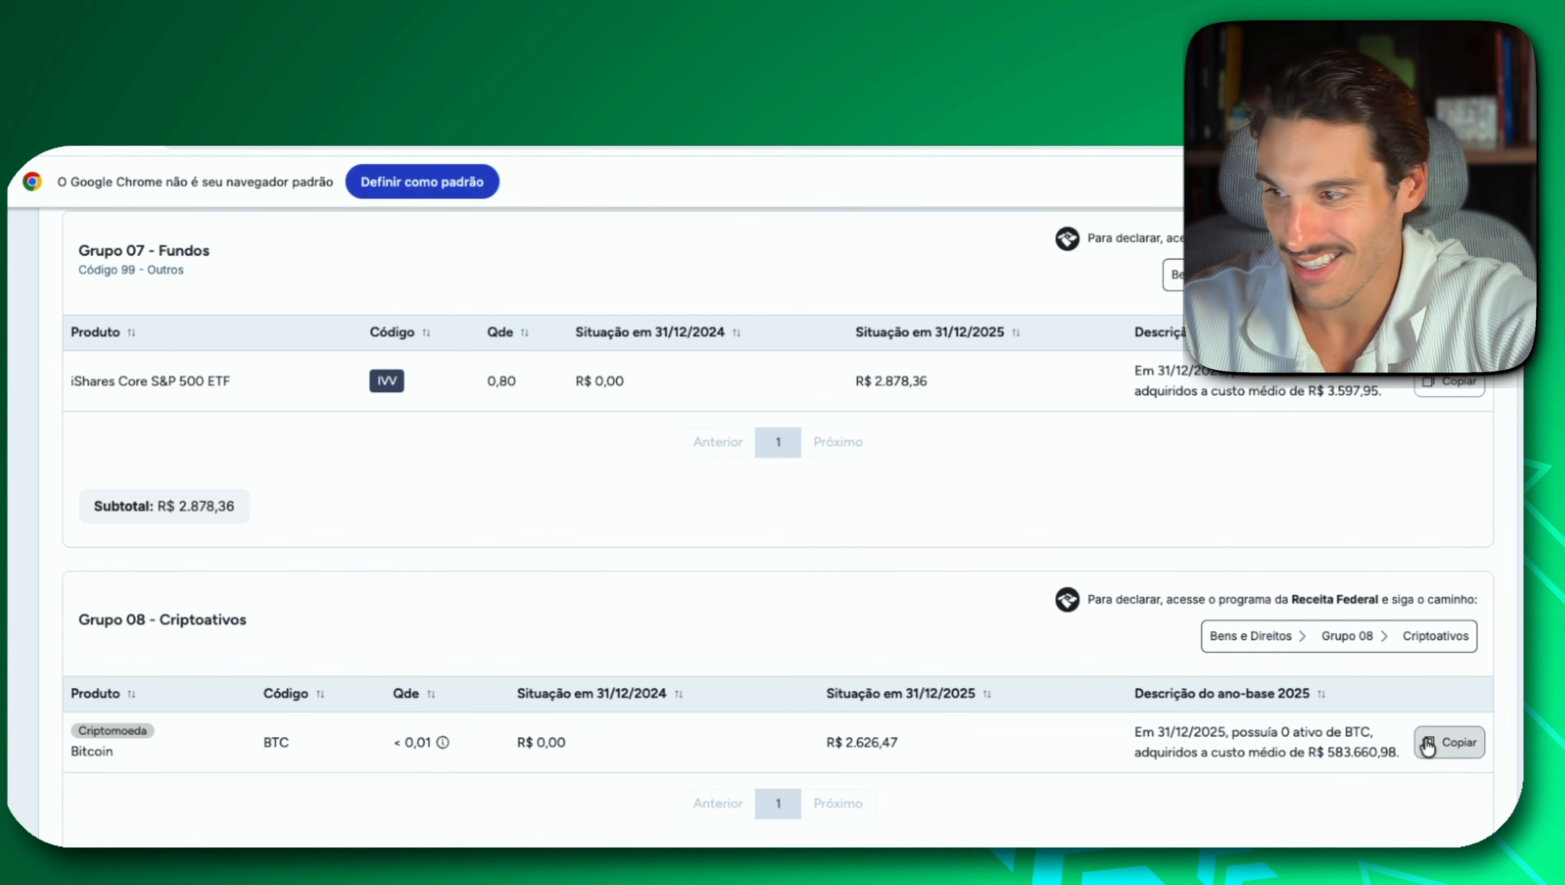
scroll(77, 628, "up", 1)
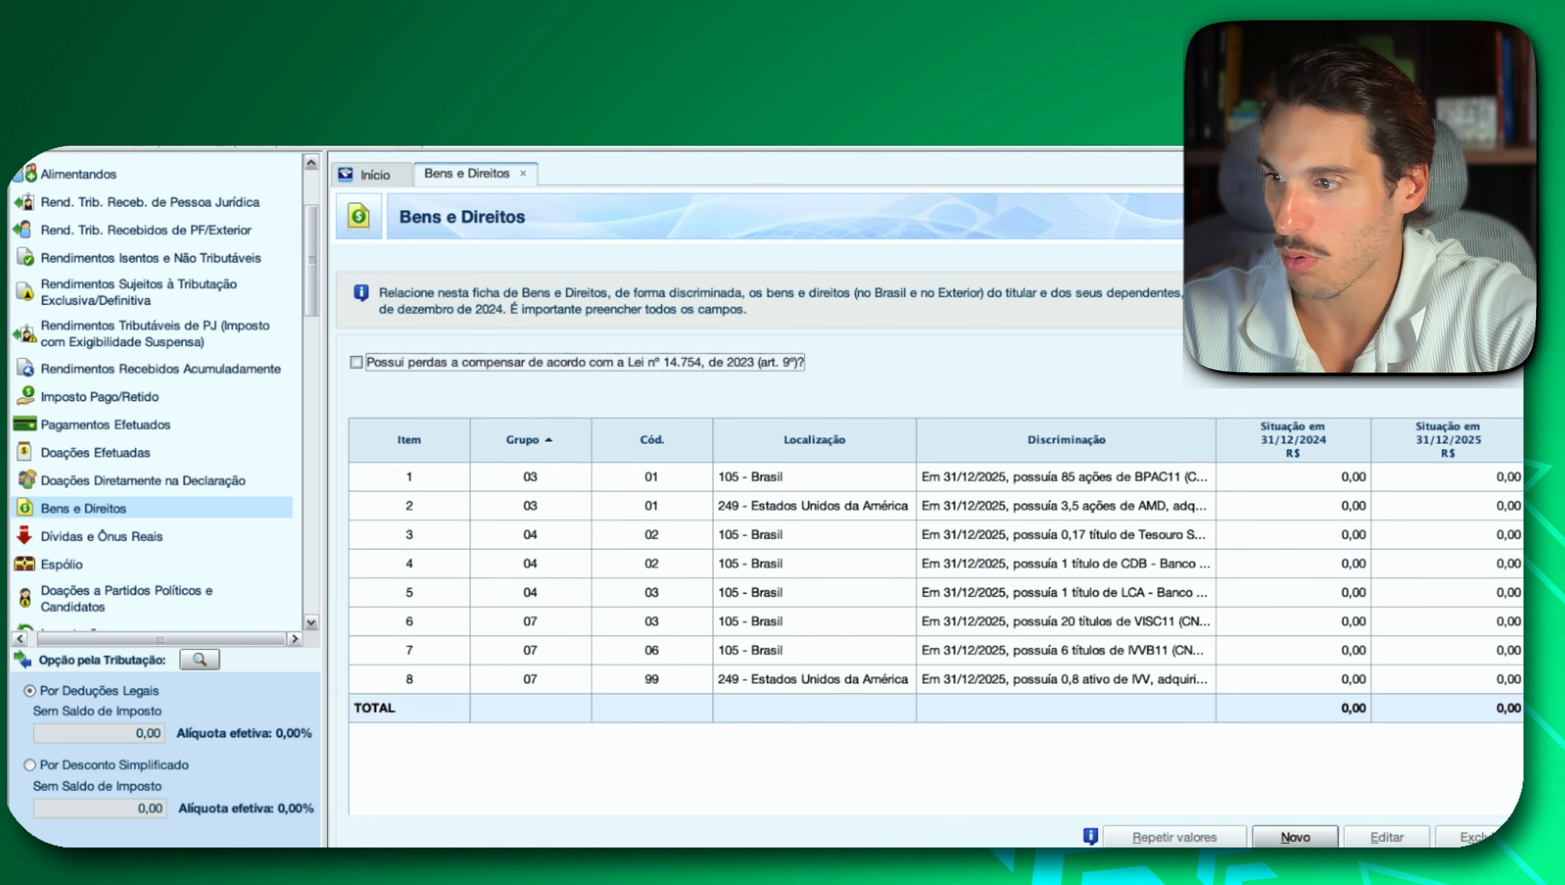
Create a new Bens e Direitos entry with Grupo 08 - Criptoativos and Código 01 - Criptoativo Bitcoin - BTC.
left_click(1294, 840)
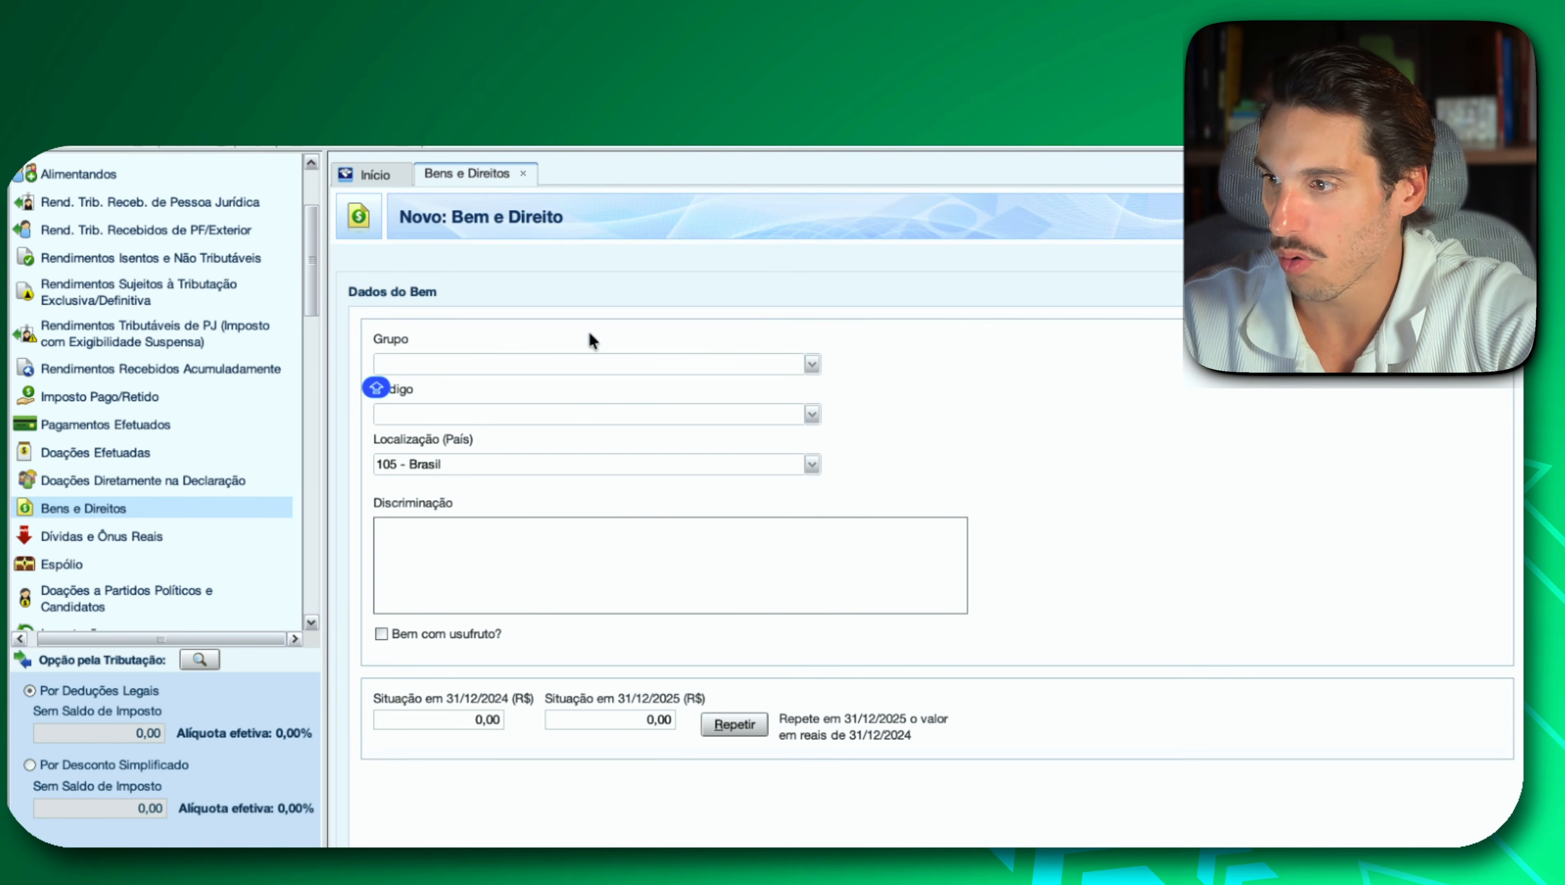
left_click(812, 364)
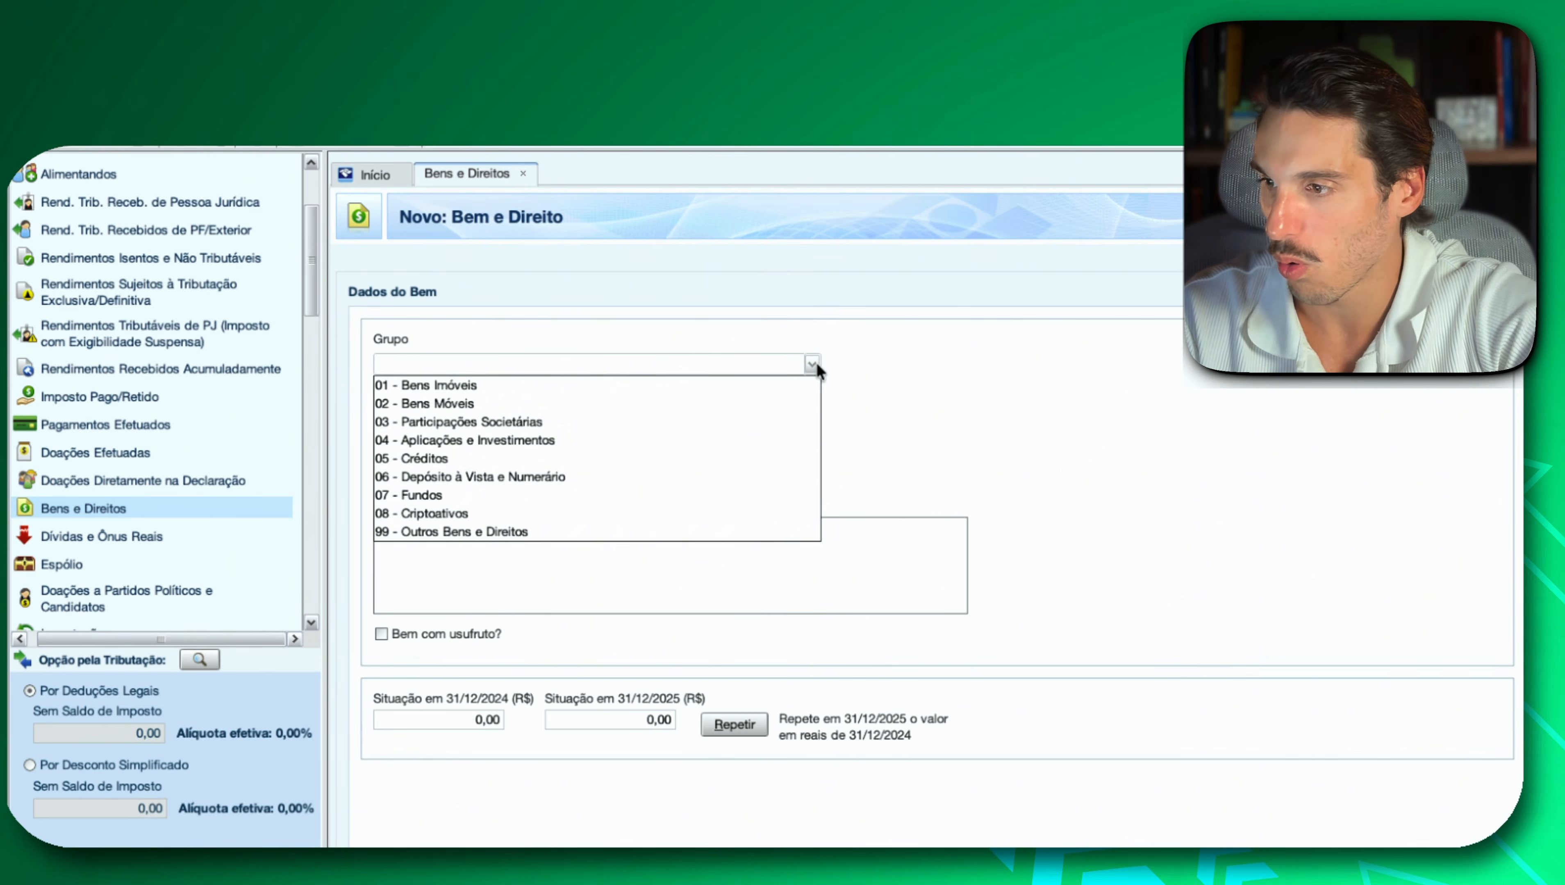
left_click(573, 513)
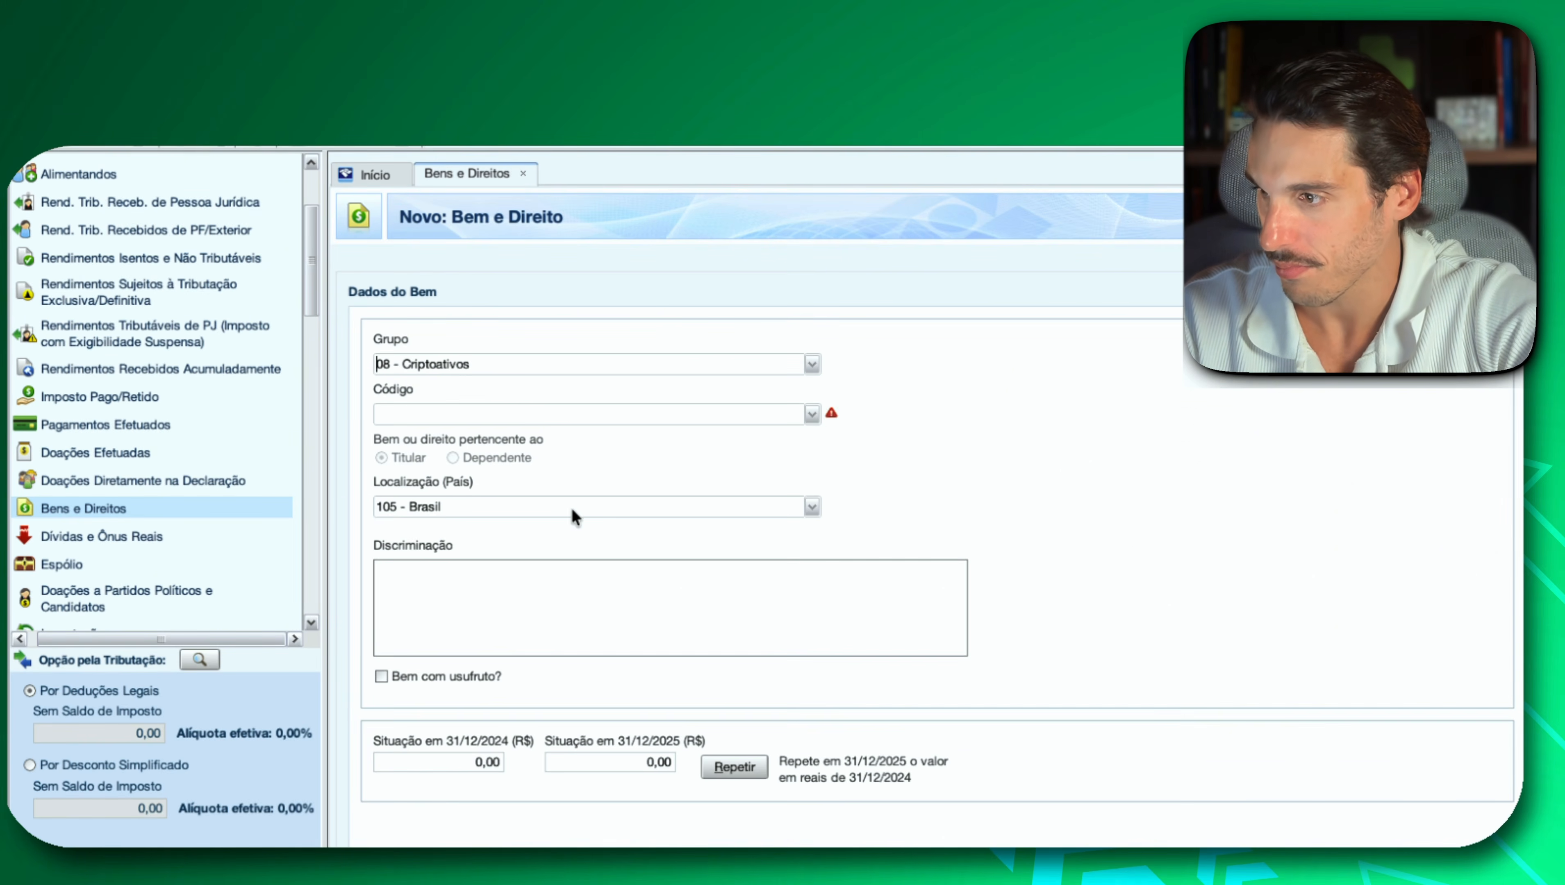
left_click(812, 414)
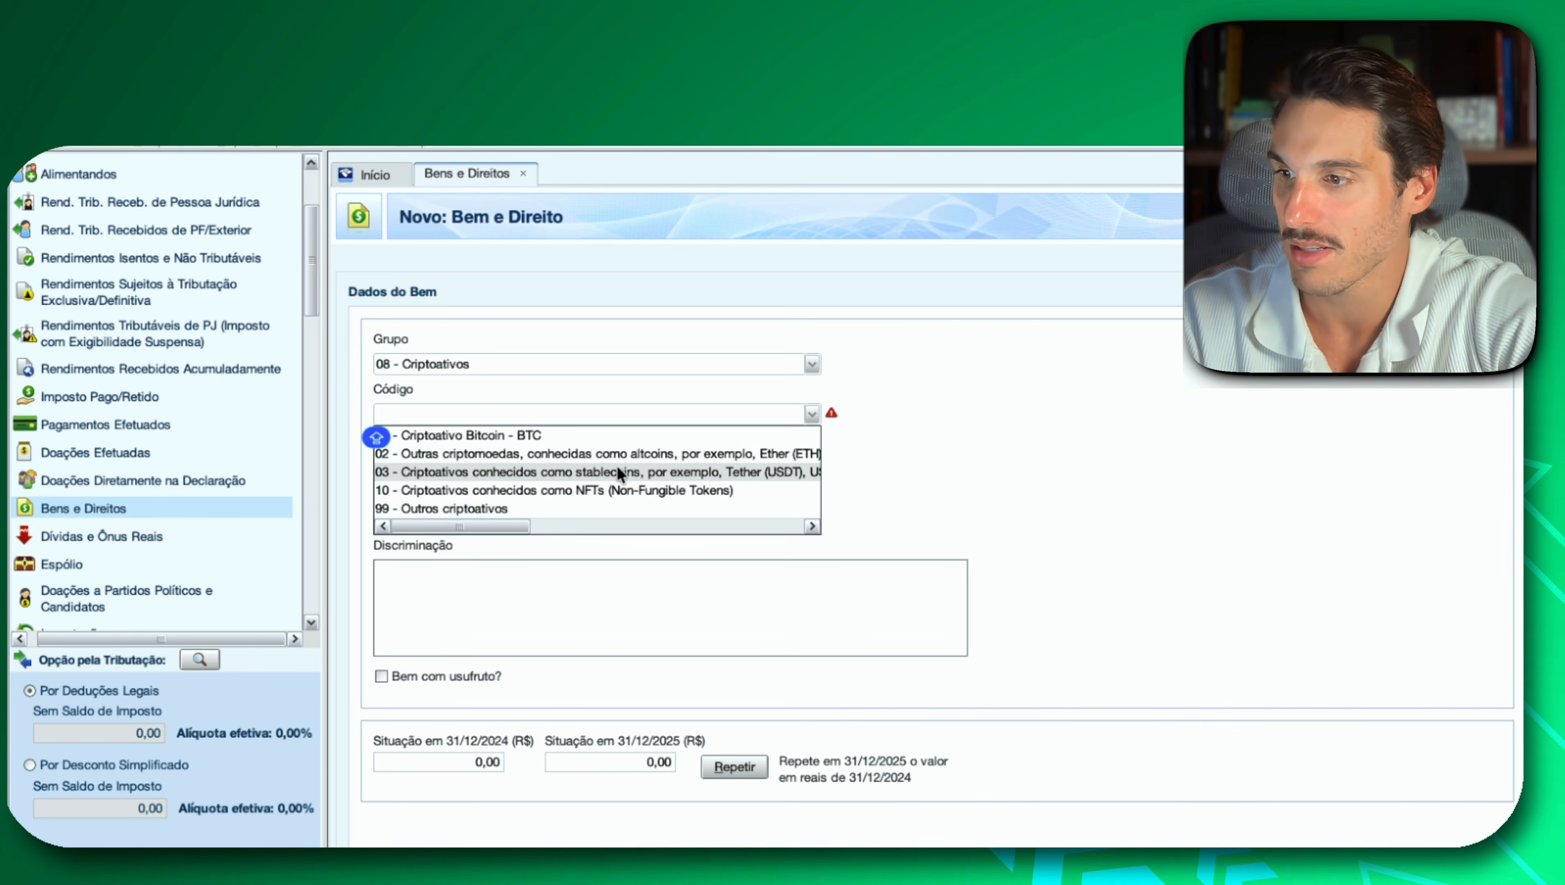
left_click(586, 436)
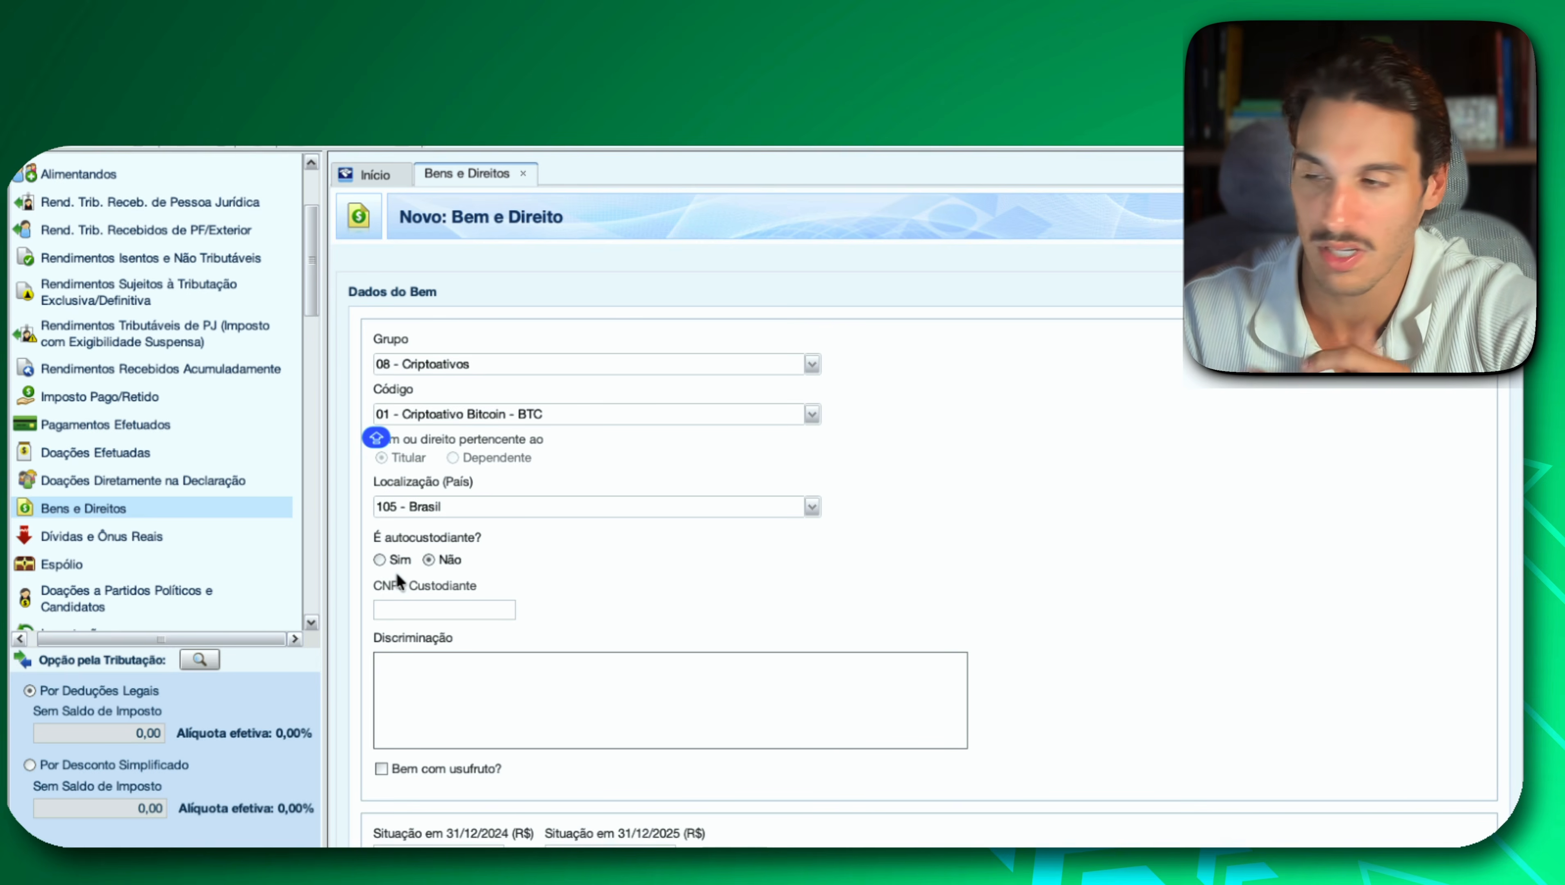
Paste the Bitcoin description copied from Investidor 10 as the entry's Discriminação.
left_click(481, 676)
key("super+v")
key("Caps_Lock")
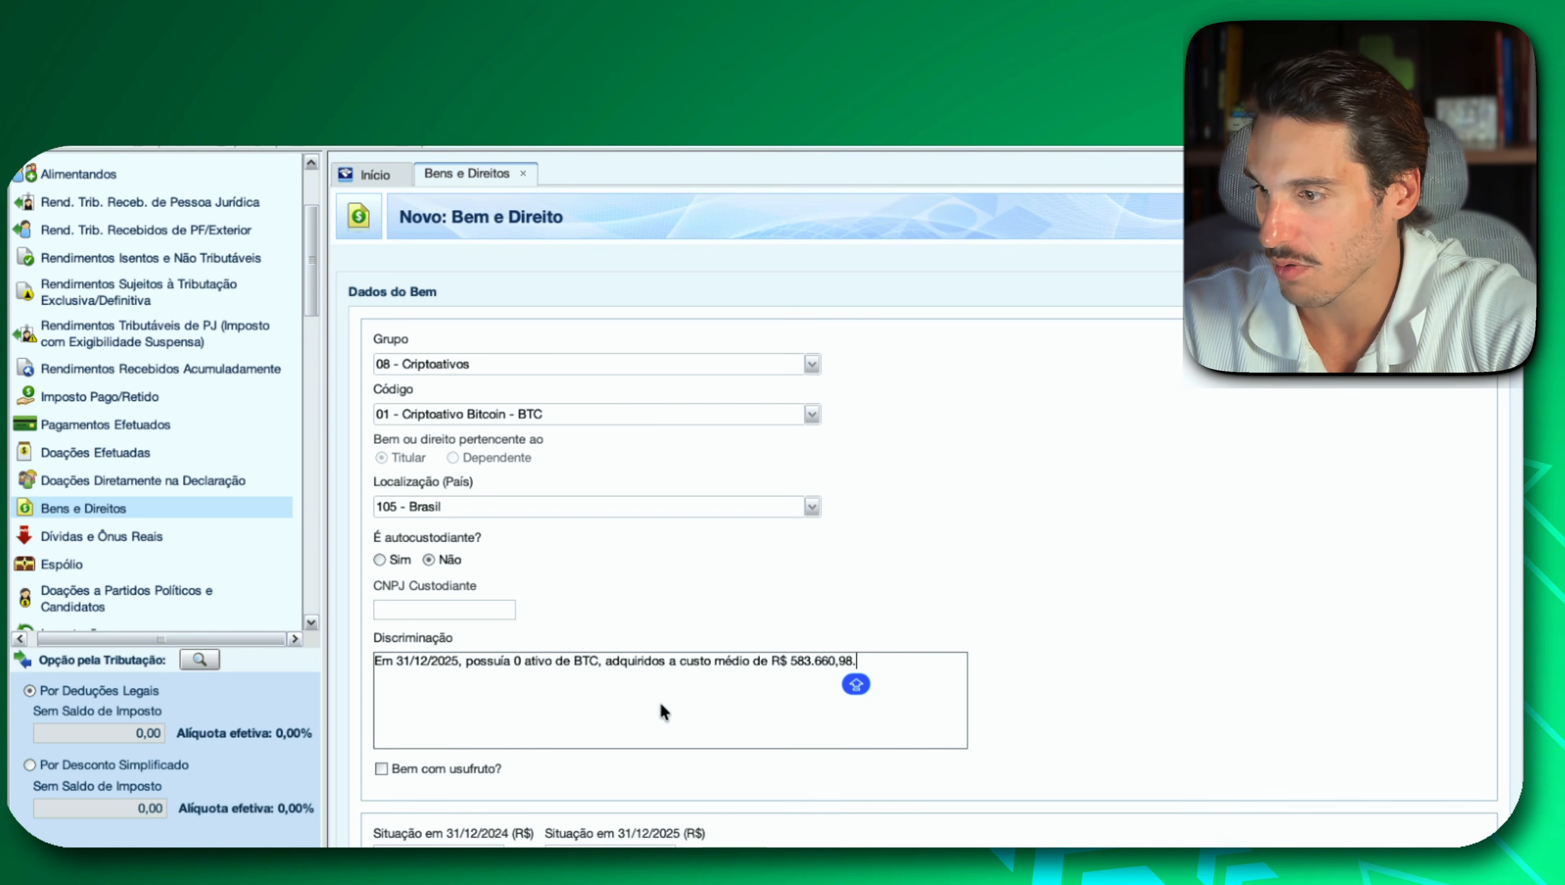
Check the exact Bitcoin quantity in Investidor 10 and set the amount in IRPF's Discriminação to 0,0045 ativo de BTC.
left_click(521, 662)
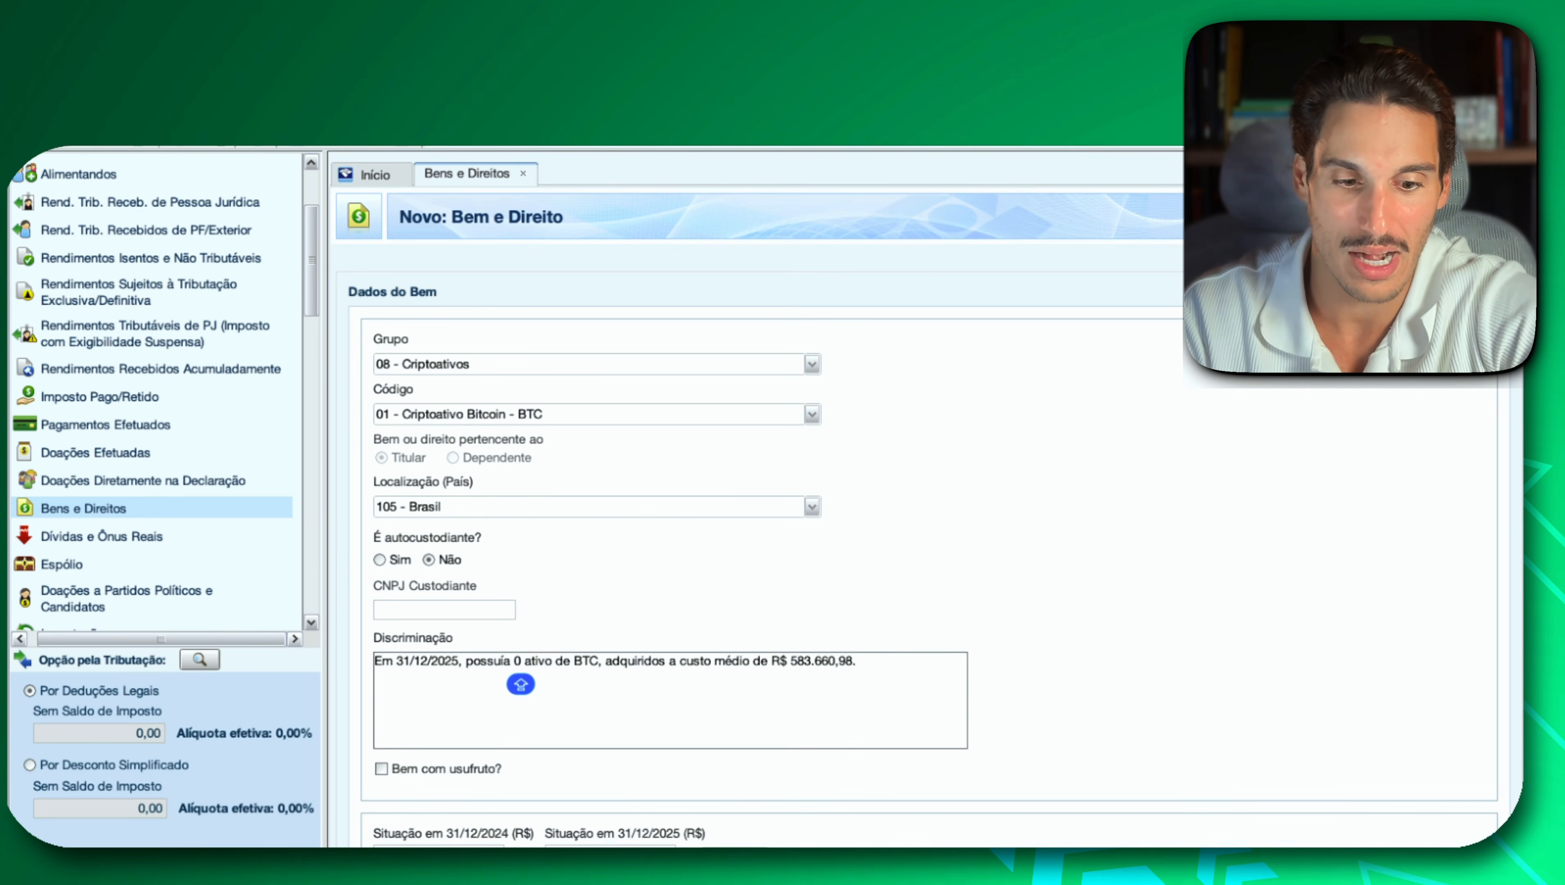
key("super+Tab")
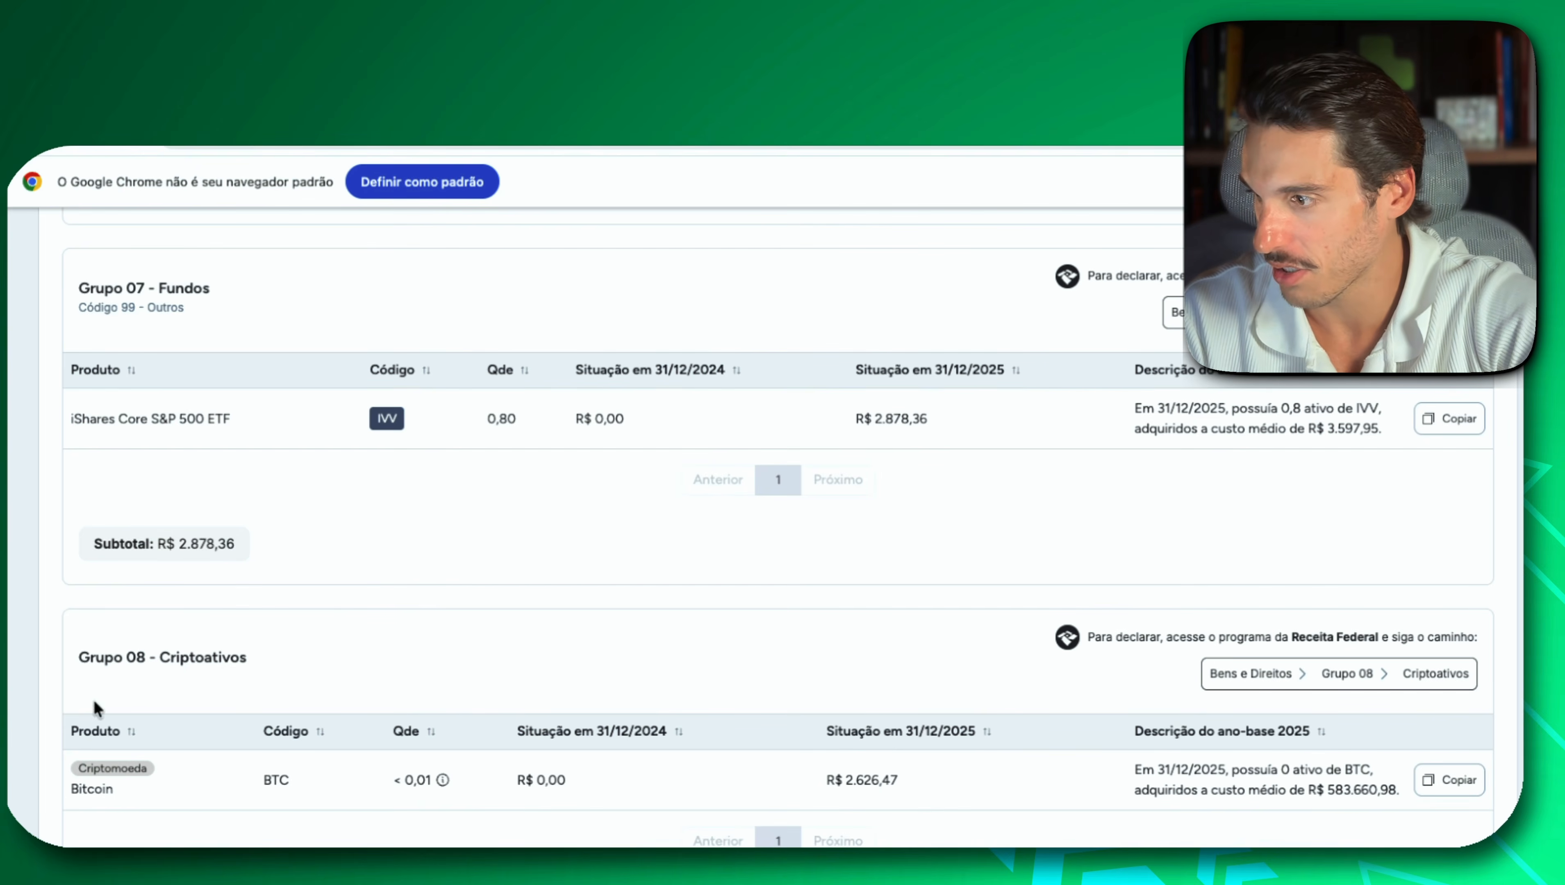
scroll(468, 740, "down", 1)
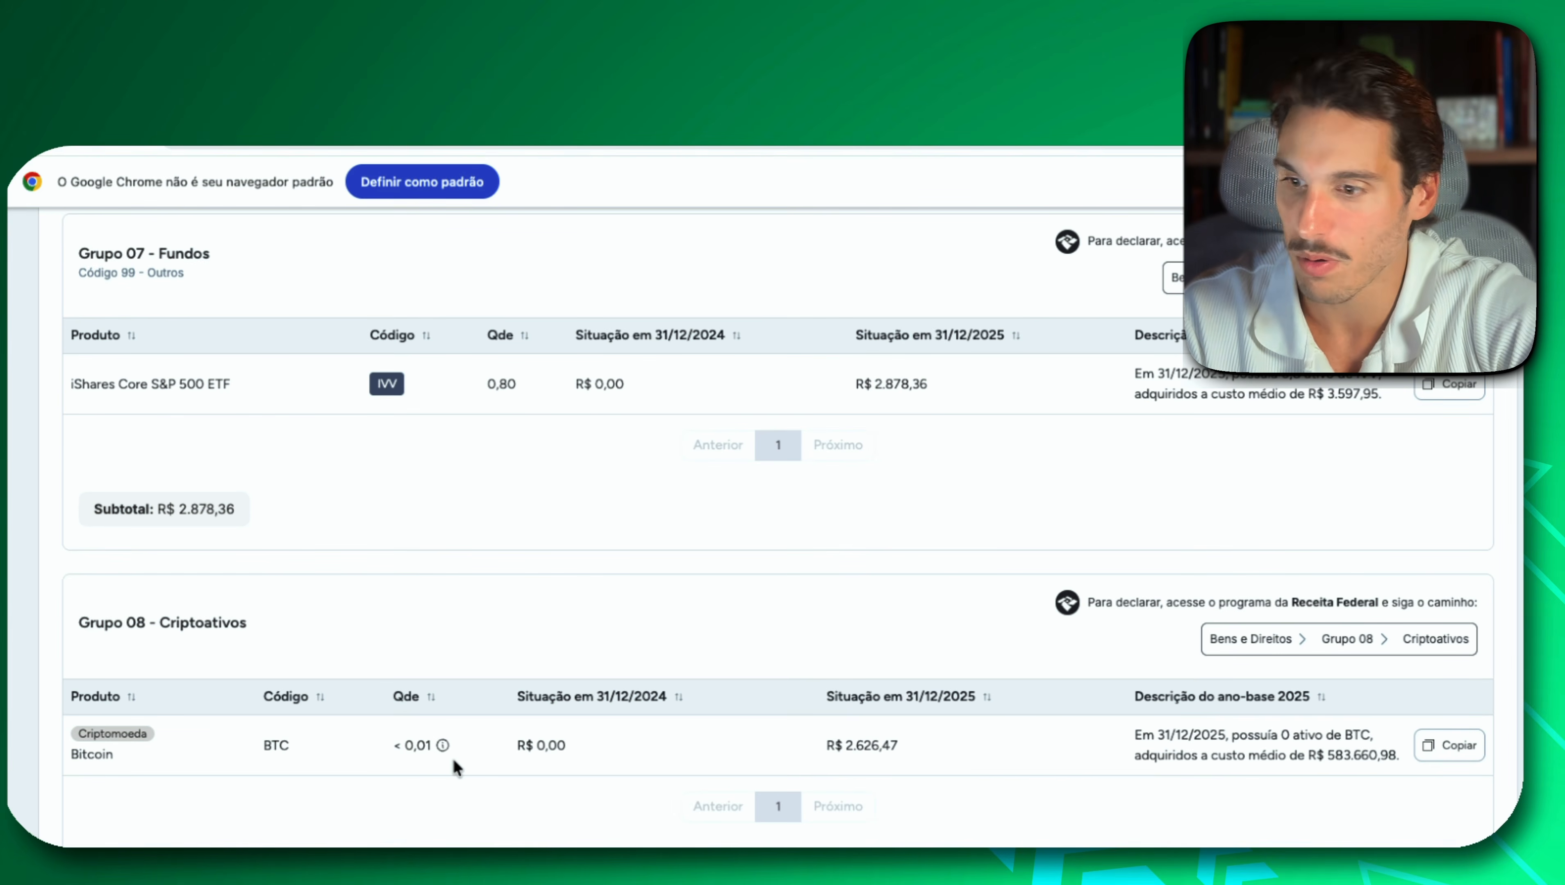
mouse_move(444, 747)
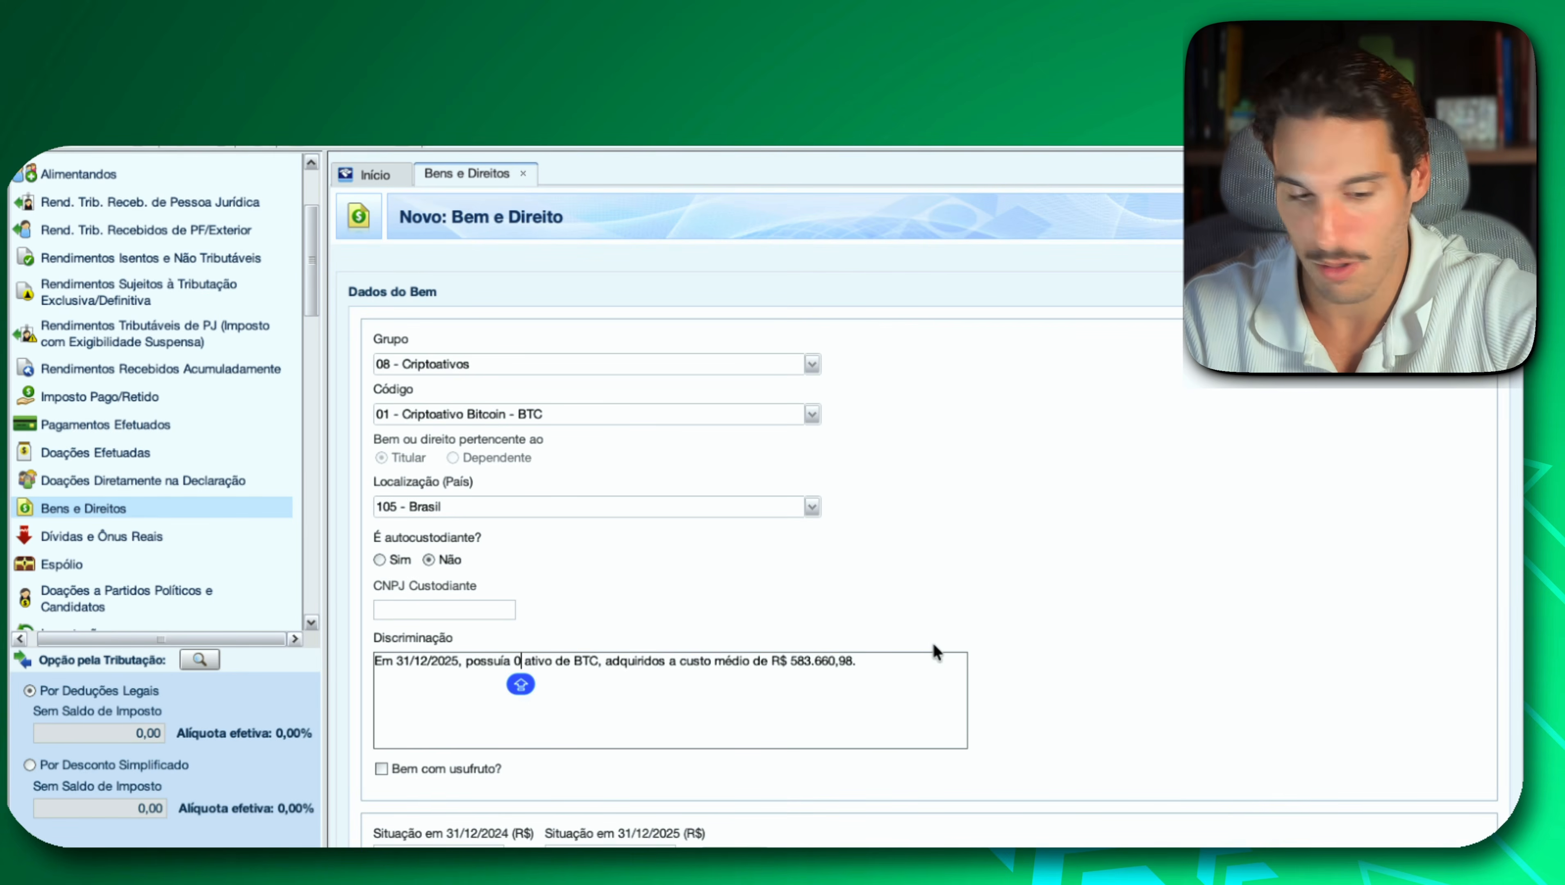
type(",0045 ativo de BTC, adquiridos a custo médio de R$ 583.660,98.")
key("Caps_Lock")
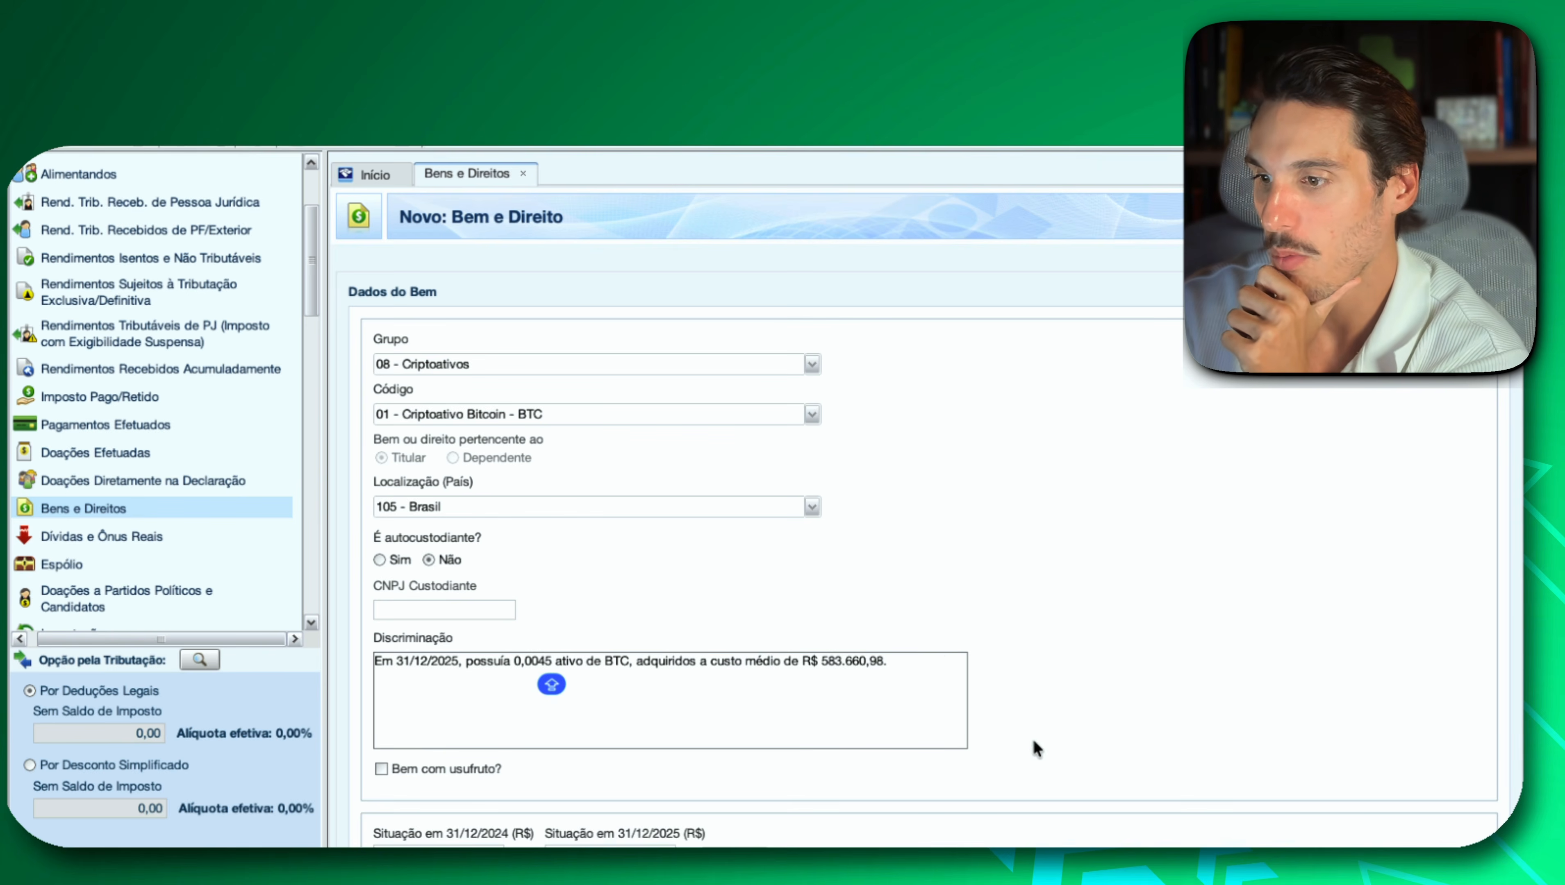
Copy the Bitcoin 2025 amount from Investidor 10 and enter 2.626,47 as Situação em 31/12/2025 in IRPF.
left_click(800, 659)
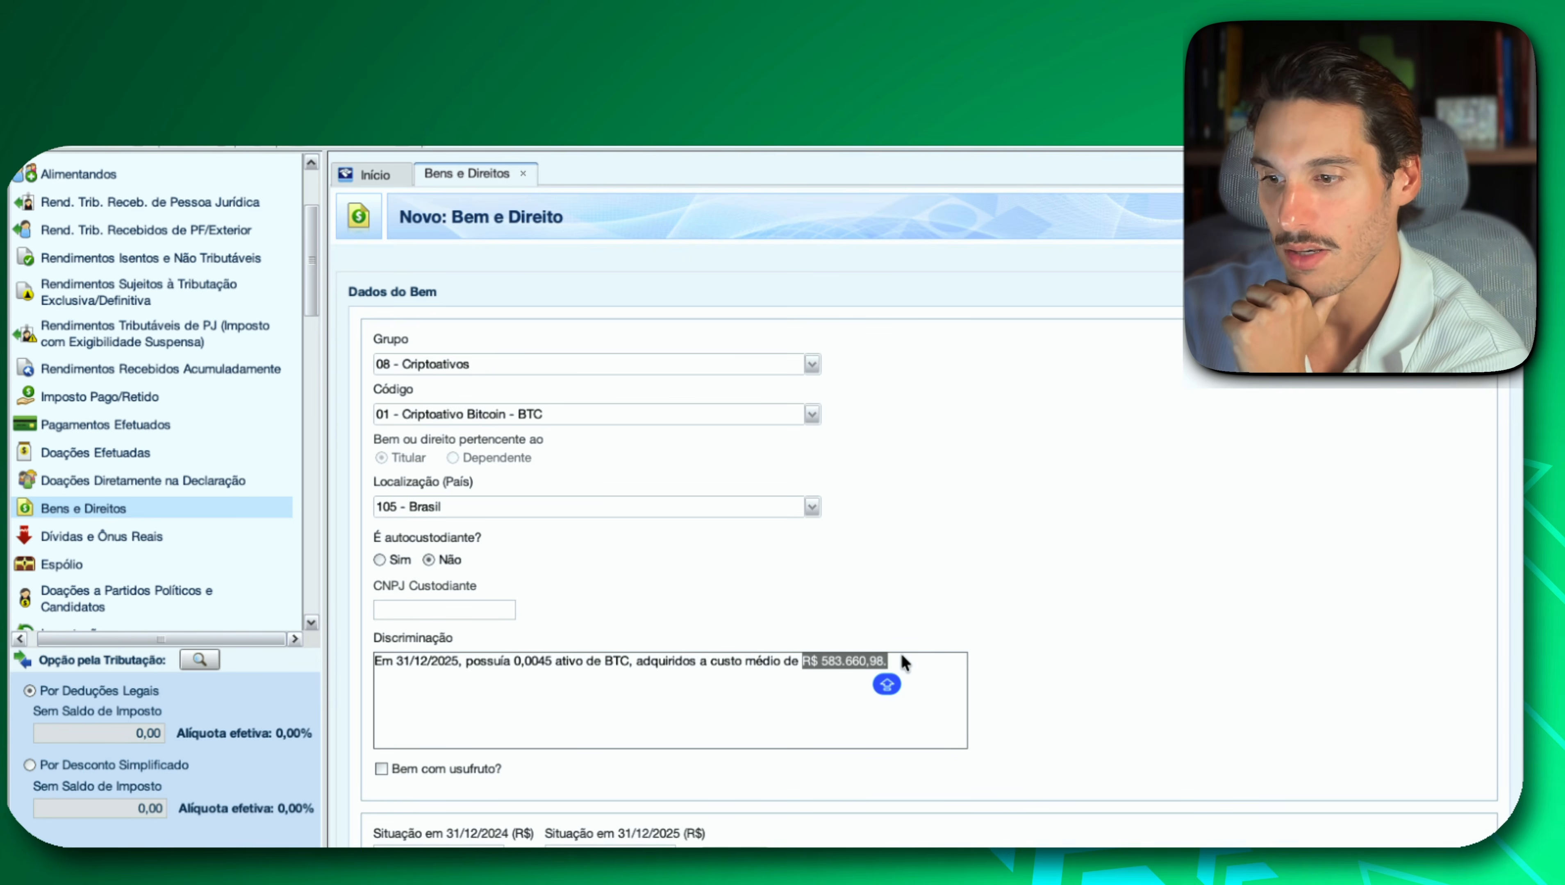
key("super+Tab")
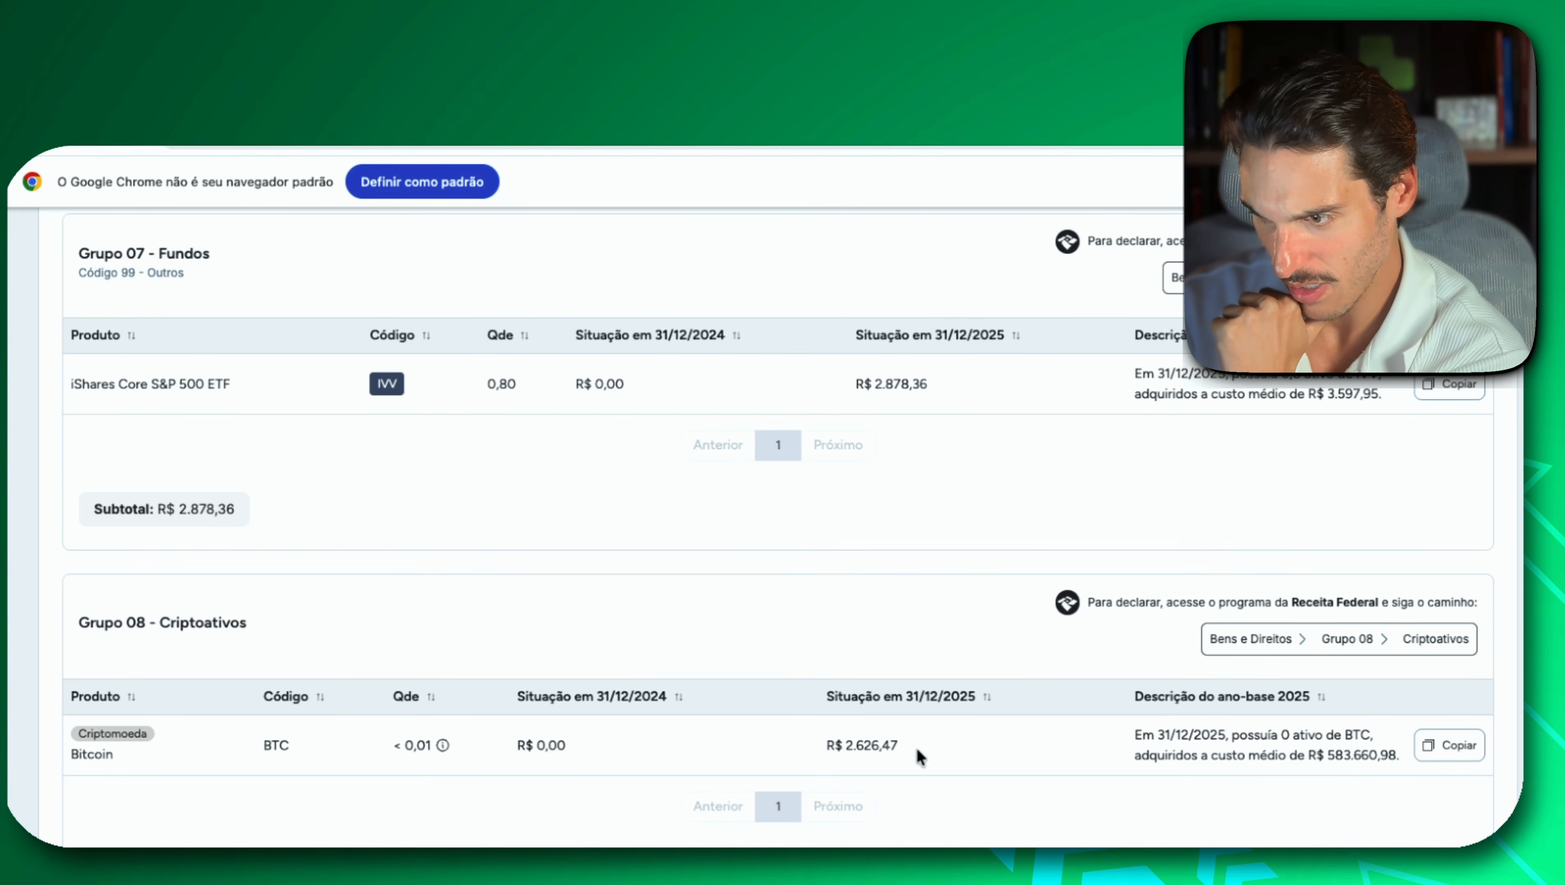
mouse_move(913, 753)
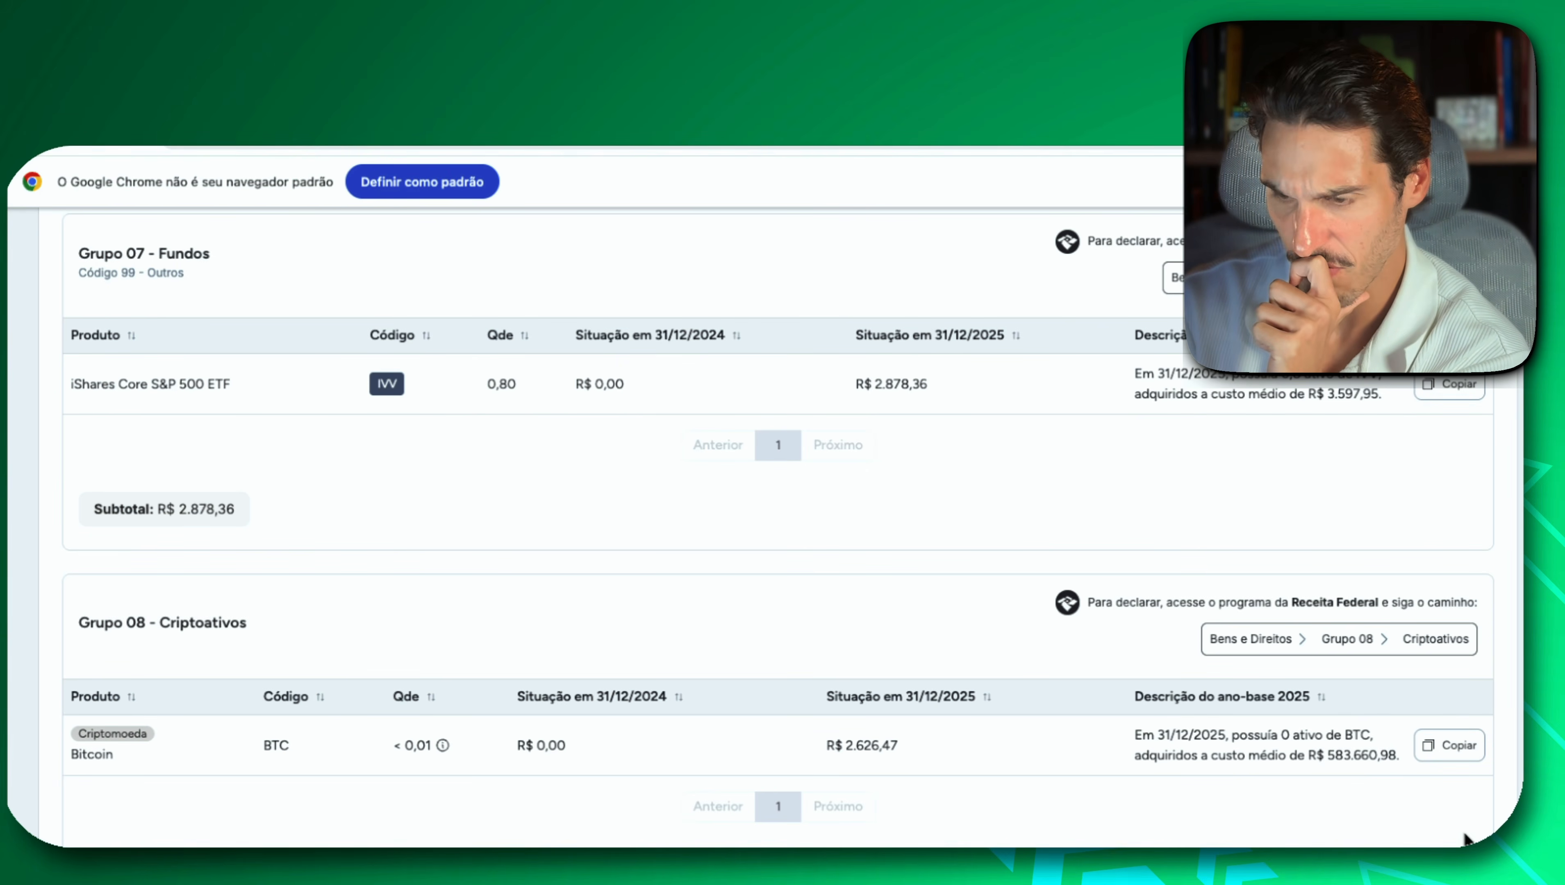
mouse_move(1329, 846)
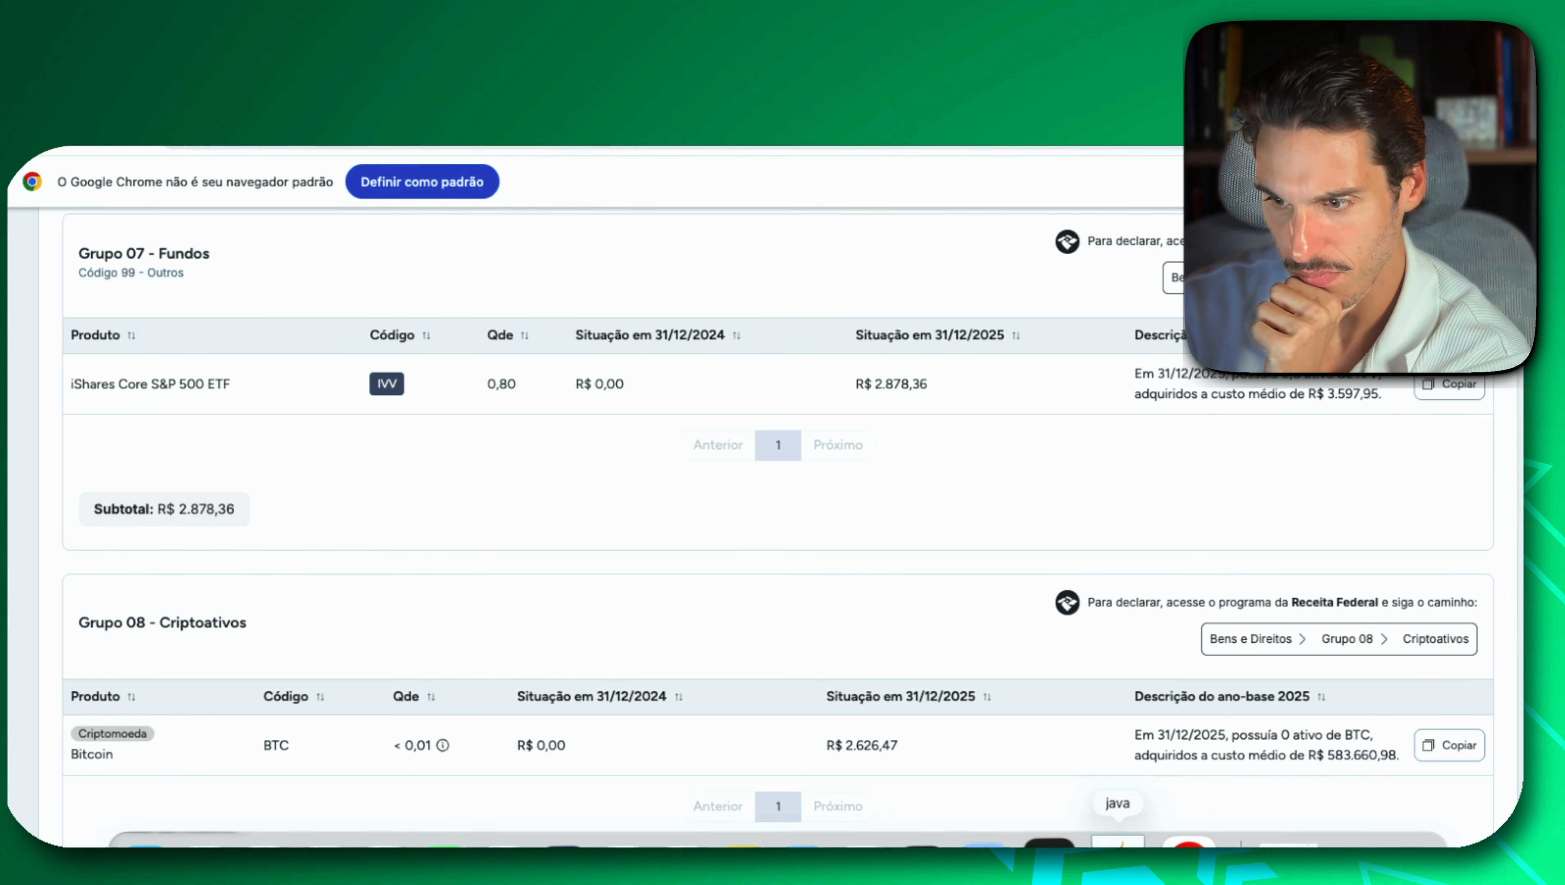
left_click(1109, 844)
scroll(1029, 621, "down", 1)
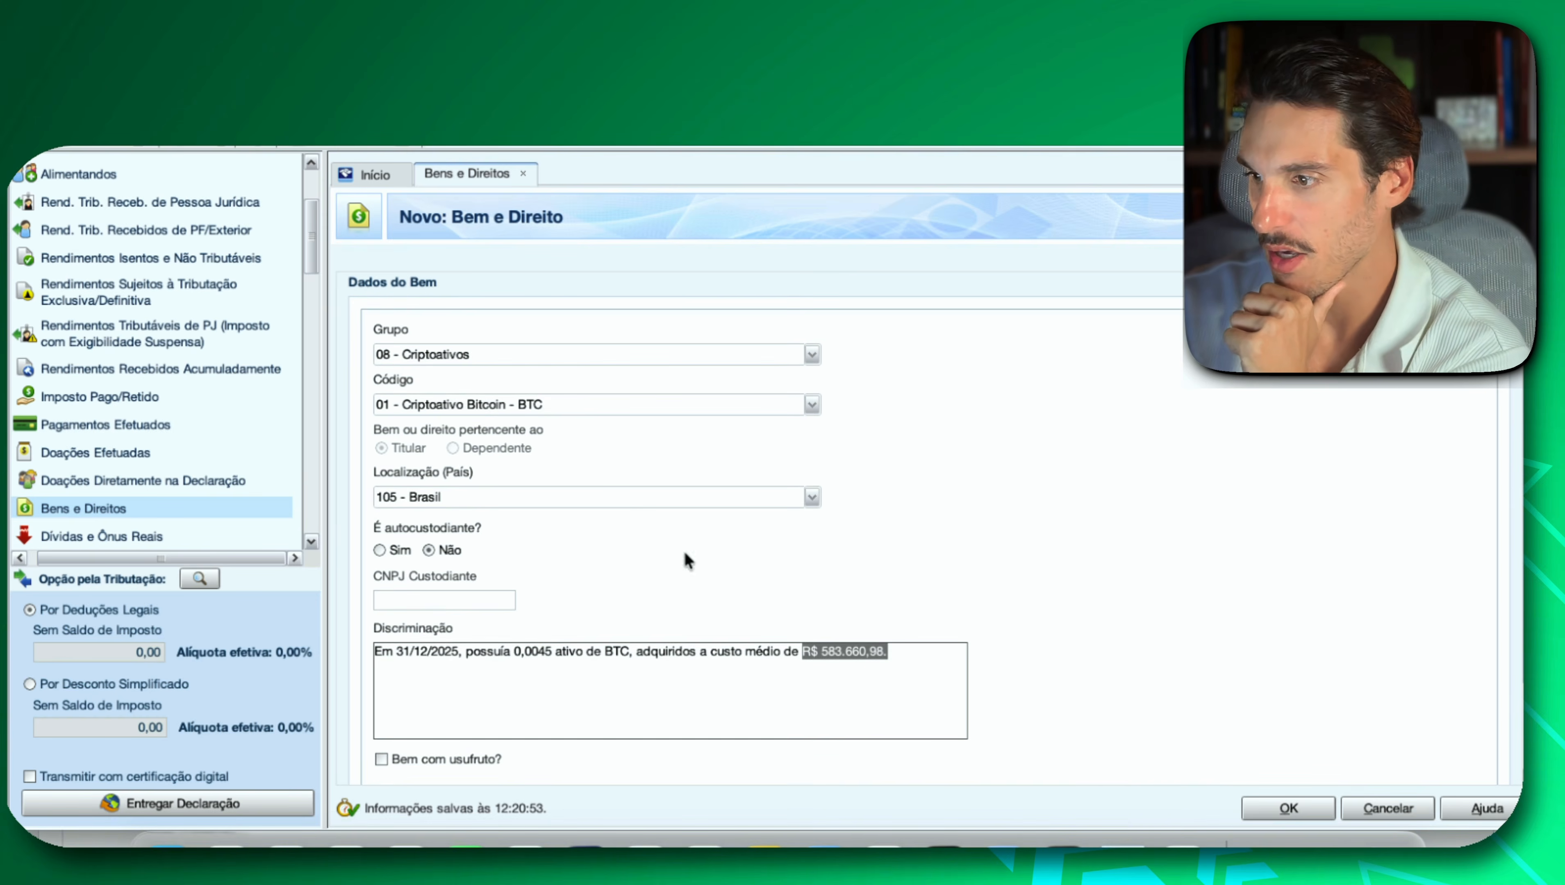
scroll(1171, 623, "down", 6)
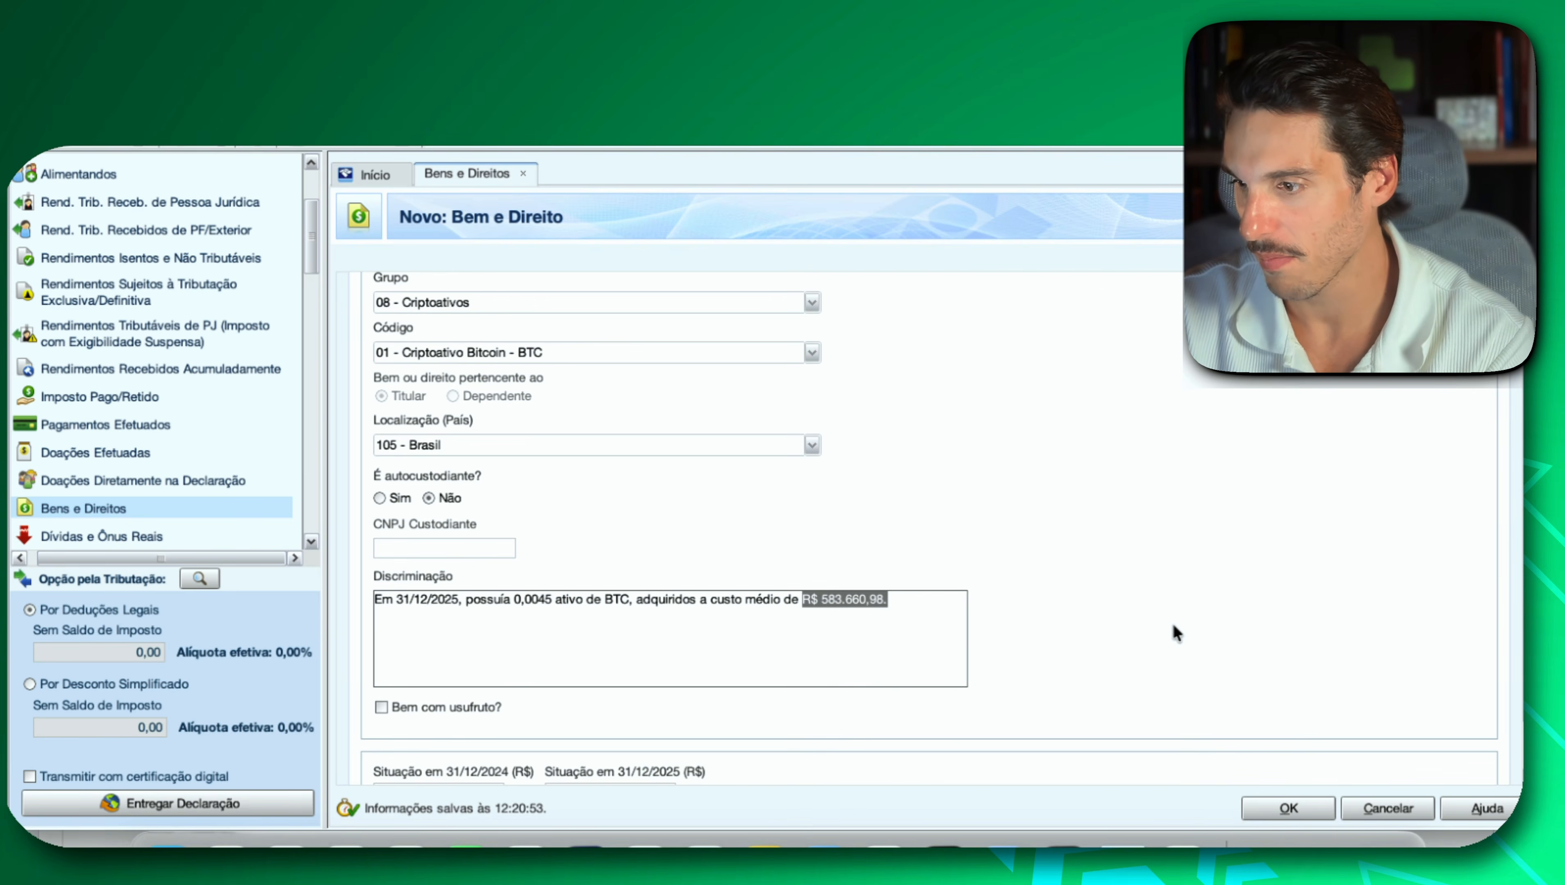
left_click(606, 739)
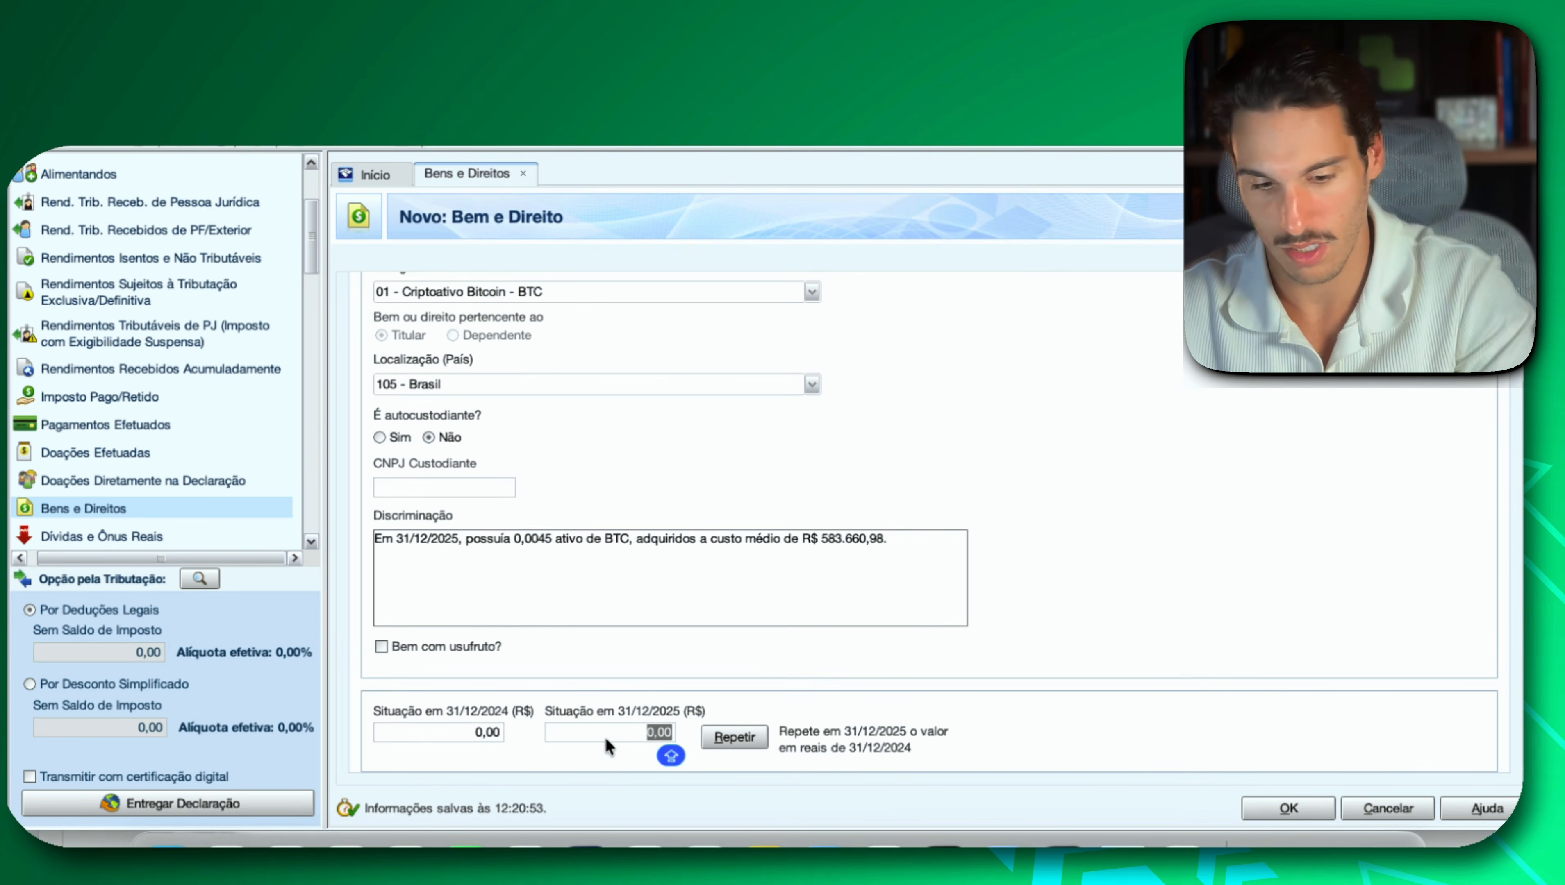
key("super+v")
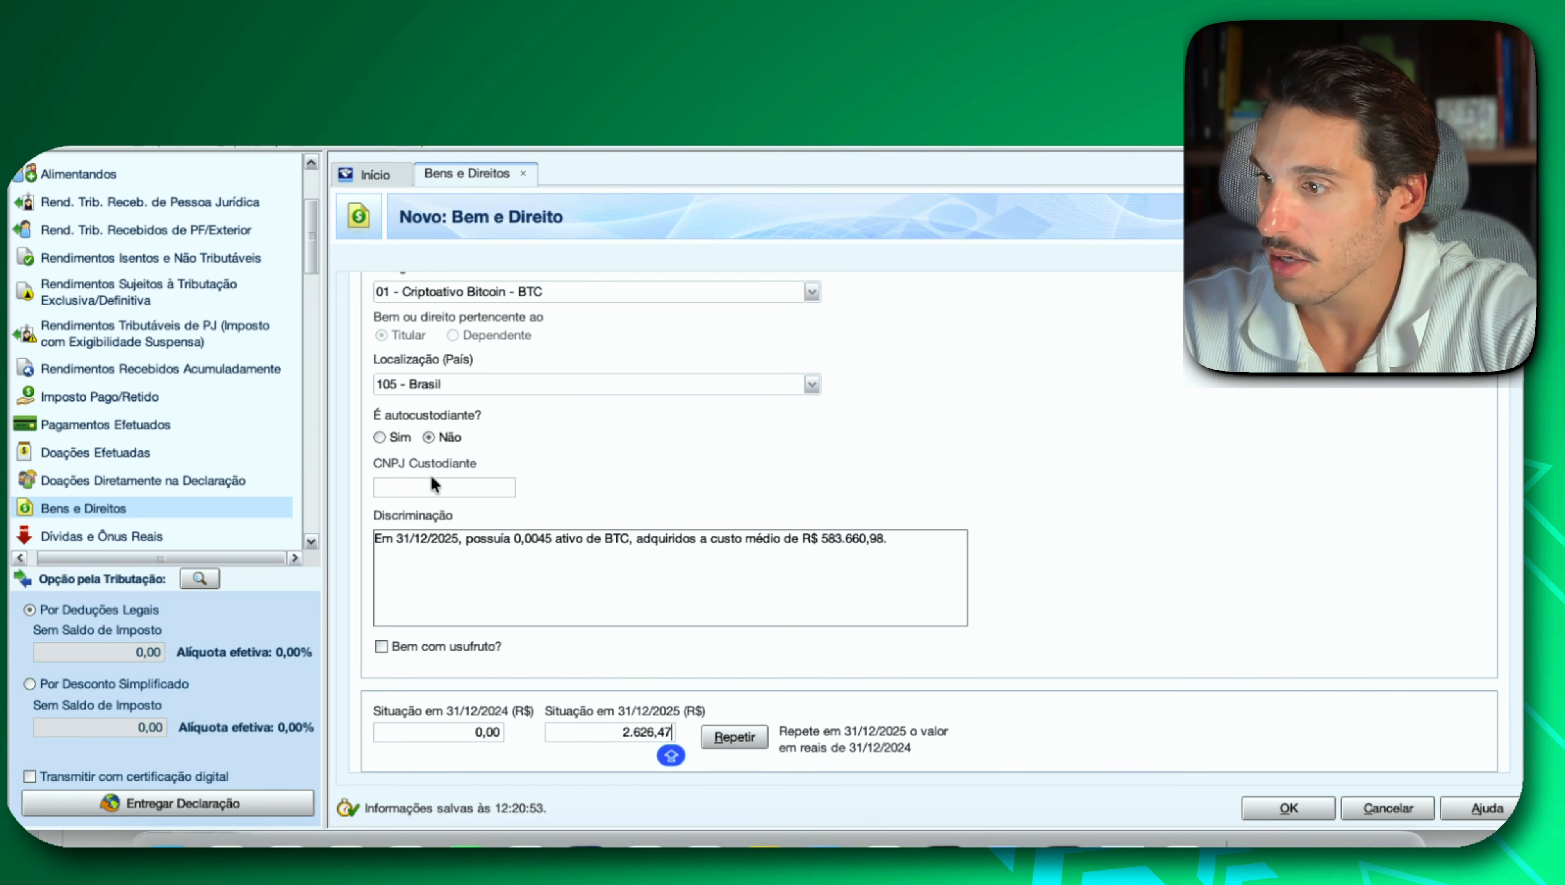
Search Google in the browser for CNPJ BINANCE to look up the custodian, and save the Bitcoin entry in IRPF.
left_click(437, 486)
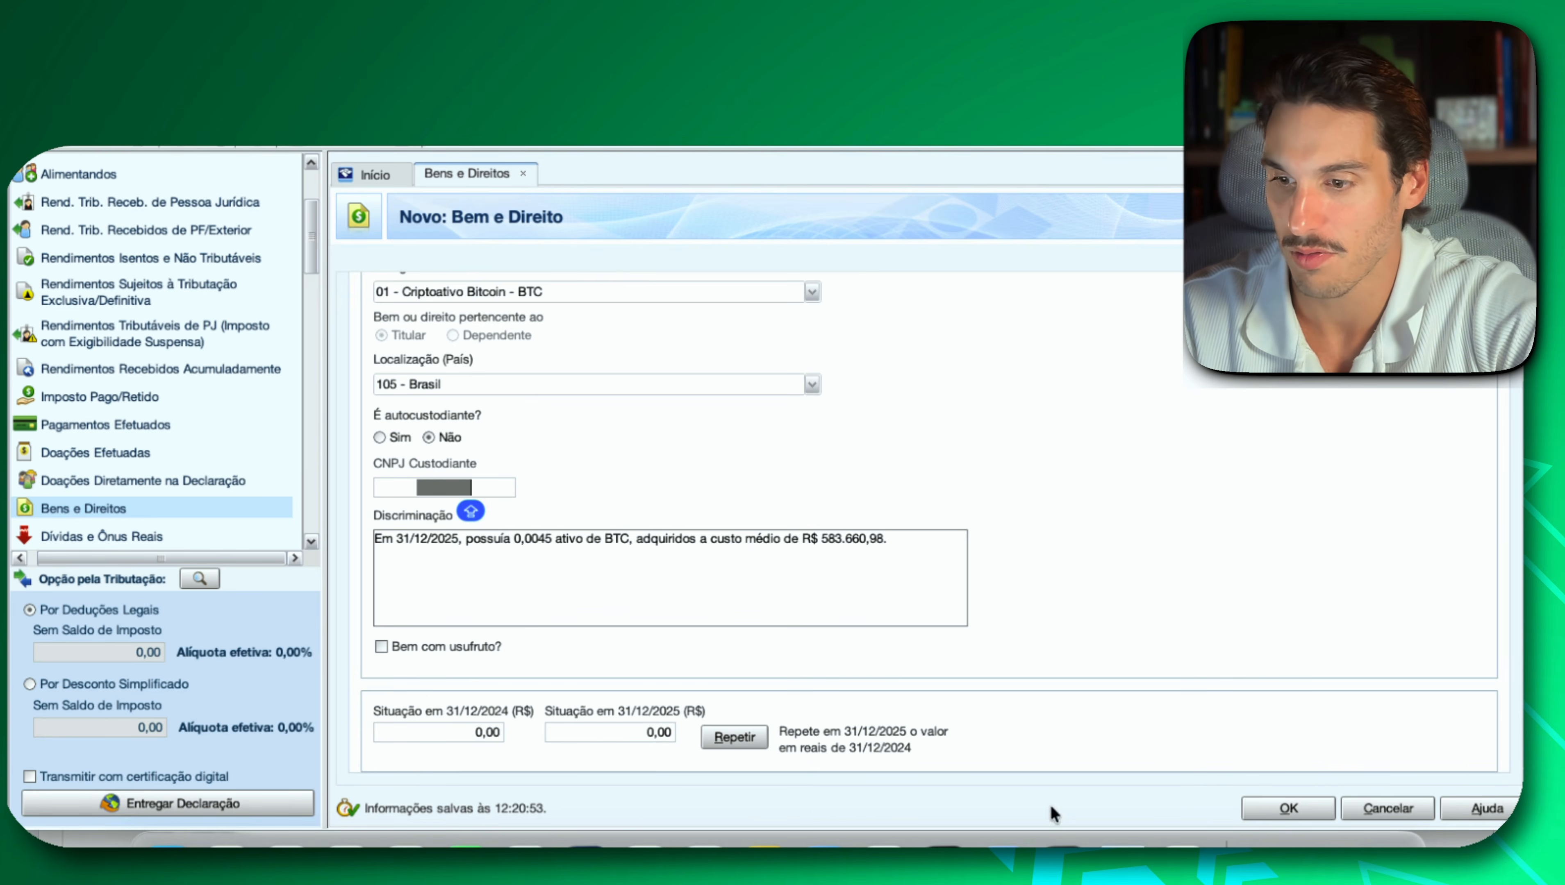
left_click(1182, 843)
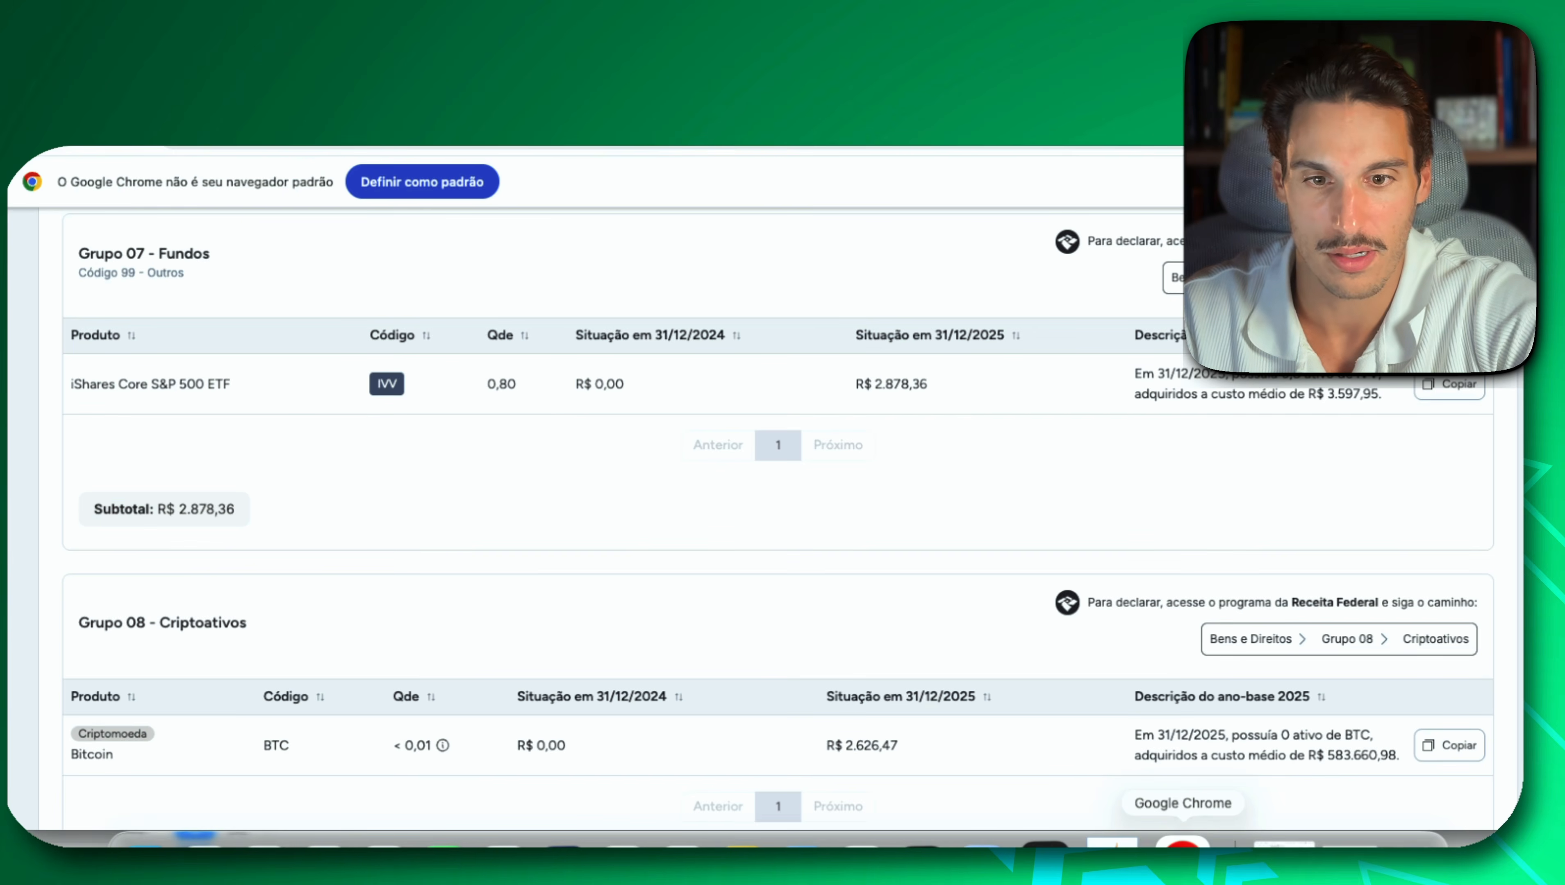
key("ctrl+Tab")
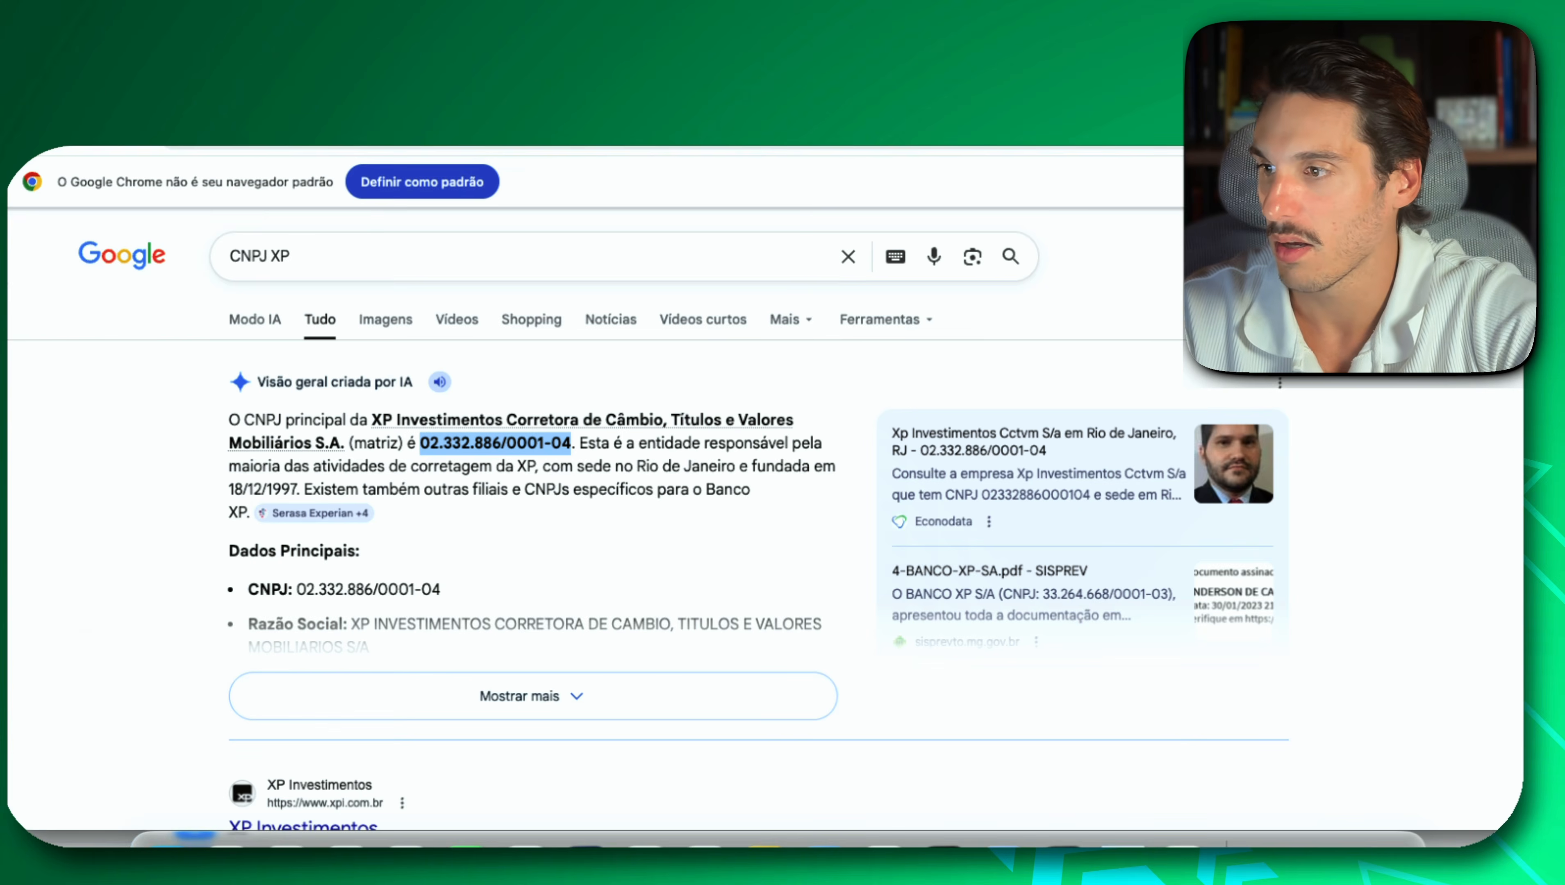
double_click(288, 258)
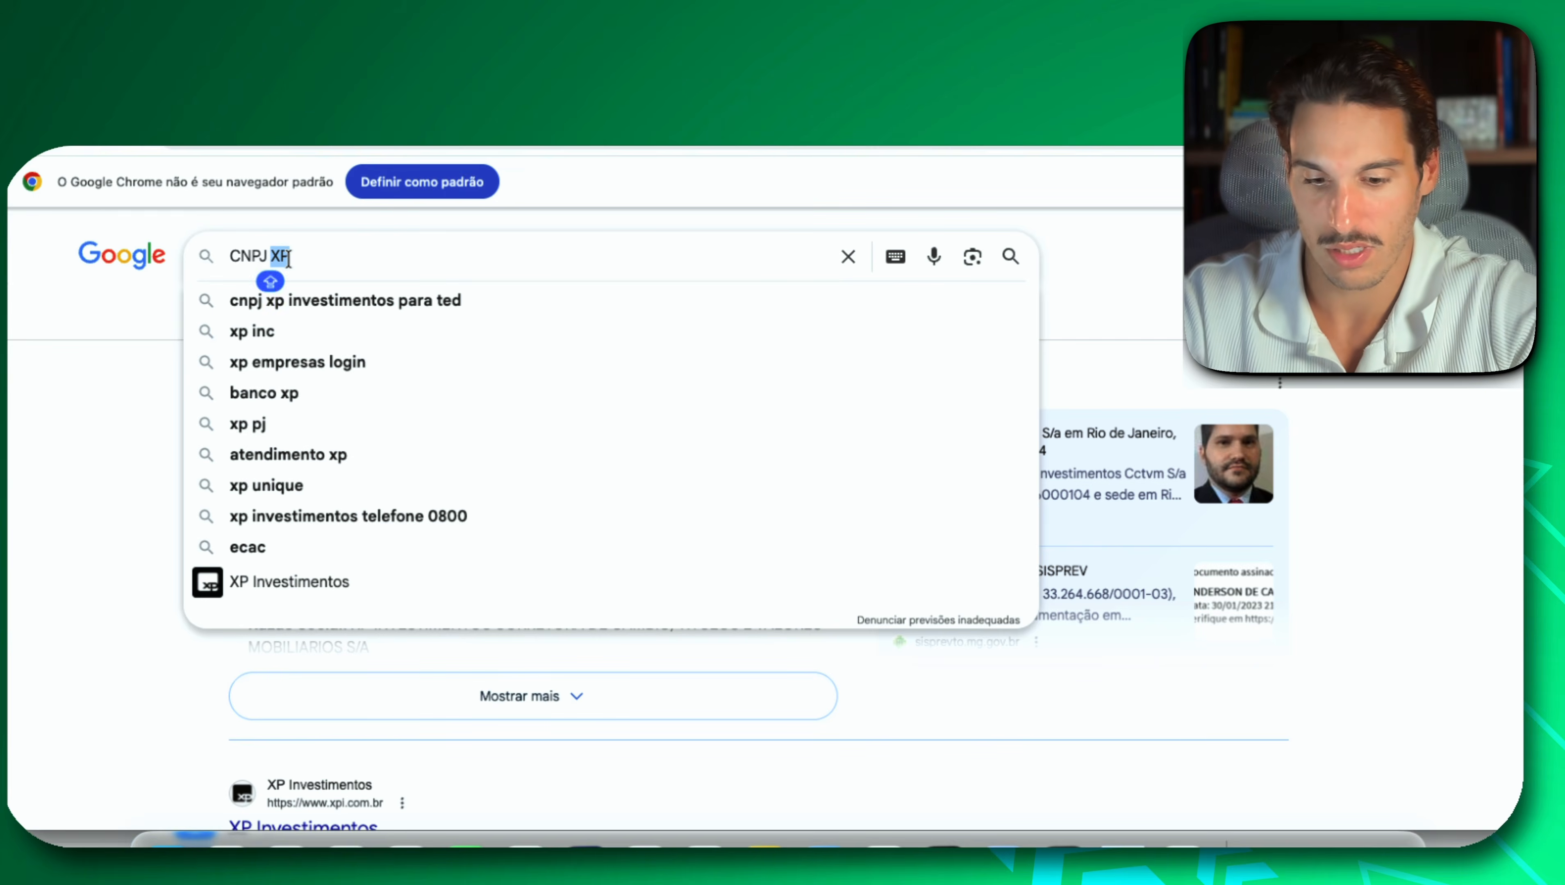
type("BINANCE")
key("Return")
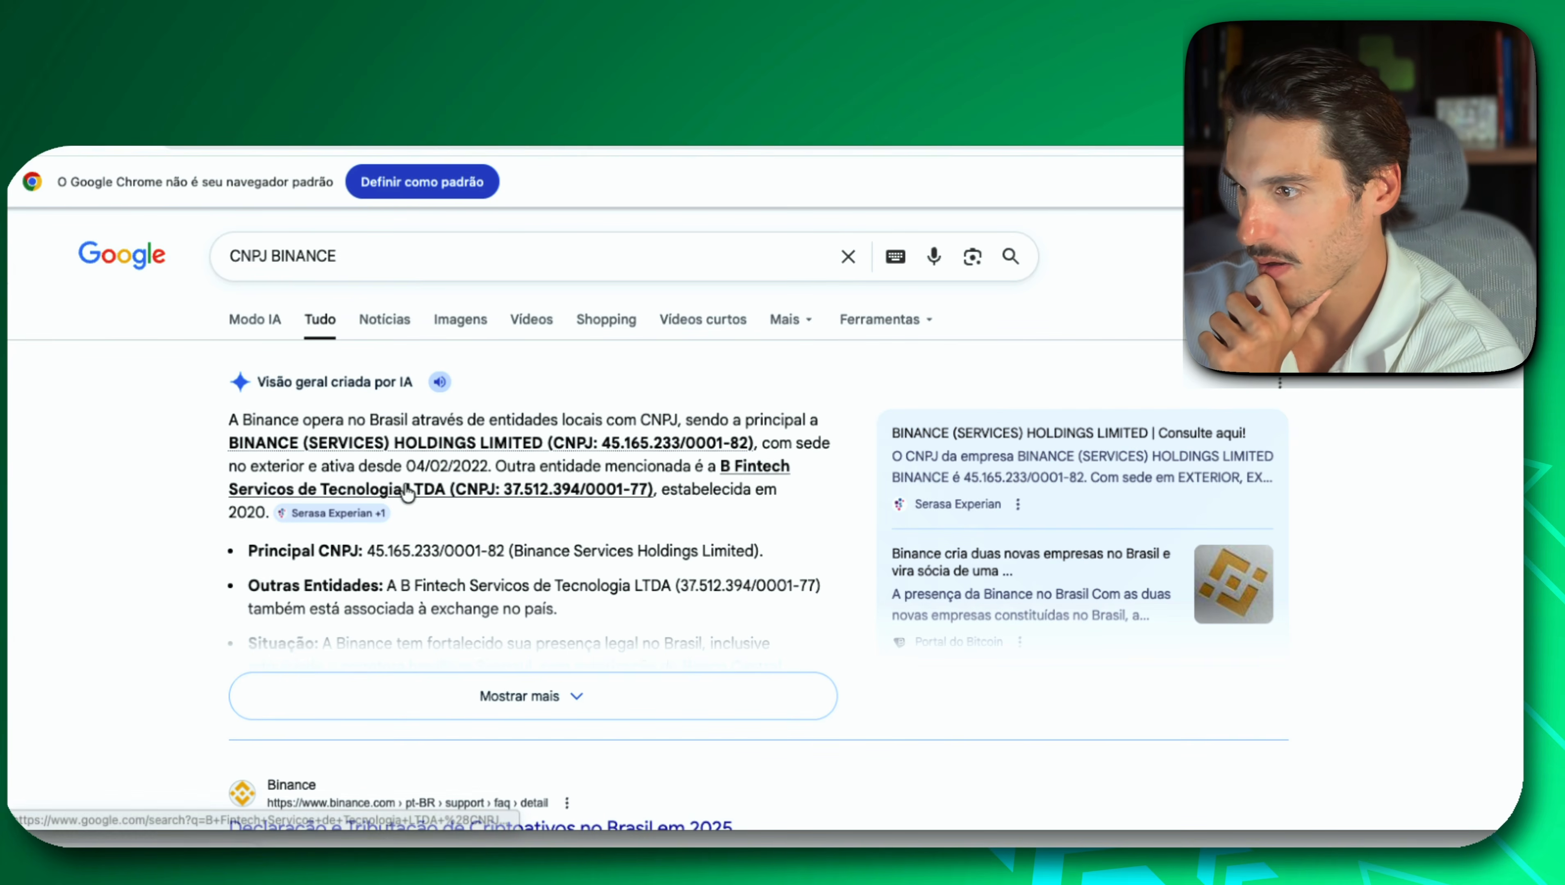
left_click_drag(604, 452, 738, 465)
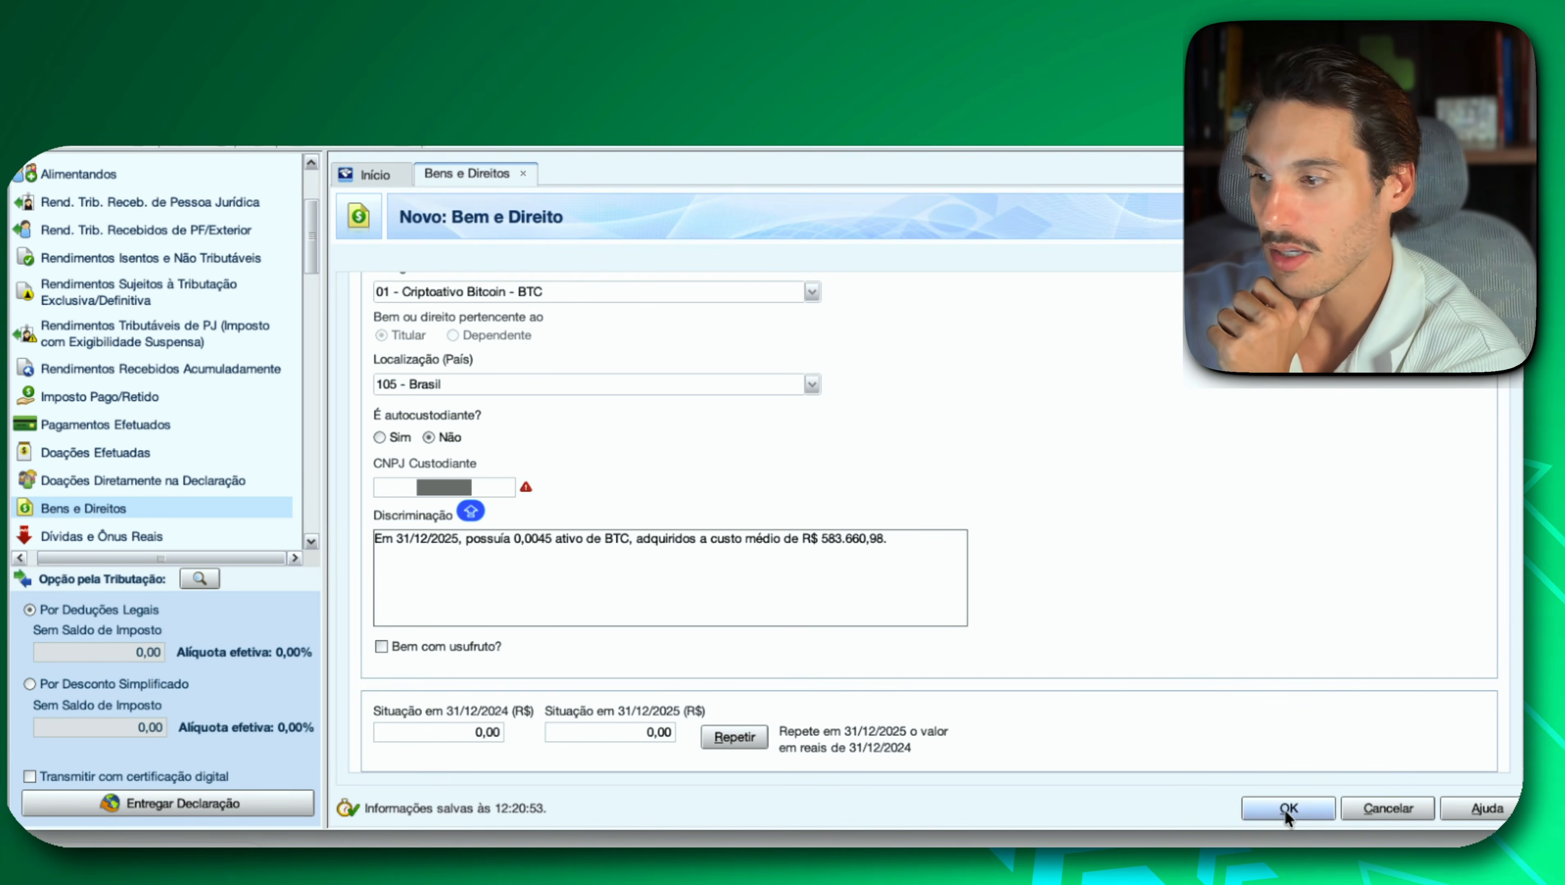
left_click(1309, 813)
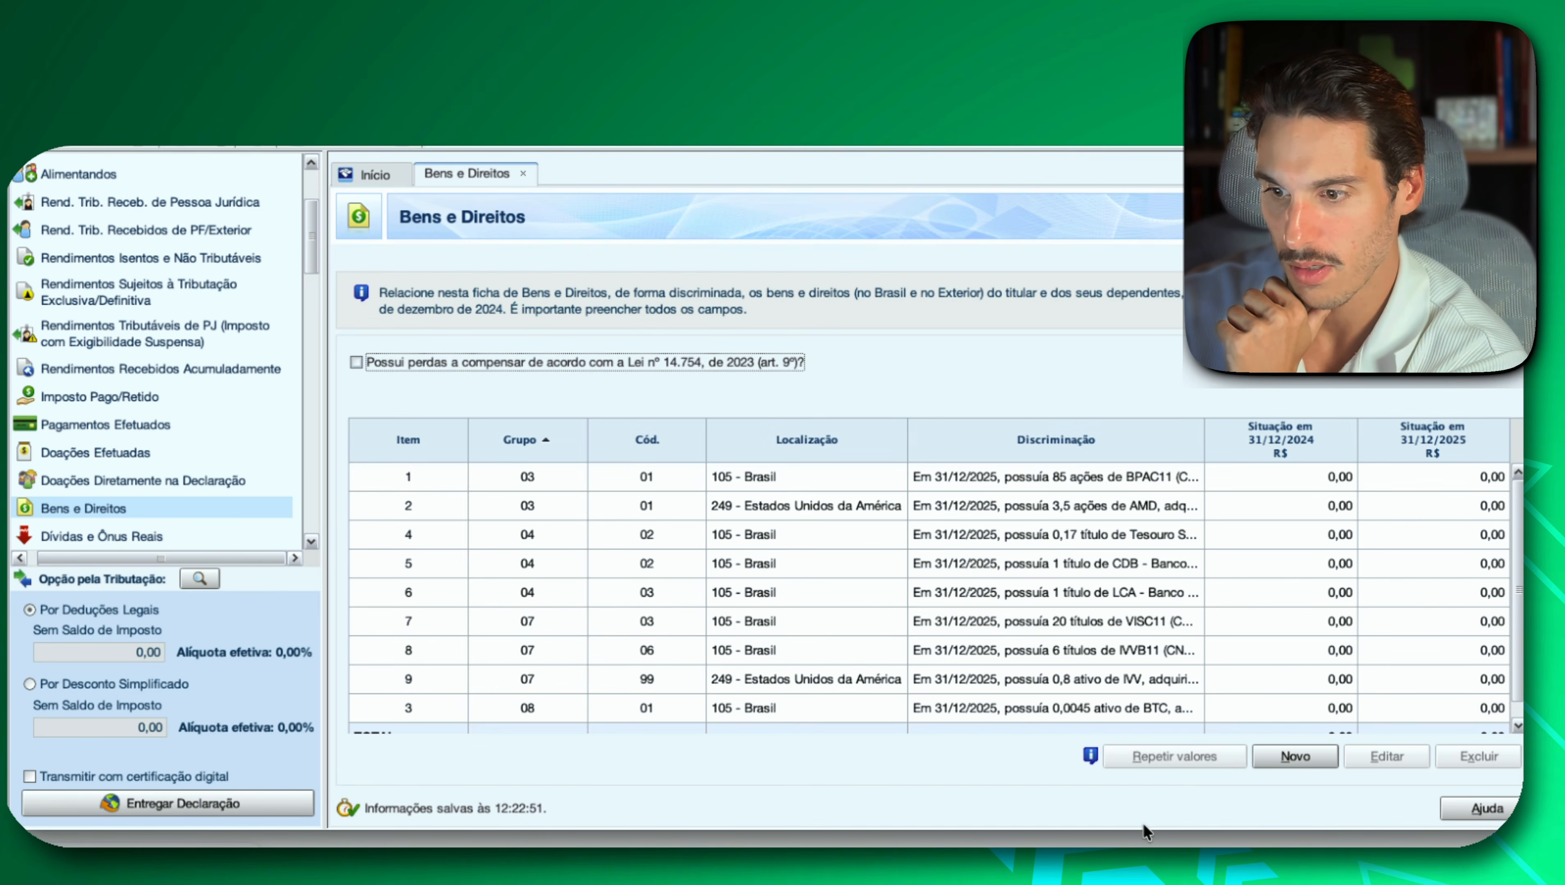
In Investidor 10, examine the Grupo 99 - Outros Bens e Direitos section with the BPAC11 Juros sobre Capital Próprio a receber data.
left_click_drag(1148, 829, 1148, 884)
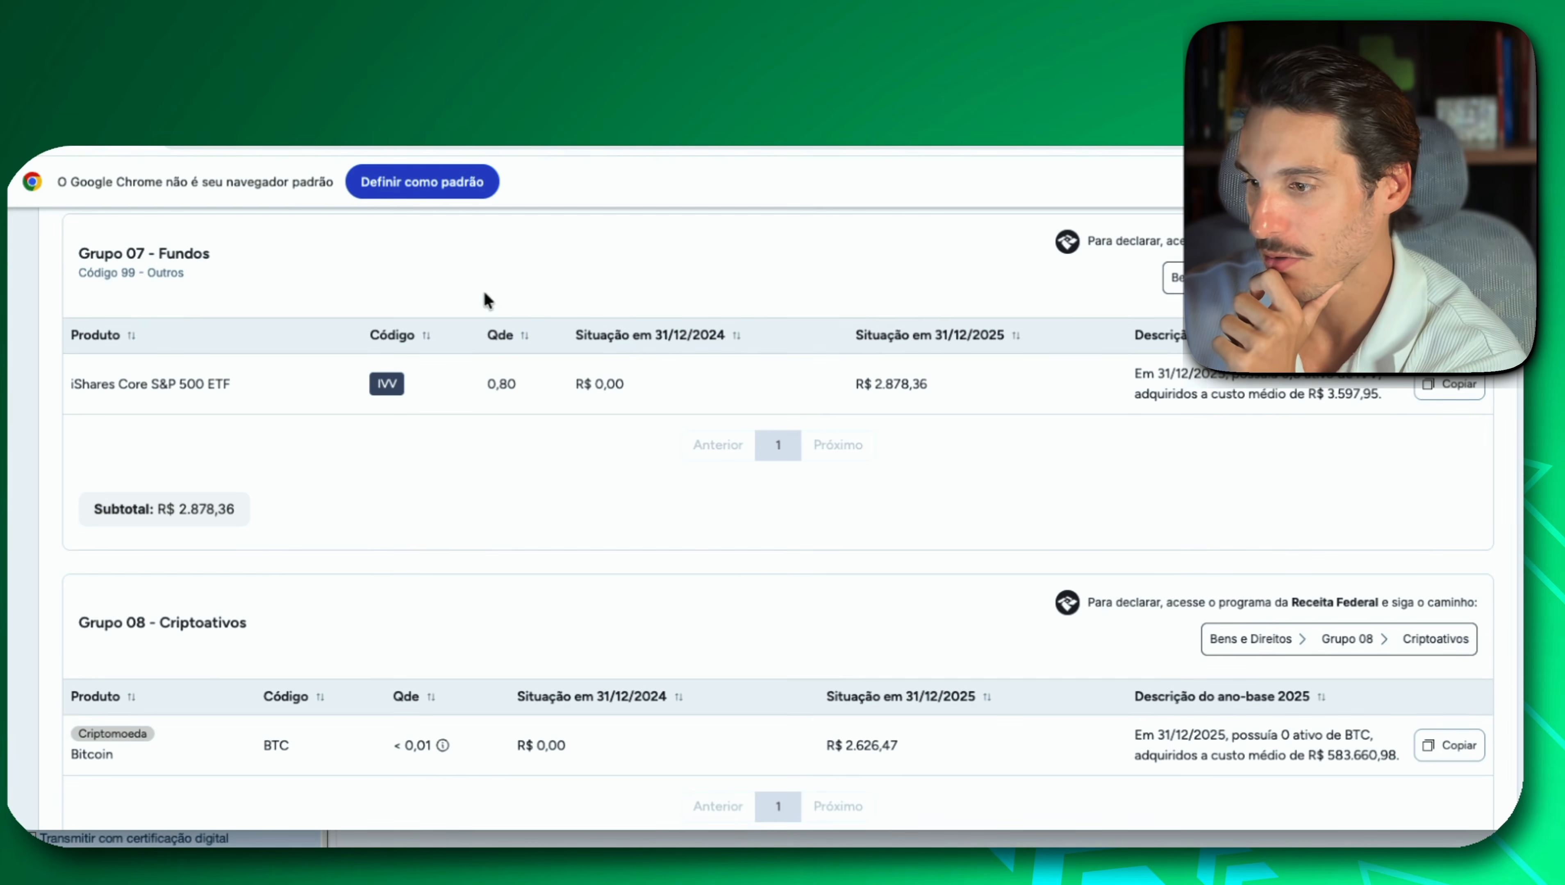
scroll(769, 561, "down", 5)
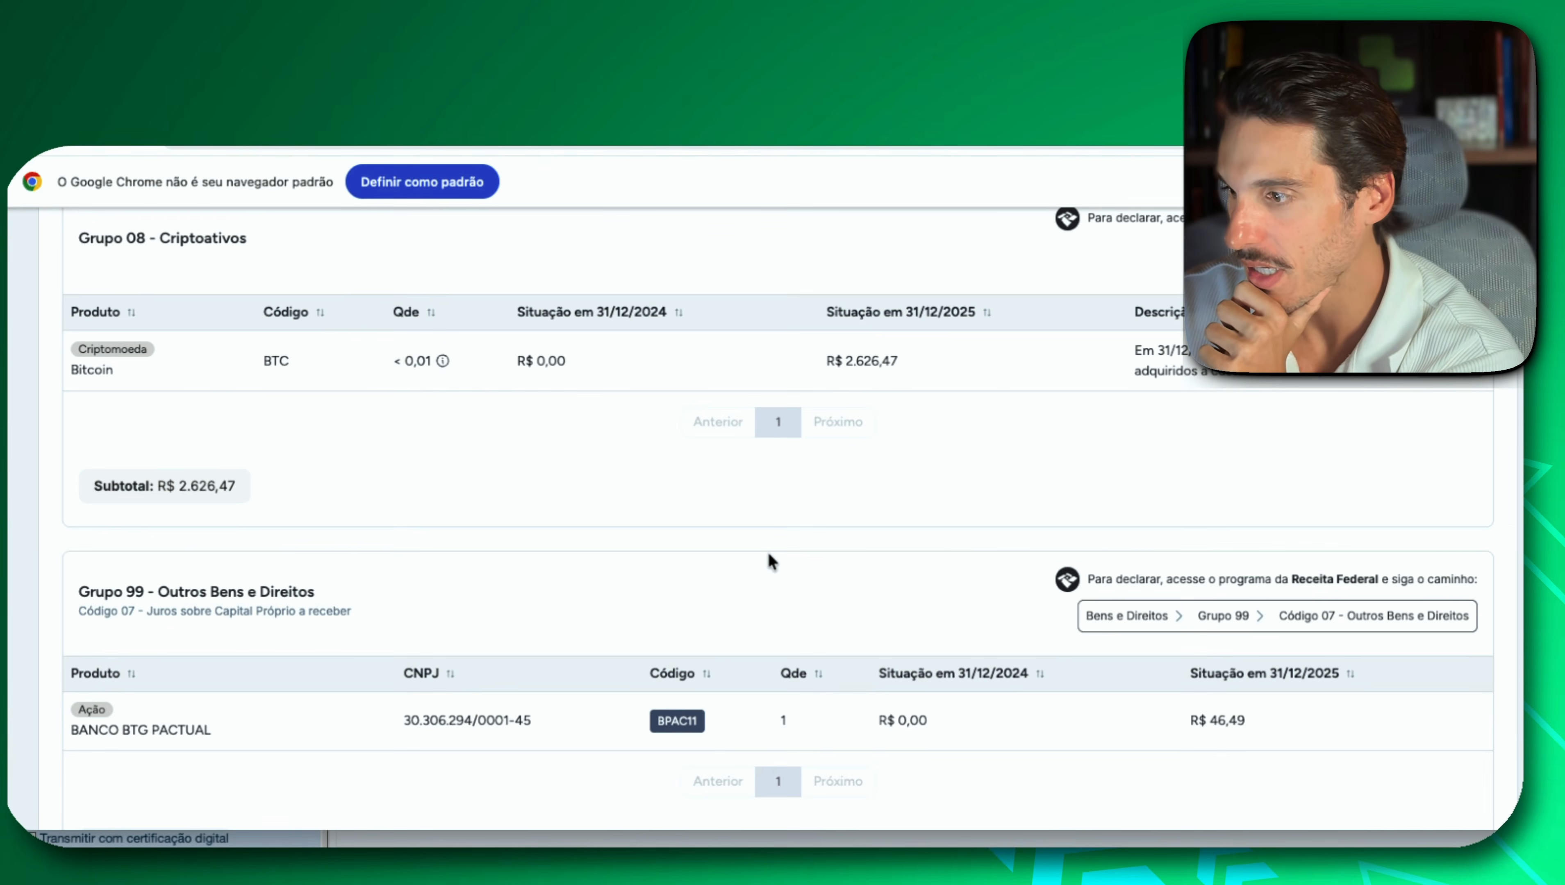
scroll(768, 555, "down", 8)
scroll(769, 561, "up", 7)
scroll(771, 563, "up", 1)
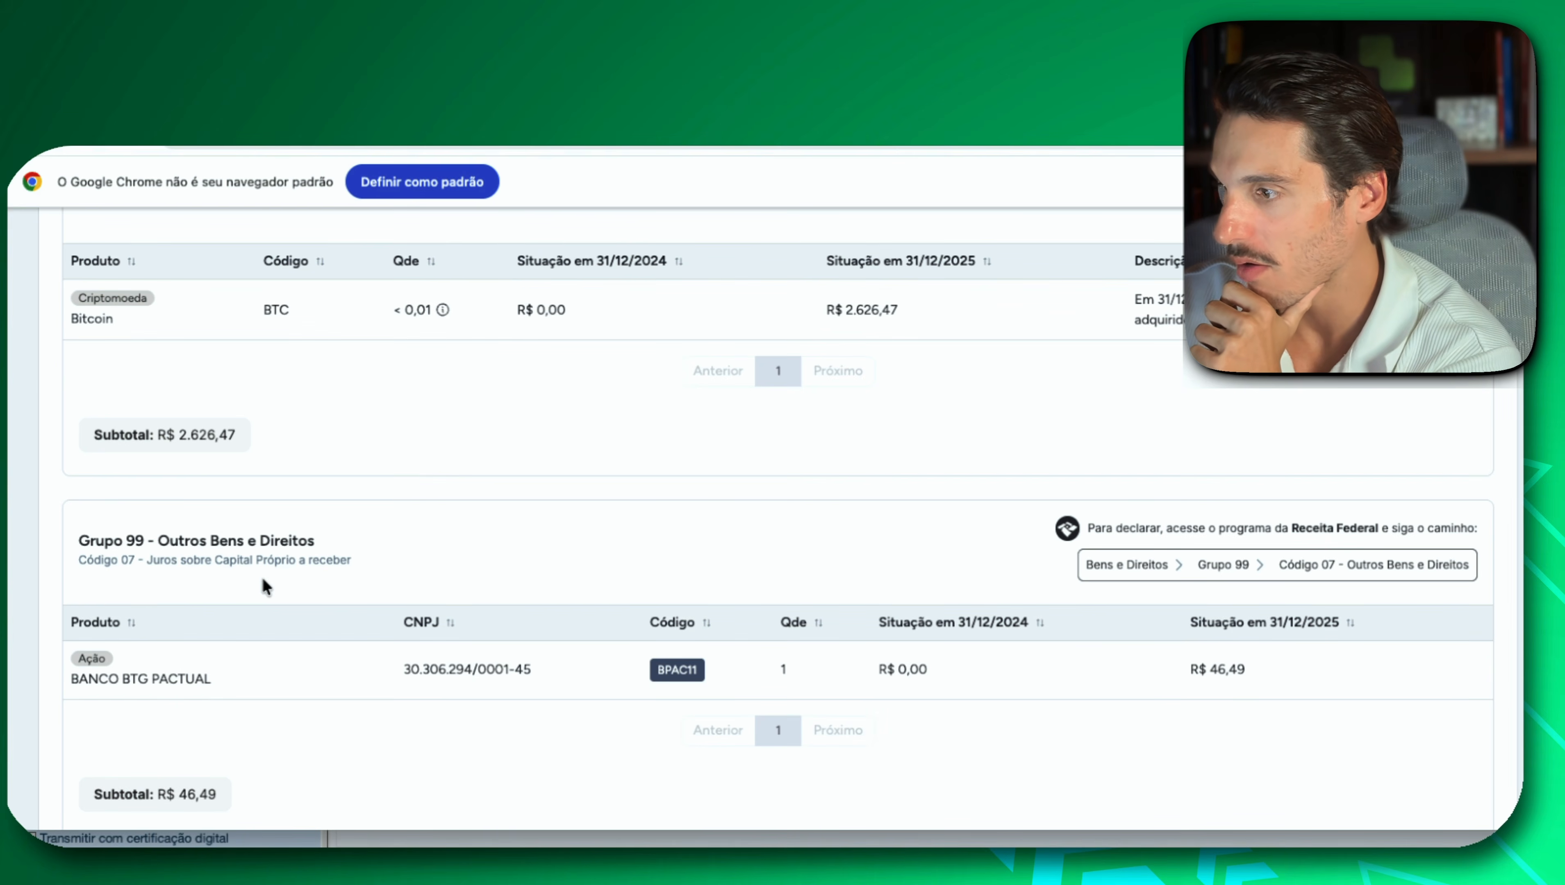
scroll(261, 562, "up", 3)
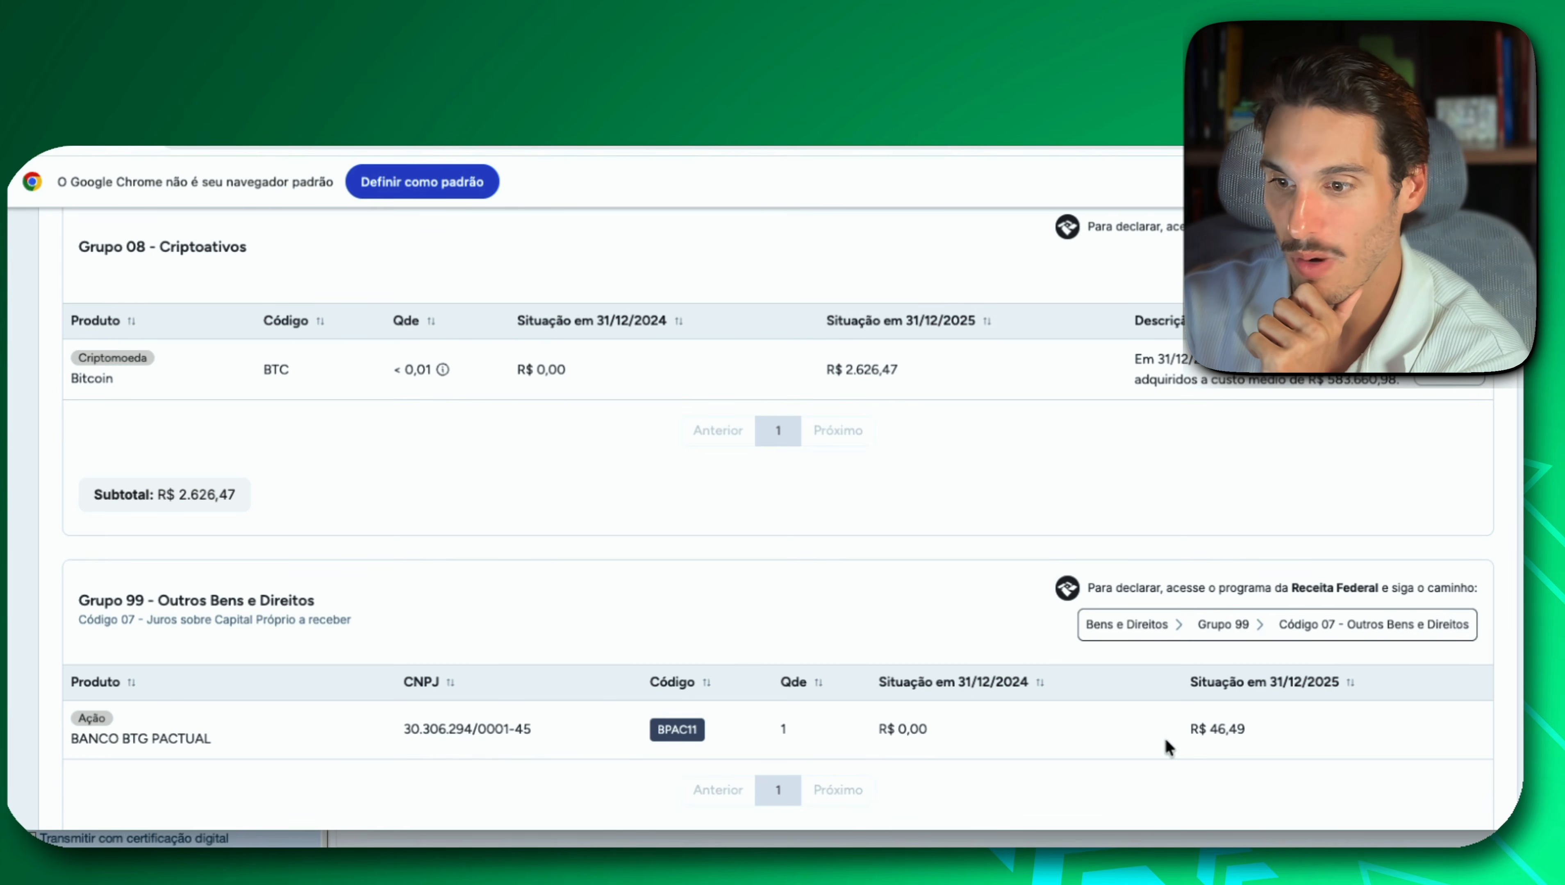
mouse_move(1257, 729)
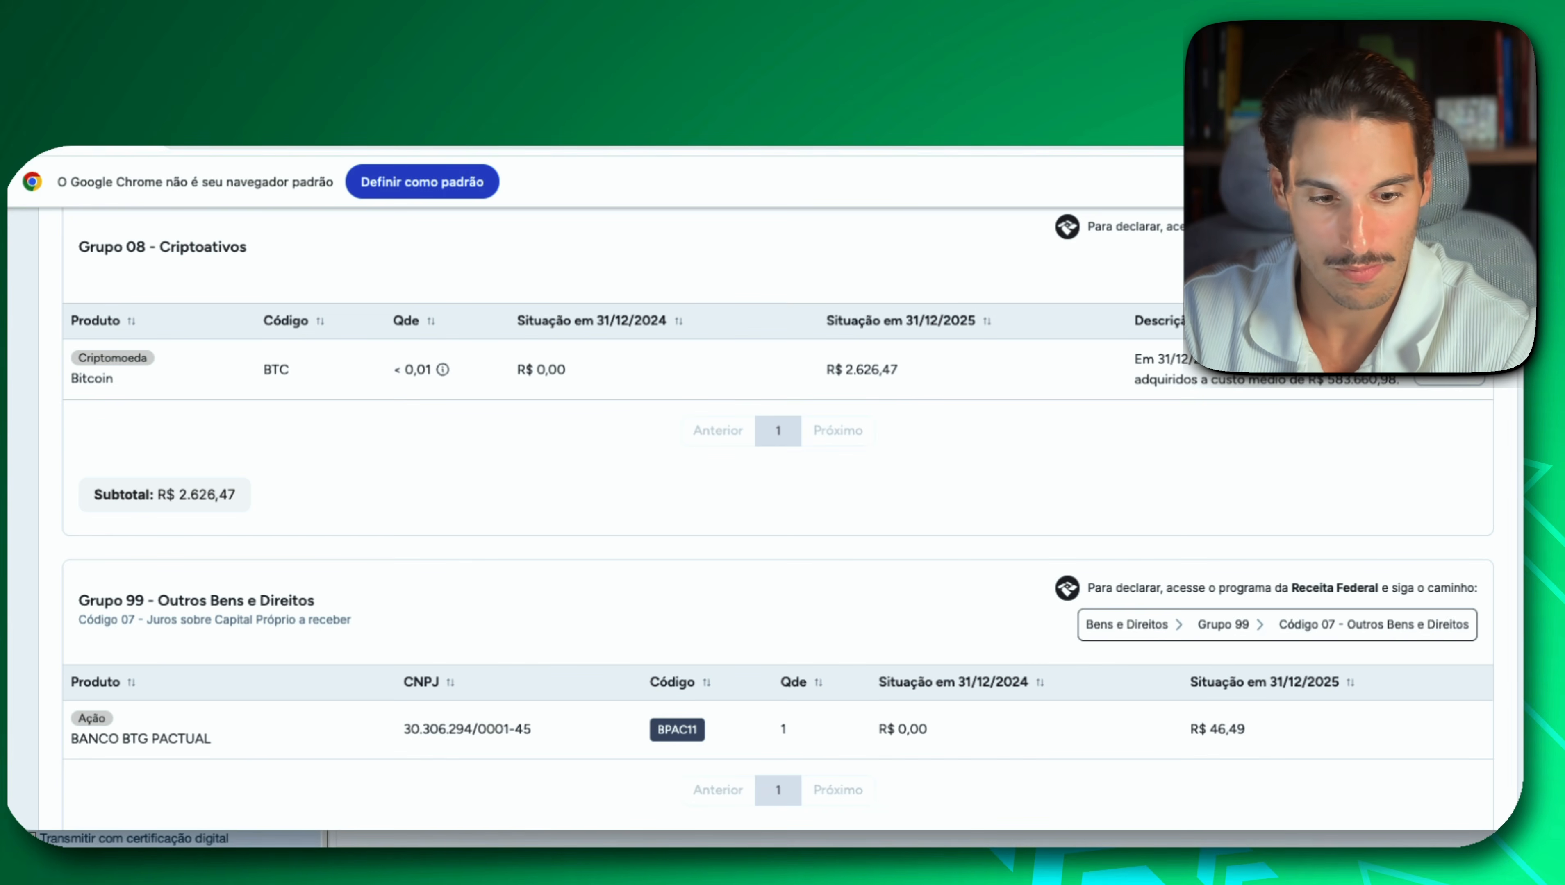
In IRPF, create a new Bens e Direitos entry with group 99 - Outros Bens e Direitos and code 07 - Juros Sobre Capital Próprio a receber.
key("super+Tab")
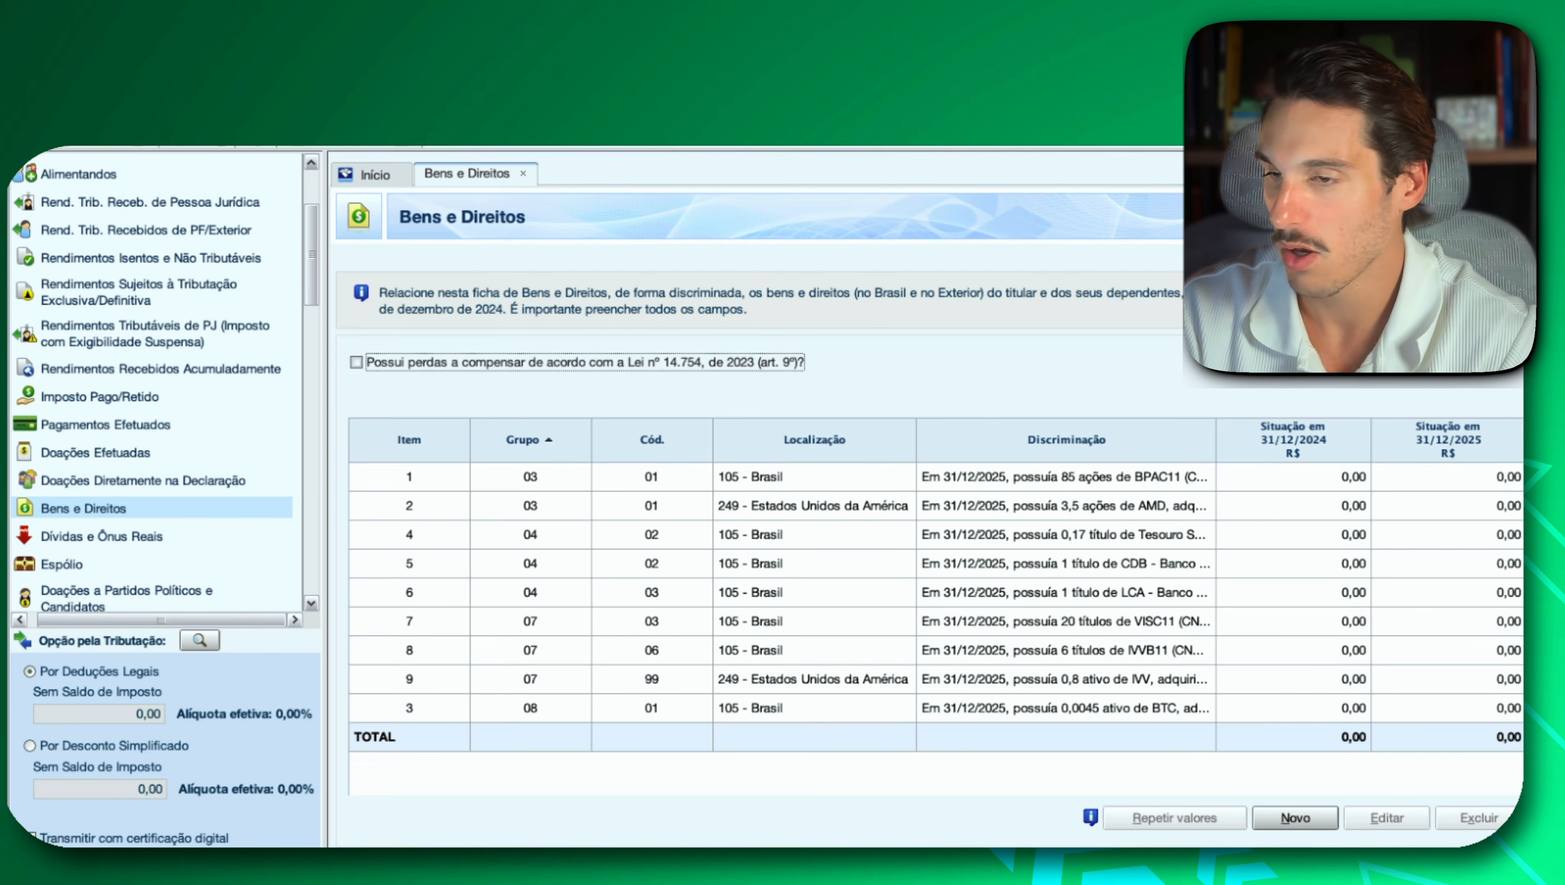
left_click(1295, 818)
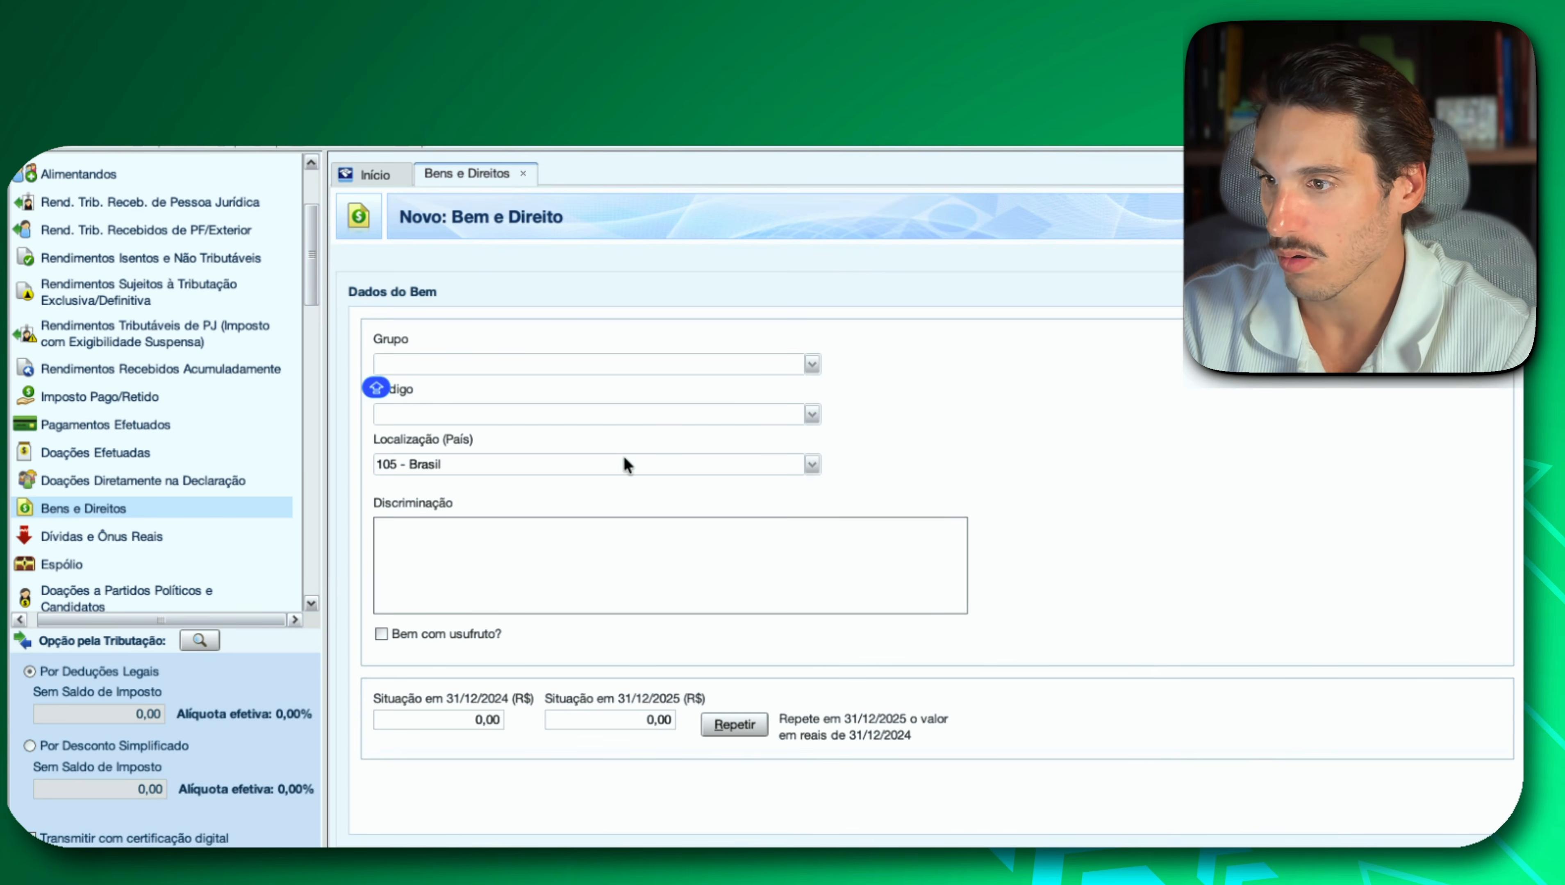
left_click(808, 363)
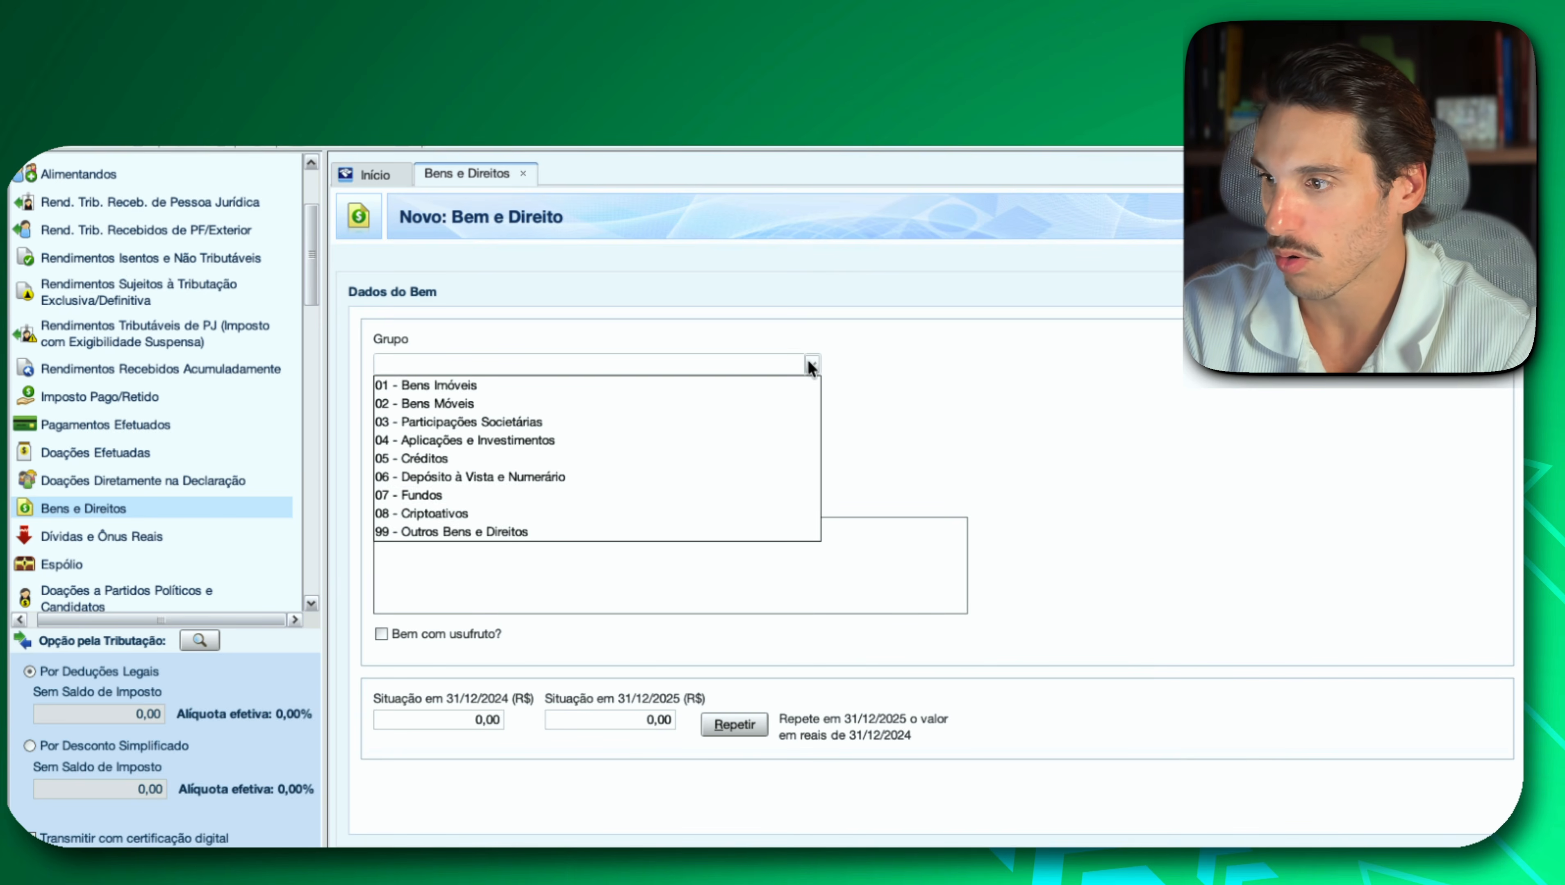
left_click(558, 531)
left_click(811, 413)
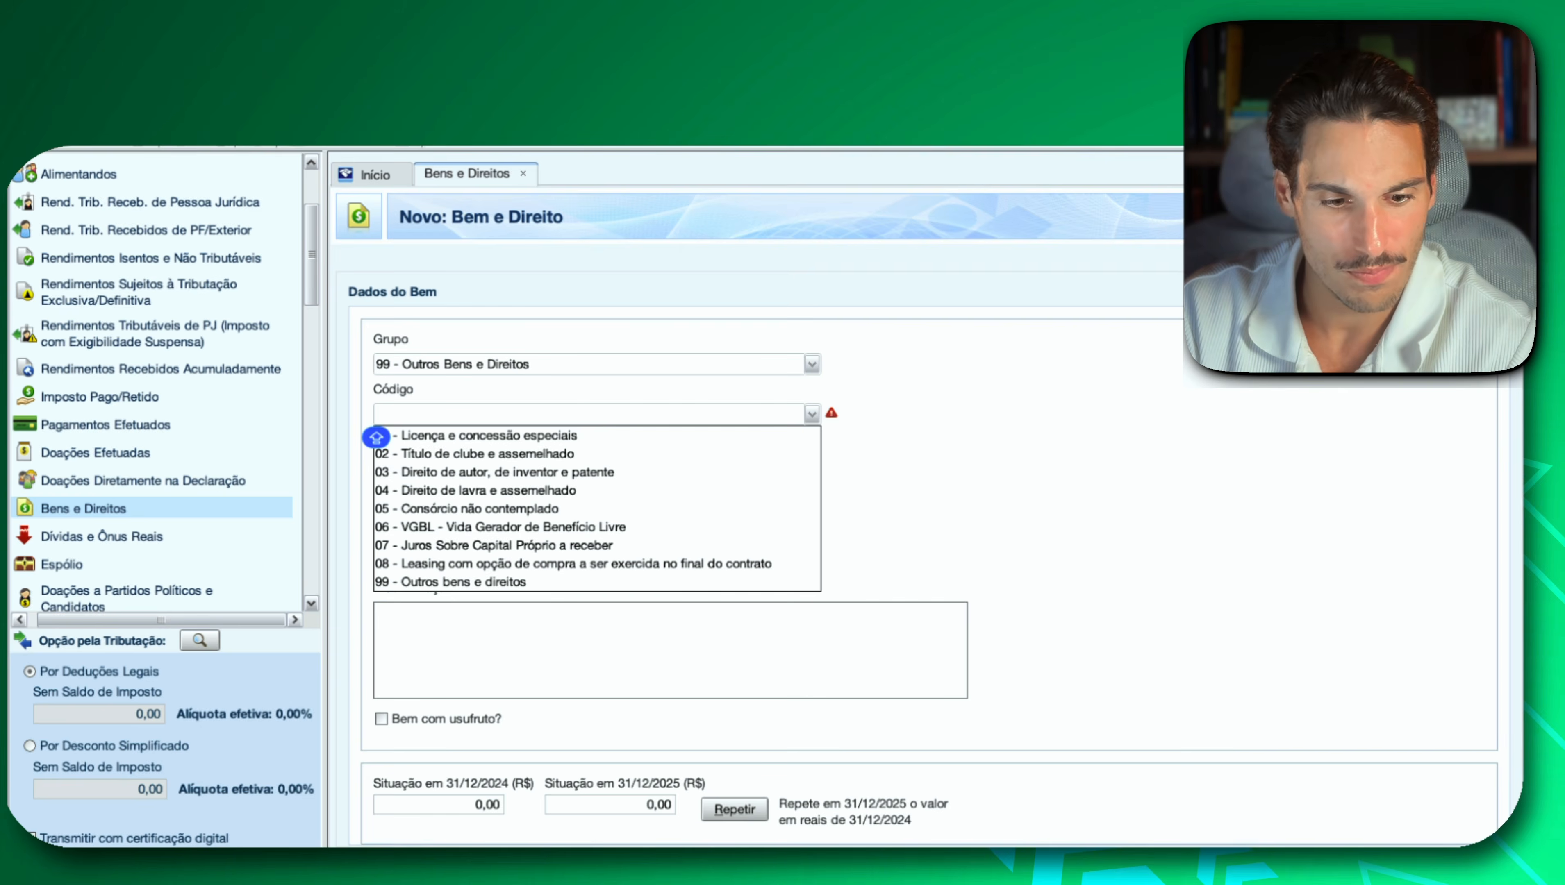
key("super+Tab")
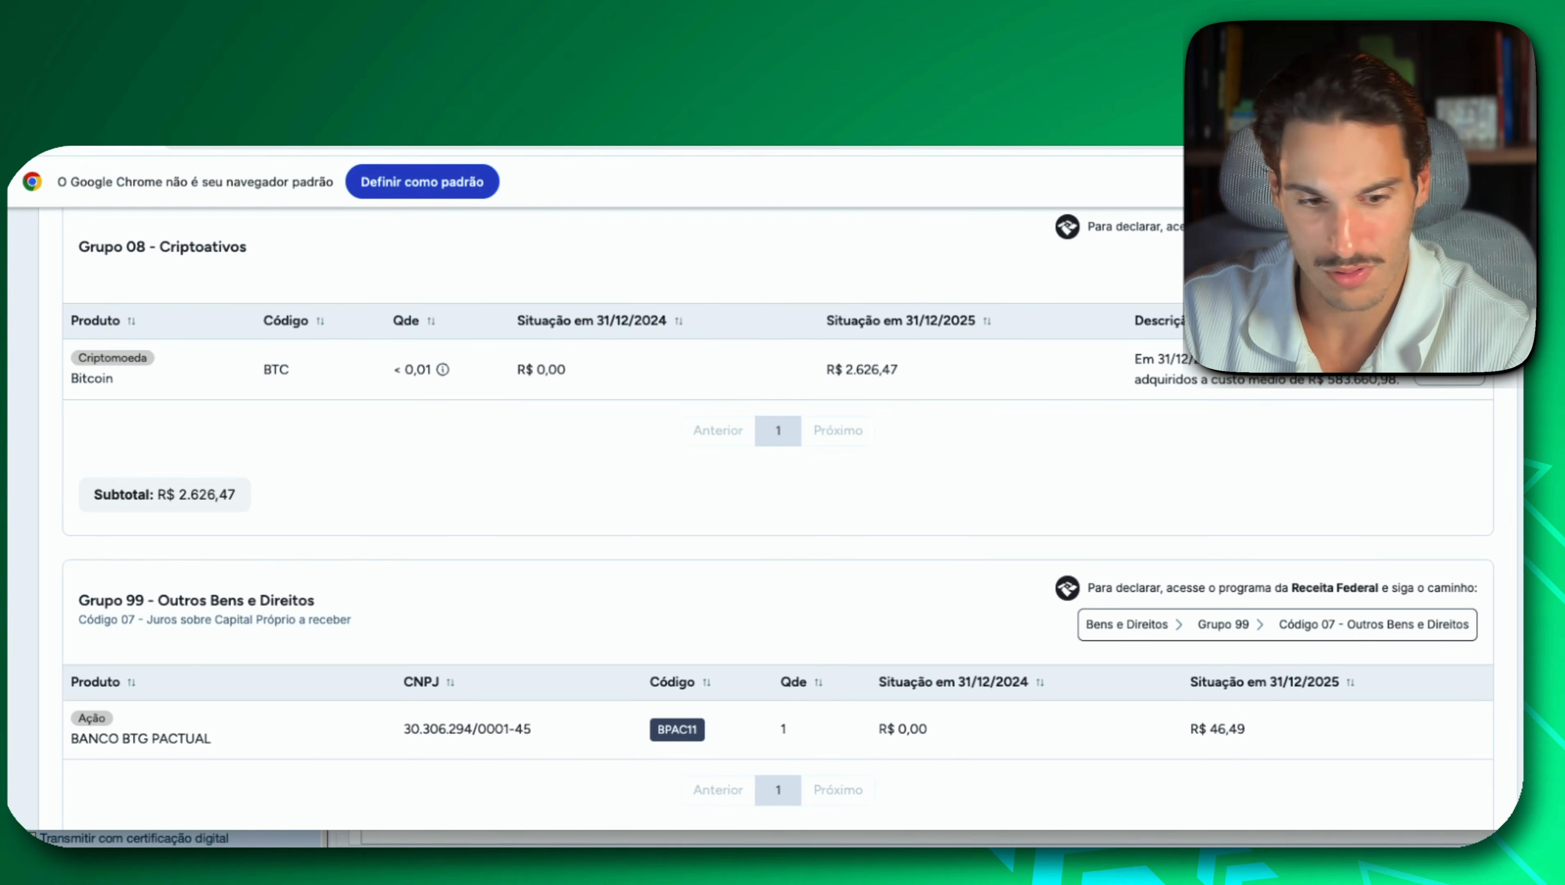
key("super+Tab")
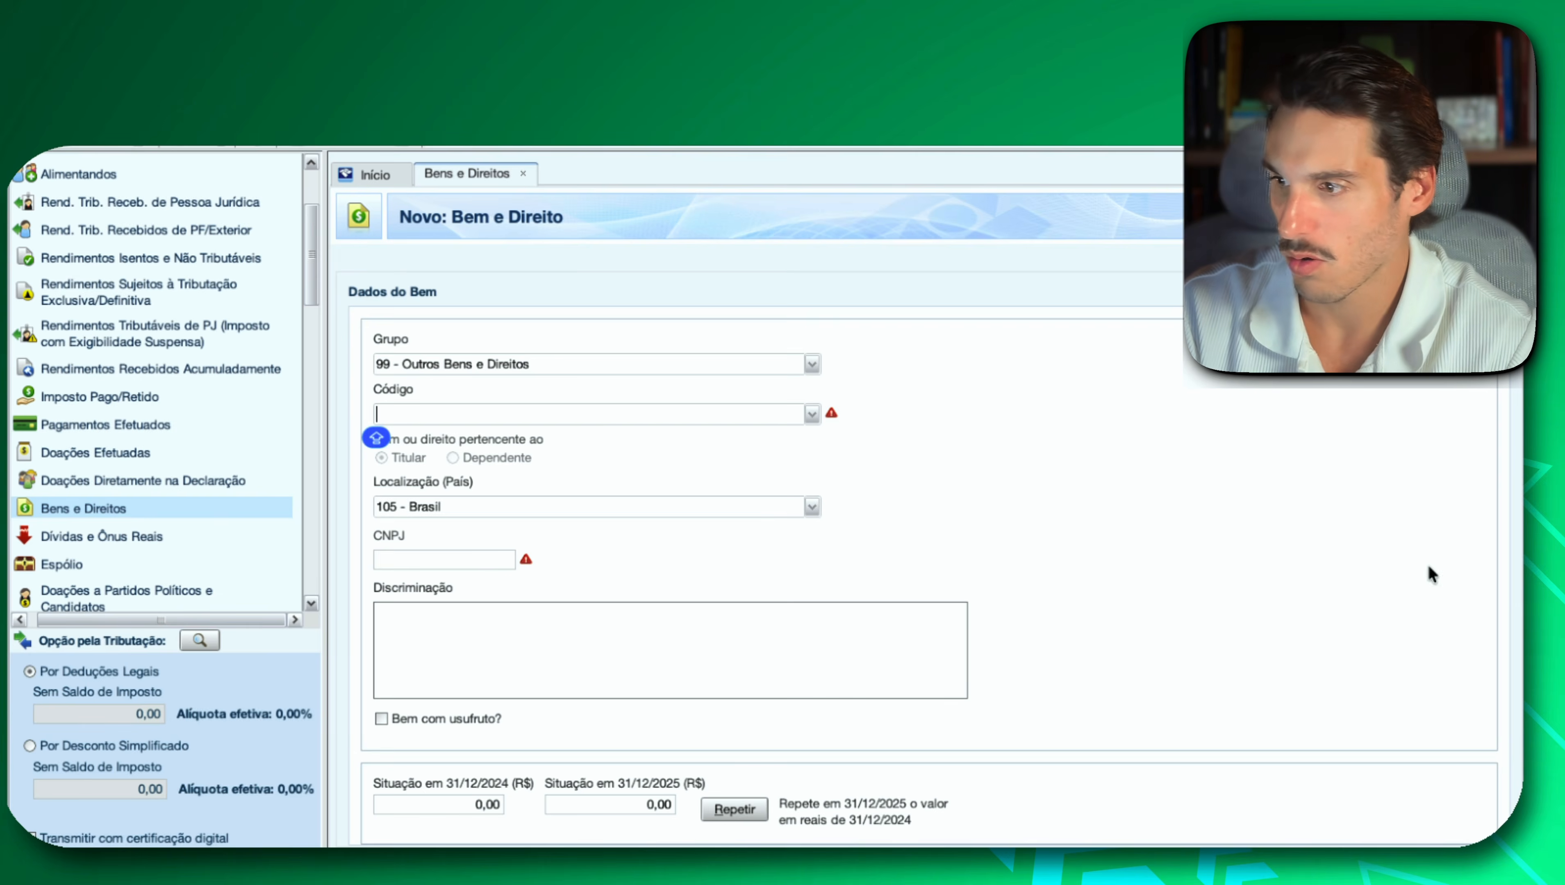
left_click(812, 414)
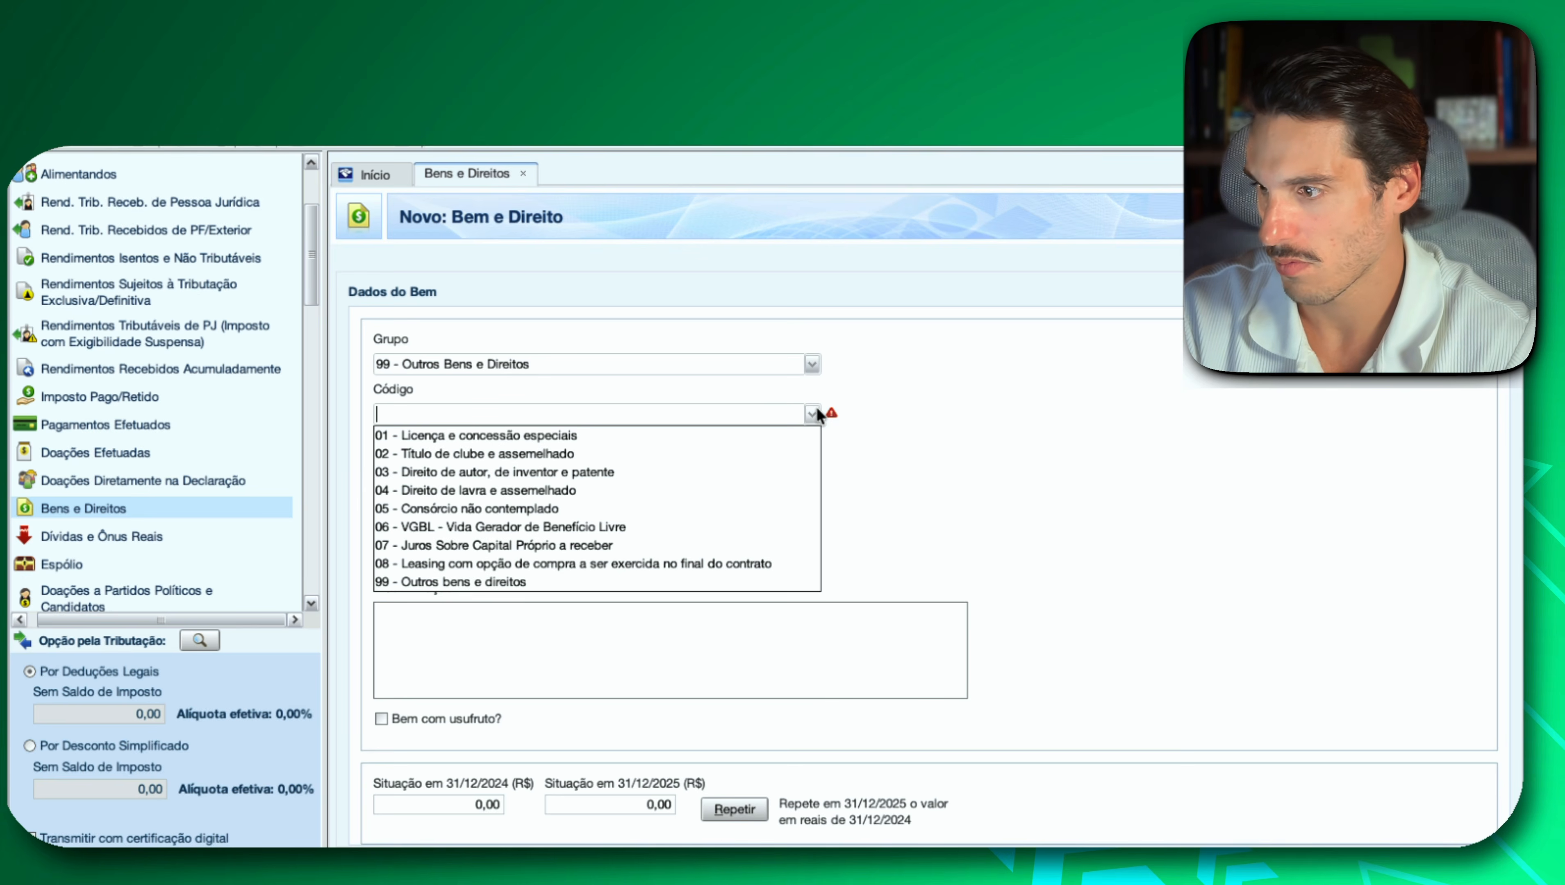
left_click(673, 544)
Enter JSCP A RECEBER NO VALOR DE R$46,49 as the Discriminação and fill in 46,49 as the 2025 amount.
left_click(482, 659)
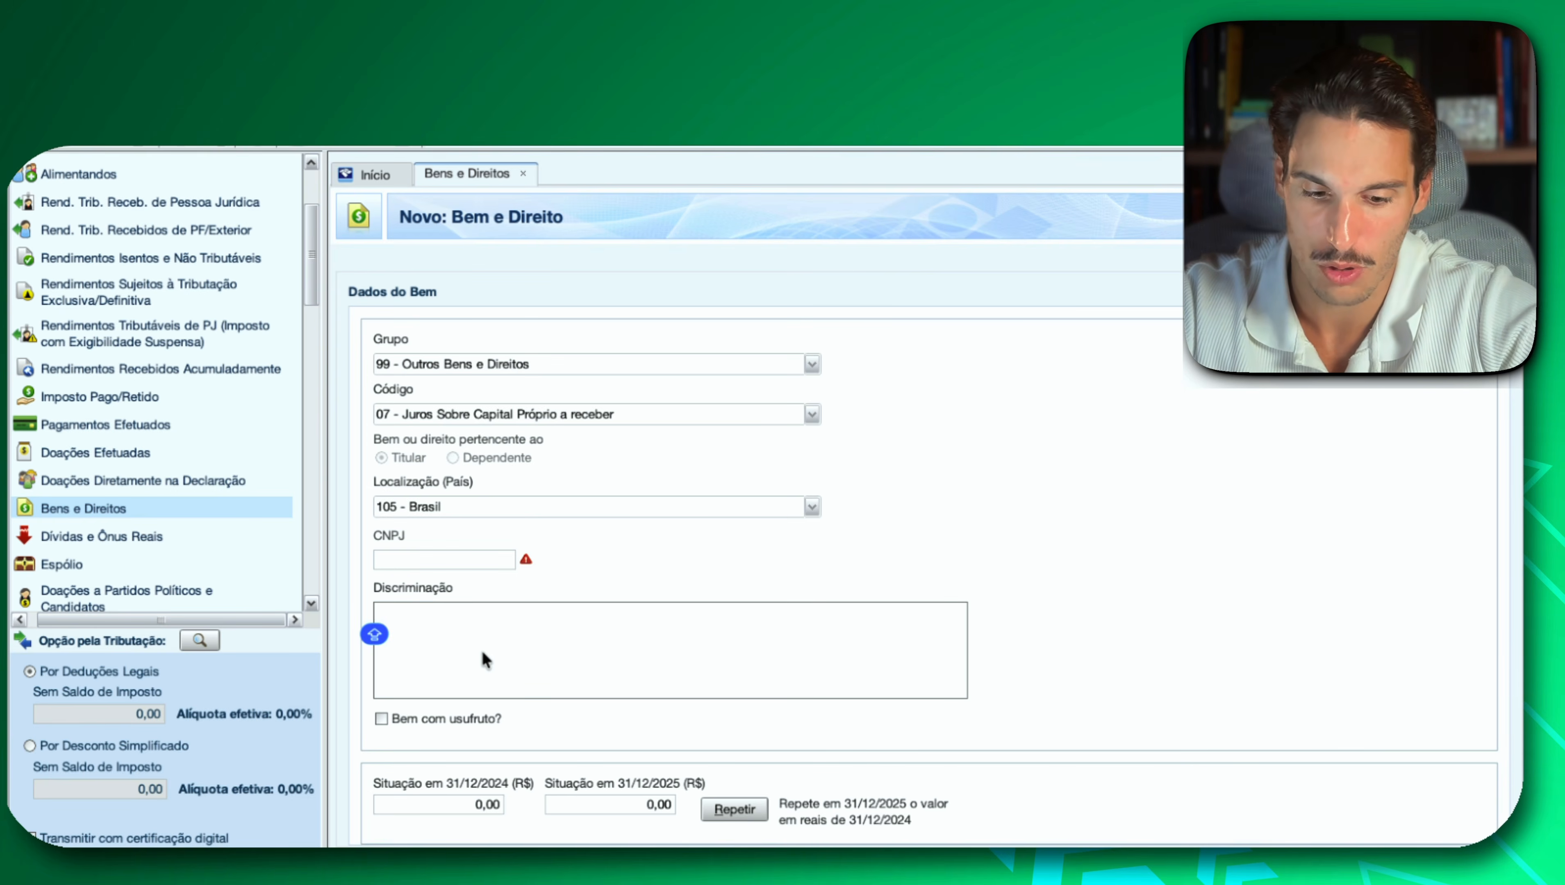
type("JSCP")
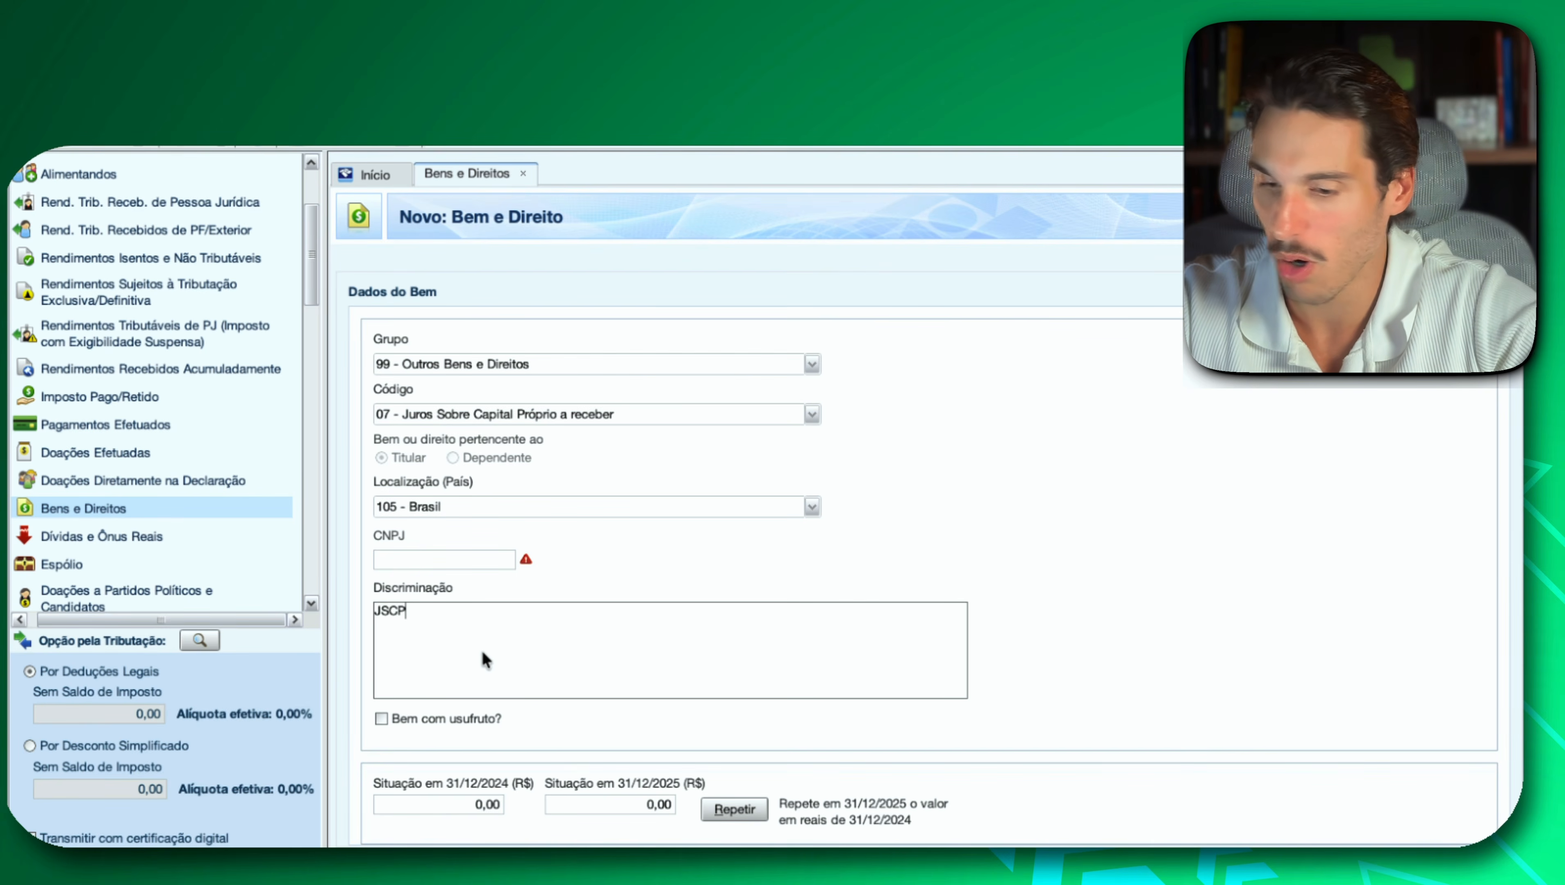
type(" A RECEBER ")
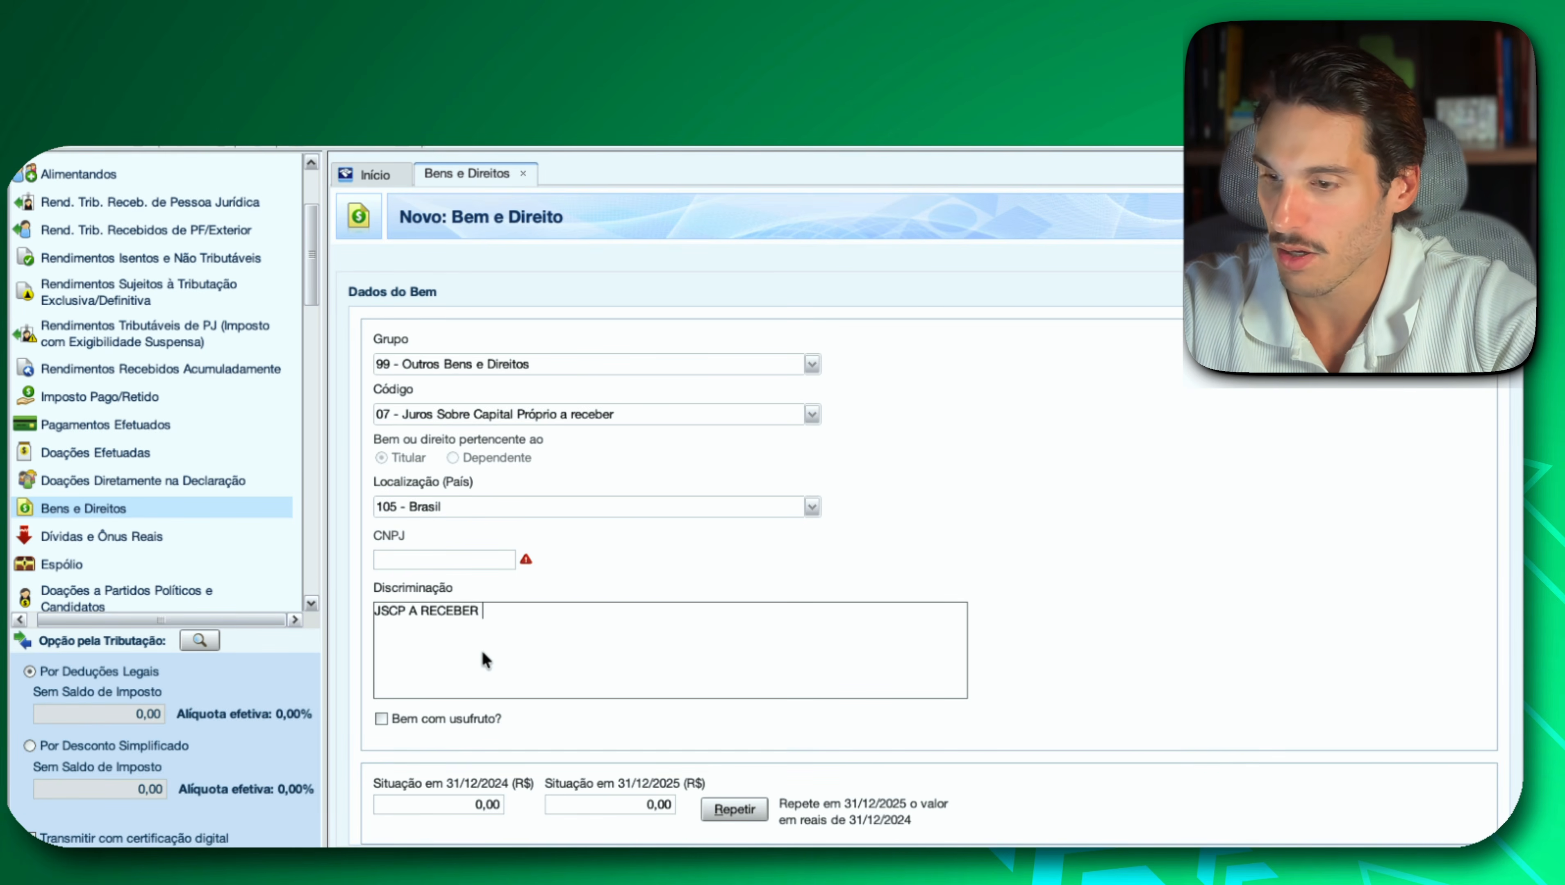
type("NO VALOR DE  46,49")
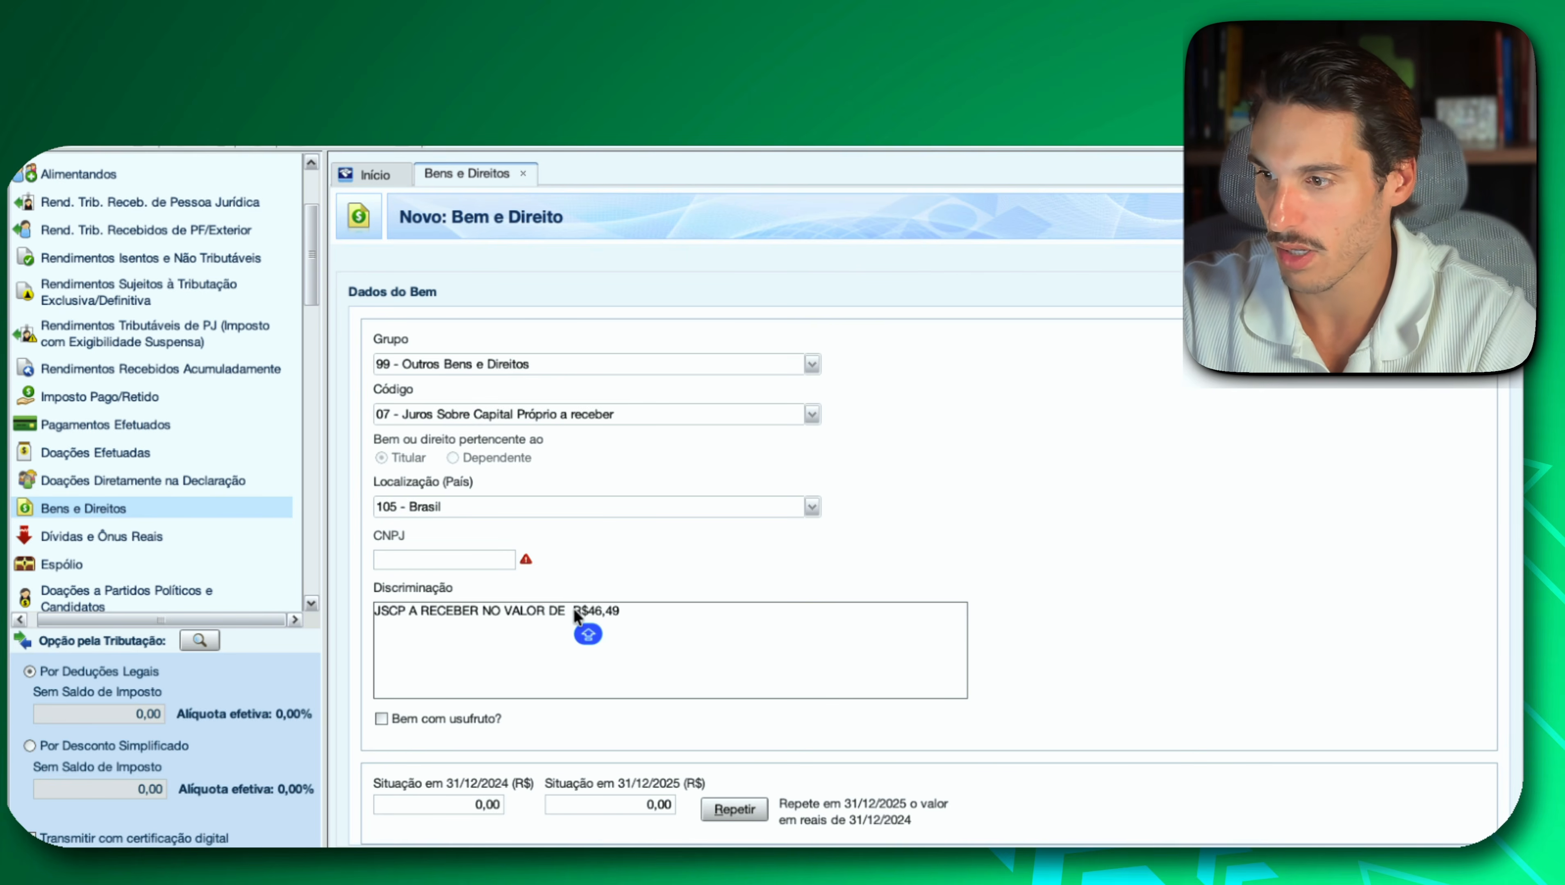
left_click(632, 806)
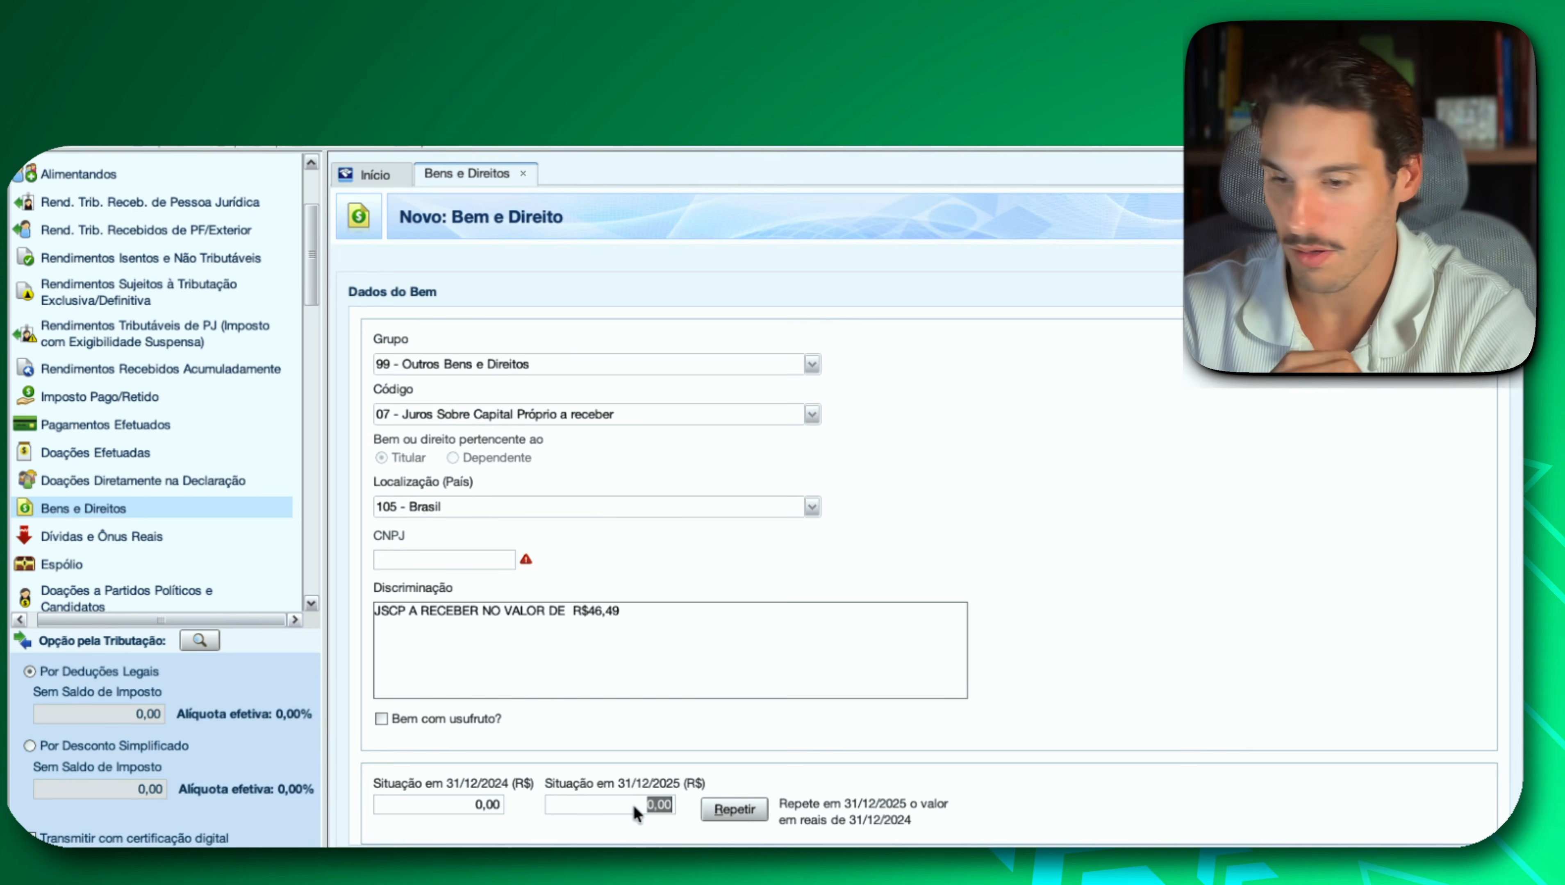
type("46,49")
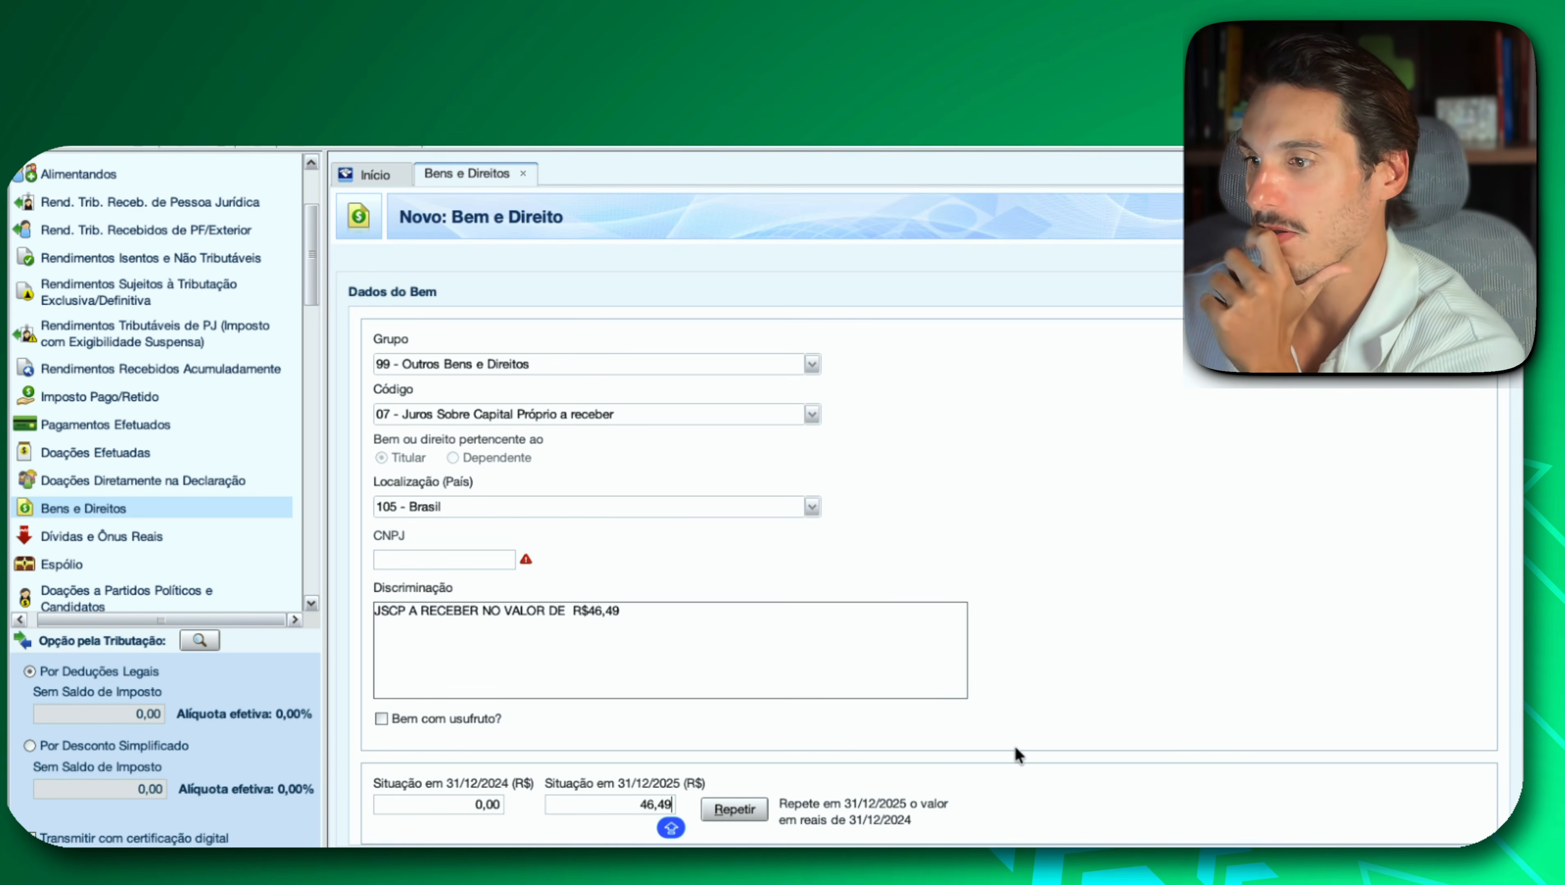
Copy the BANCO BTG PACTUAL CNPJ from Investidor 10's Grupo 99 table and paste it into the CNPJ field in IRPF.
left_click(464, 553)
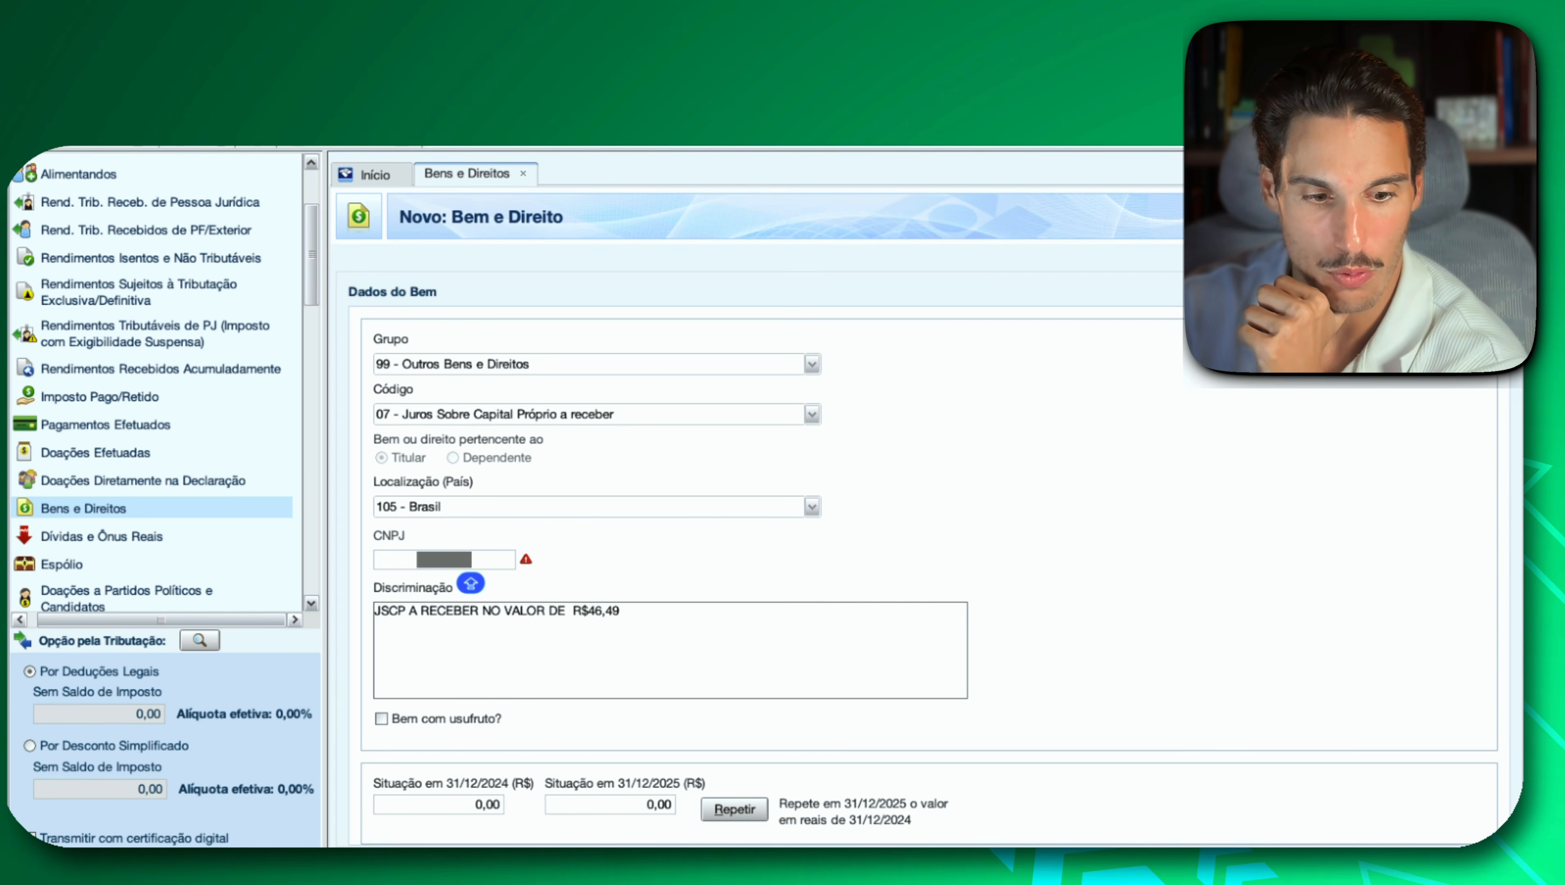
key("super+Tab")
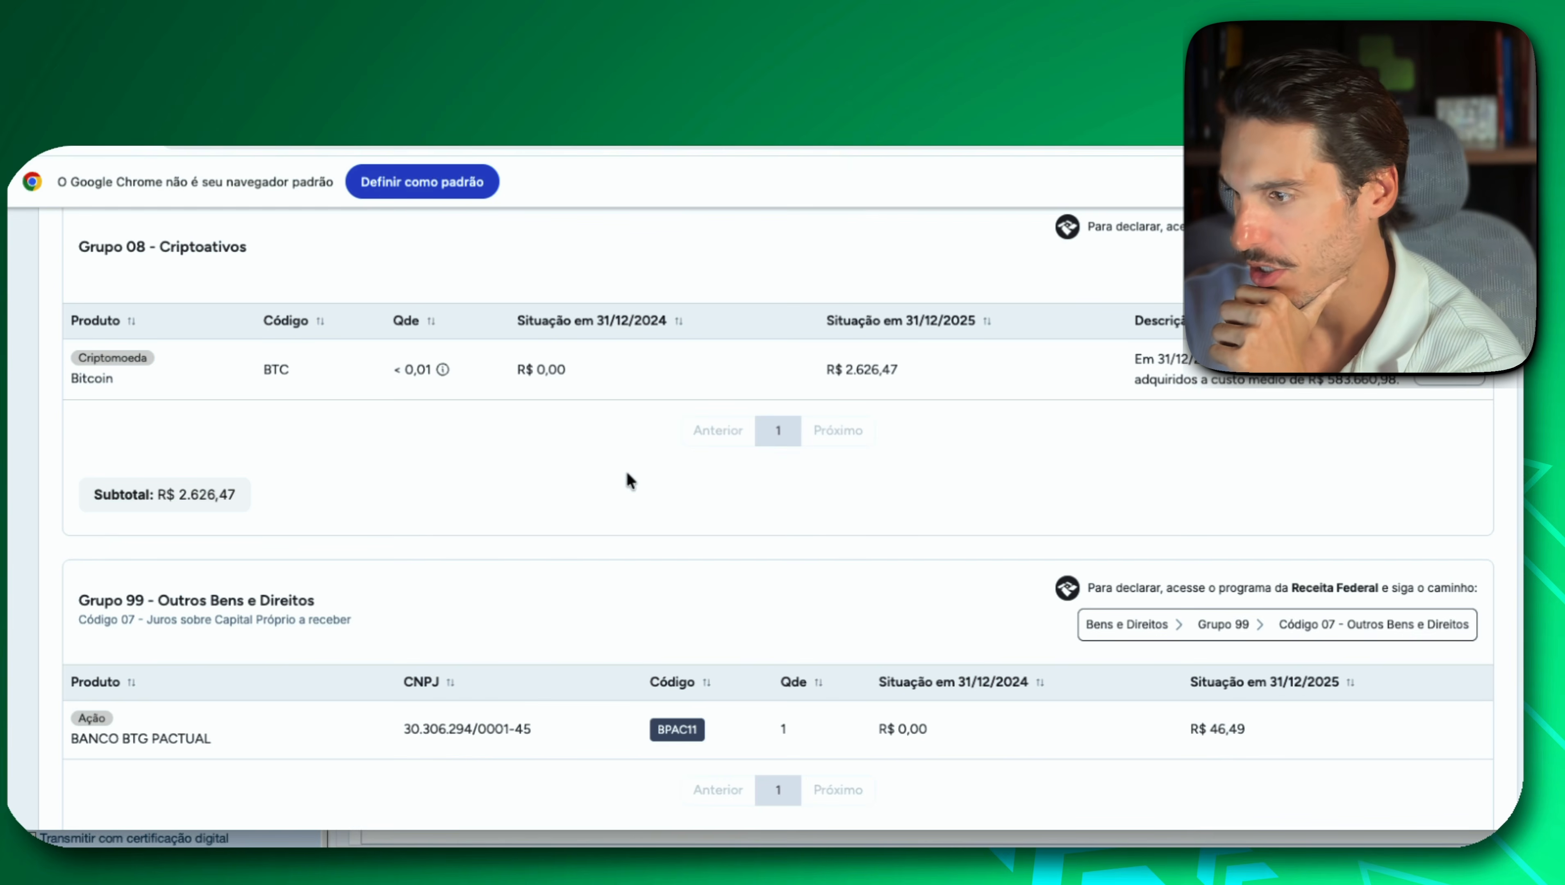
triple_click(461, 737)
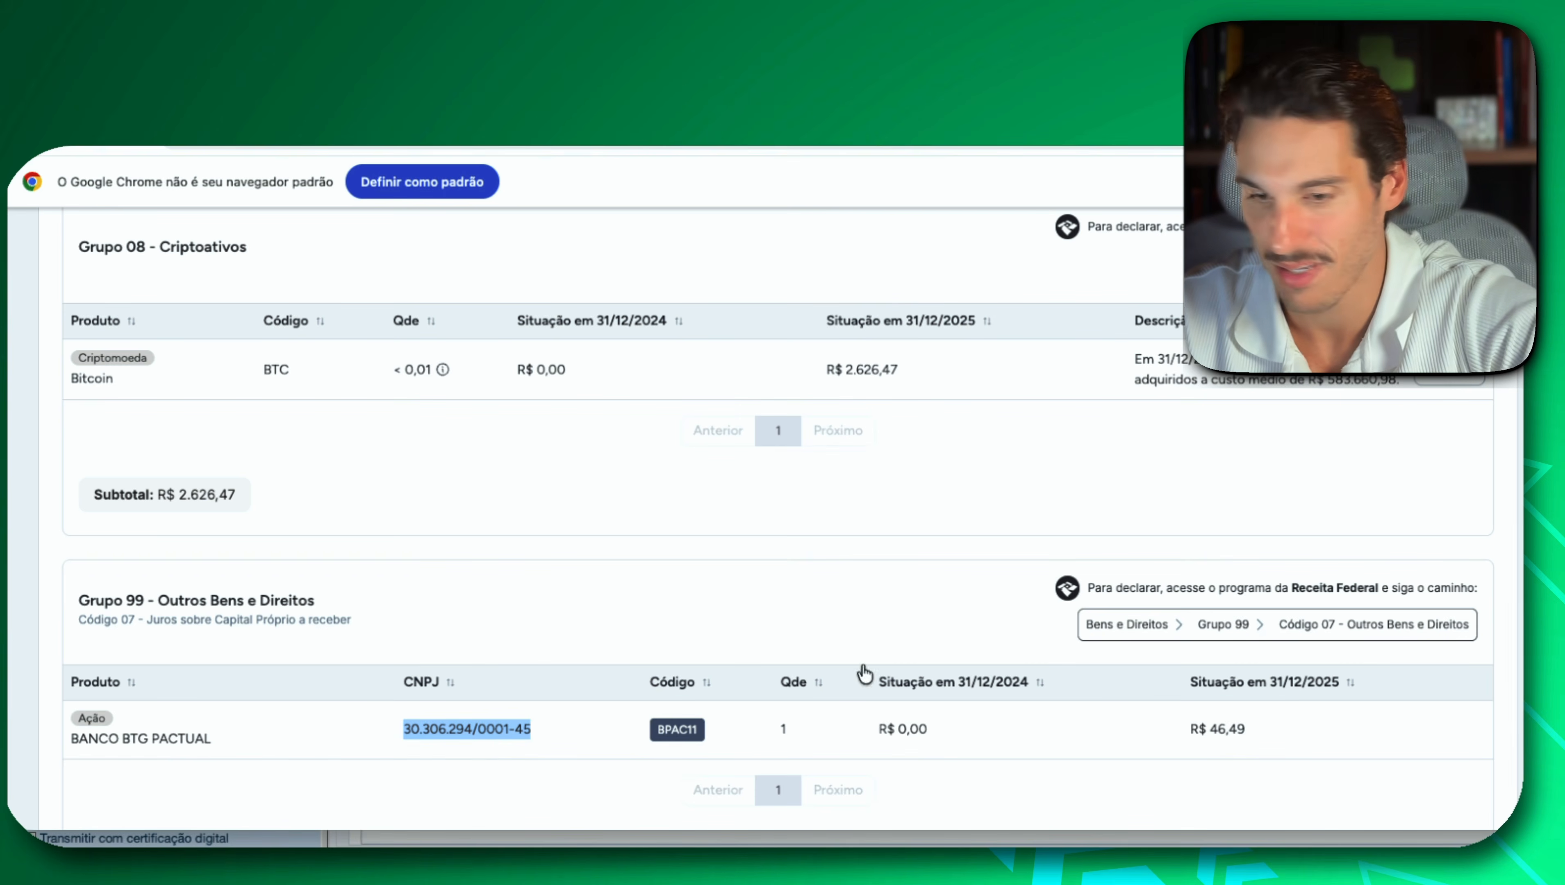
key("super+Tab")
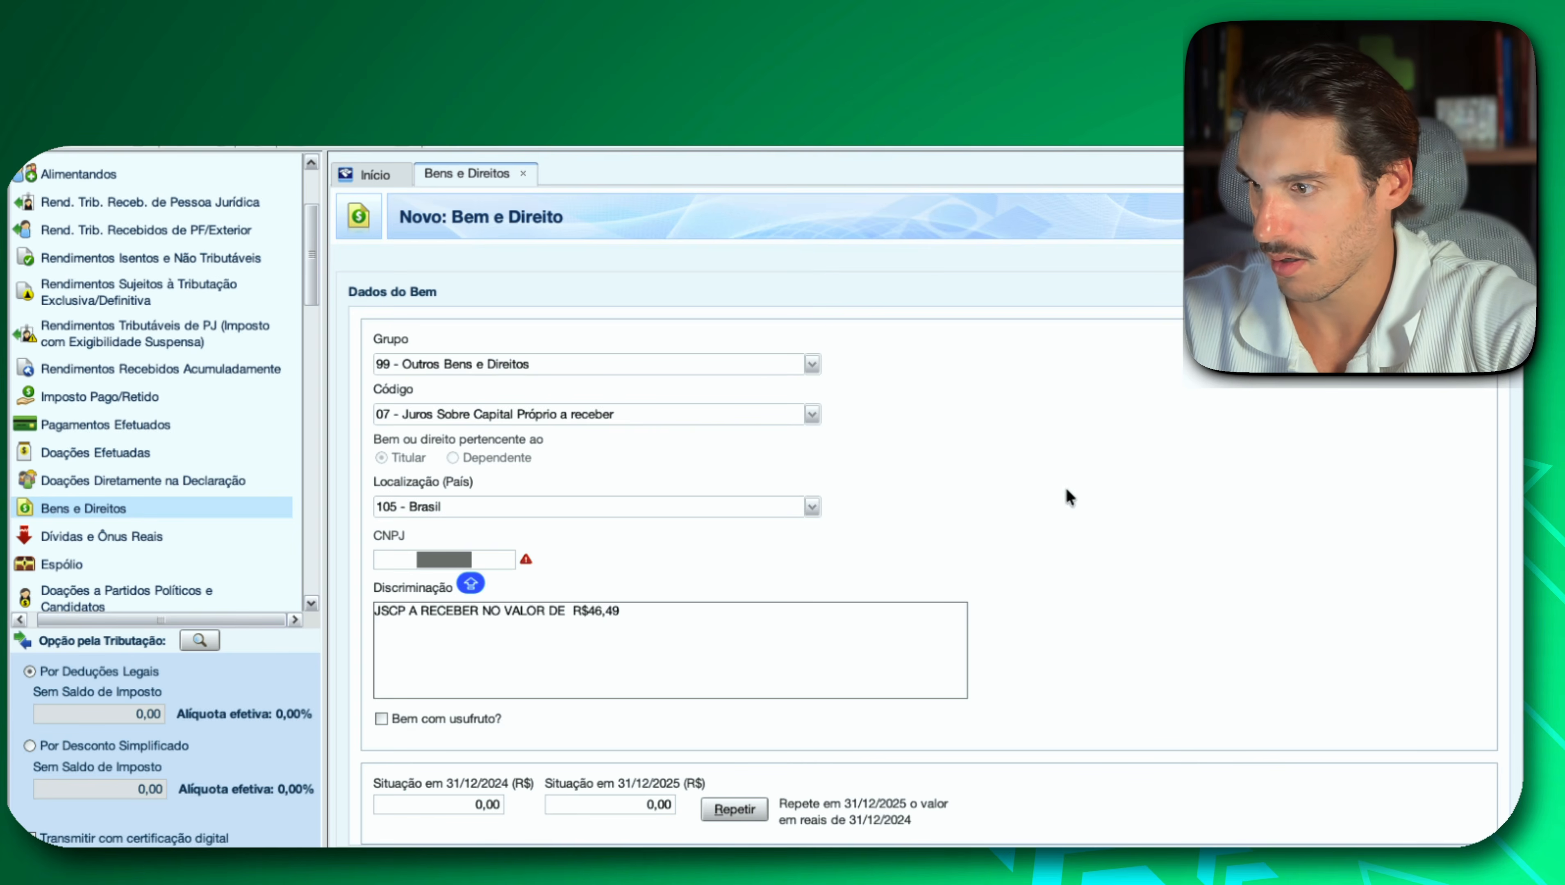
left_click(466, 556)
key("super+v")
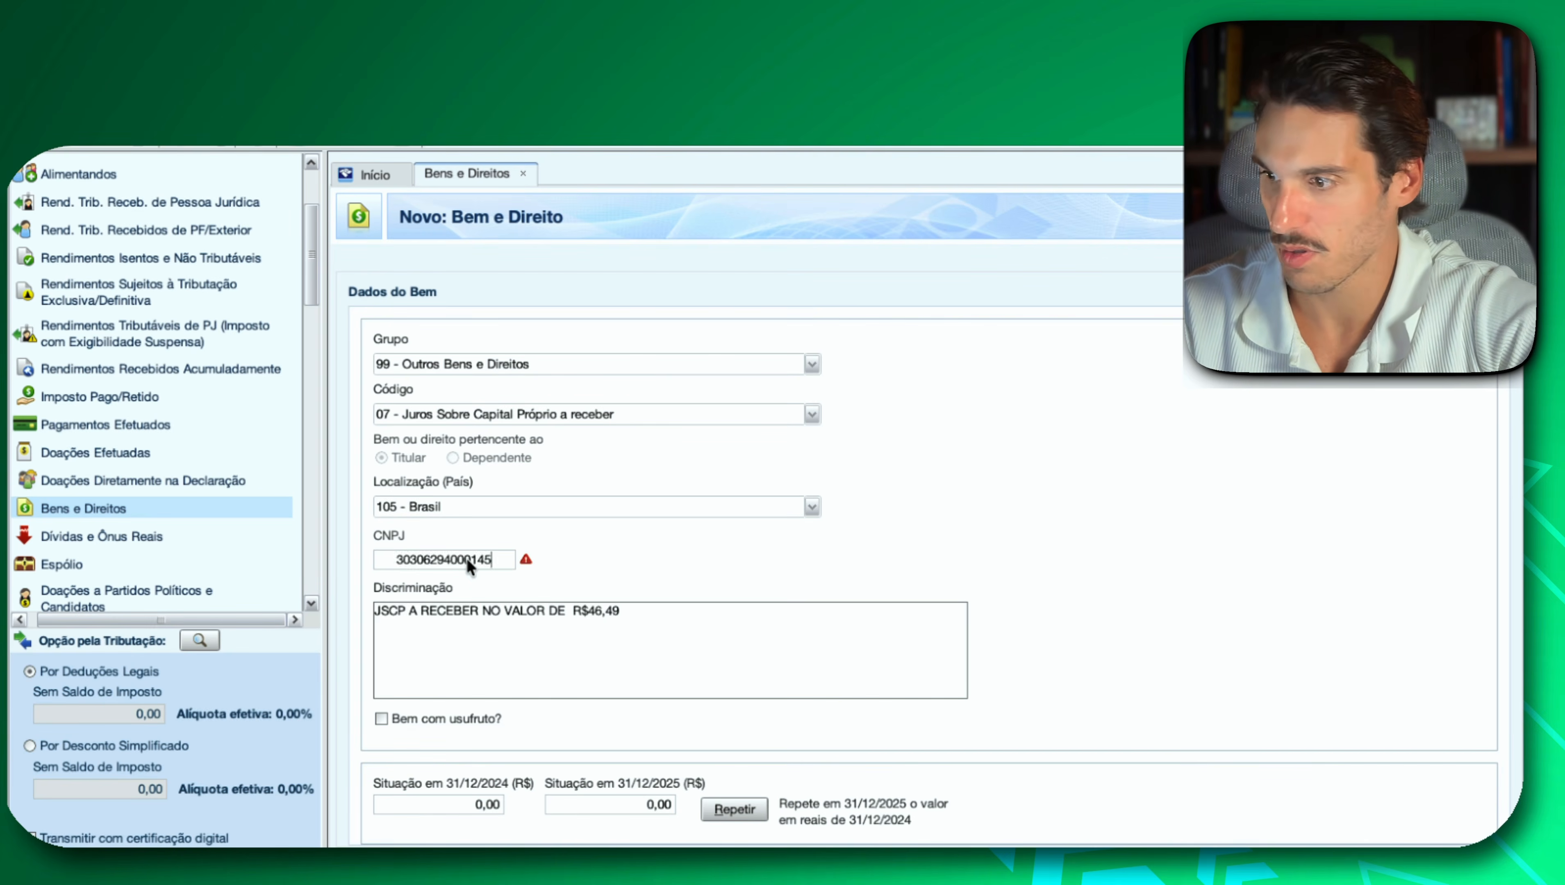
Set Situação em 31/12/2025 of the receivable interest entry to 46,49 and save the entry.
scroll(1191, 628, "down", 1)
left_click(638, 792)
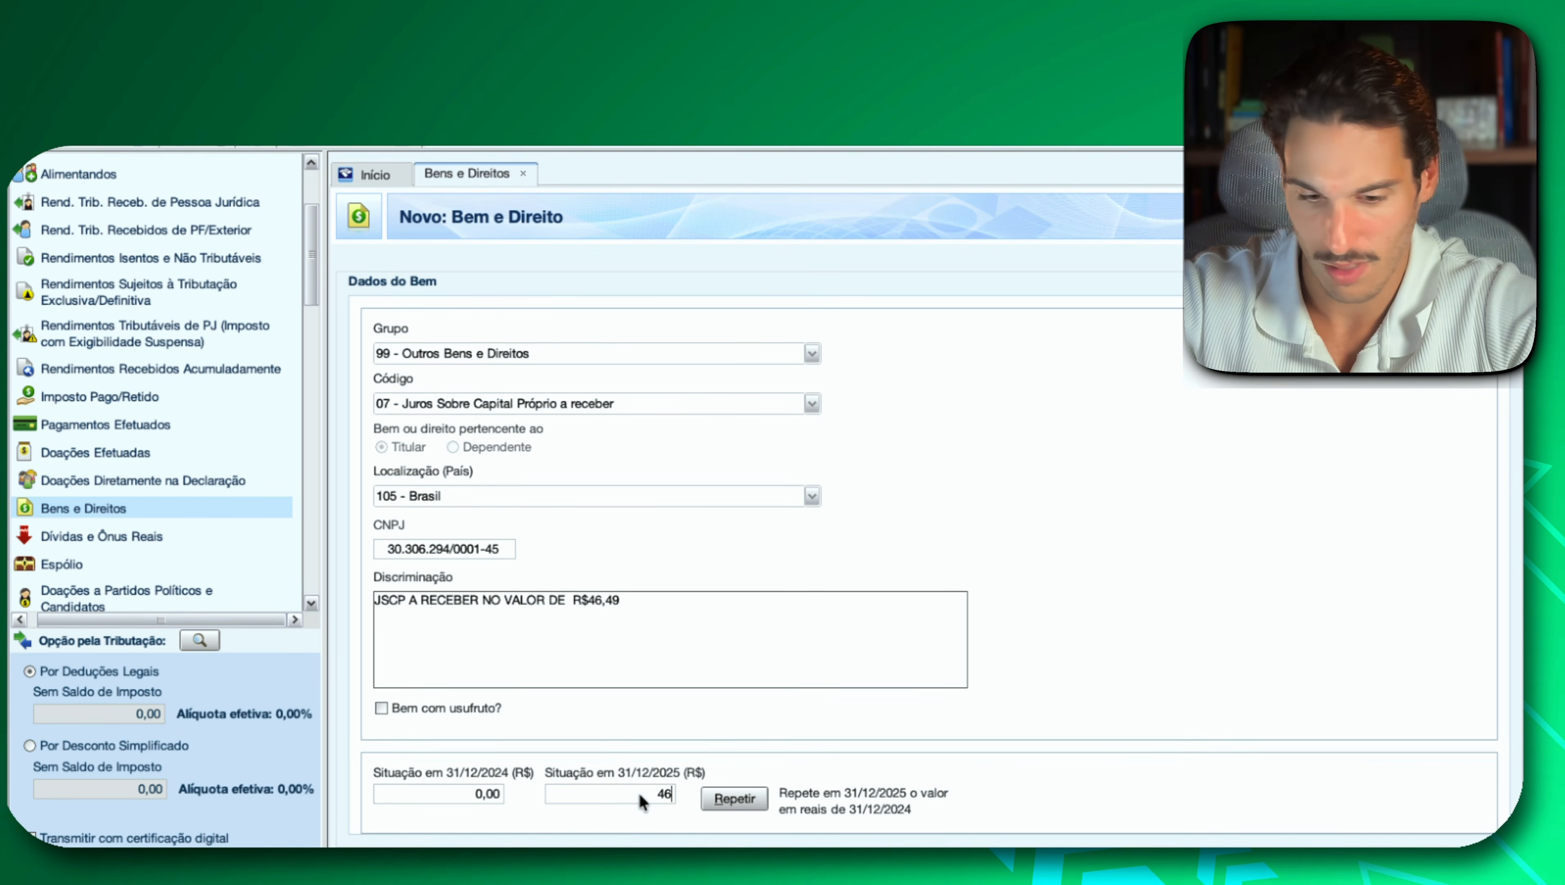
type("46,49")
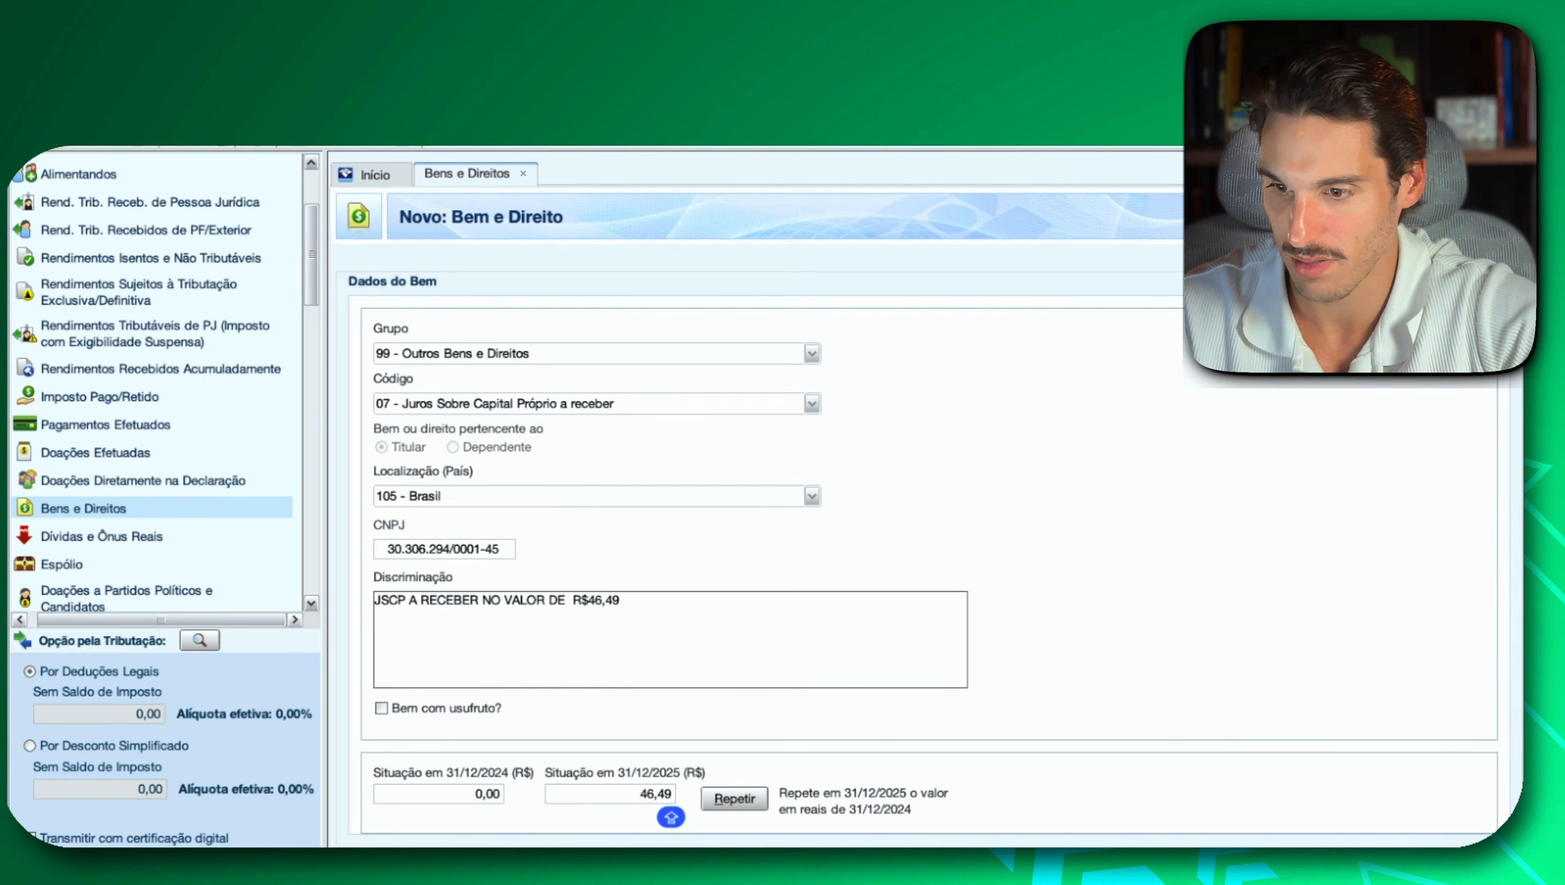
left_click(1426, 865)
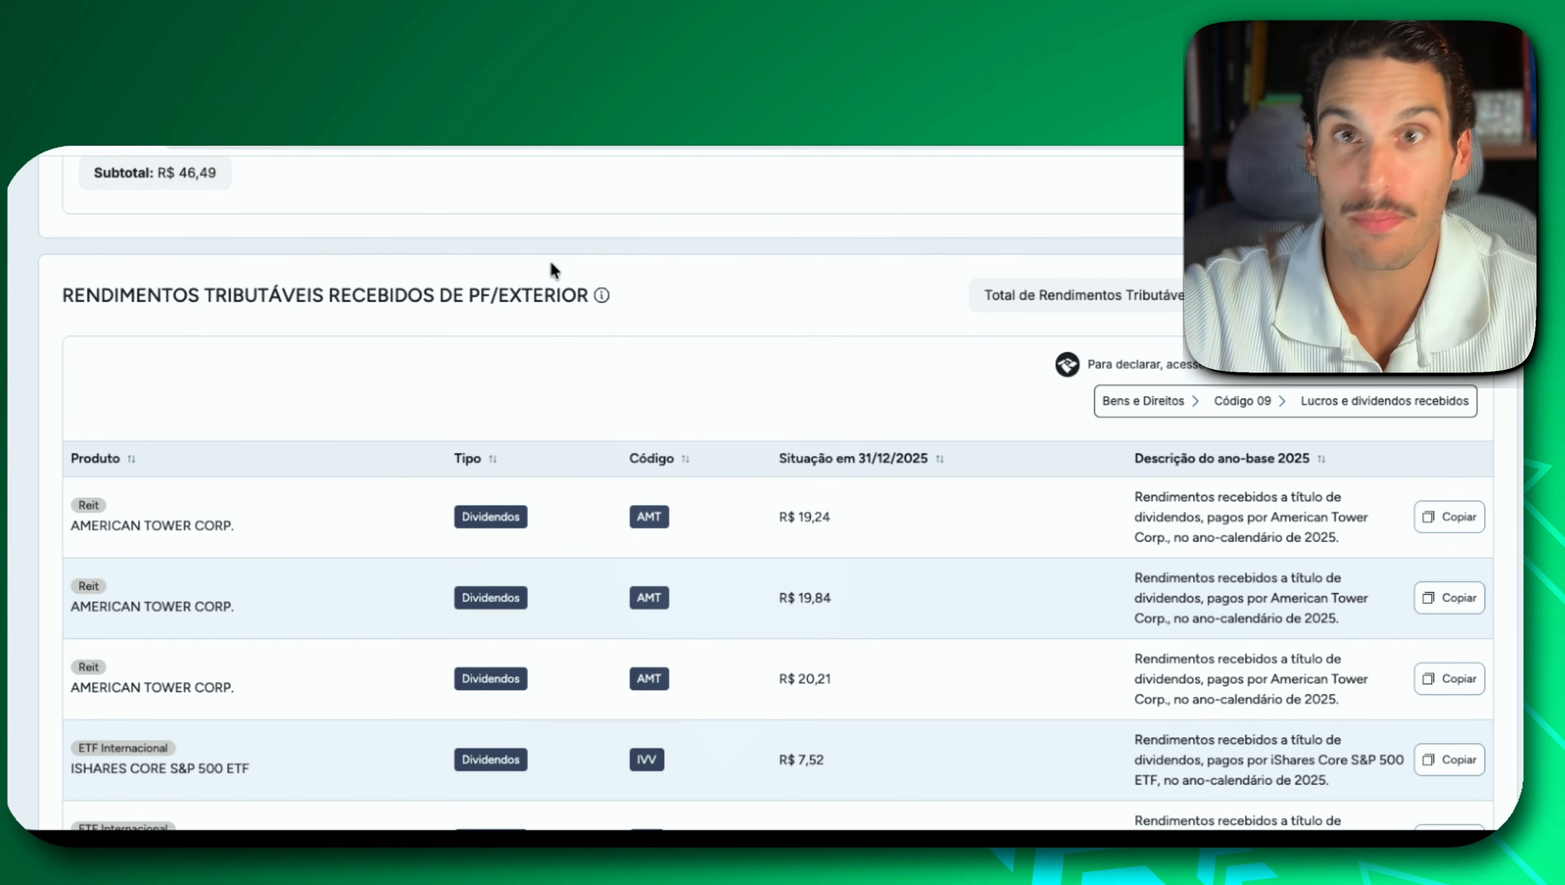
In Investidor 10, examine the Rendimentos Tributáveis Recebidos de PF/Exterior dividends and the Ganhos no Exterior section.
scroll(684, 385, "down", 15)
scroll(206, 300, "up", 2)
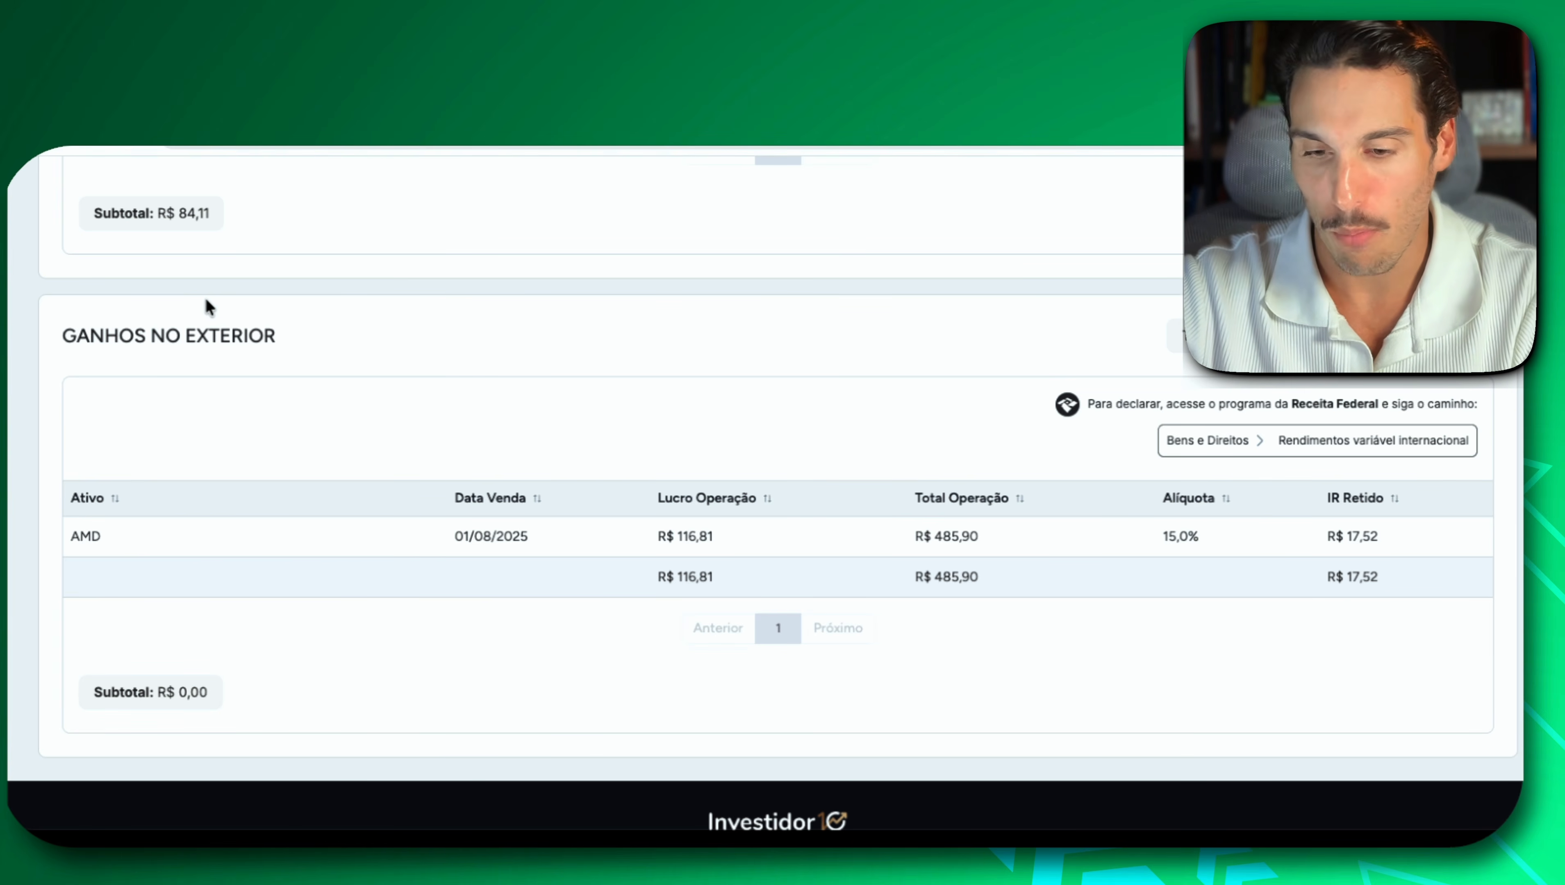
scroll(206, 300, "up", 10)
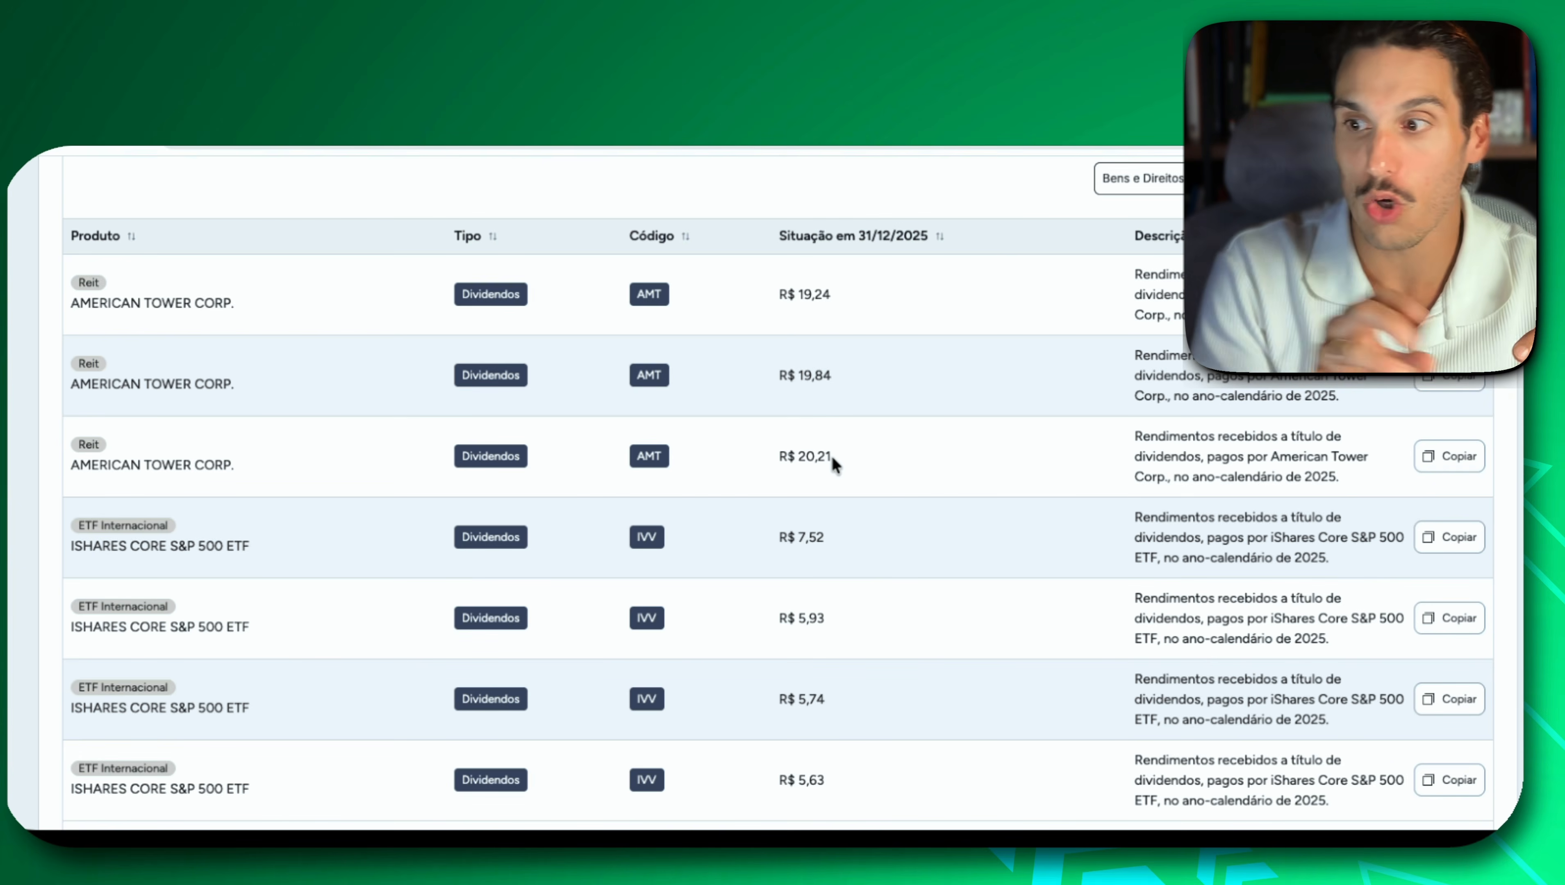
scroll(832, 455, "down", 15)
scroll(832, 455, "up", 5)
In the Relatório auxiliar para declaração de Imposto de Renda PDF, examine Fastenal's Aplicação Financeira profit and tax paid.
scroll(831, 458, "up", 3)
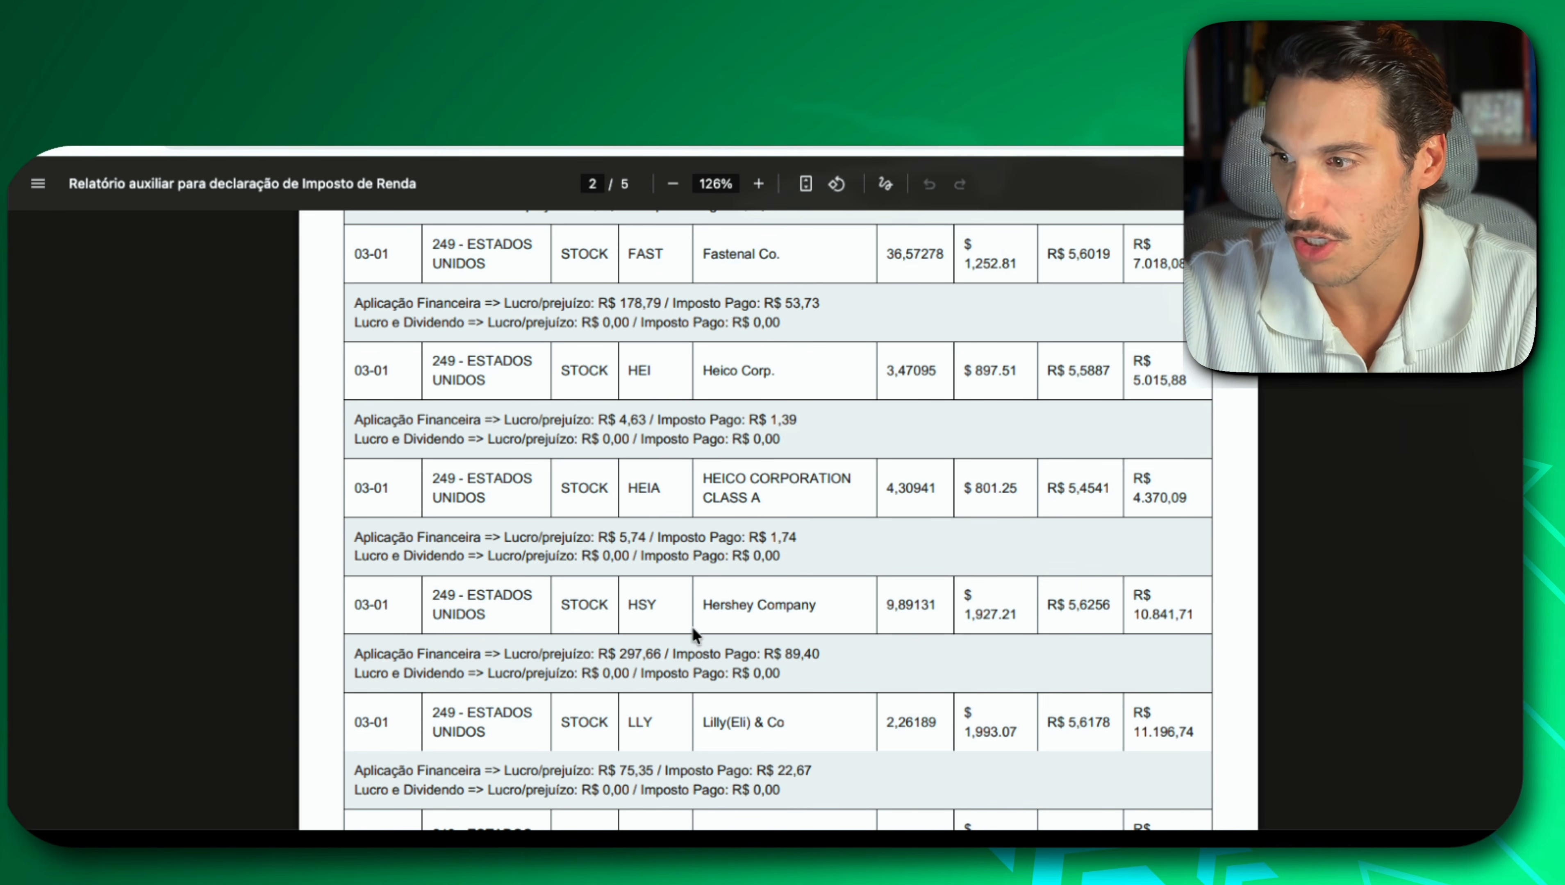
scroll(756, 508, "up", 3)
scroll(758, 509, "up", 2)
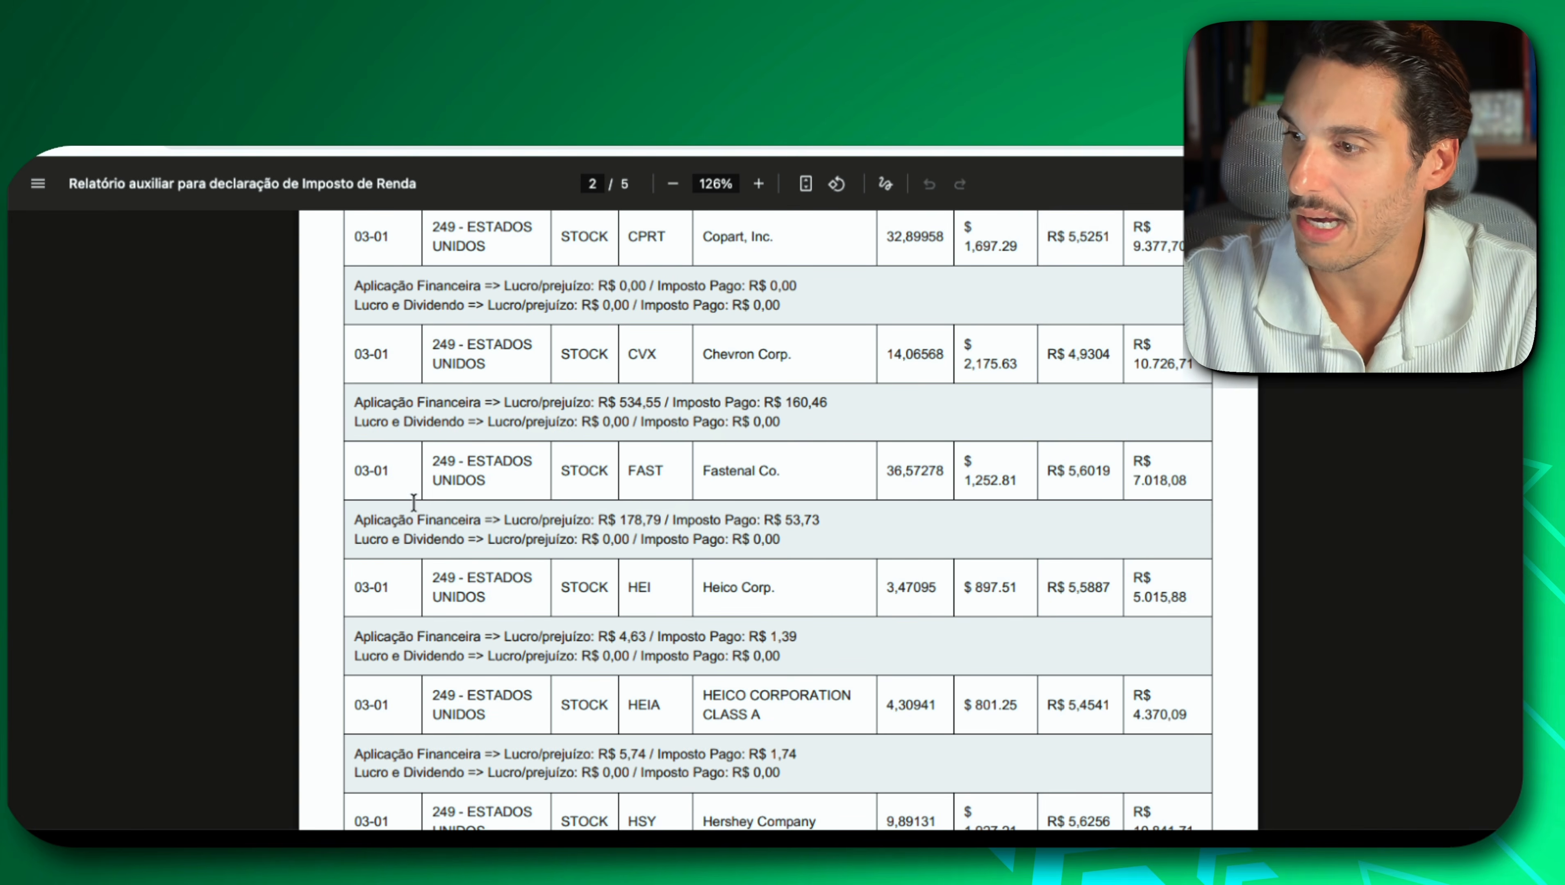
left_click_drag(362, 521, 662, 516)
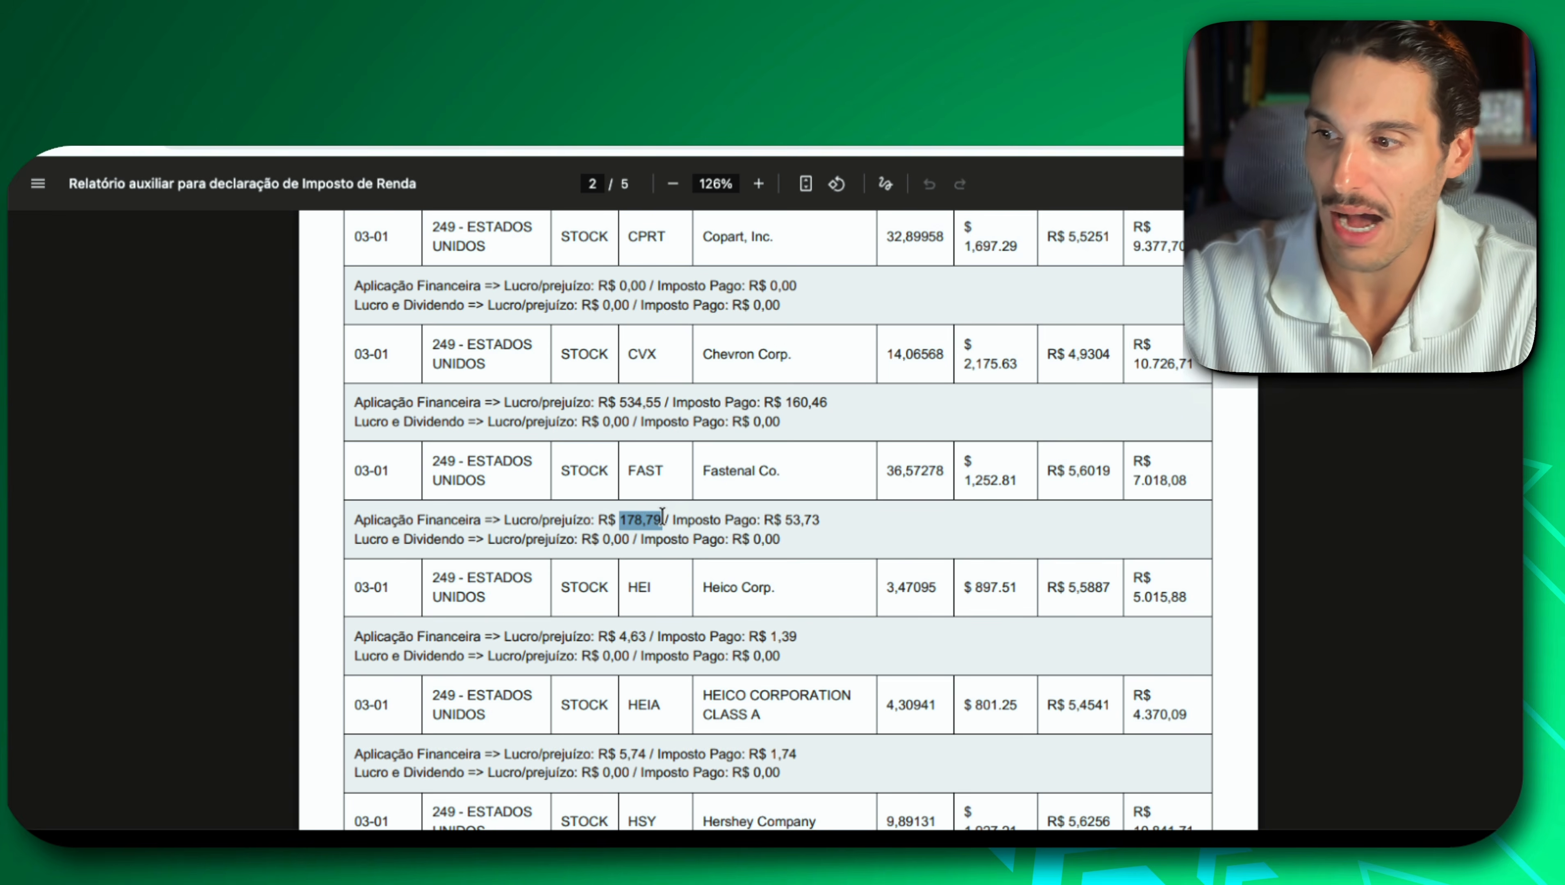
left_click_drag(774, 520, 836, 516)
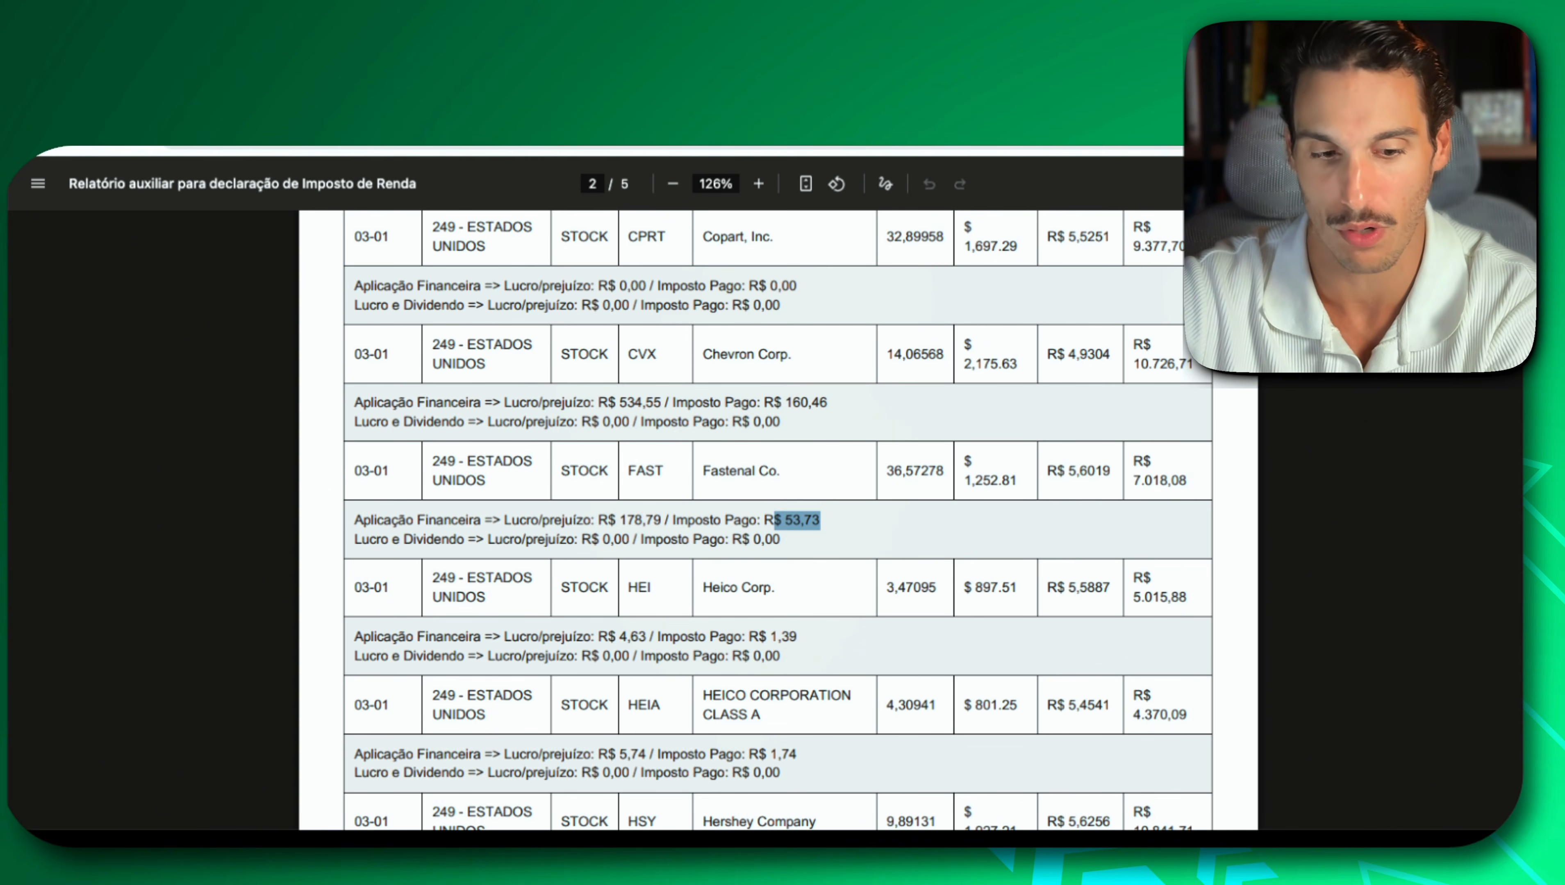
In IRPF, open the AMD stock entry and set its Situação em 31/12/2025 to the 2.583,90 total from the Discriminação.
key("super+Tab")
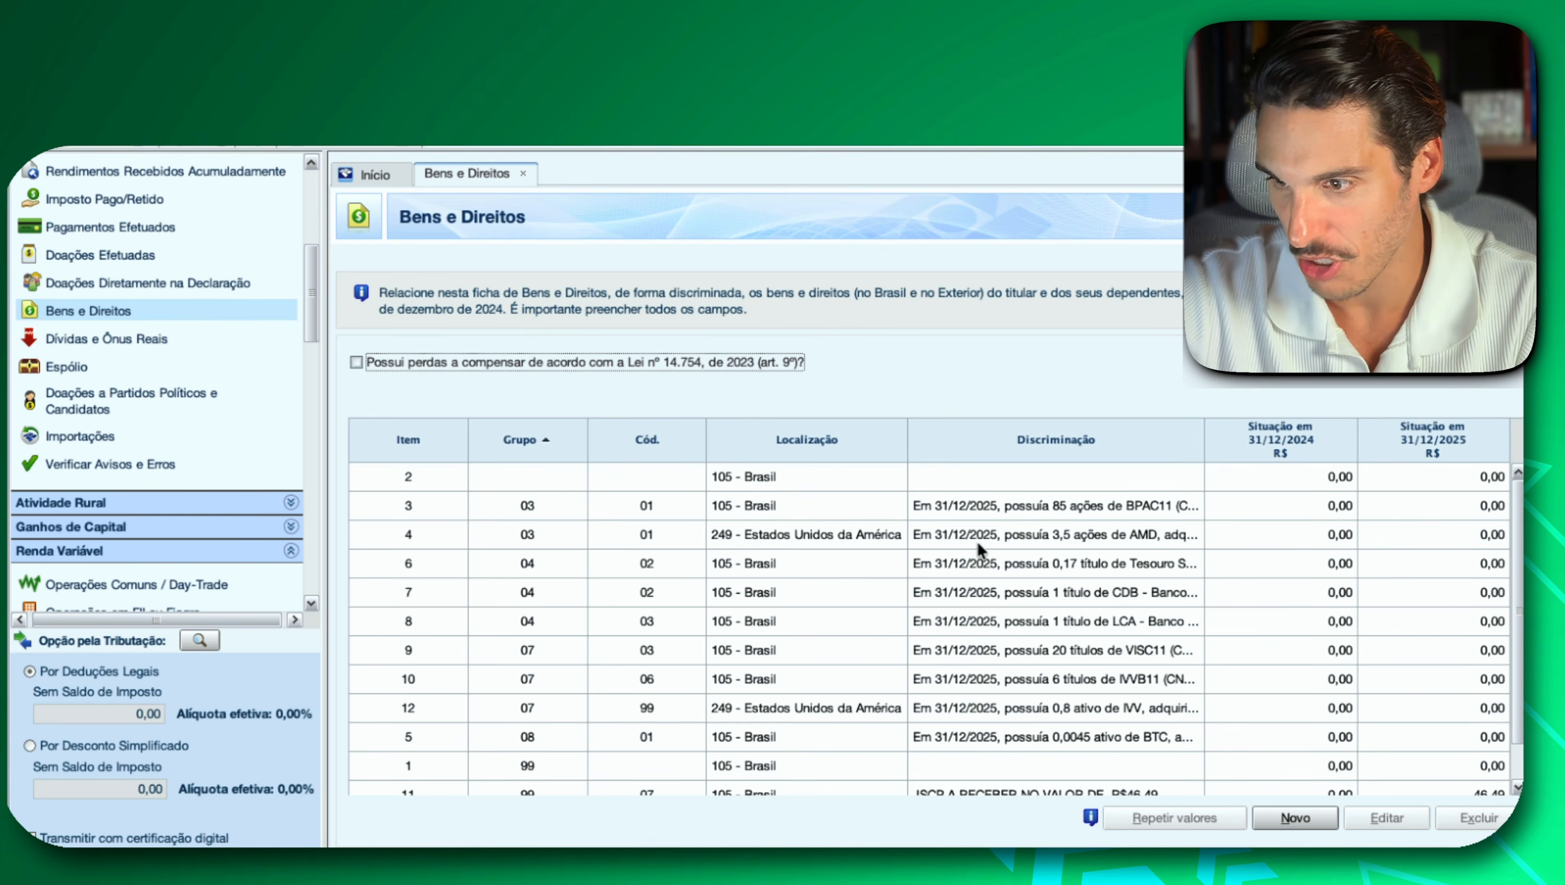
double_click(1056, 535)
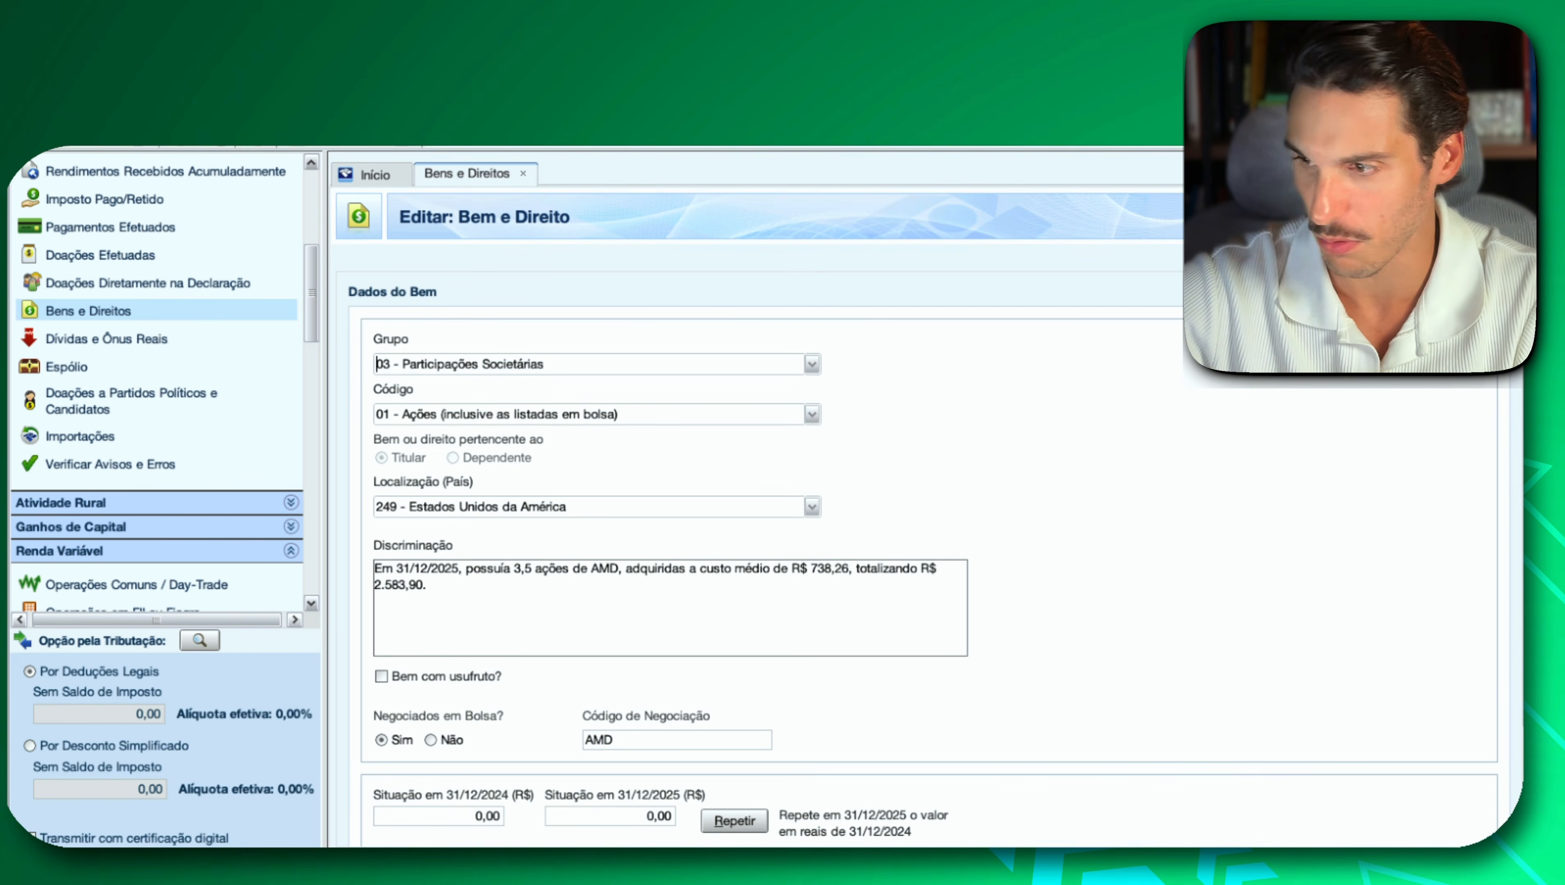
scroll(1156, 617, "down", 1)
scroll(1154, 609, "down", 2)
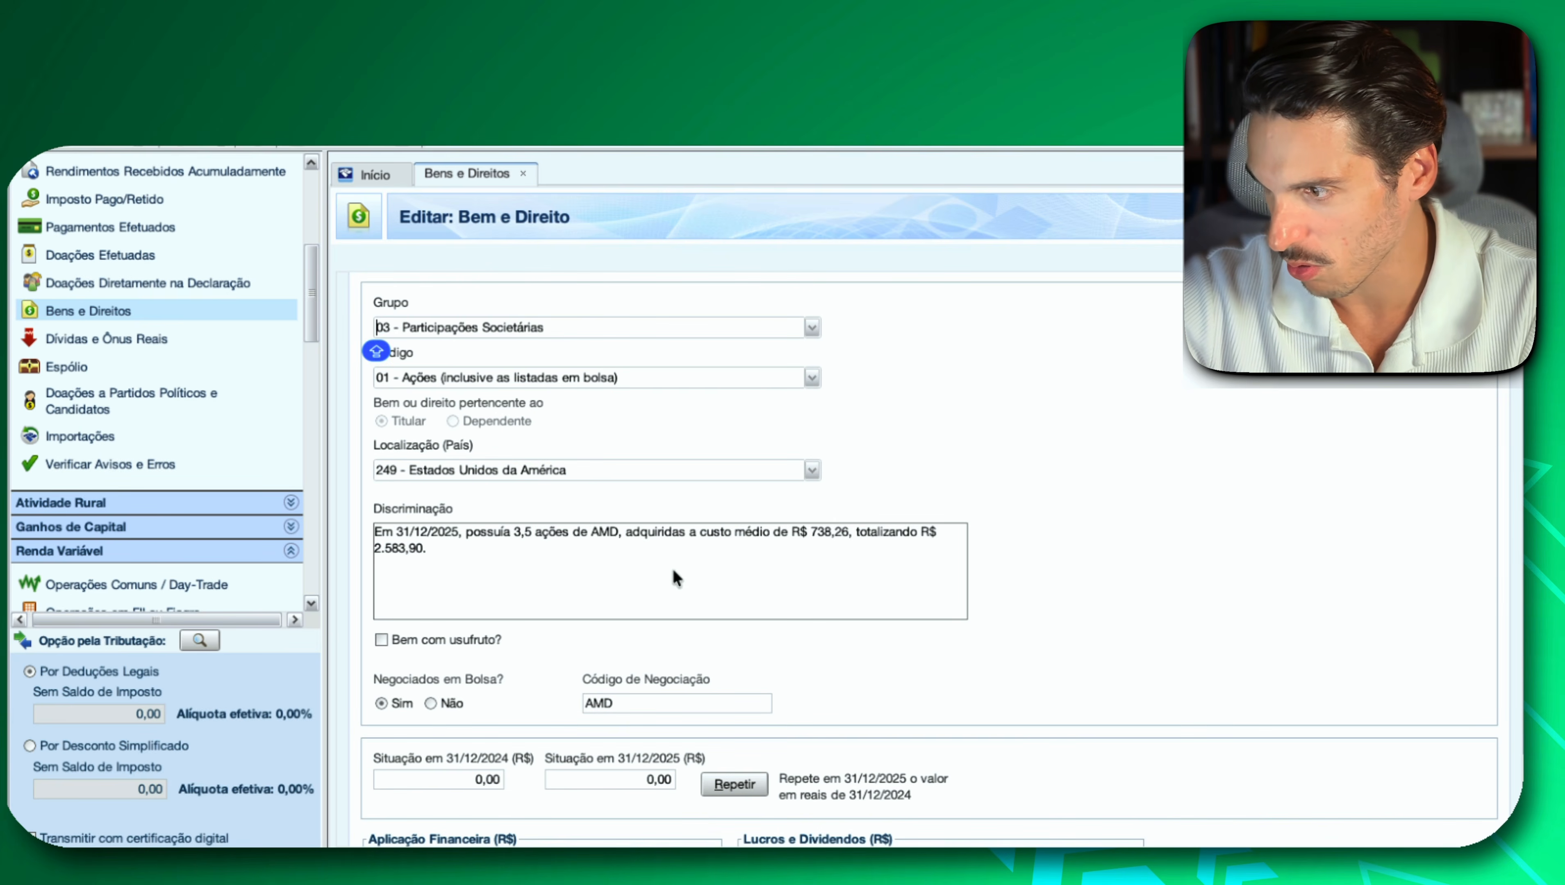
left_click_drag(422, 548, 409, 547)
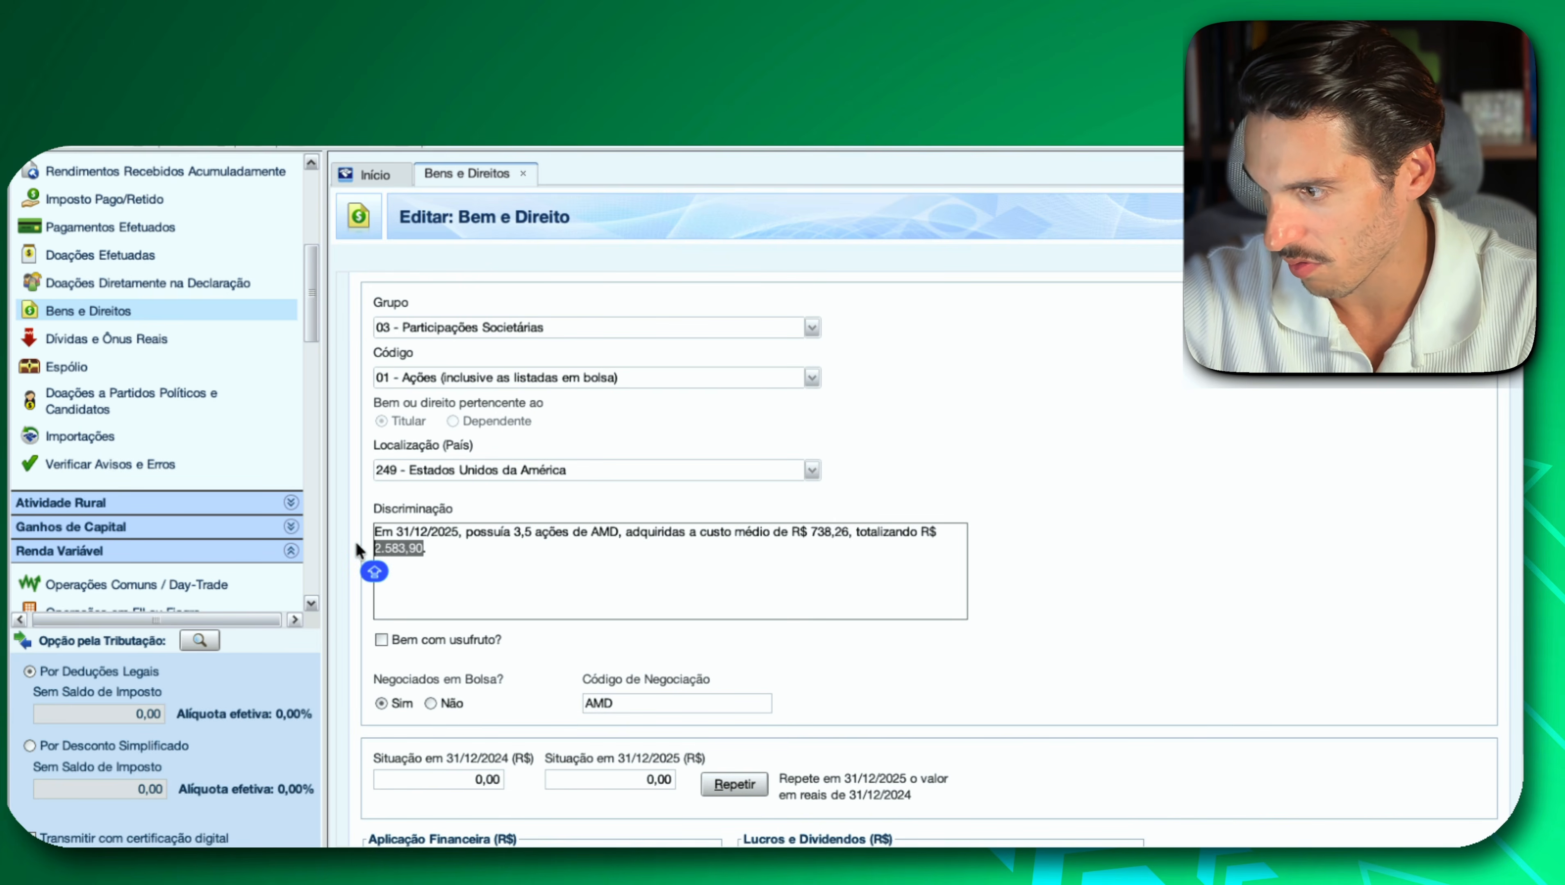
left_click(649, 780)
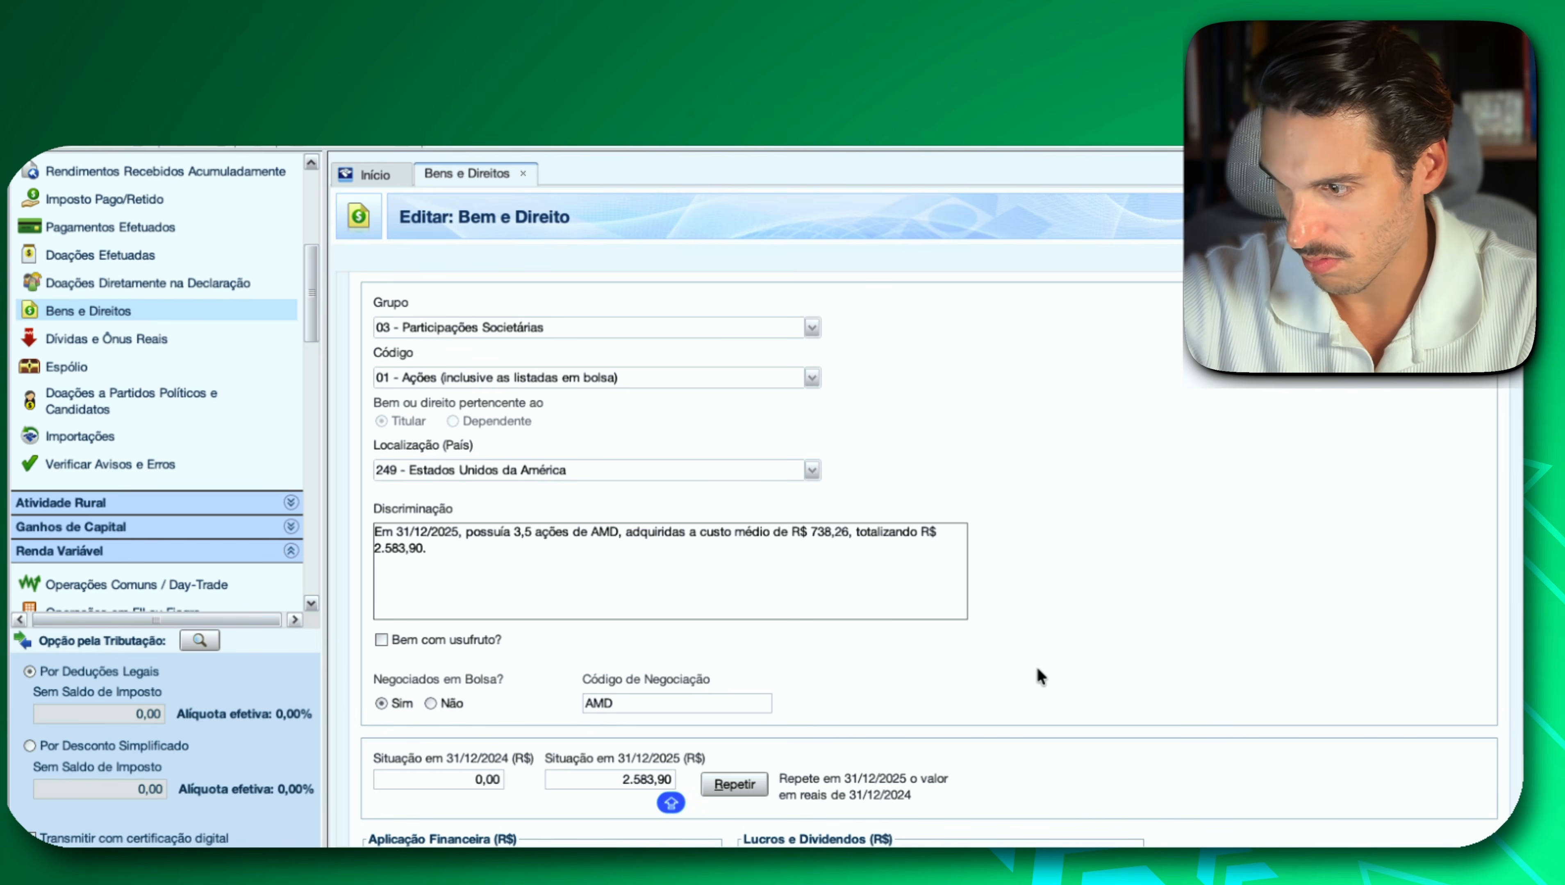
In the Relatório auxiliar para declaração de Imposto de Renda PDF, review Fastenal's group code, country code, ticker, company name and total in reais.
scroll(1055, 656, "down", 3)
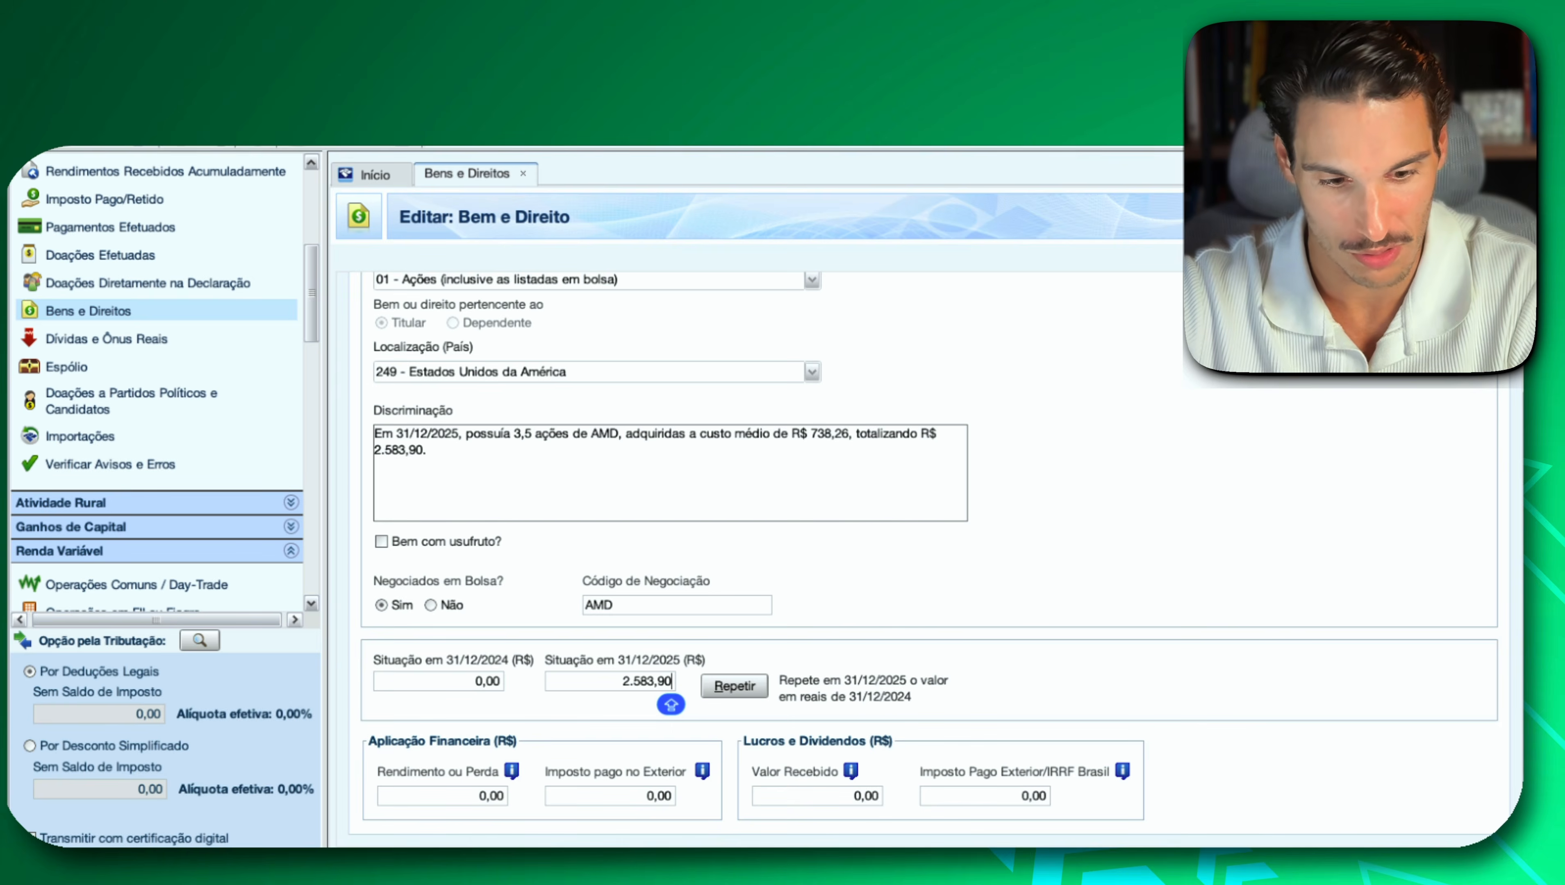
key("super+Tab")
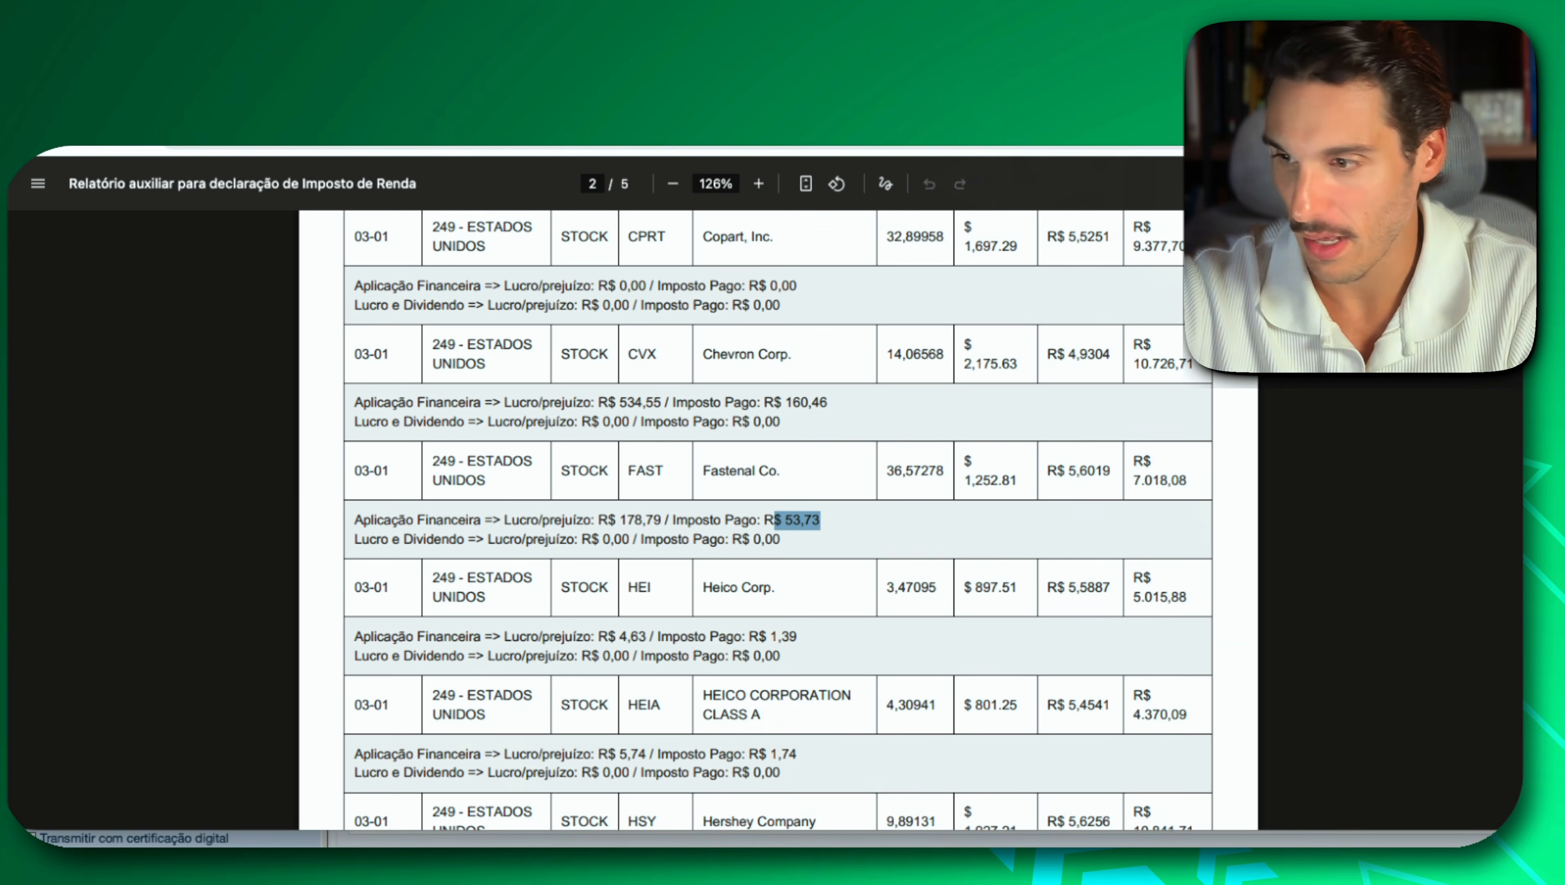
left_click(546, 505)
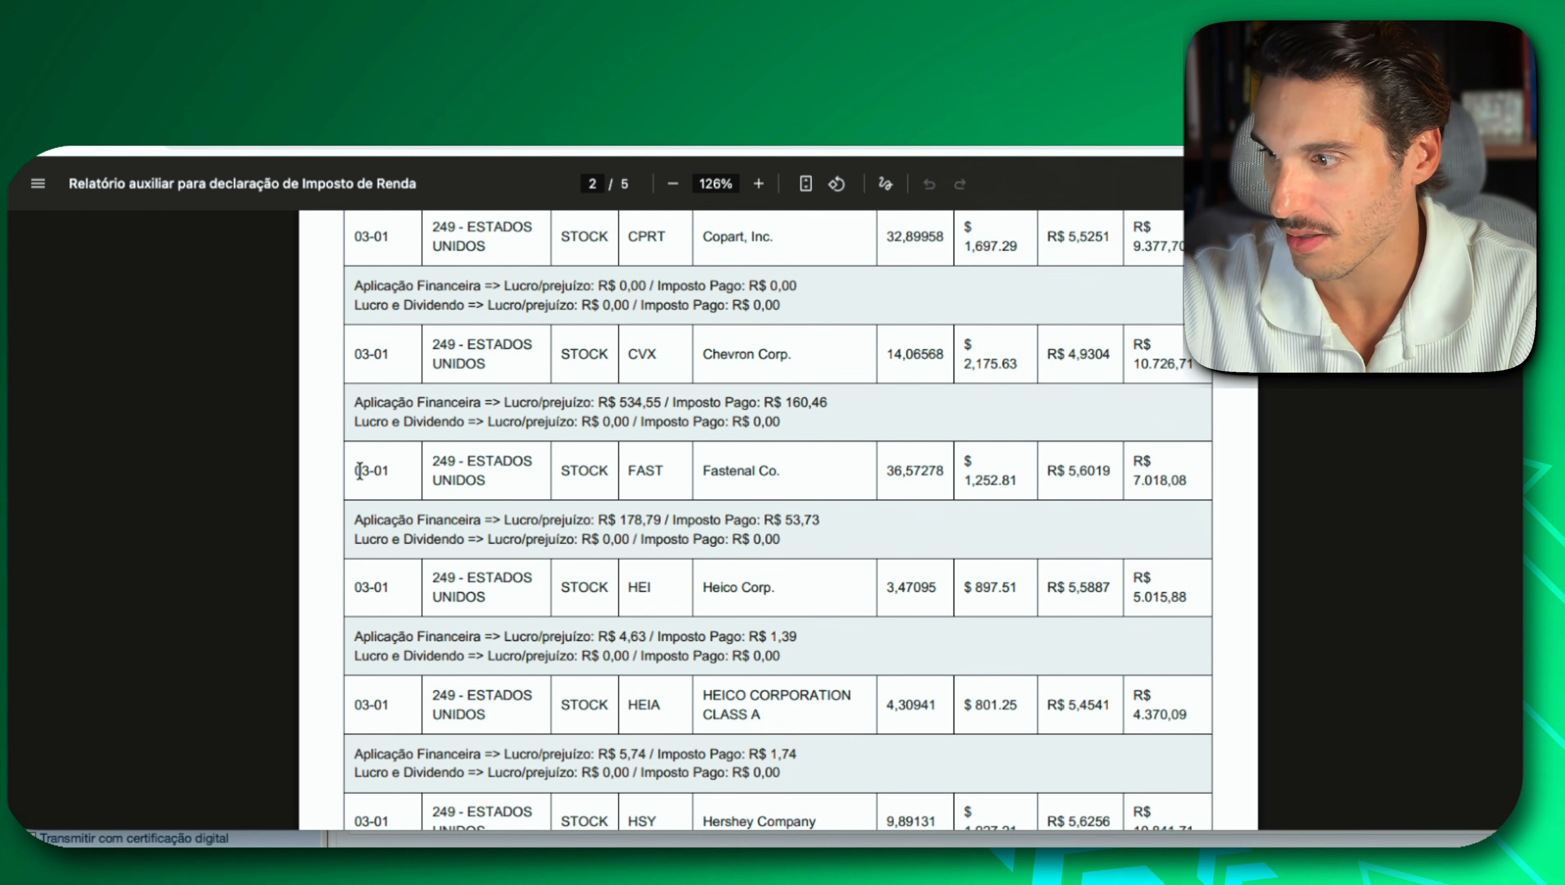
left_click_drag(355, 471, 464, 461)
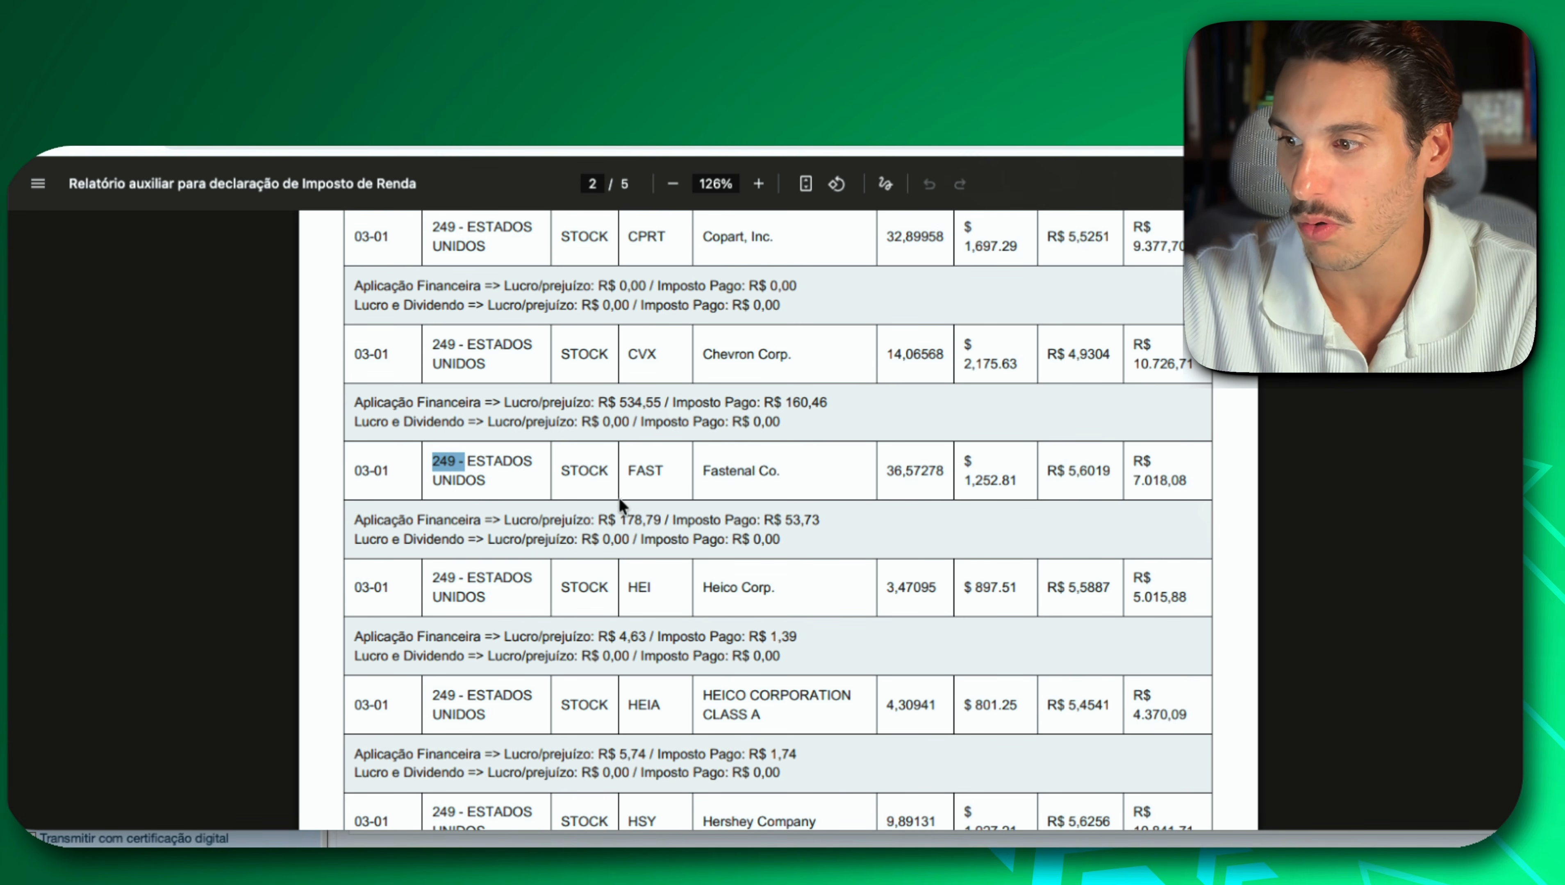
double_click(656, 468)
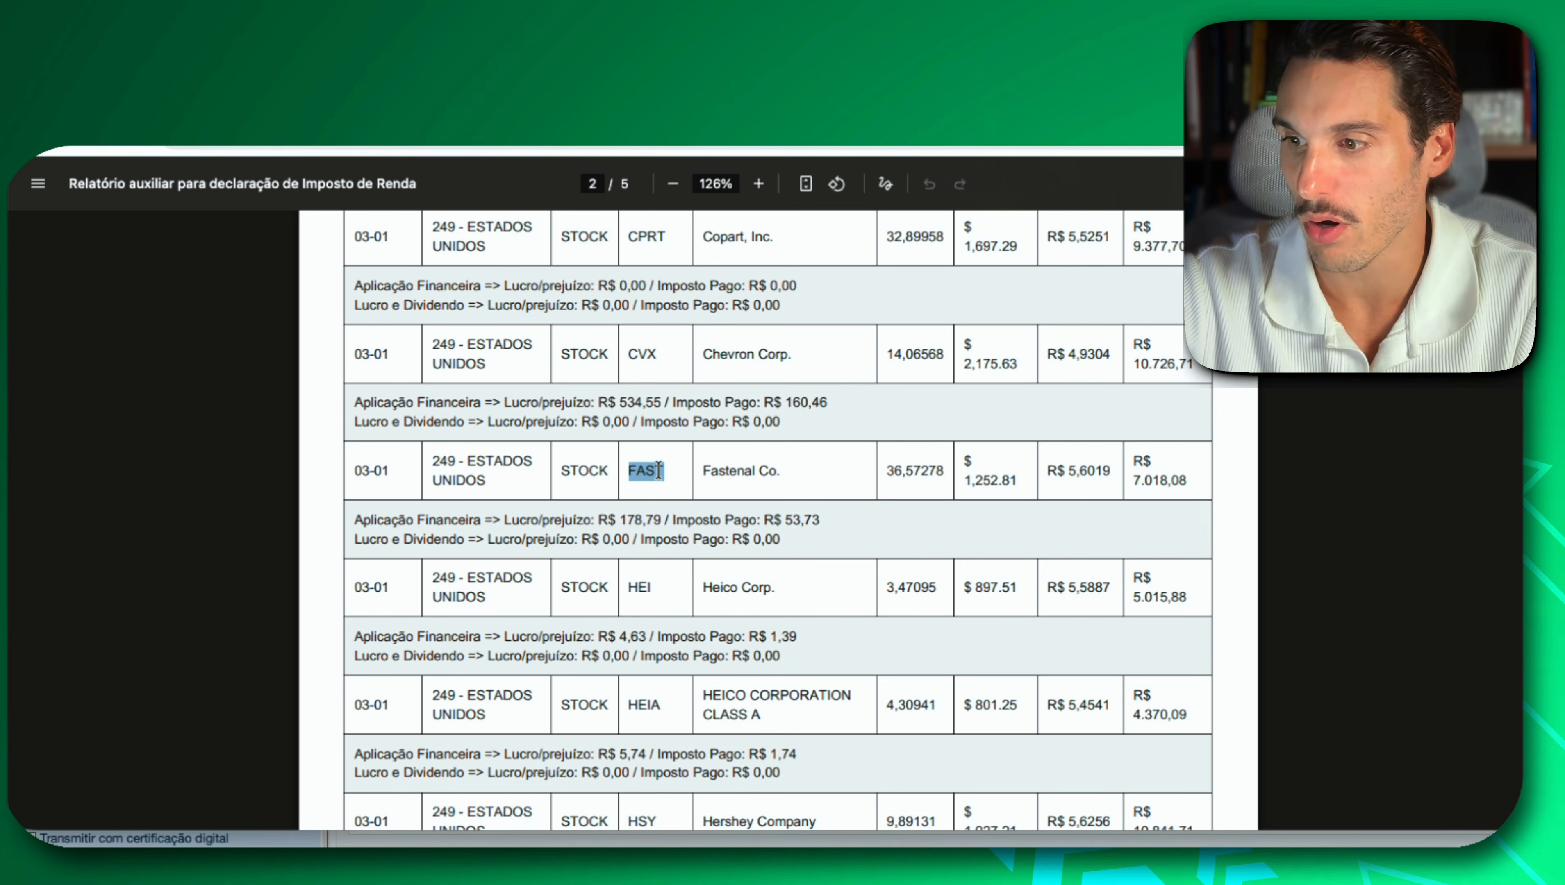
triple_click(736, 470)
left_click(913, 500)
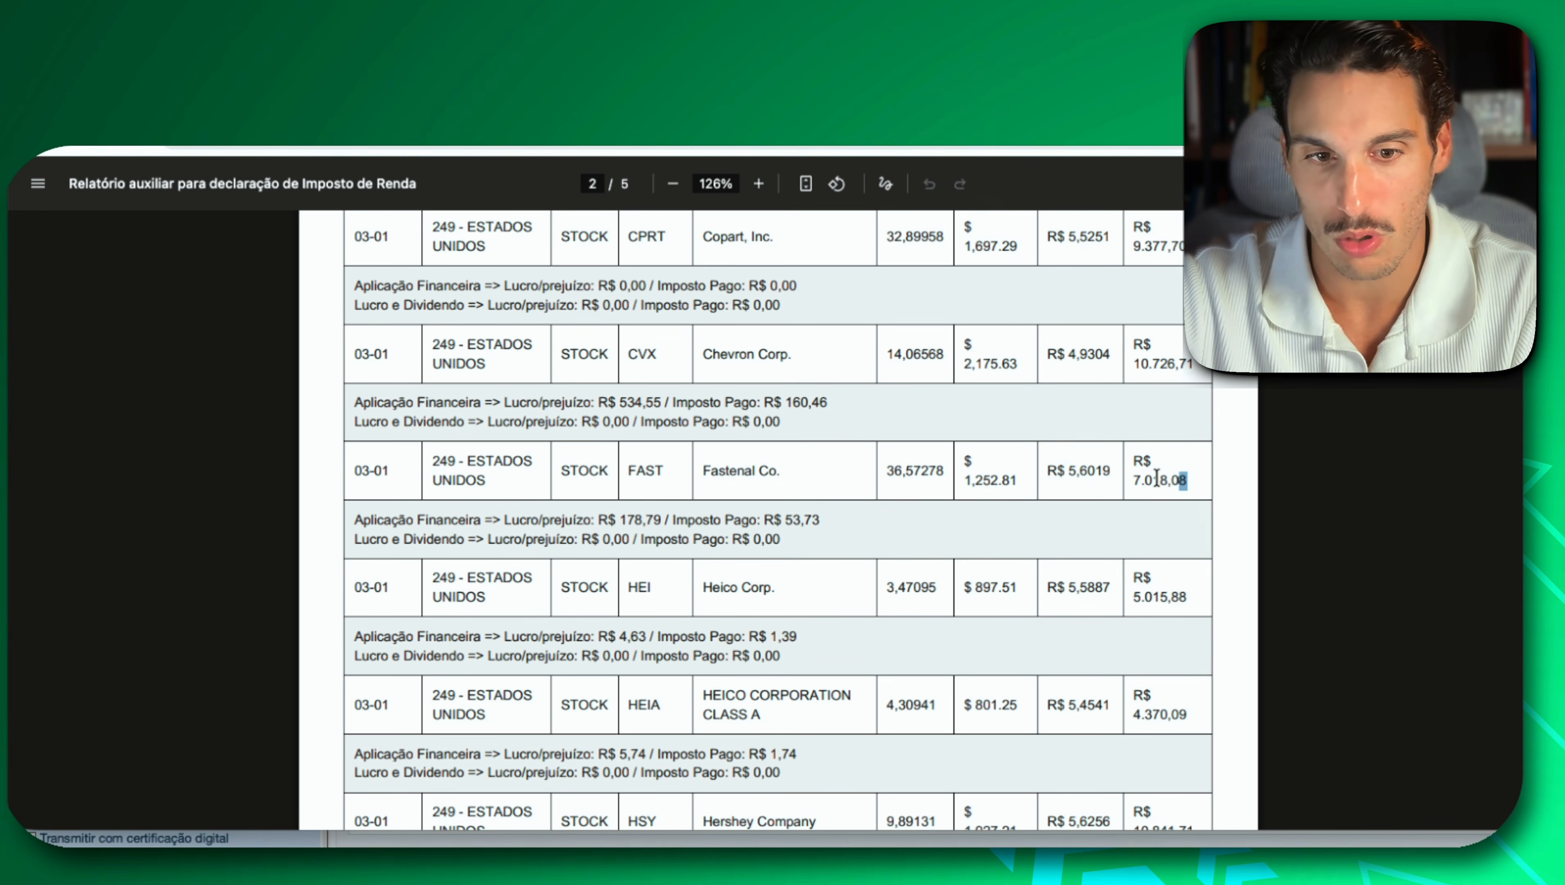
left_click_drag(1176, 479, 1107, 477)
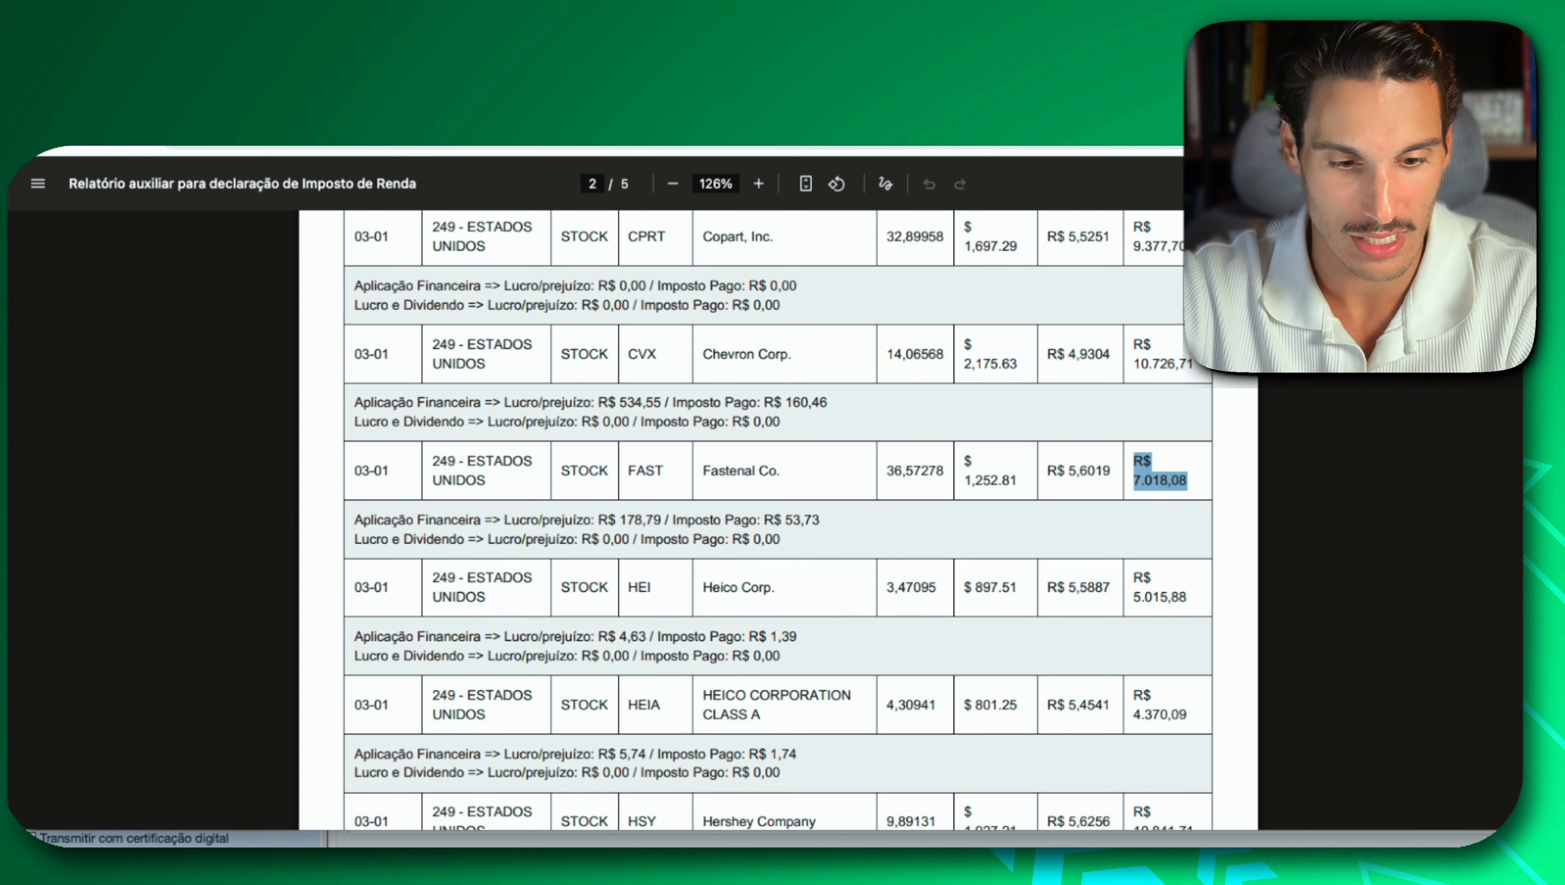
Back in IRPF, set the AMD entry's Aplicação Financeira Rendimento ou Perda to 178,79.
key("super+Tab")
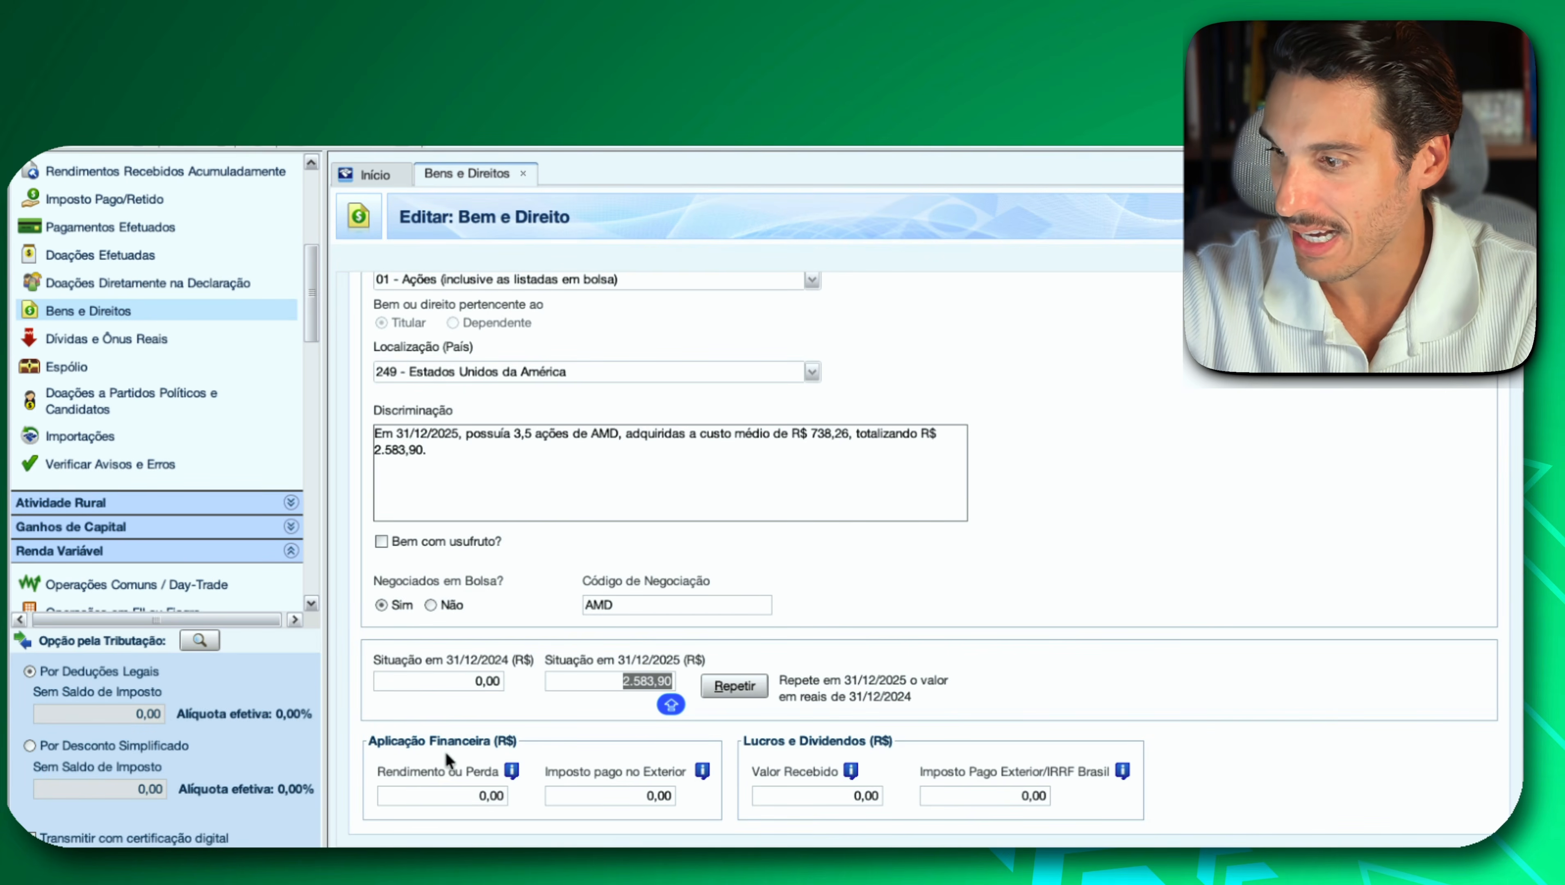
left_click(423, 793)
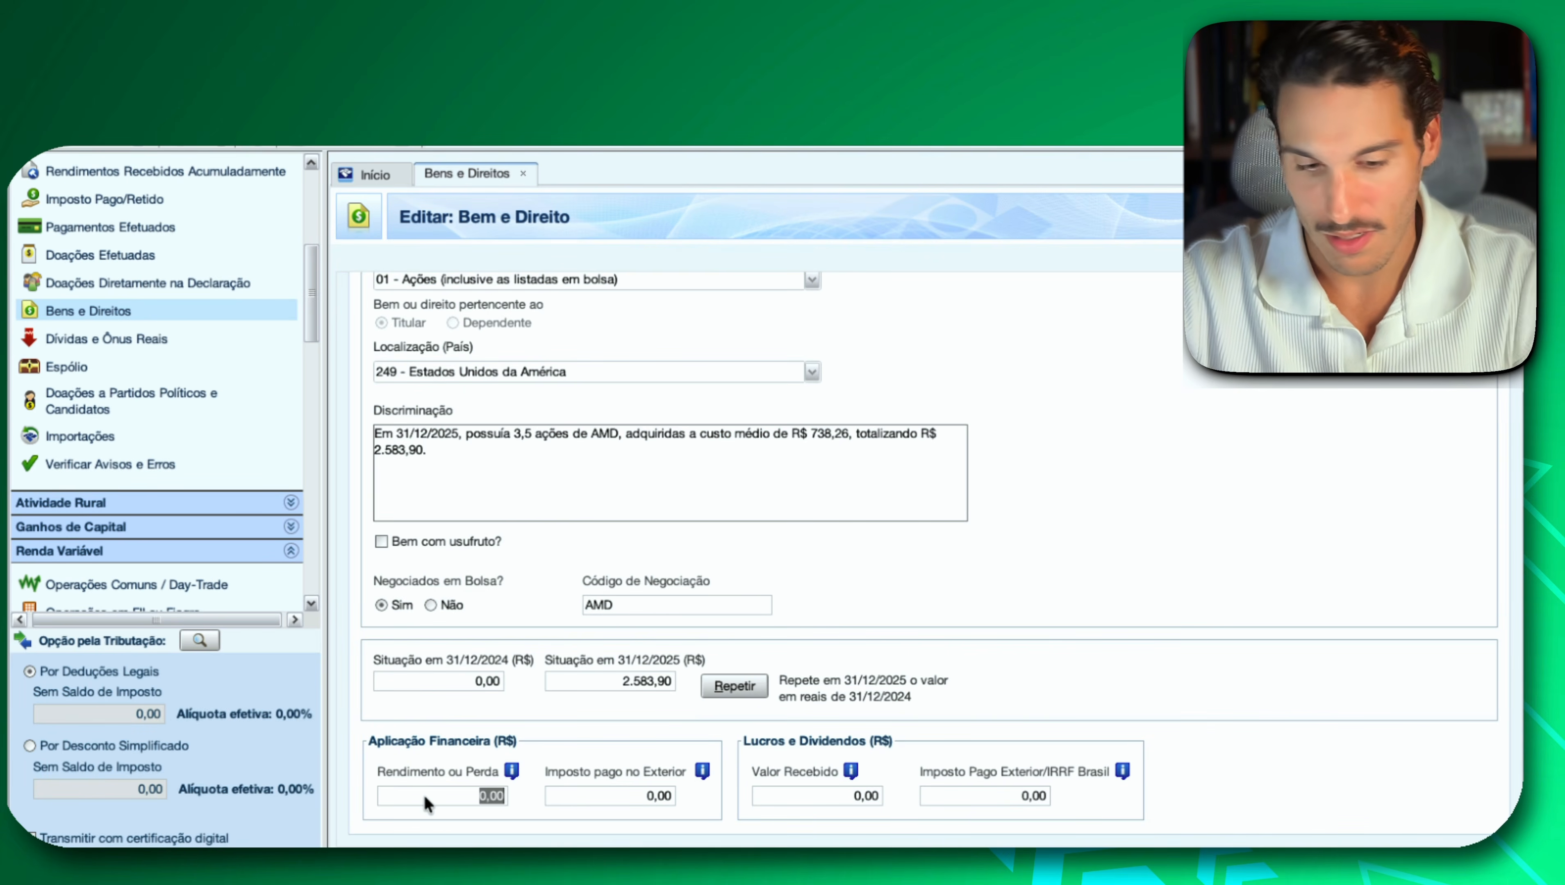
type("178")
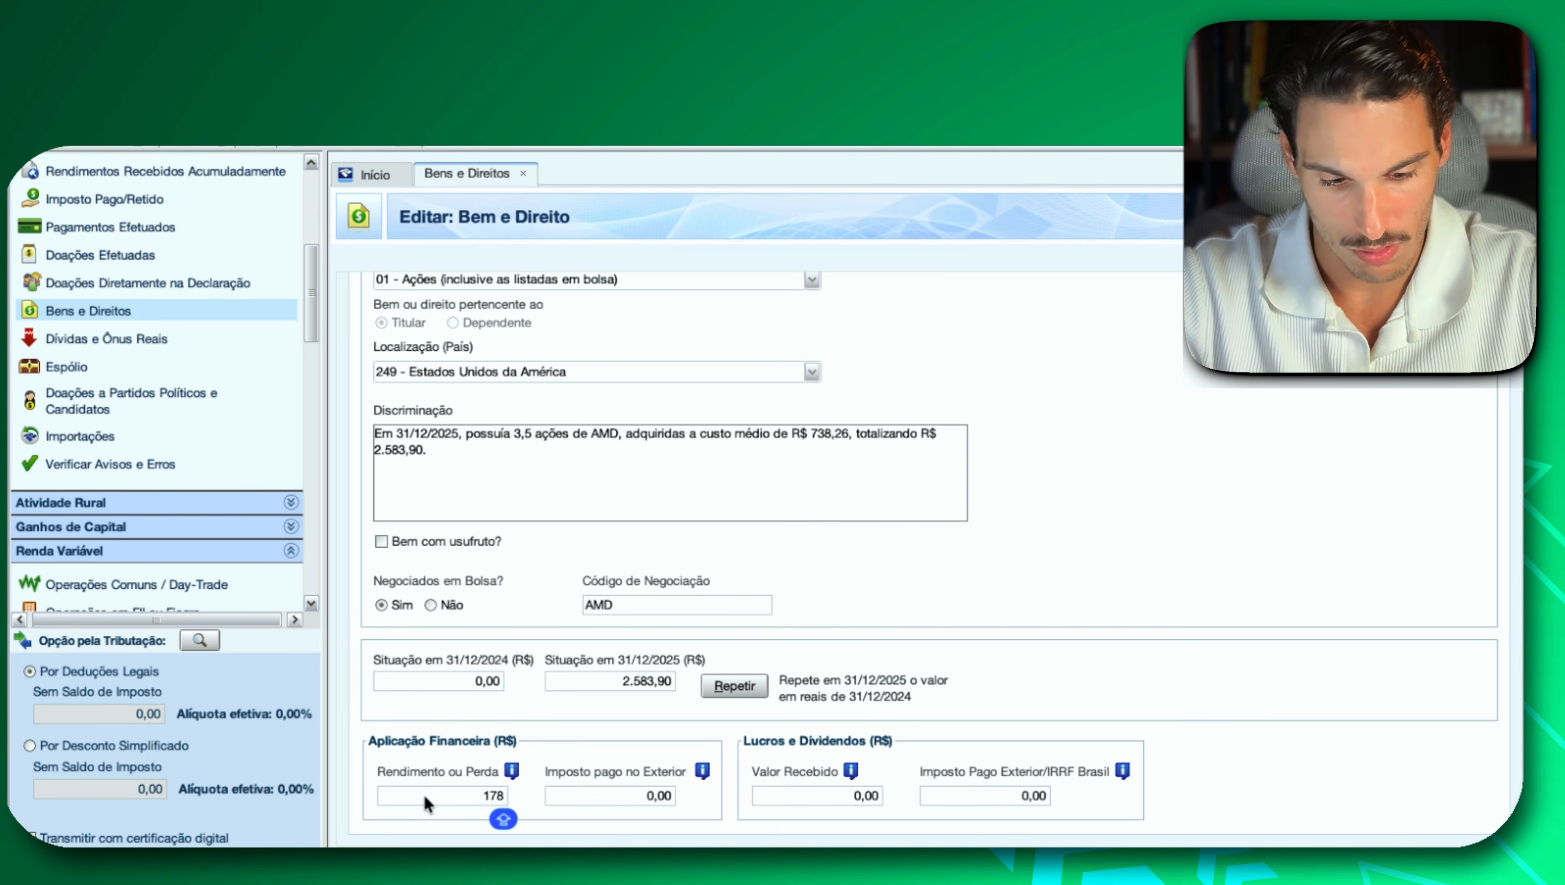
type(",79")
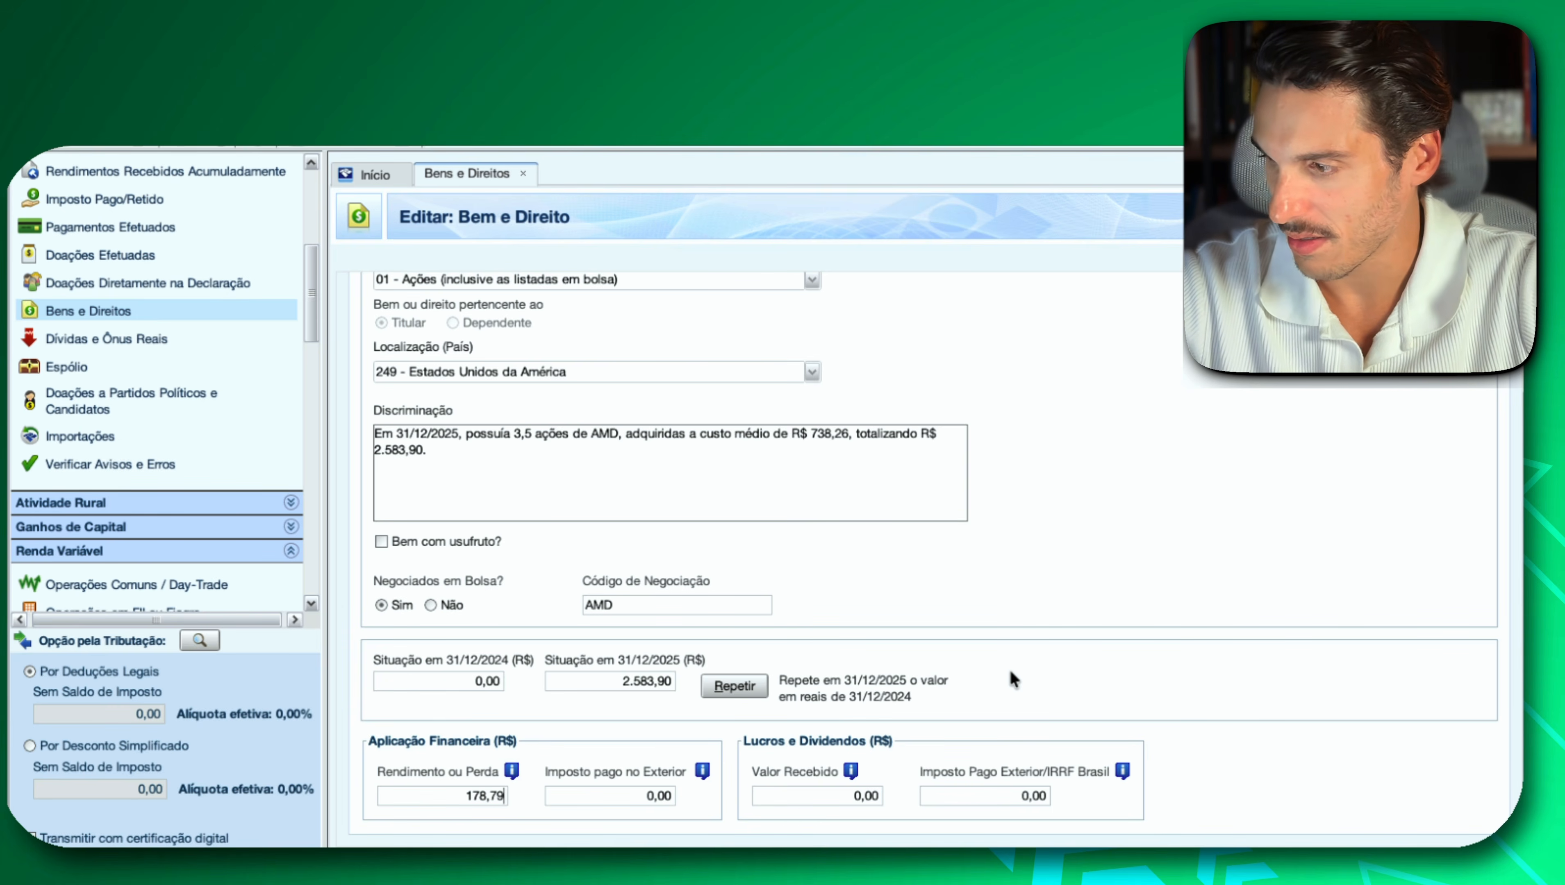
left_click(812, 800)
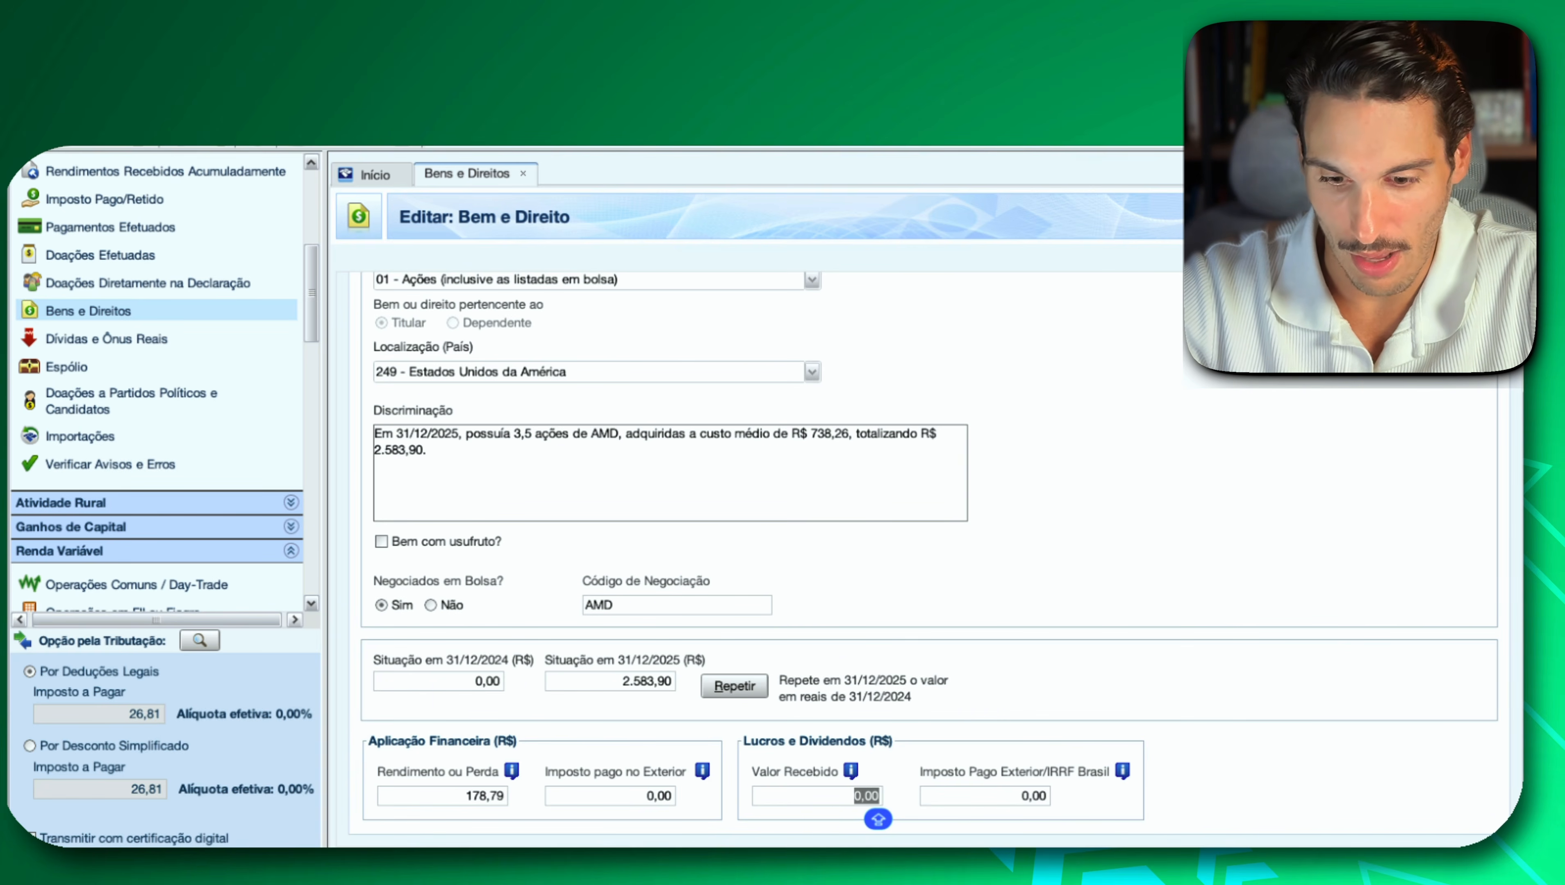
Check the Fastenal row in the PDF report again and set the AMD entry's Imposto pago no Exterior under Aplicação Financeira to 53,63.
key("super+Tab")
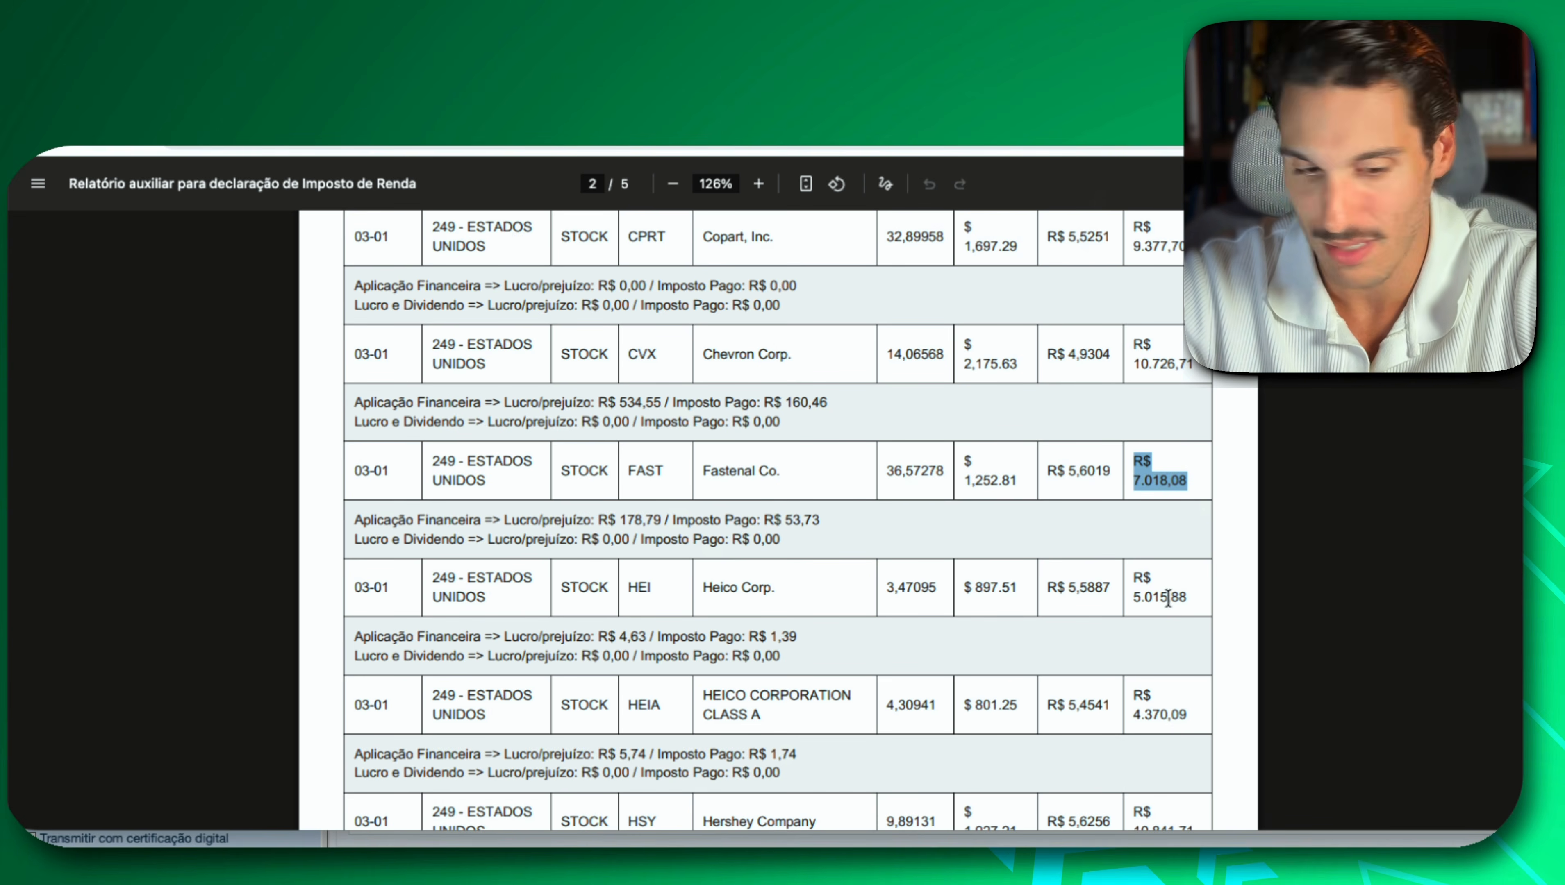
key("super+Tab")
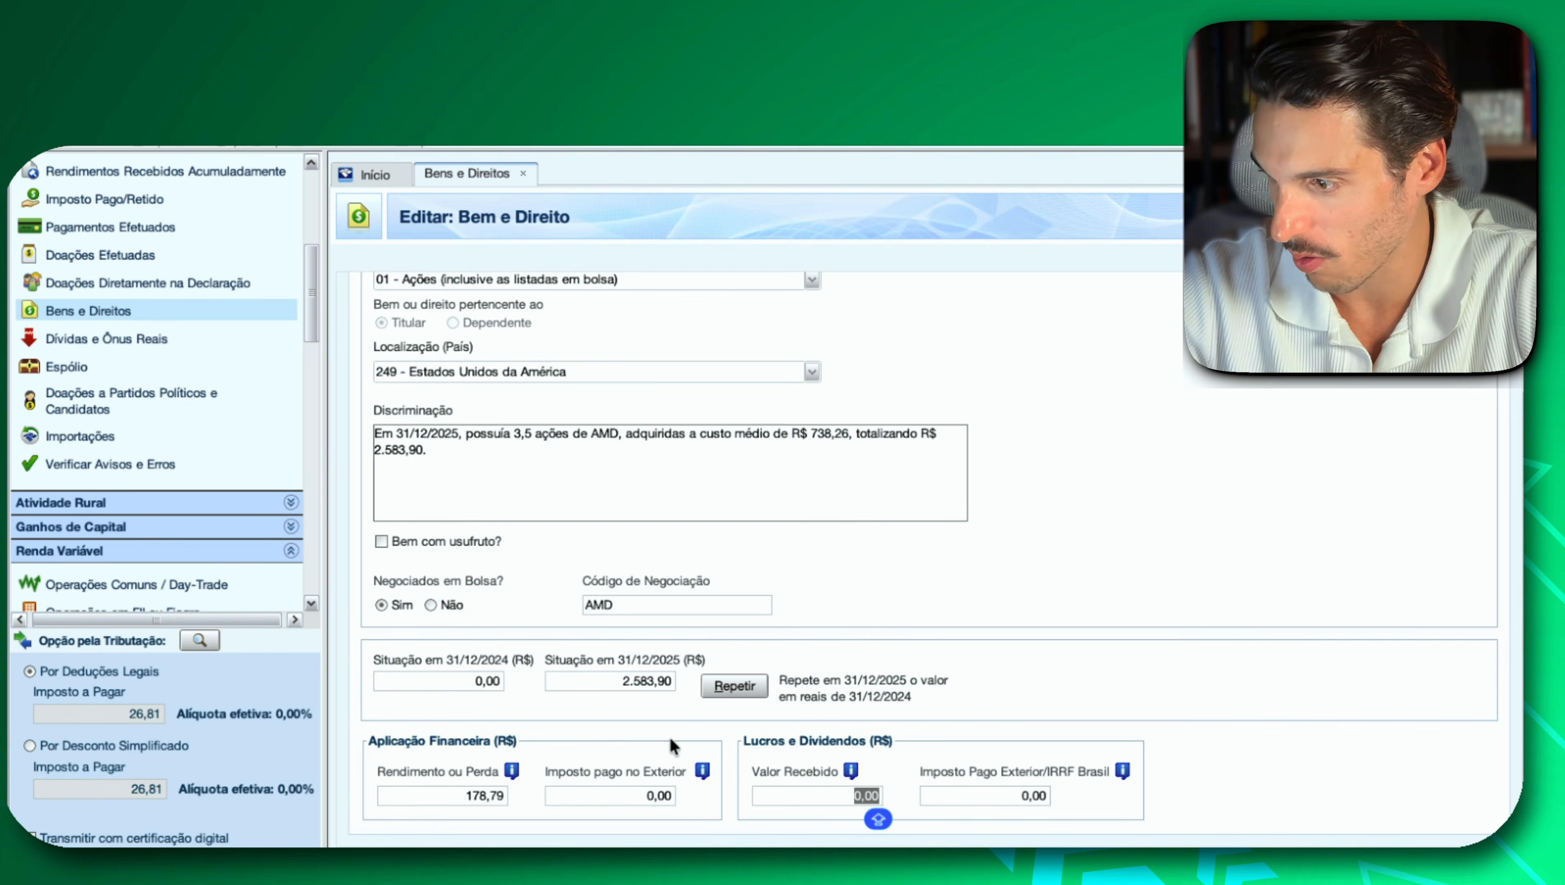
left_click(631, 795)
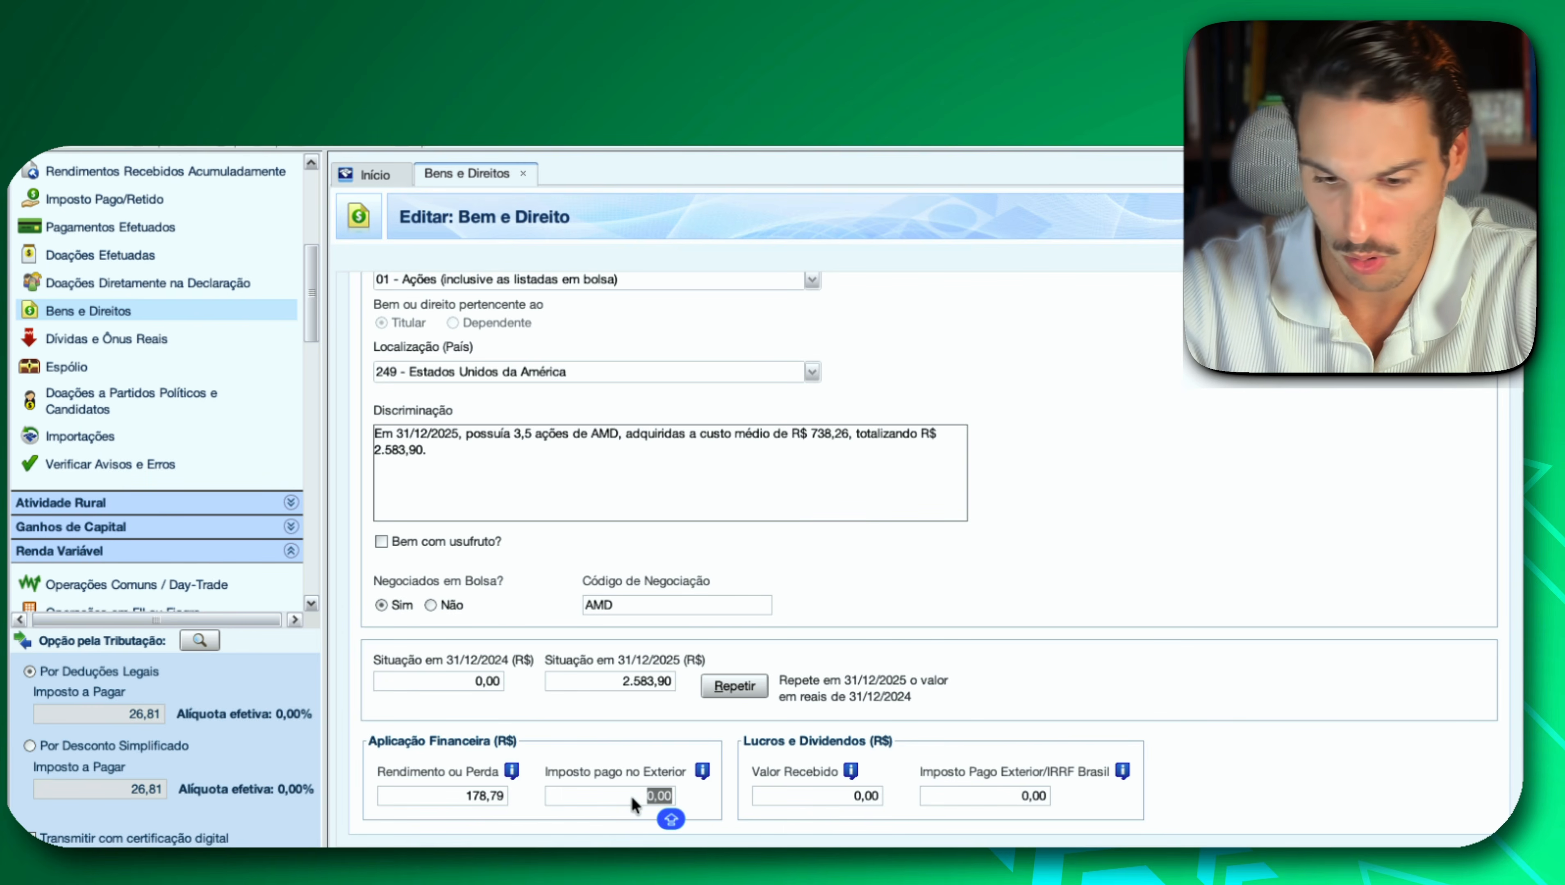
type("53,")
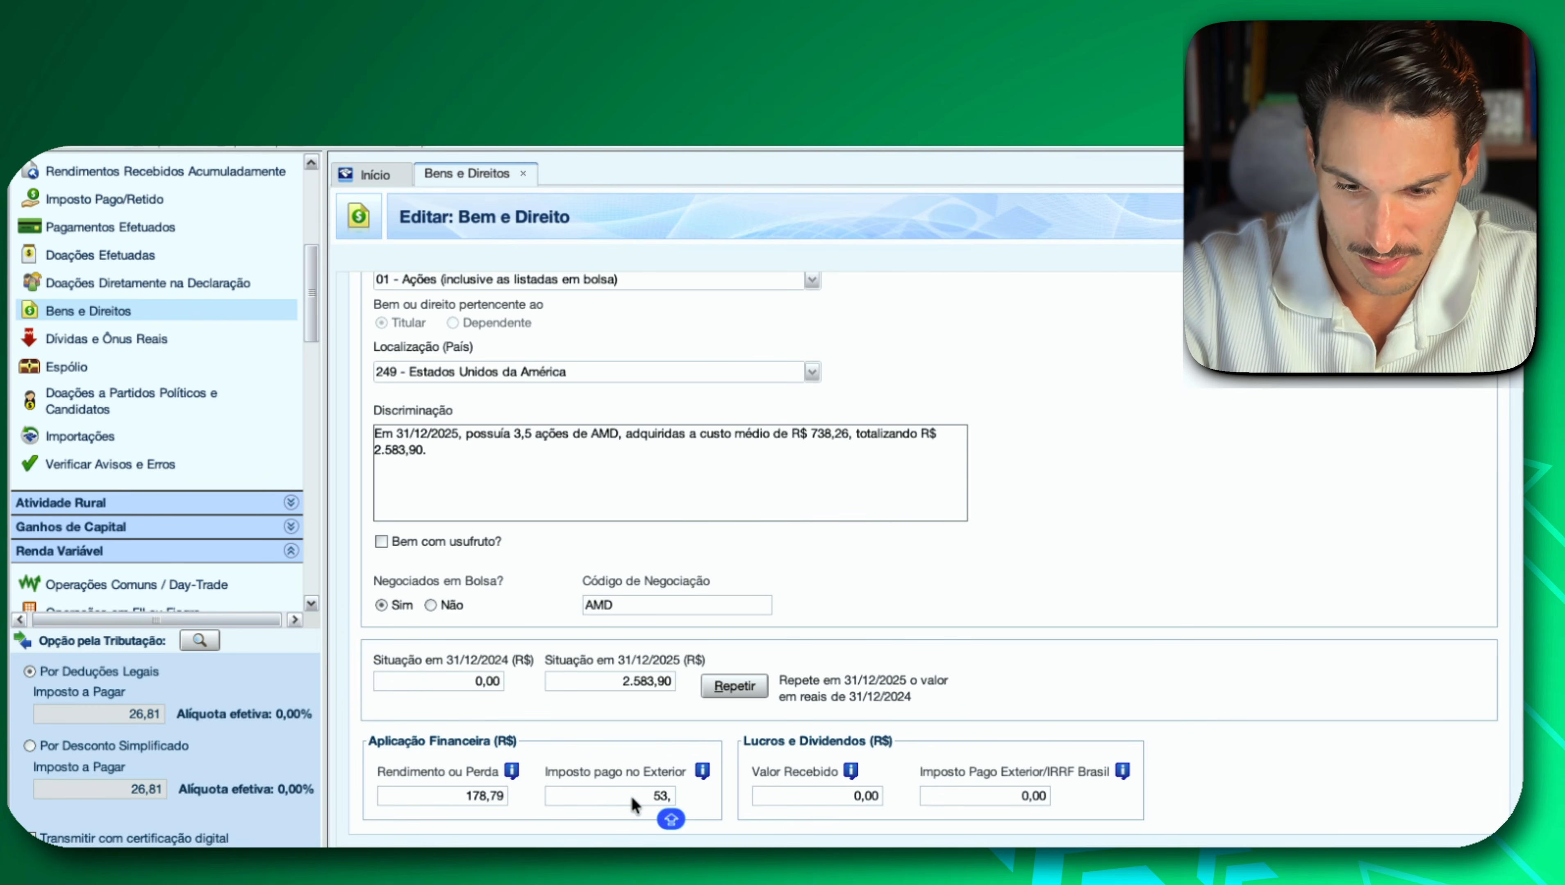
type("63")
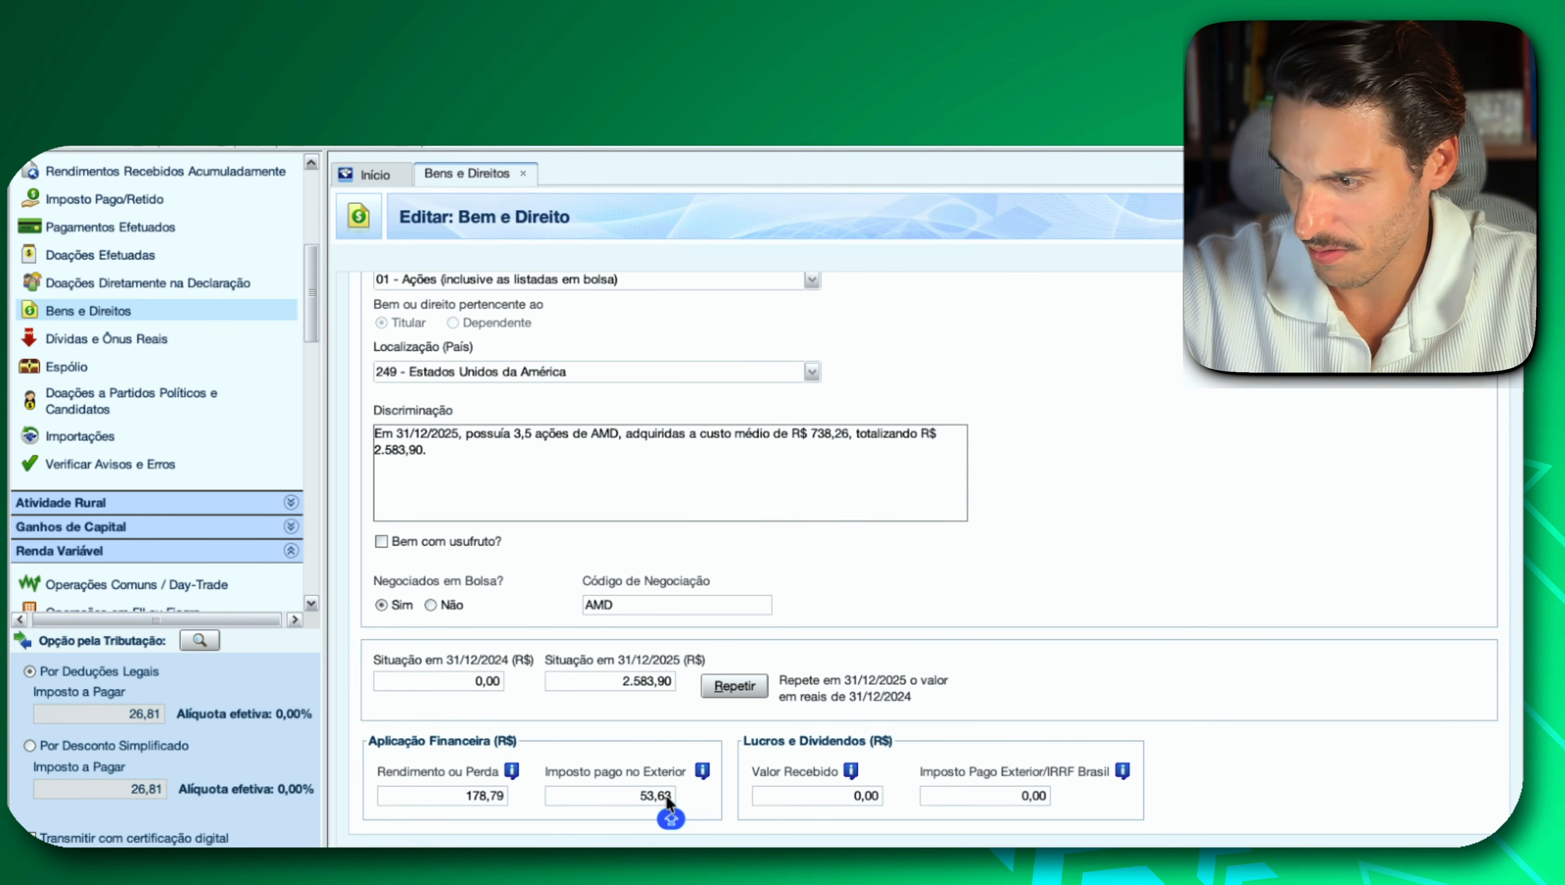
left_click(827, 795)
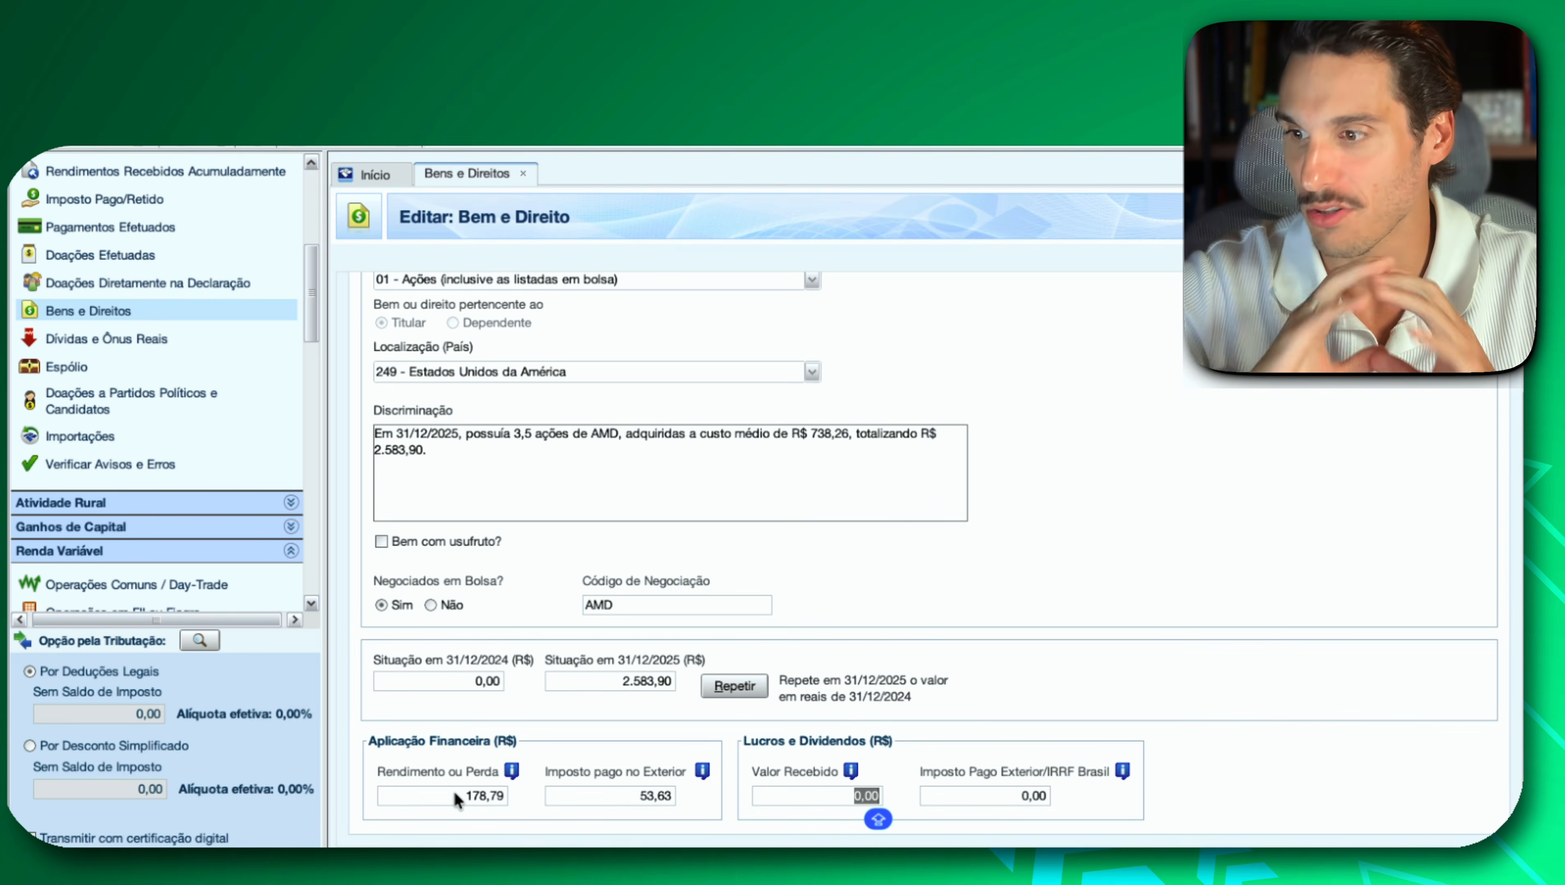
Clear the AMD entry's Imposto pago no Exterior, set Rendimento ou Perda to 1.000,00, and return to the Bens e Direitos list.
left_click(563, 790)
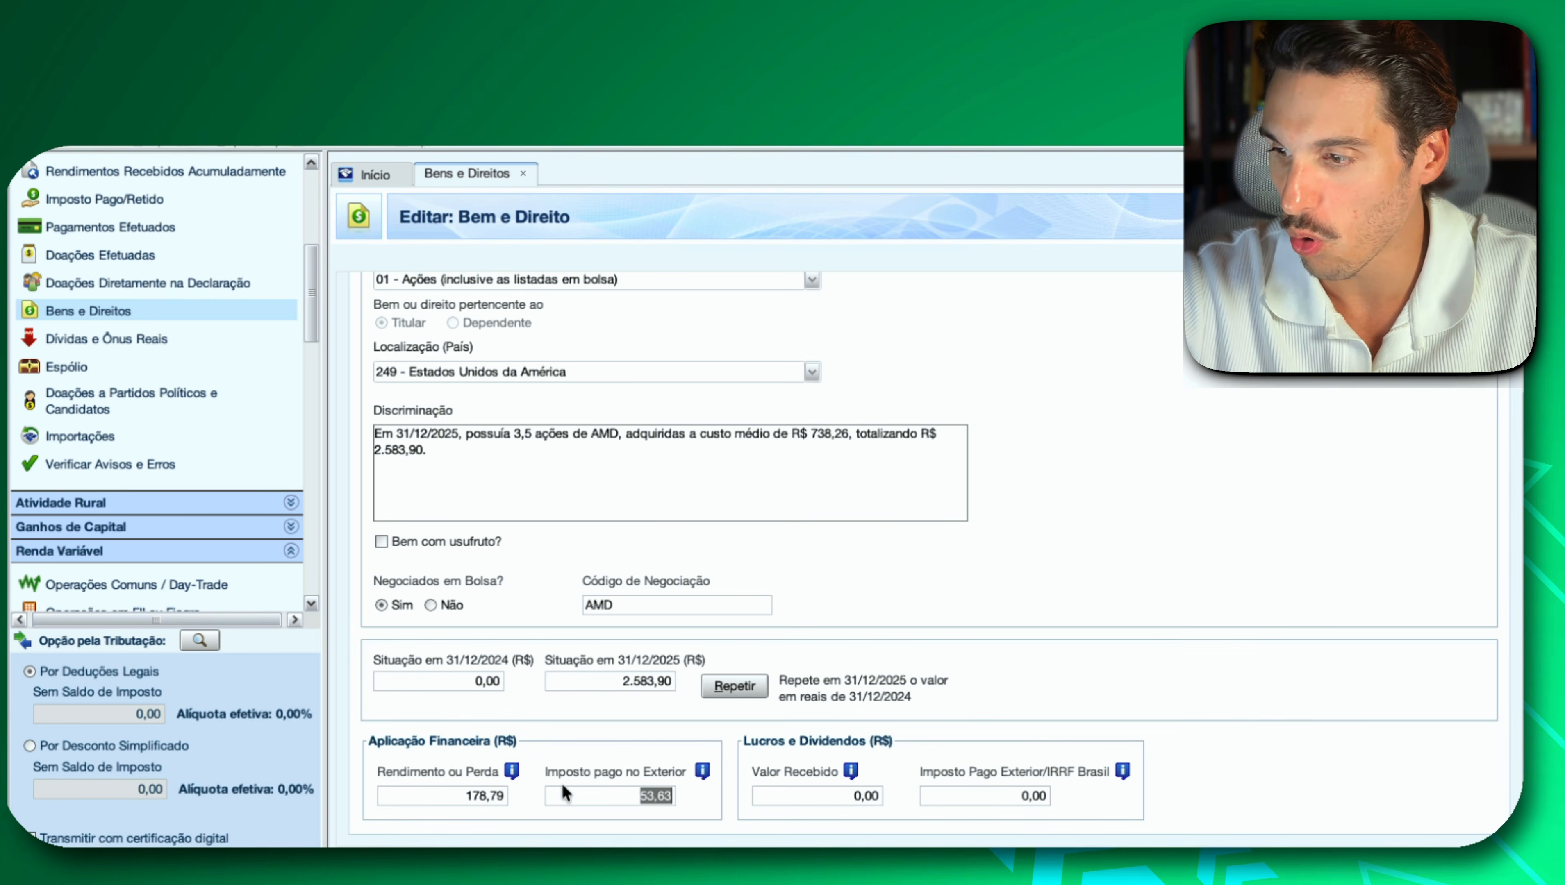
key("BackSpace")
left_click(497, 797)
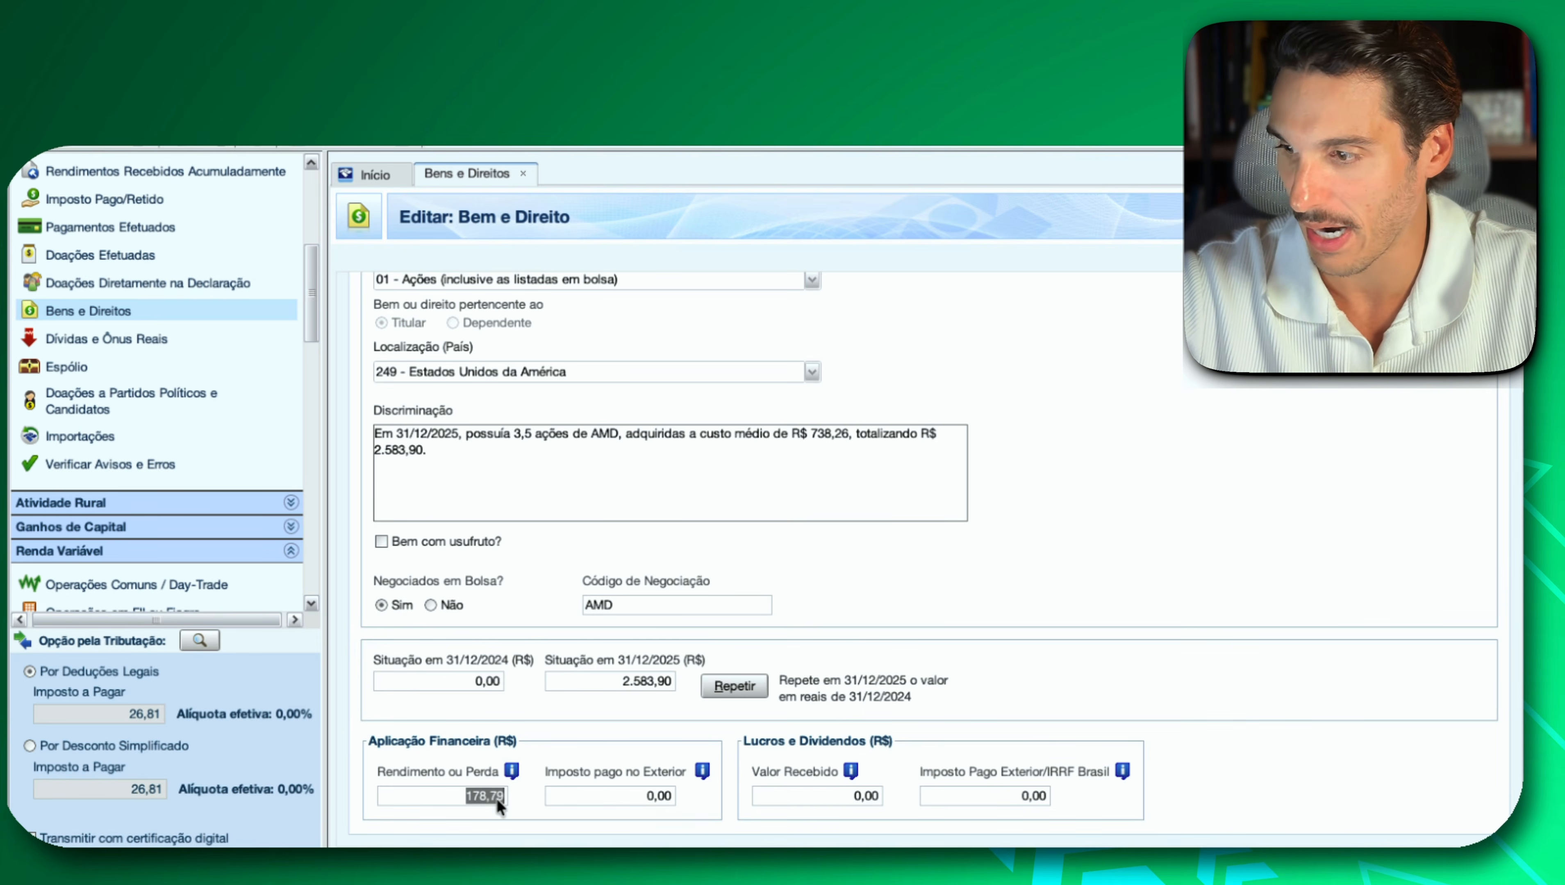
type("1000")
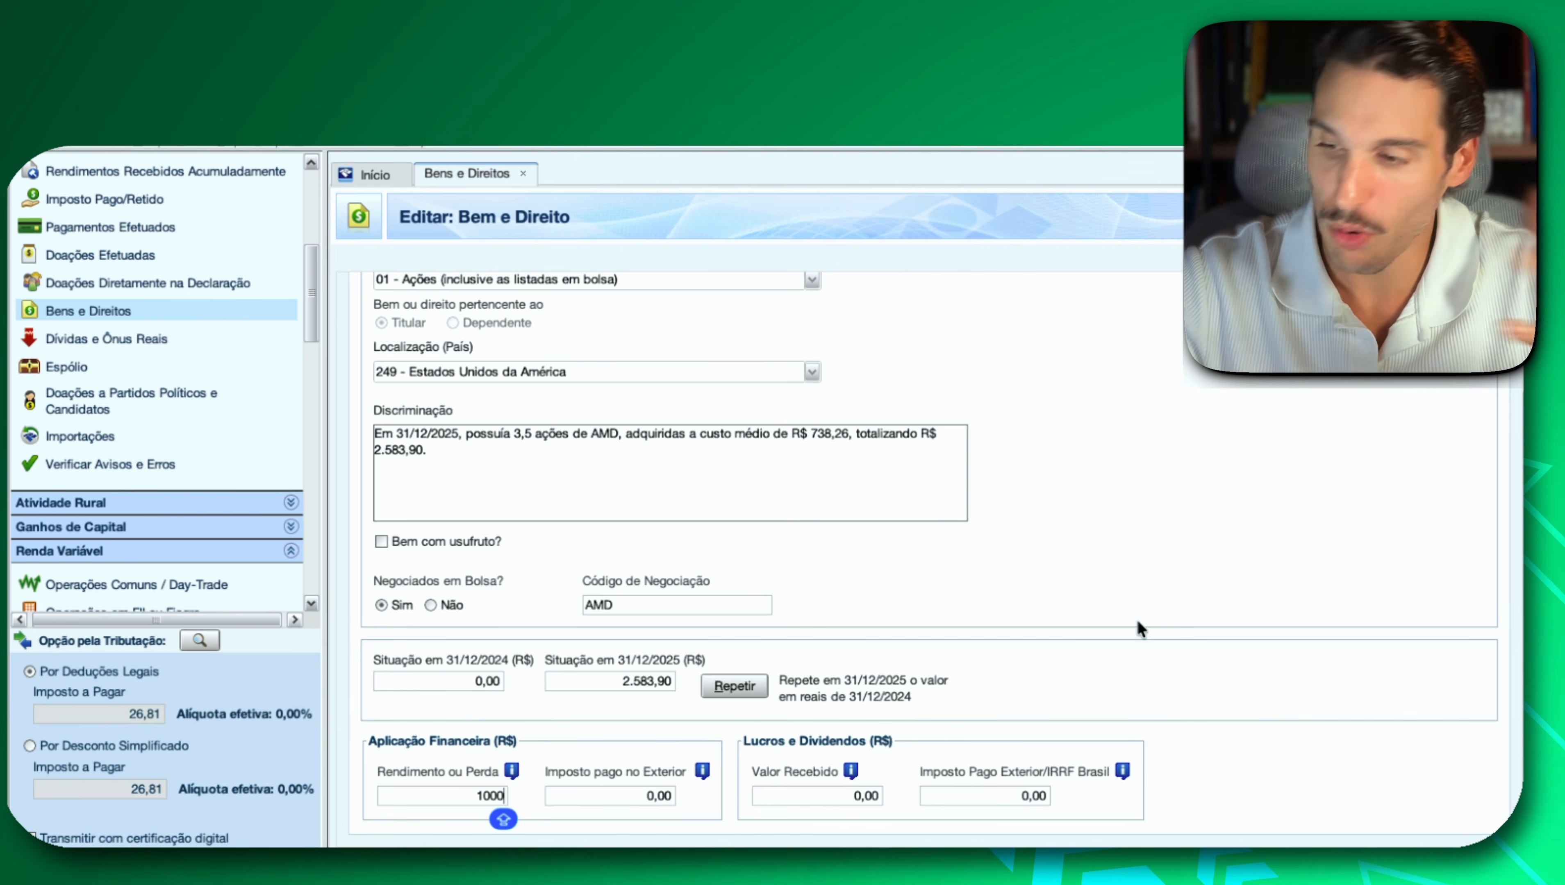
left_click(823, 799)
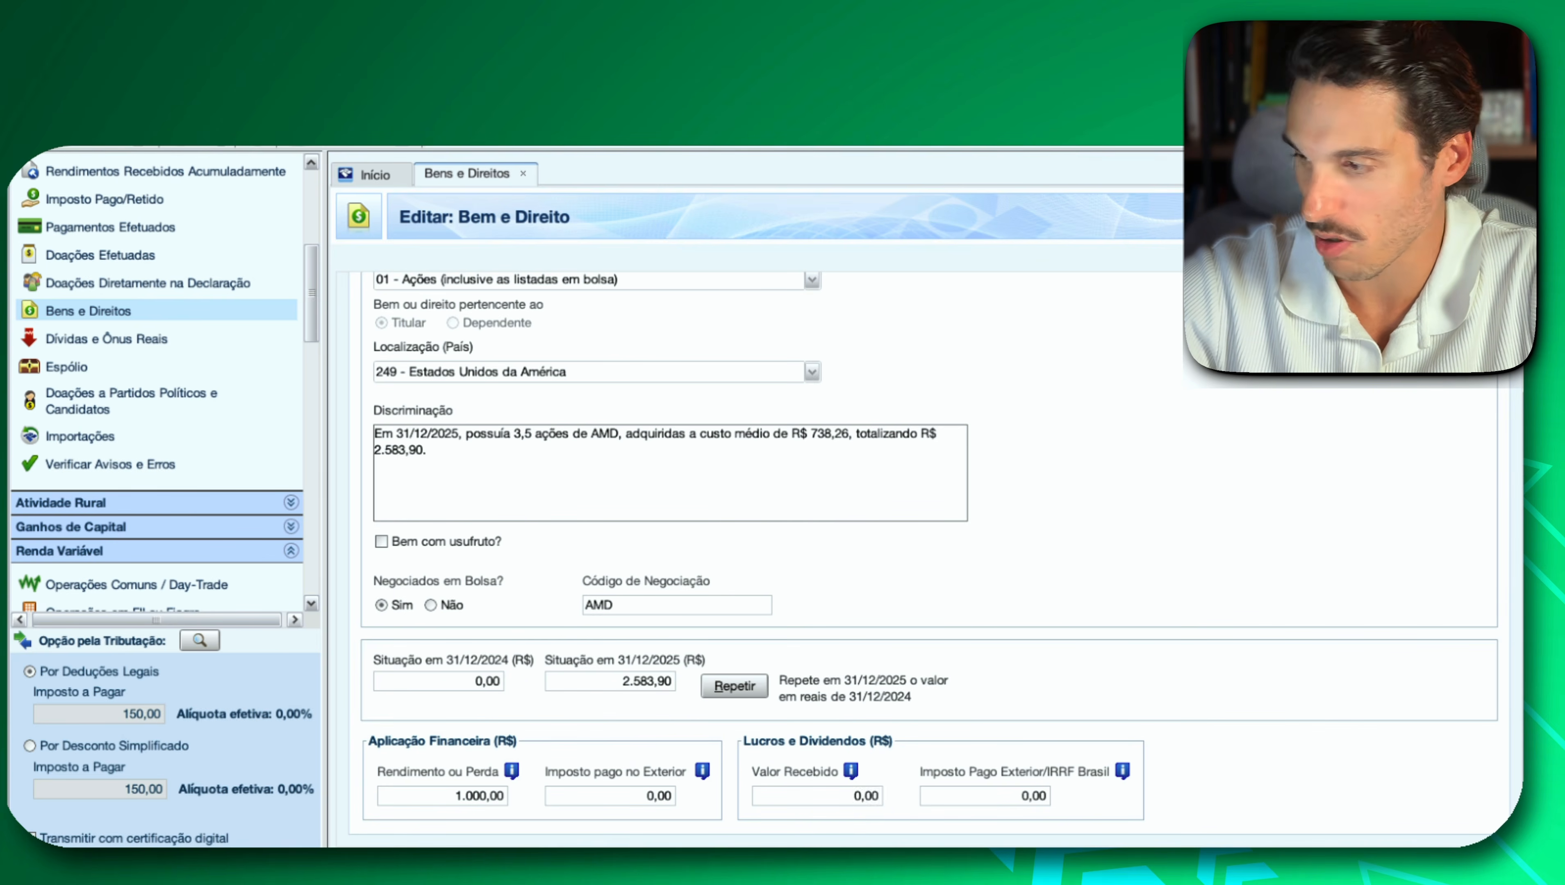
key("Escape")
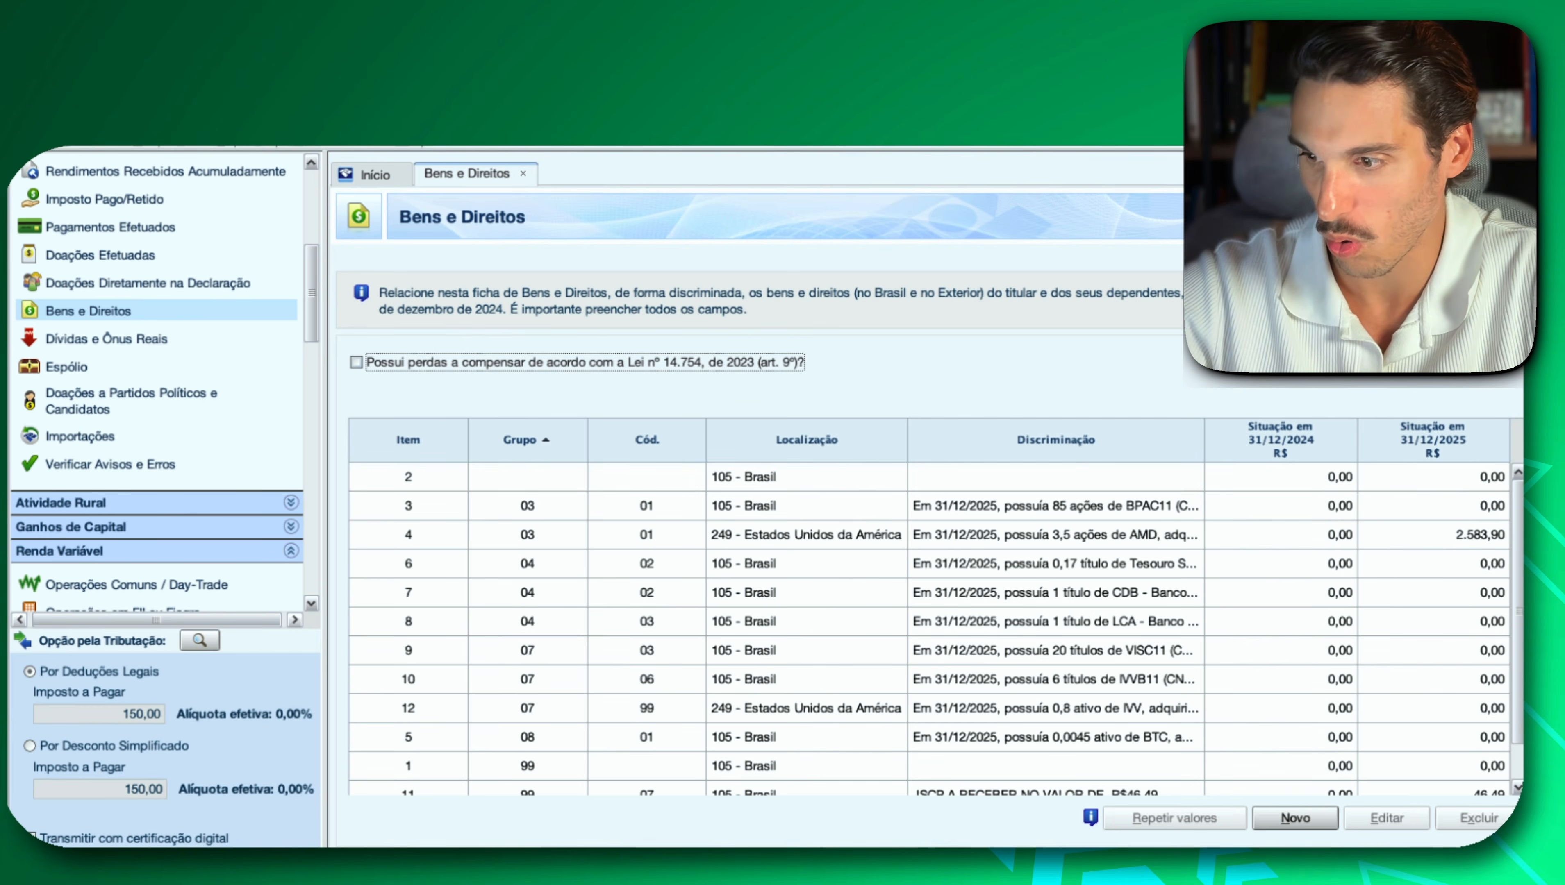
Open the IVV fund entry and set its Situação em 31/12/2025 to the 3.597,95 value copied from the Discriminação.
double_click(839, 707)
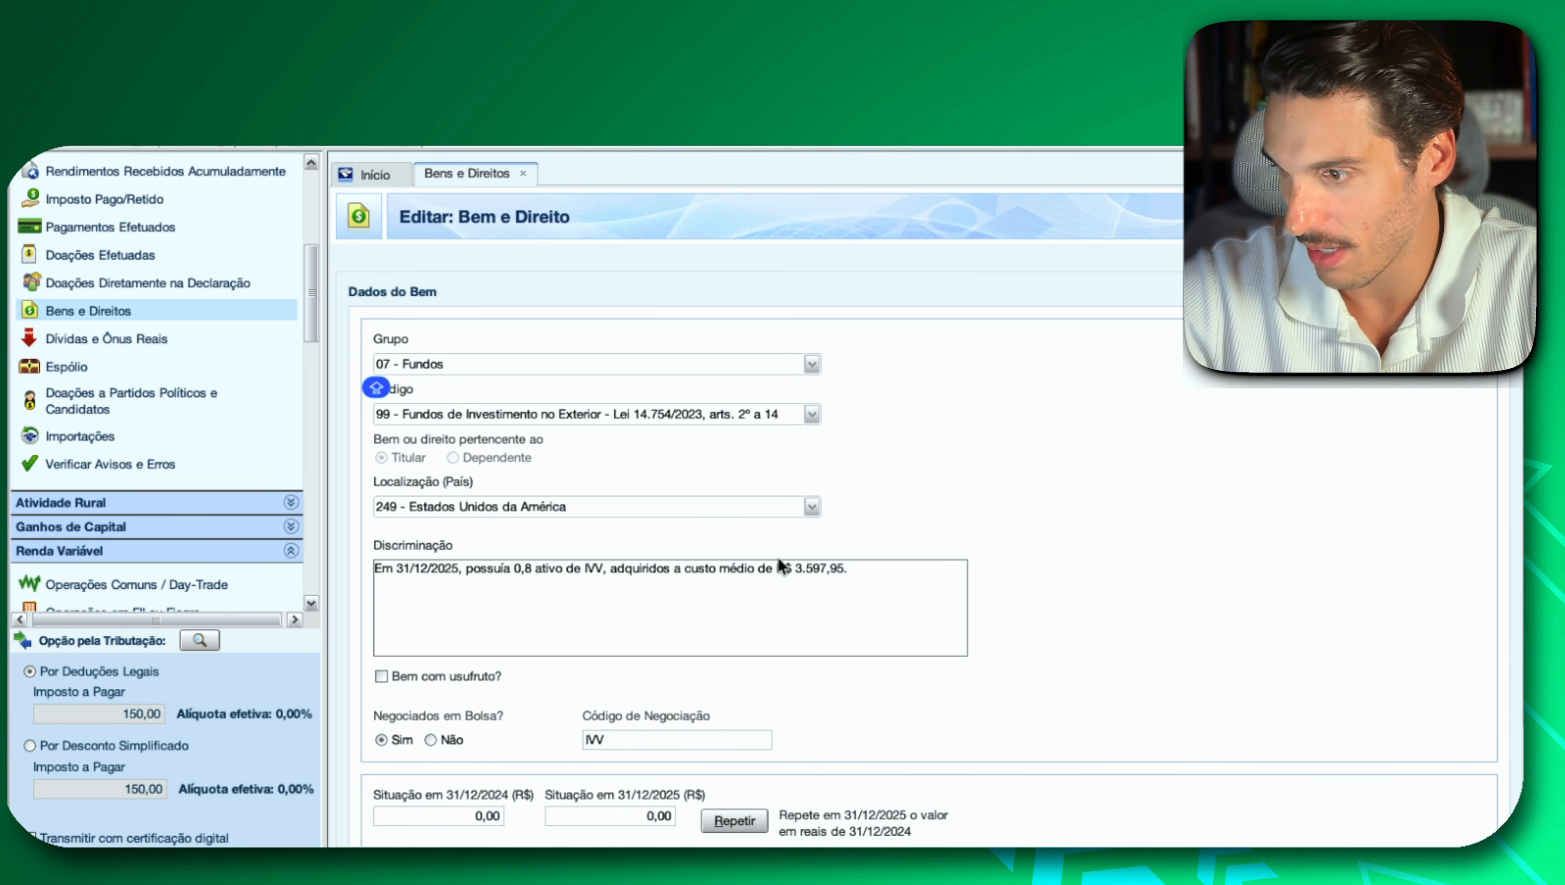
left_click_drag(796, 565, 863, 581)
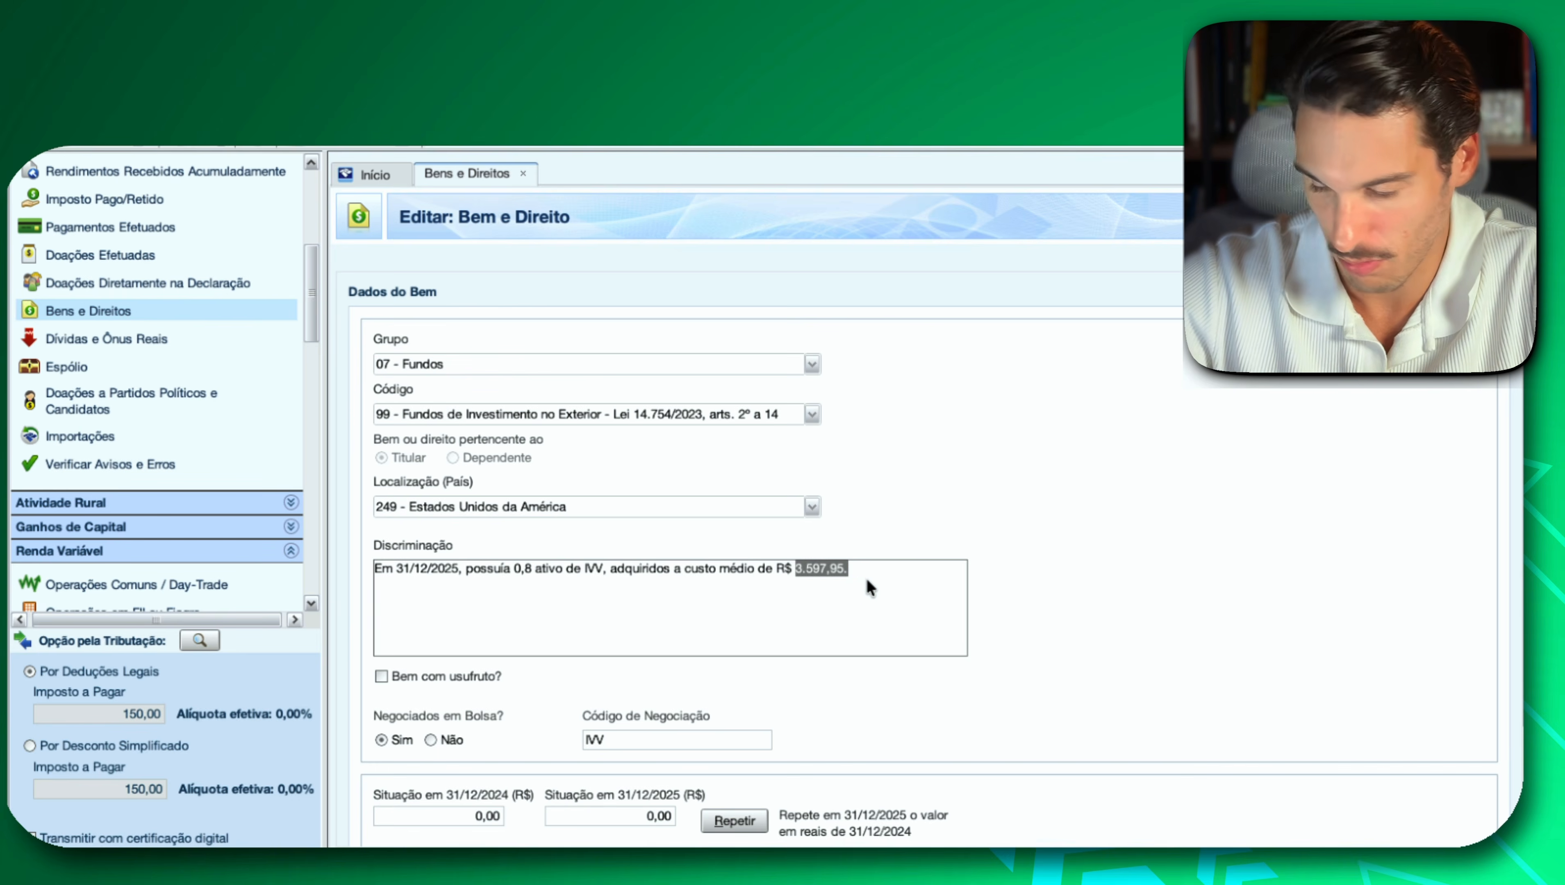
key("super+c")
left_click(634, 817)
key("super+v")
key("BackSpace")
Set the IVV entry's Aplicação Financeira Rendimento ou Perda to a loss of -500,00.
scroll(928, 760, "down", 3)
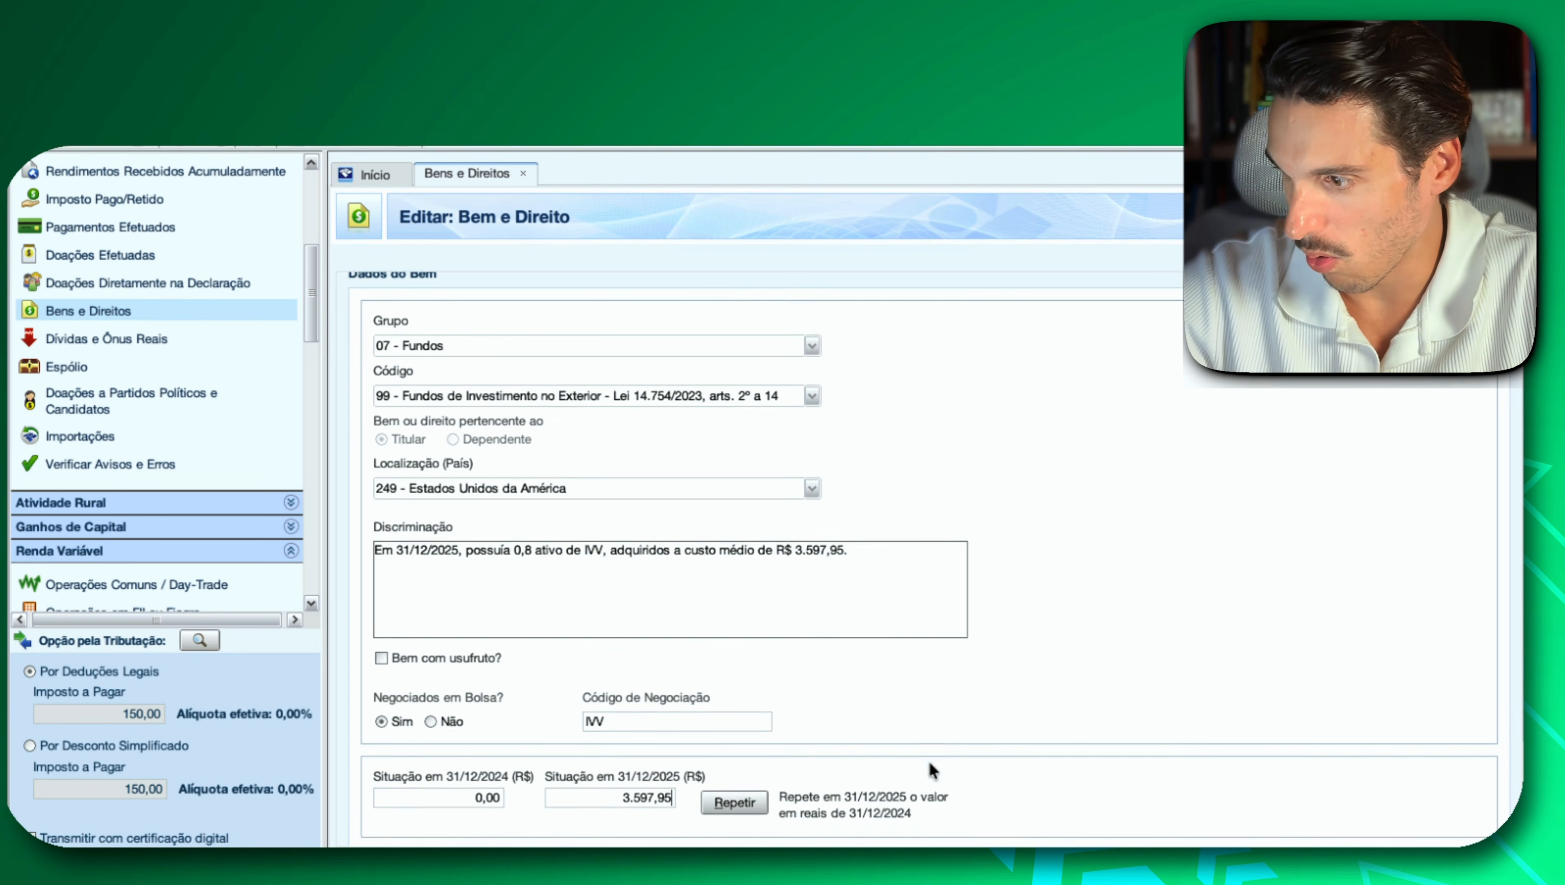
scroll(930, 769, "down", 2)
left_click(447, 802)
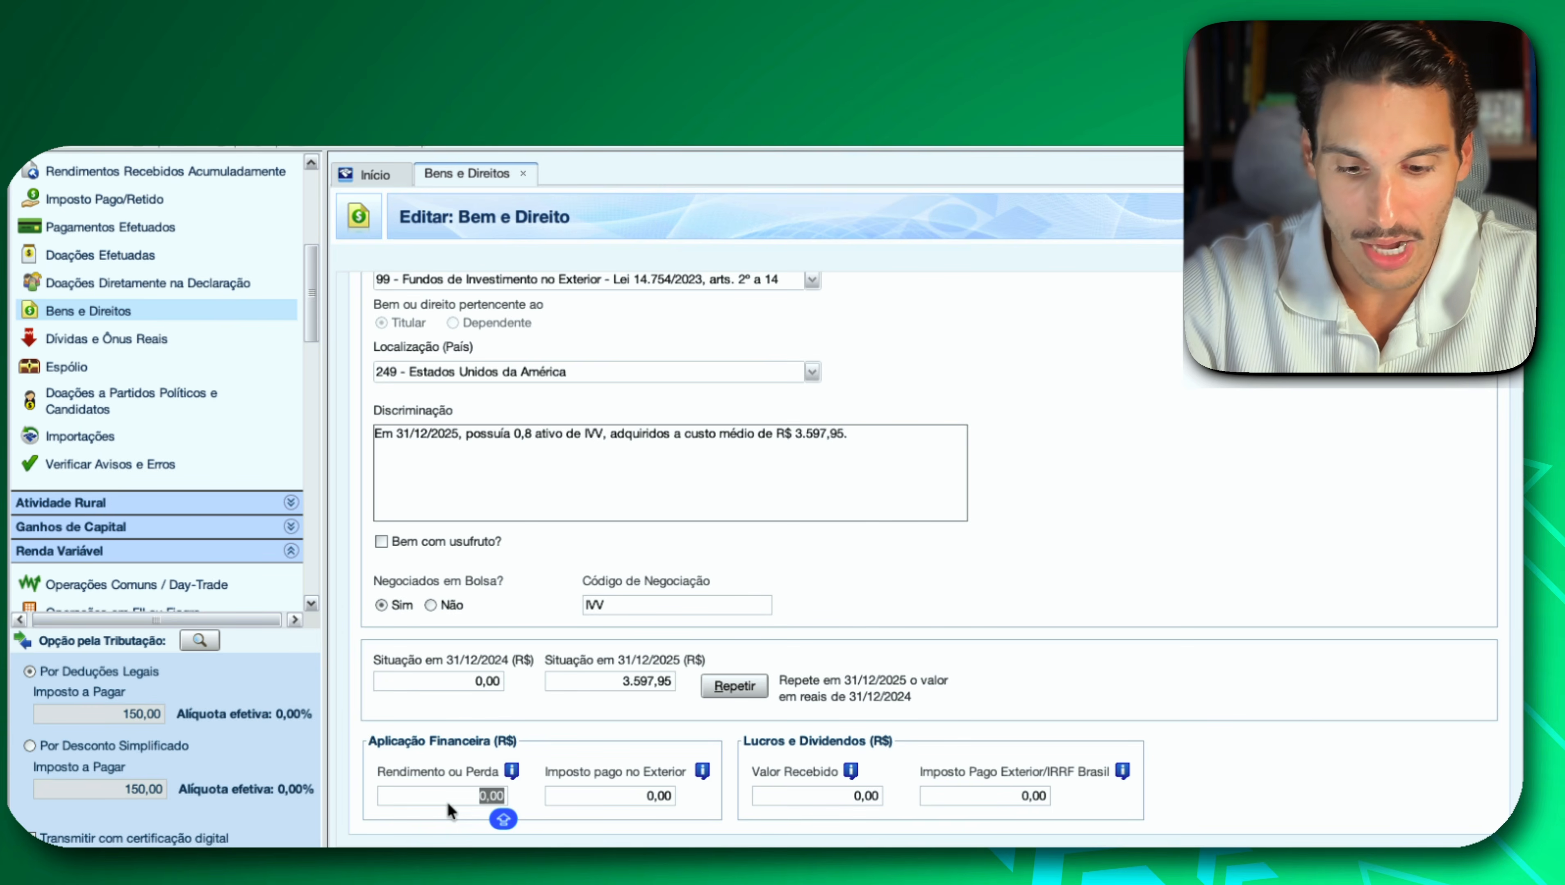
type("-500")
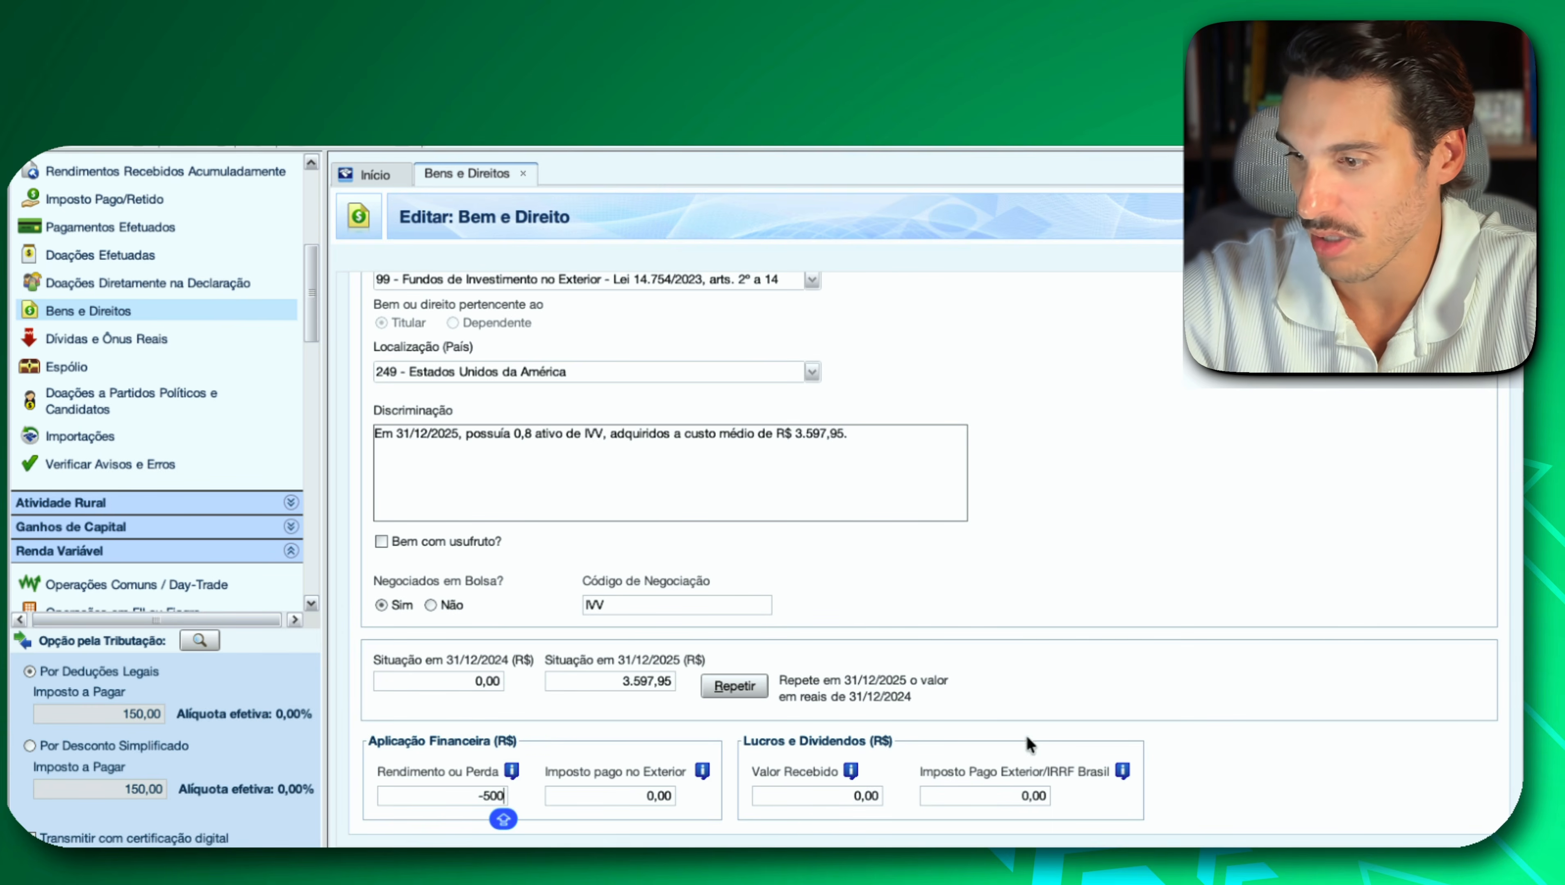
left_click(645, 800)
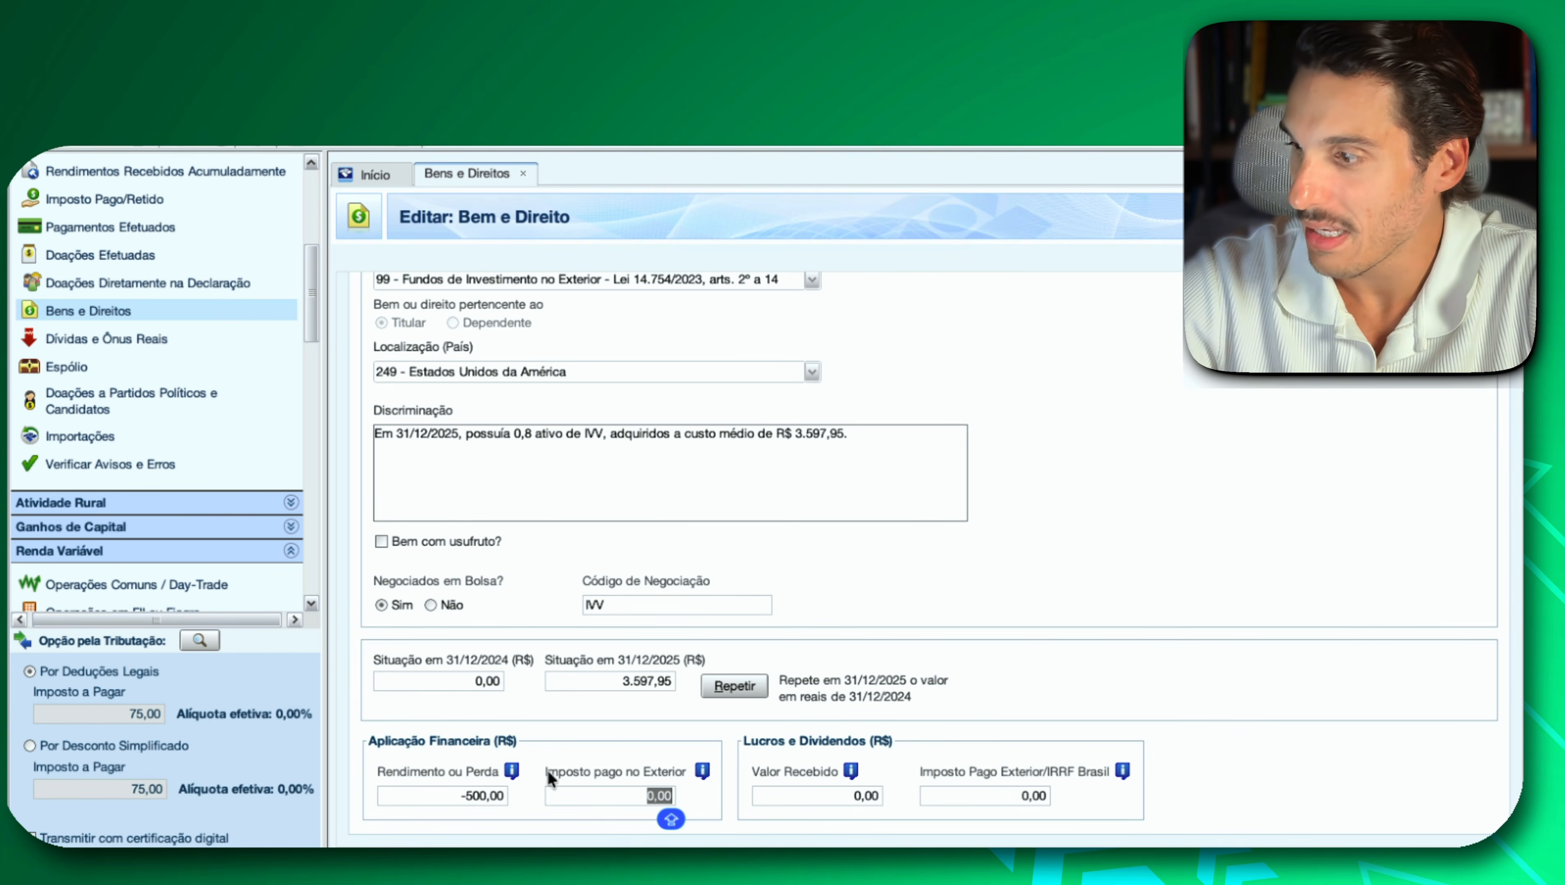
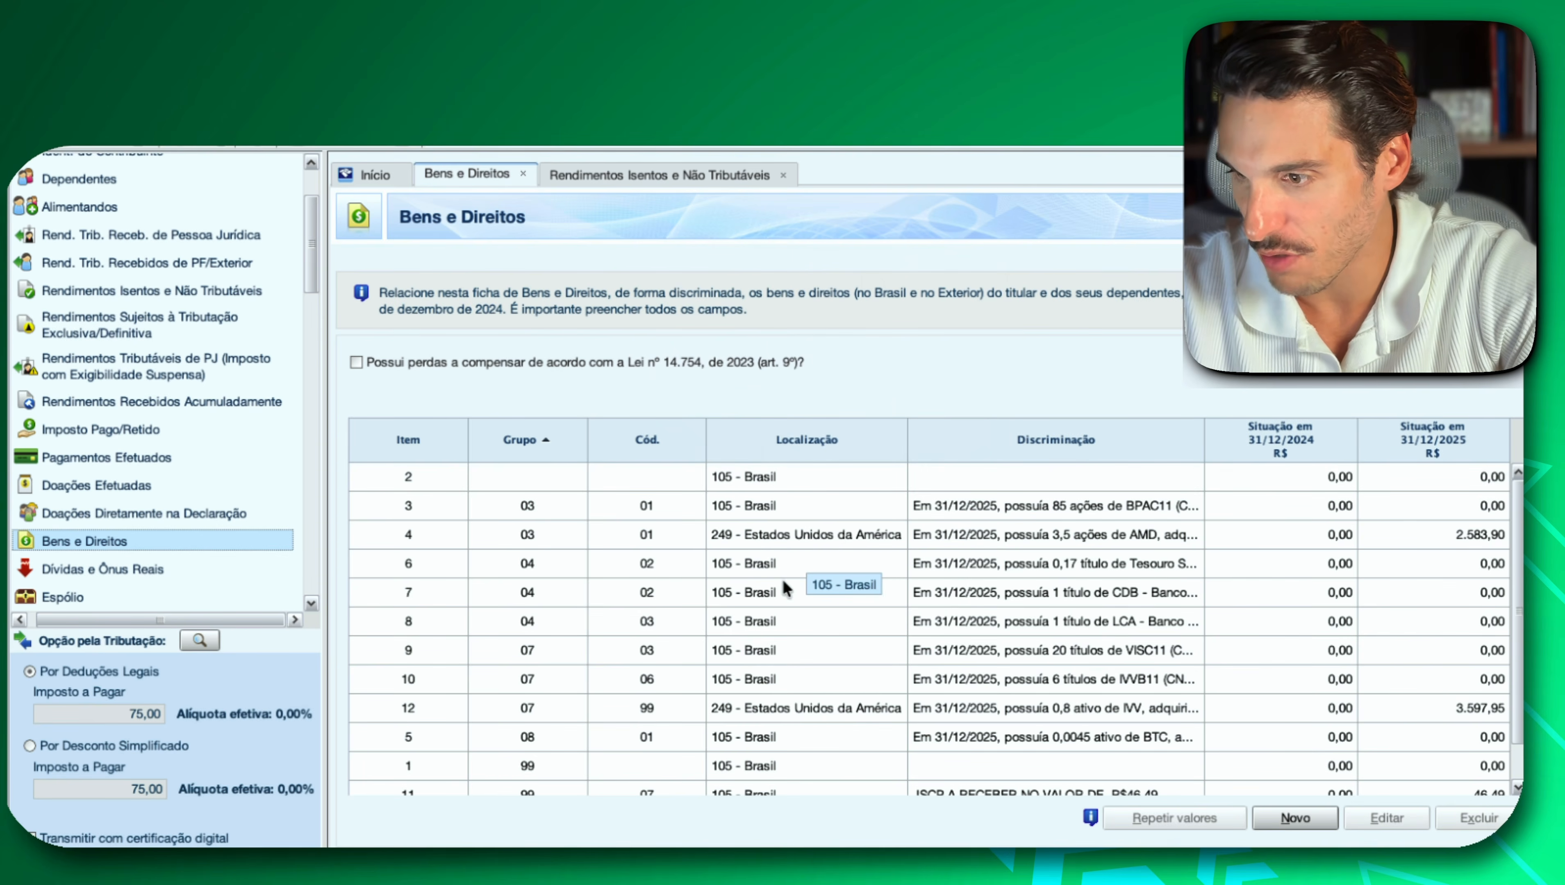
Open the BPAC11 entry's associated exempt income and set the Lucros e dividendos recebidos Valor to 100.
double_click(995, 505)
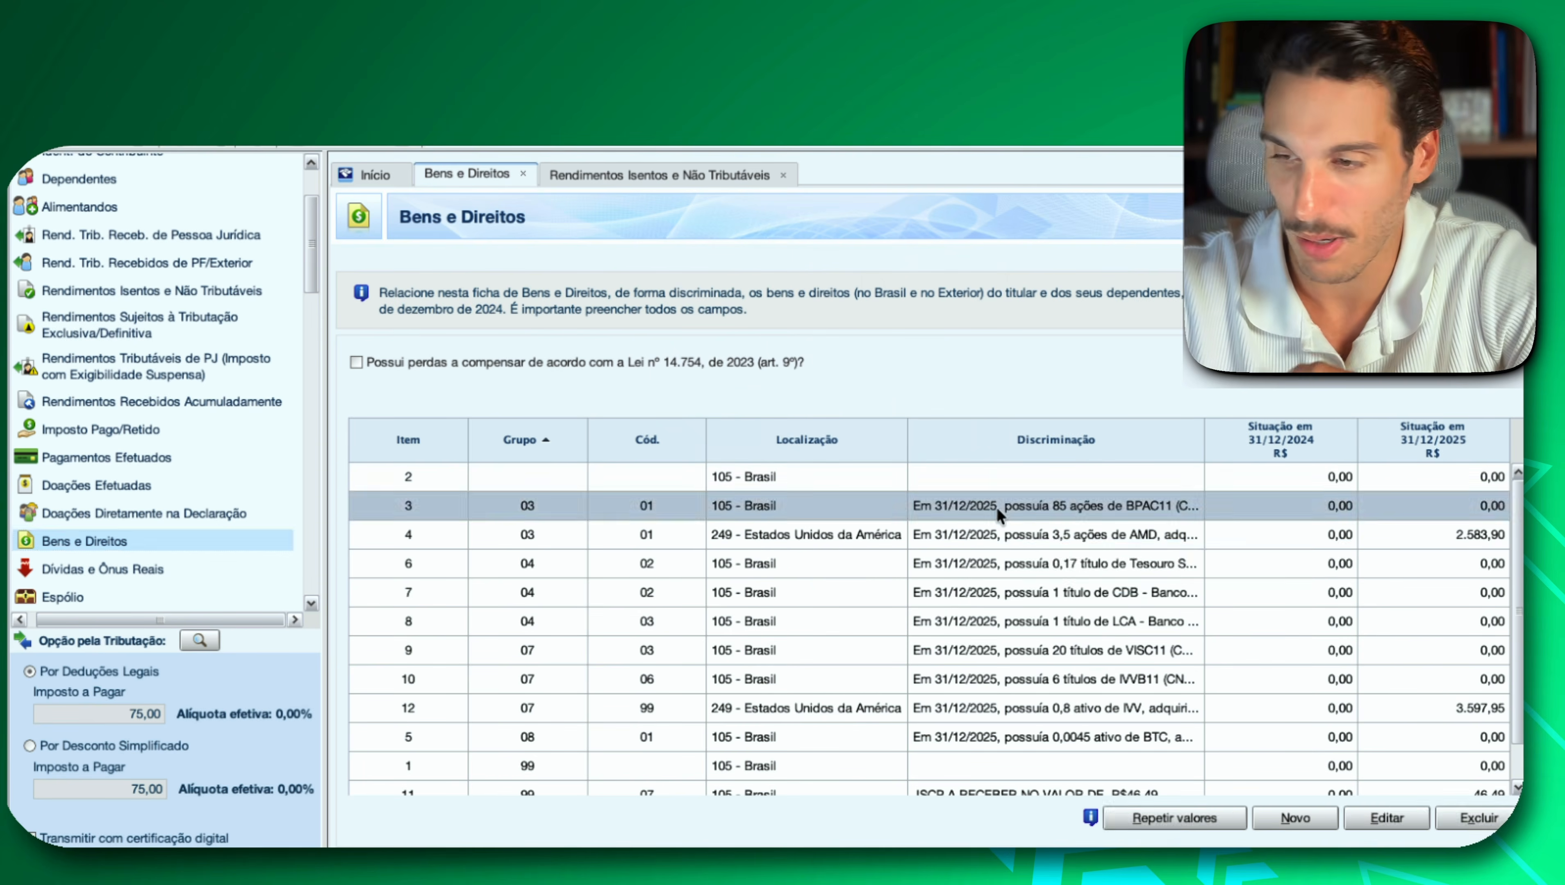
scroll(995, 505, "down", 3)
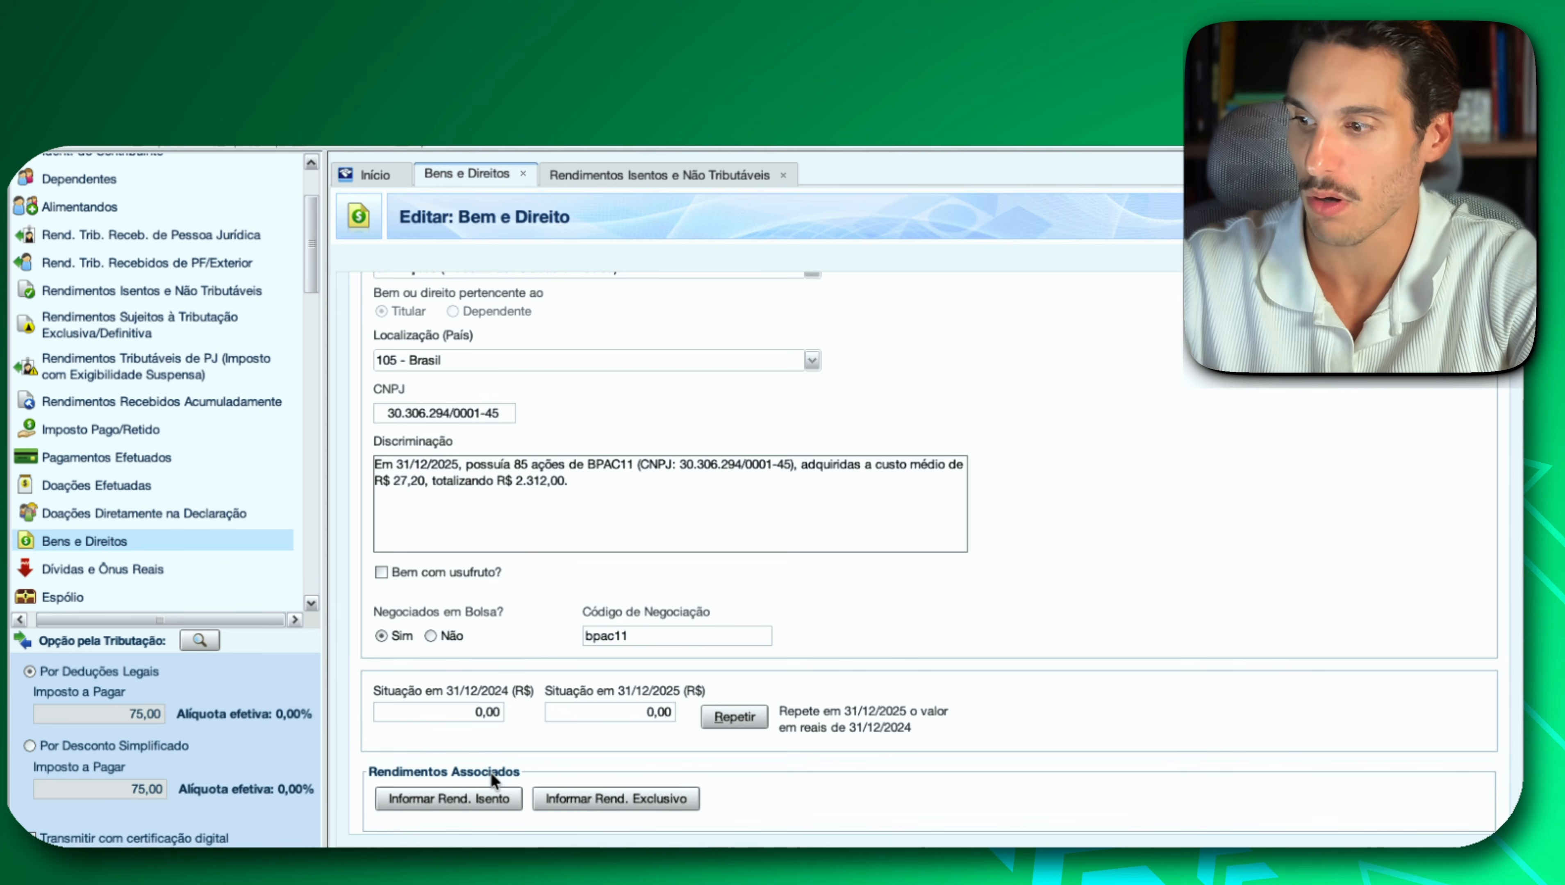
left_click(468, 796)
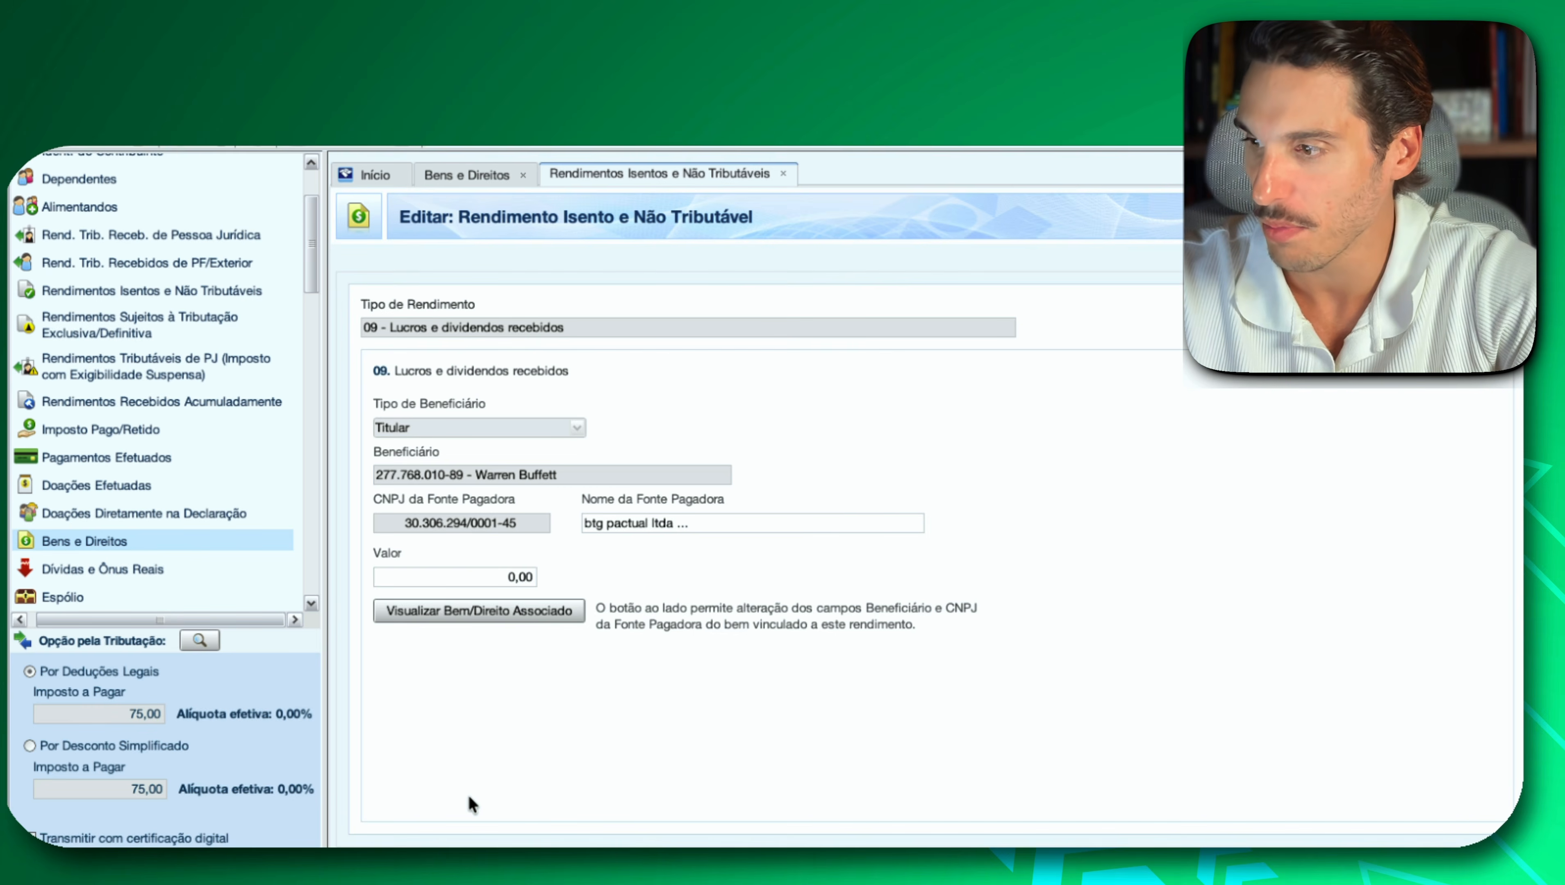
left_click(473, 580)
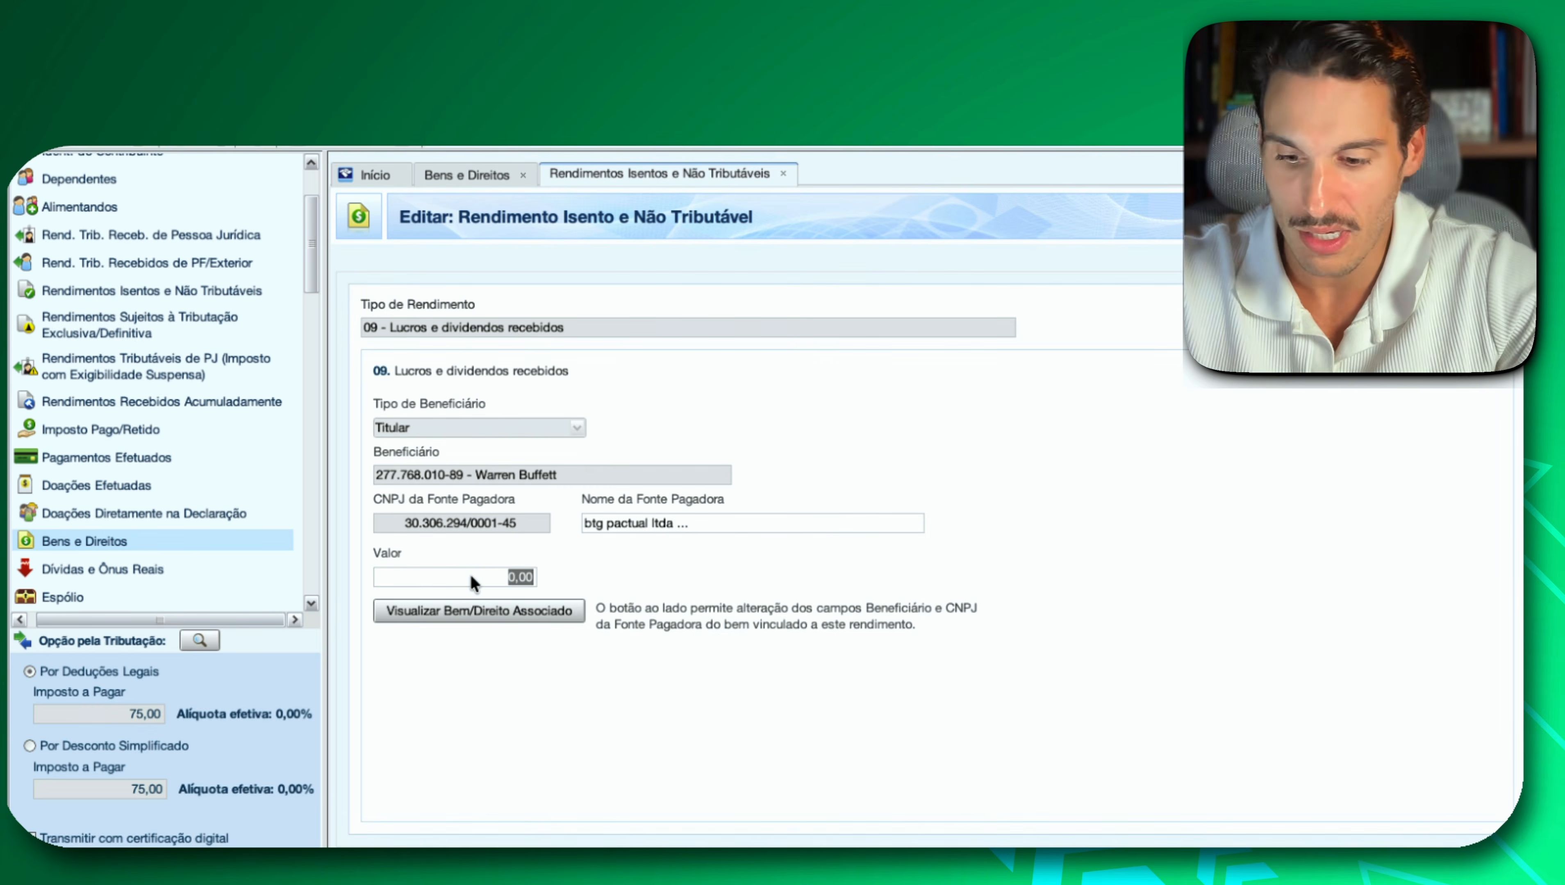
type("100")
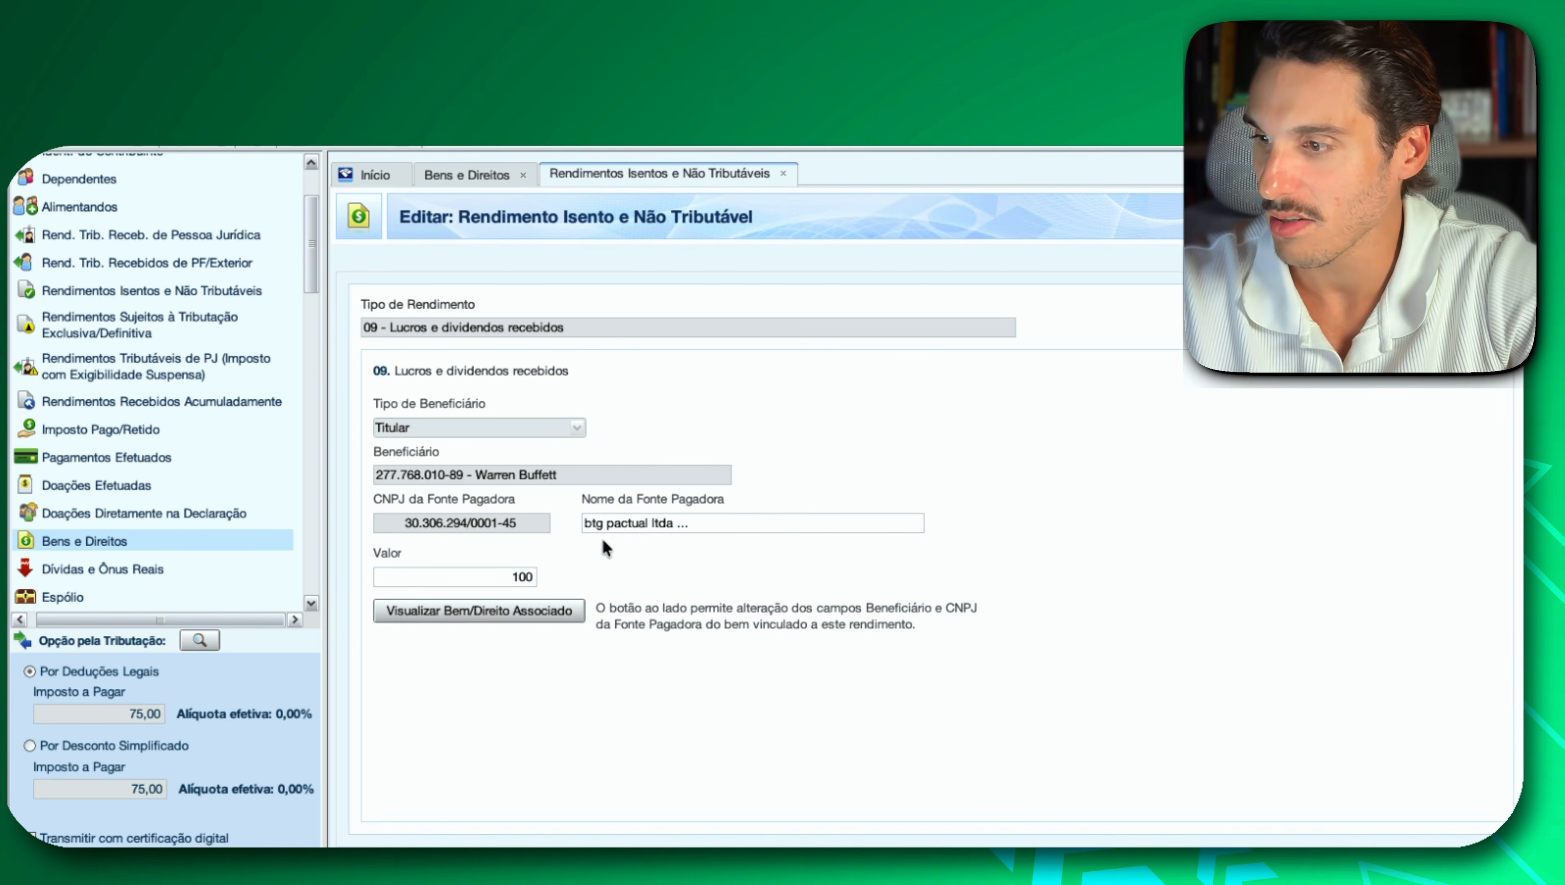
left_click(648, 525)
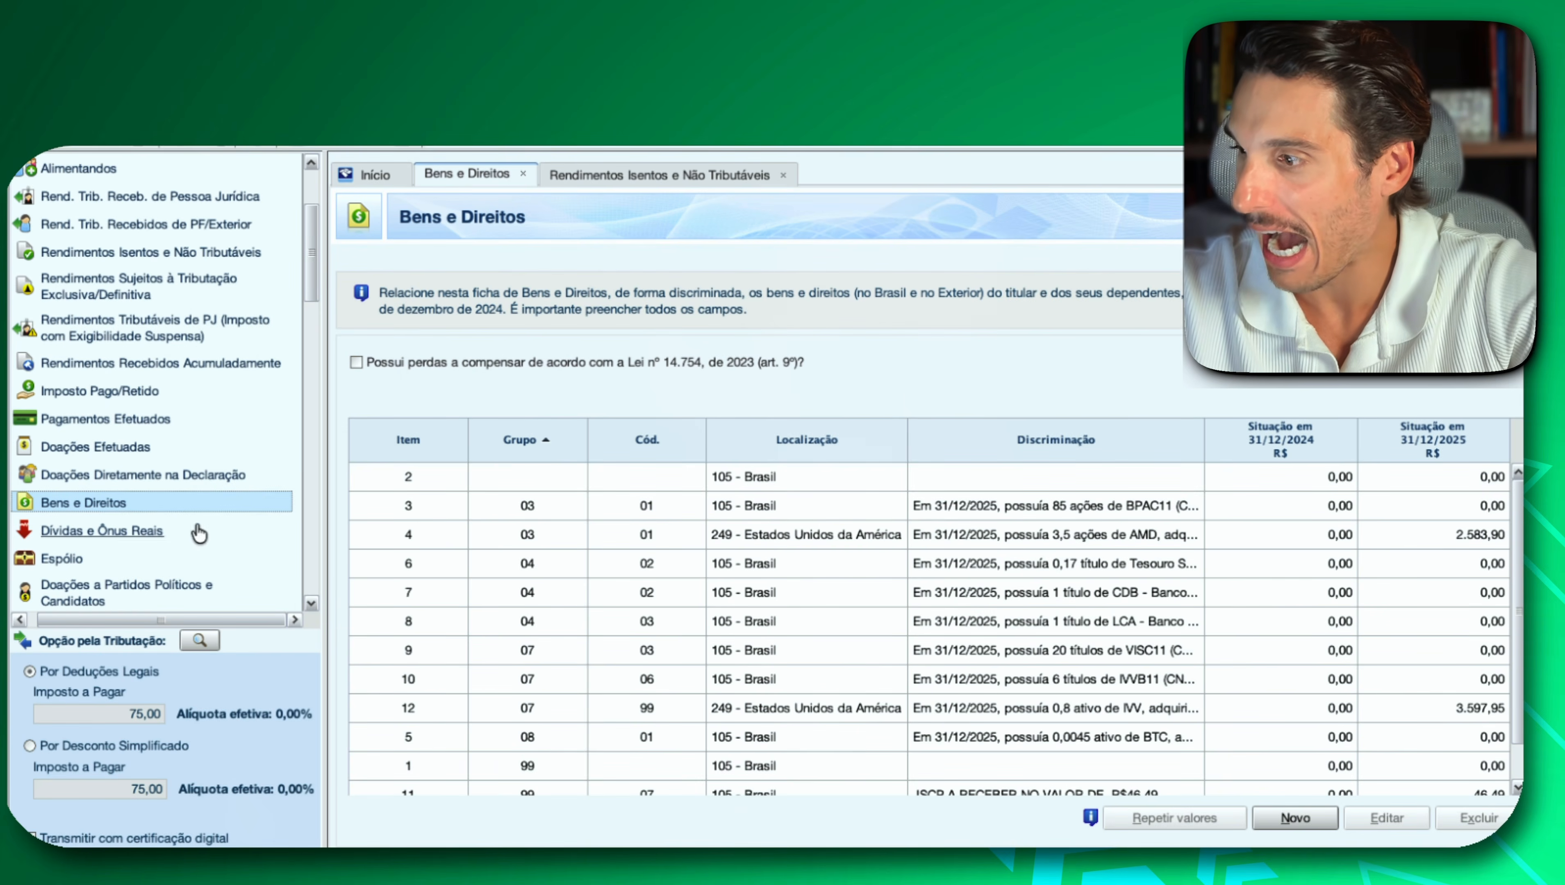
Open the Renda Variável form for Operações Comuns / Day-Trade and examine the monthly market fields of the Titular.
scroll(130, 489, "down", 3)
scroll(129, 487, "down", 5)
scroll(129, 487, "up", 3)
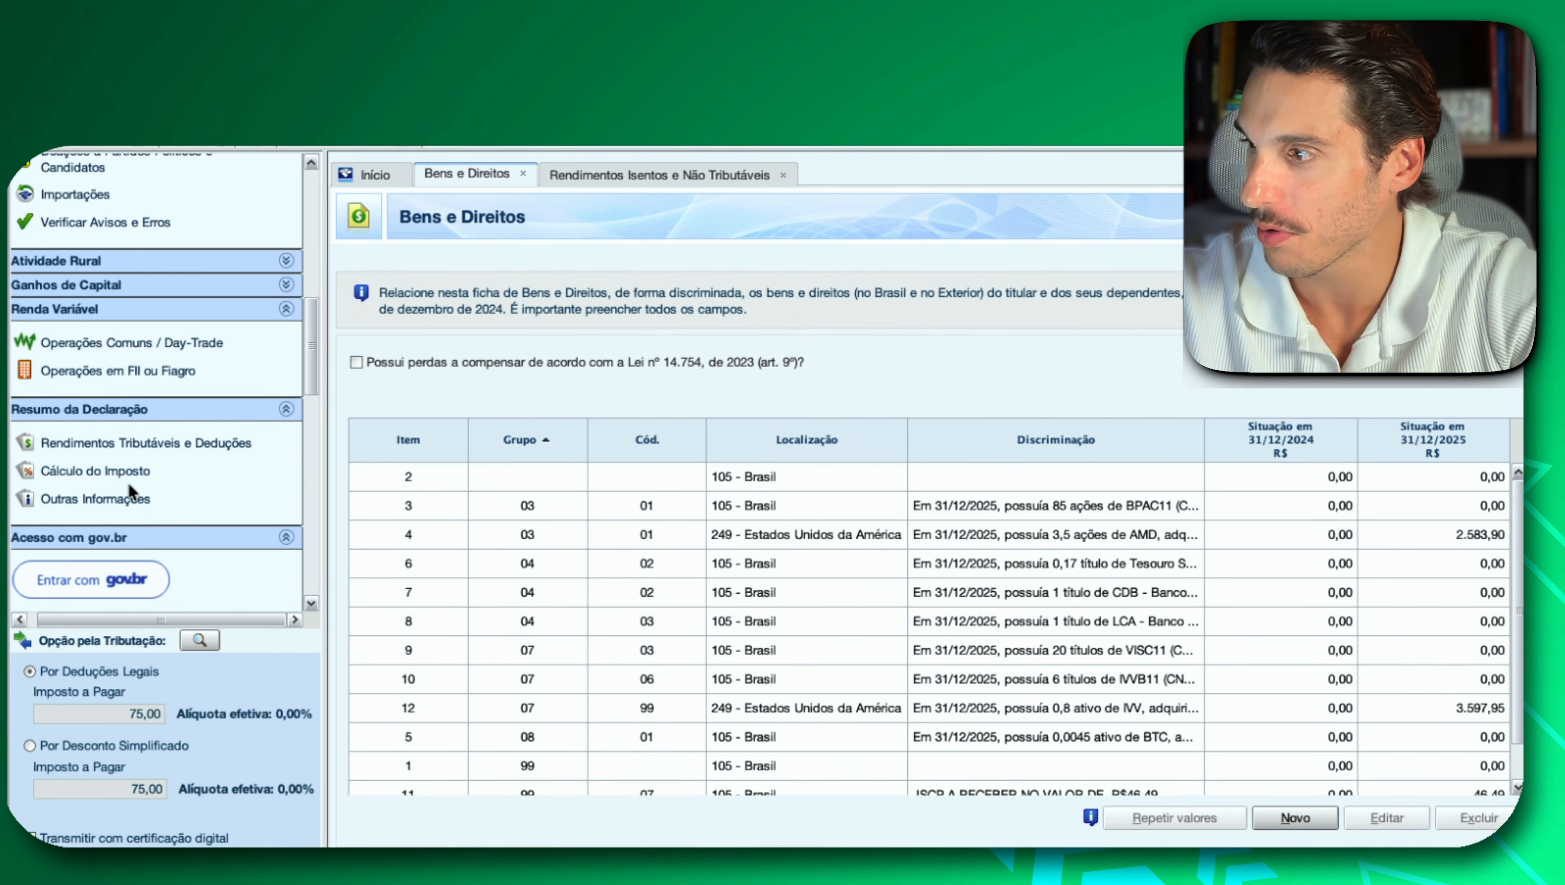
scroll(130, 490, "up", 1)
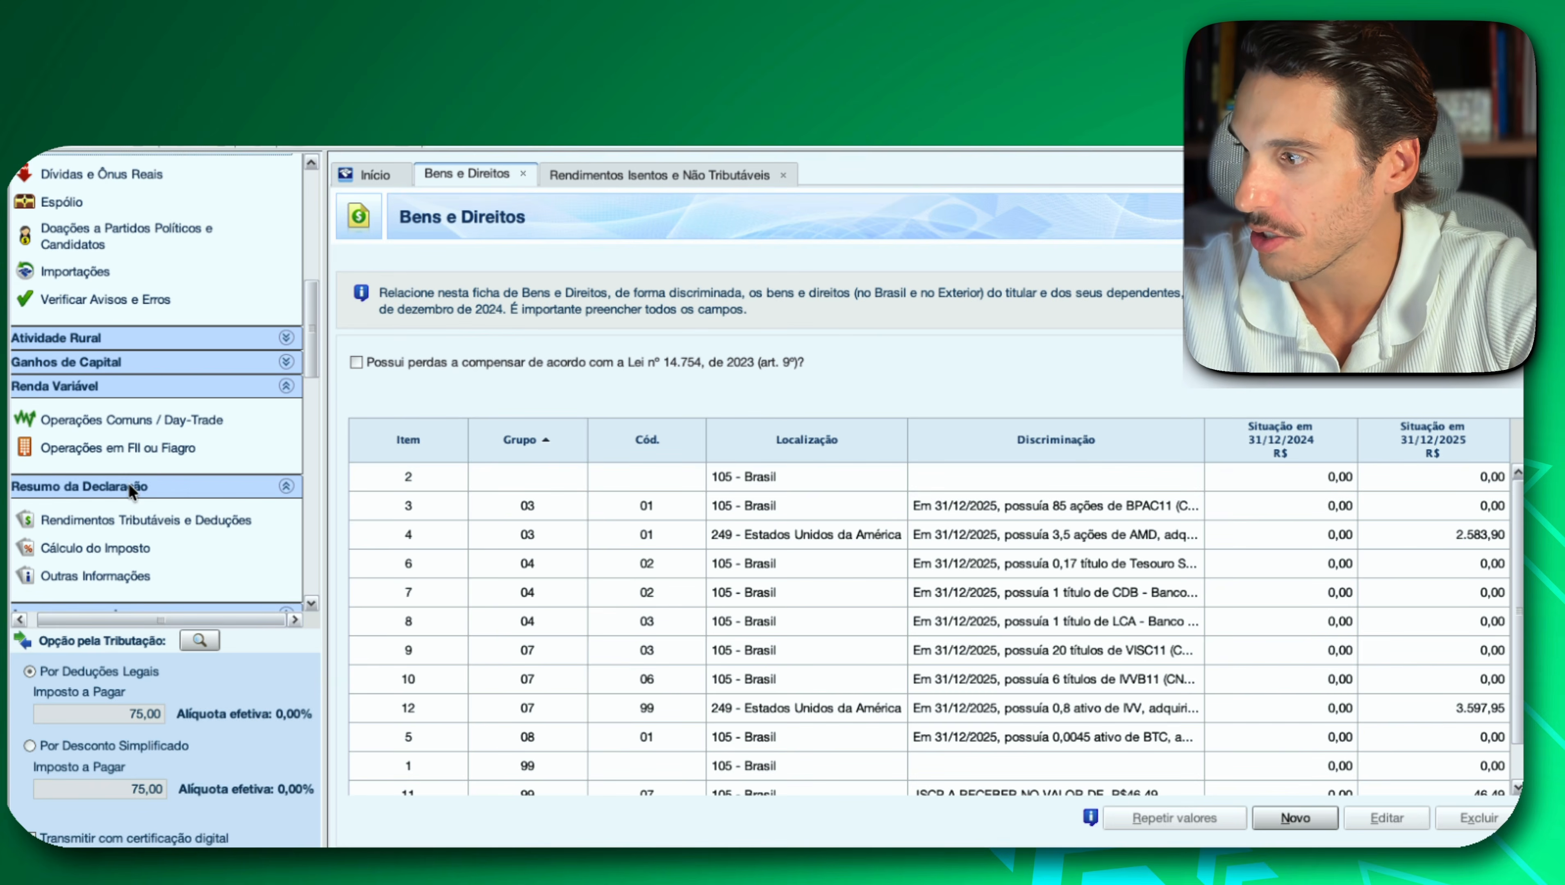
left_click(133, 419)
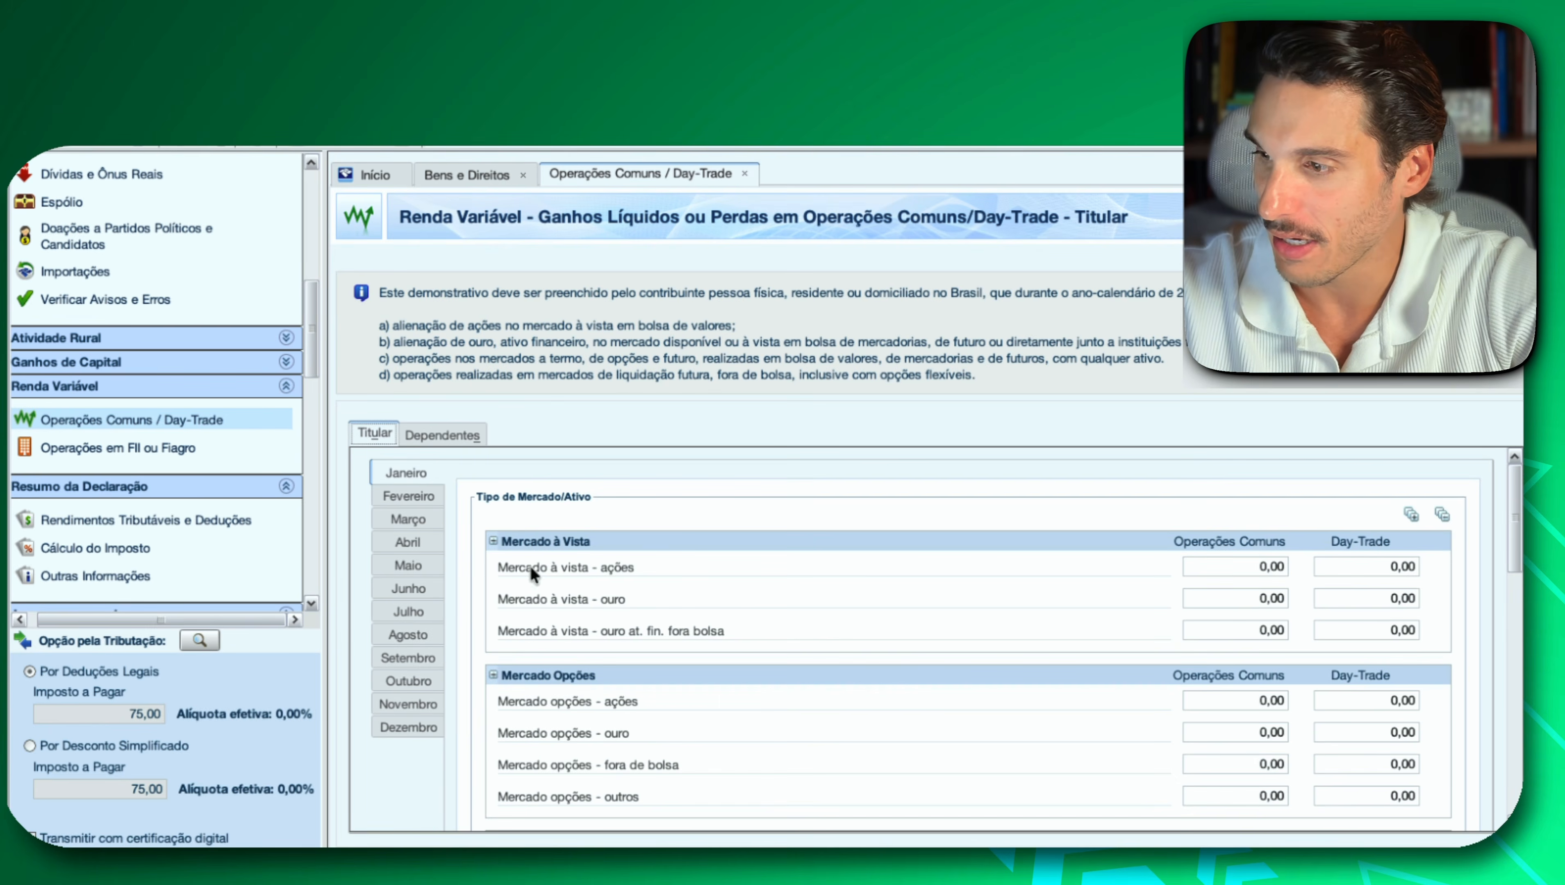
scroll(657, 634, "down", 1)
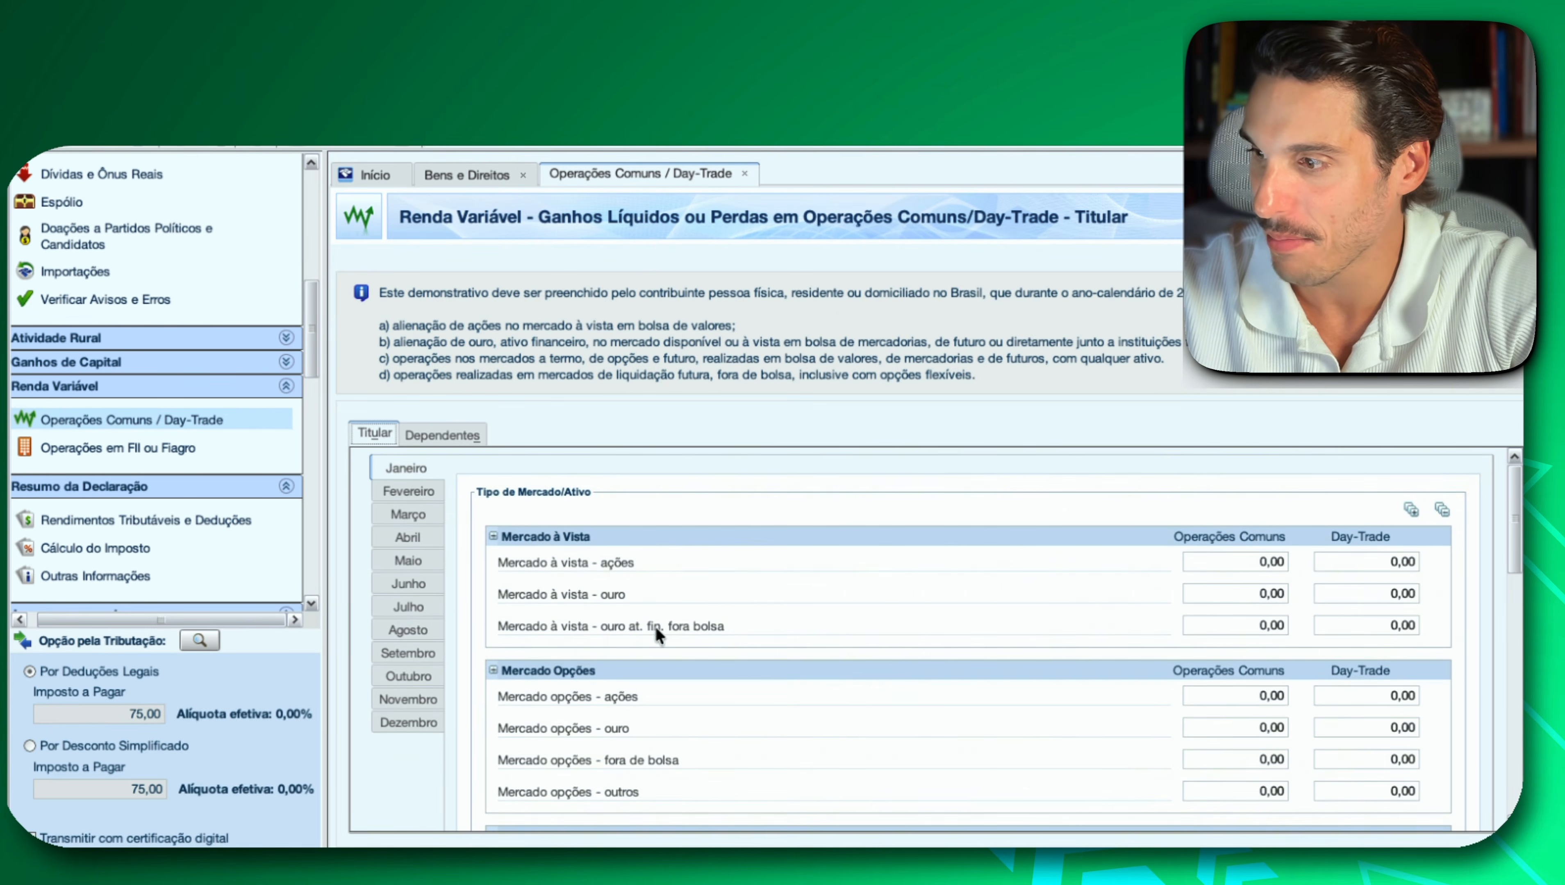
left_click(398, 494)
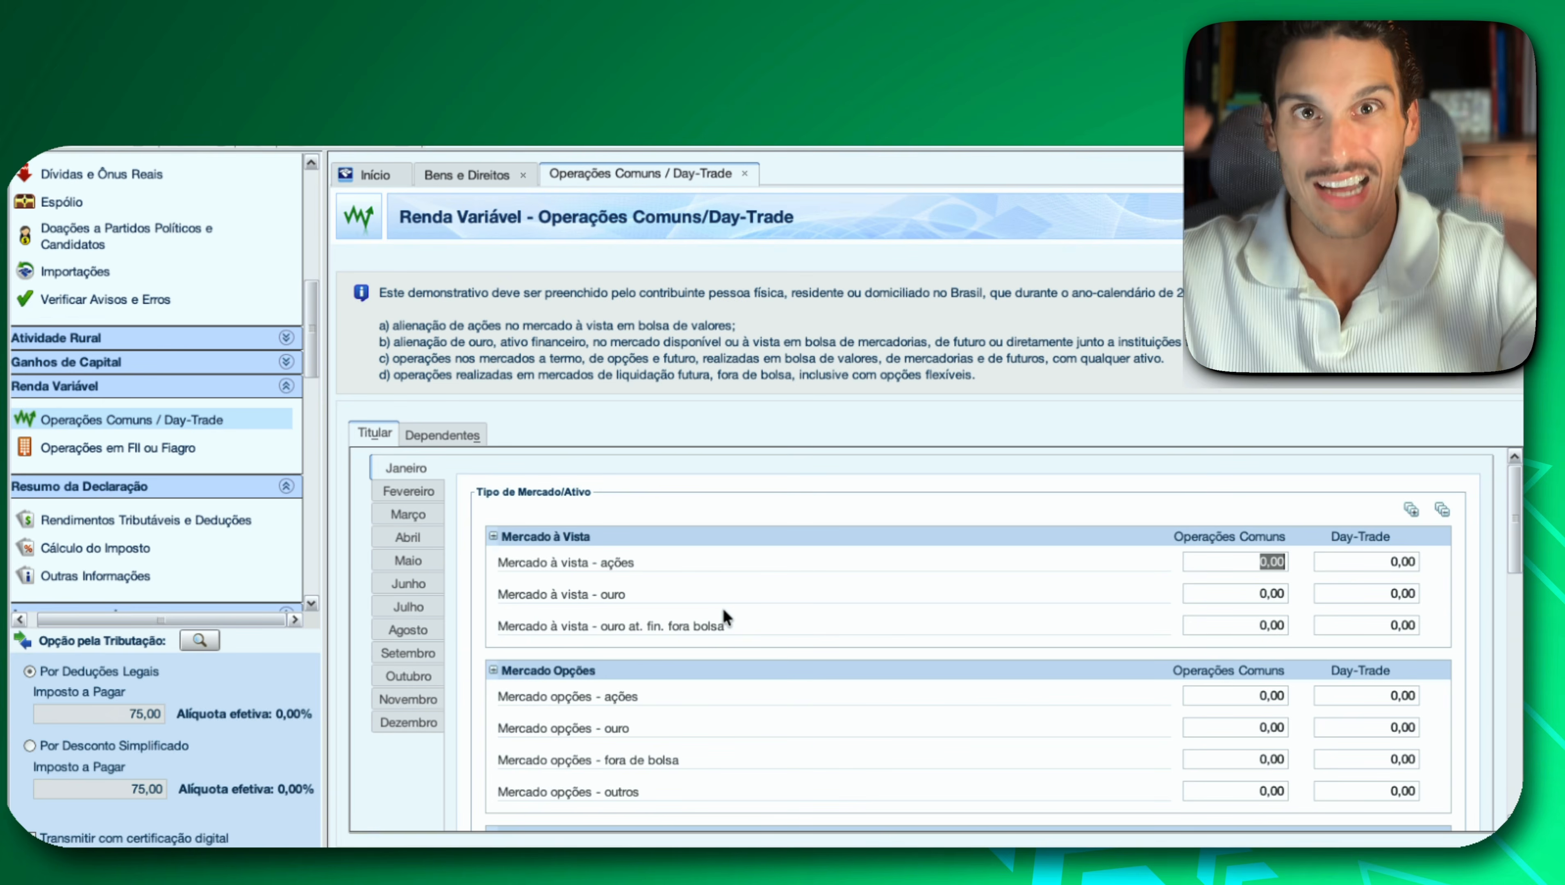
Add a Rendimento Isento of type 20, Ganhos líquidos em operações no mercado à vista de ações, for the Titular with Valor 60.000,00.
scroll(95, 286, "up", 10)
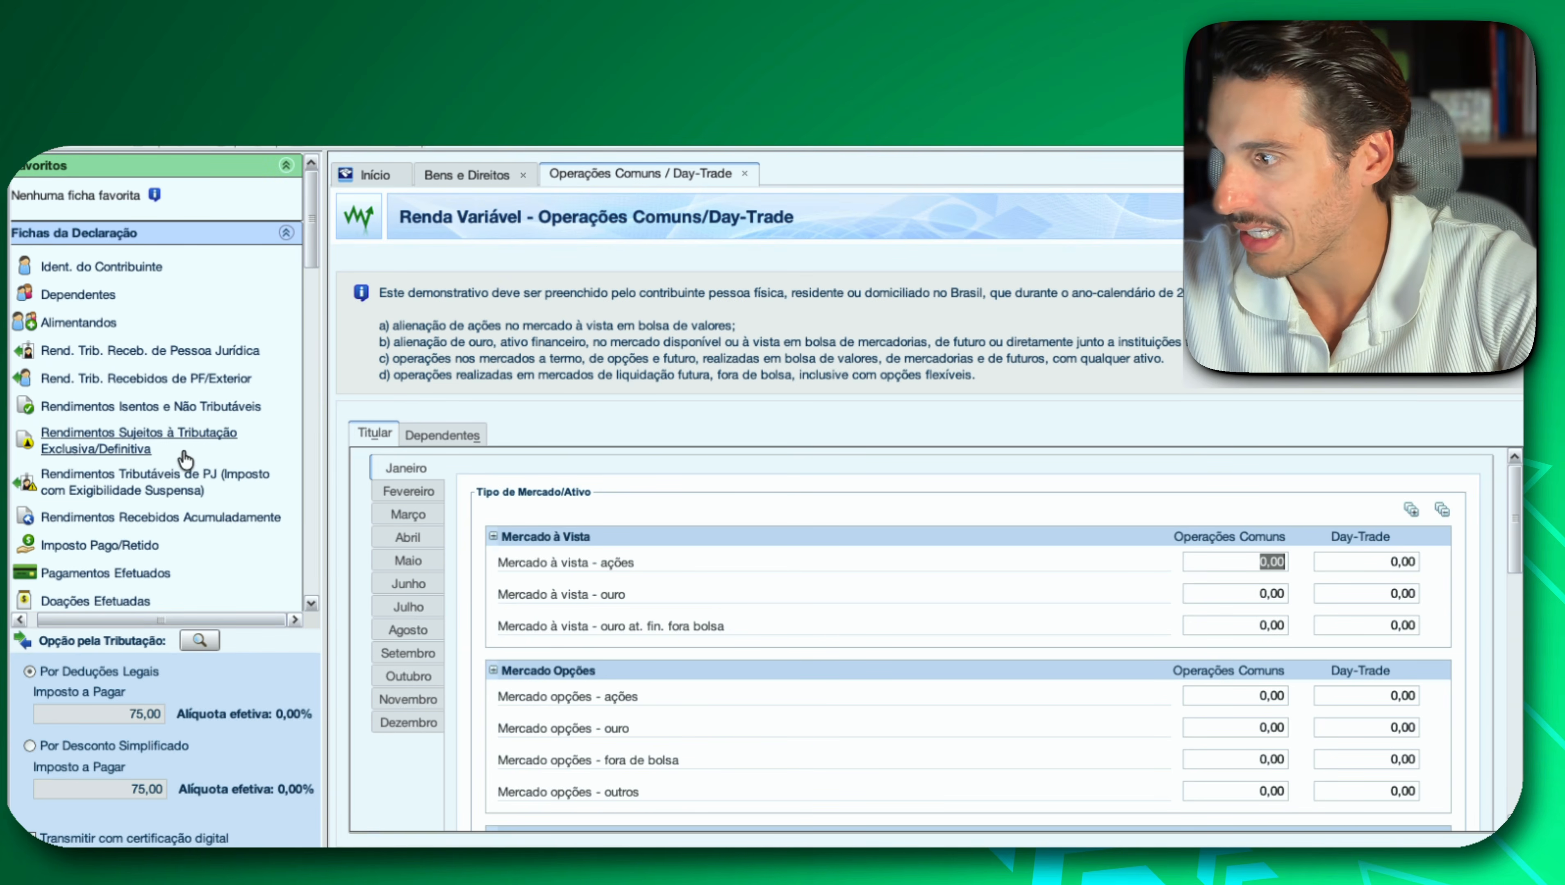
left_click(186, 408)
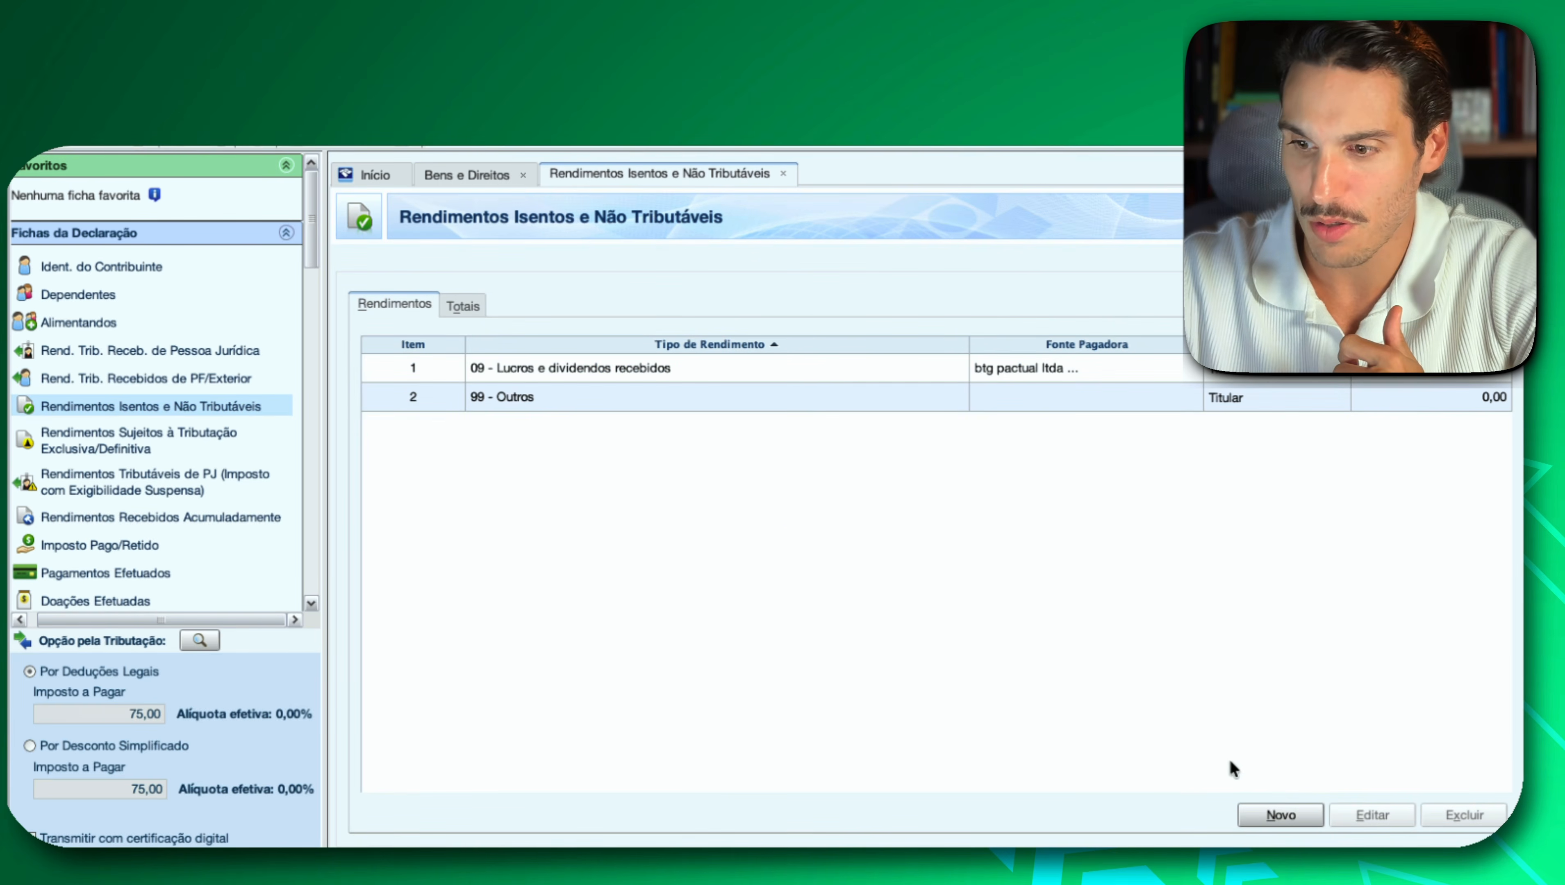
left_click(1279, 814)
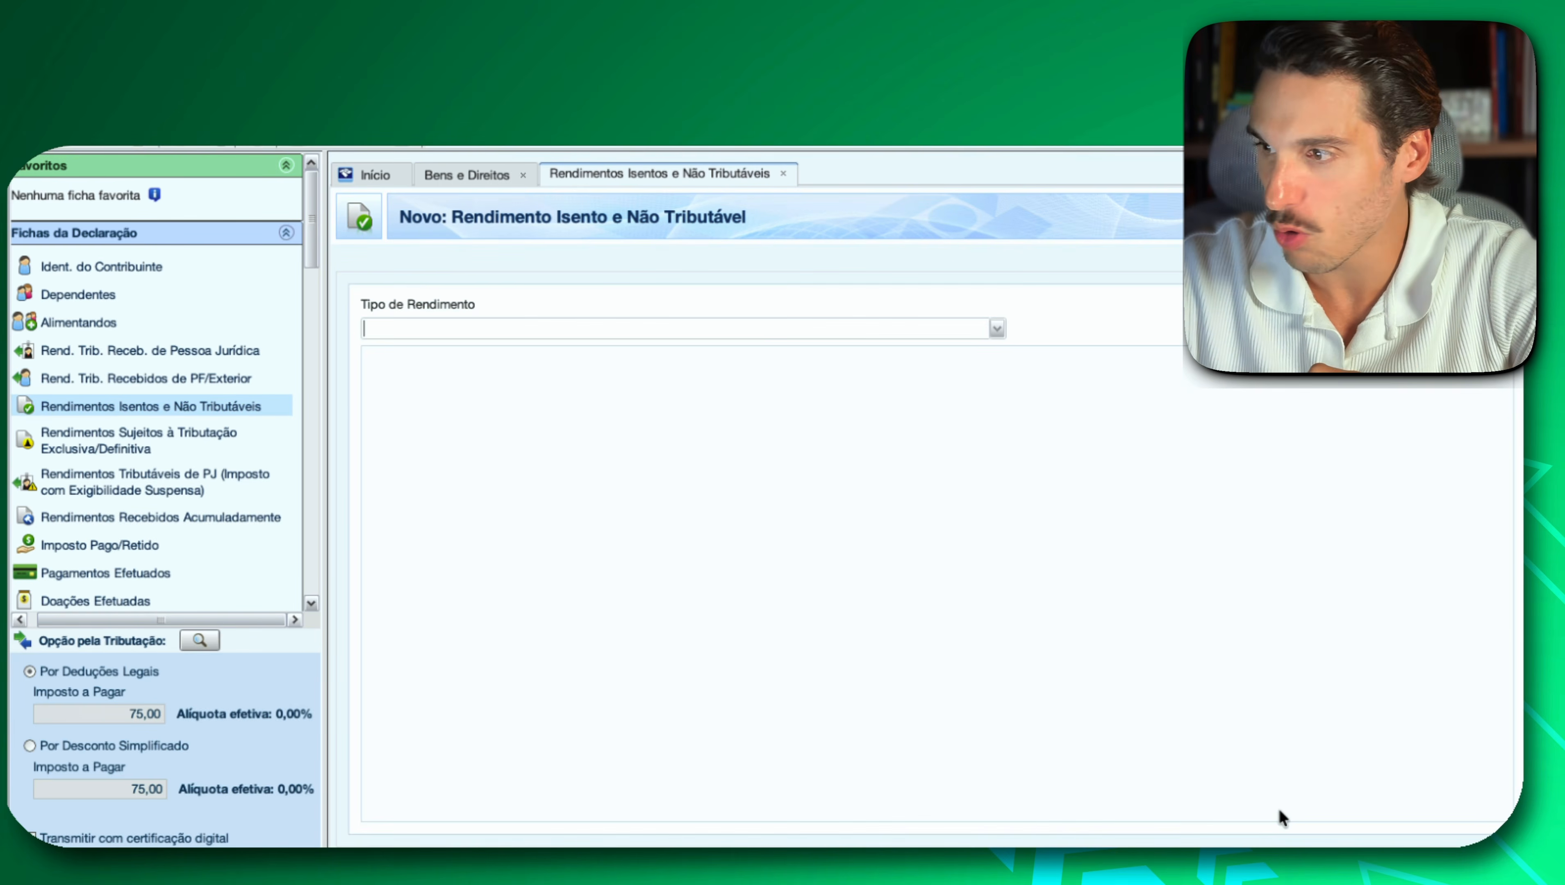
left_click(995, 329)
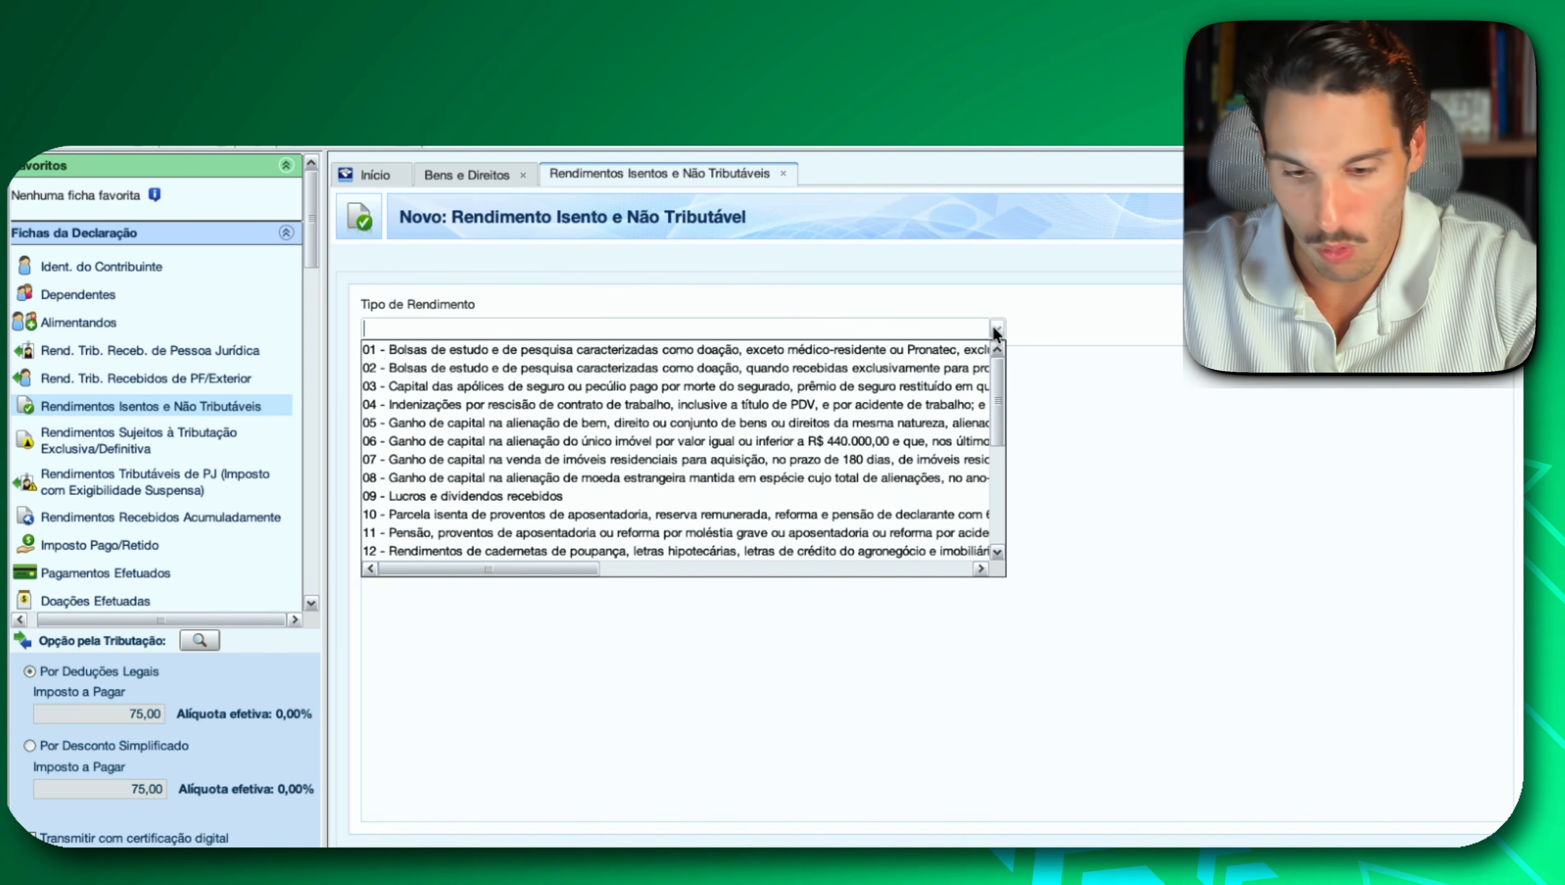
type("20")
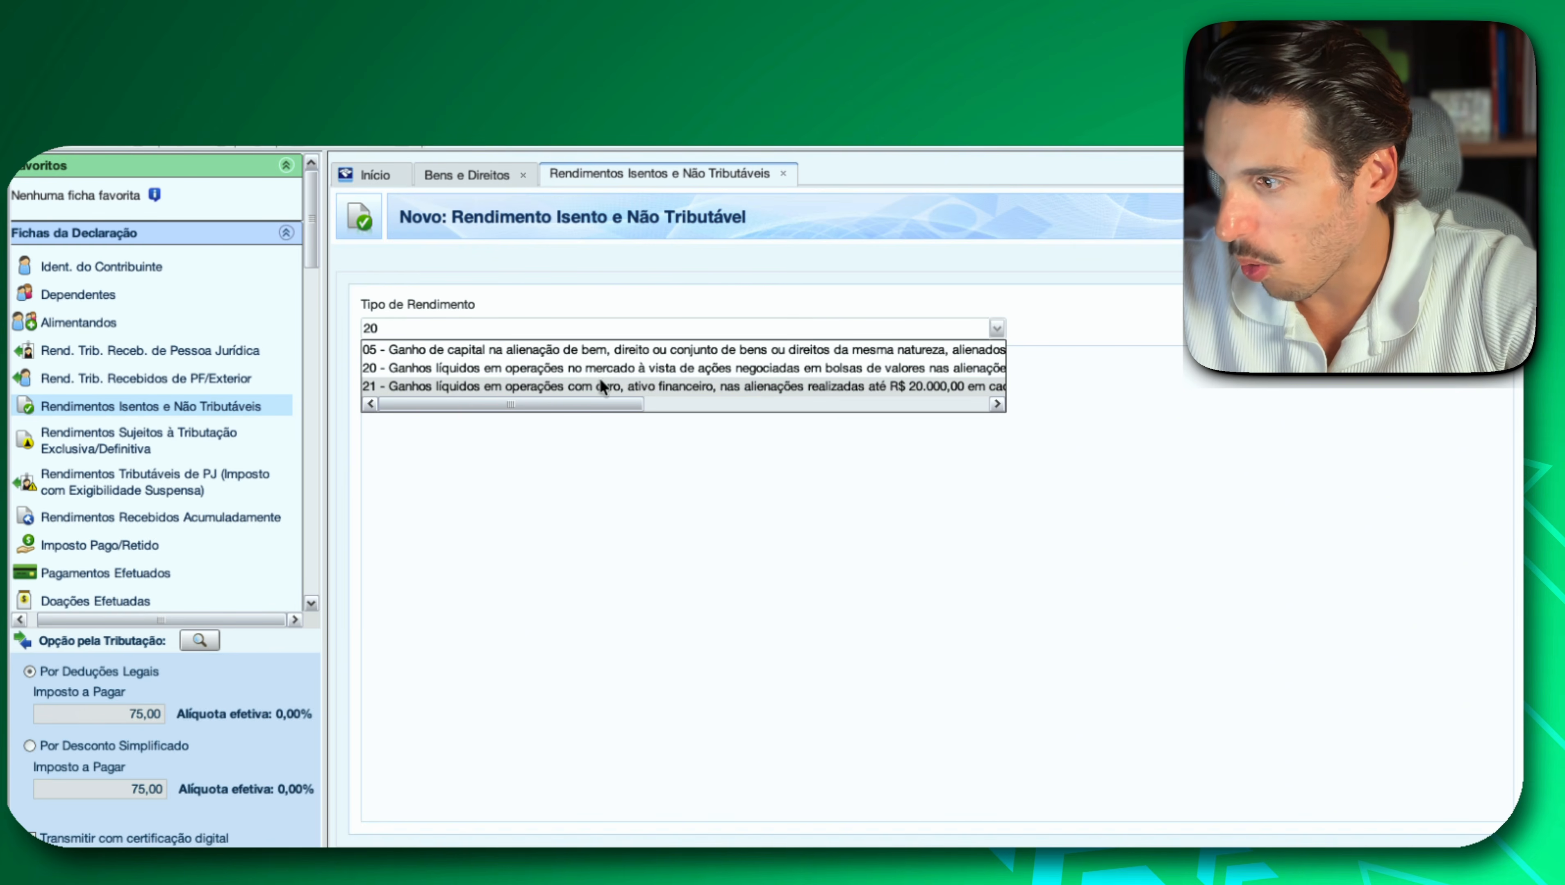
left_click(566, 368)
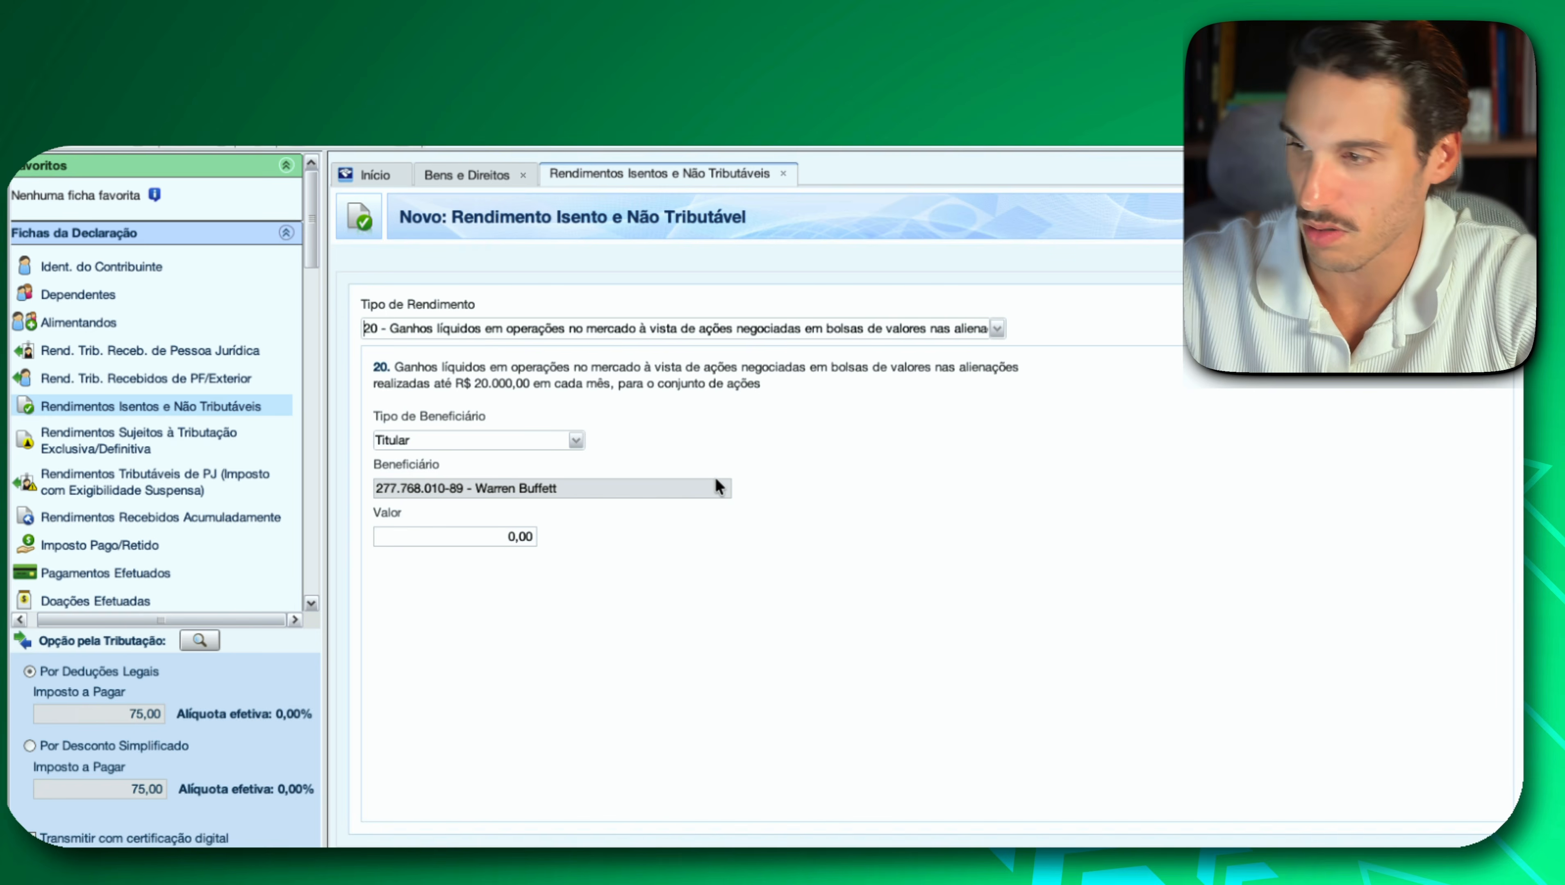
left_click(496, 539)
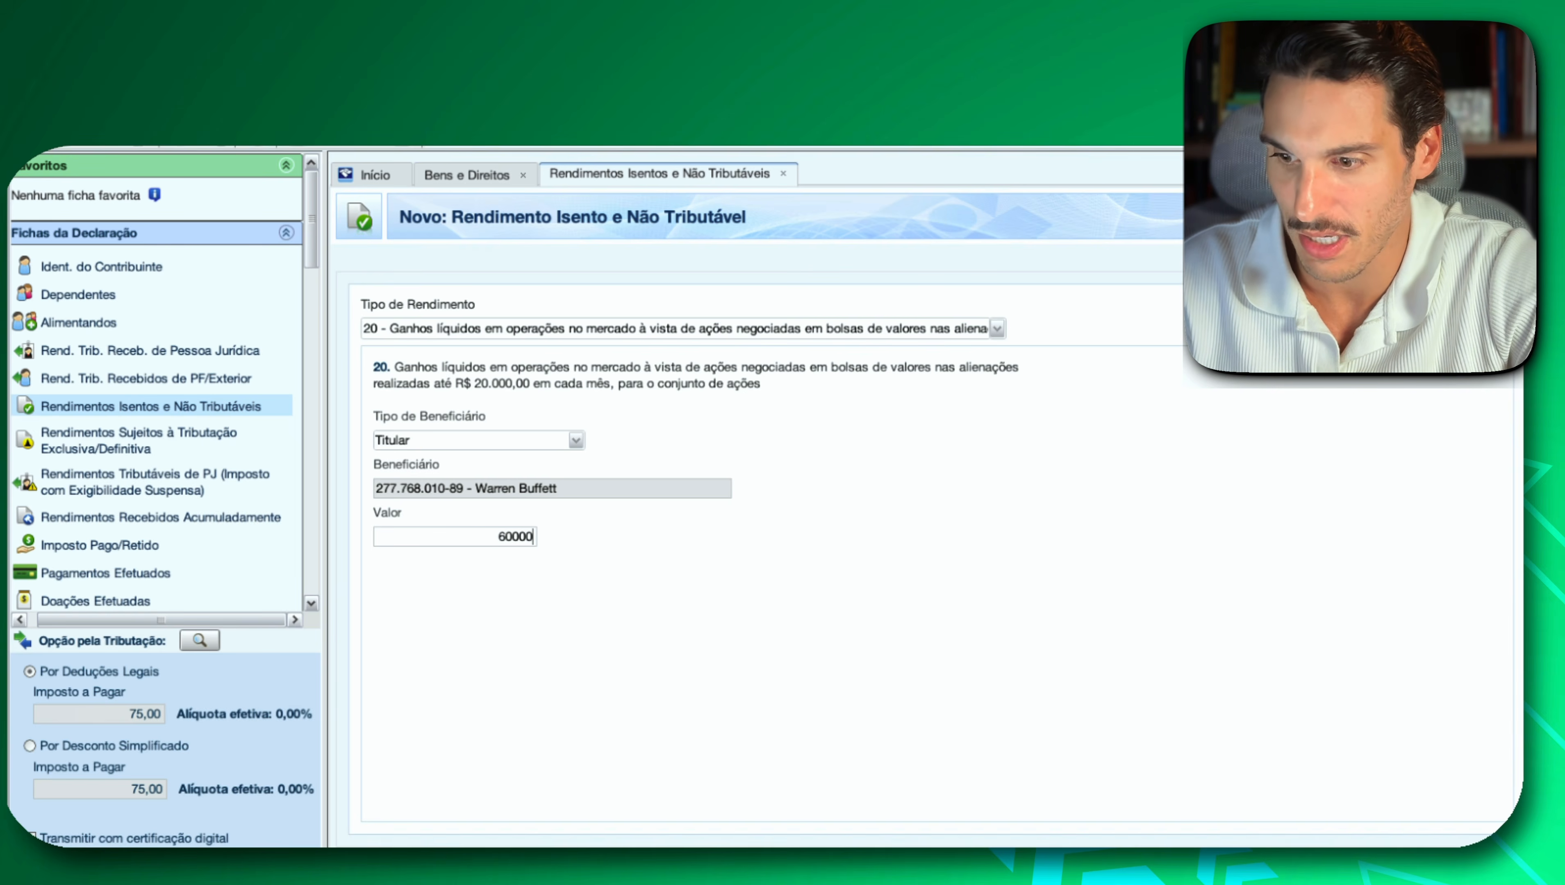
key("Return")
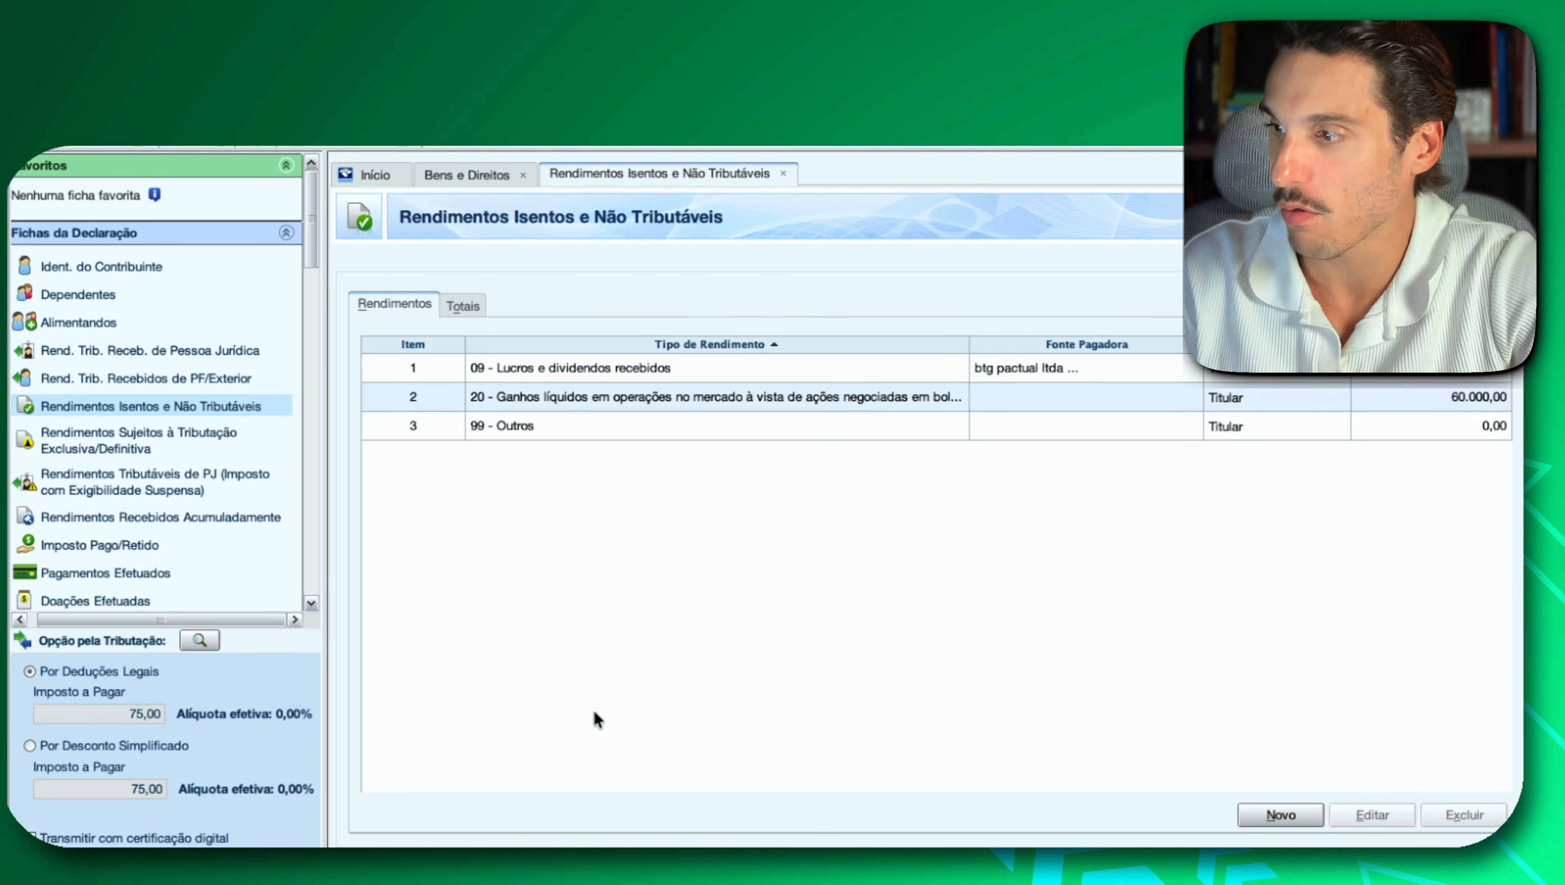
In Operações Comuns / Day-Trade, set January's Mercado à vista - ações result for Operações Comuns to 500,00.
scroll(260, 546, "down", 10)
scroll(258, 544, "down", 8)
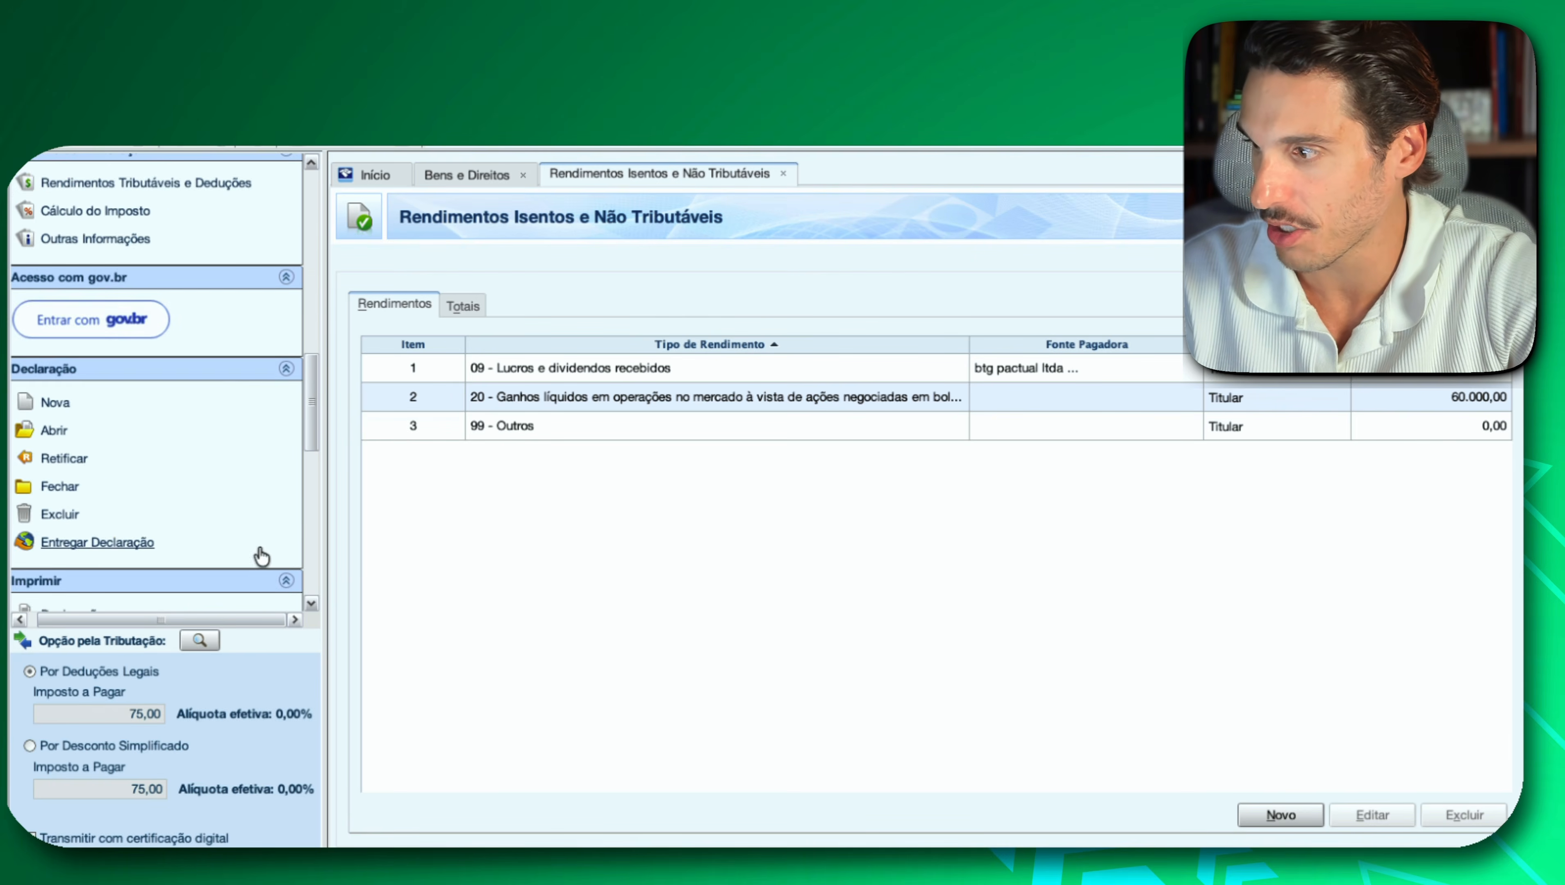
scroll(259, 552, "up", 7)
scroll(262, 555, "up", 5)
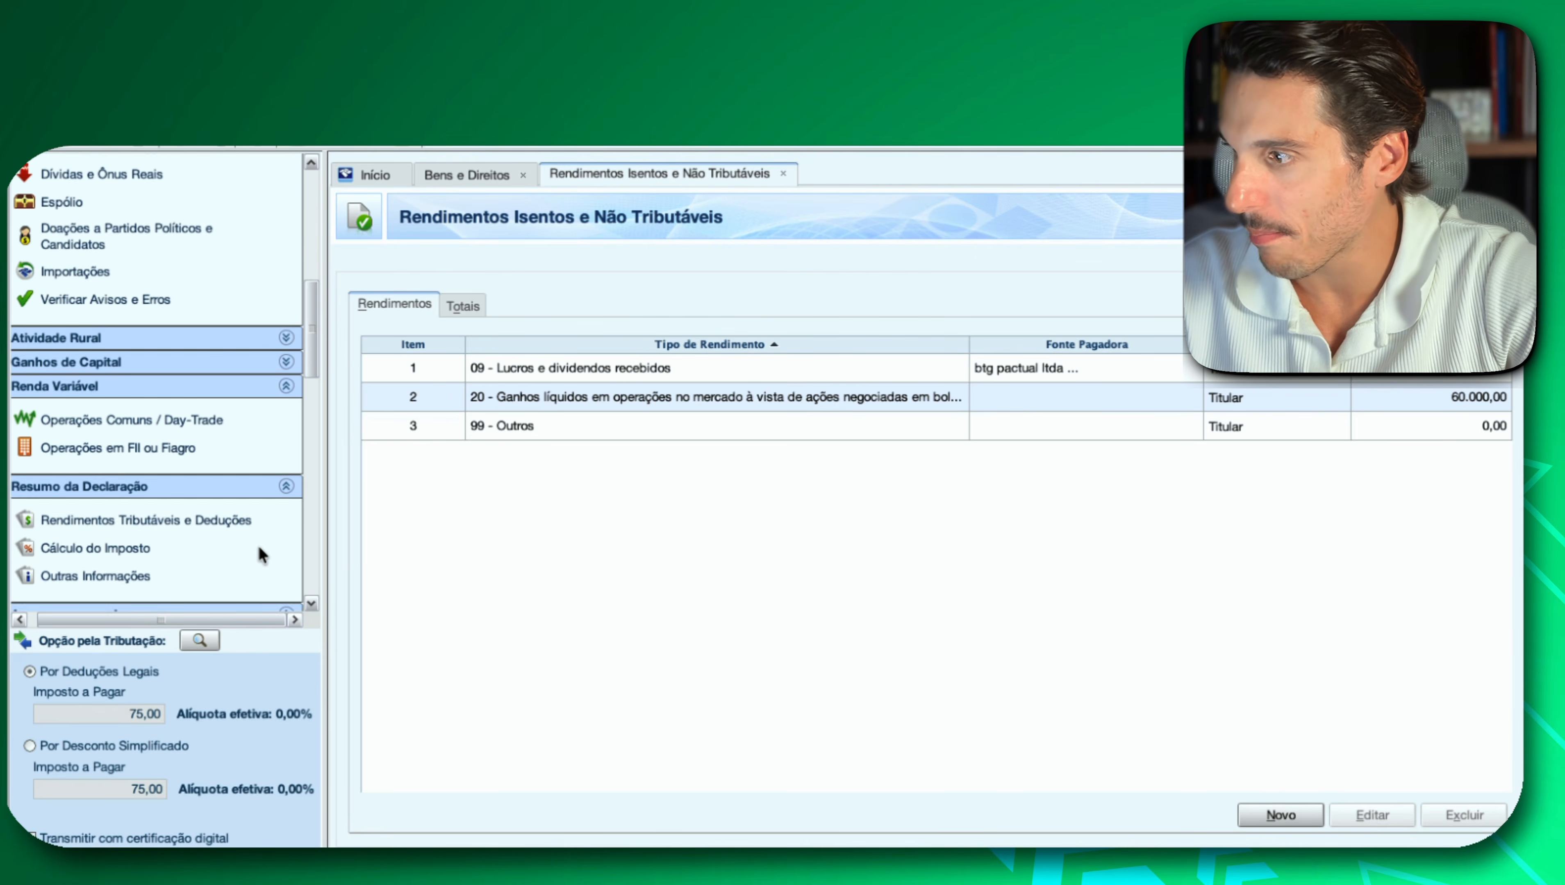
left_click(165, 429)
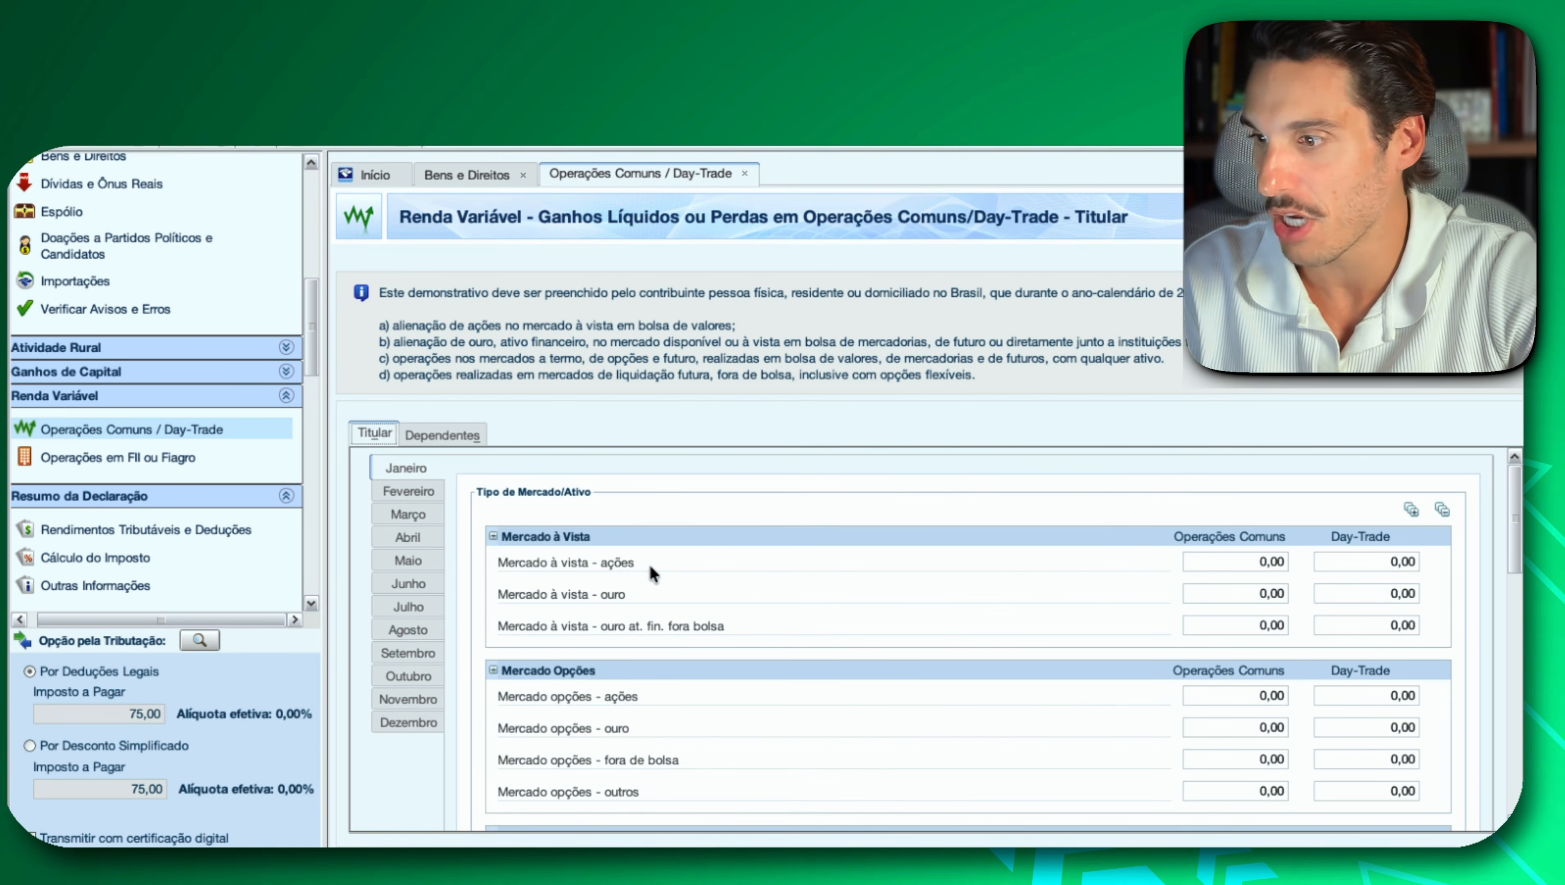
left_click(1214, 559)
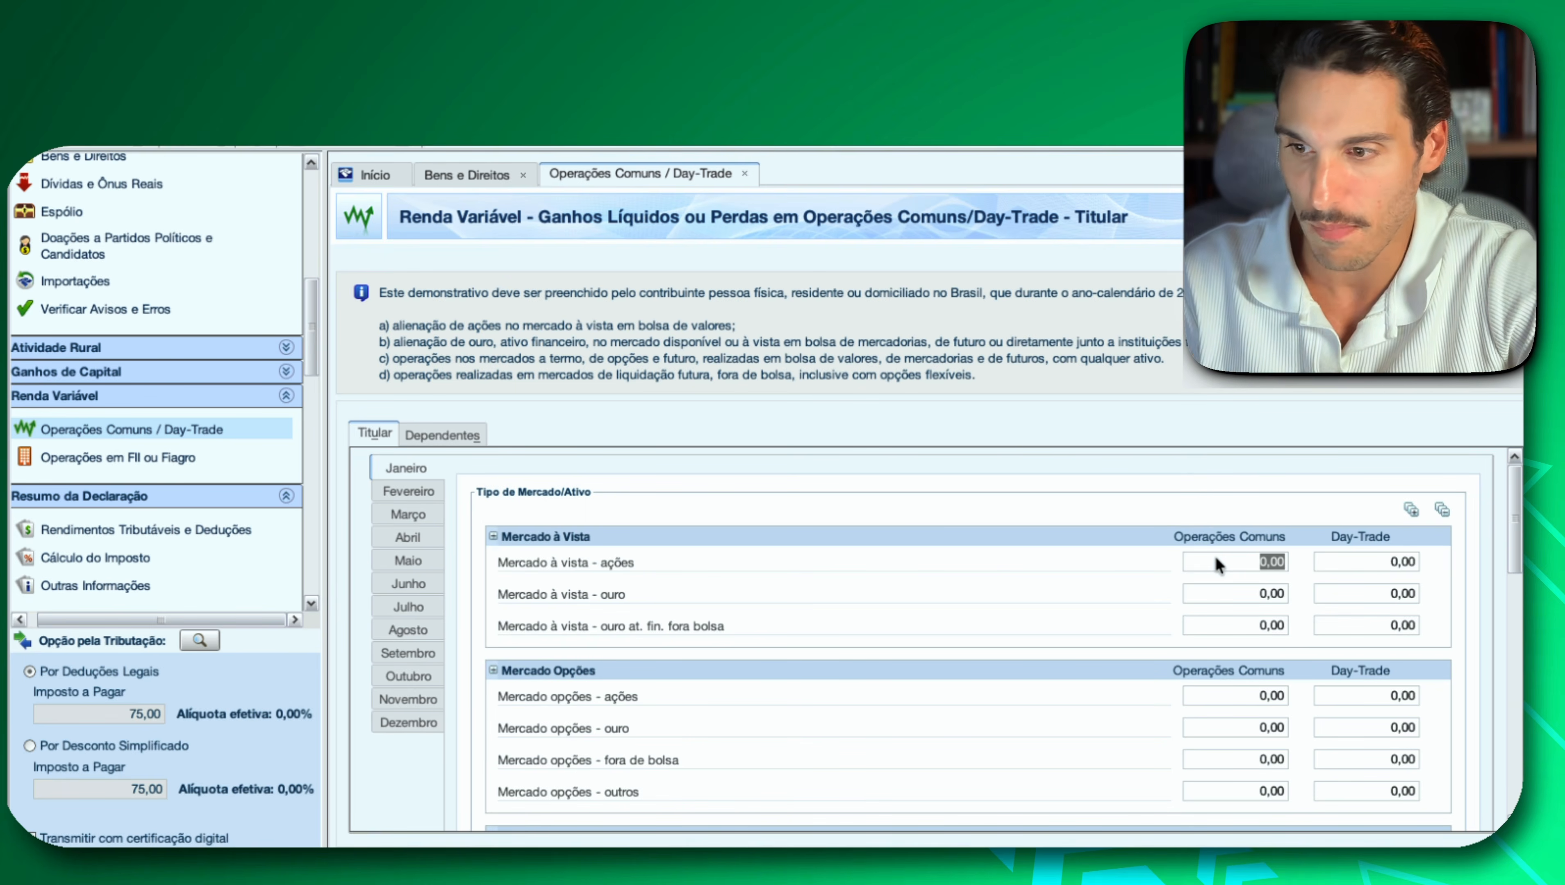
type("500")
left_click(1208, 595)
Review January's Resultados and set Imposto pago in the Consolidação do Mês to 75.
scroll(1207, 599, "down", 10)
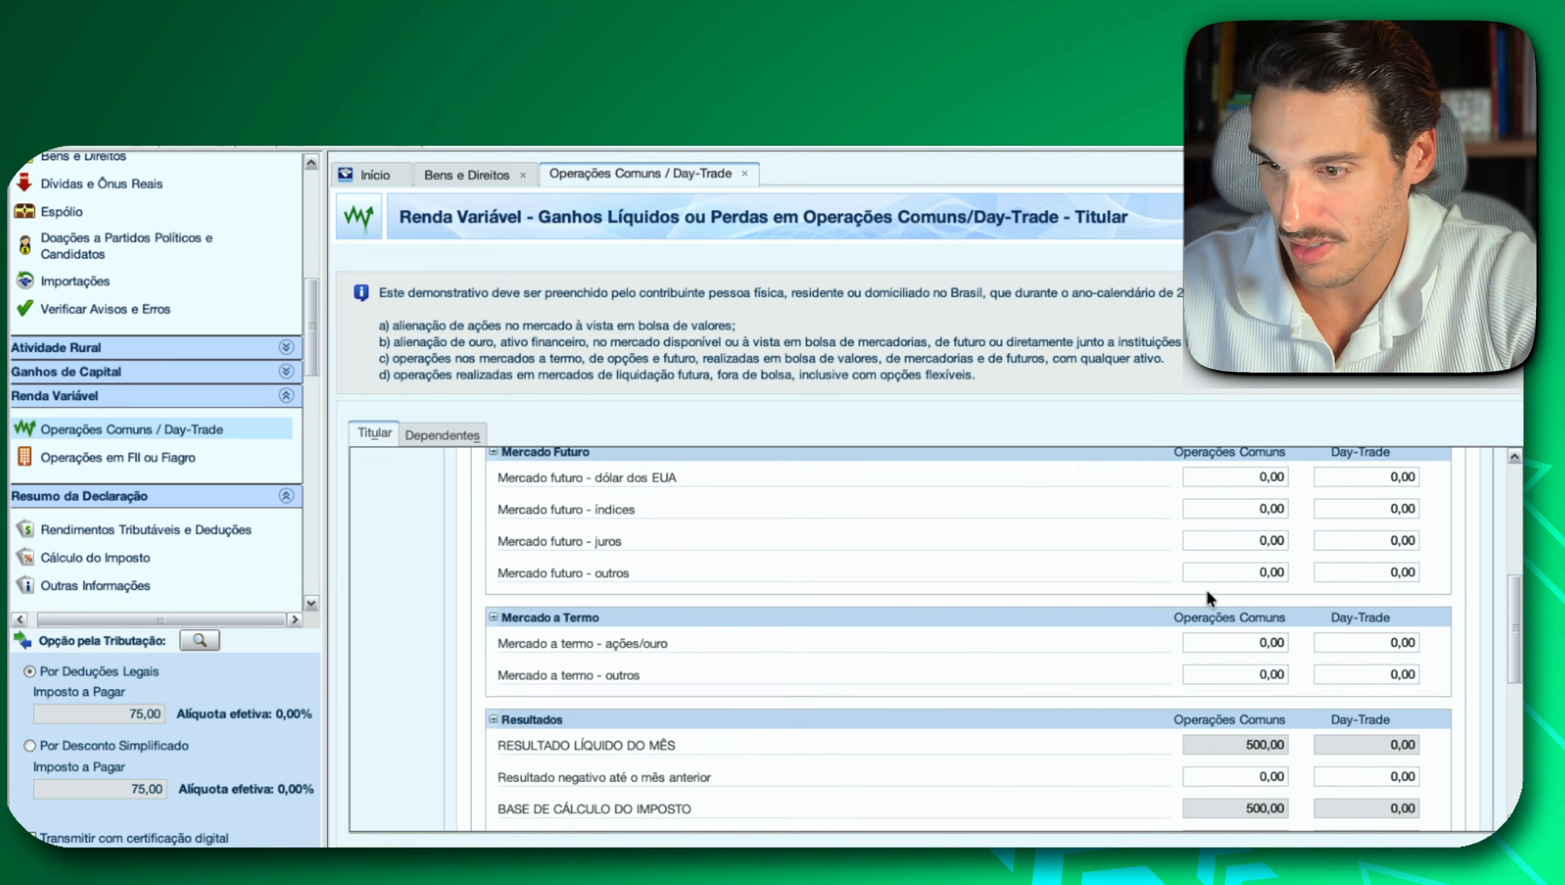
scroll(1208, 599, "down", 5)
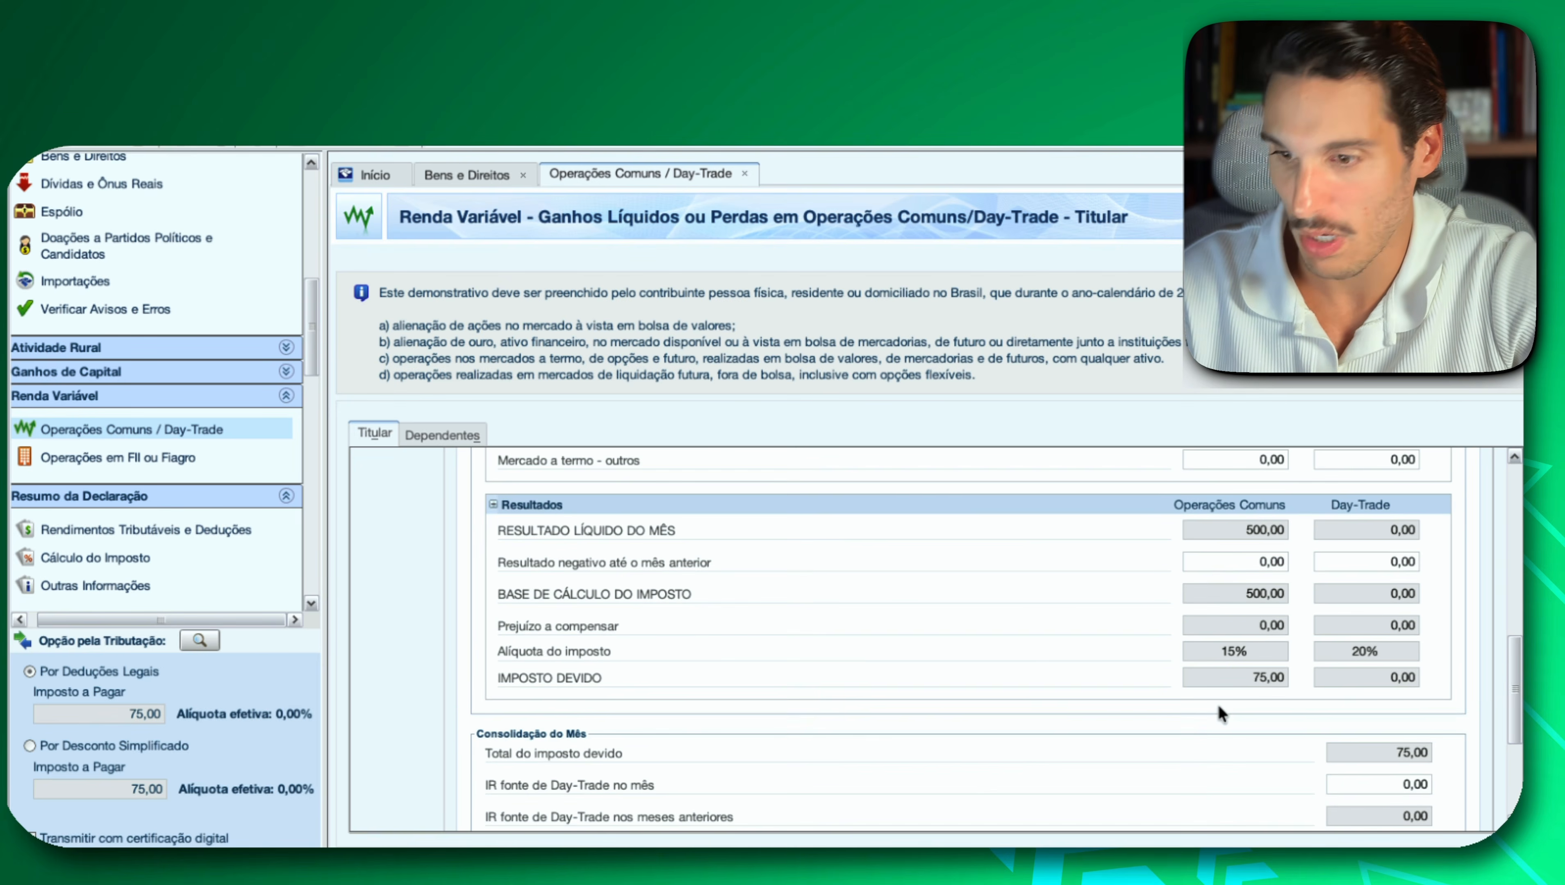
scroll(1218, 713, "down", 1)
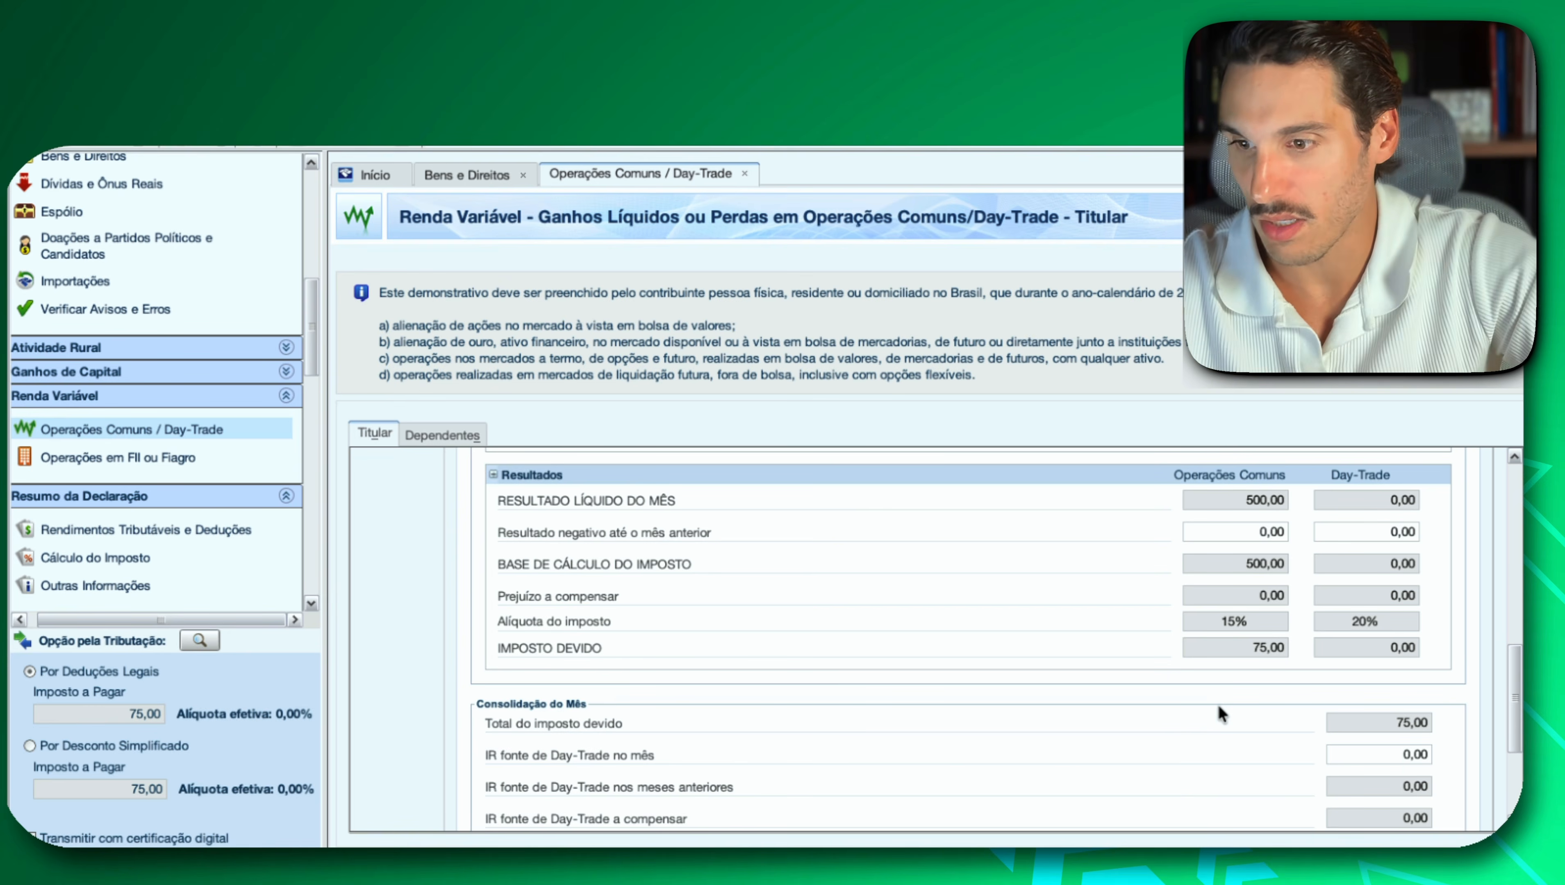
scroll(1220, 713, "down", 6)
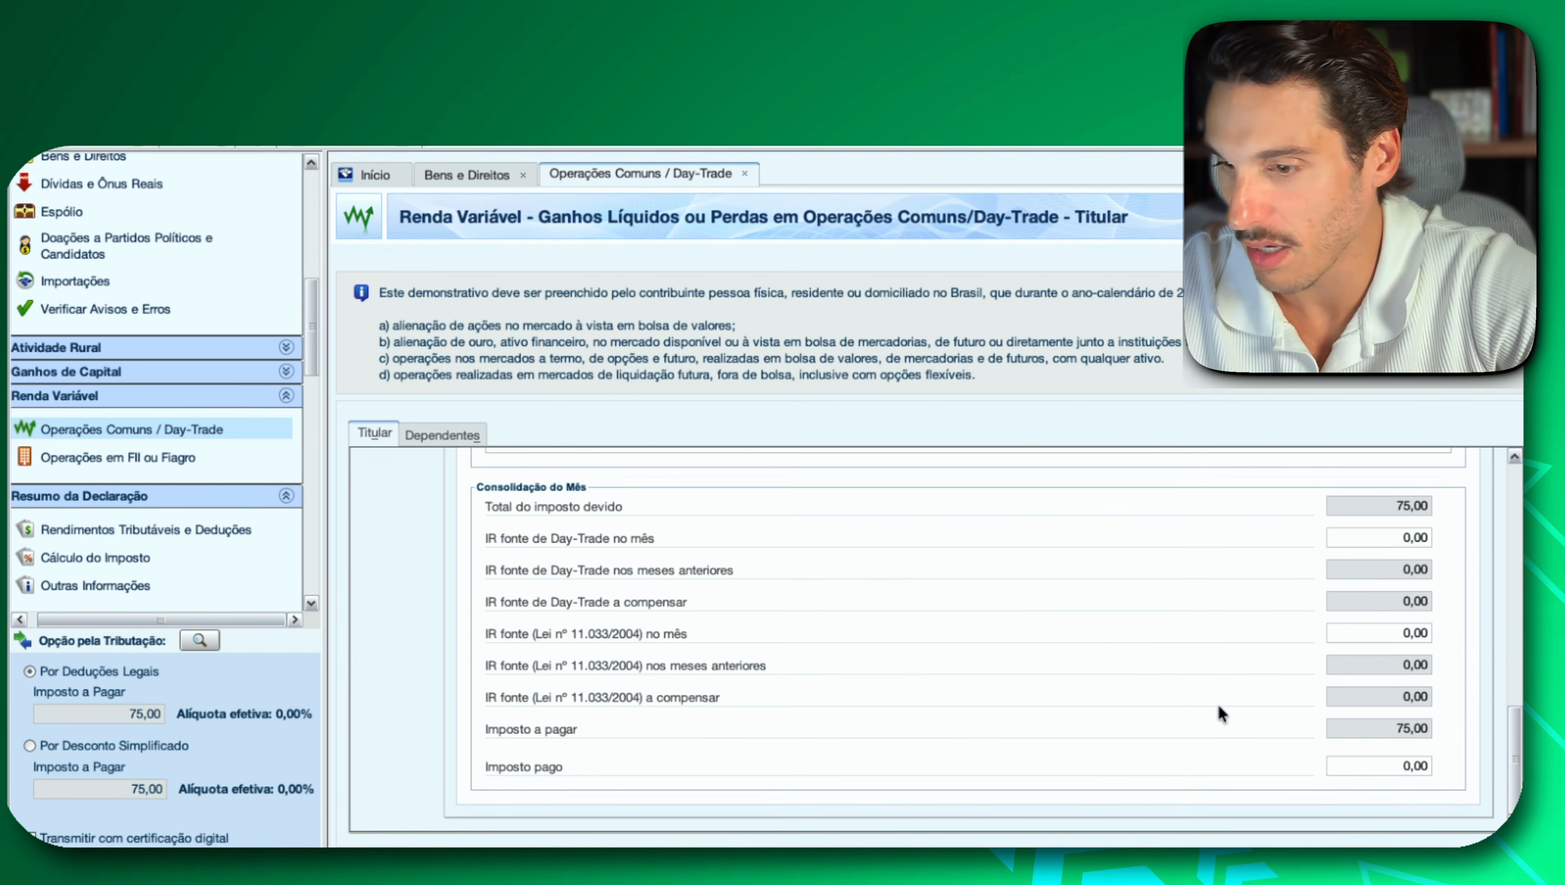
left_click(1395, 770)
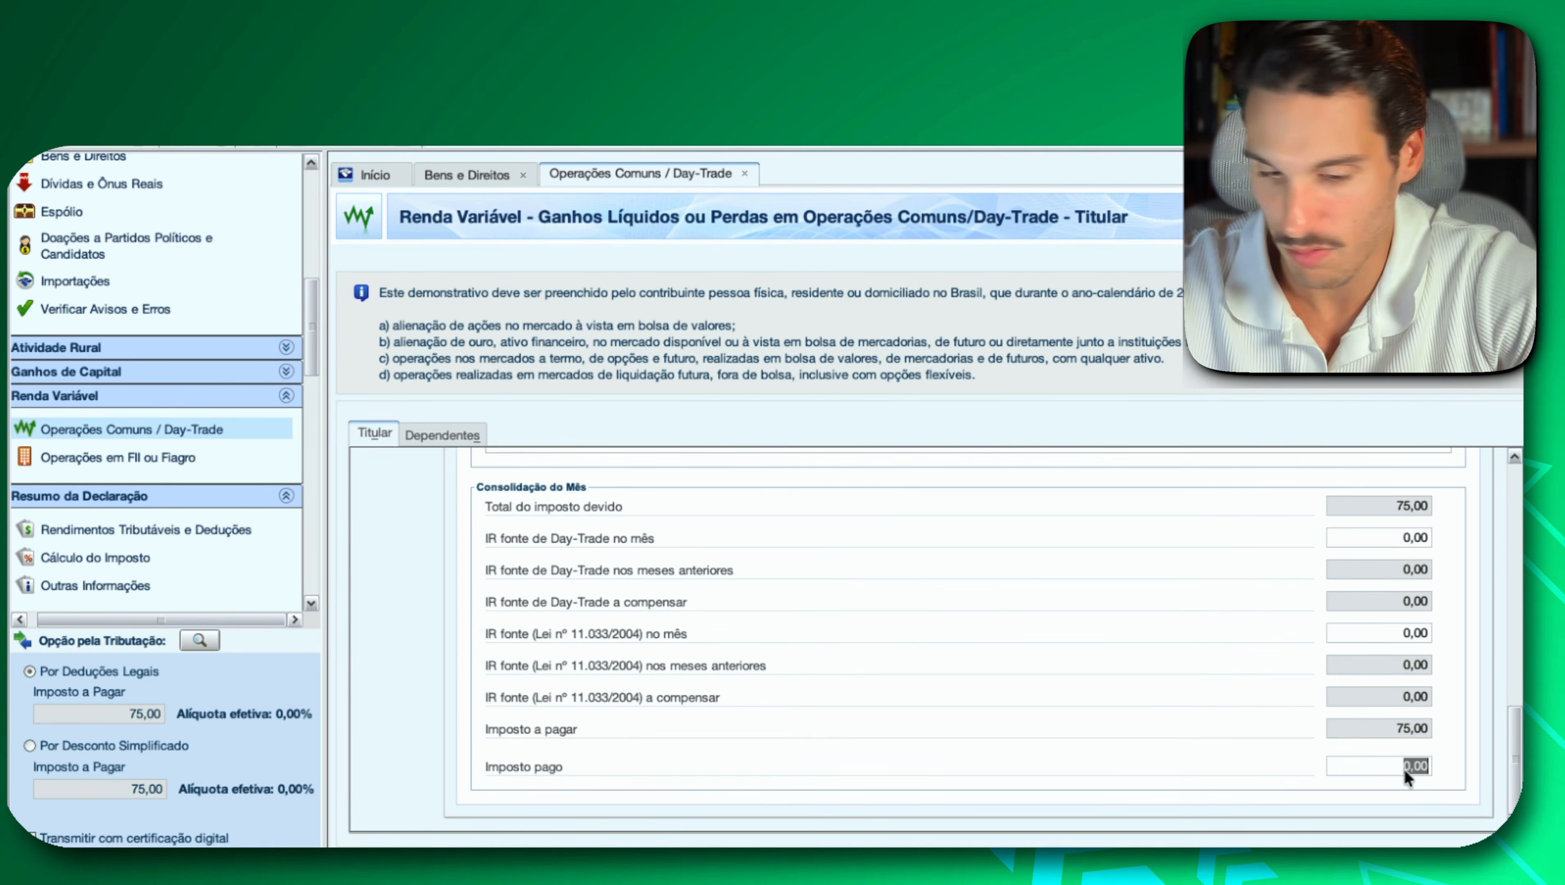
type("75")
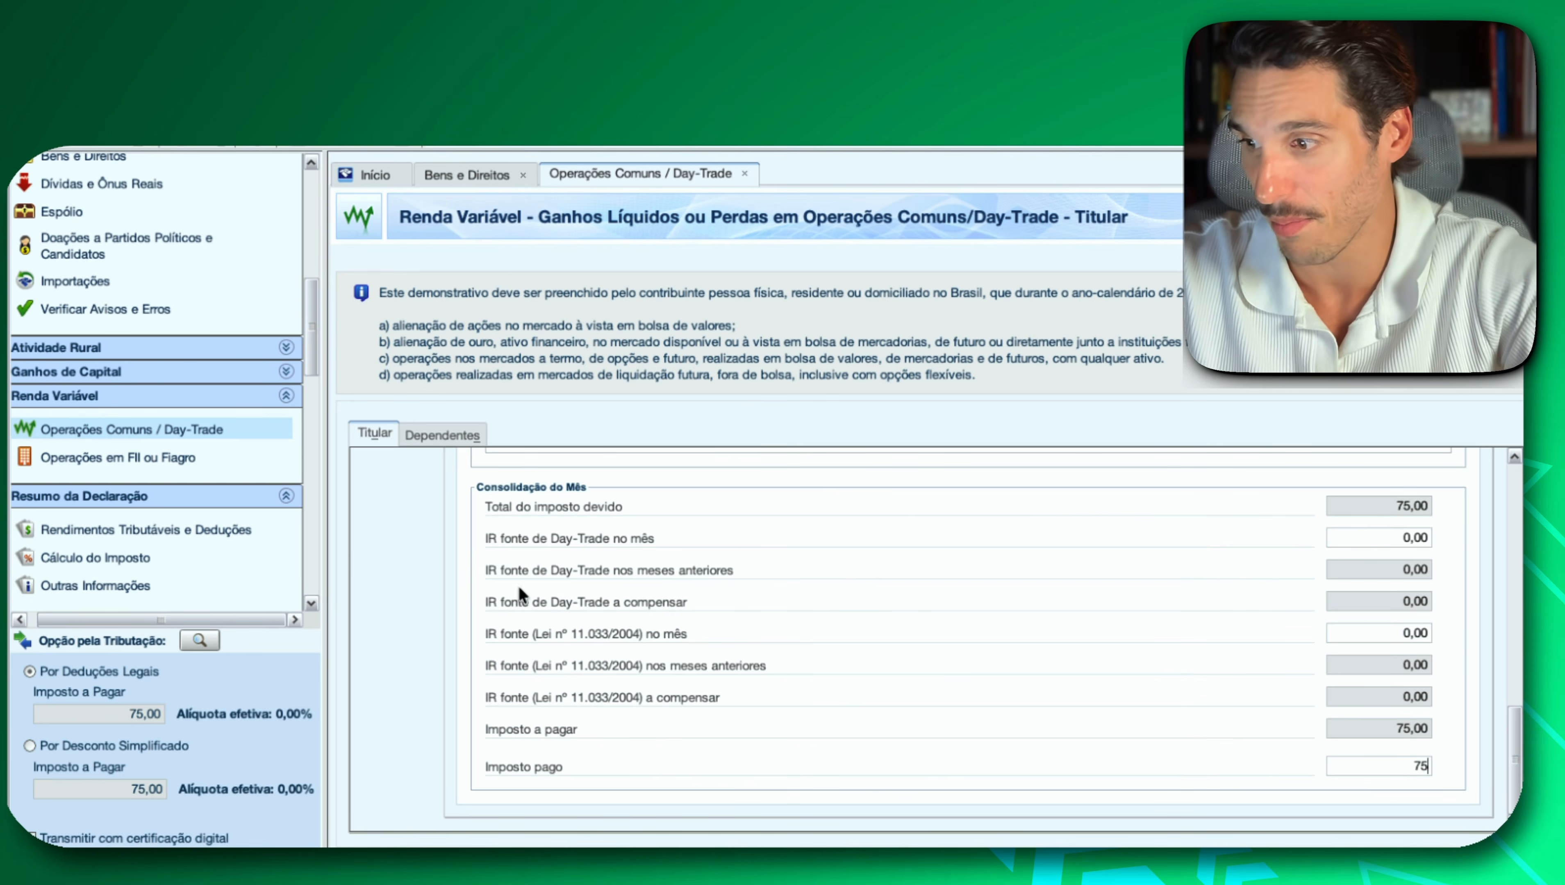
scroll(405, 561, "up", 5)
scroll(407, 572, "up", 8)
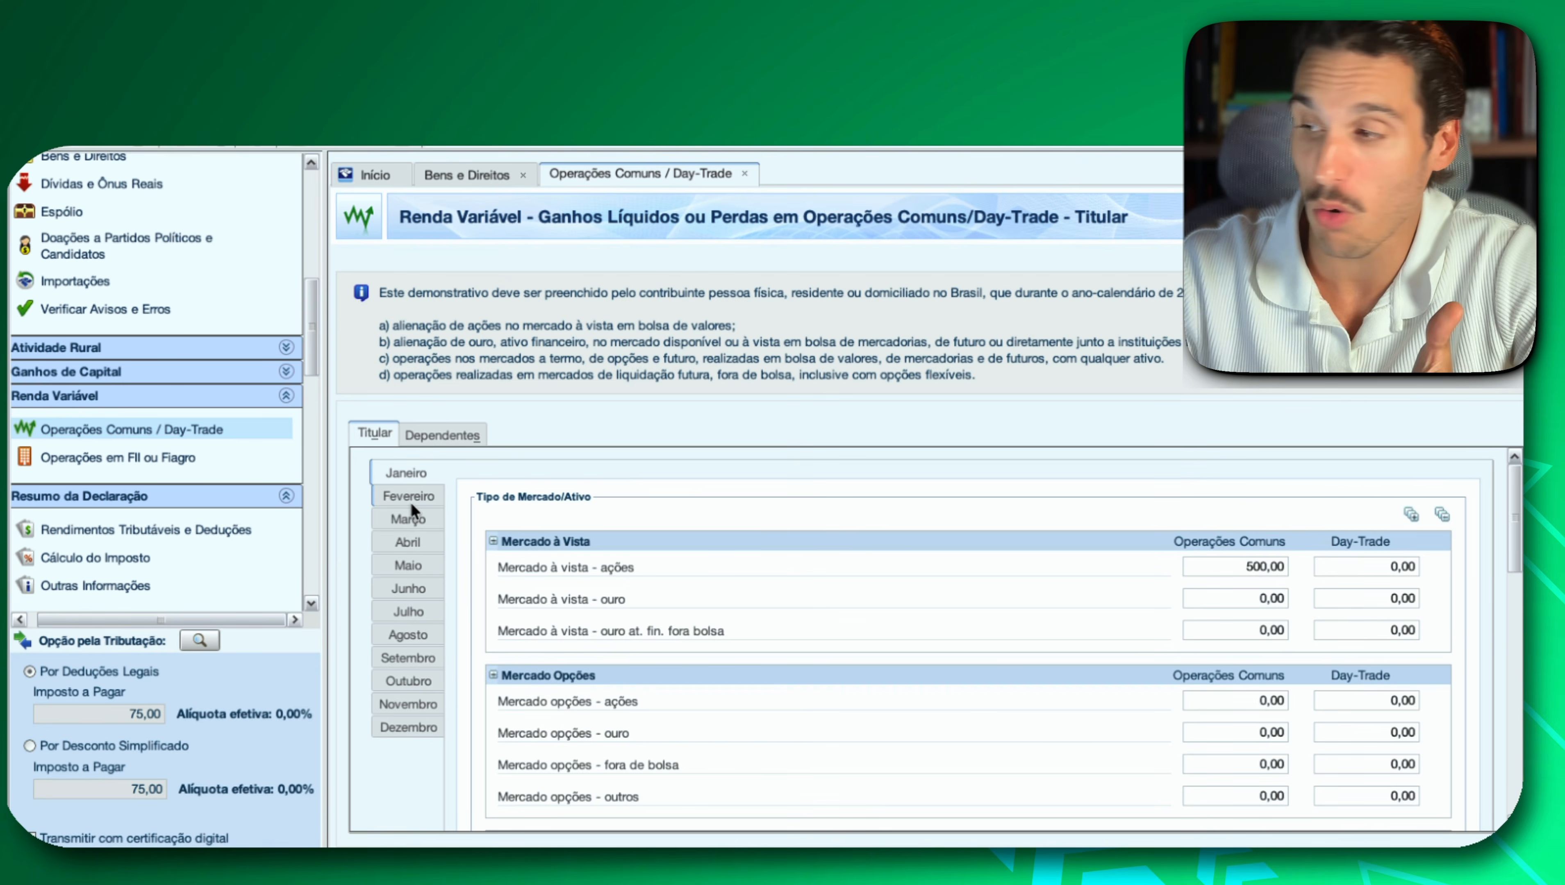
Open Operações em FII ou Fiagro and set January's Resultado líquido do mês to 1.000,00.
left_click(56, 457)
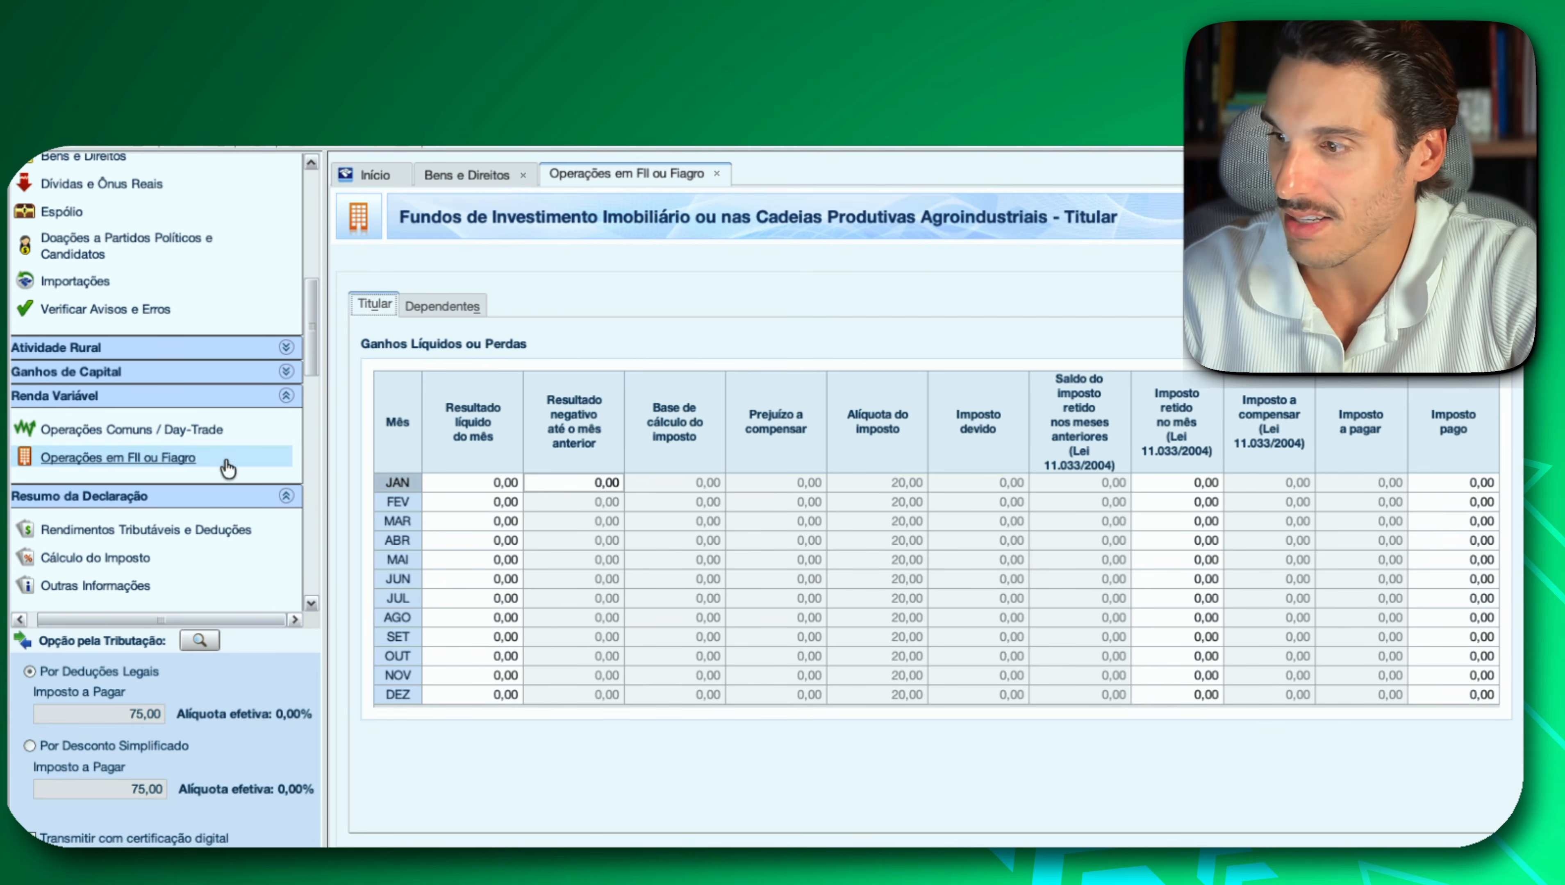
left_click(512, 478)
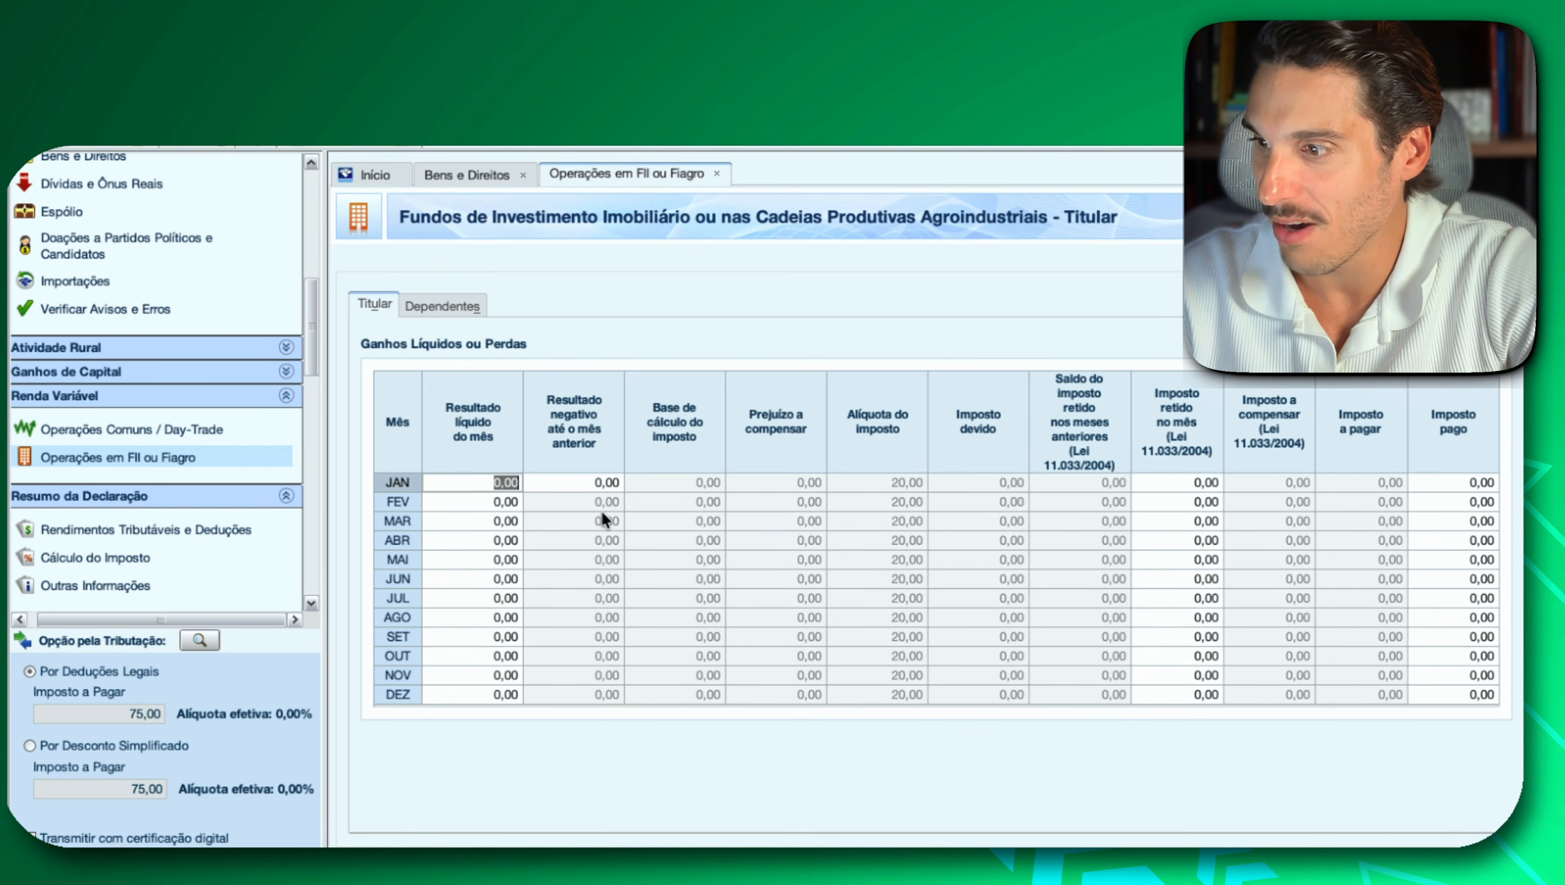
left_click(601, 486)
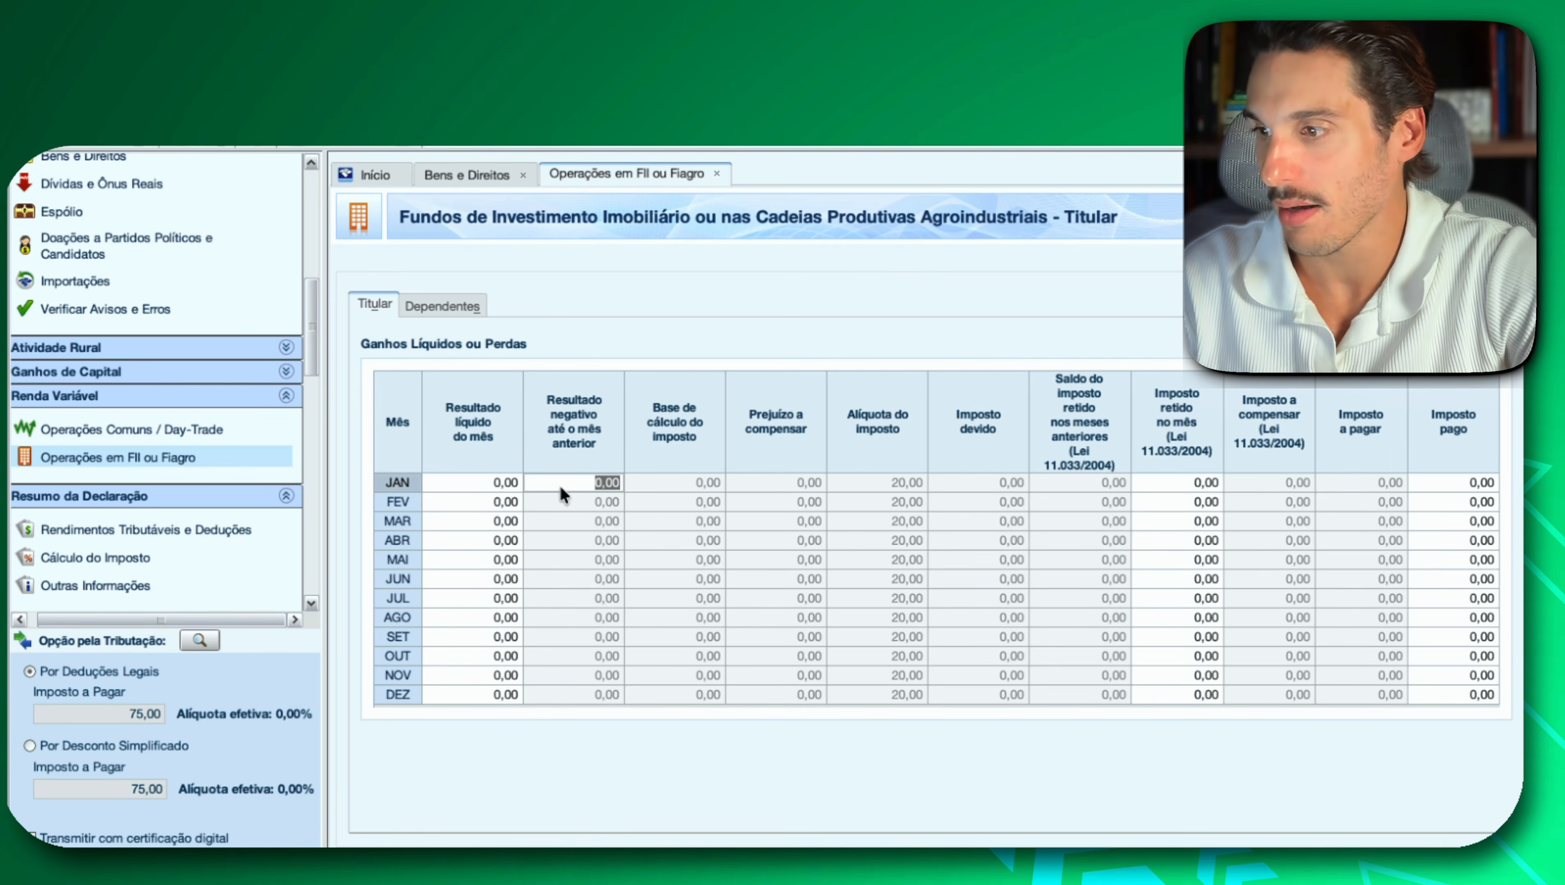
left_click(509, 481)
type("1.00")
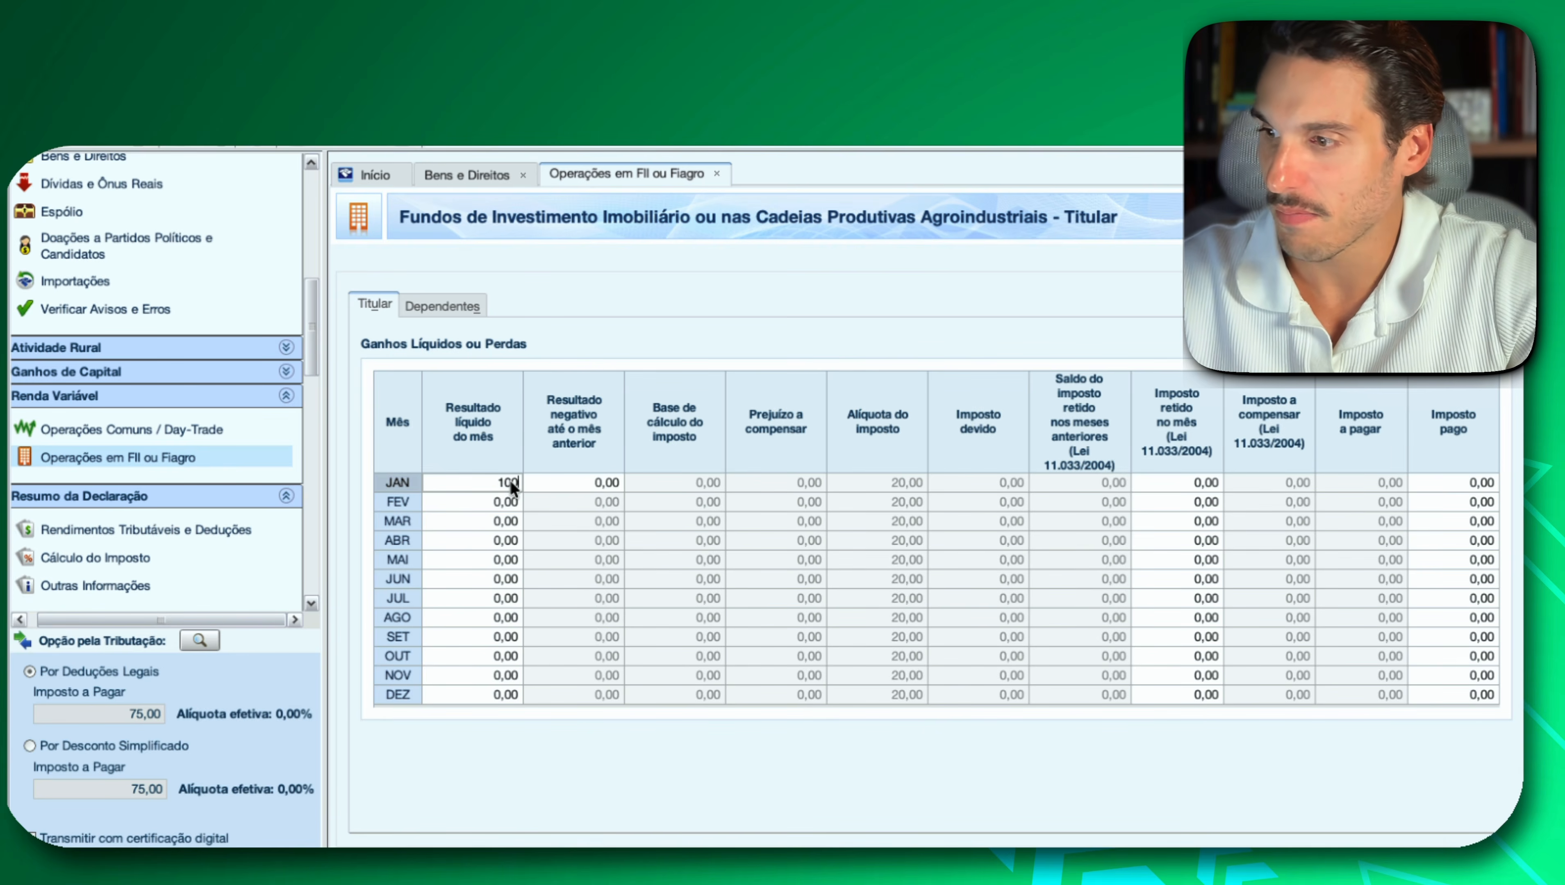
type("0")
left_click(586, 521)
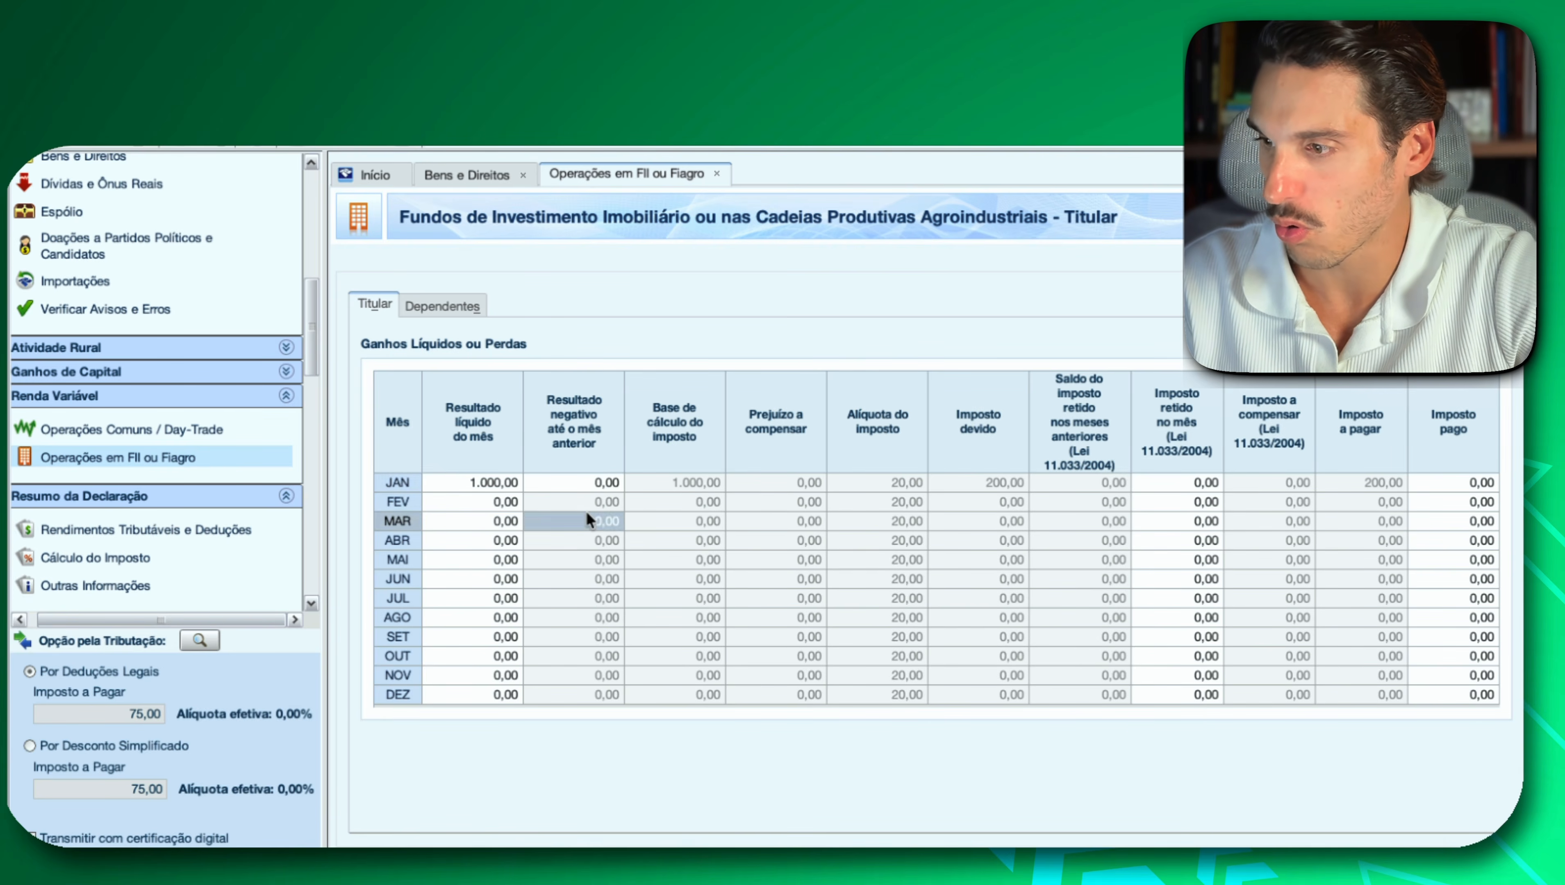
Set January's Resultado negativo até o mês anterior to 200 in the Titular's FII or Fiagro operations.
left_click(601, 485)
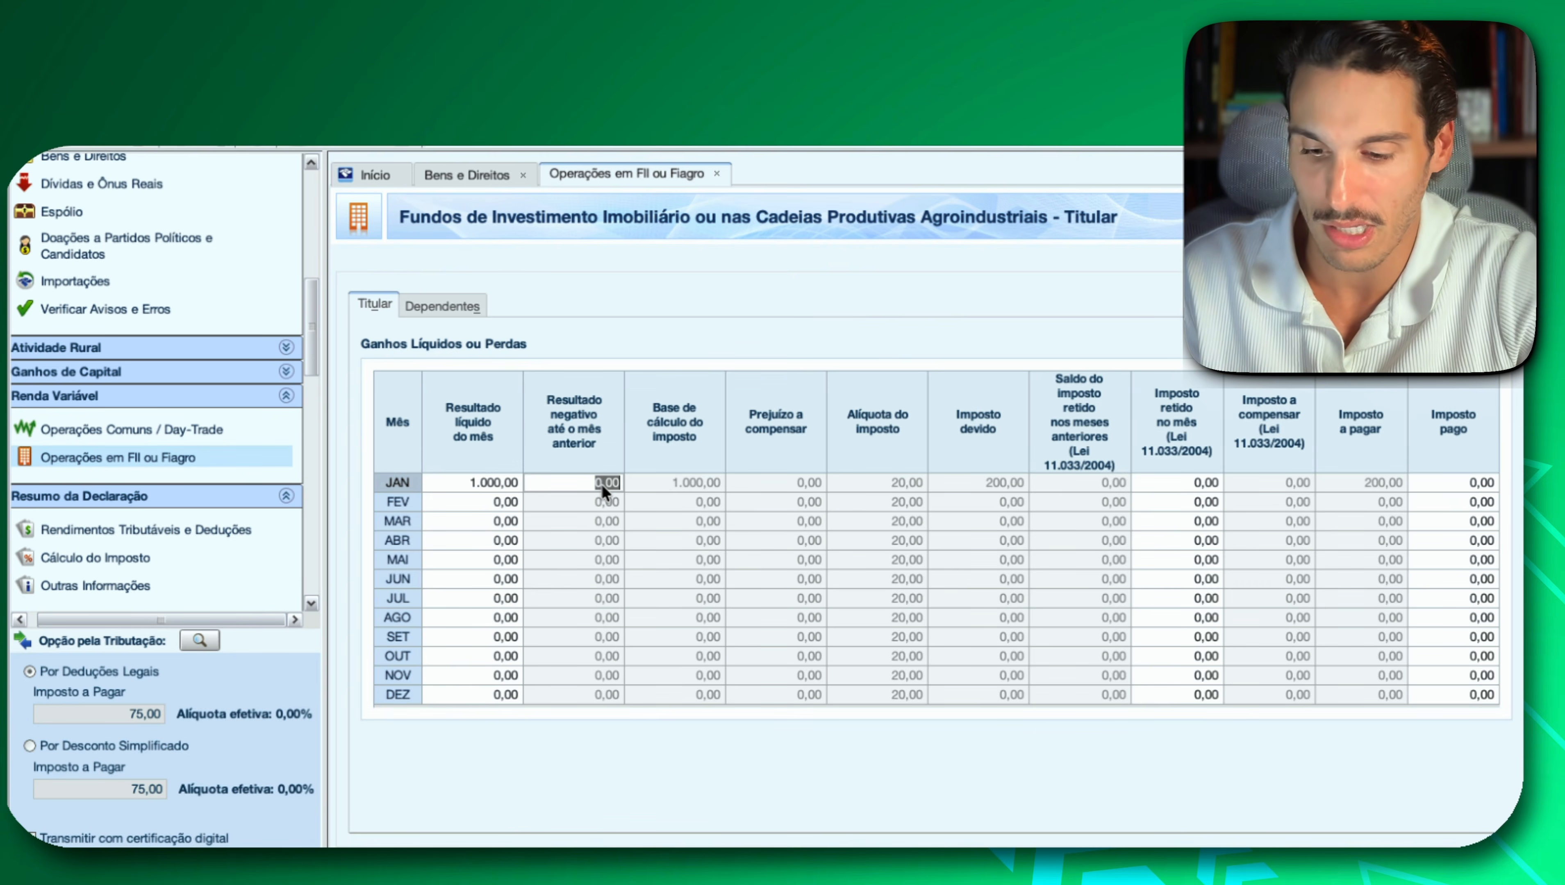
left_click(671, 537)
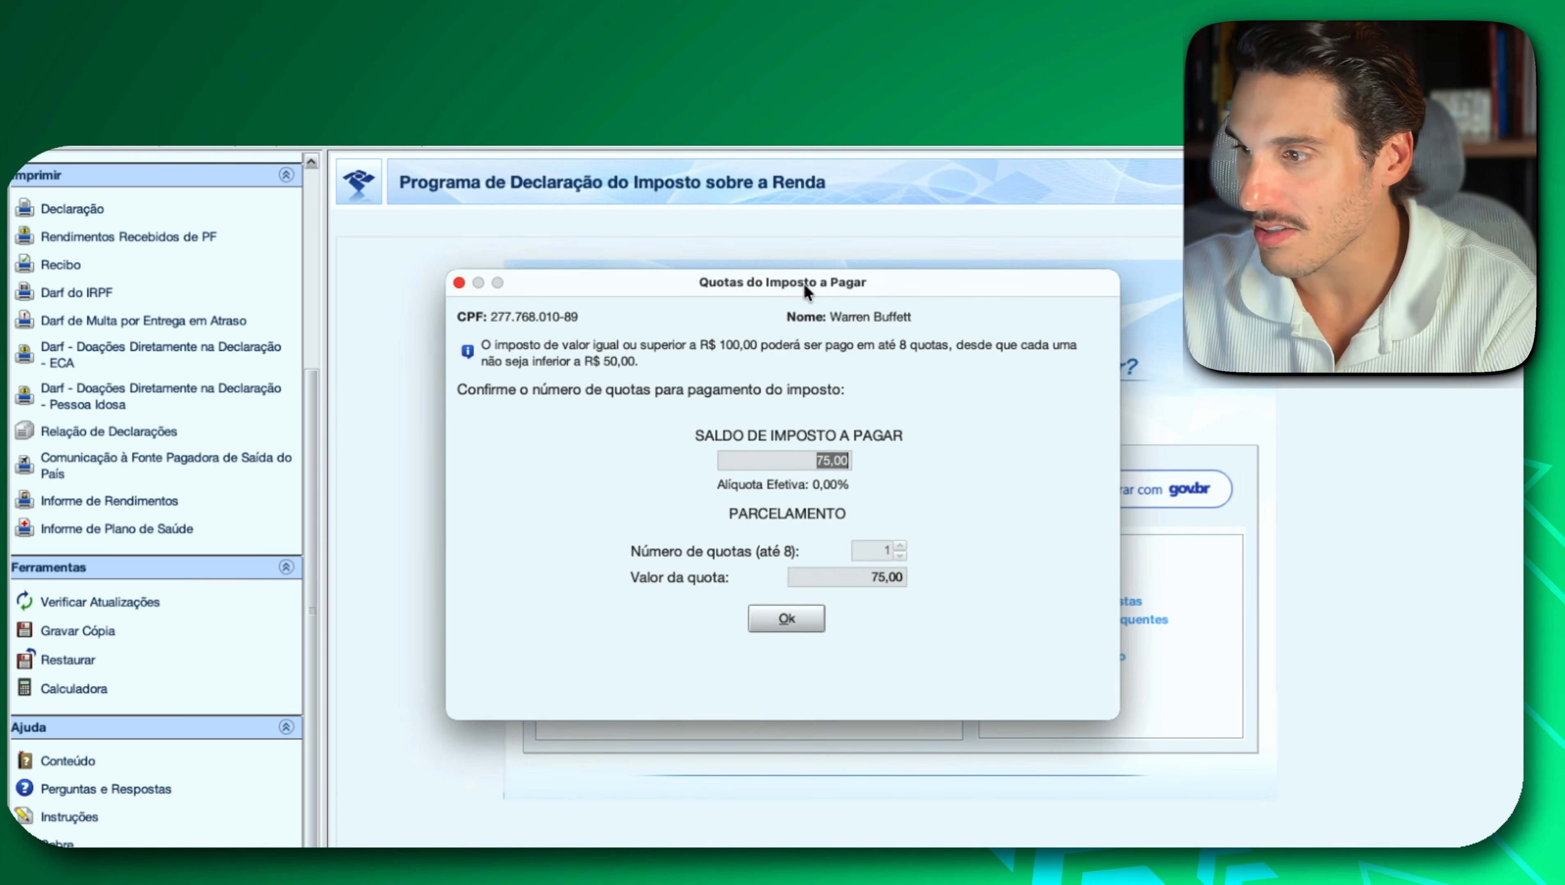
Try to transmit the declaration, confirming the Quotas do Imposto a Pagar with a single quota.
left_click_drag(803, 283, 785, 268)
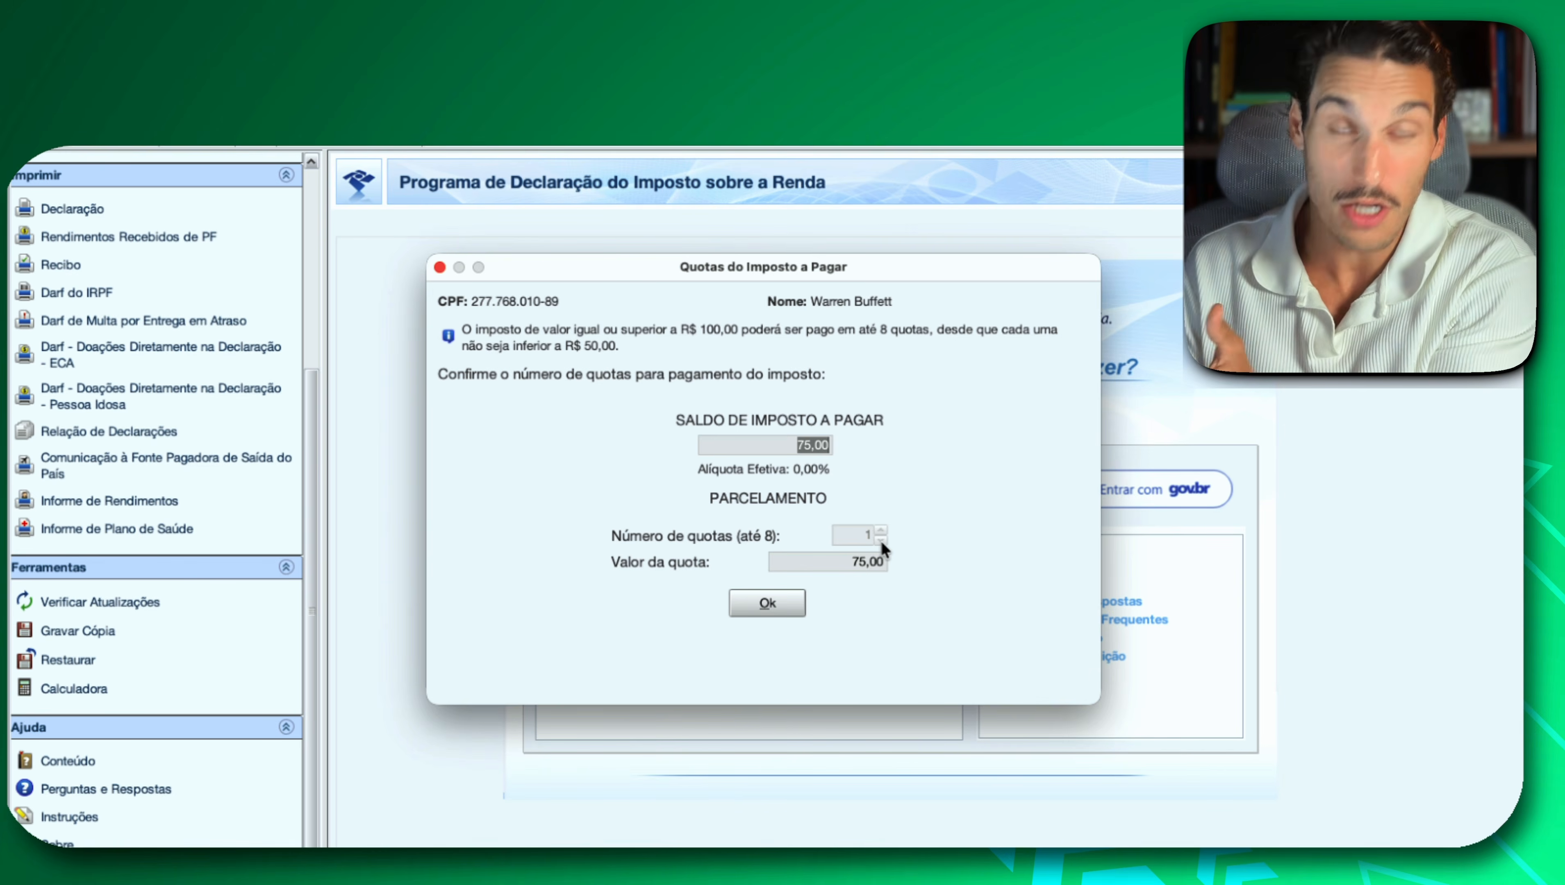
left_click(767, 609)
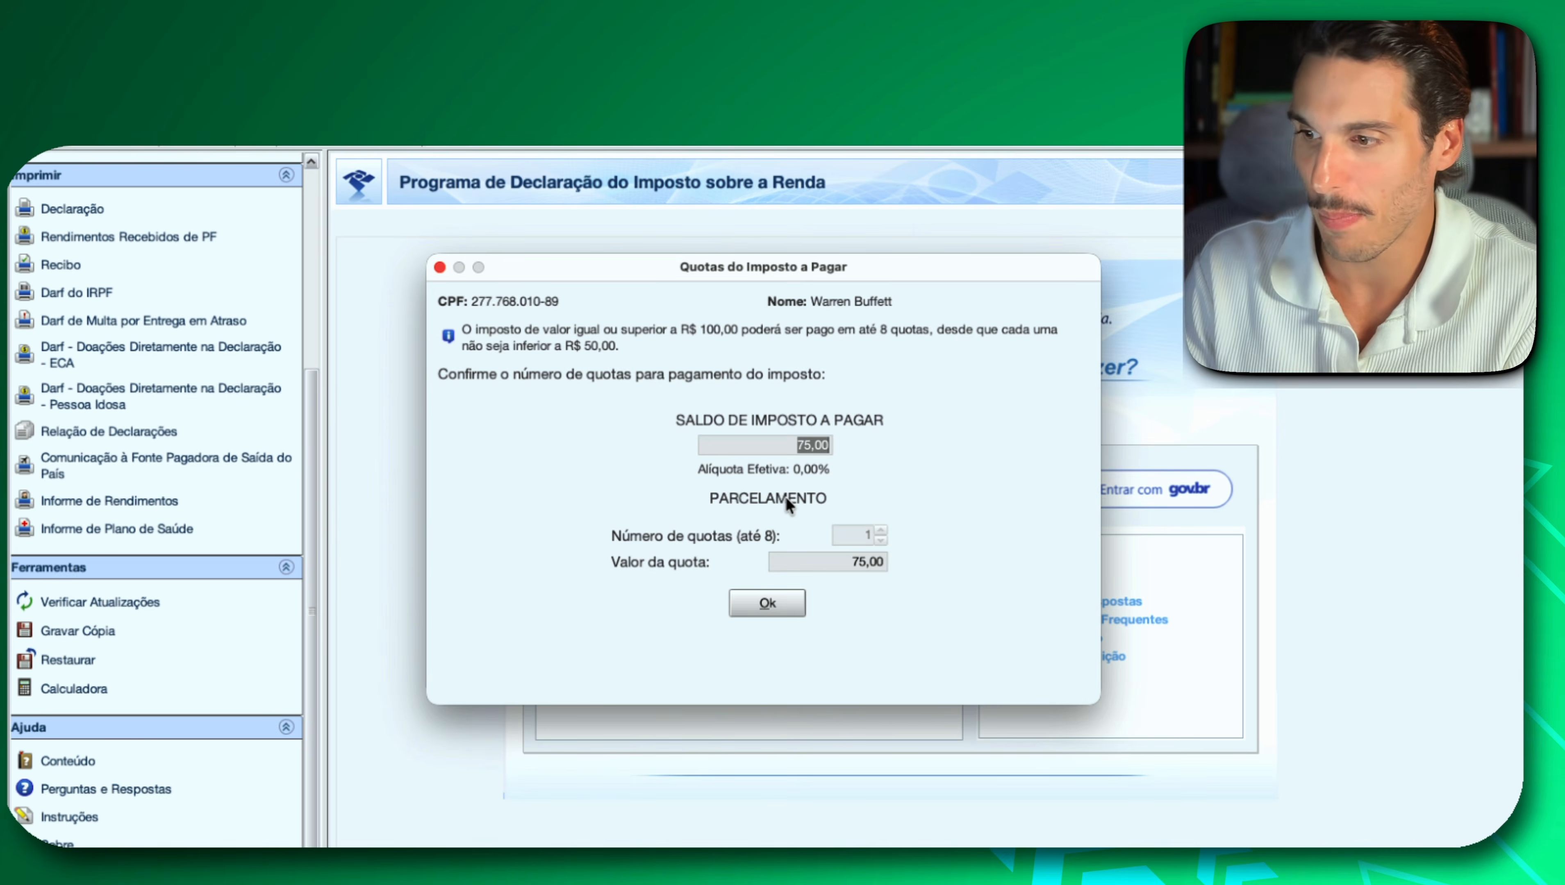
left_click(764, 599)
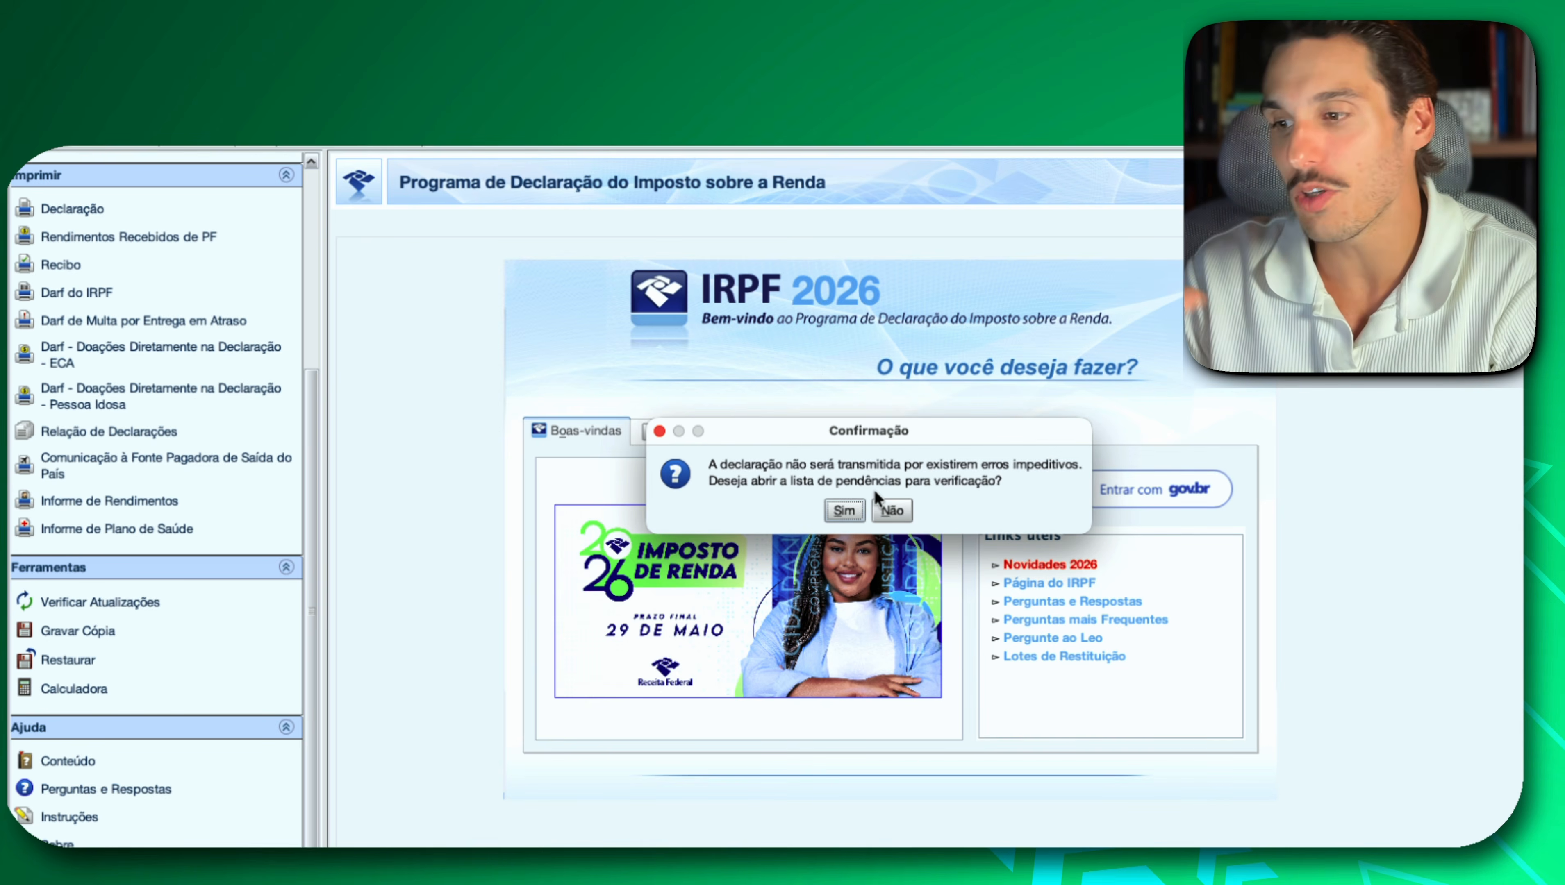
Open the declaration's list of pendências and review the errors and warnings from Identificação do Contribuinte through Bens e Direitos.
left_click(847, 510)
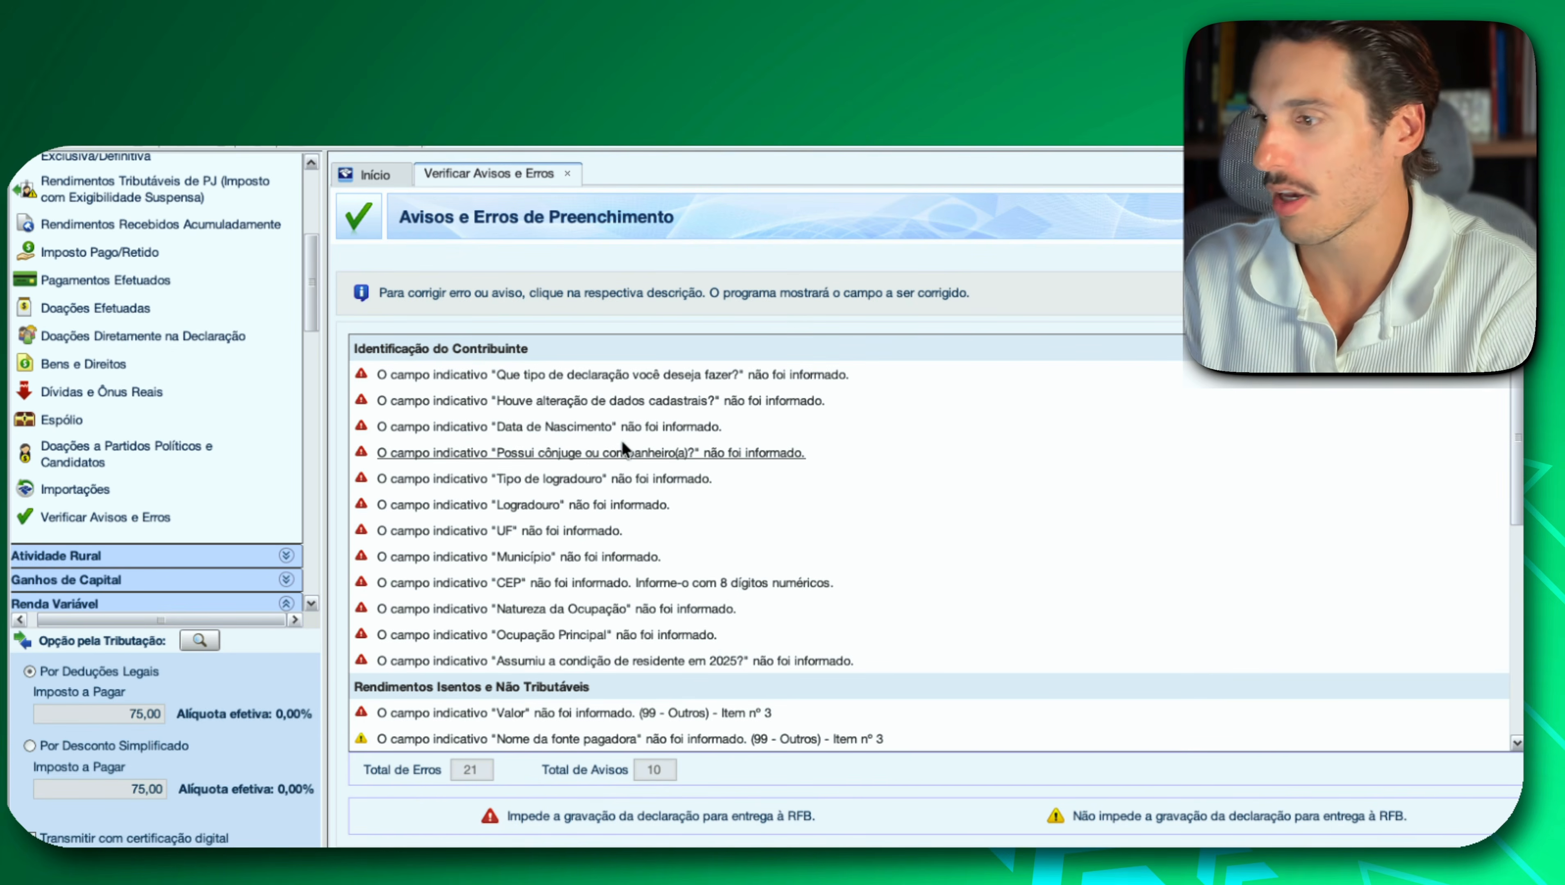
scroll(675, 437, "down", 6)
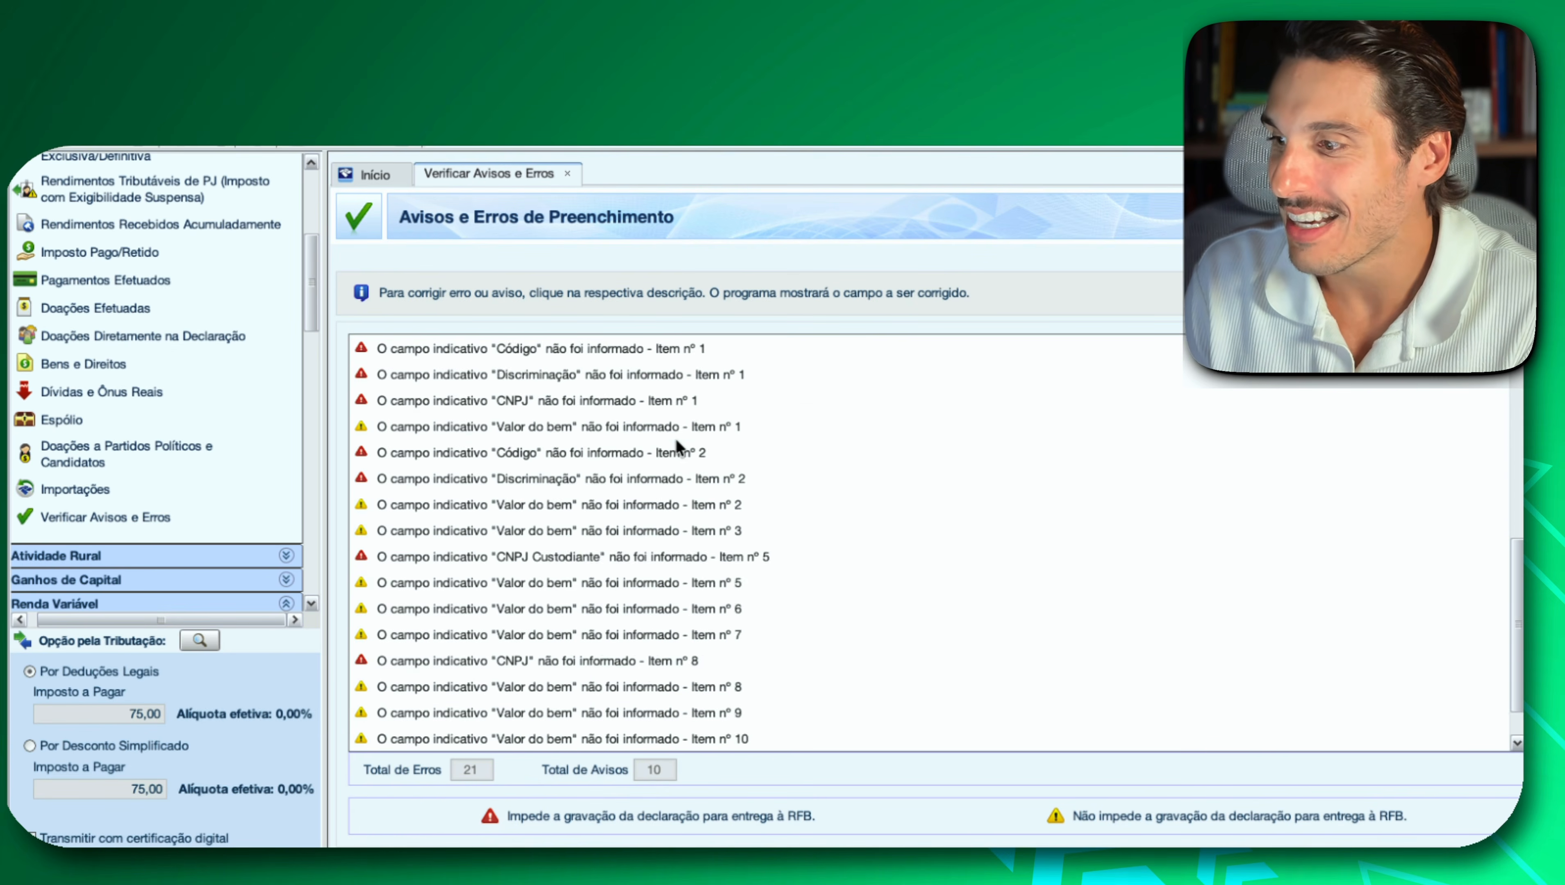
scroll(675, 439, "up", 6)
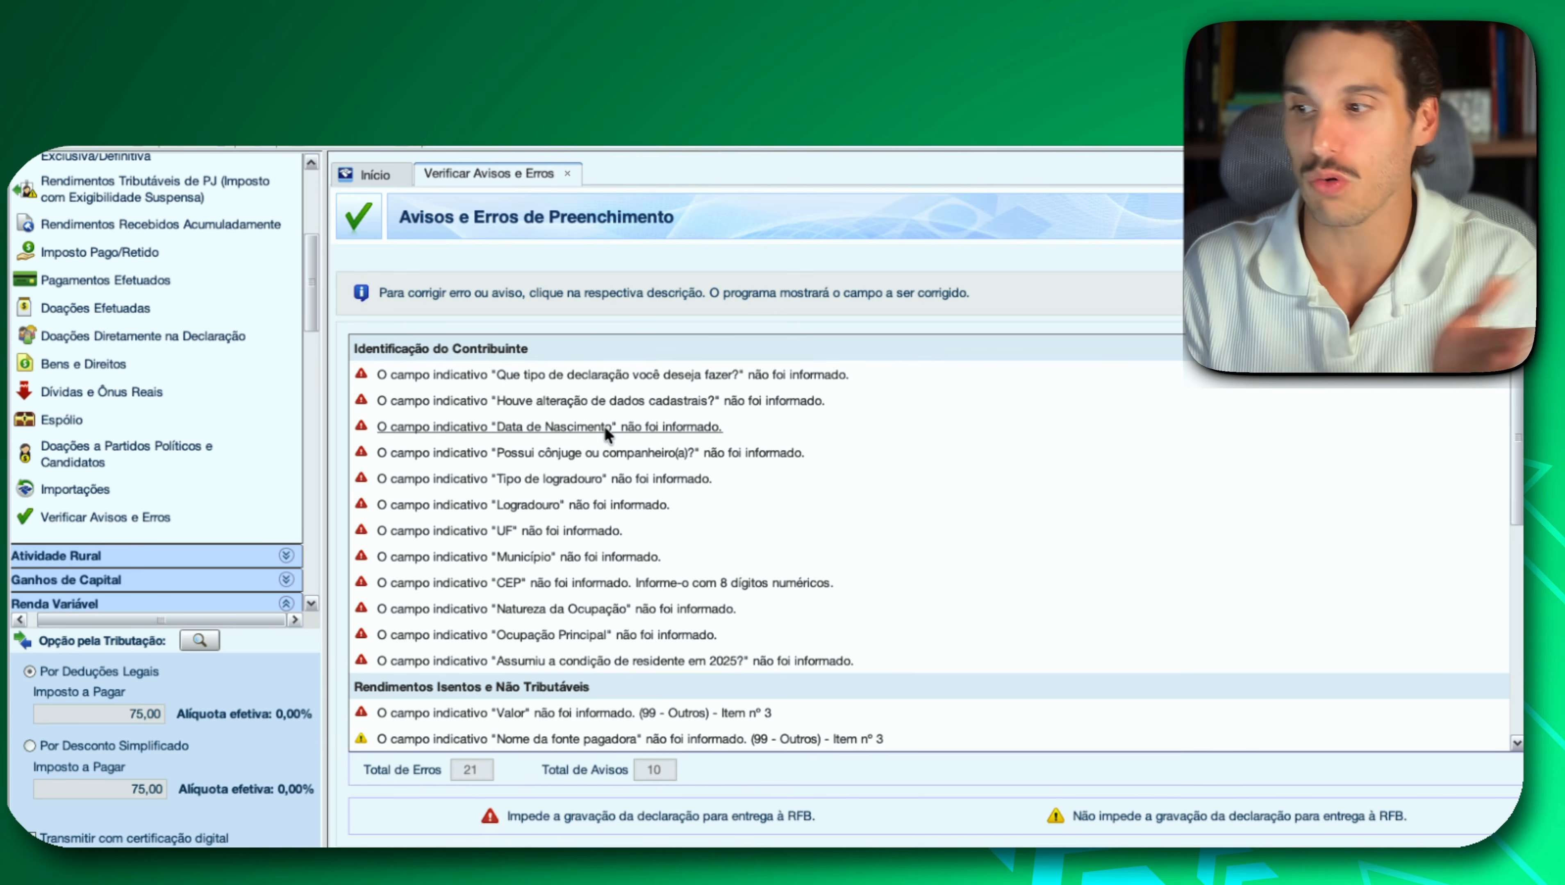
scroll(605, 458, "down", 3)
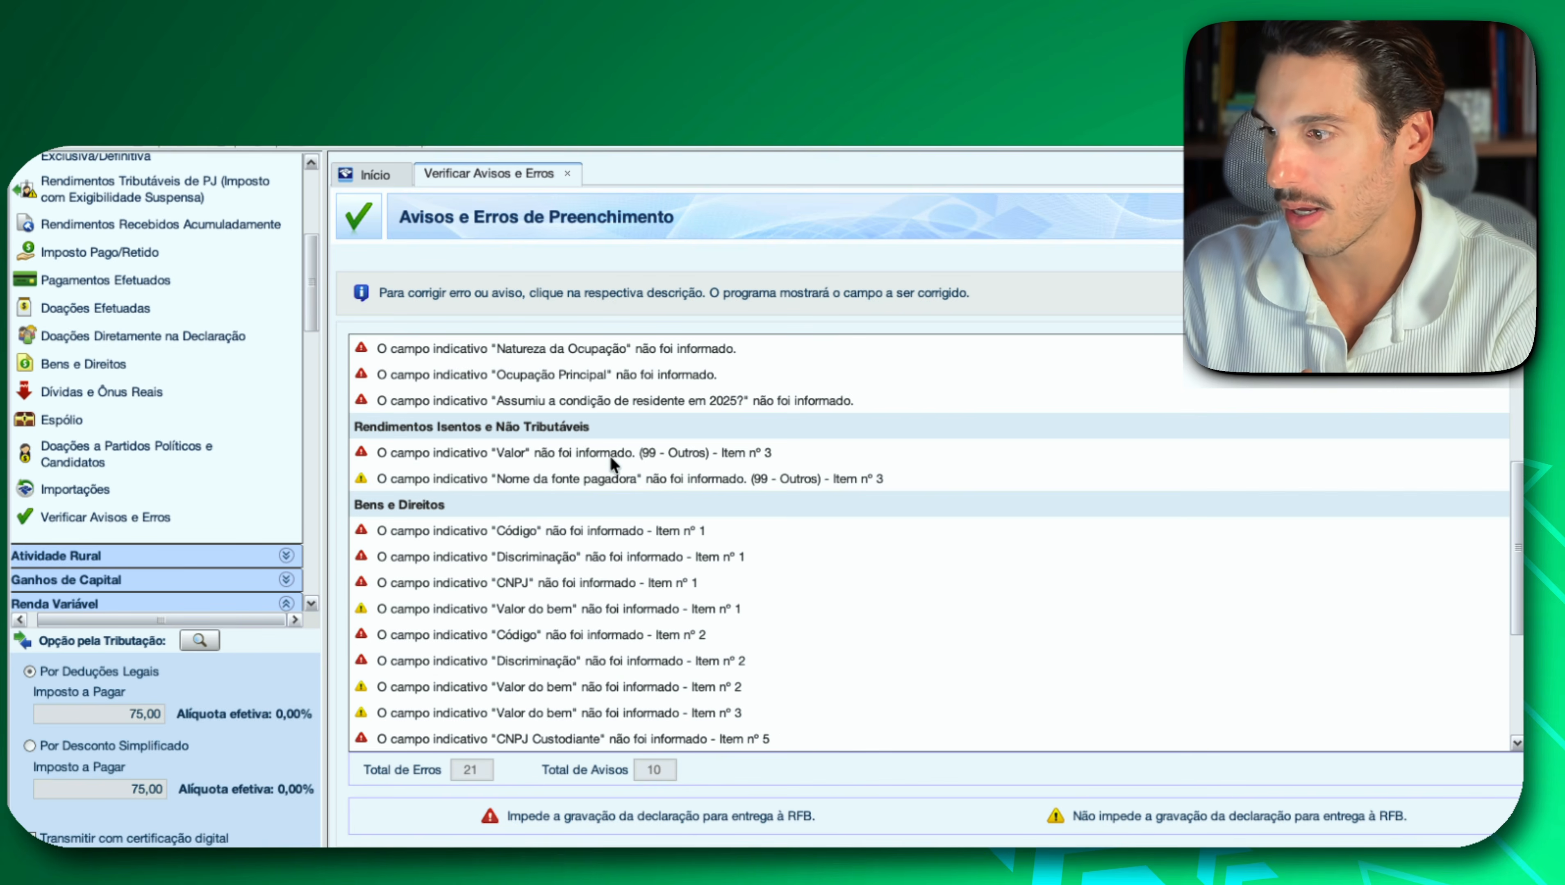